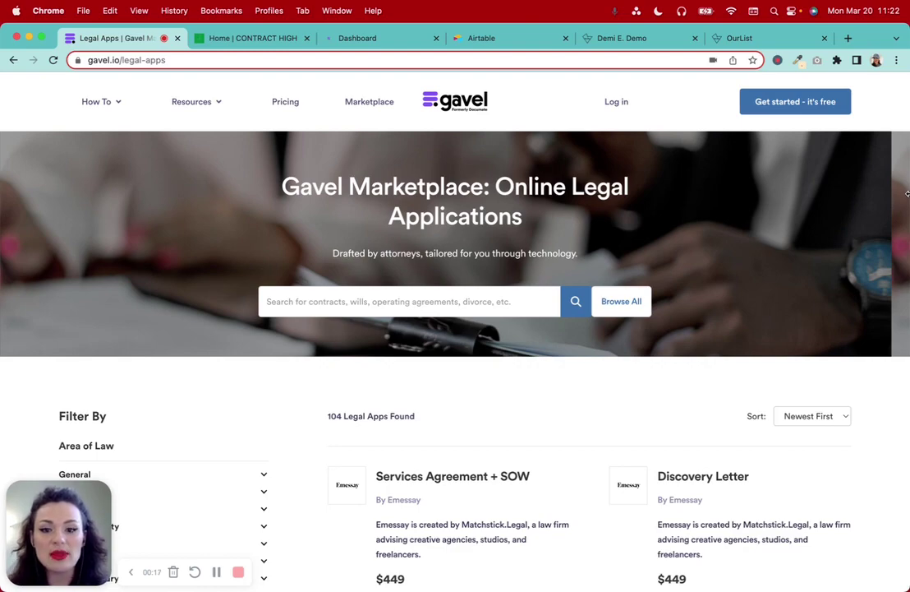
Browse Gavel's 104 legal apps, such as Services Agreement + SOW at $449, then switch to Contract High
{"action": "scroll", "coordinate": [879, 341], "scroll_direction": "down", "scroll_amount": 5}
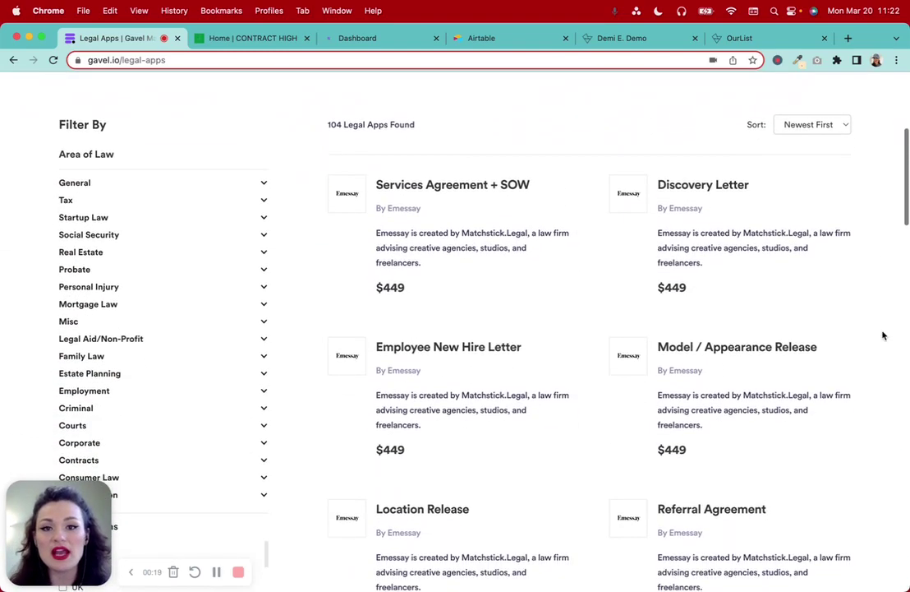
{"action": "scroll", "coordinate": [883, 336], "scroll_direction": "down", "scroll_amount": 2}
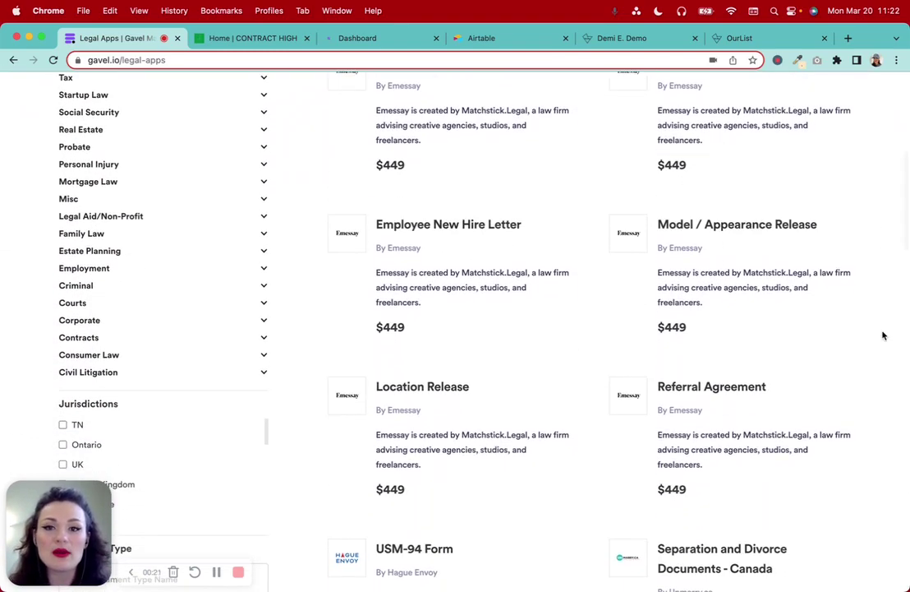
{"action": "scroll", "coordinate": [883, 335], "scroll_direction": "up", "scroll_amount": 4}
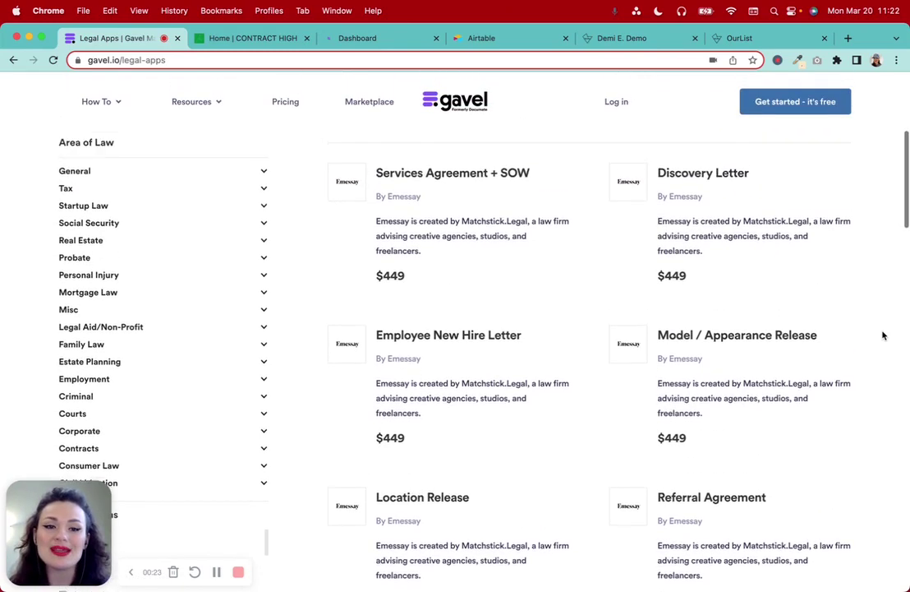
{"action": "scroll", "coordinate": [883, 336], "scroll_direction": "down", "scroll_amount": 2}
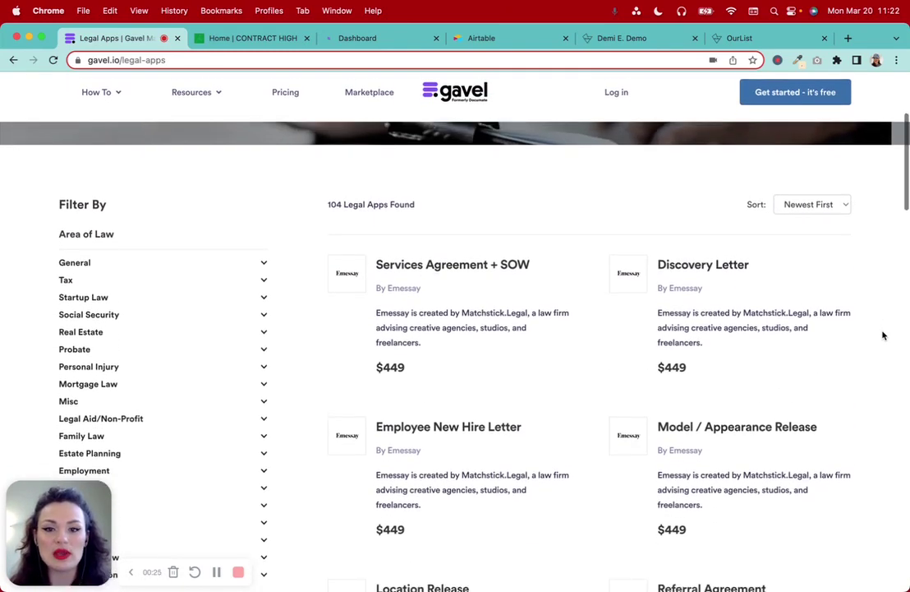
{"action": "scroll", "coordinate": [883, 336], "scroll_direction": "up", "scroll_amount": 4}
{"action": "left_click", "coordinate": [387, 218]}
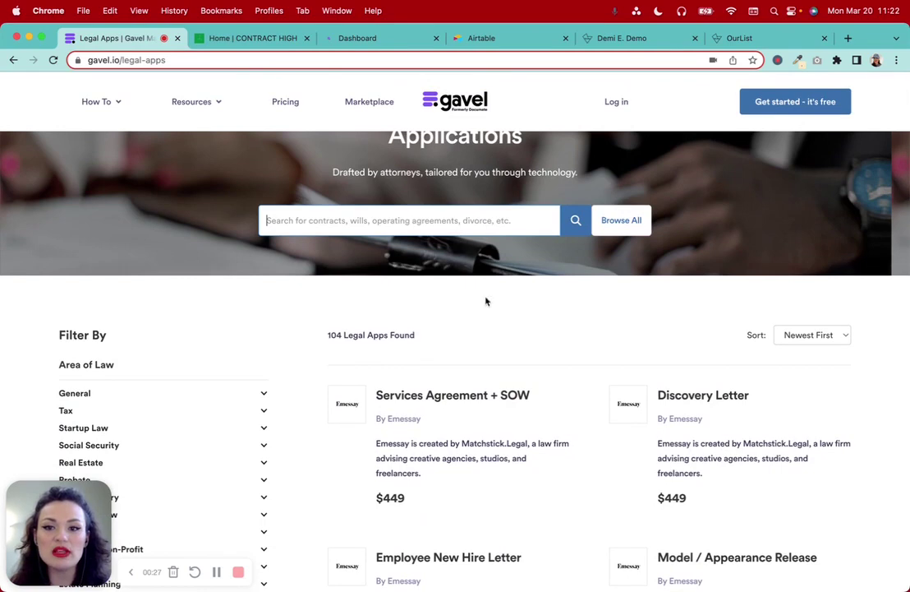
{"action": "scroll", "coordinate": [526, 279], "scroll_direction": "down", "scroll_amount": 2}
{"action": "scroll", "coordinate": [527, 281], "scroll_direction": "down", "scroll_amount": 1}
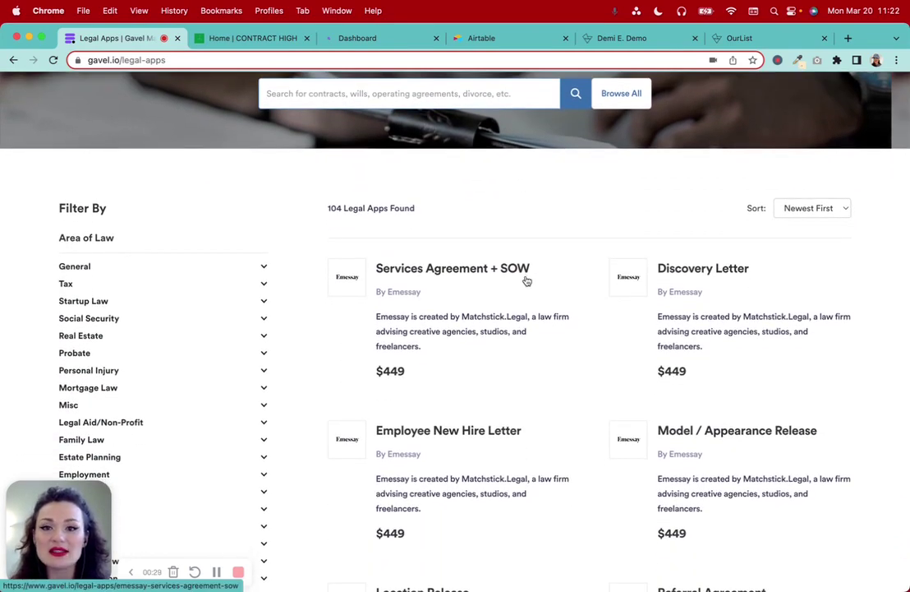
{"action": "scroll", "coordinate": [526, 281], "scroll_direction": "down", "scroll_amount": 3}
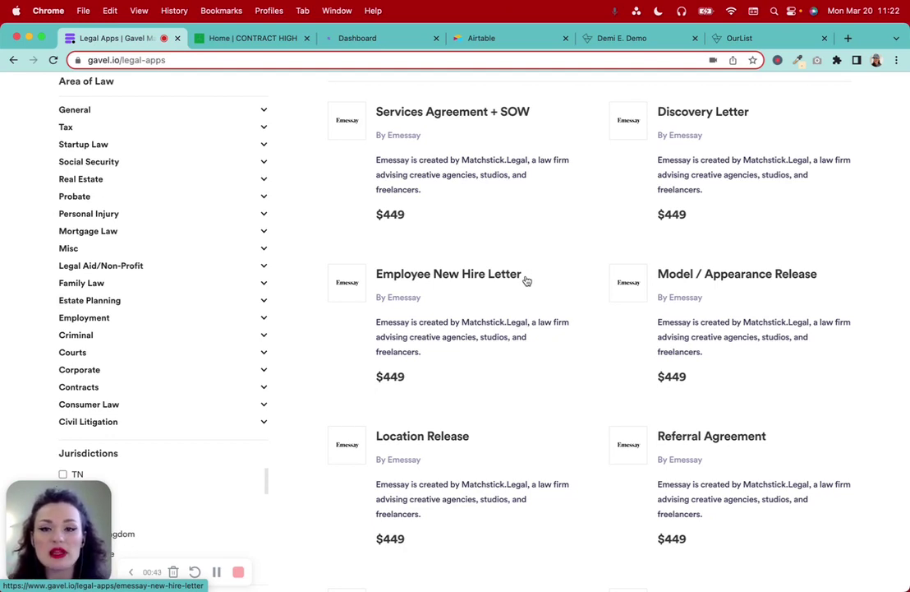
{"action": "scroll", "coordinate": [527, 280], "scroll_direction": "up", "scroll_amount": 10}
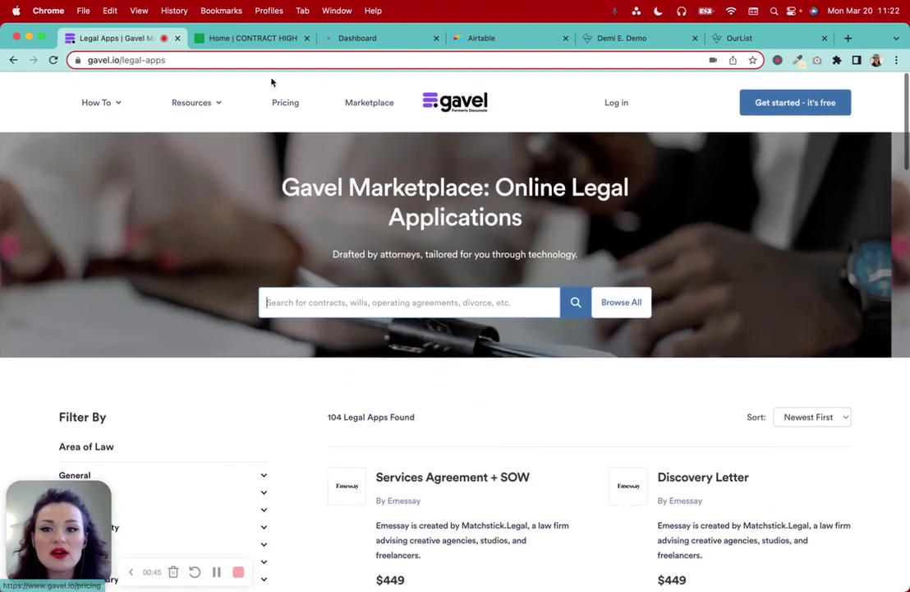
{"action": "left_click", "coordinate": [246, 40]}
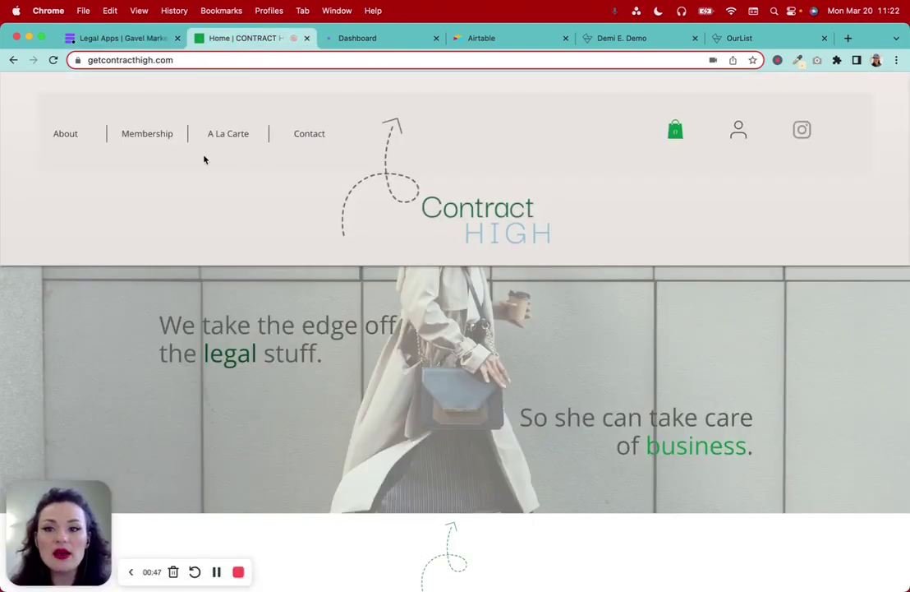
Open A La Carte > All Documents and scroll through the Contract High contract list
{"action": "mouse_move", "coordinate": [219, 142]}
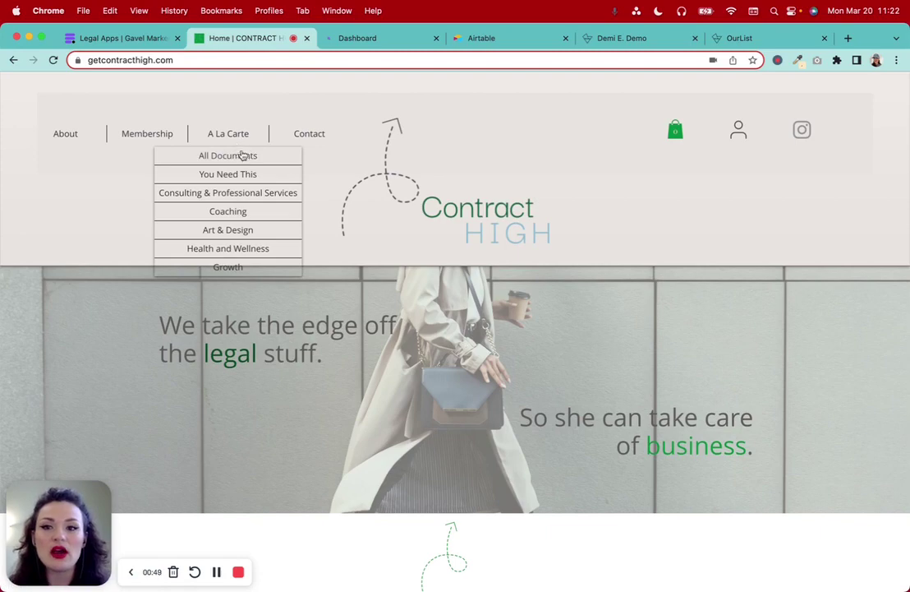
{"action": "left_click", "coordinate": [242, 157]}
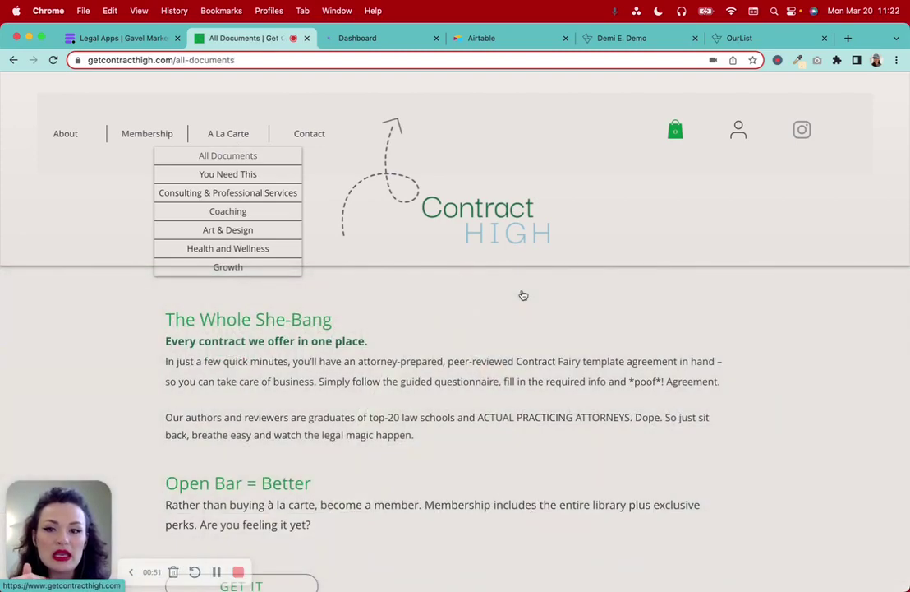
{"action": "scroll", "coordinate": [522, 294], "scroll_direction": "down", "scroll_amount": 10}
{"action": "scroll", "coordinate": [522, 294], "scroll_direction": "down", "scroll_amount": 1}
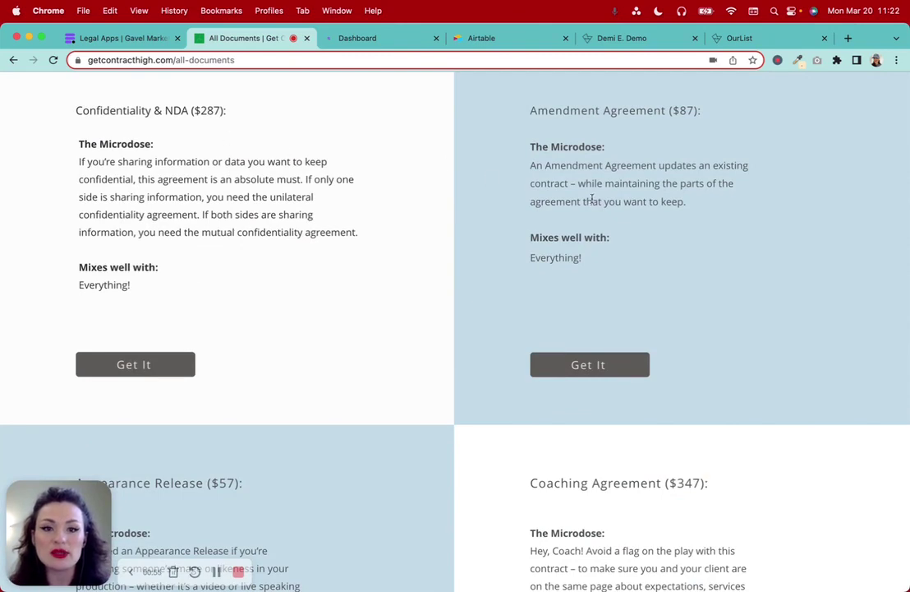
{"action": "scroll", "coordinate": [592, 202], "scroll_direction": "up", "scroll_amount": 5}
{"action": "scroll", "coordinate": [595, 203], "scroll_direction": "up", "scroll_amount": 6}
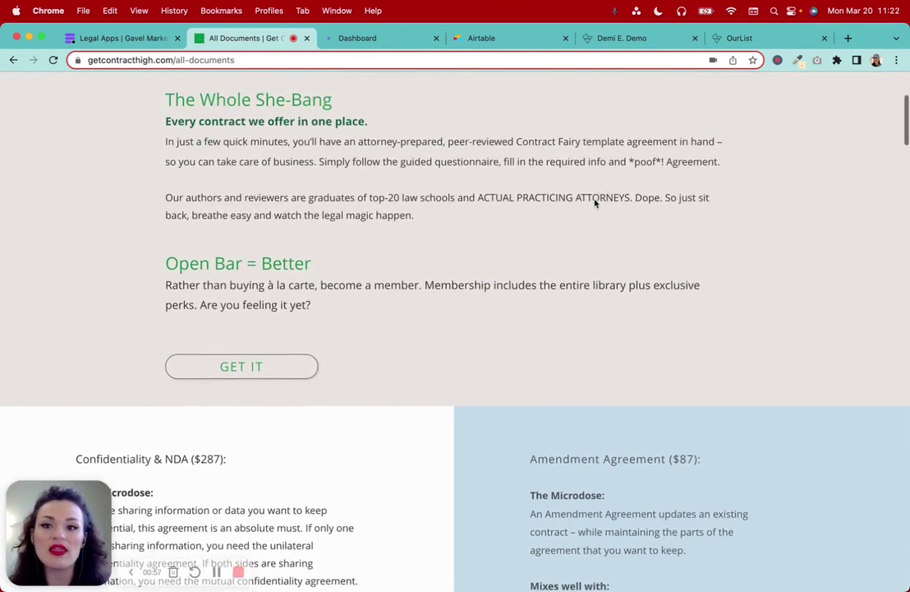
{"action": "scroll", "coordinate": [596, 201], "scroll_direction": "up", "scroll_amount": 8}
Look over the Contract High Membership page
{"action": "left_click", "coordinate": [149, 136]}
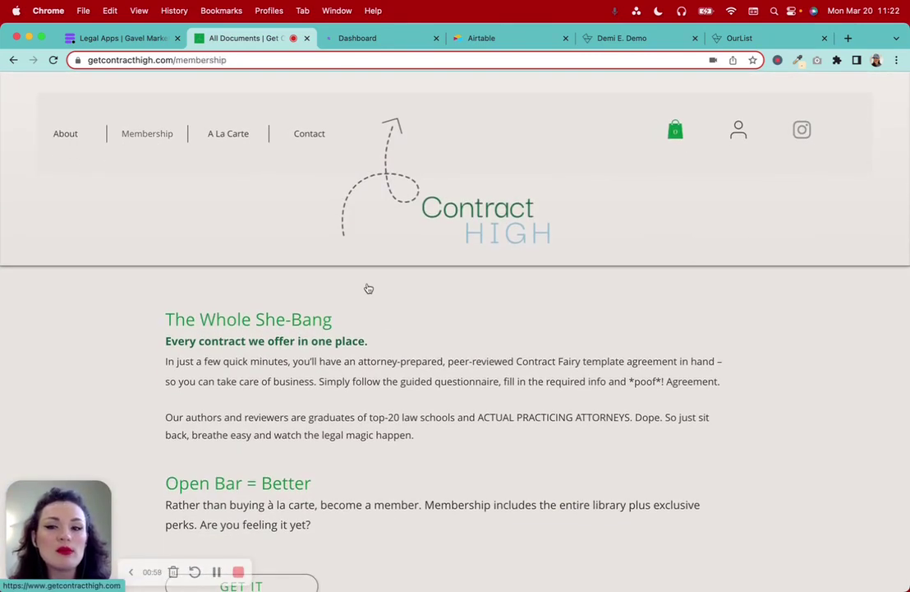
{"action": "scroll", "coordinate": [382, 349], "scroll_direction": "down", "scroll_amount": 8}
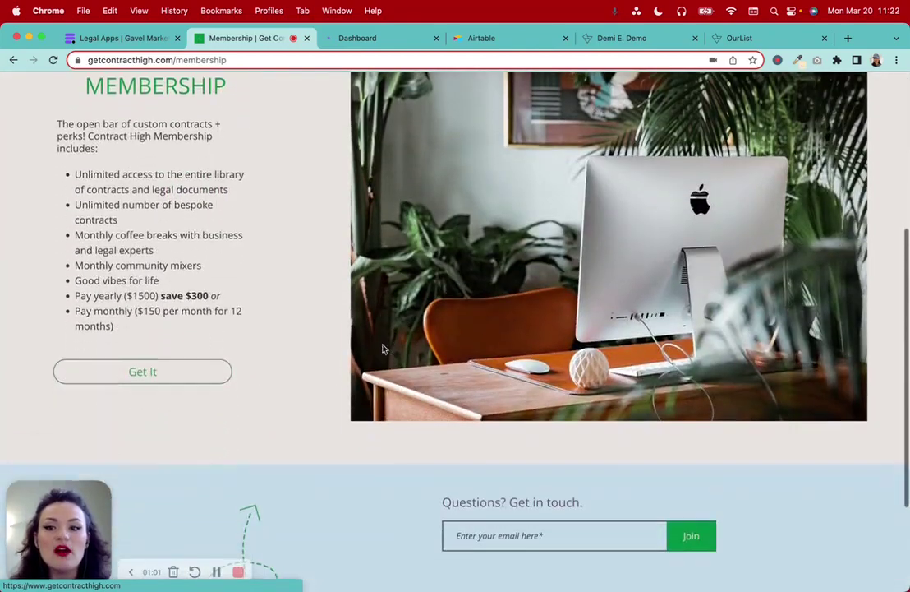
{"action": "scroll", "coordinate": [382, 349], "scroll_direction": "down", "scroll_amount": 1}
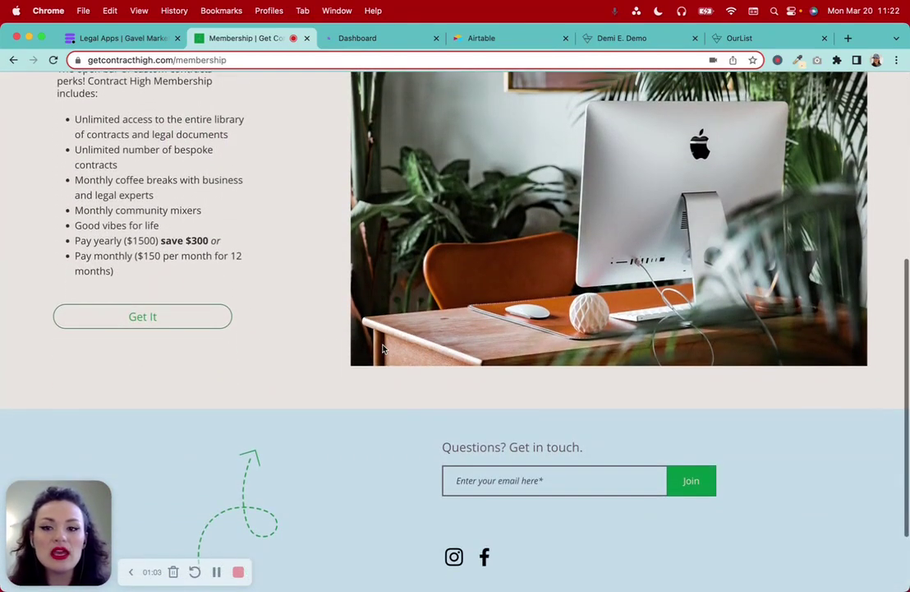
{"action": "scroll", "coordinate": [382, 345], "scroll_direction": "up", "scroll_amount": 8}
Return to All Documents and choose Get It for the Coaching Agreement ($347)
{"action": "mouse_move", "coordinate": [228, 135]}
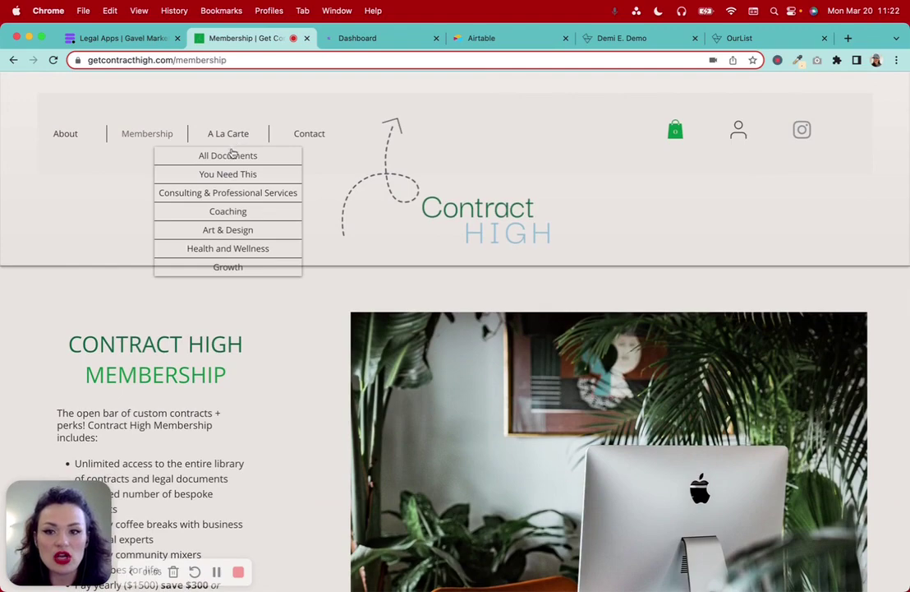
{"action": "left_click", "coordinate": [231, 155]}
{"action": "scroll", "coordinate": [514, 373], "scroll_direction": "down", "scroll_amount": 15}
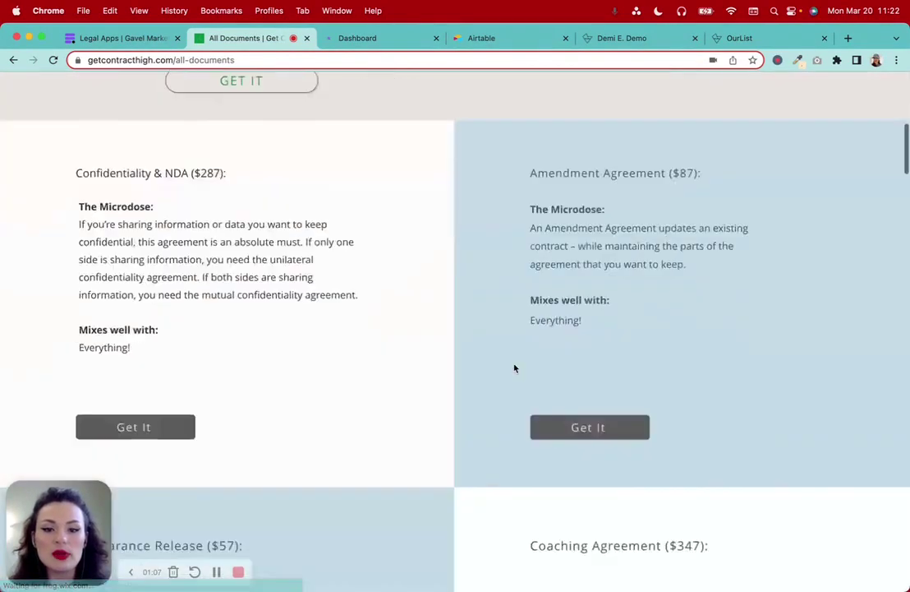
{"action": "scroll", "coordinate": [514, 367], "scroll_direction": "down", "scroll_amount": 3}
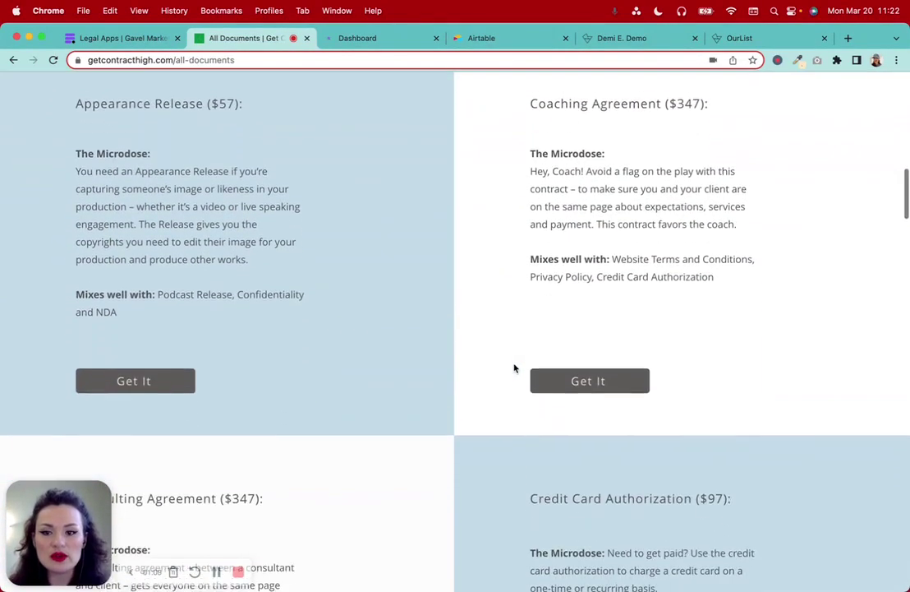
{"action": "left_click", "coordinate": [586, 327]}
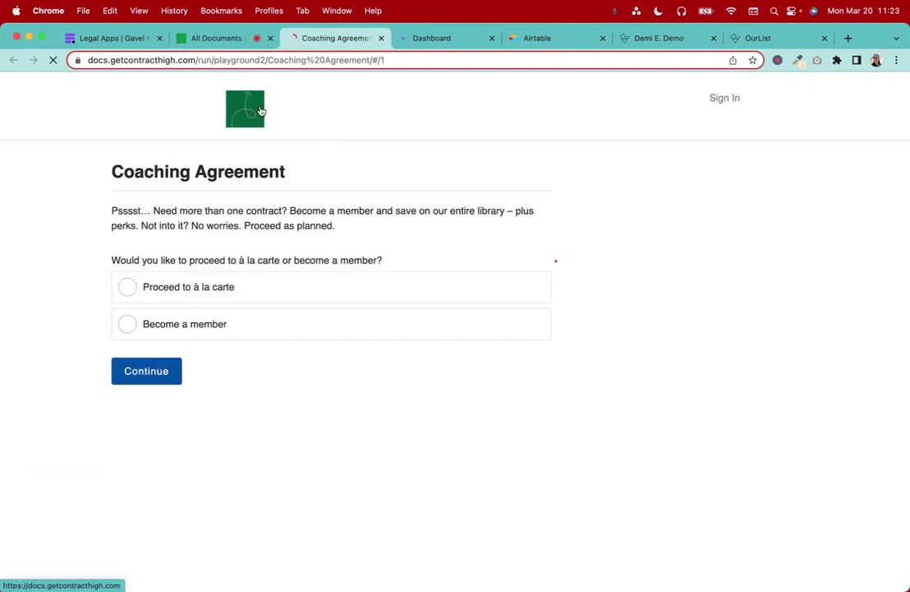
Proceed à la carte to the Coaching Agreement payment page, then view the Membership page
{"action": "left_click", "coordinate": [205, 291]}
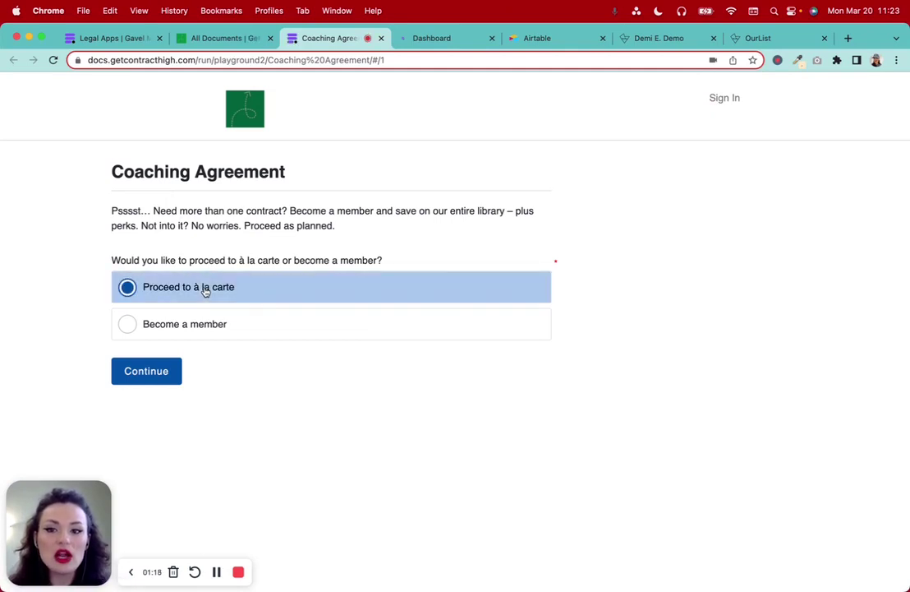
{"action": "left_click", "coordinate": [160, 374]}
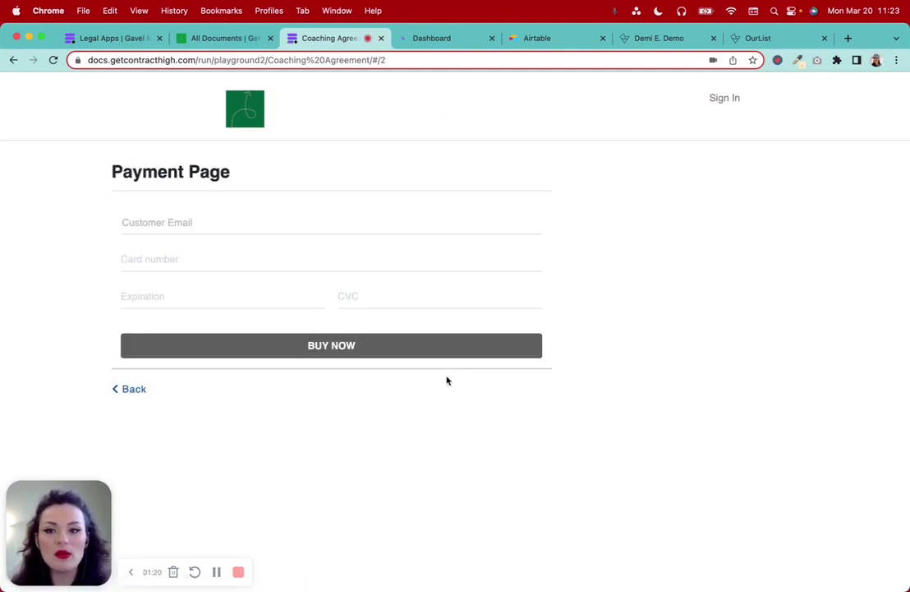
{"action": "left_click", "coordinate": [223, 38]}
{"action": "scroll", "coordinate": [201, 143], "scroll_direction": "up", "scroll_amount": 10}
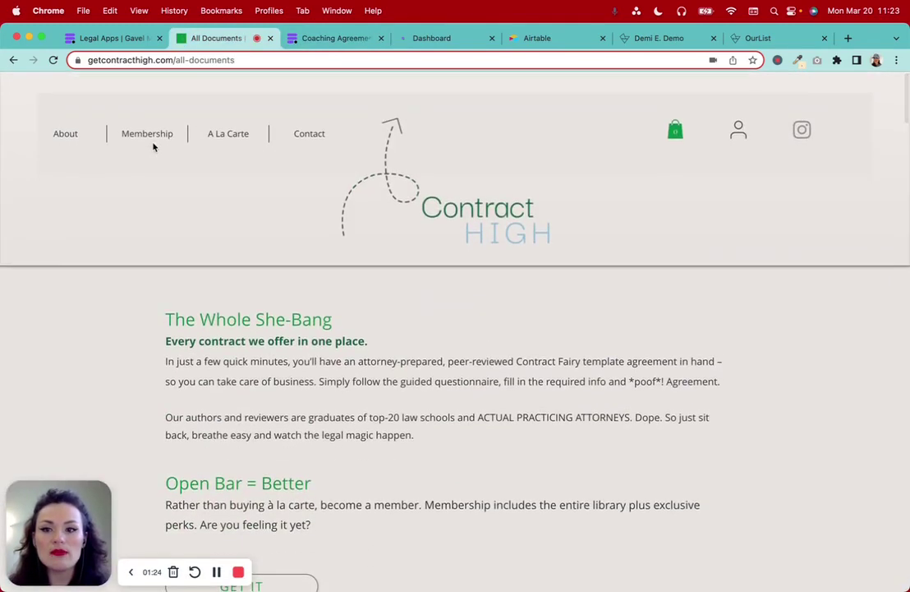
{"action": "left_click", "coordinate": [151, 135]}
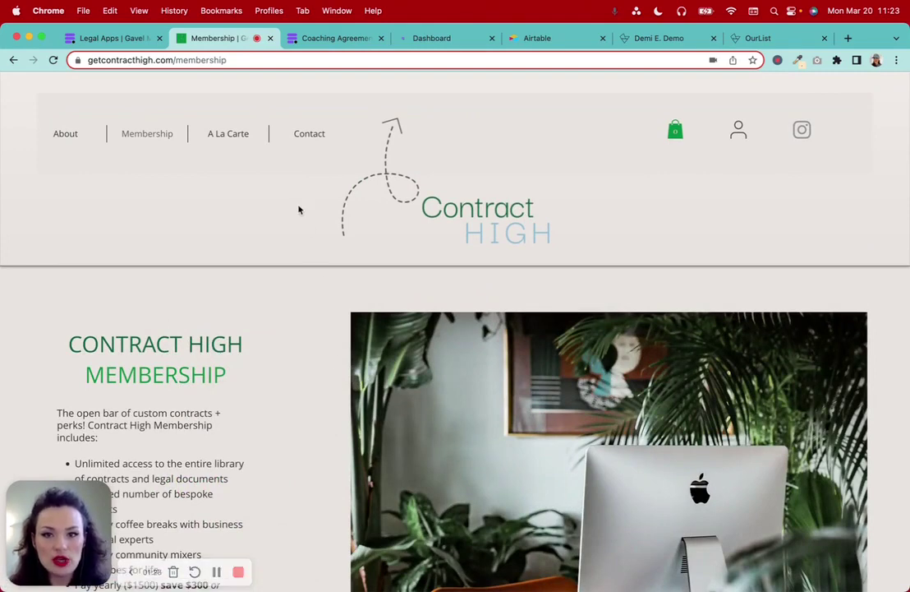
Return to the Gavel legal apps listing and scroll through it
{"action": "left_click", "coordinate": [111, 38]}
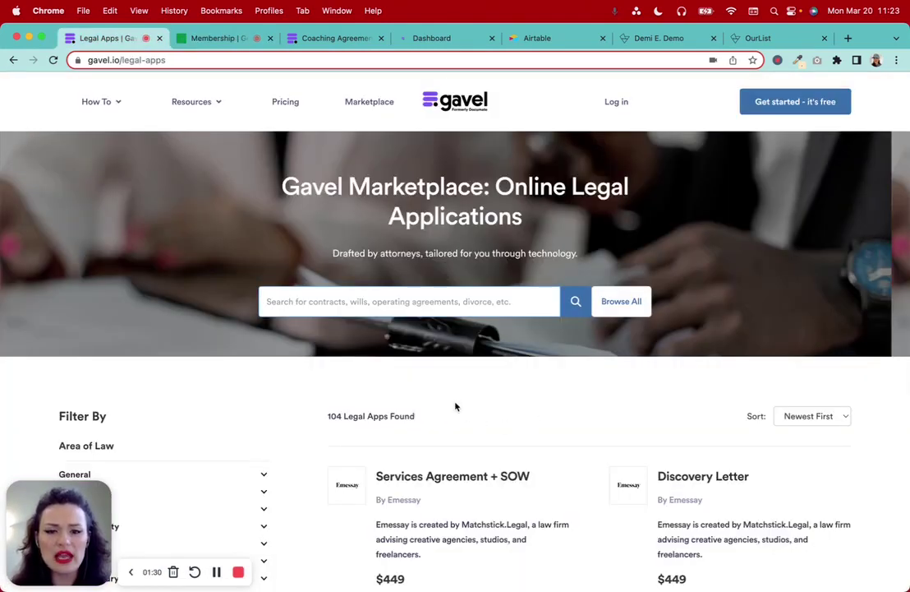
{"action": "scroll", "coordinate": [456, 406], "scroll_direction": "down", "scroll_amount": 2}
{"action": "scroll", "coordinate": [455, 406], "scroll_direction": "down", "scroll_amount": 3}
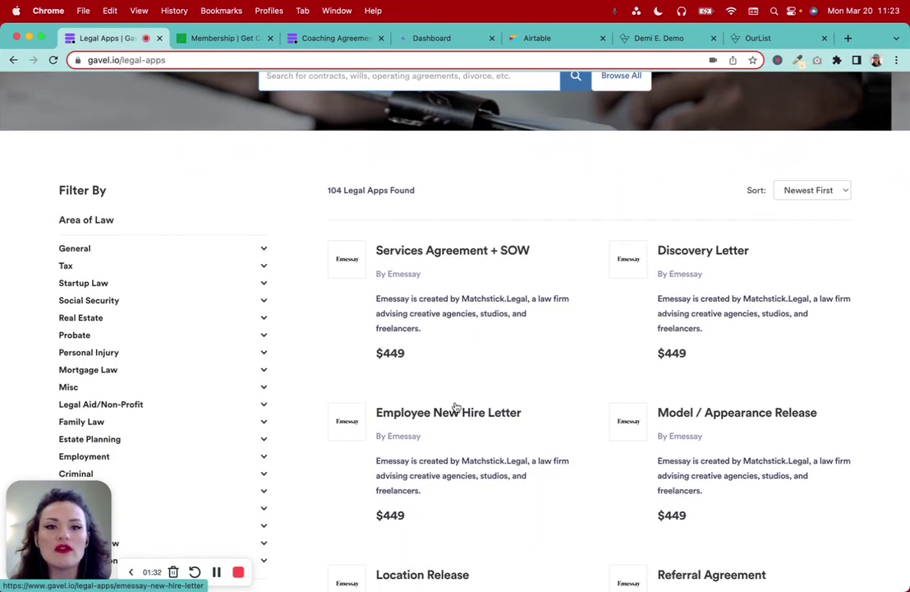
{"action": "scroll", "coordinate": [456, 407], "scroll_direction": "up", "scroll_amount": 2}
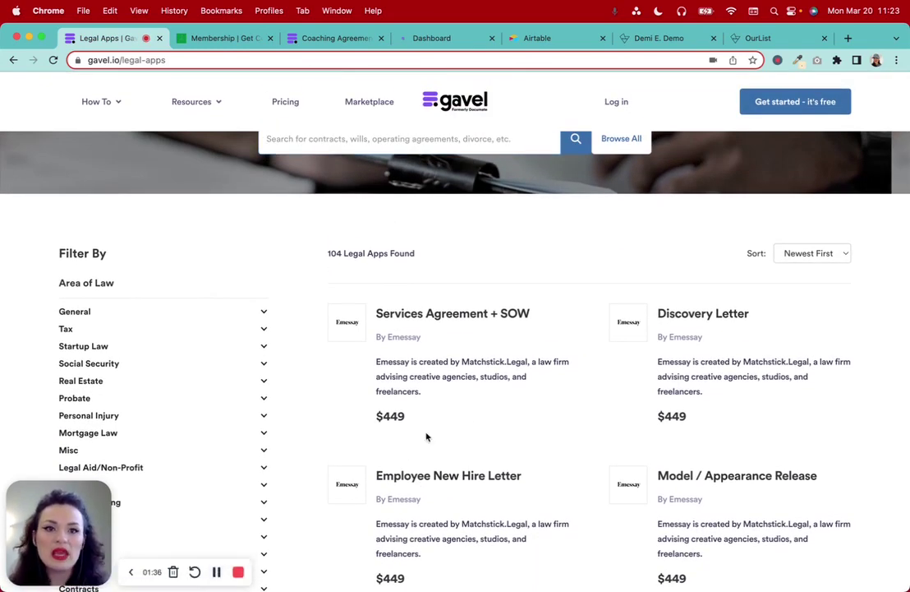
Browse the OurList listing of entries
{"action": "left_click", "coordinate": [739, 39]}
{"action": "scroll", "coordinate": [606, 302], "scroll_direction": "down", "scroll_amount": 3}
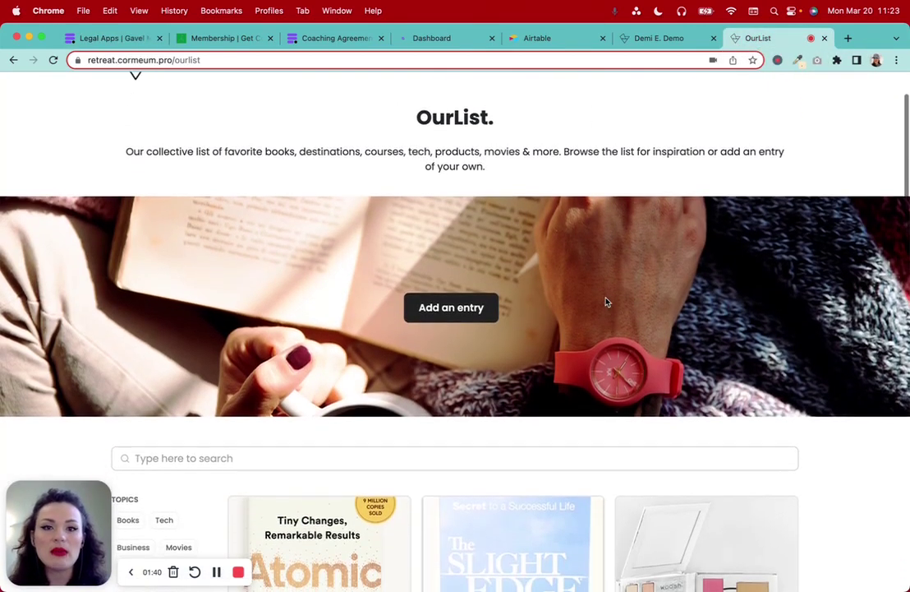
{"action": "scroll", "coordinate": [606, 302], "scroll_direction": "down", "scroll_amount": 5}
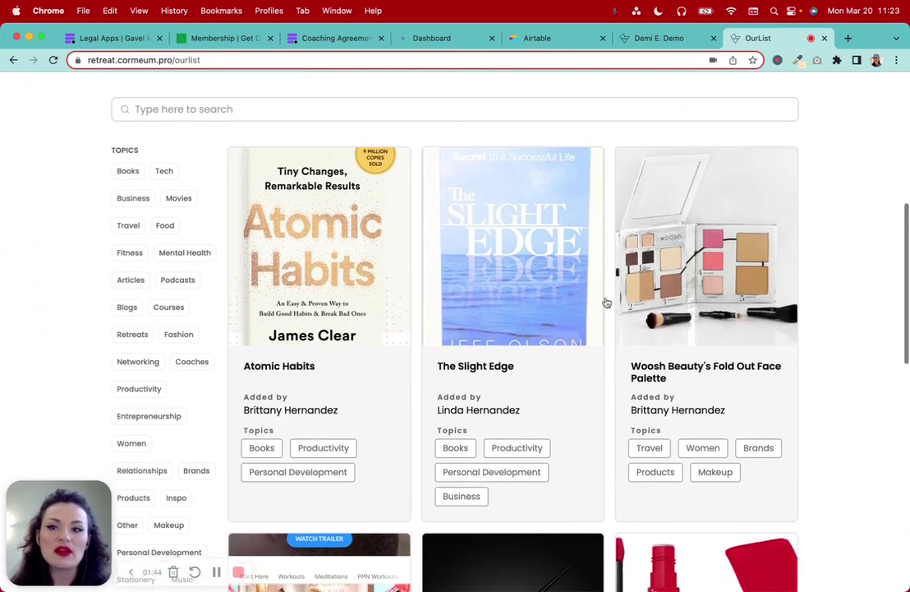
{"action": "scroll", "coordinate": [606, 303], "scroll_direction": "up", "scroll_amount": 10}
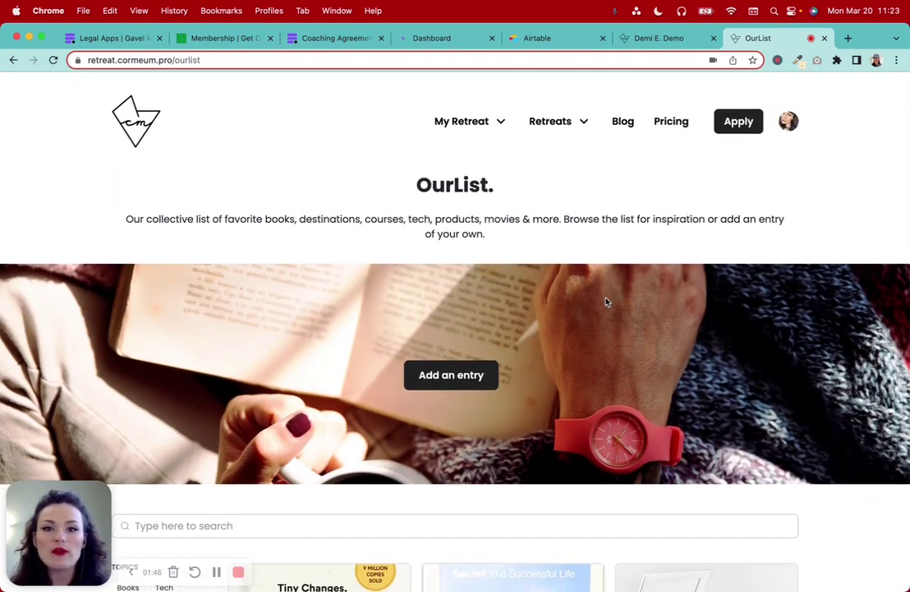
{"action": "scroll", "coordinate": [606, 303], "scroll_direction": "down", "scroll_amount": 6}
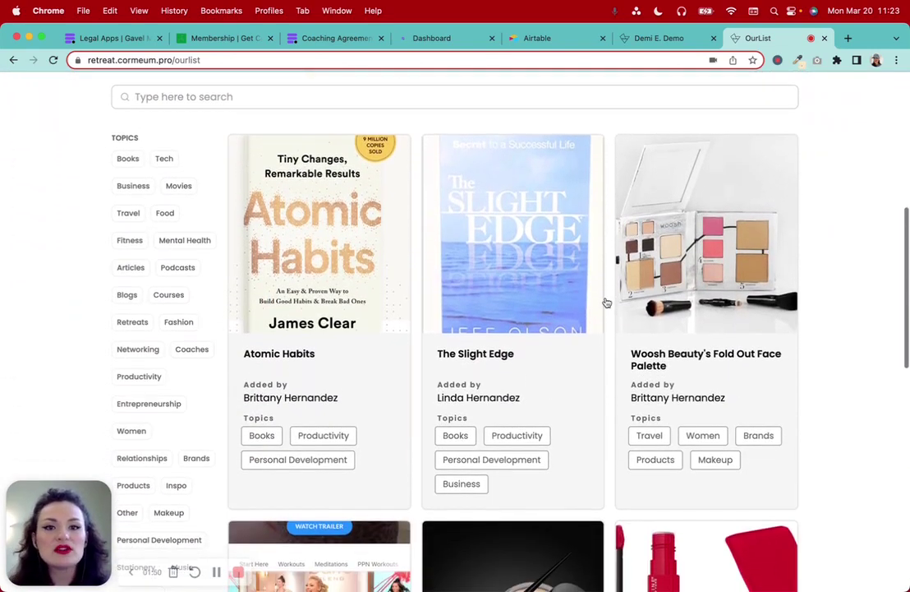
{"action": "scroll", "coordinate": [607, 303], "scroll_direction": "down", "scroll_amount": 2}
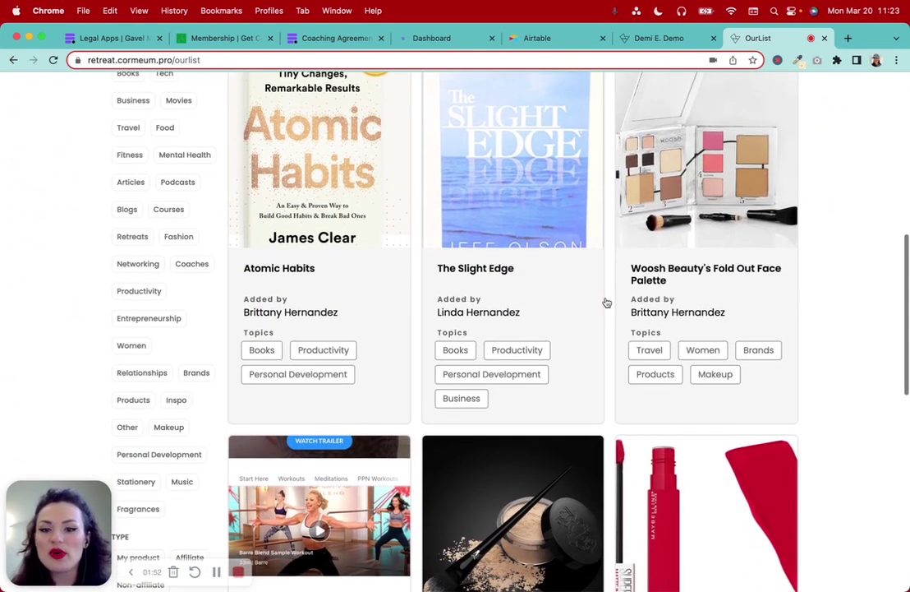
{"action": "scroll", "coordinate": [606, 302], "scroll_direction": "up", "scroll_amount": 2}
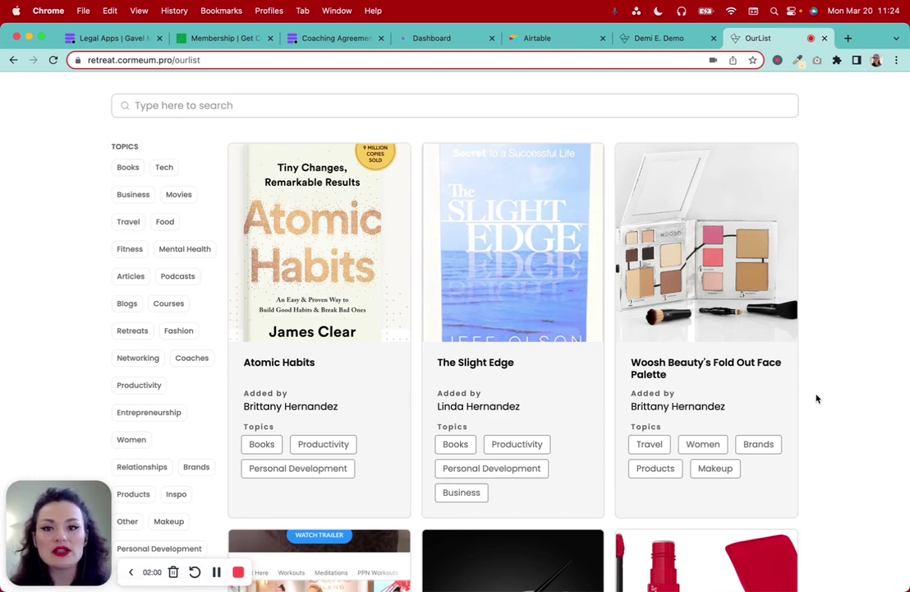
{"action": "scroll", "coordinate": [816, 399], "scroll_direction": "up", "scroll_amount": 1}
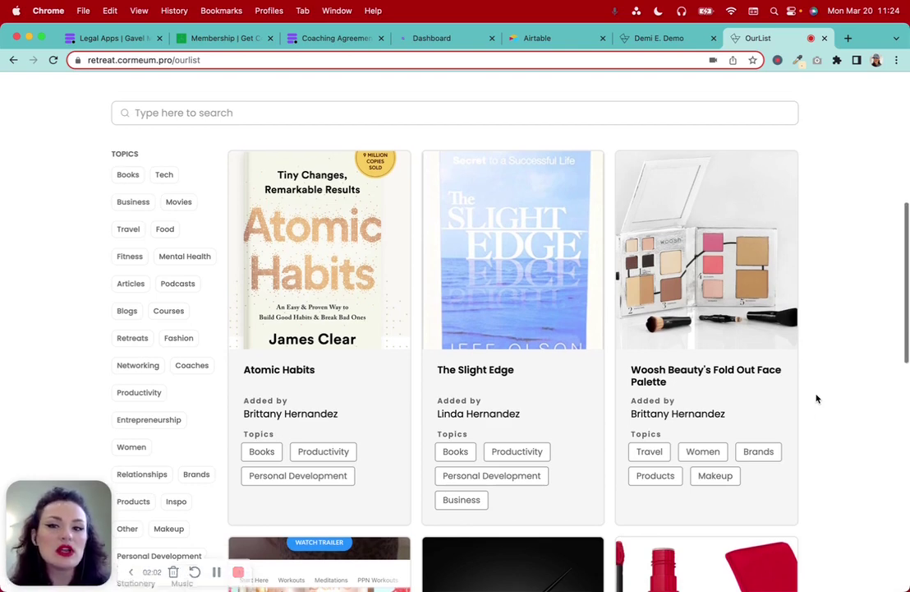
{"action": "scroll", "coordinate": [816, 399], "scroll_direction": "down", "scroll_amount": 1}
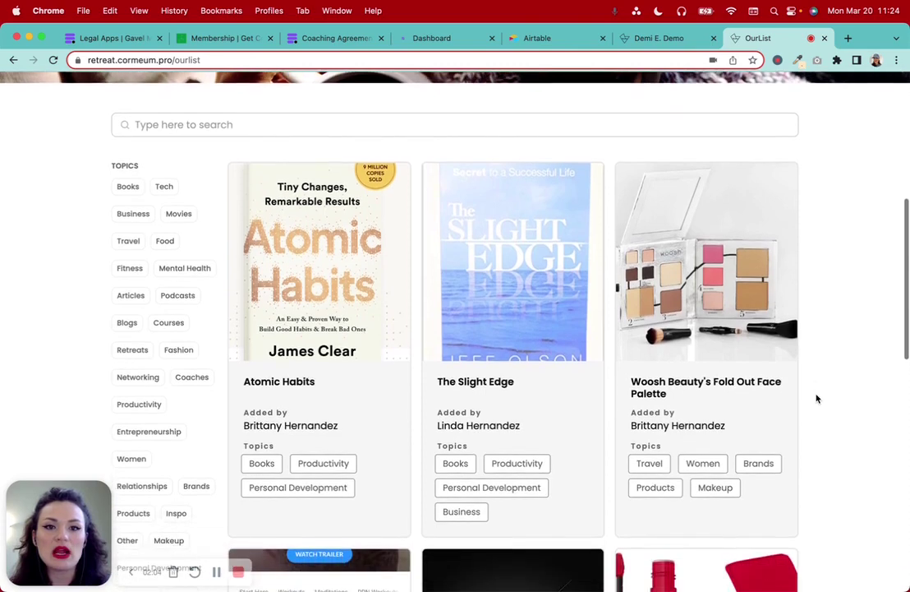
{"action": "scroll", "coordinate": [817, 398], "scroll_direction": "up", "scroll_amount": 1}
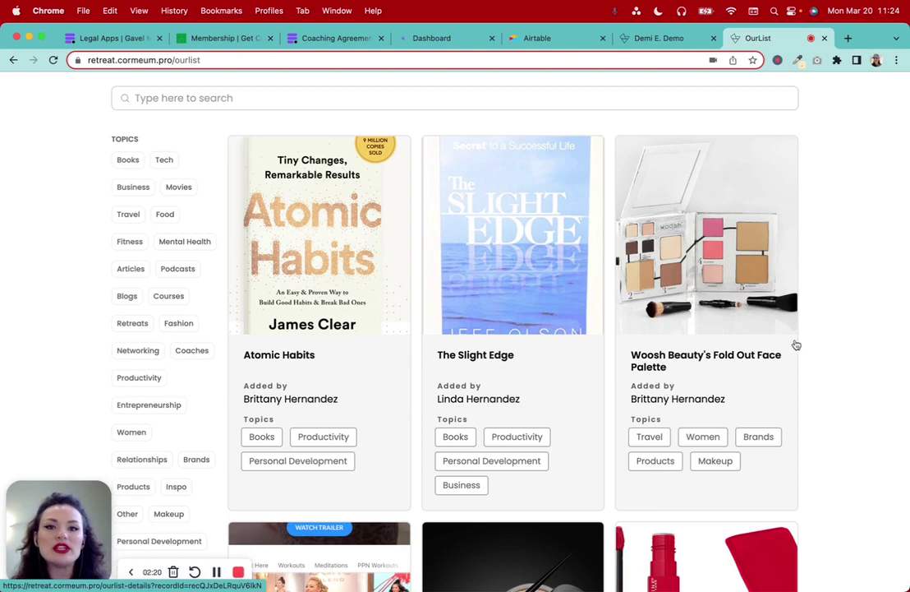
Open the Atomic Habits entry and scroll down to its posted date
{"action": "left_click", "coordinate": [336, 277]}
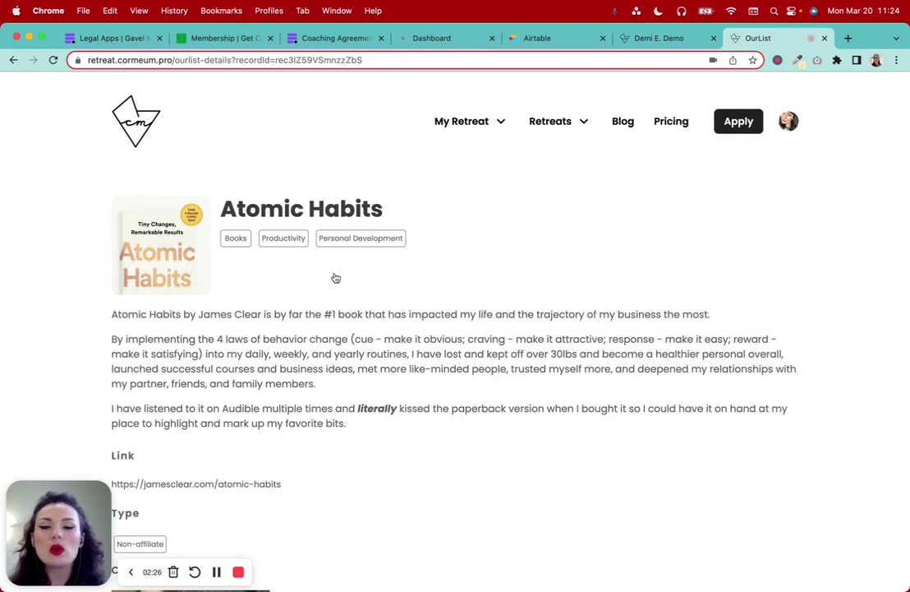
{"action": "scroll", "coordinate": [335, 278], "scroll_direction": "down", "scroll_amount": 10}
{"action": "scroll", "coordinate": [336, 278], "scroll_direction": "down", "scroll_amount": 6}
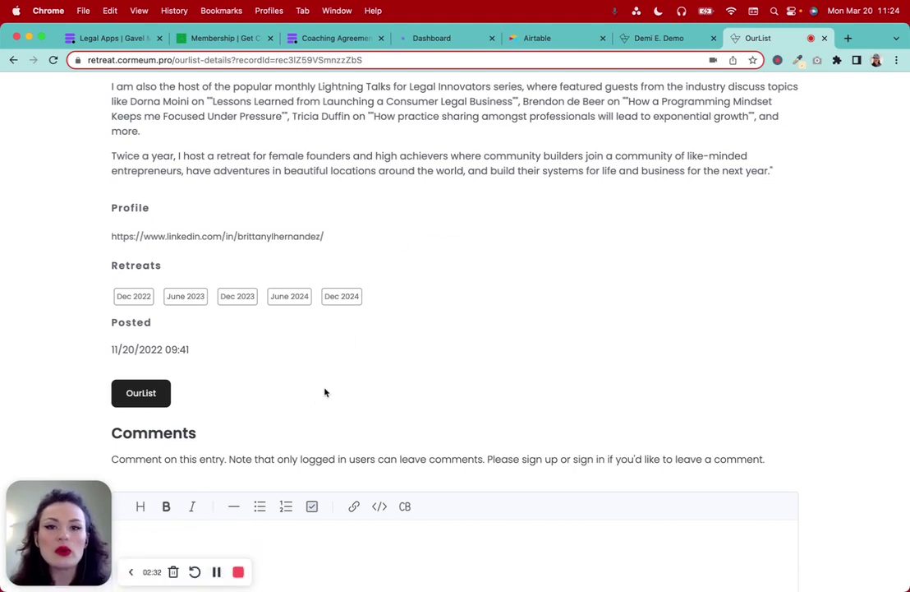
Start a new Airtable base from scratch
{"action": "left_click", "coordinate": [533, 38]}
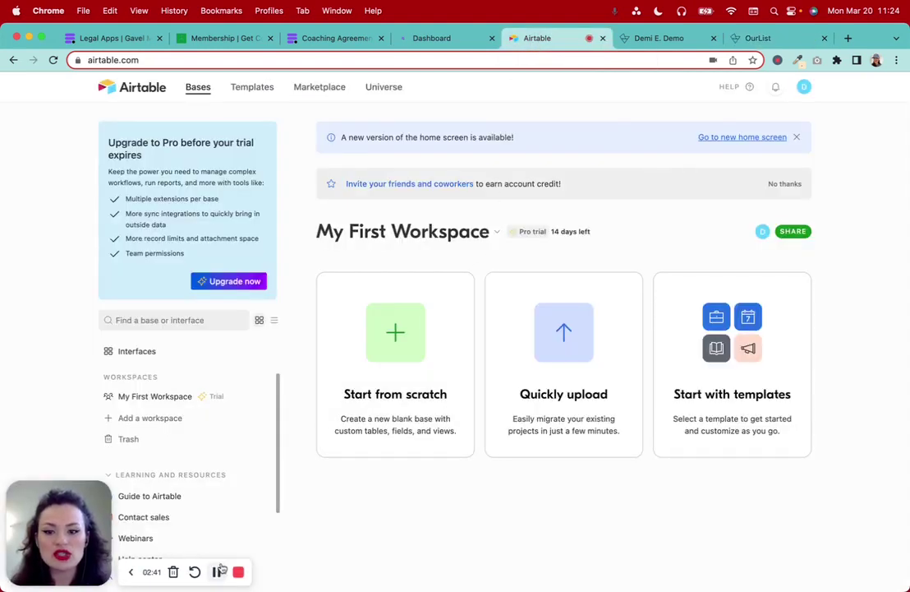
{"action": "left_click", "coordinate": [396, 345]}
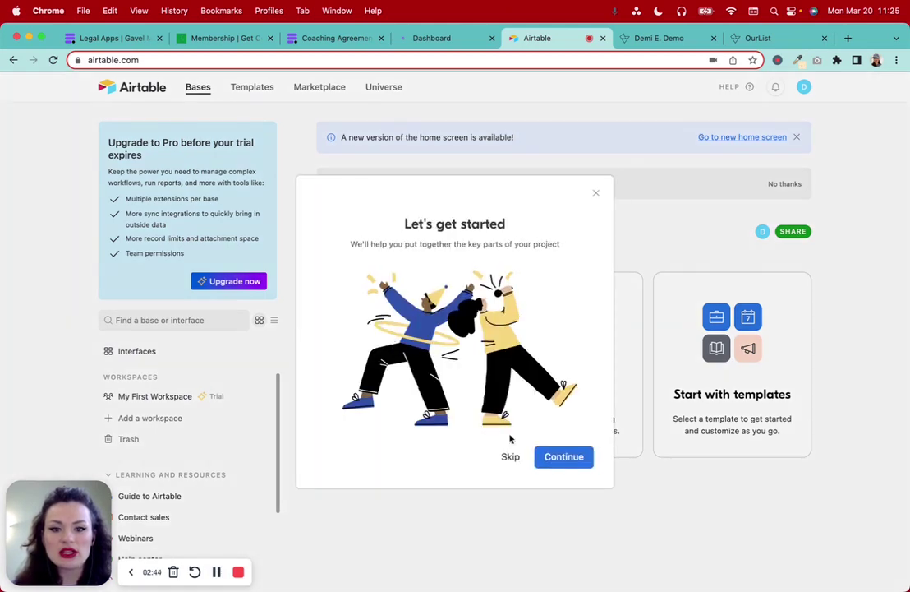
{"action": "left_click", "coordinate": [549, 460]}
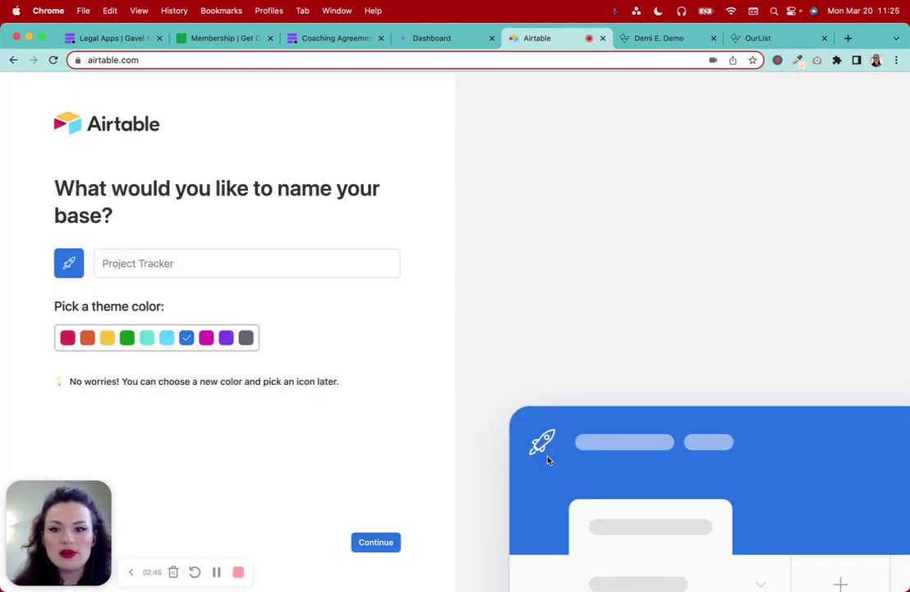
Name the base 'App Marketplace' with a magenta theme colour
{"action": "left_click", "coordinate": [178, 264]}
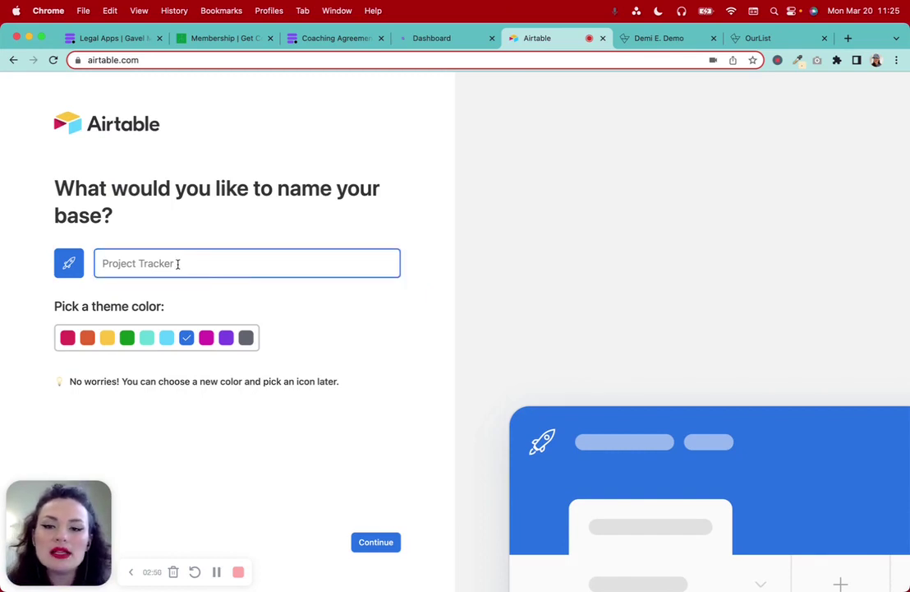
{"action": "type", "text": "A"}
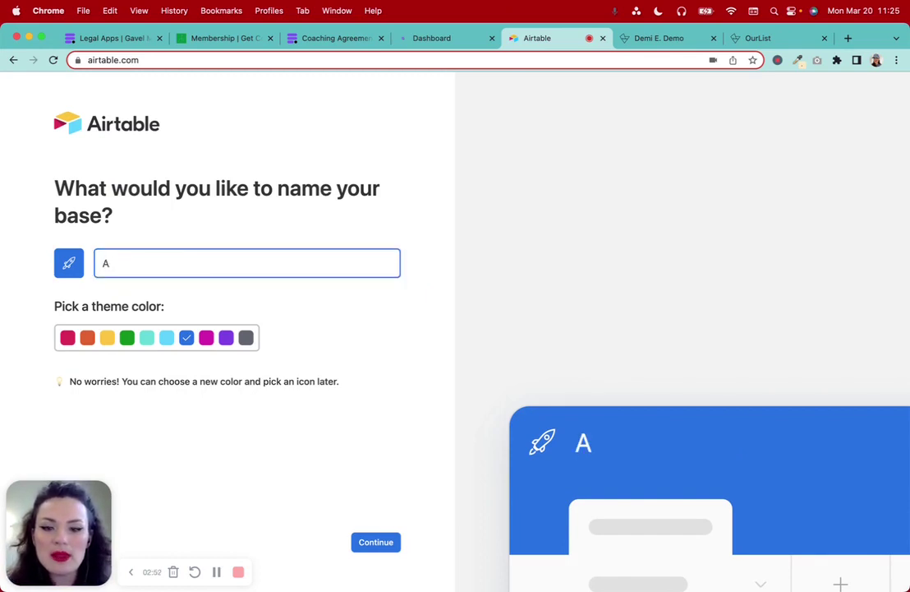
{"action": "type", "text": "pp Marketp"}
{"action": "type", "text": "k"}
{"action": "key", "text": "BackSpace"}
{"action": "type", "text": "lace"}
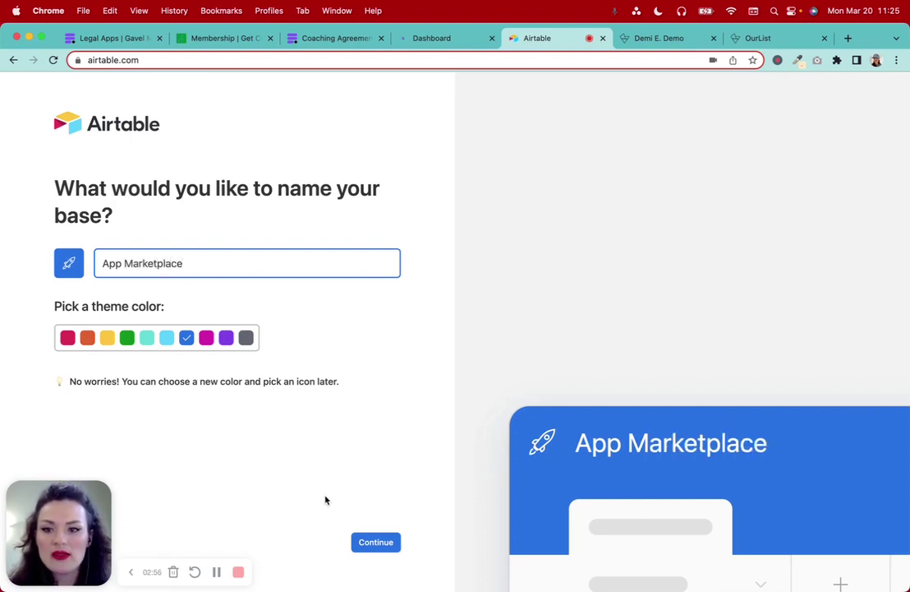
{"action": "left_click", "coordinate": [66, 338]}
{"action": "left_click", "coordinate": [206, 338]}
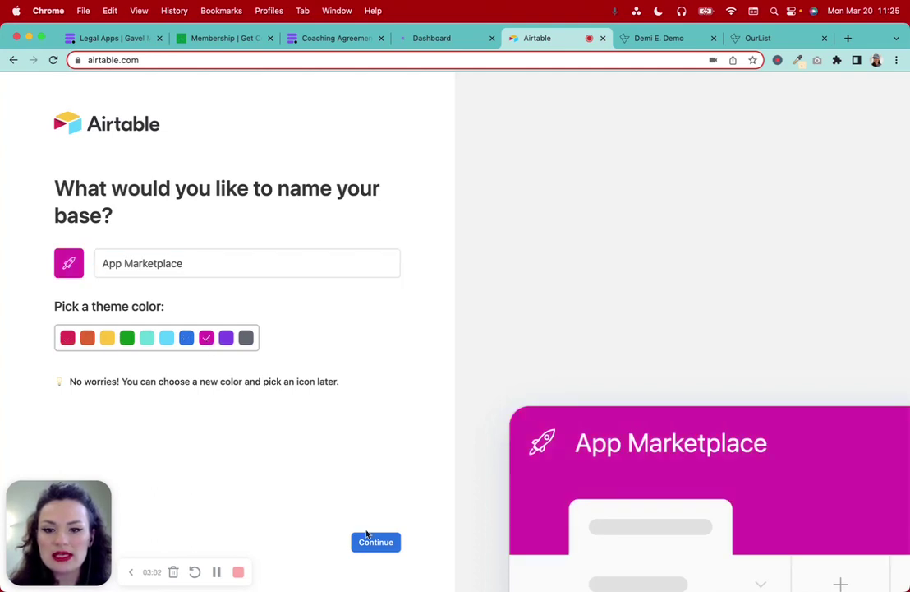
{"action": "left_click", "coordinate": [368, 538]}
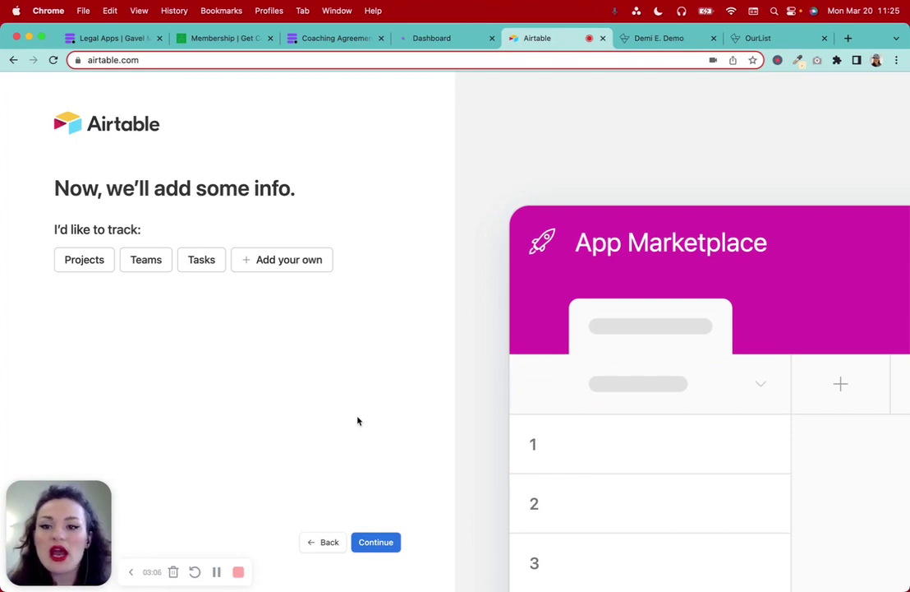
Name the base's custom table 'Apps', then switch to the Gavel workflows dashboard
{"action": "left_click", "coordinate": [301, 268]}
{"action": "left_click", "coordinate": [150, 297]}
{"action": "type", "text": "App "}
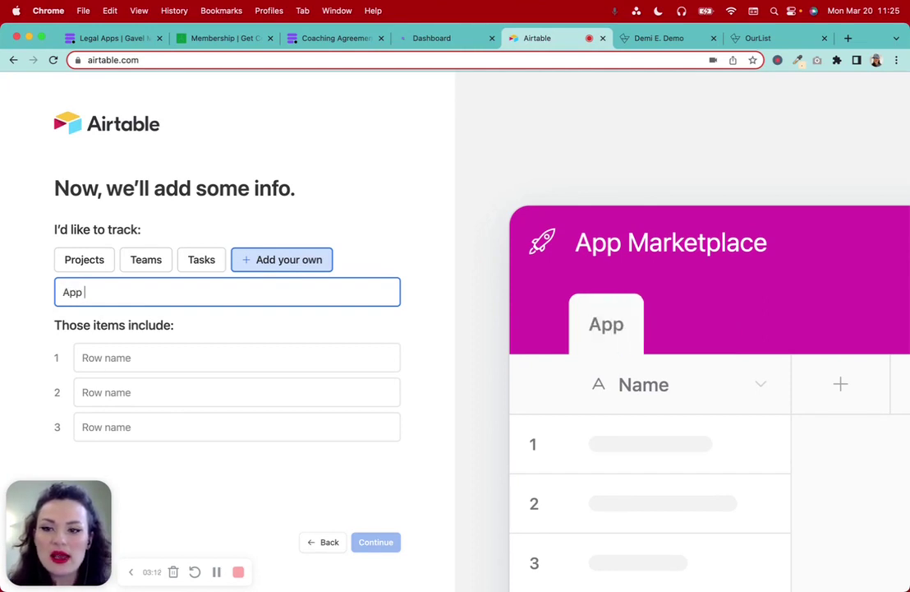
{"action": "type", "text": "s"}
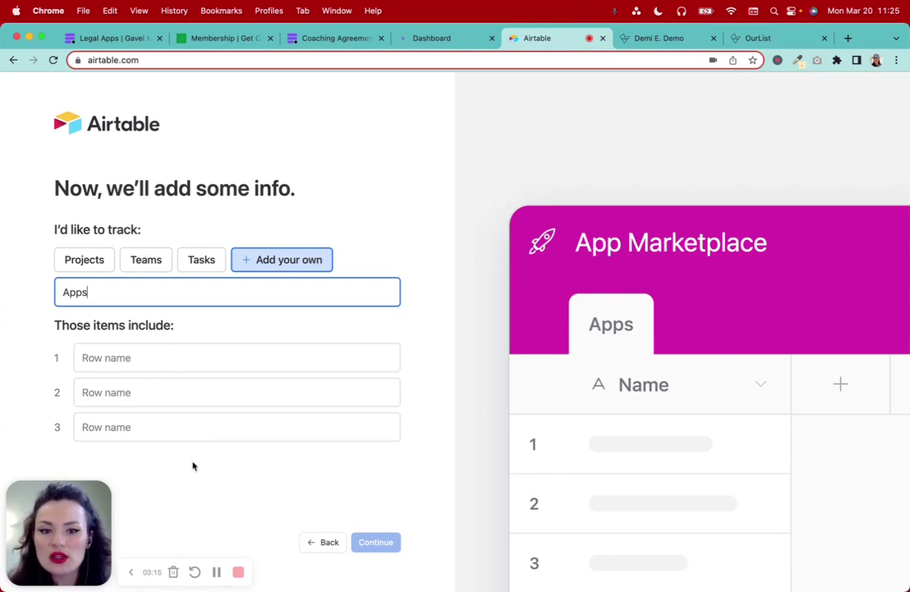
{"action": "left_click", "coordinate": [217, 572]}
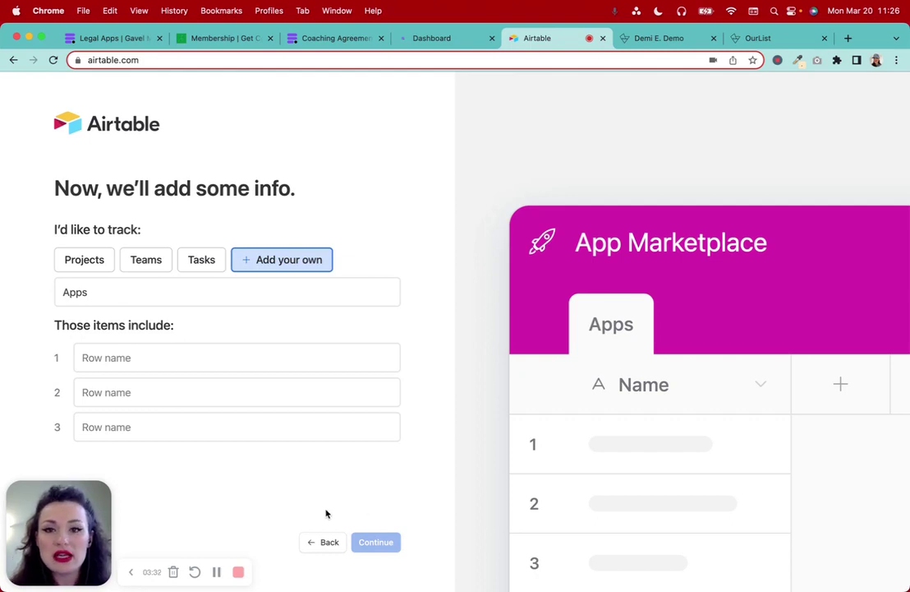
{"action": "left_click", "coordinate": [216, 571]}
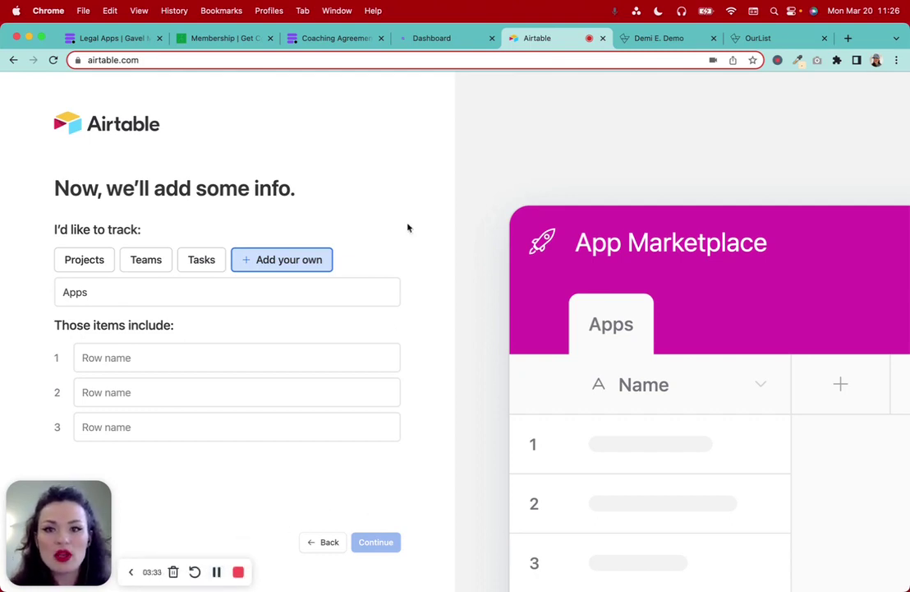
{"action": "left_click", "coordinate": [432, 37]}
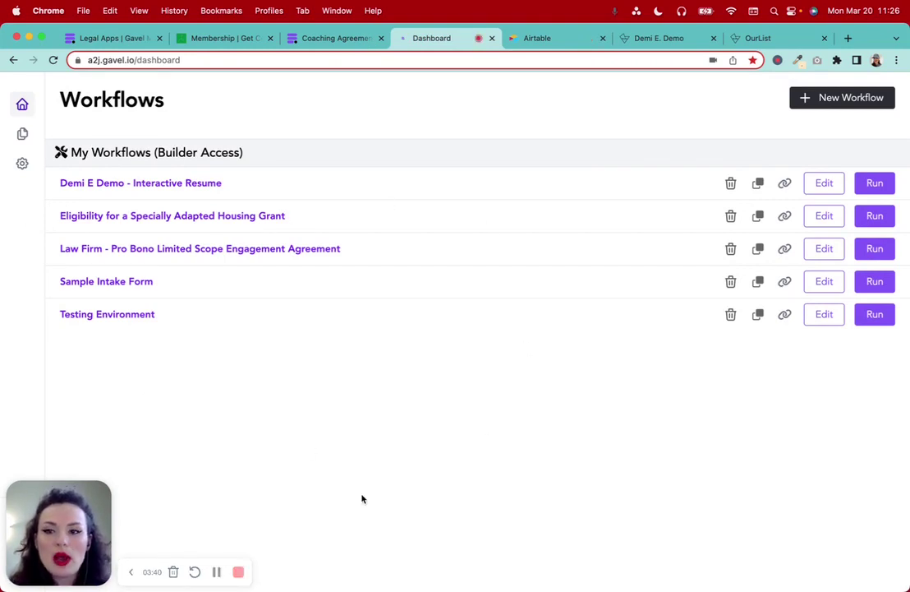
Copy the Housing Grant eligibility workflow title into row 1 of the Apps table
{"action": "left_click_drag", "start_coordinate": [302, 214], "coordinate": [58, 220]}
{"action": "key", "text": "cmd+c"}
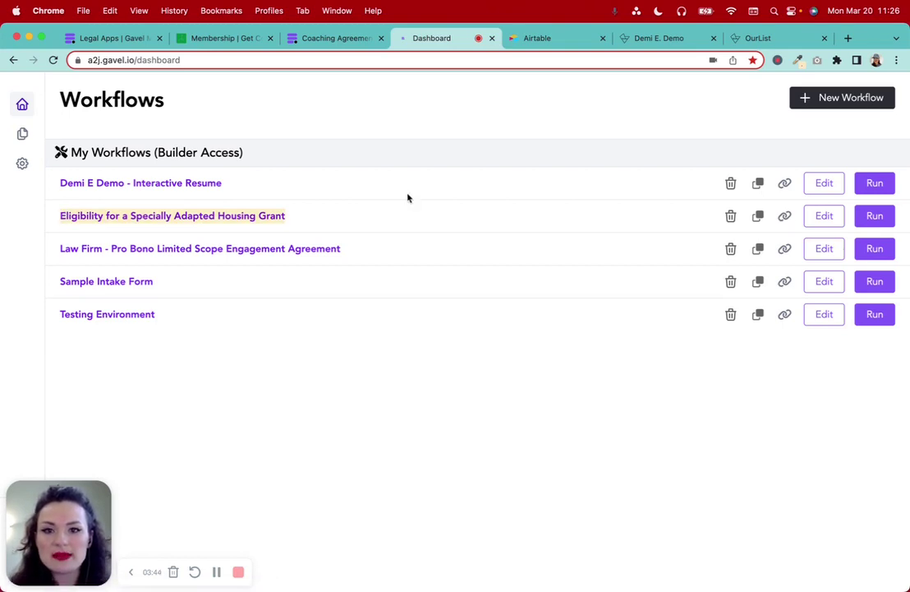
{"action": "left_click", "coordinate": [526, 38]}
{"action": "left_click", "coordinate": [84, 358]}
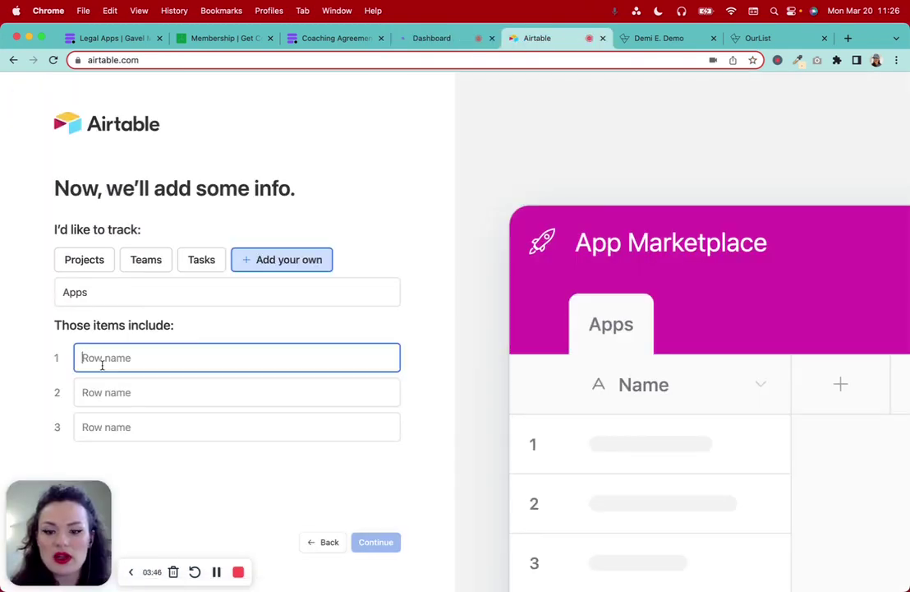
{"action": "key", "text": "cmd+v"}
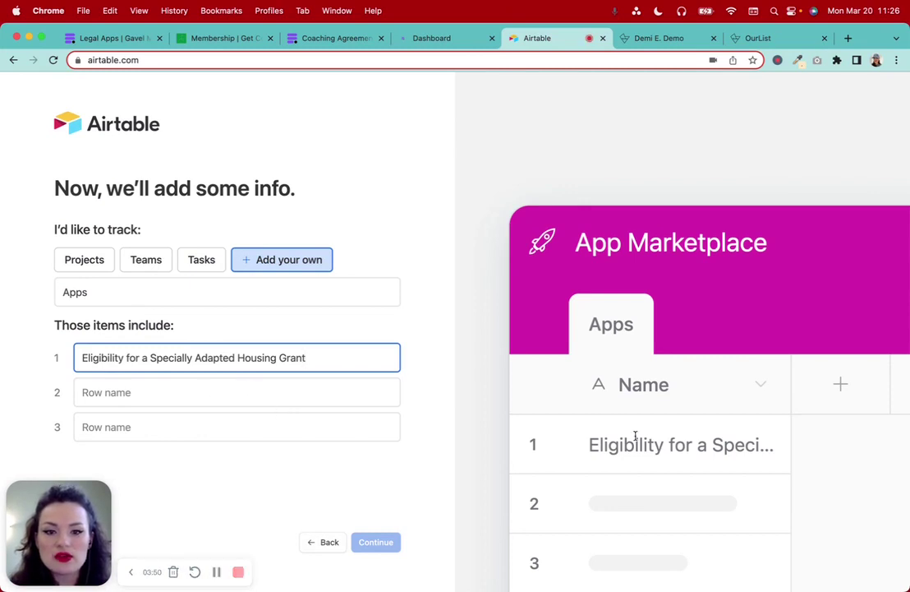
Paste the interactive resume demo workflow name into row 2
{"action": "left_click", "coordinate": [347, 38]}
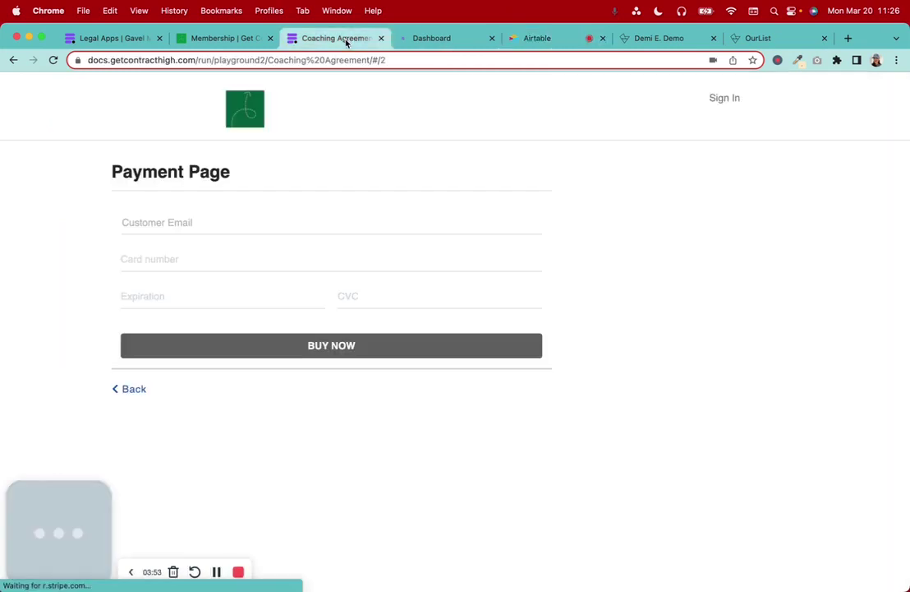
{"action": "left_click", "coordinate": [433, 39]}
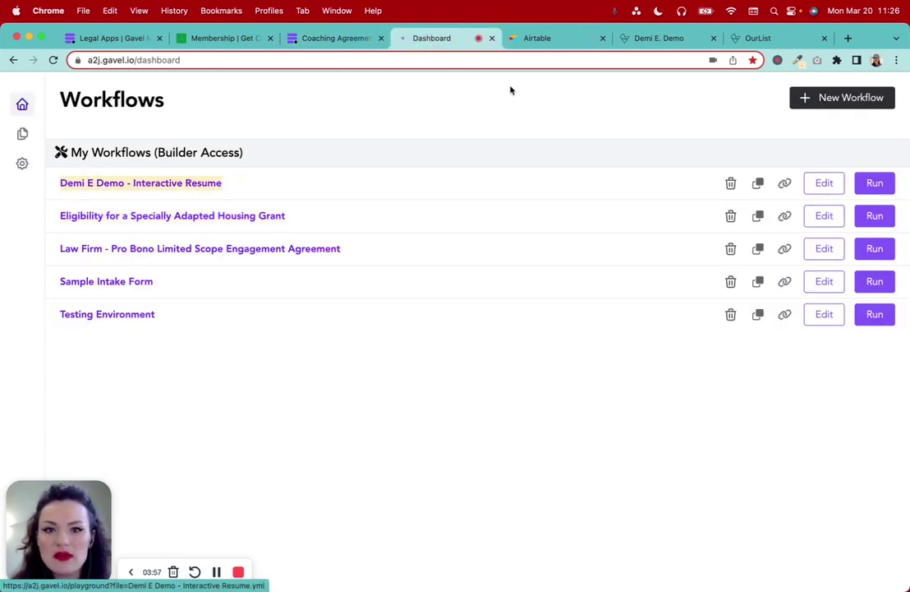
{"action": "left_click", "coordinate": [533, 36]}
{"action": "left_click", "coordinate": [152, 392]}
{"action": "type", "text": "Demi E Demo - Interactive Resume"}
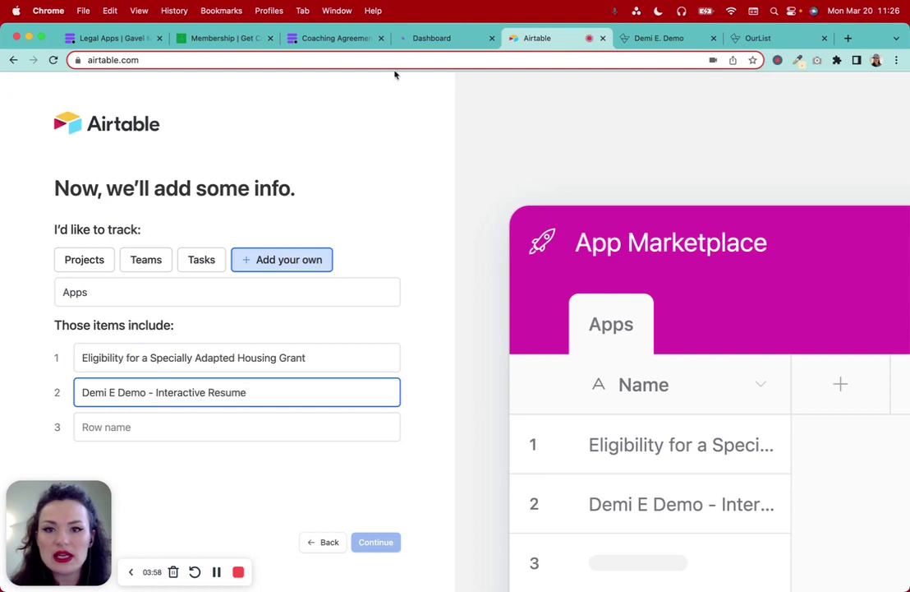
Close the Coaching Agreement tab and put the pro bono engagement workflow name in row 3
{"action": "left_click", "coordinate": [354, 39]}
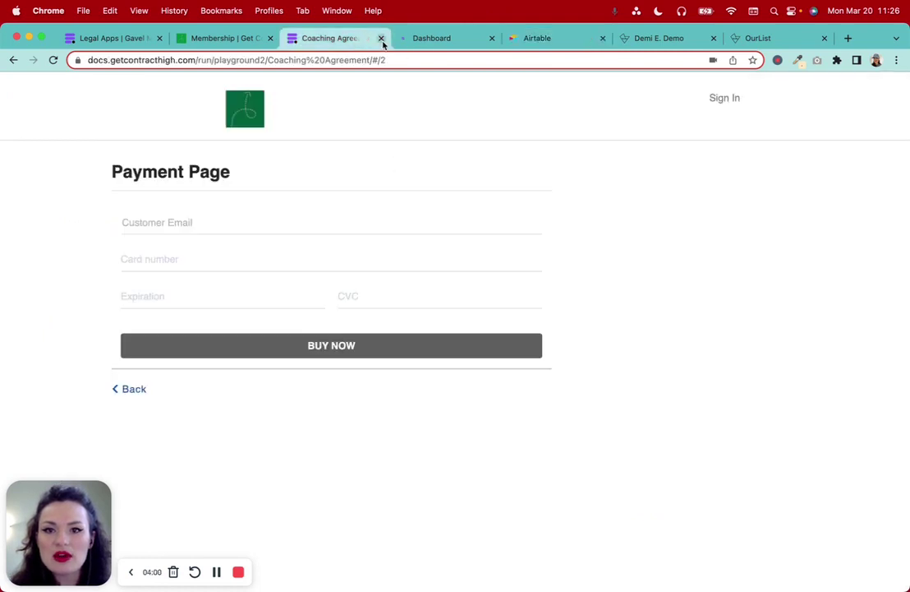
{"action": "left_click", "coordinate": [381, 37]}
{"action": "left_click_drag", "start_coordinate": [361, 250], "coordinate": [59, 255]}
{"action": "key", "text": "super+c"}
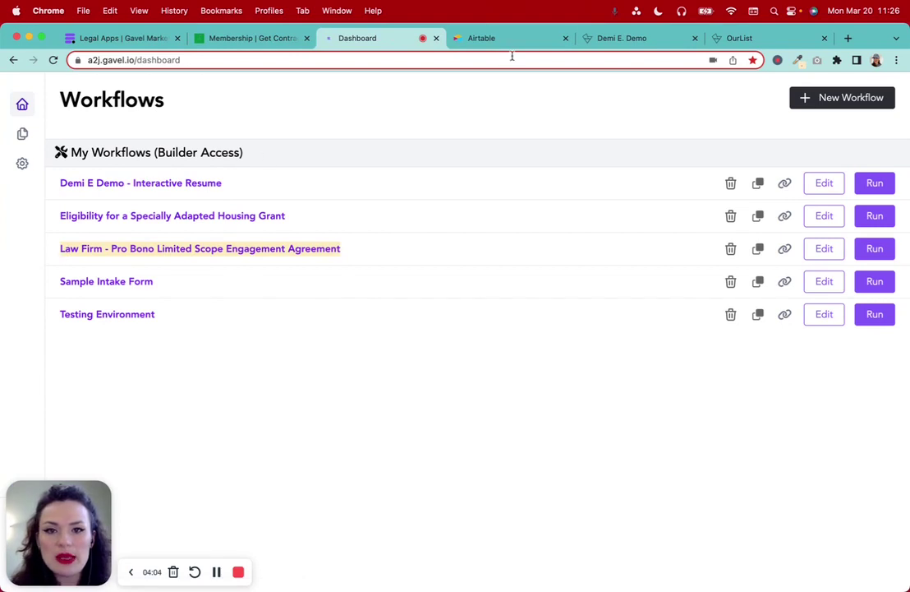
{"action": "left_click", "coordinate": [506, 38]}
{"action": "left_click", "coordinate": [153, 426]}
{"action": "key", "text": "super+v"}
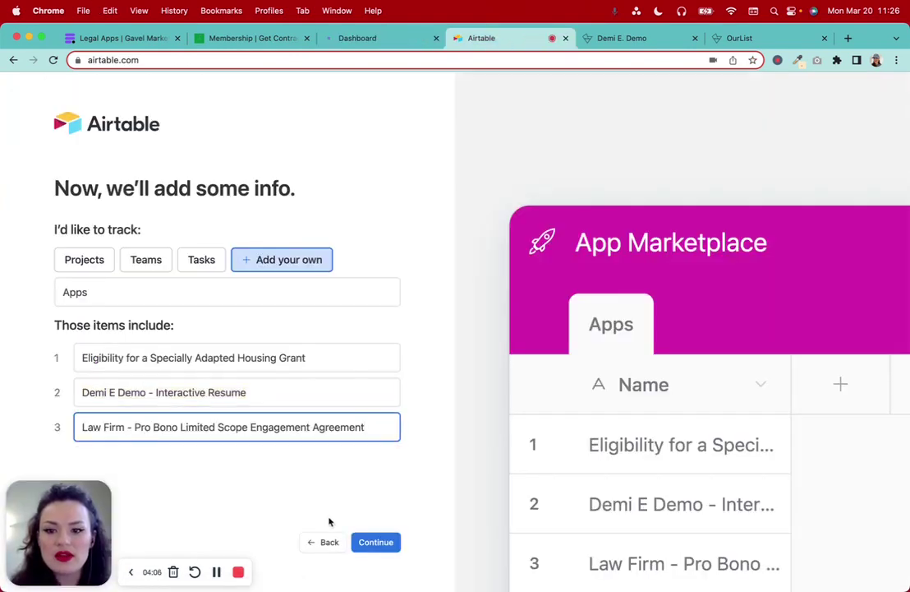
{"action": "left_click", "coordinate": [341, 490]}
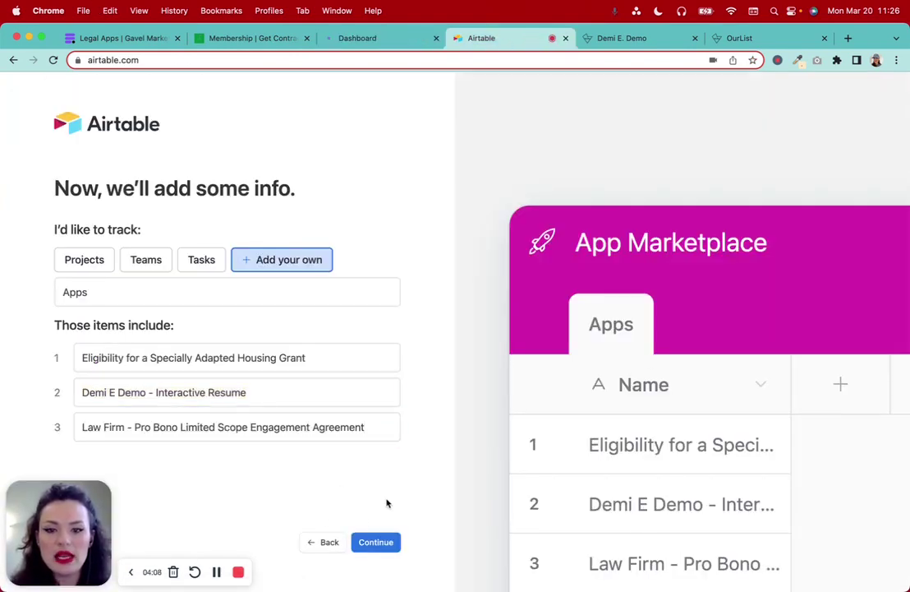
Confirm the three rows and add a custom field of type URL
{"action": "left_click", "coordinate": [375, 543]}
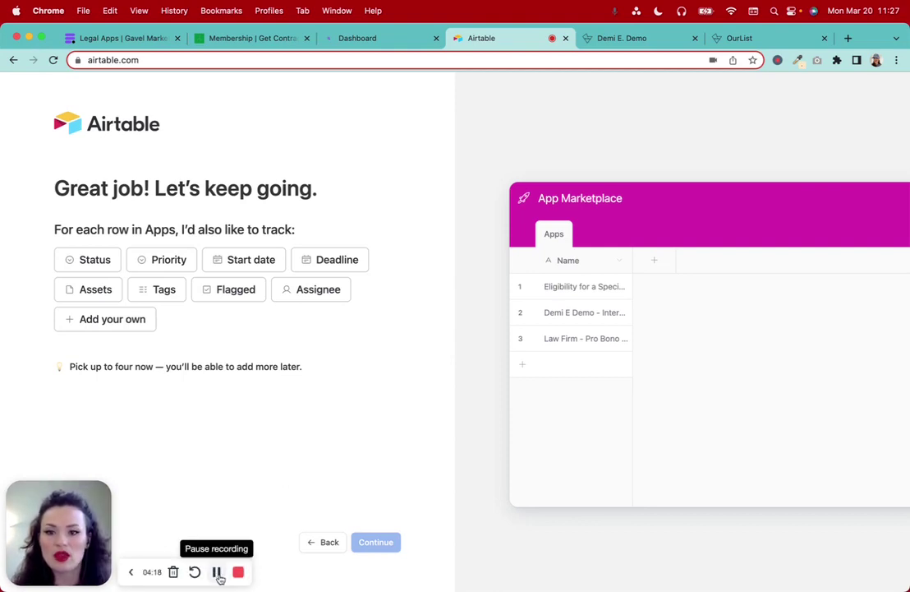
{"action": "left_click", "coordinate": [116, 329]}
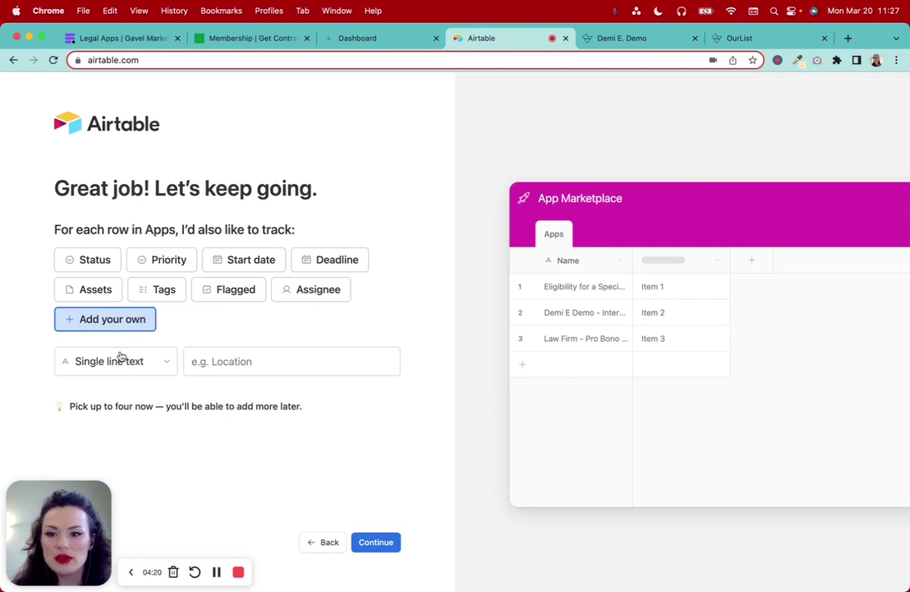
{"action": "left_click", "coordinate": [120, 359]}
{"action": "left_click", "coordinate": [262, 553]}
{"action": "left_click_drag", "start_coordinate": [79, 549], "coordinate": [302, 549]}
{"action": "left_click", "coordinate": [128, 364]}
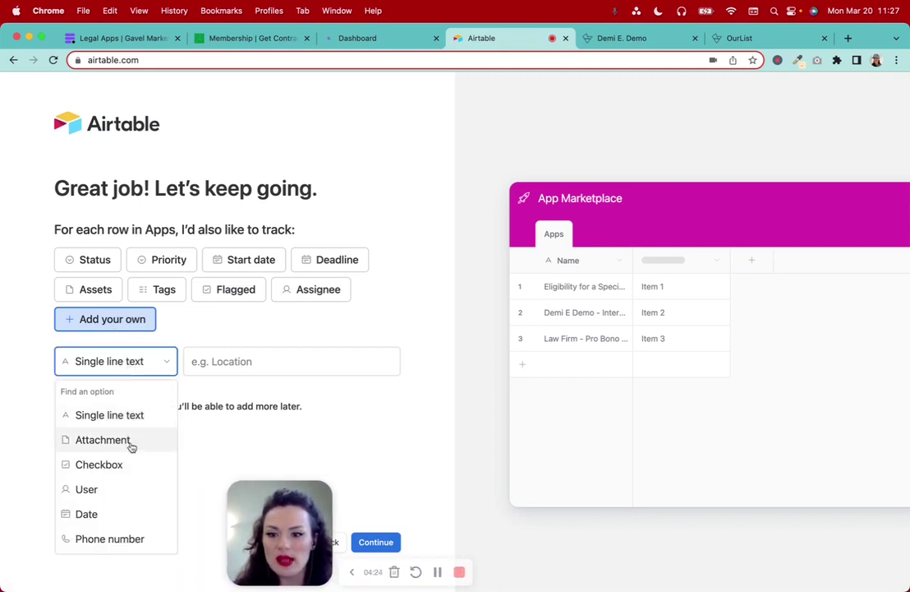
{"action": "scroll", "coordinate": [129, 445], "scroll_direction": "down", "scroll_amount": 5}
{"action": "left_click", "coordinate": [106, 462]}
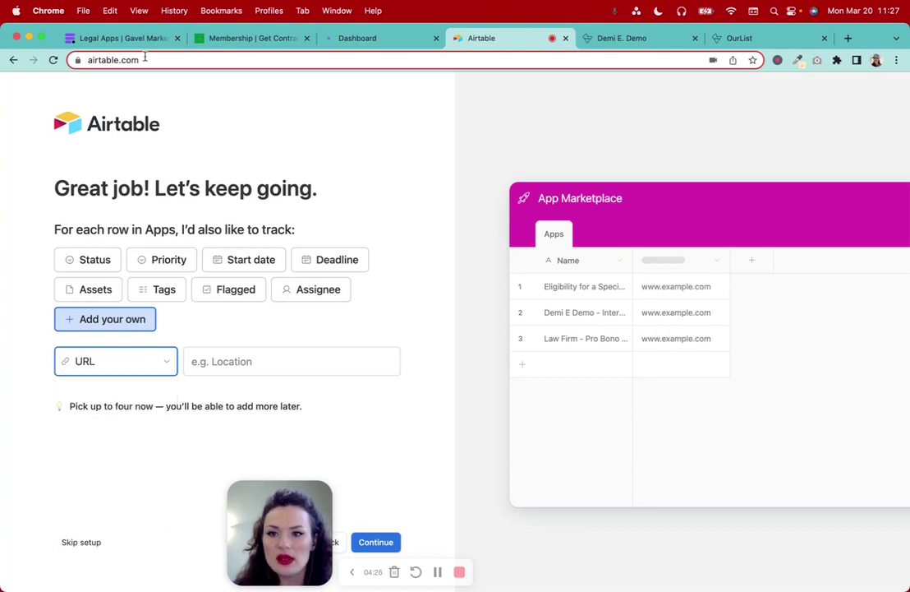
Name the URL field 'Link to App' and continue to the automations step
{"action": "left_click", "coordinate": [123, 38]}
{"action": "left_click", "coordinate": [374, 38]}
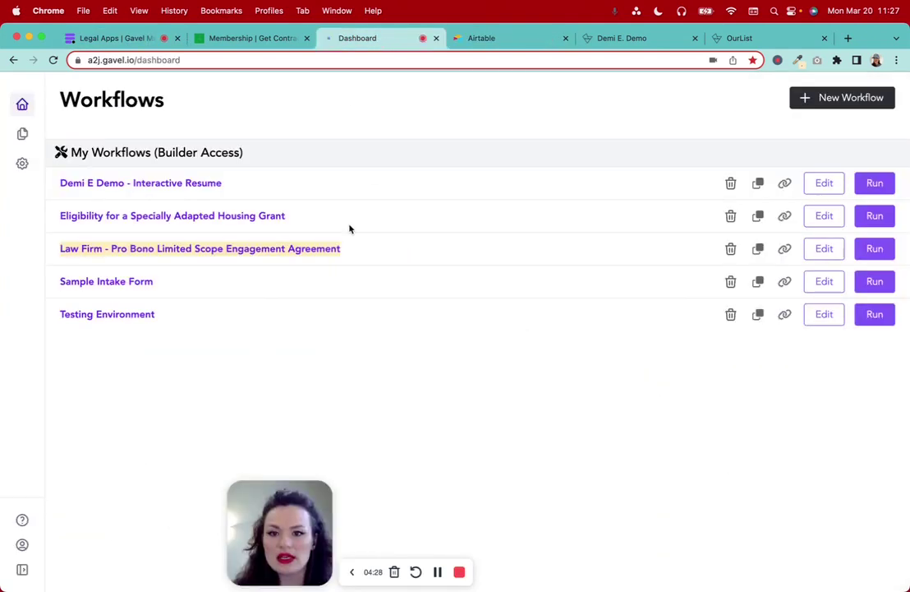
{"action": "left_click", "coordinate": [785, 216]}
{"action": "left_click", "coordinate": [492, 39]}
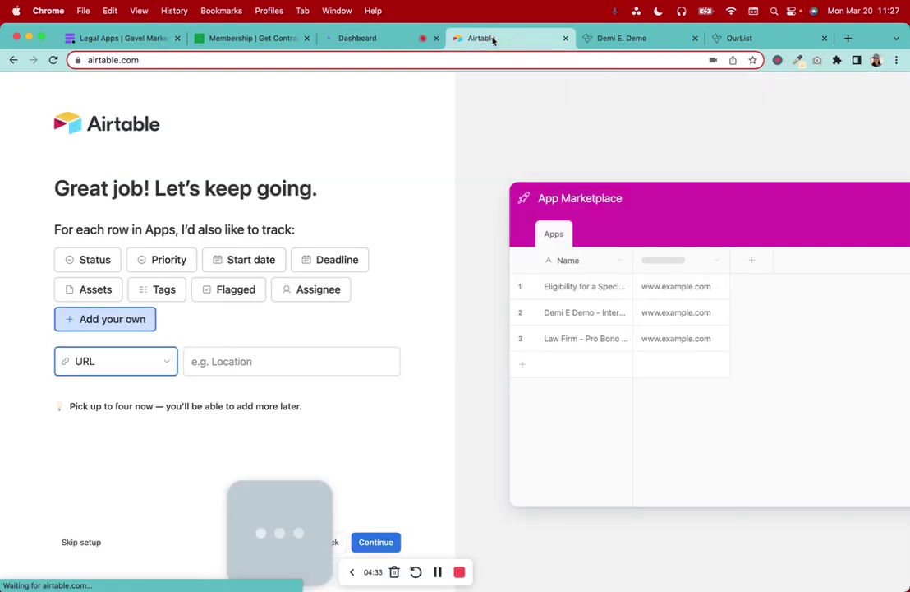
{"action": "left_click", "coordinate": [242, 359]}
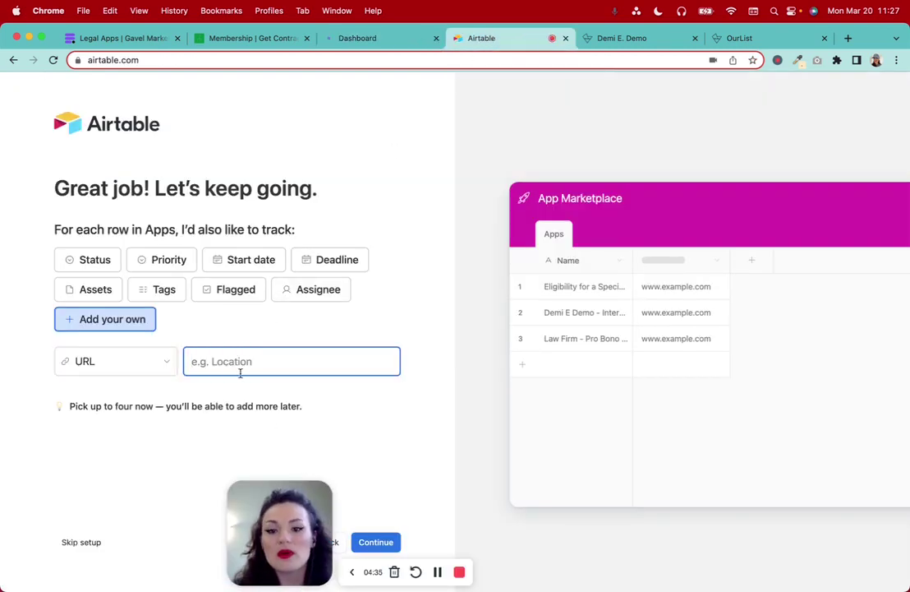
{"action": "type", "text": "Link to App"}
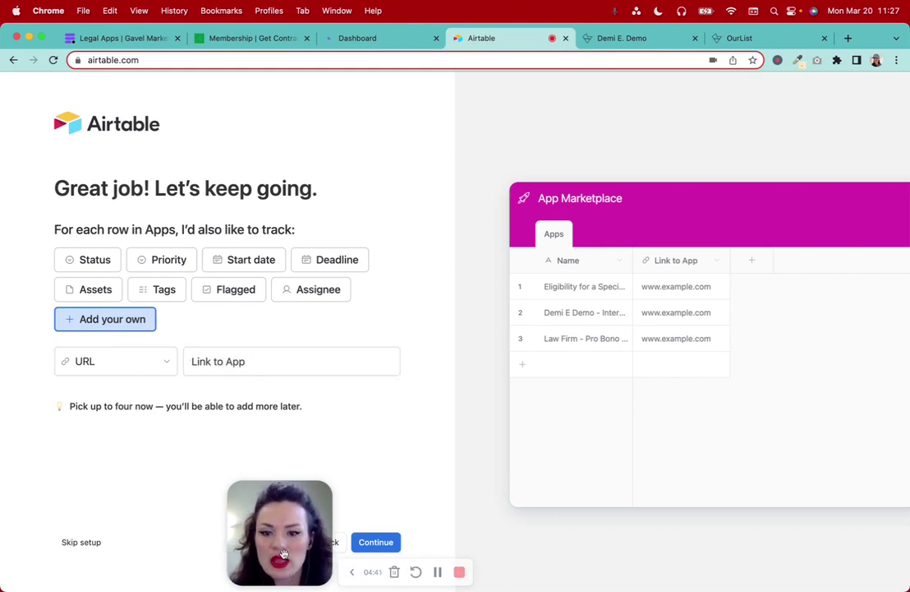
{"action": "left_click", "coordinate": [375, 542]}
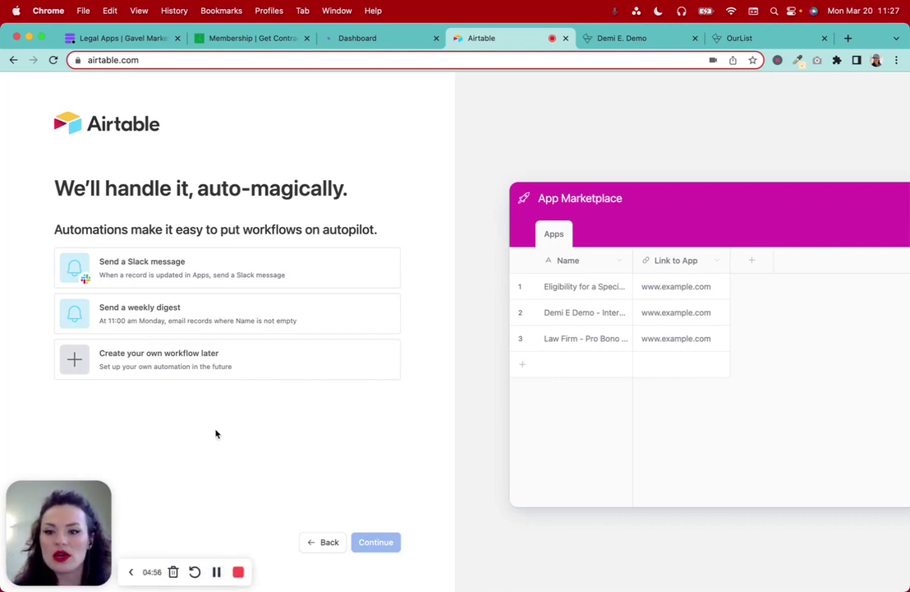
Choose 'Create your own workflow later' and continue past automations
{"action": "left_click", "coordinate": [178, 368]}
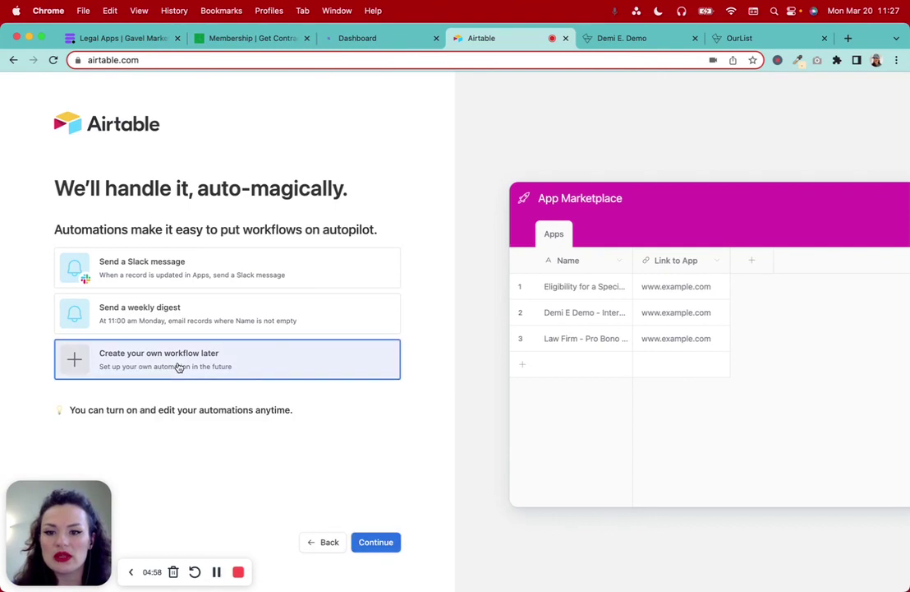
{"action": "left_click", "coordinate": [377, 542]}
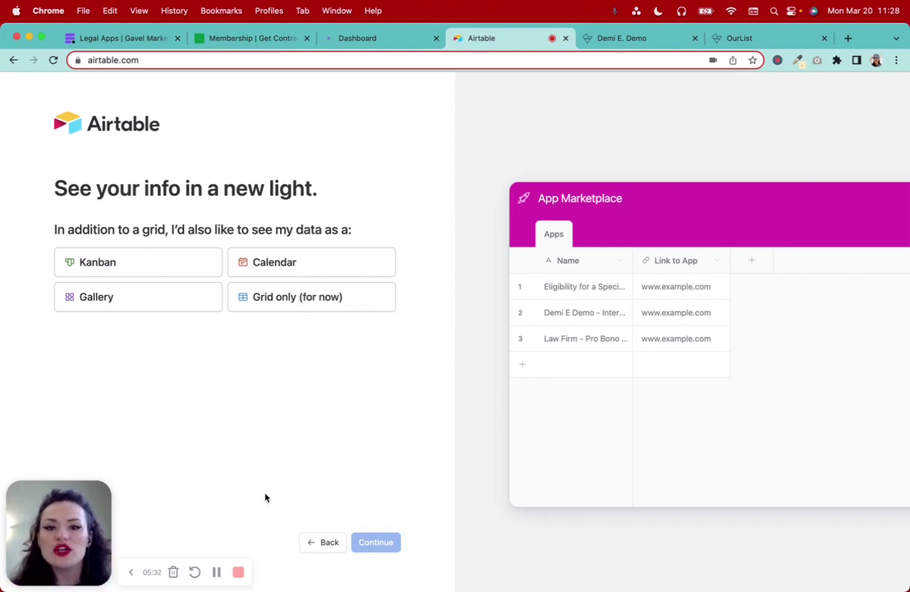
Add a Gallery view as the extra view and create the base
{"action": "left_click", "coordinate": [134, 306]}
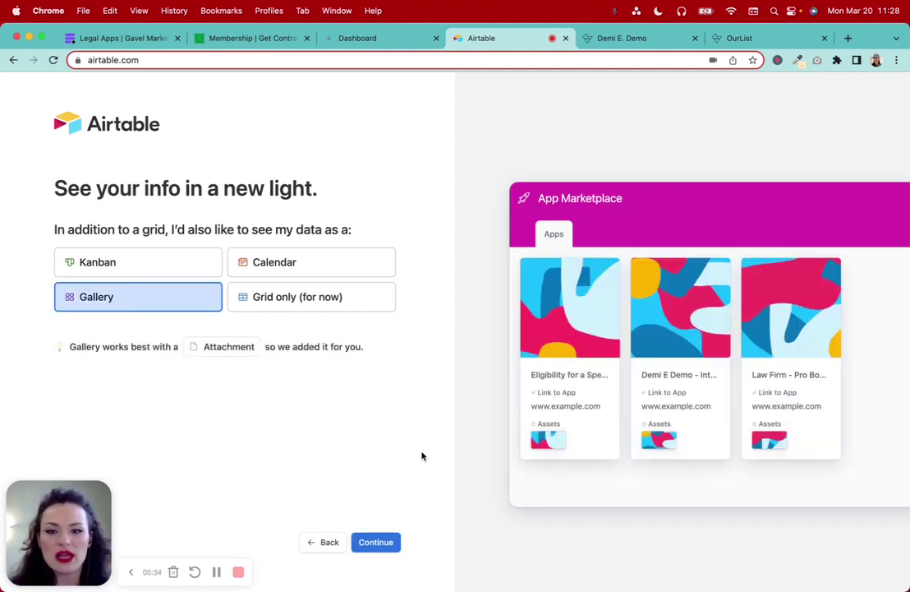
{"action": "left_click", "coordinate": [378, 541]}
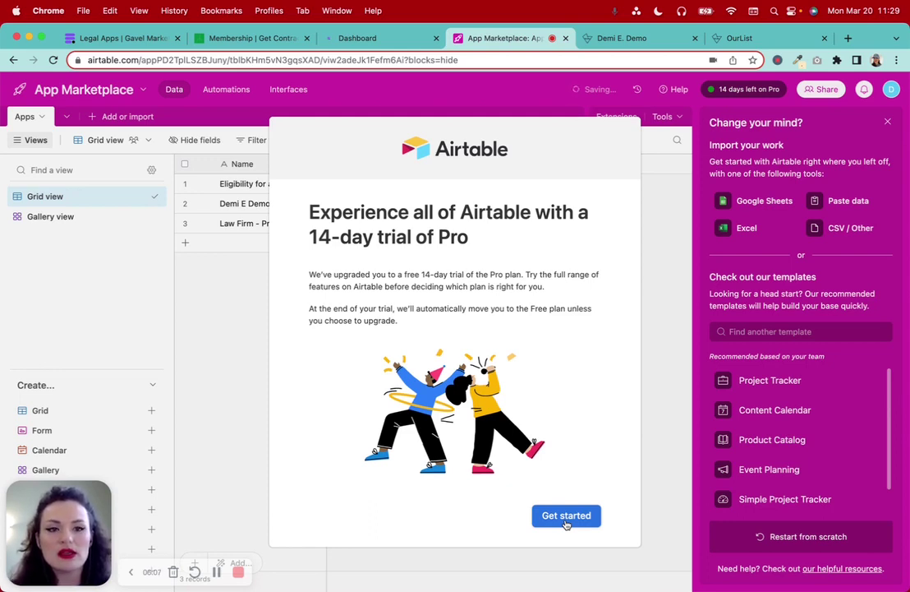
Dismiss the Pro trial welcome, close the import suggestions panel, and collapse the Getting started checklist
{"action": "left_click", "coordinate": [566, 515]}
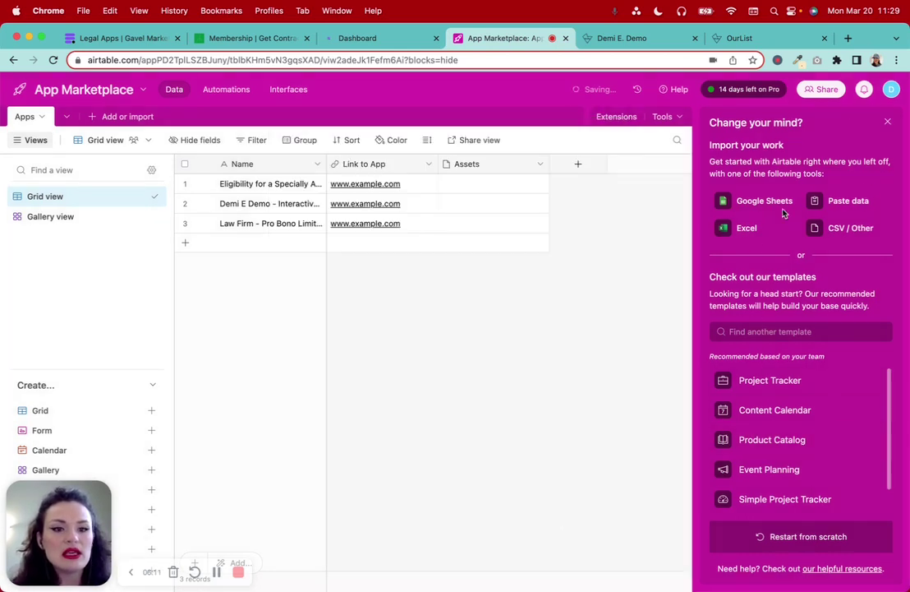
{"action": "scroll", "coordinate": [821, 440], "scroll_direction": "down", "scroll_amount": 1}
{"action": "scroll", "coordinate": [821, 439], "scroll_direction": "up", "scroll_amount": 1}
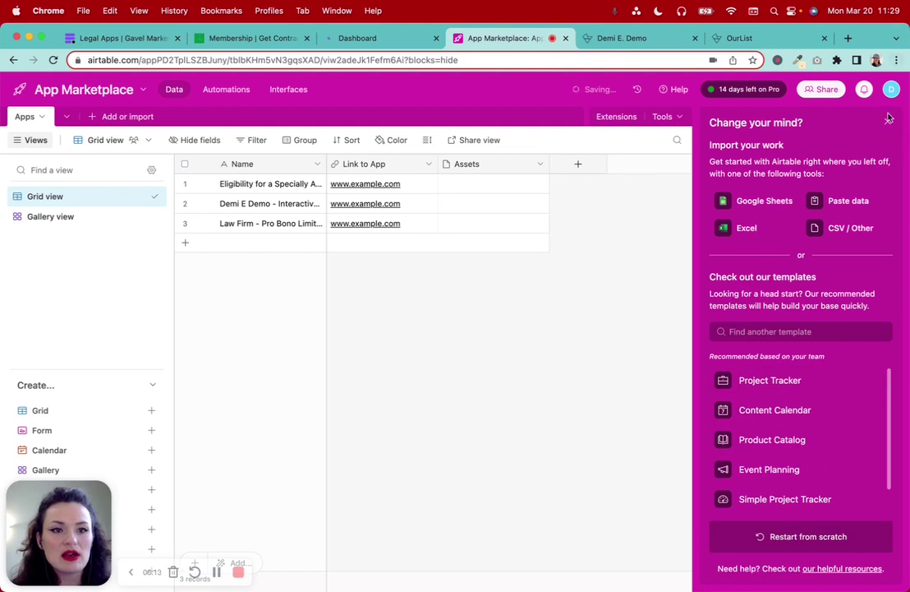
{"action": "left_click", "coordinate": [887, 122]}
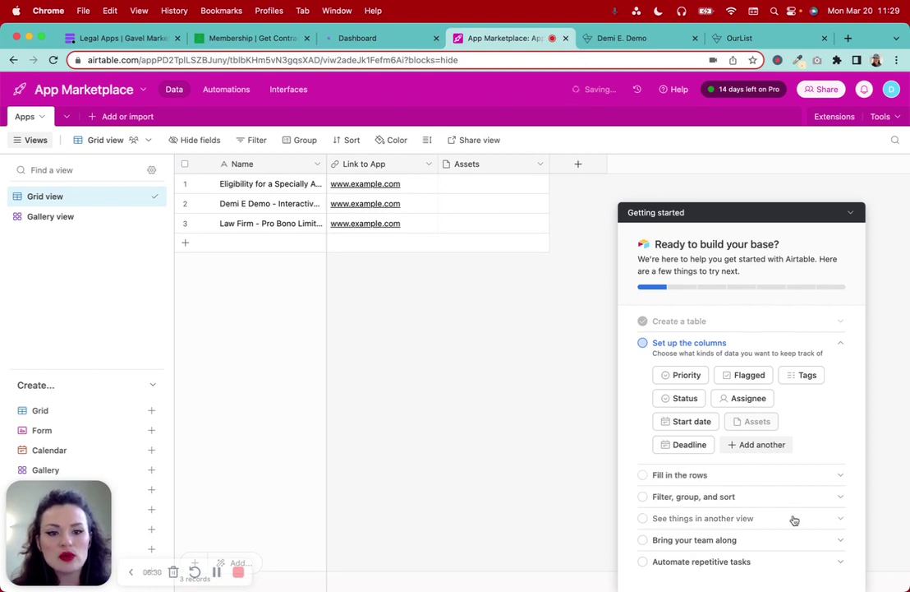
{"action": "left_click", "coordinate": [850, 212]}
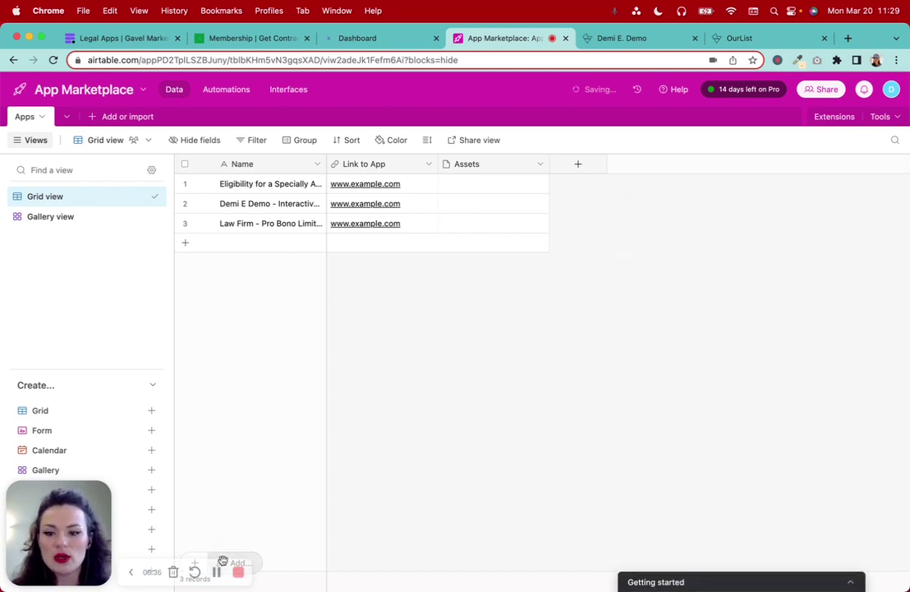
Clear the example URLs from all three Link to App cells and widen the Name column
{"action": "double_click", "coordinate": [424, 184]}
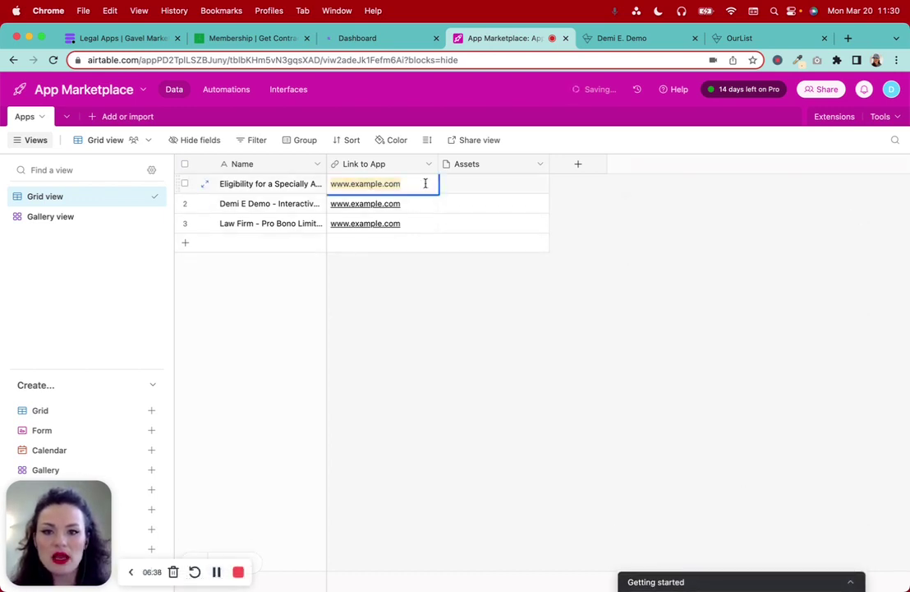
{"action": "key", "text": "BackSpace"}
{"action": "double_click", "coordinate": [426, 204]}
{"action": "key", "text": "BackSpace"}
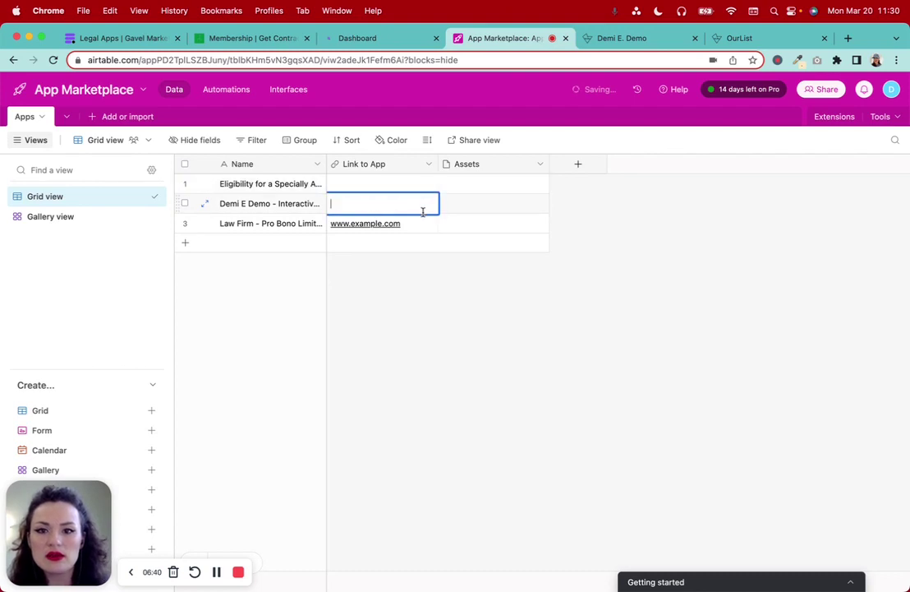
{"action": "double_click", "coordinate": [421, 223]}
{"action": "key", "text": "BackSpace"}
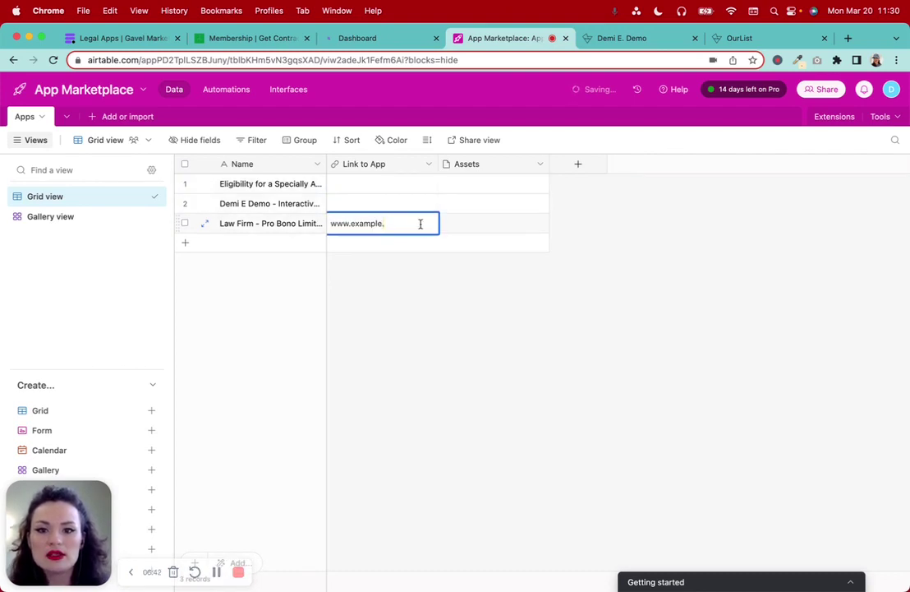
{"action": "triple_click", "coordinate": [422, 224]}
{"action": "key", "text": "BackSpace"}
{"action": "left_click", "coordinate": [405, 304]}
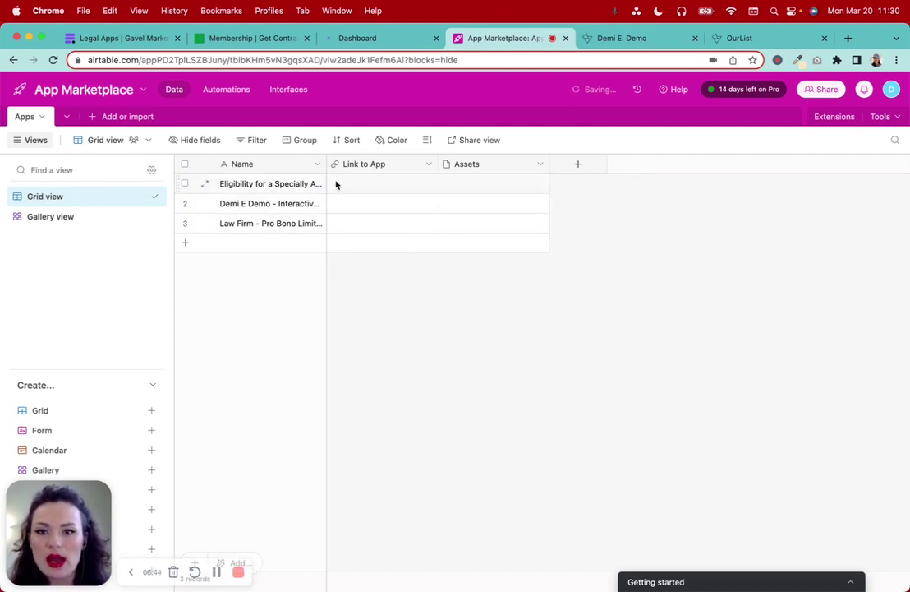
{"action": "left_click_drag", "start_coordinate": [326, 163], "coordinate": [453, 164]}
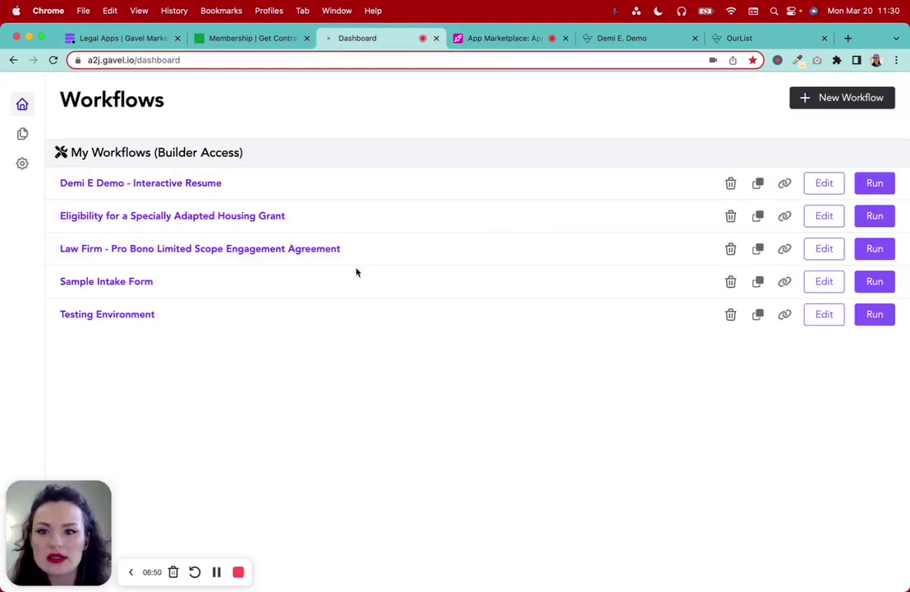
Paste the Gavel housing grant and interactive resume workflow links into rows 1 and 2
{"action": "left_click", "coordinate": [785, 218]}
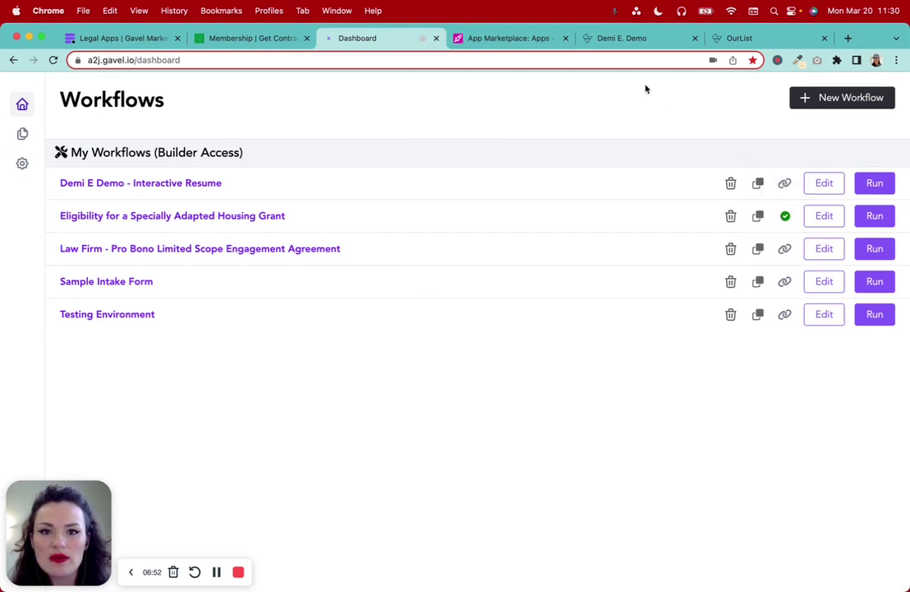
{"action": "left_click", "coordinate": [516, 38]}
{"action": "left_click", "coordinate": [488, 197]}
{"action": "left_click", "coordinate": [489, 179]}
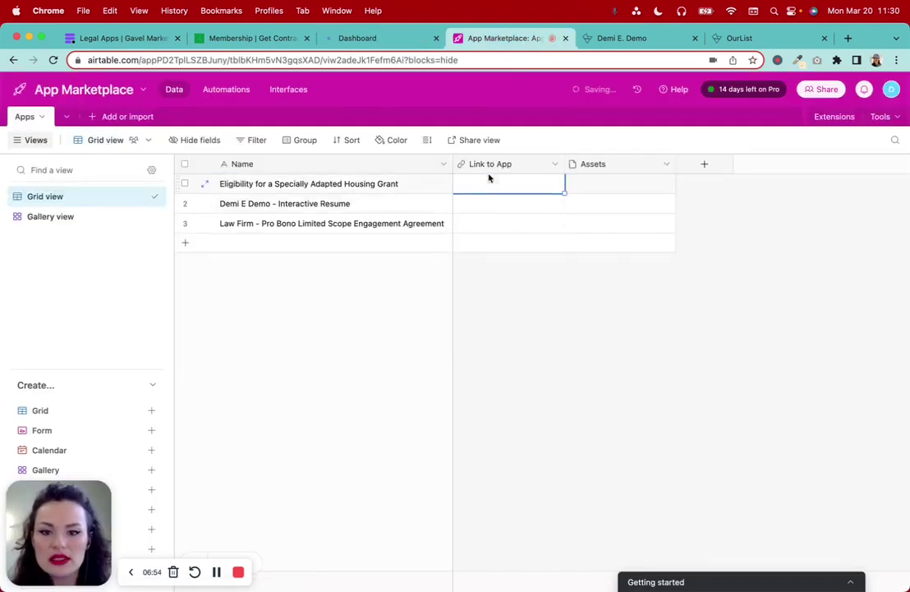
{"action": "key", "text": "cmd+v"}
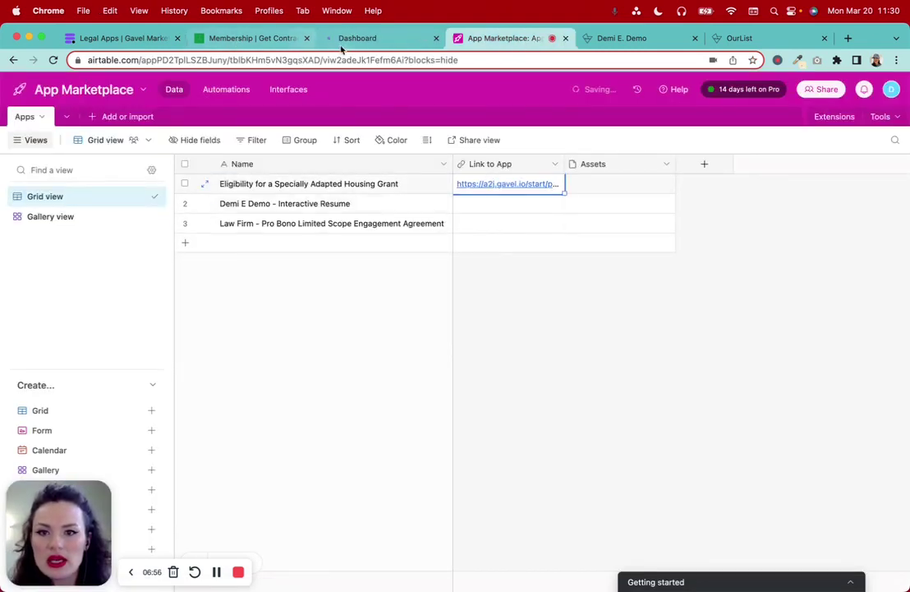
{"action": "left_click", "coordinate": [352, 39]}
{"action": "left_click", "coordinate": [784, 182]}
{"action": "left_click", "coordinate": [505, 37]}
{"action": "left_click", "coordinate": [507, 207]}
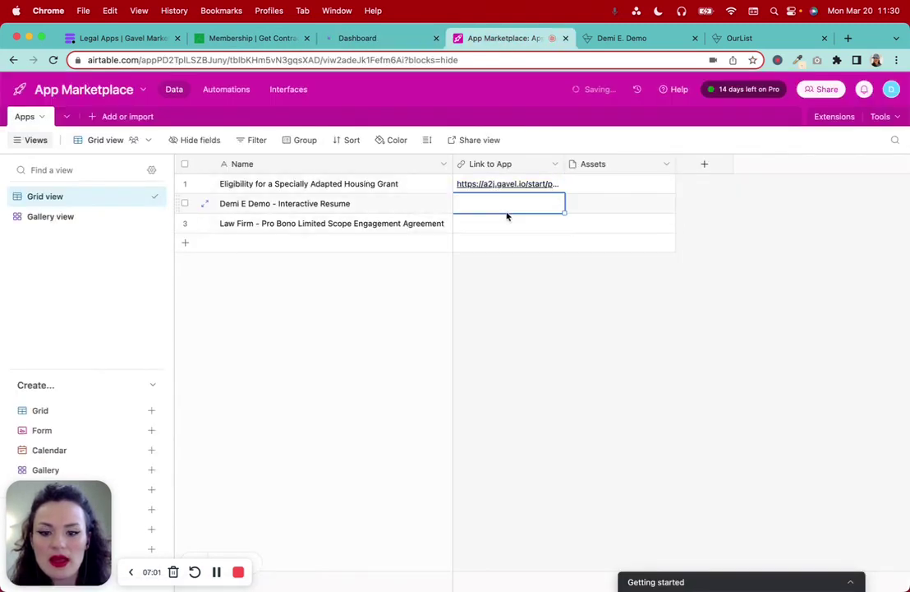
{"action": "key", "text": "super+v"}
Paste the Gavel pro bono agreement workflow link into row 3's Link to App
{"action": "left_click", "coordinate": [346, 38]}
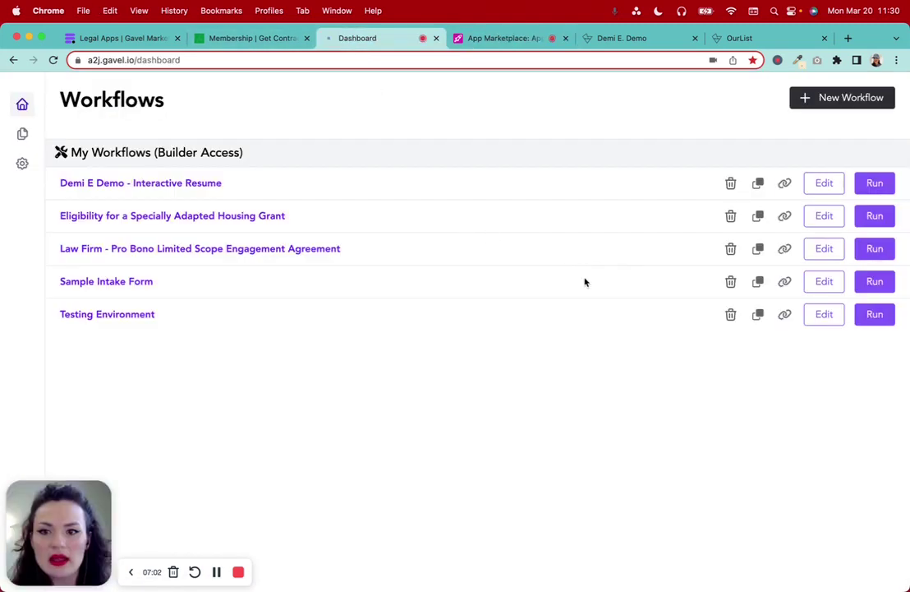
{"action": "left_click", "coordinate": [785, 248]}
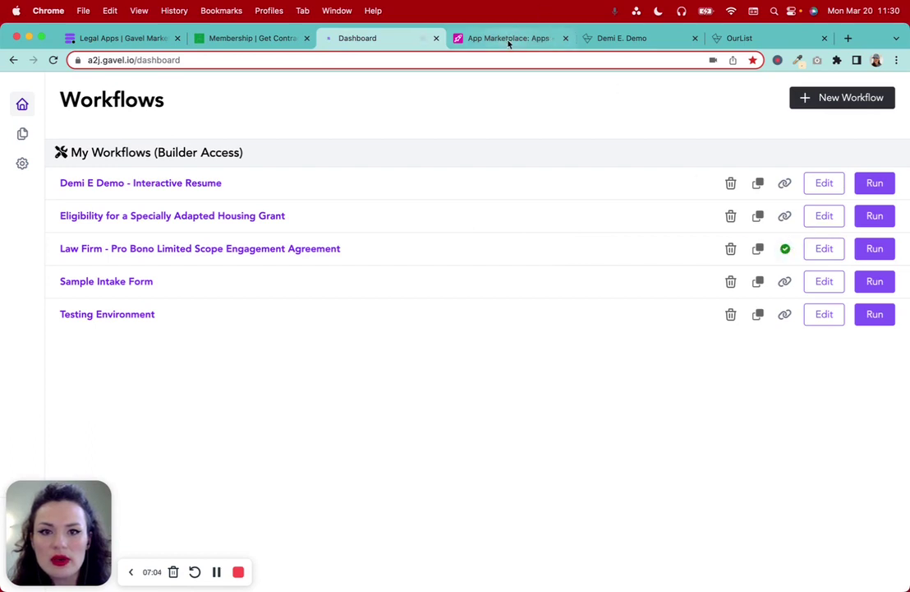
{"action": "left_click", "coordinate": [508, 37]}
{"action": "left_click", "coordinate": [493, 226]}
{"action": "key", "text": "super+v"}
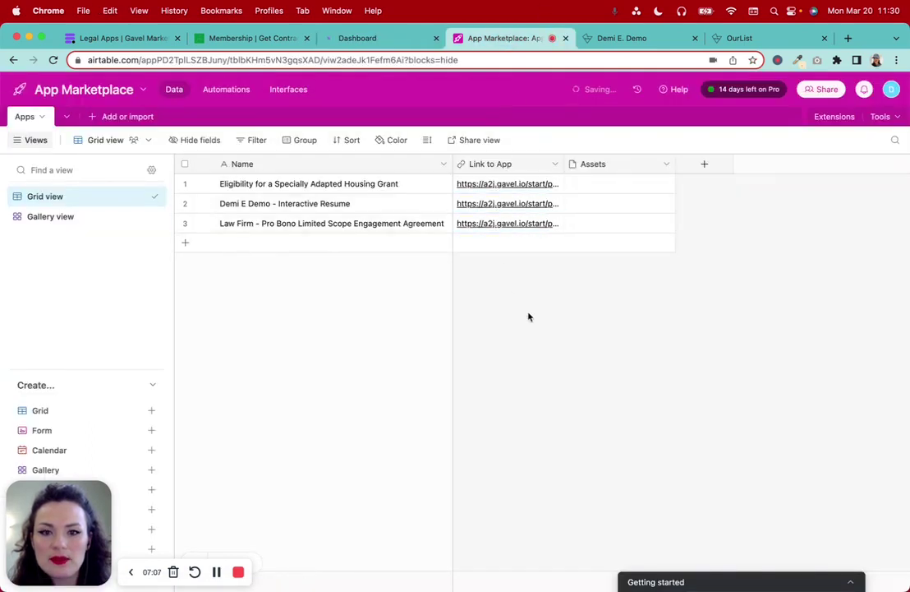
{"action": "left_click", "coordinate": [284, 163]}
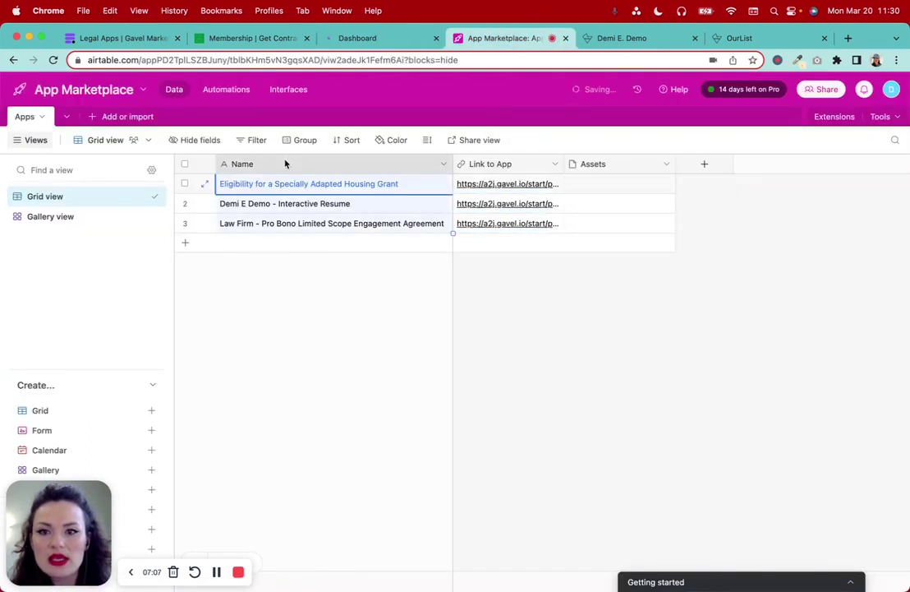
Rename the primary Name field to 'Name of App'
{"action": "left_click", "coordinate": [442, 165]}
{"action": "left_click", "coordinate": [323, 191]}
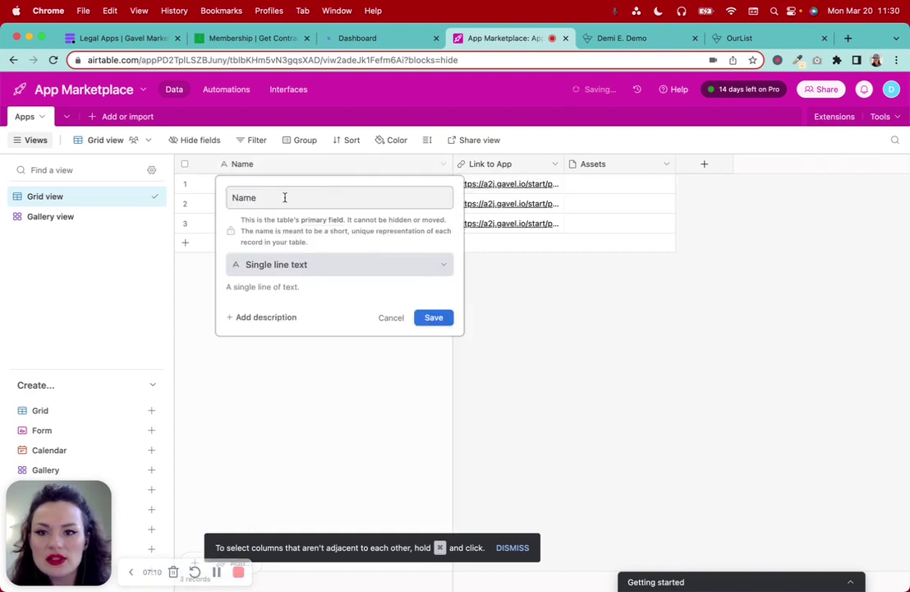
{"action": "type", "text": "App"}
{"action": "key", "text": "BackSpace"}
{"action": "key", "text": "BackSpace"}
{"action": "type", "text": "Name of A"}
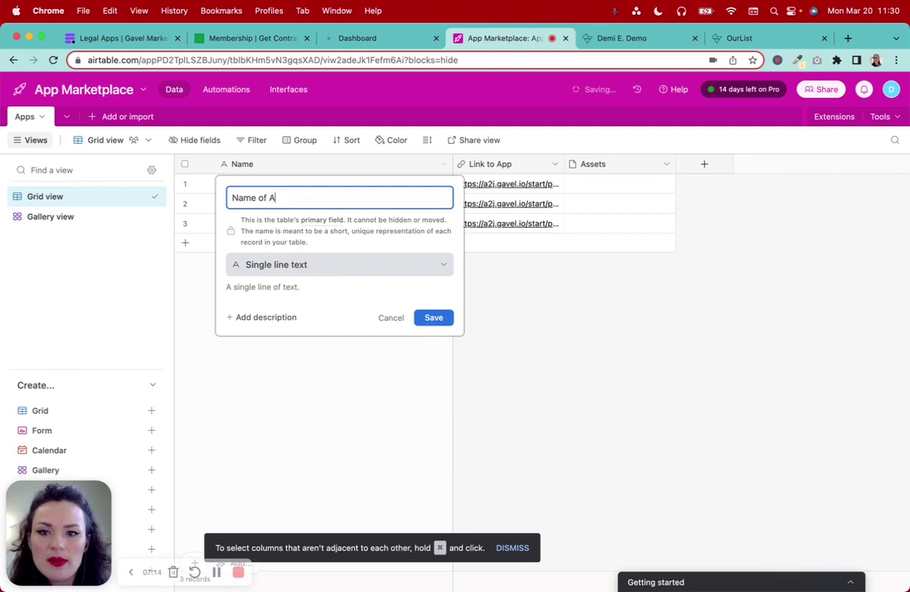
{"action": "type", "text": "pp"}
{"action": "left_click", "coordinate": [433, 317]}
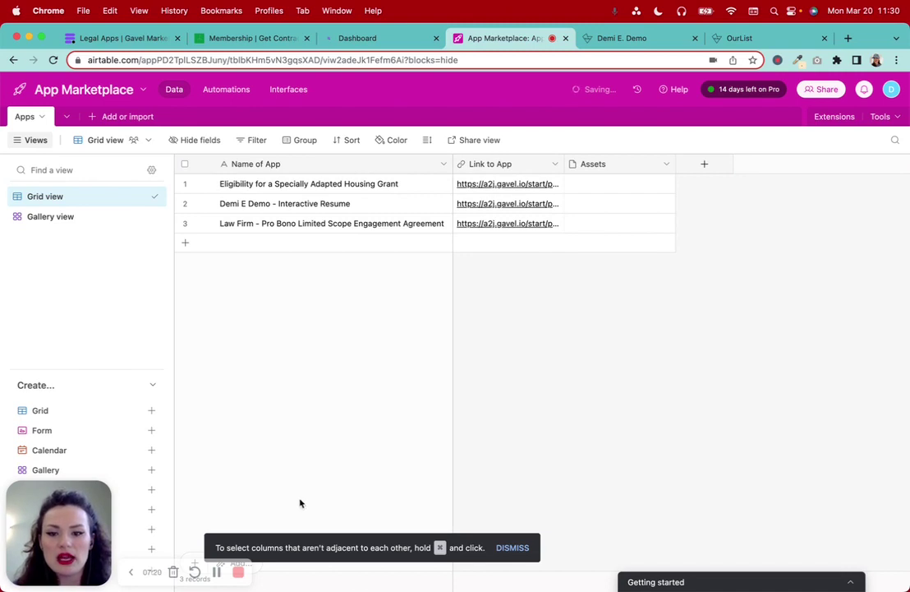
Switch to the Legal Apps | Gavel browser tab
{"action": "left_click", "coordinate": [216, 572]}
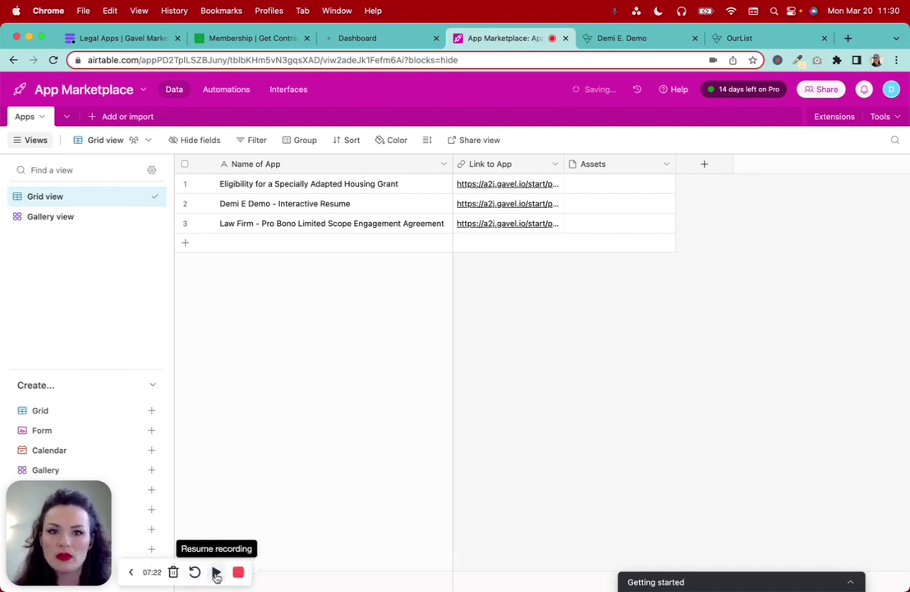
{"action": "left_click", "coordinate": [216, 572]}
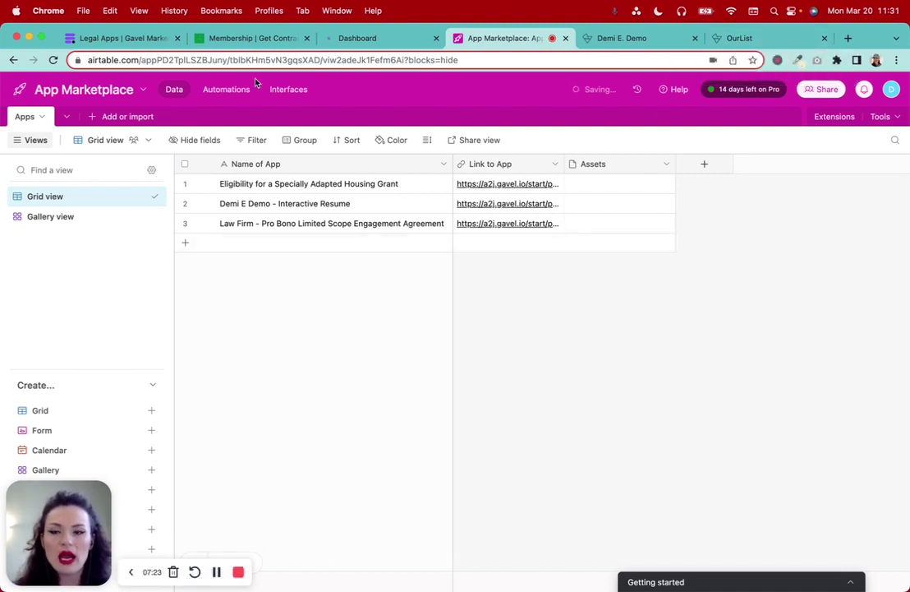
{"action": "left_click", "coordinate": [131, 41]}
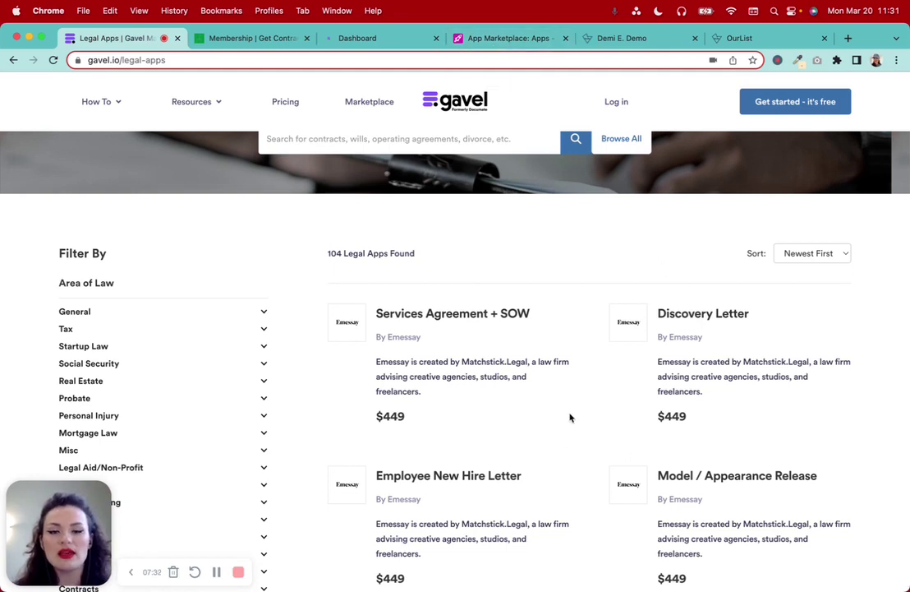
Rename the Assets field to 'Price of App' and change its type to Currency
{"action": "left_click", "coordinate": [492, 43]}
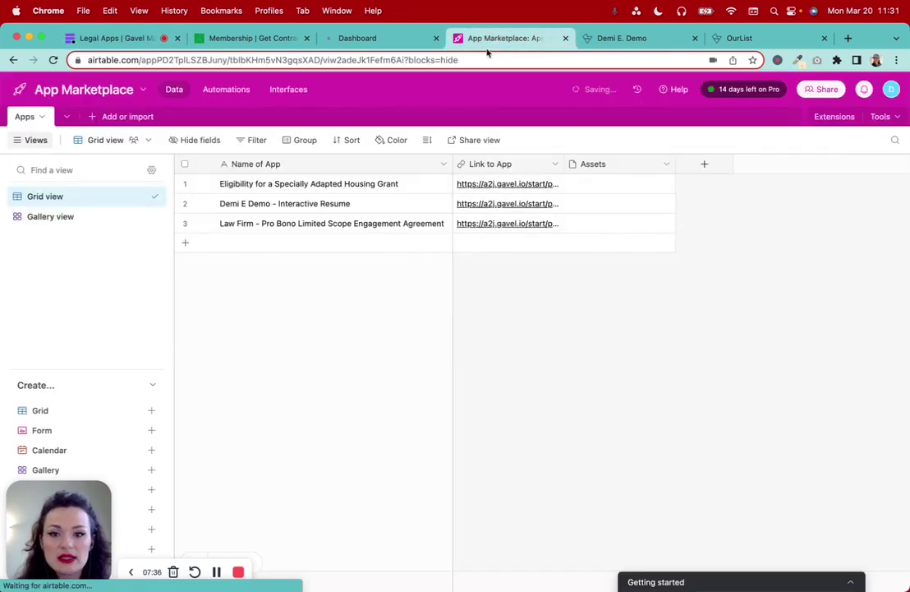
{"action": "left_click", "coordinate": [666, 166]}
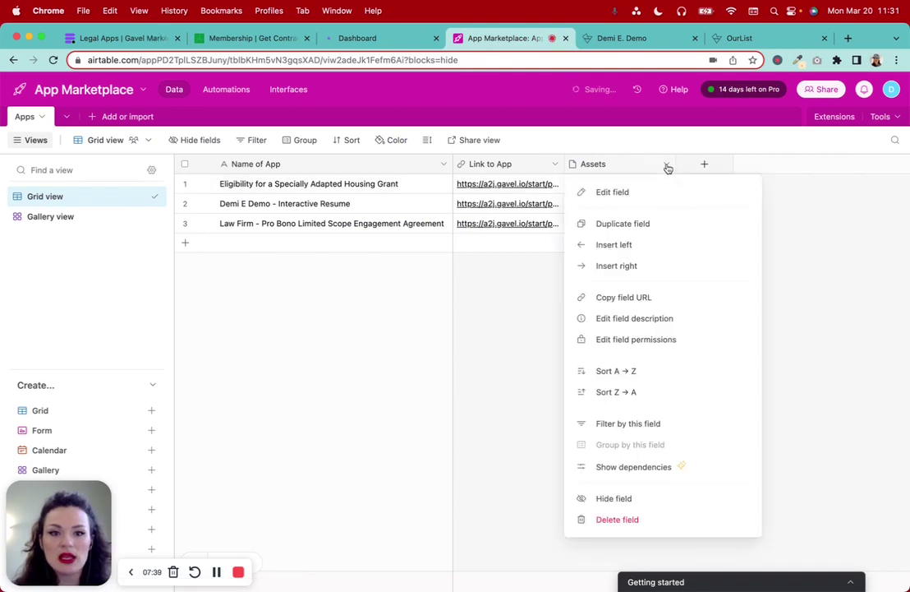
{"action": "left_click", "coordinate": [635, 192]}
{"action": "double_click", "coordinate": [511, 198]}
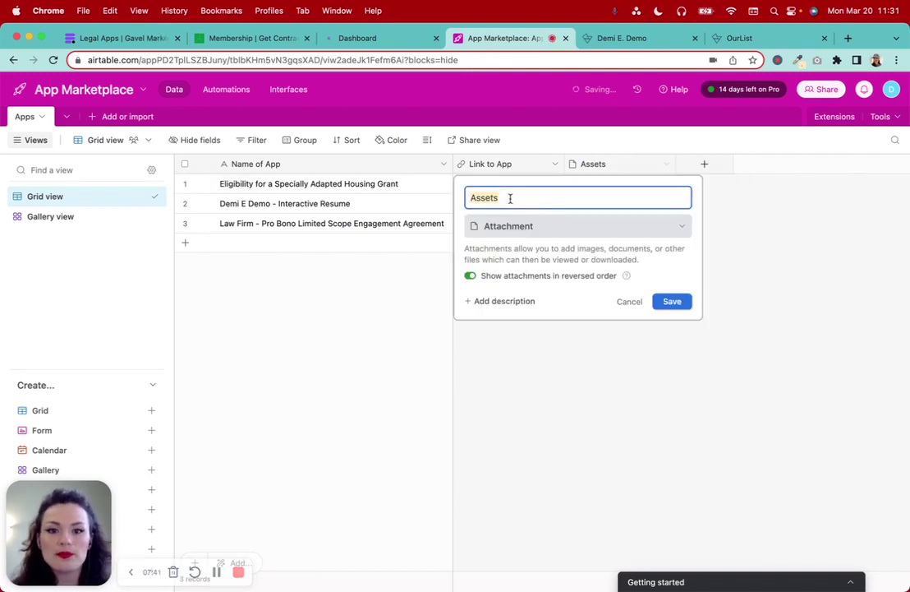
{"action": "type", "text": "Price of App"}
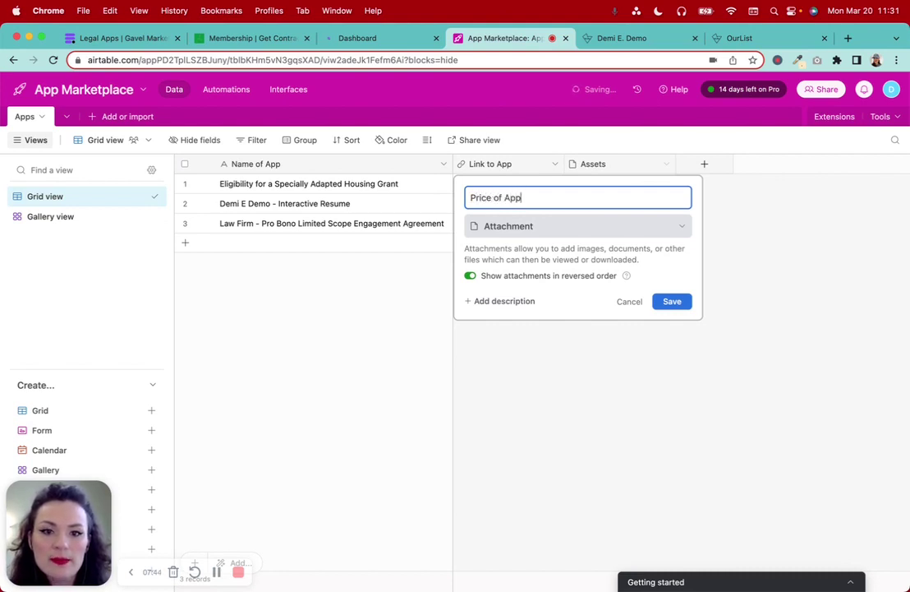
{"action": "left_click", "coordinate": [526, 226]}
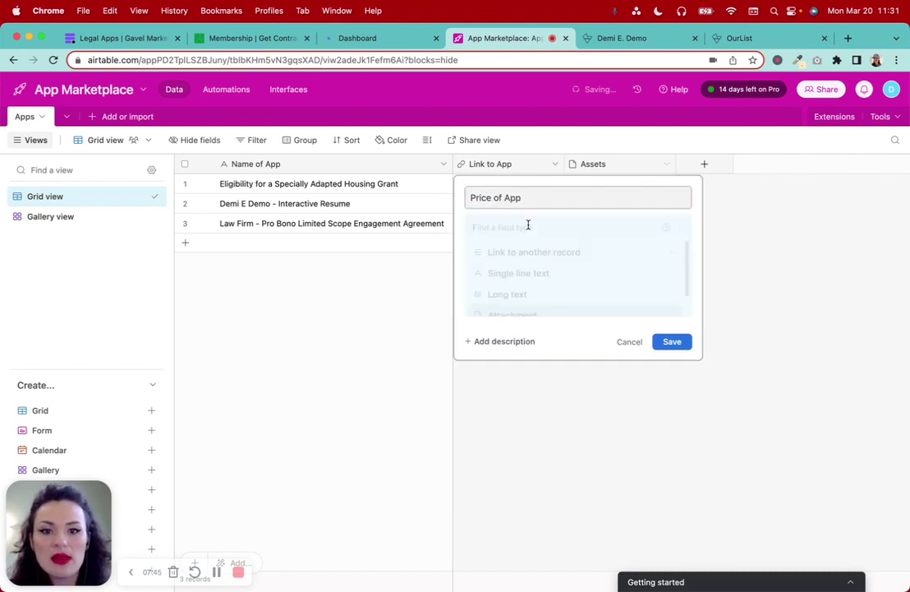
{"action": "scroll", "coordinate": [580, 371], "scroll_direction": "down", "scroll_amount": 2}
{"action": "scroll", "coordinate": [580, 372], "scroll_direction": "down", "scroll_amount": 4}
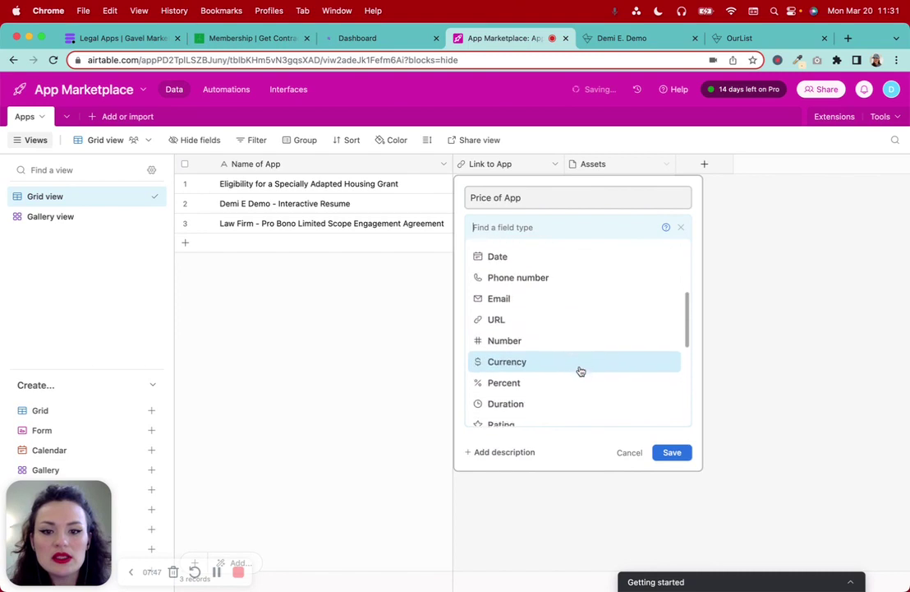
{"action": "left_click", "coordinate": [533, 325]}
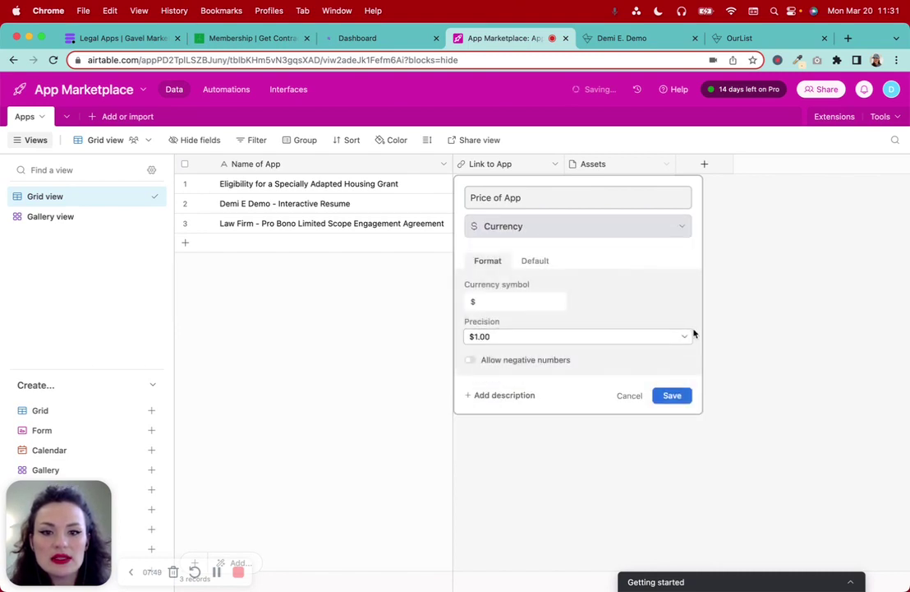
Keep $1.00 currency precision, then save and confirm the field change
{"action": "left_click", "coordinate": [507, 338]}
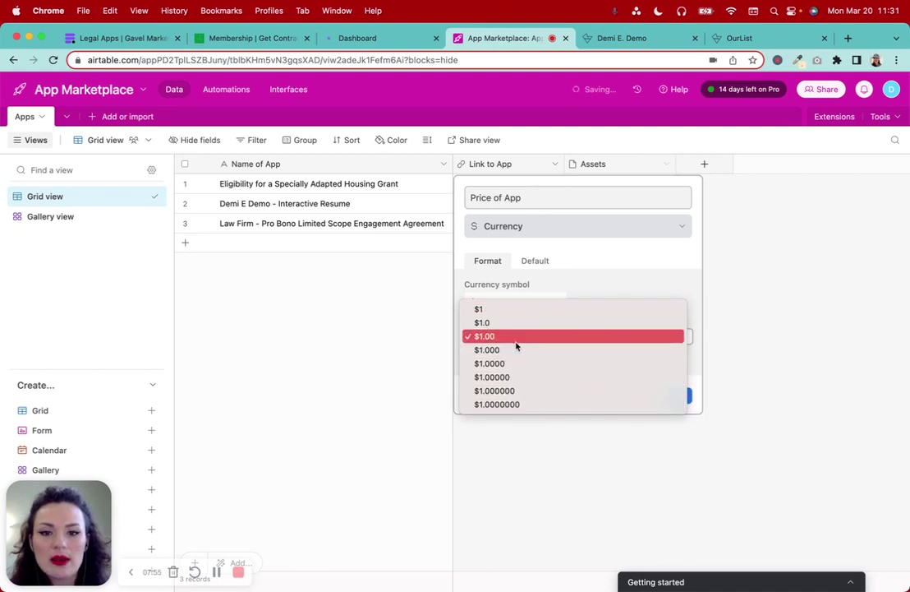
{"action": "left_click", "coordinate": [516, 340]}
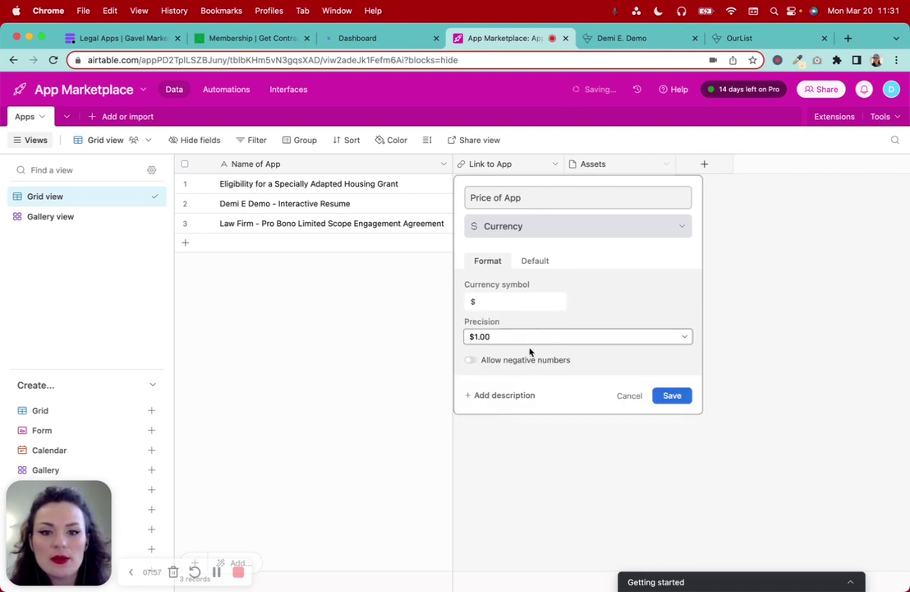
{"action": "left_click", "coordinate": [531, 261]}
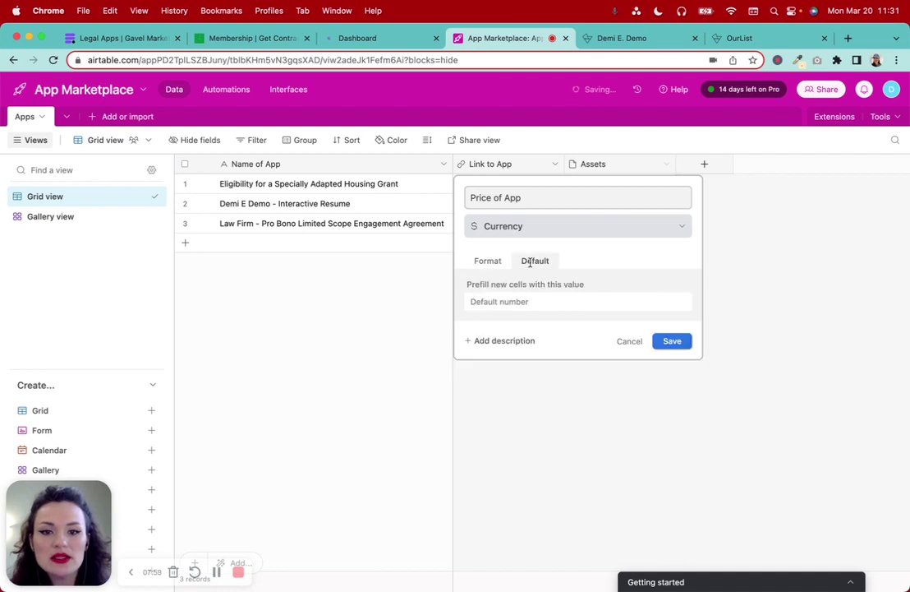
{"action": "left_click", "coordinate": [520, 299]}
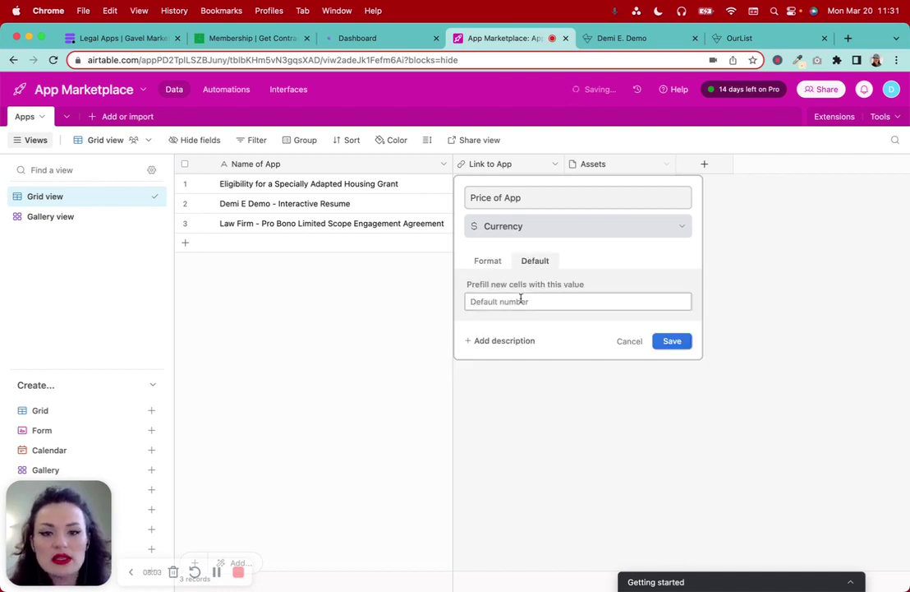
{"action": "left_click", "coordinate": [493, 263]}
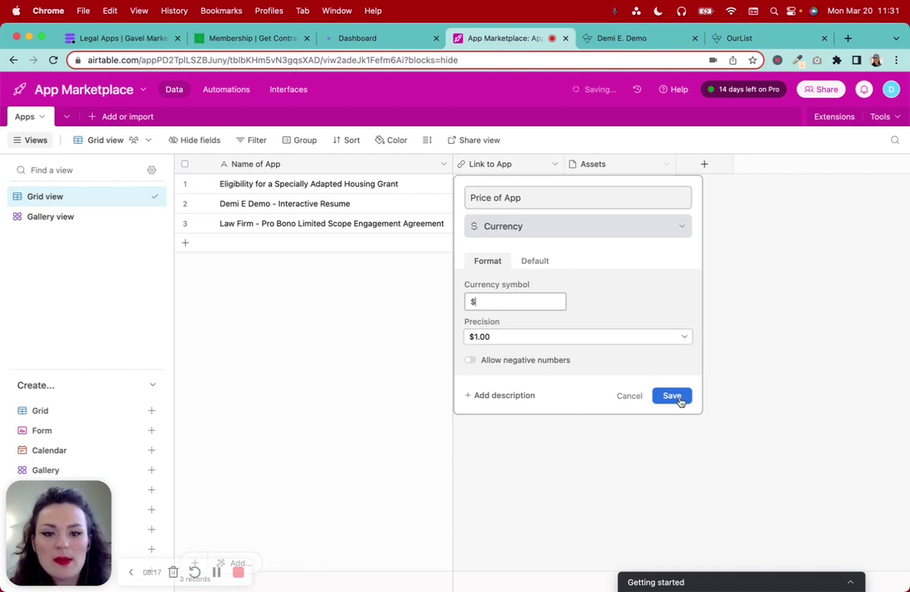
{"action": "left_click", "coordinate": [679, 399]}
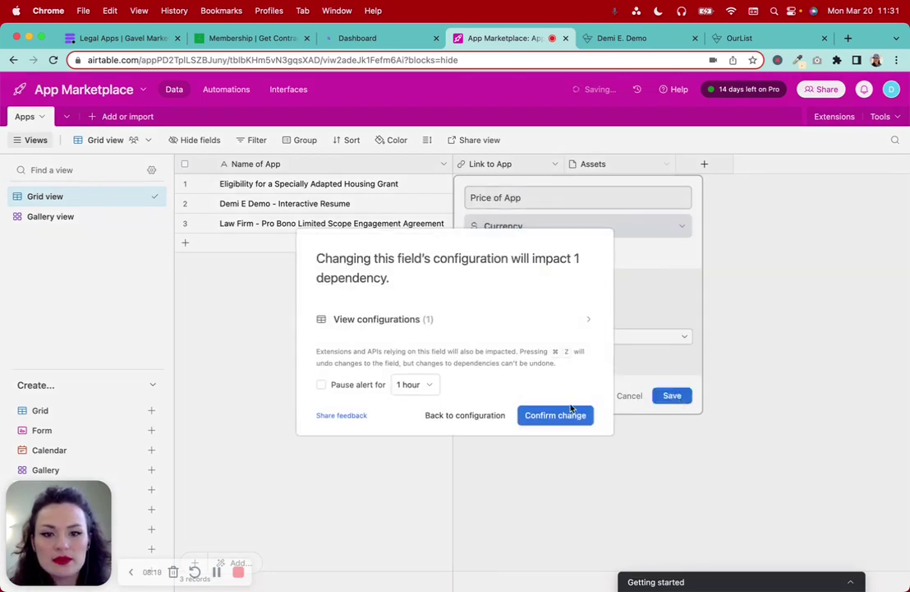
{"action": "left_click", "coordinate": [555, 415]}
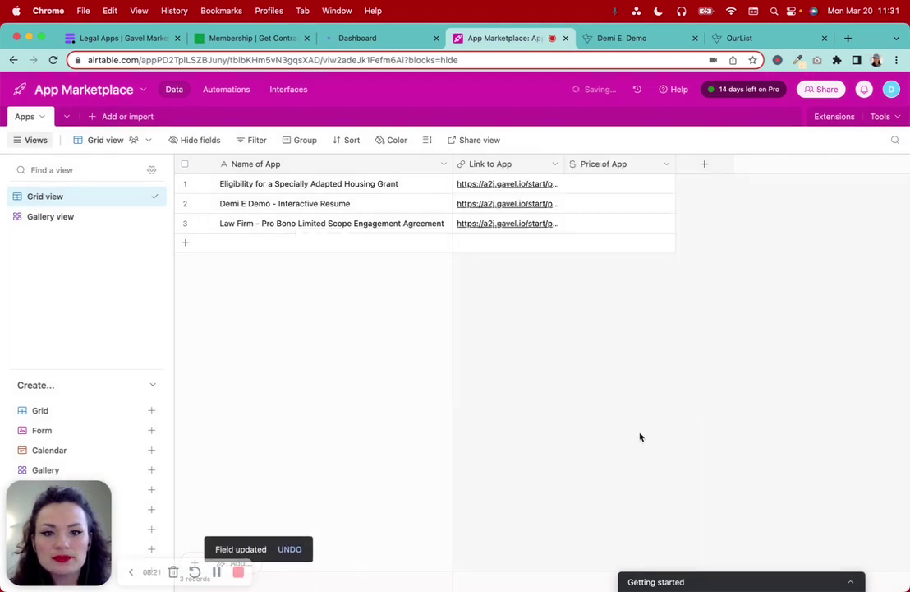
Enter Price of App values 0 for row 1 and 100 for row 2
{"action": "left_click", "coordinate": [601, 189]}
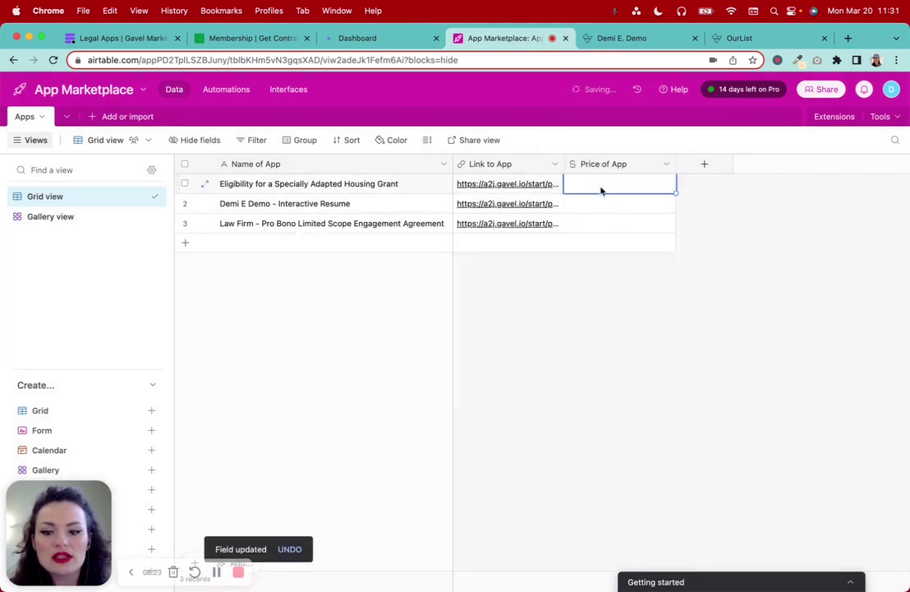
{"action": "type", "text": "0"}
{"action": "key", "text": "Return"}
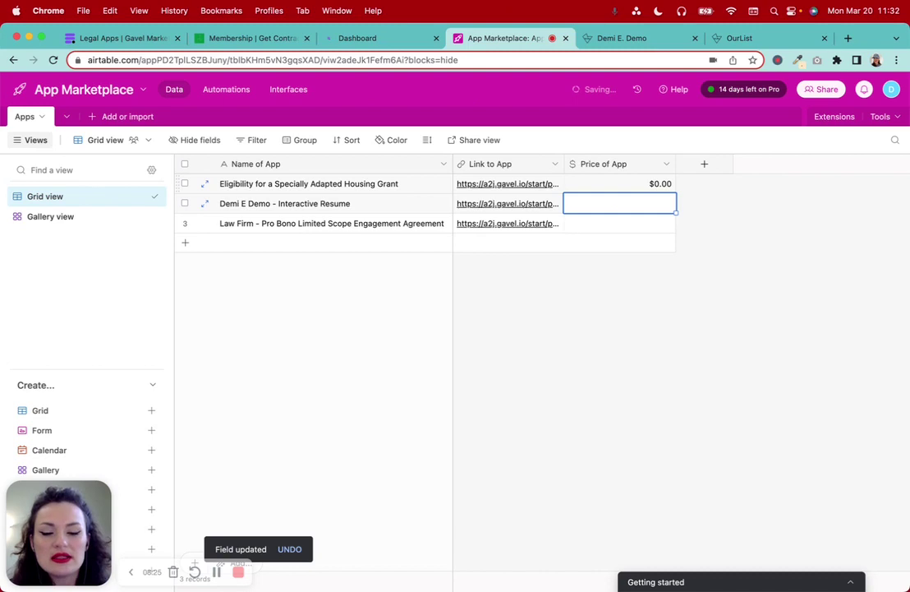
{"action": "type", "text": "100"}
{"action": "key", "text": "Return"}
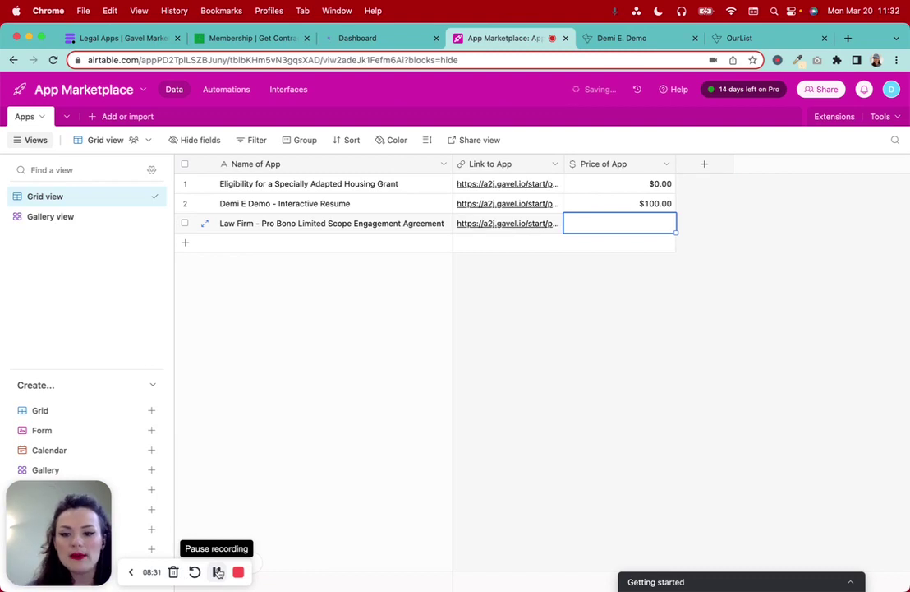
Correct row 2's price to 0, set row 3 to 0, and return to the Gavel listing
{"action": "left_click", "coordinate": [655, 205]}
{"action": "type", "text": "0"}
{"action": "key", "text": "Return"}
{"action": "type", "text": "0"}
{"action": "key", "text": "Return"}
{"action": "left_click", "coordinate": [672, 296]}
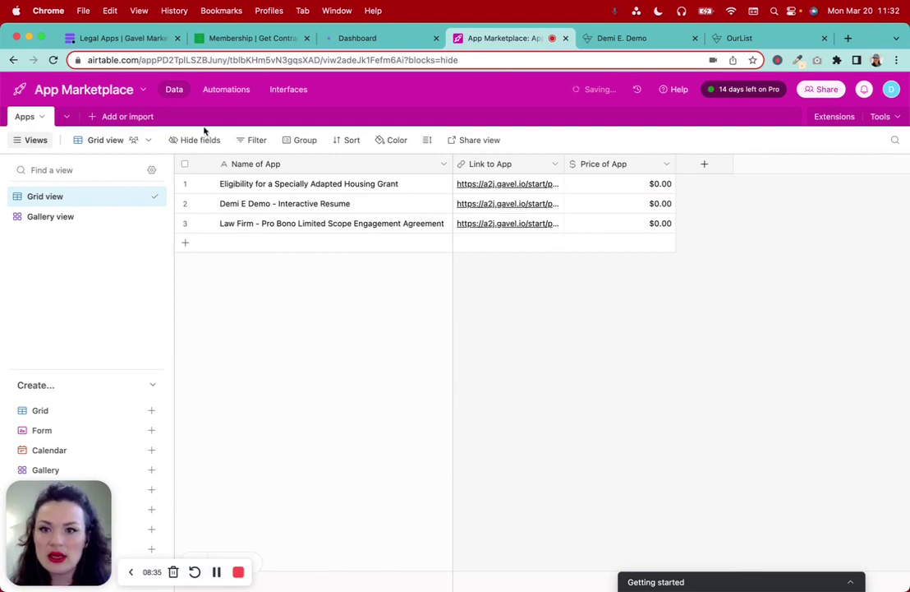
{"action": "left_click", "coordinate": [115, 39]}
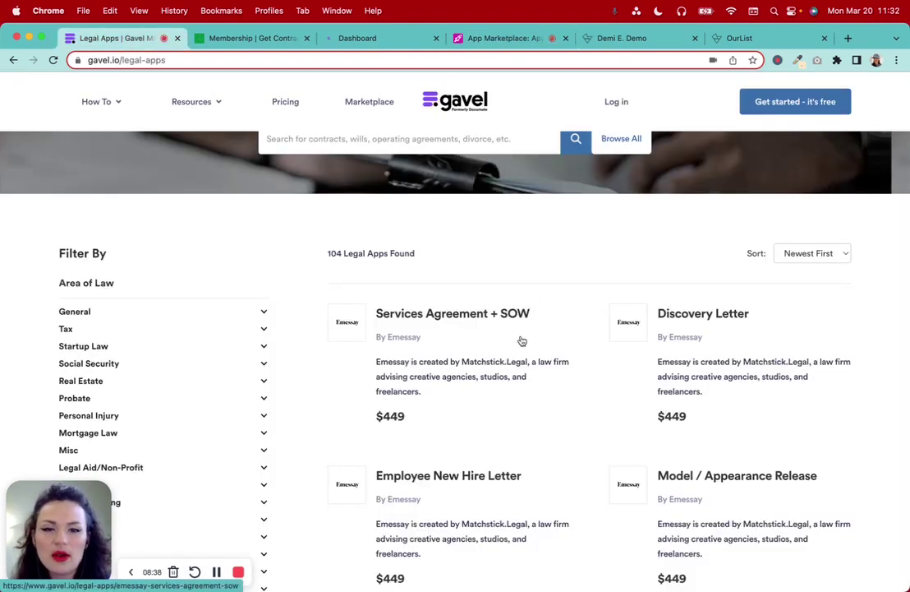
Scroll through the Gavel legal apps listing, then switch to the OurList entry tab
{"action": "scroll", "coordinate": [522, 340], "scroll_direction": "up", "scroll_amount": 2}
{"action": "scroll", "coordinate": [522, 340], "scroll_direction": "down", "scroll_amount": 4}
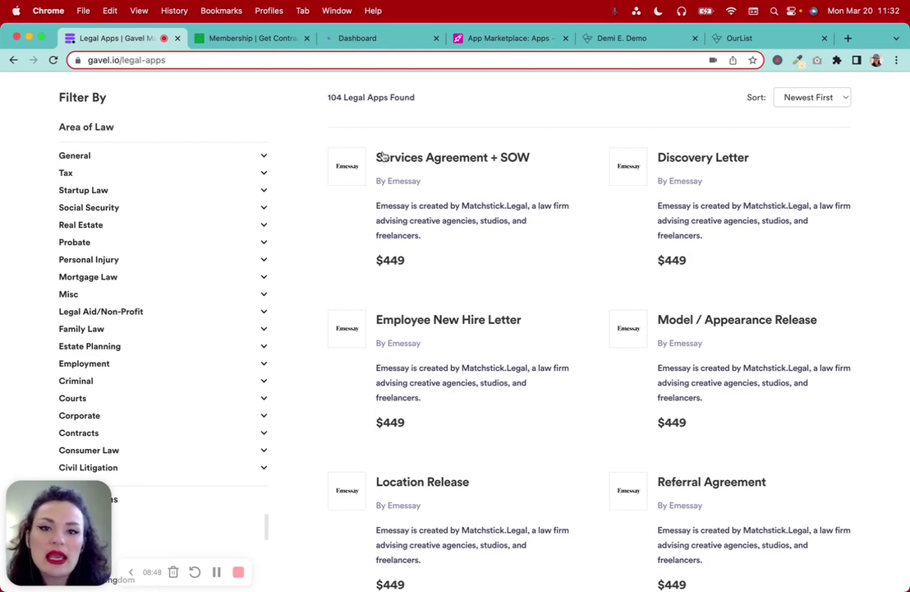
{"action": "scroll", "coordinate": [630, 452], "scroll_direction": "down", "scroll_amount": 5}
{"action": "scroll", "coordinate": [630, 453], "scroll_direction": "down", "scroll_amount": 3}
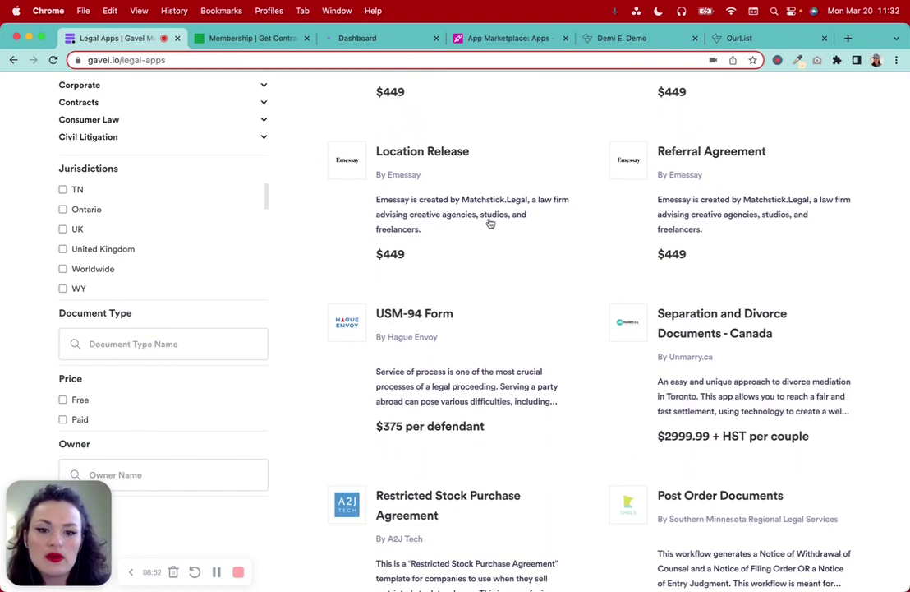
{"action": "scroll", "coordinate": [635, 340], "scroll_direction": "up", "scroll_amount": 4}
{"action": "scroll", "coordinate": [635, 340], "scroll_direction": "up", "scroll_amount": 5}
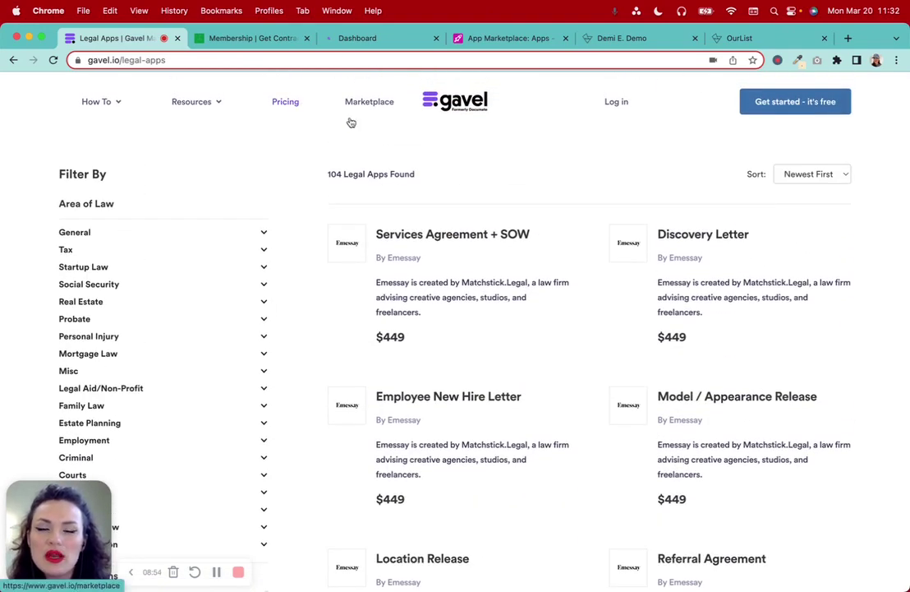
{"action": "left_click", "coordinate": [723, 39]}
{"action": "scroll", "coordinate": [516, 346], "scroll_direction": "up", "scroll_amount": 9}
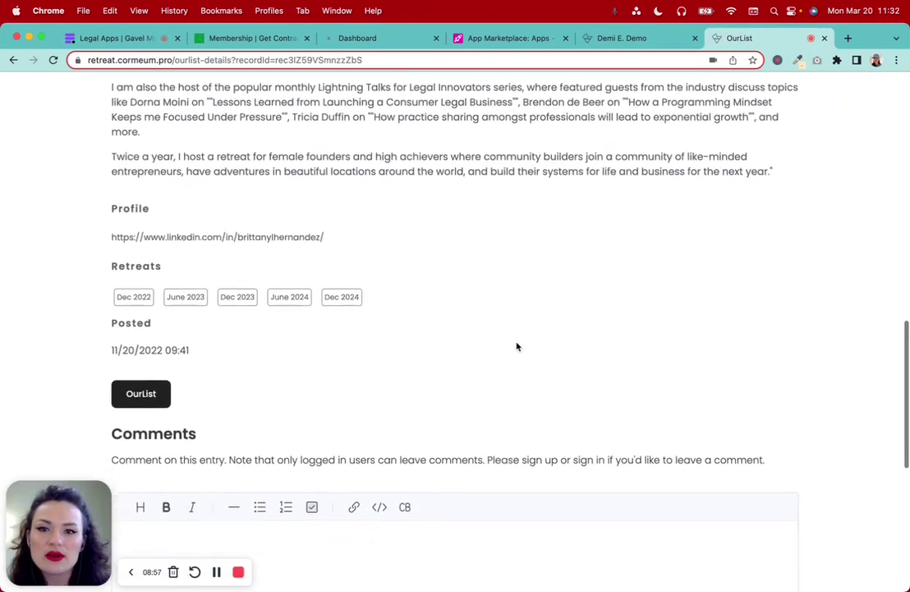
Browse the main OurList page's book listings, then return to the App Marketplace base
{"action": "scroll", "coordinate": [440, 235], "scroll_direction": "up", "scroll_amount": 5}
{"action": "mouse_move", "coordinate": [480, 130]}
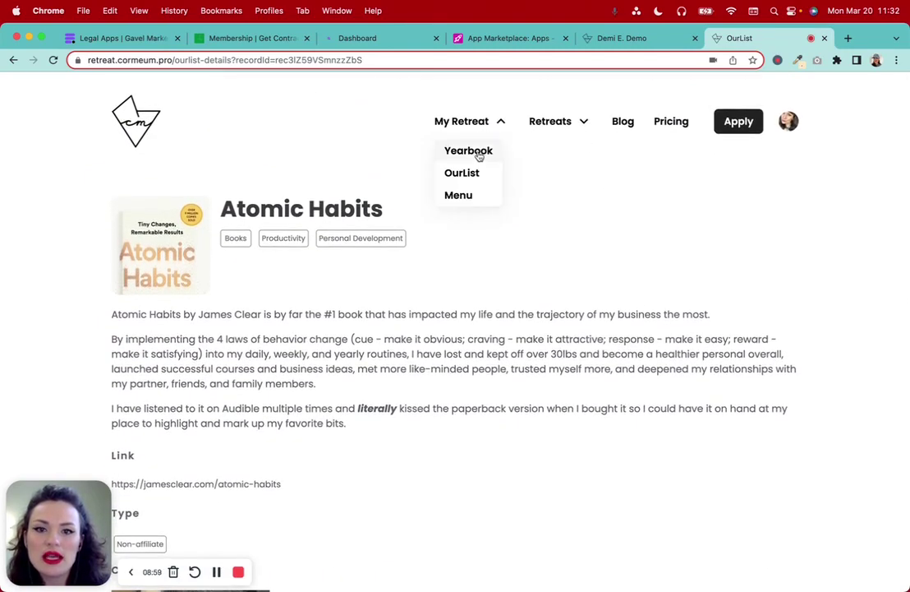
{"action": "left_click", "coordinate": [474, 172]}
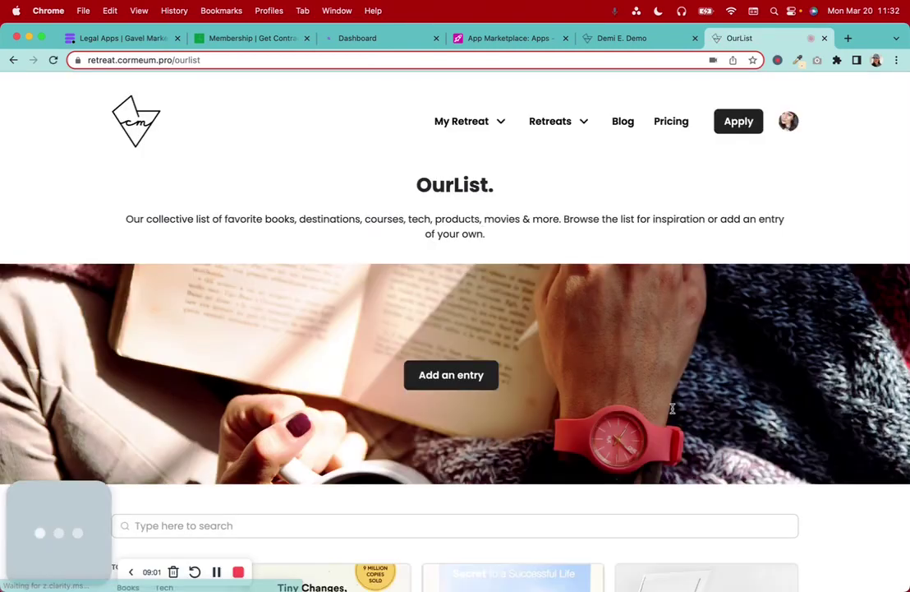
{"action": "scroll", "coordinate": [672, 409], "scroll_direction": "down", "scroll_amount": 2}
{"action": "scroll", "coordinate": [672, 408], "scroll_direction": "down", "scroll_amount": 7}
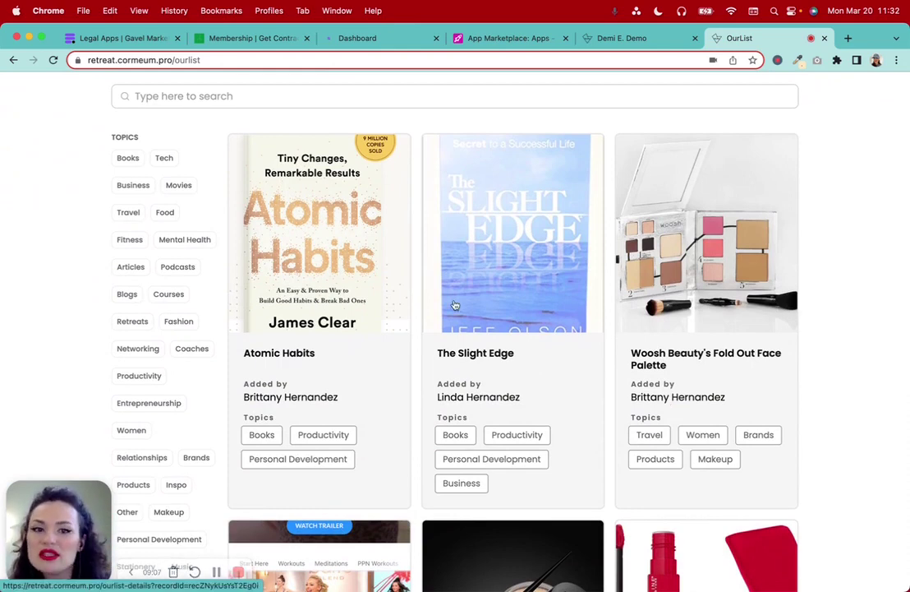
{"action": "scroll", "coordinate": [604, 476], "scroll_direction": "down", "scroll_amount": 4}
{"action": "scroll", "coordinate": [605, 475], "scroll_direction": "up", "scroll_amount": 2}
{"action": "scroll", "coordinate": [606, 476], "scroll_direction": "up", "scroll_amount": 3}
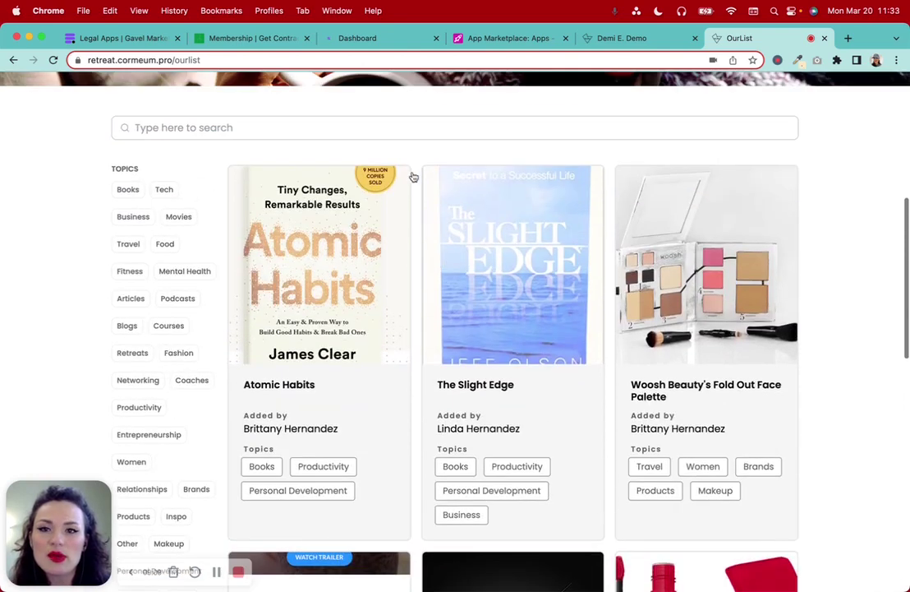
{"action": "left_click", "coordinate": [521, 39]}
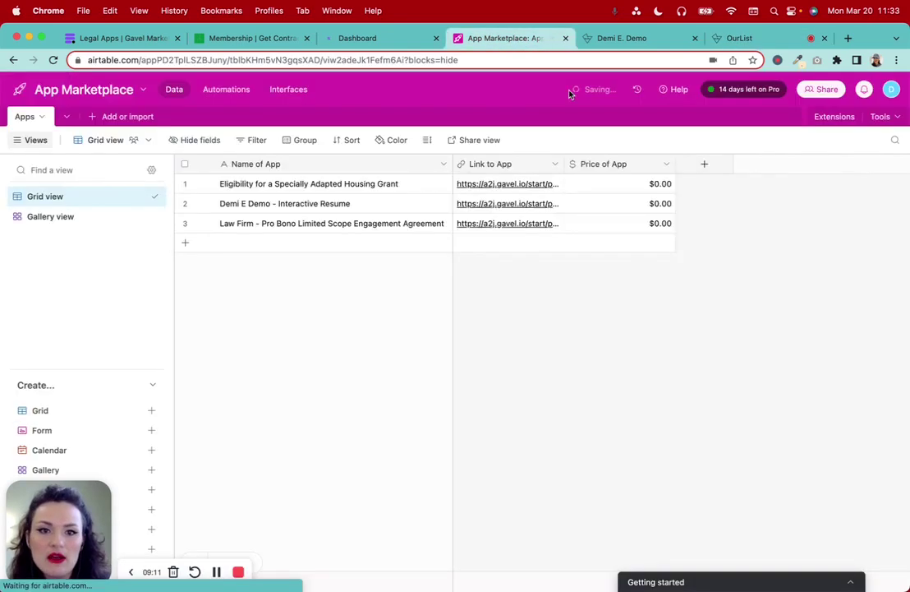
Add an Attachment field named 'Image of App' after Price of App
{"action": "left_click", "coordinate": [705, 165]}
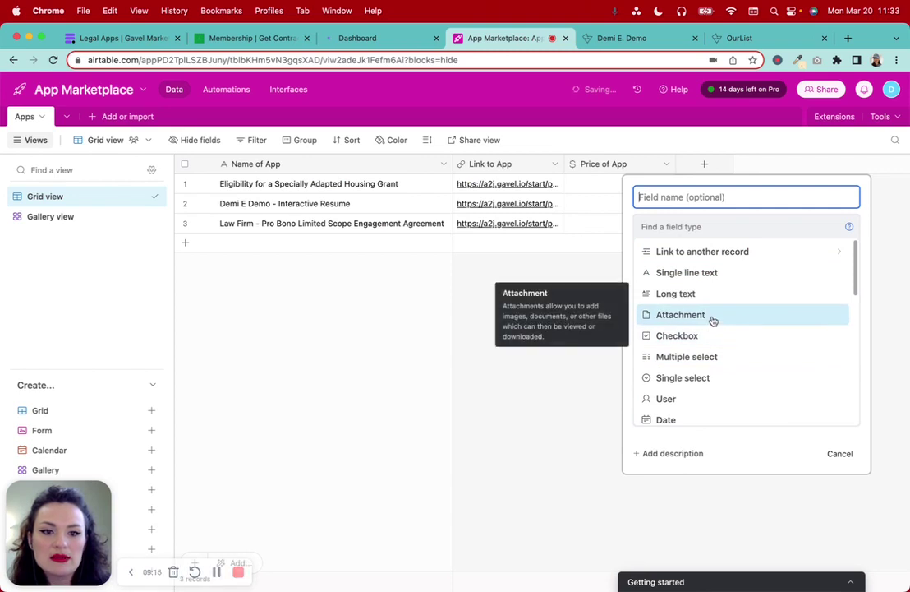
{"action": "left_click", "coordinate": [712, 319]}
{"action": "left_click", "coordinate": [690, 194]}
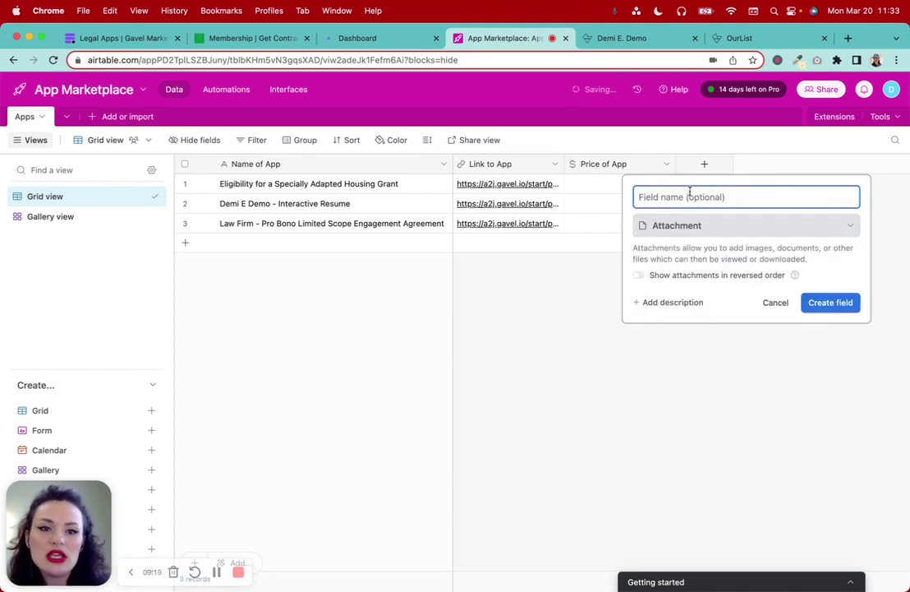
{"action": "type", "text": "Image of App"}
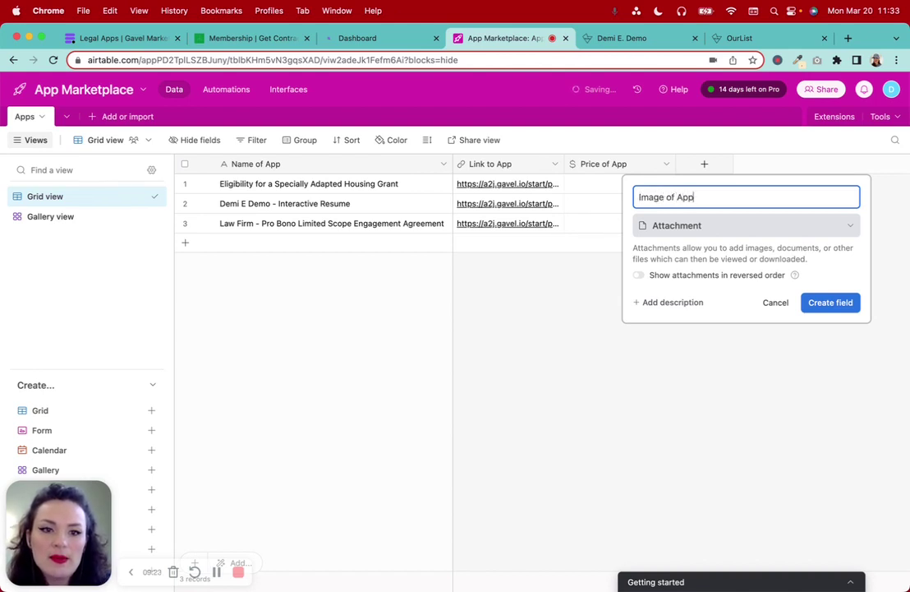
{"action": "left_click", "coordinate": [830, 303]}
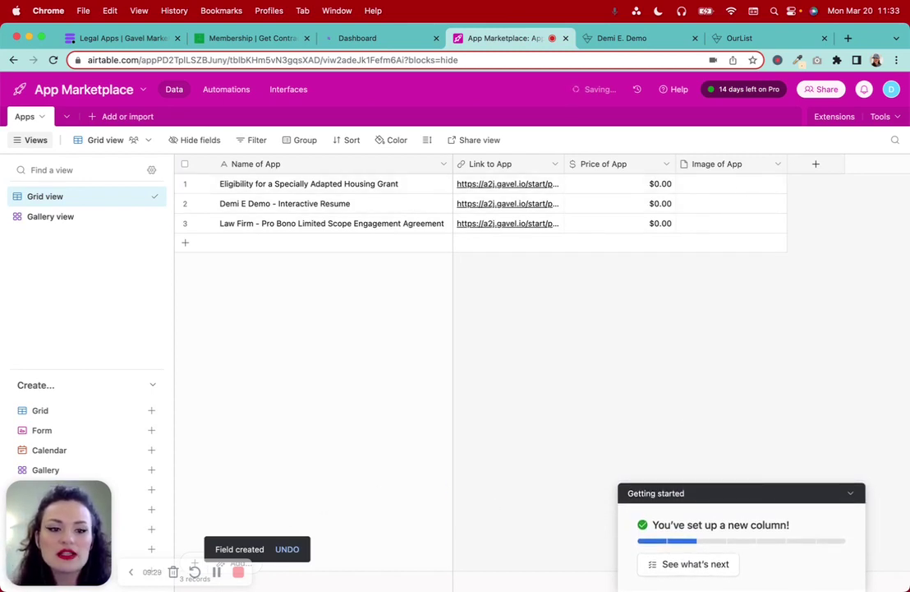
{"action": "mouse_move", "coordinate": [567, 587]}
{"action": "left_click", "coordinate": [775, 573]}
{"action": "left_click_drag", "start_coordinate": [782, 553], "coordinate": [738, 189]}
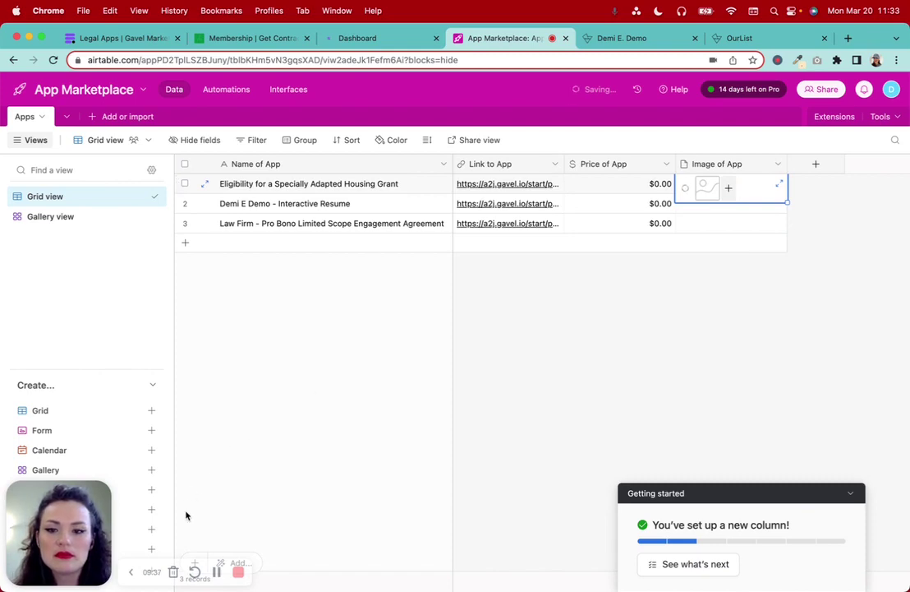
{"action": "left_click", "coordinate": [217, 573]}
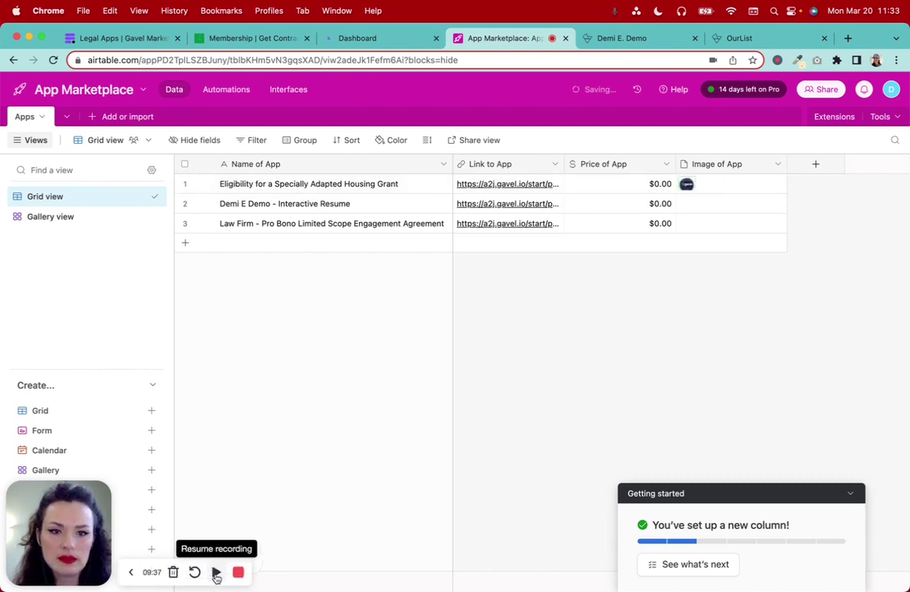
{"action": "left_click", "coordinate": [217, 573]}
{"action": "left_click", "coordinate": [687, 185]}
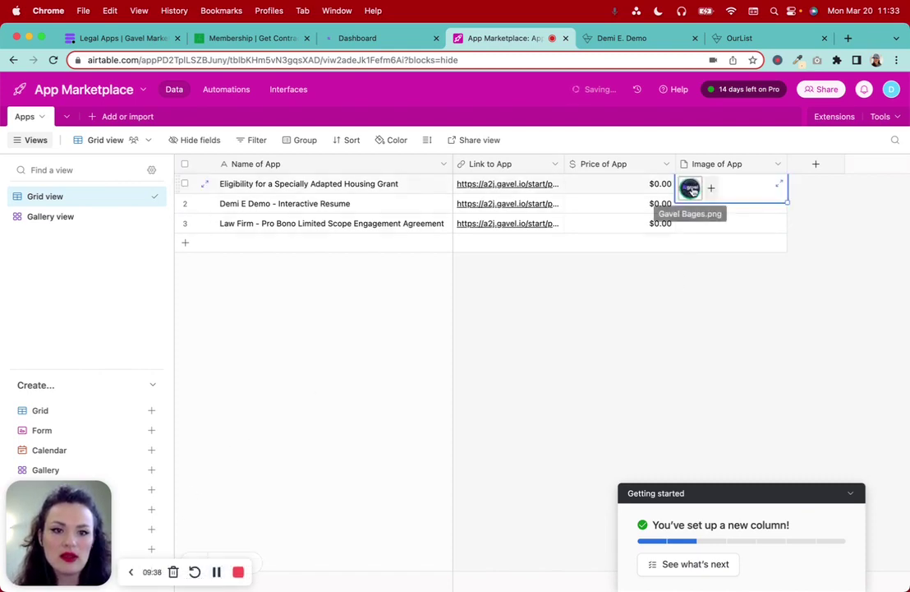
{"action": "left_click", "coordinate": [687, 185]}
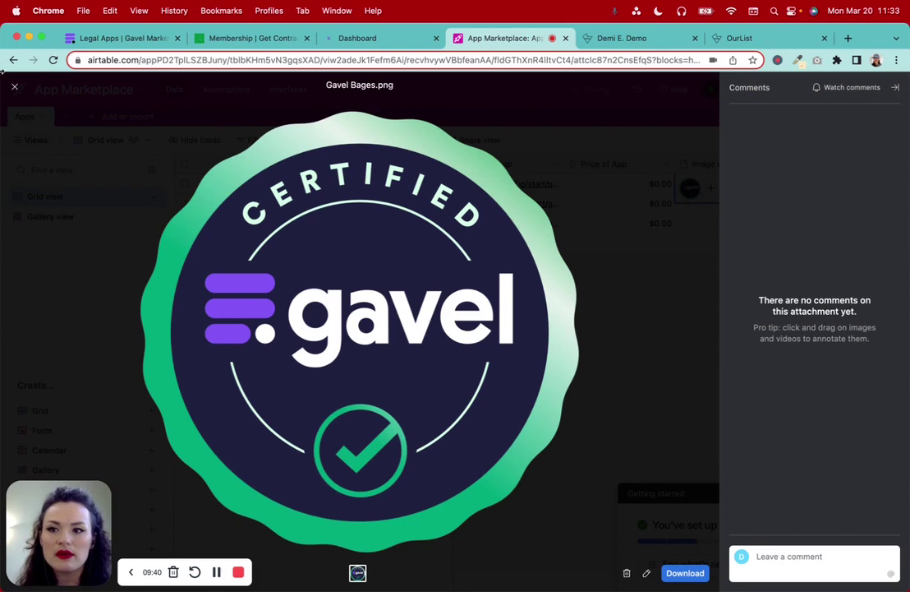
{"action": "left_click", "coordinate": [16, 88]}
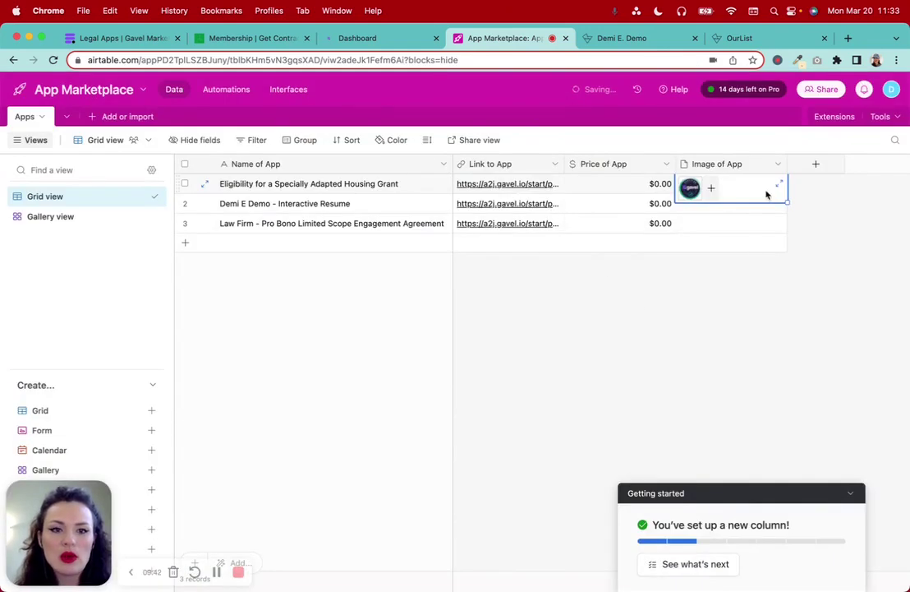
{"action": "left_click", "coordinate": [690, 189]}
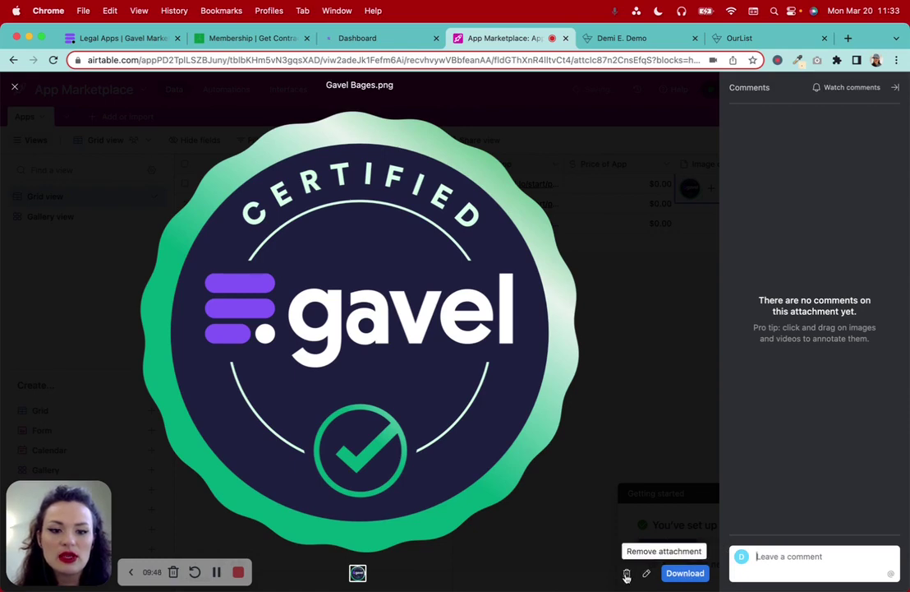
{"action": "left_click", "coordinate": [626, 573]}
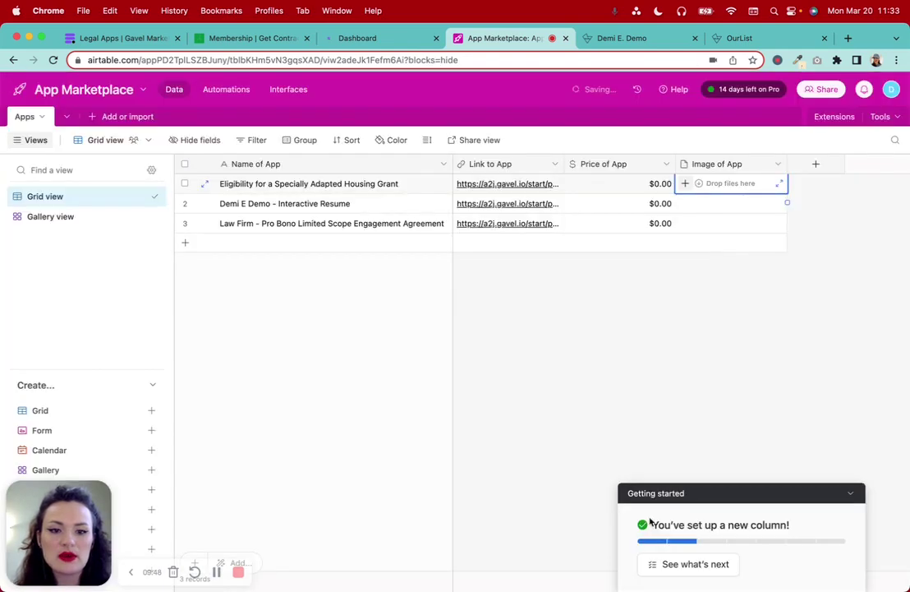
{"action": "left_click", "coordinate": [851, 493]}
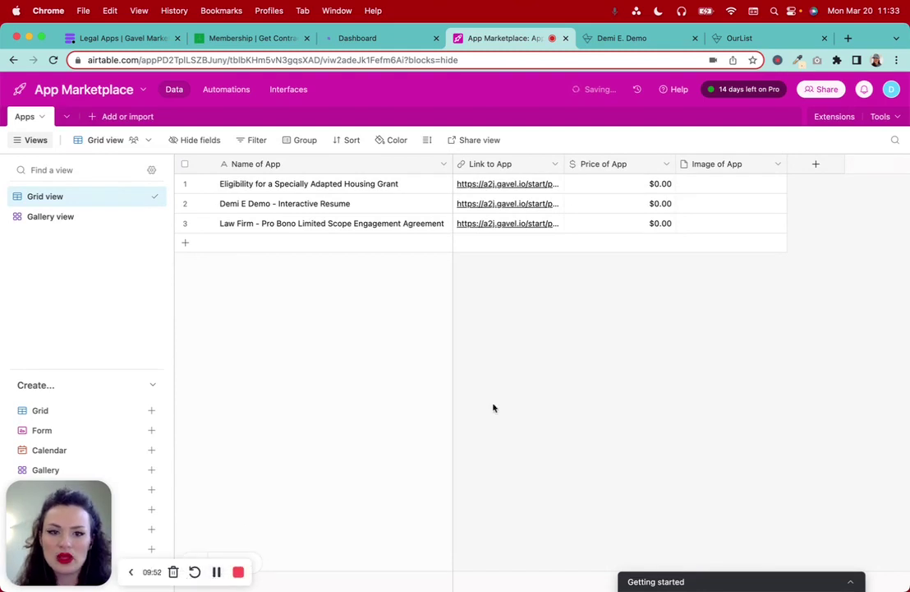
{"action": "left_click", "coordinate": [687, 184]}
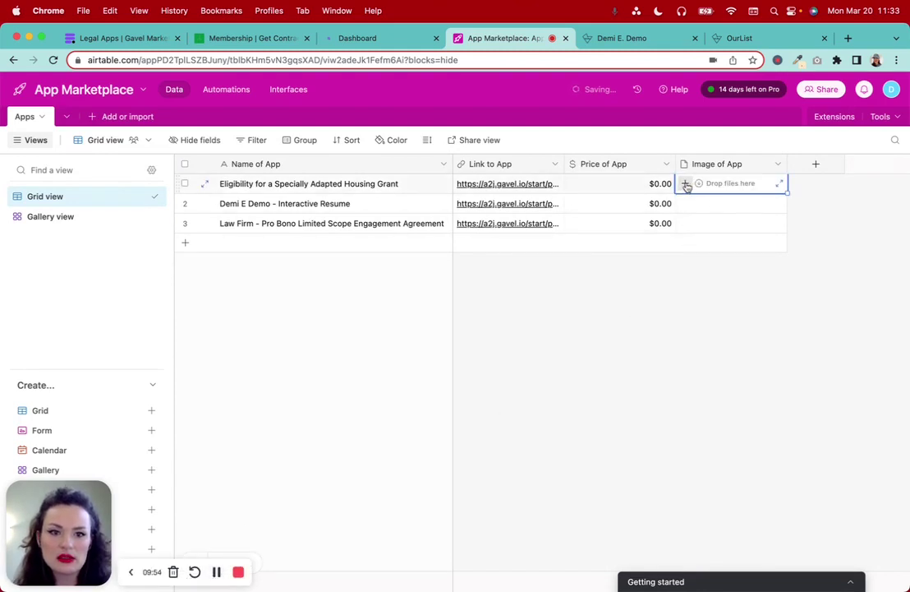
{"action": "left_click", "coordinate": [686, 184]}
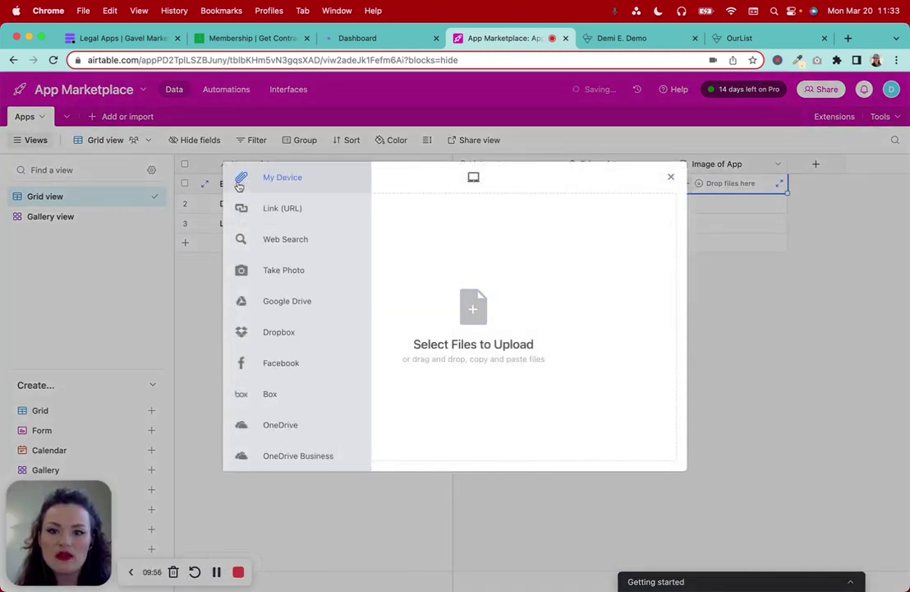
{"action": "mouse_move", "coordinate": [239, 207]}
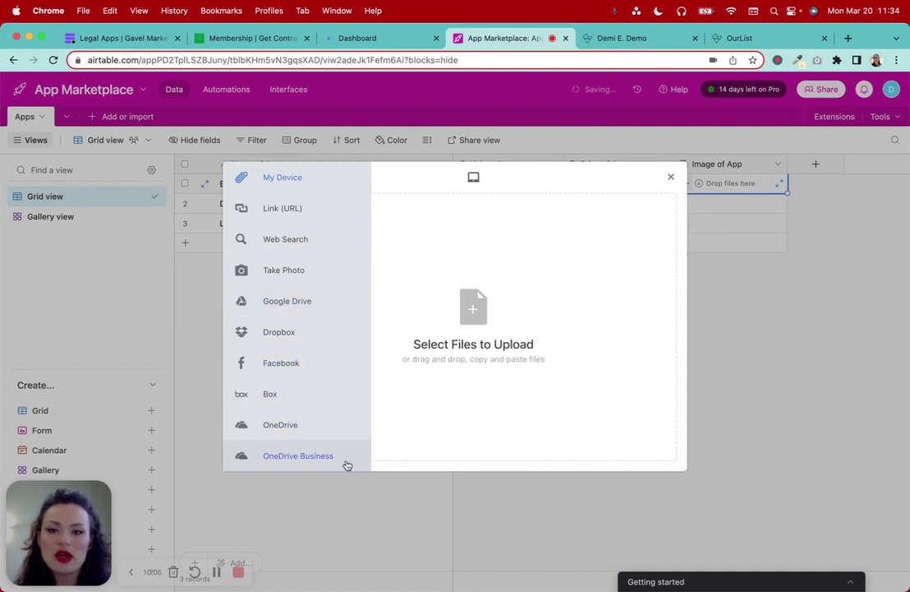
{"action": "left_click", "coordinate": [671, 176]}
{"action": "left_click", "coordinate": [703, 327]}
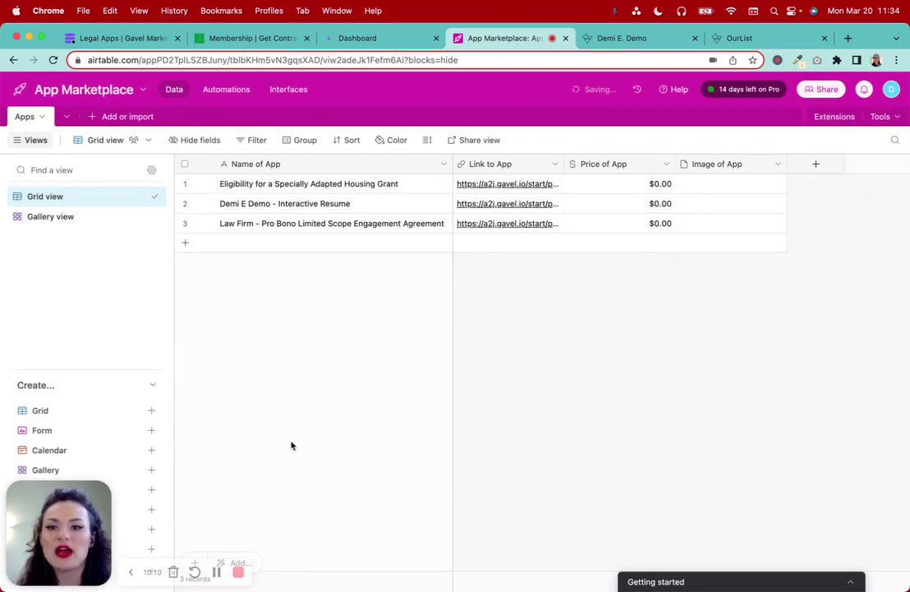
Look over the Gavel legal apps listing and the OurList tab, then return to the Airtable base
{"action": "left_click", "coordinate": [217, 574]}
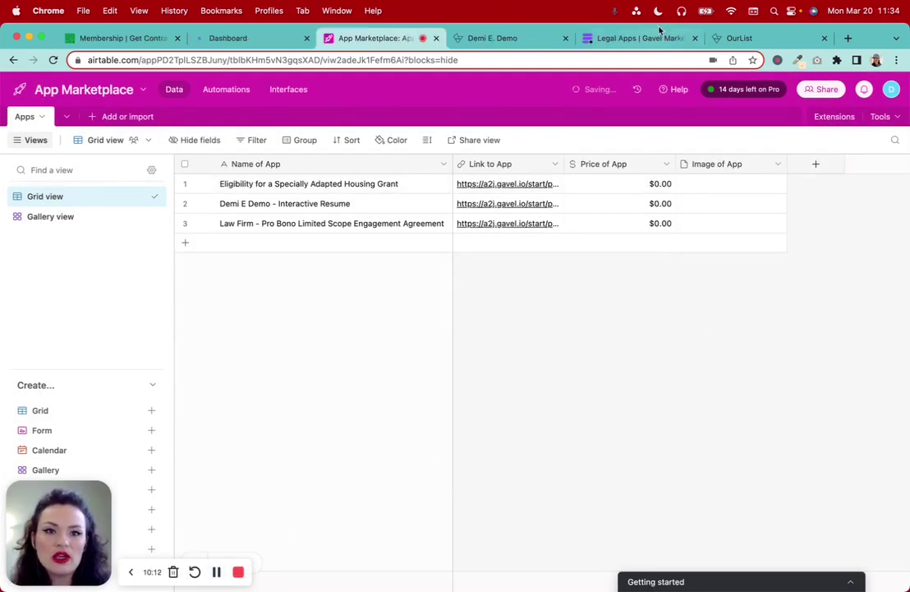
{"action": "left_click", "coordinate": [658, 38]}
{"action": "scroll", "coordinate": [573, 206], "scroll_direction": "up", "scroll_amount": 5}
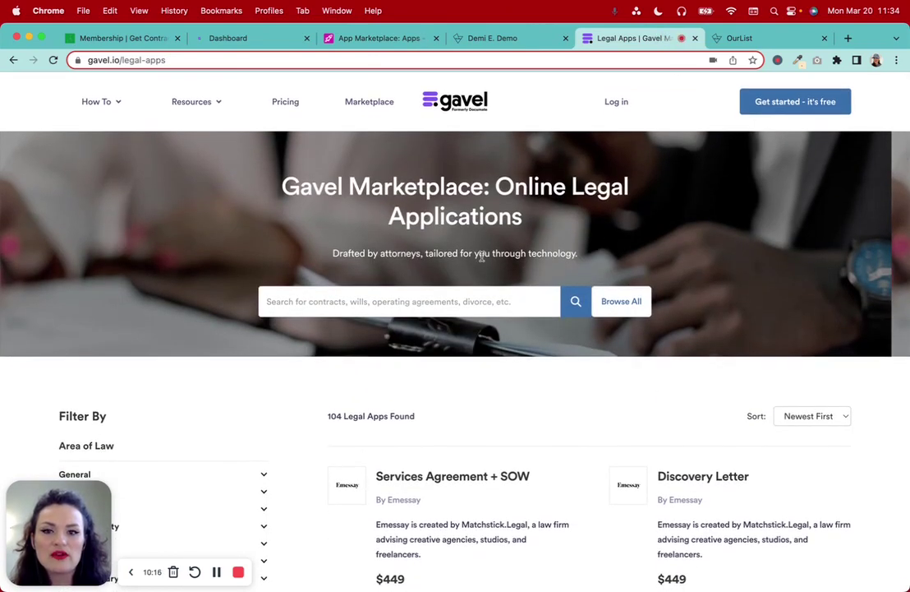
{"action": "left_click", "coordinate": [725, 38]}
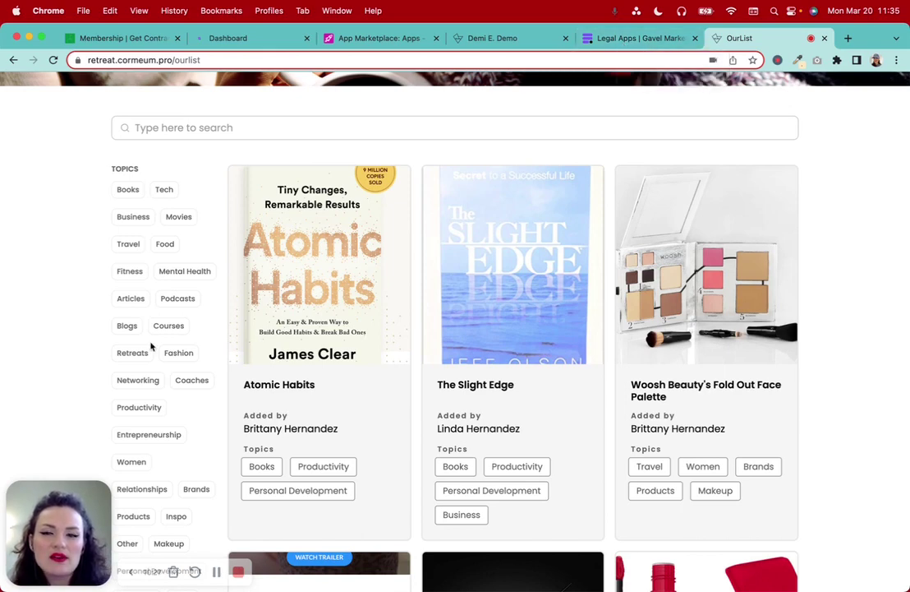
{"action": "left_click", "coordinate": [624, 38]}
{"action": "scroll", "coordinate": [195, 218], "scroll_direction": "down", "scroll_amount": 5}
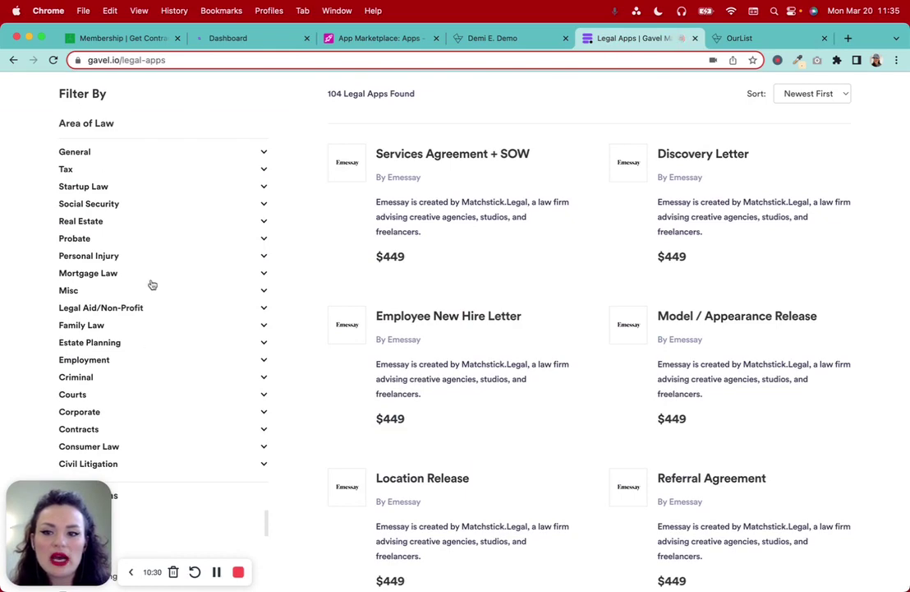
{"action": "scroll", "coordinate": [151, 285], "scroll_direction": "down", "scroll_amount": 1}
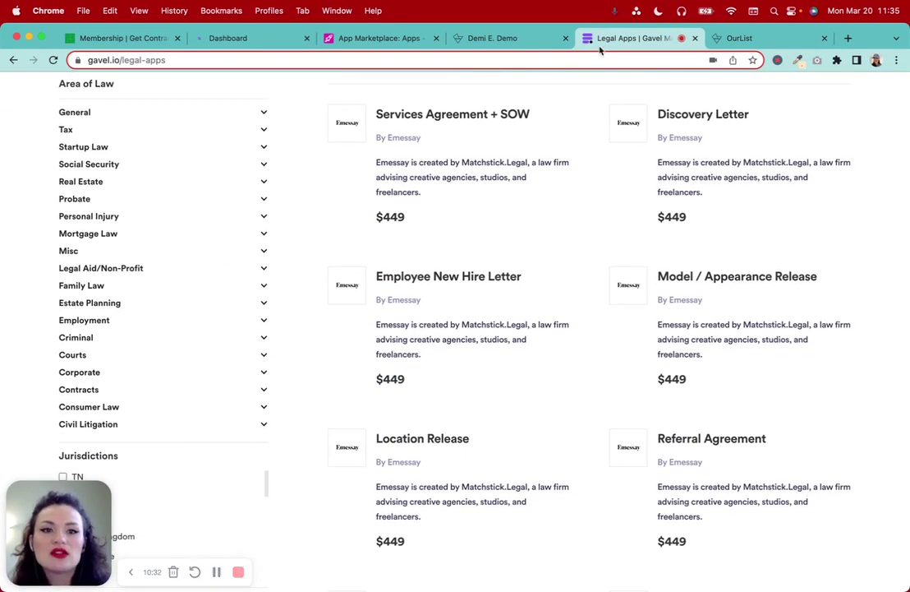
{"action": "left_click", "coordinate": [378, 41]}
Add a Multiple select field named 'Tags' after Image of App
{"action": "left_click", "coordinate": [816, 165]}
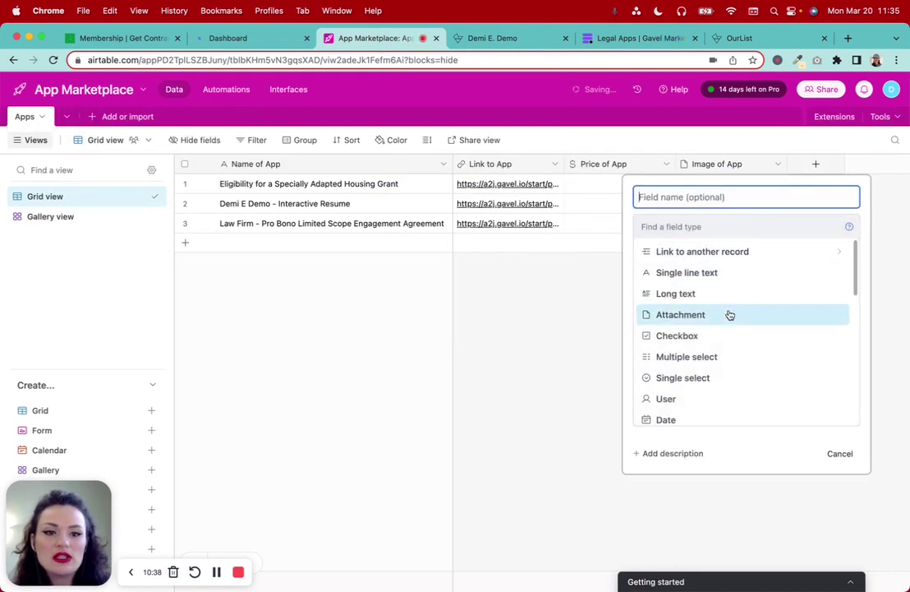
{"action": "scroll", "coordinate": [730, 315], "scroll_direction": "down", "scroll_amount": 1}
{"action": "scroll", "coordinate": [730, 315], "scroll_direction": "down", "scroll_amount": 1}
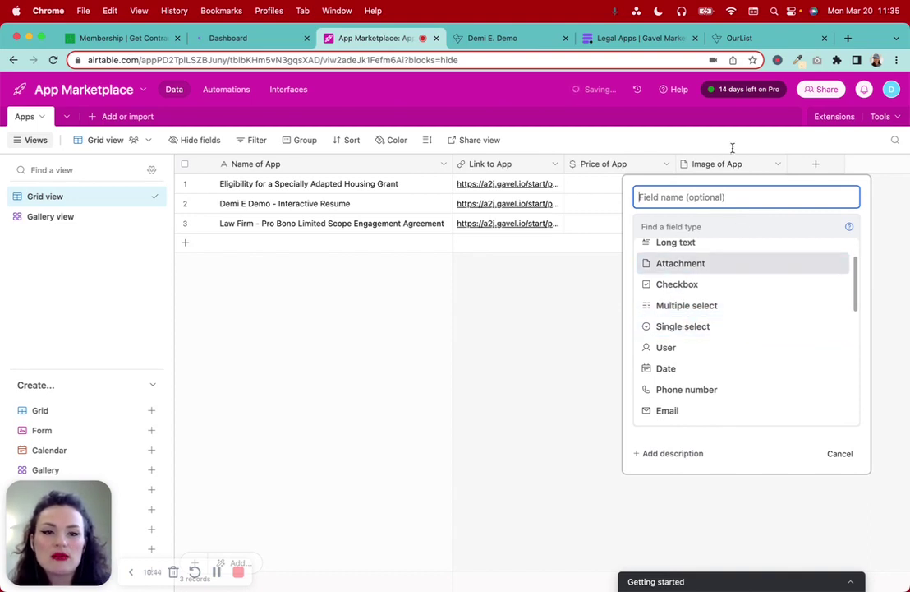
{"action": "mouse_move", "coordinate": [737, 276]}
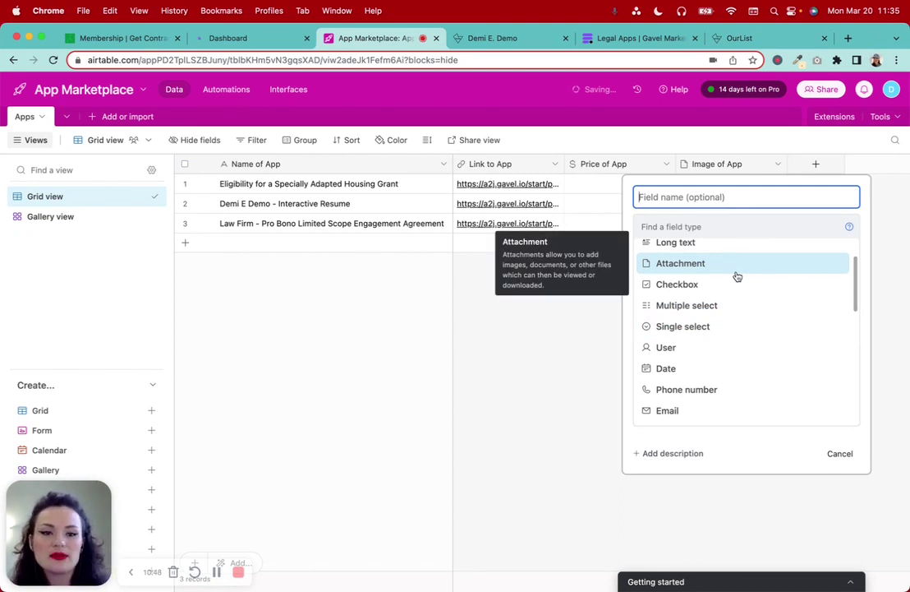
{"action": "left_click", "coordinate": [727, 305]}
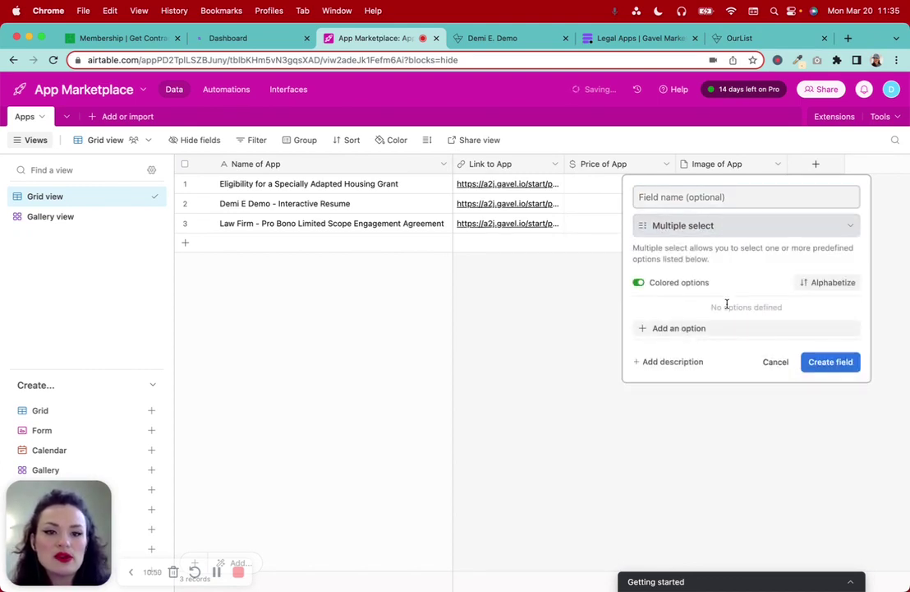
{"action": "left_click", "coordinate": [674, 198]}
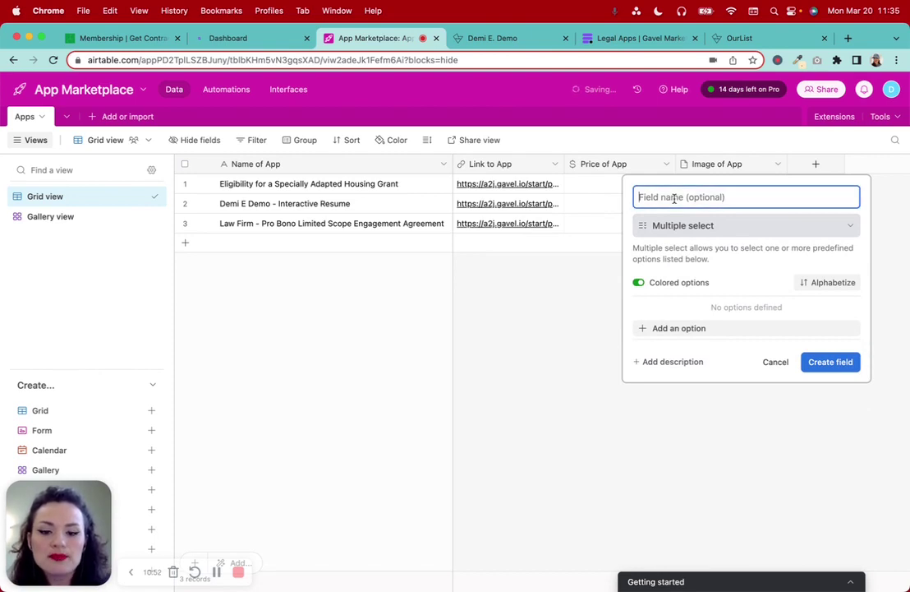
{"action": "type", "text": "Tags"}
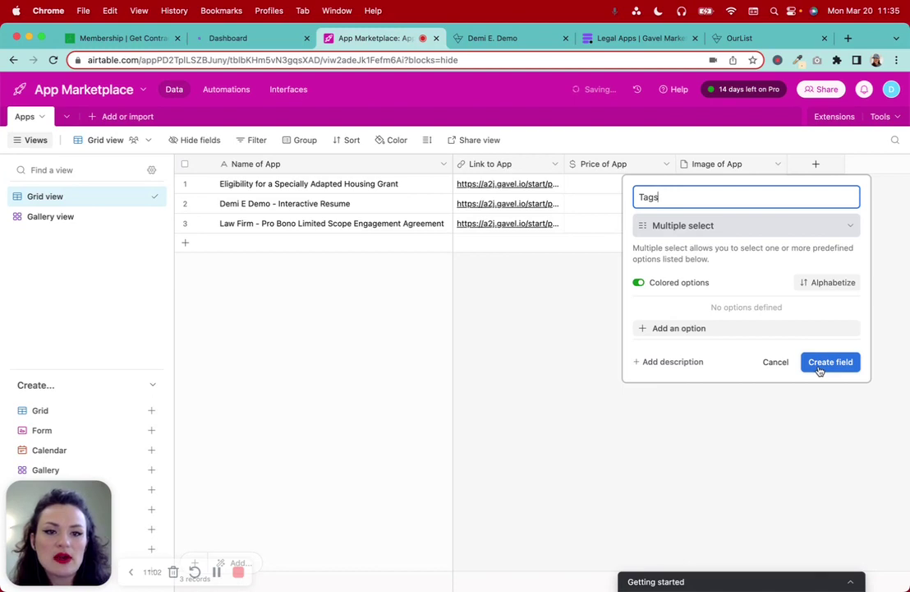
{"action": "left_click", "coordinate": [819, 364]}
{"action": "left_click", "coordinate": [797, 185]}
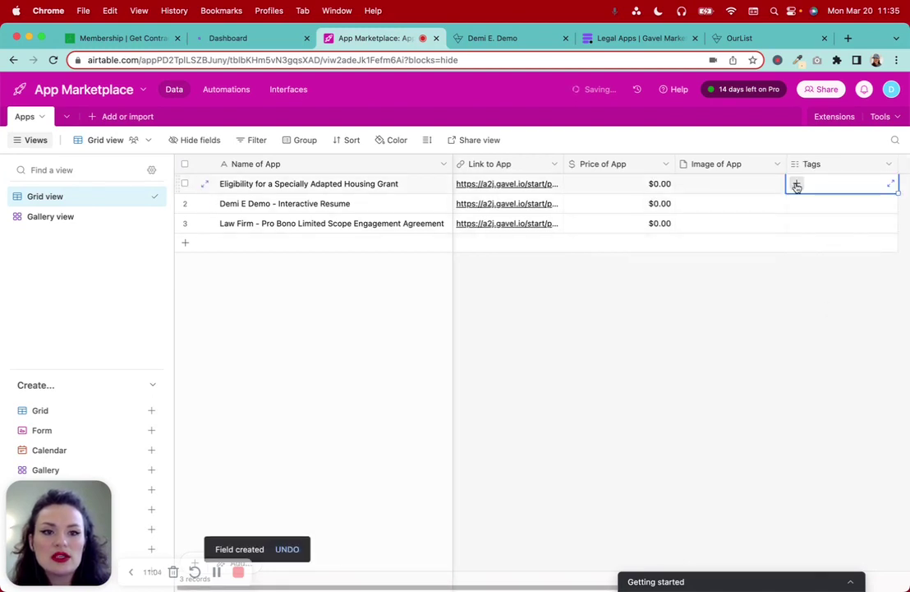
Try the first app's tag search with throwaway text, then clear it and close the list
{"action": "left_click", "coordinate": [798, 184]}
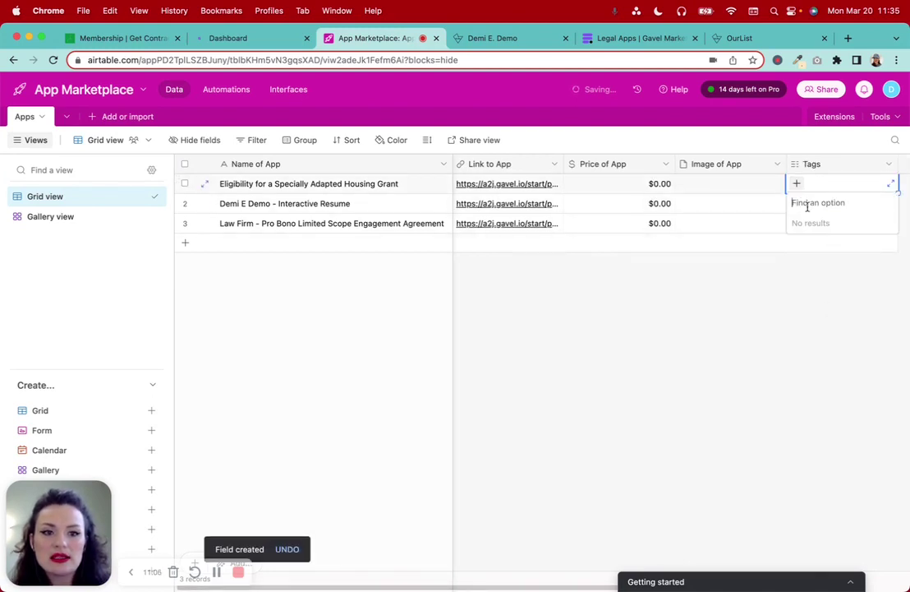
{"action": "type", "text": "rfasdf"}
{"action": "key", "text": "BackSpace"}
{"action": "key", "text": "BackSpace"}
{"action": "key", "text": "BackSpace"}
{"action": "key", "text": "BackSpace"}
{"action": "key", "text": "BackSpace"}
{"action": "key", "text": "BackSpace"}
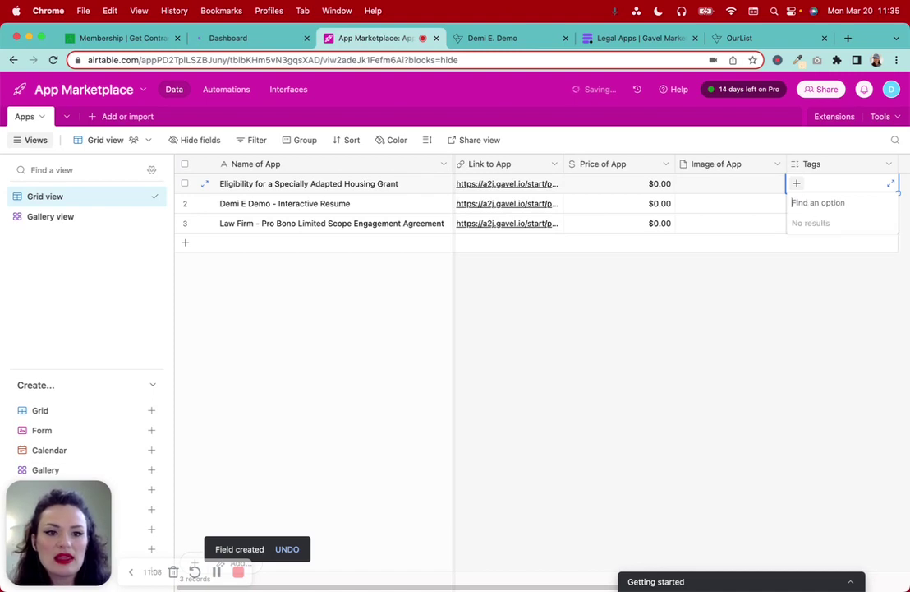
{"action": "left_click", "coordinate": [811, 299]}
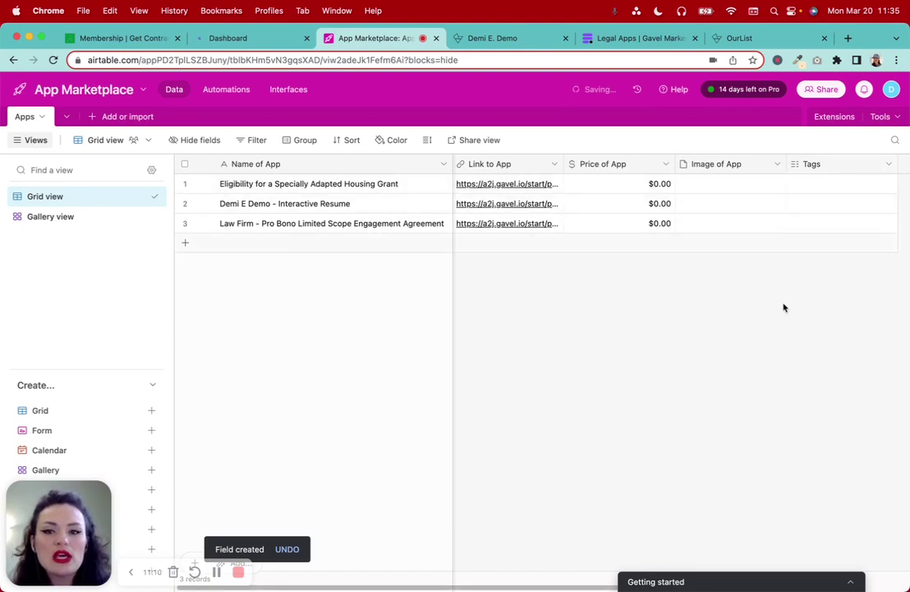
{"action": "scroll", "coordinate": [797, 245], "scroll_direction": "right", "scroll_amount": 2}
Create a new 'Free' tag option on the first app's Tags cell
{"action": "left_click", "coordinate": [717, 185]}
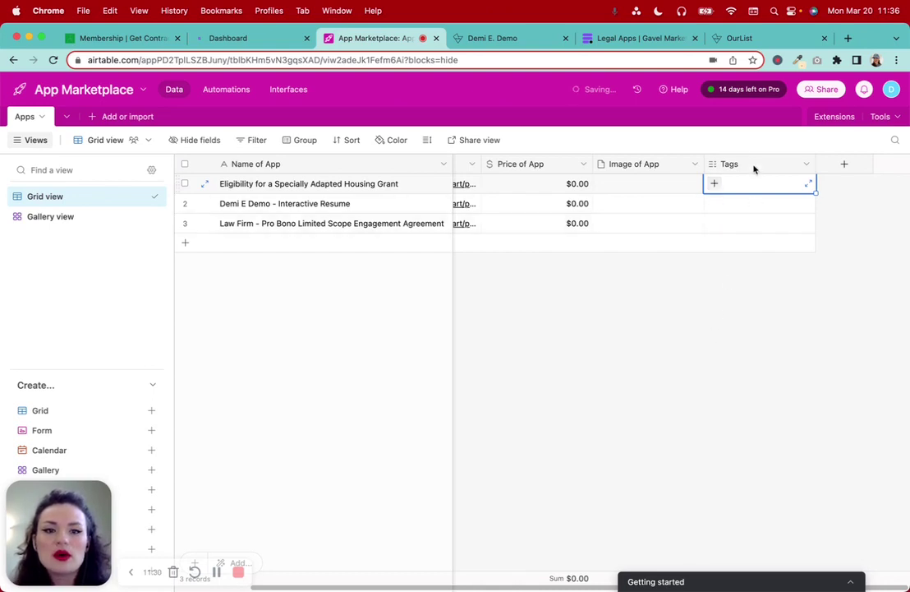
{"action": "left_click", "coordinate": [716, 185]}
{"action": "type", "text": "Free"}
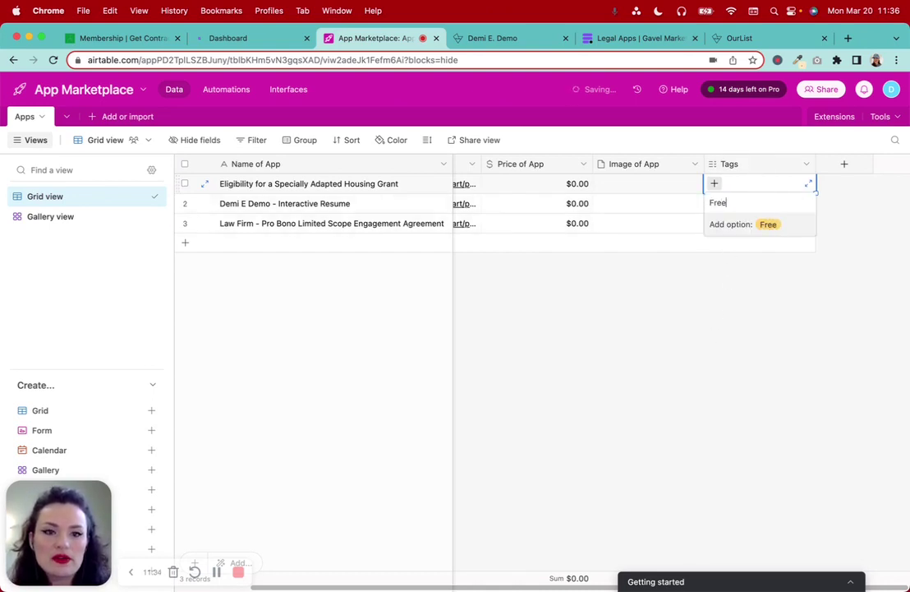
{"action": "key", "text": "Return"}
Tag the second and third apps as Free as well
{"action": "left_click", "coordinate": [715, 204]}
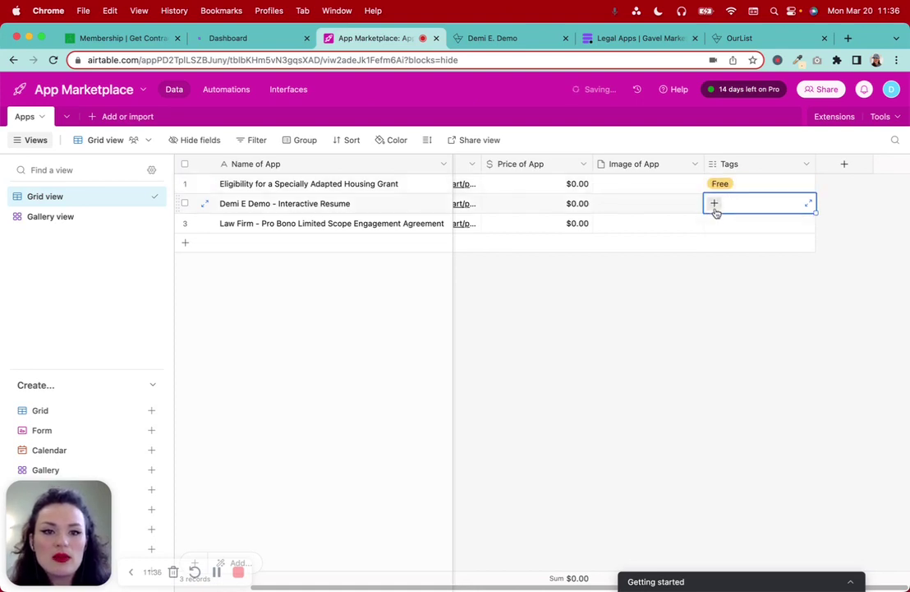
{"action": "left_click", "coordinate": [716, 204]}
{"action": "left_click", "coordinate": [722, 241]}
{"action": "left_click", "coordinate": [721, 232]}
{"action": "left_click", "coordinate": [720, 231]}
{"action": "left_click", "coordinate": [721, 263]}
{"action": "left_click", "coordinate": [778, 262]}
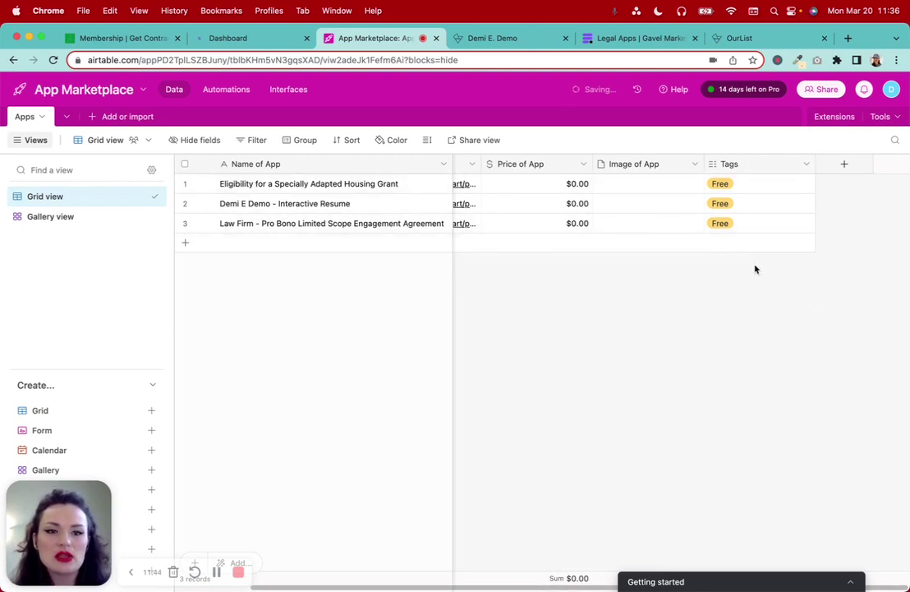
Narrow the Price of App, Image of App and Tags columns by about 30–37 pixels each
{"action": "scroll", "coordinate": [548, 209], "scroll_direction": "left", "scroll_amount": 3}
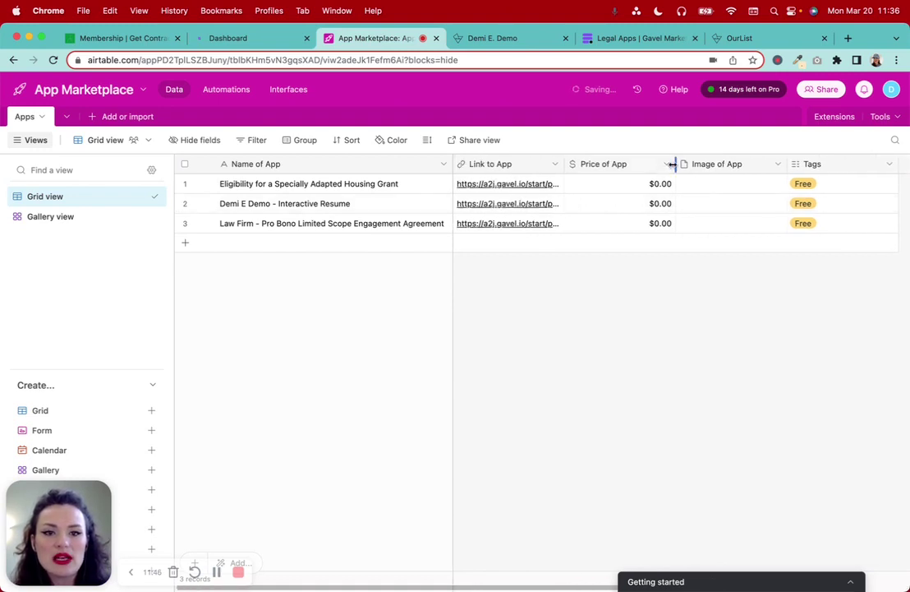
{"action": "left_click_drag", "start_coordinate": [669, 164], "coordinate": [644, 165]}
{"action": "left_click_drag", "start_coordinate": [756, 163], "coordinate": [731, 163]}
{"action": "left_click_drag", "start_coordinate": [838, 164], "coordinate": [809, 163]}
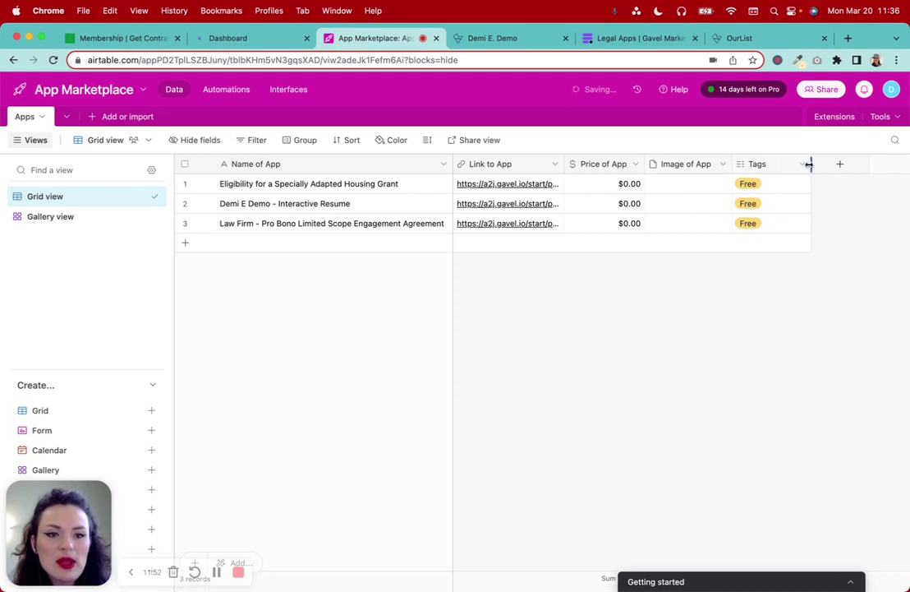
Check the first app's tag options without changes, then switch to the Demi E. Demo site
{"action": "left_click", "coordinate": [770, 187]}
{"action": "left_click", "coordinate": [781, 184]}
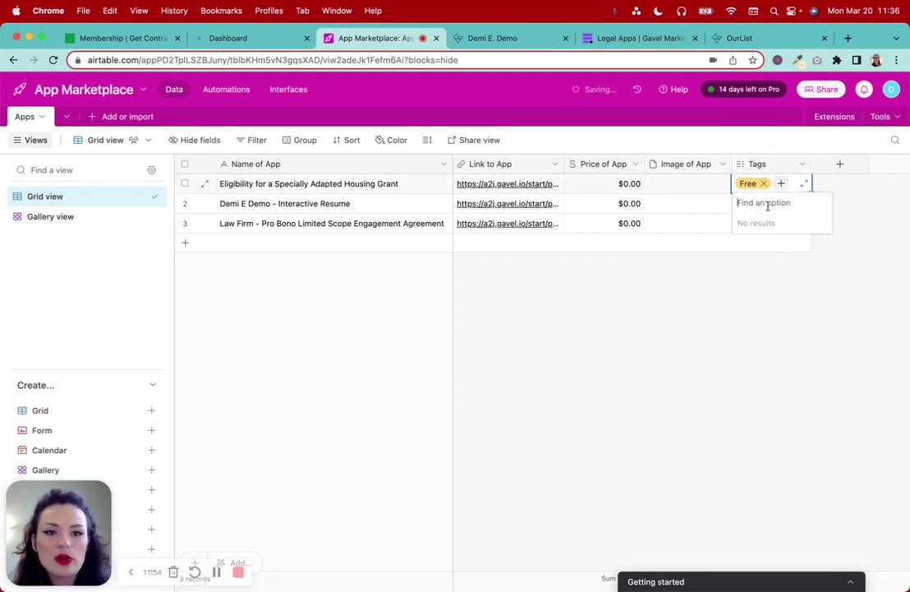
{"action": "left_click", "coordinate": [779, 392]}
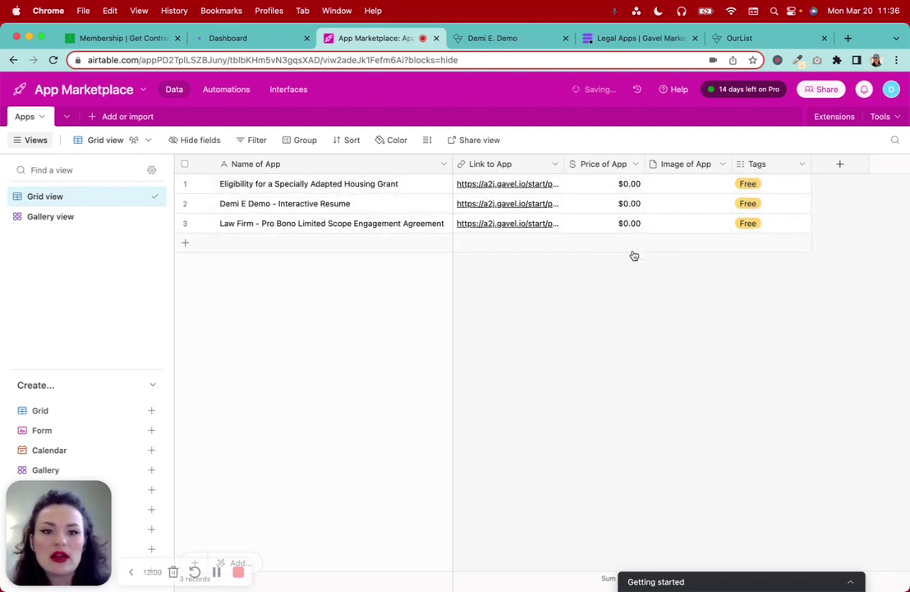
{"action": "left_click", "coordinate": [482, 41]}
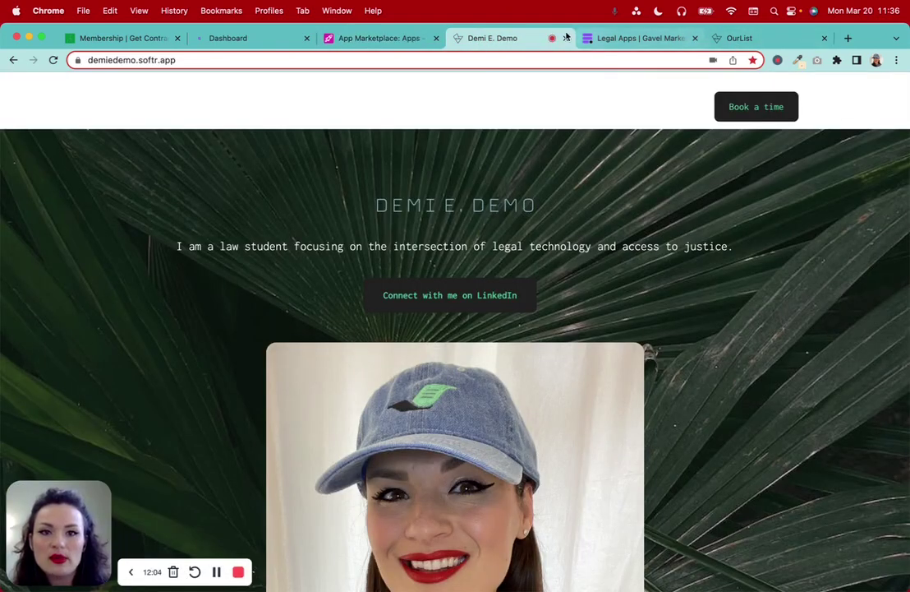
Move the Demi E. Demo tab to the end of the strip and return to Gavel's legal apps list
{"action": "left_click_drag", "start_coordinate": [516, 38], "coordinate": [764, 43]}
{"action": "left_click", "coordinate": [509, 38]}
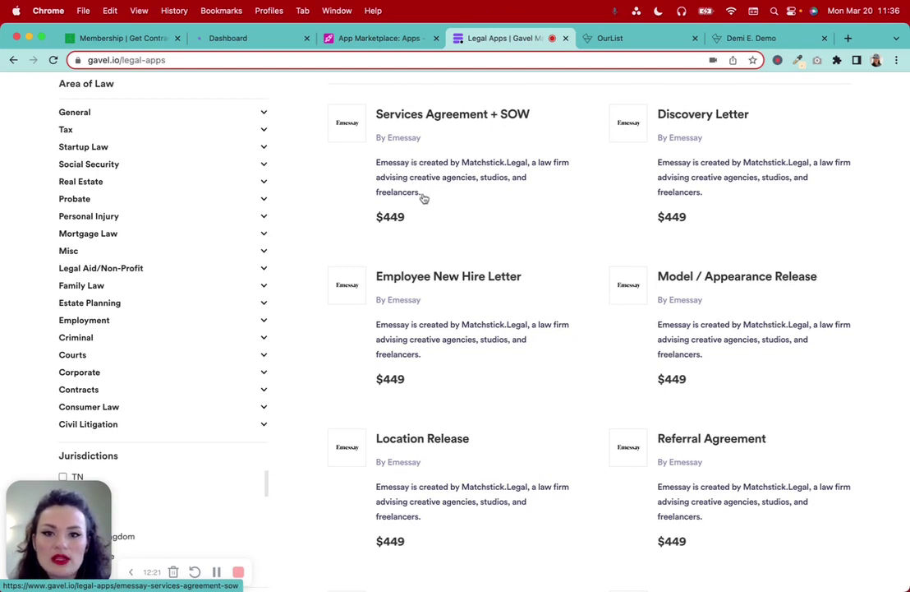
{"action": "scroll", "coordinate": [434, 193], "scroll_direction": "up", "scroll_amount": 3}
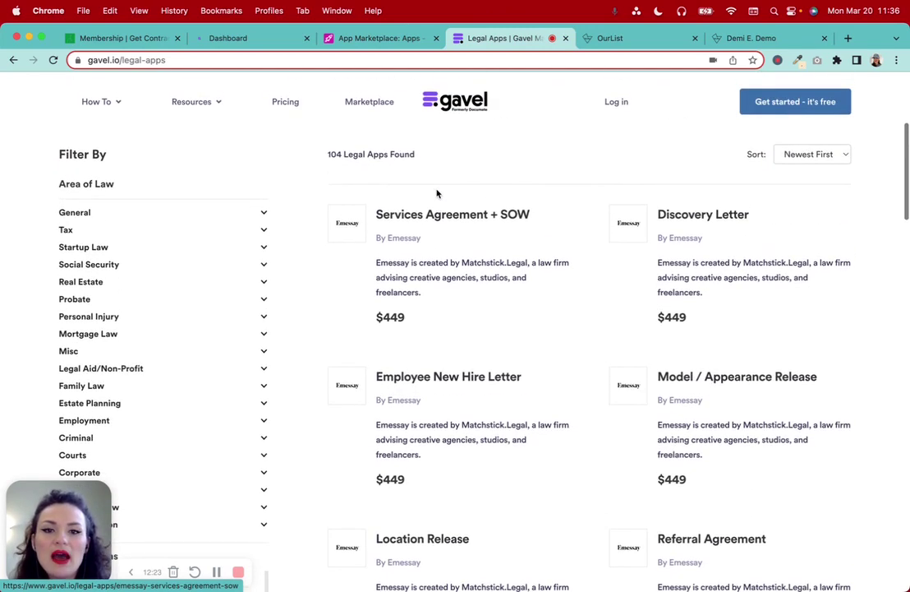
Browse the OurList cards and open the Atomic Habits details page
{"action": "left_click", "coordinate": [599, 37]}
{"action": "scroll", "coordinate": [597, 379], "scroll_direction": "down", "scroll_amount": 4}
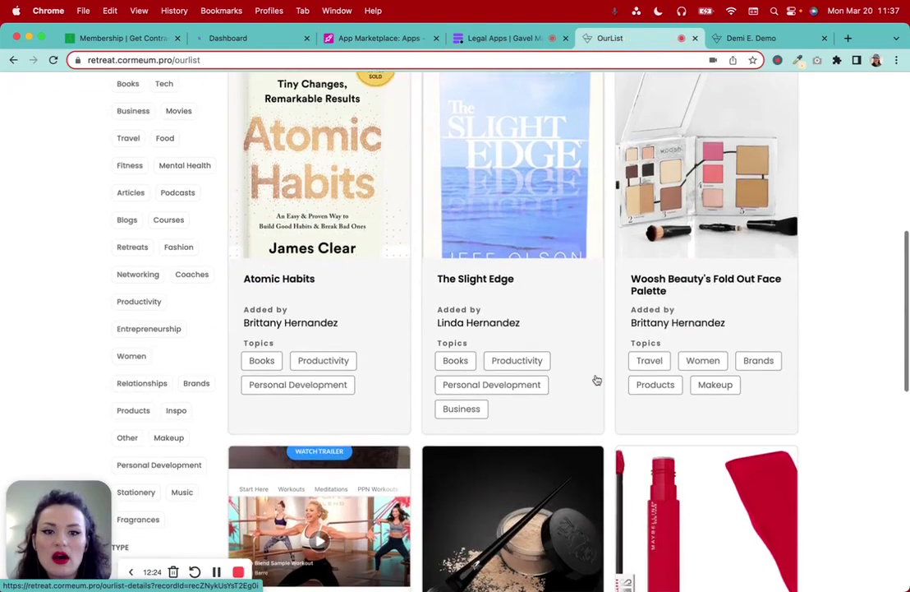
{"action": "scroll", "coordinate": [596, 380], "scroll_direction": "down", "scroll_amount": 3}
{"action": "scroll", "coordinate": [597, 380], "scroll_direction": "up", "scroll_amount": 2}
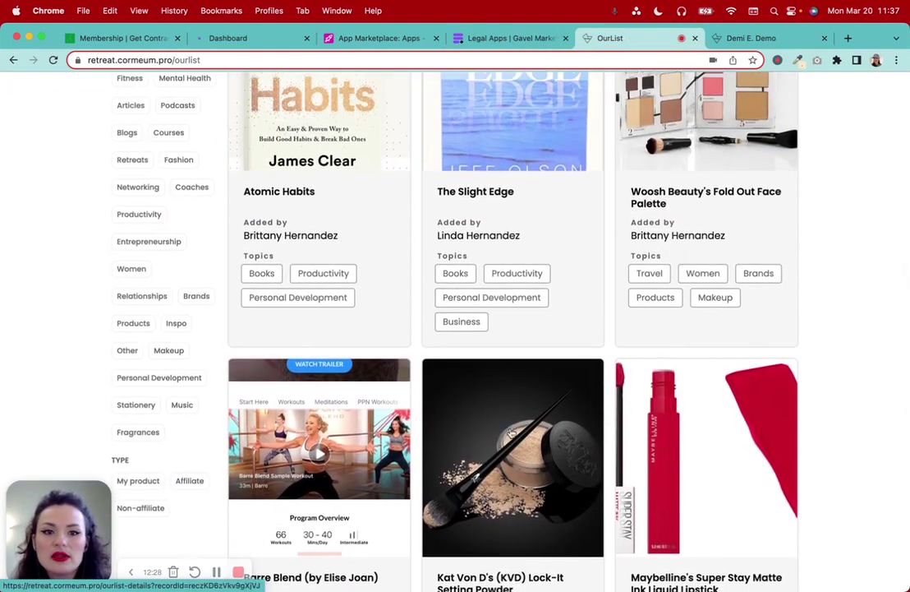
{"action": "scroll", "coordinate": [510, 433], "scroll_direction": "down", "scroll_amount": 10}
{"action": "scroll", "coordinate": [510, 432], "scroll_direction": "up", "scroll_amount": 10}
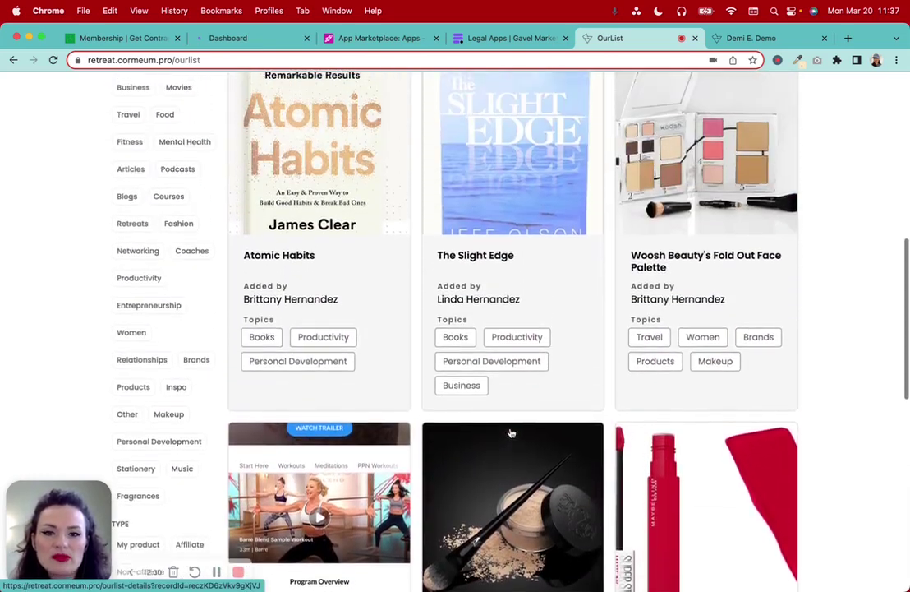
{"action": "scroll", "coordinate": [349, 382], "scroll_direction": "down", "scroll_amount": 2}
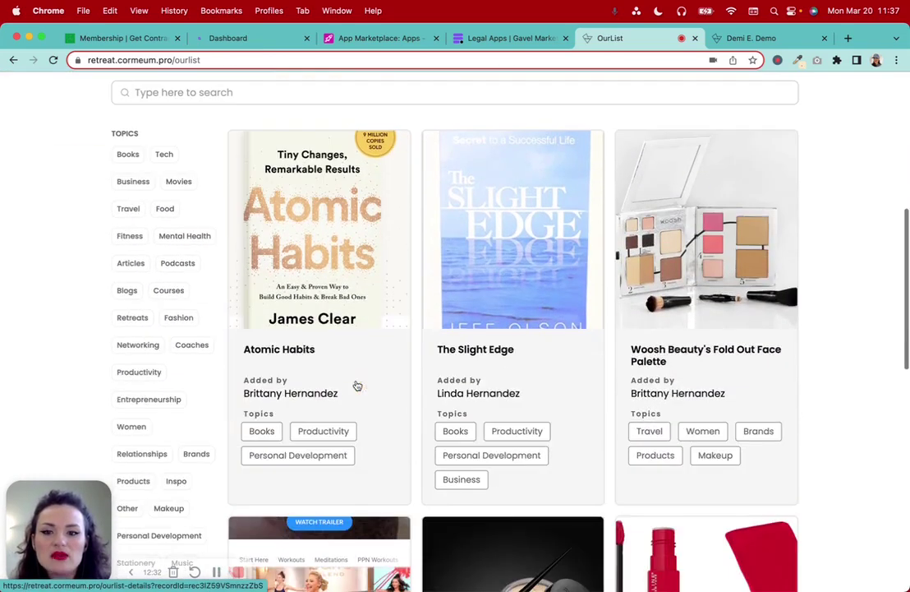
{"action": "scroll", "coordinate": [277, 350], "scroll_direction": "down", "scroll_amount": 1}
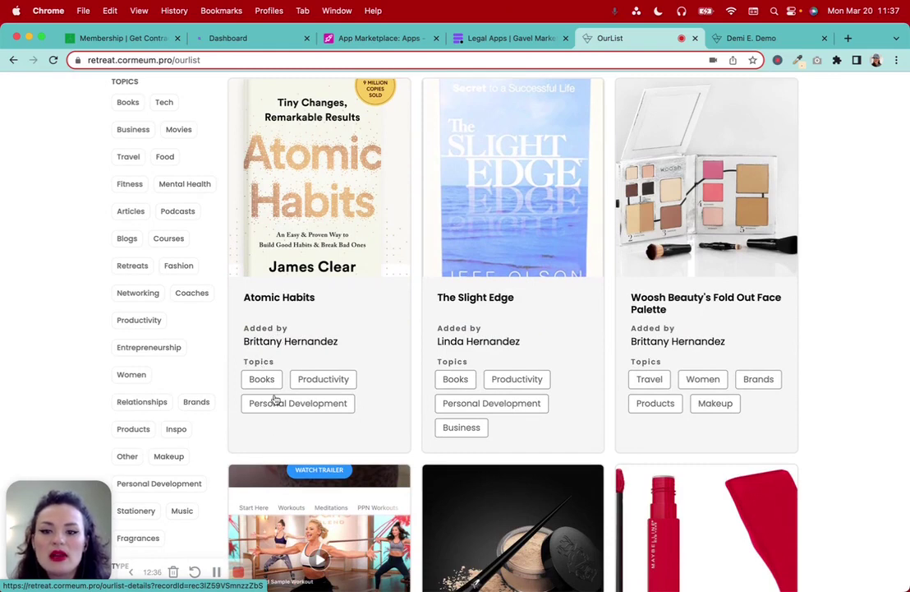
{"action": "scroll", "coordinate": [371, 431], "scroll_direction": "up", "scroll_amount": 2}
{"action": "left_click", "coordinate": [352, 322]}
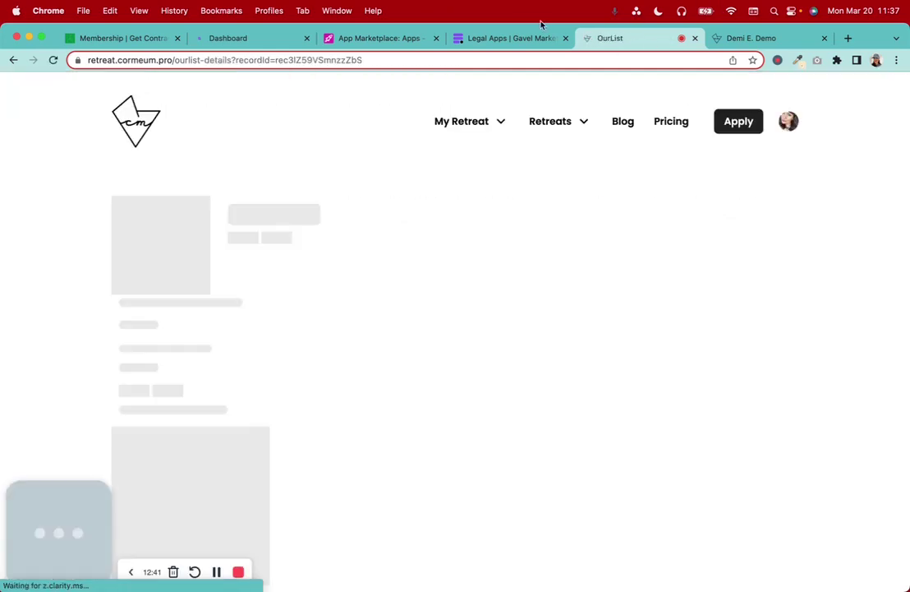
Highlight the Atomic Habits description, read down the page, then go back to the Gavel list
{"action": "left_click", "coordinate": [509, 38]}
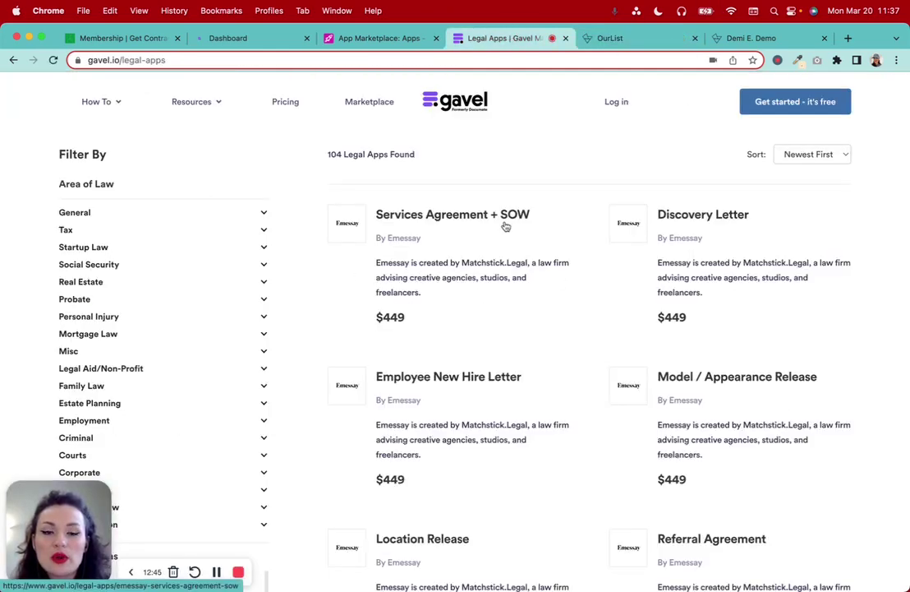
{"action": "left_click", "coordinate": [608, 38]}
{"action": "scroll", "coordinate": [443, 373], "scroll_direction": "down", "scroll_amount": 3}
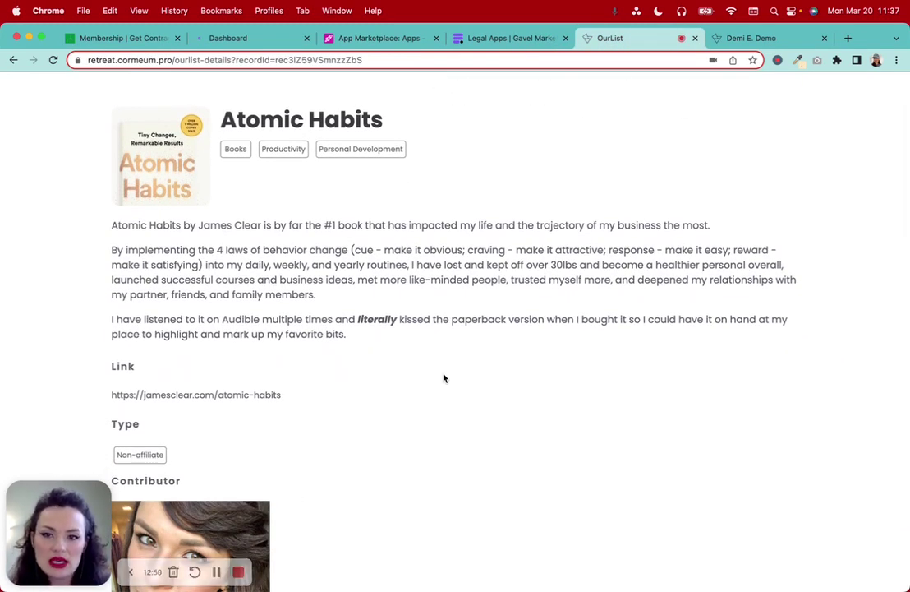
{"action": "left_click_drag", "start_coordinate": [173, 222], "coordinate": [319, 352]}
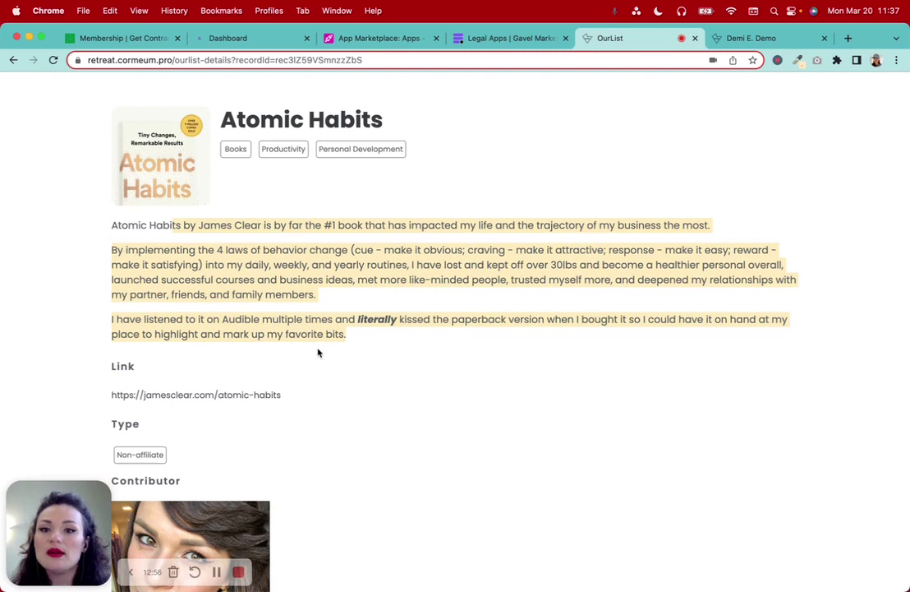
{"action": "scroll", "coordinate": [319, 352], "scroll_direction": "down", "scroll_amount": 2}
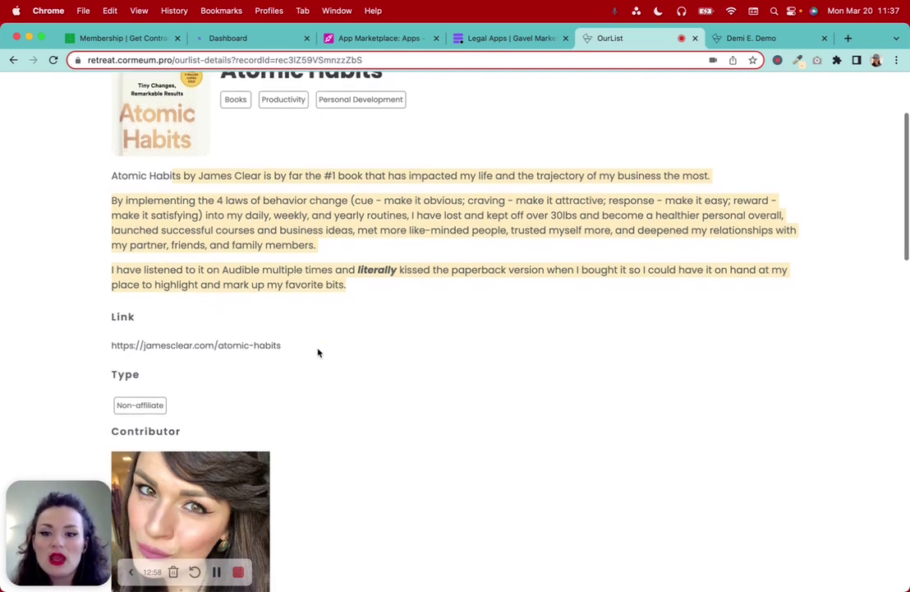
{"action": "scroll", "coordinate": [239, 427], "scroll_direction": "down", "scroll_amount": 3}
{"action": "scroll", "coordinate": [239, 427], "scroll_direction": "down", "scroll_amount": 1}
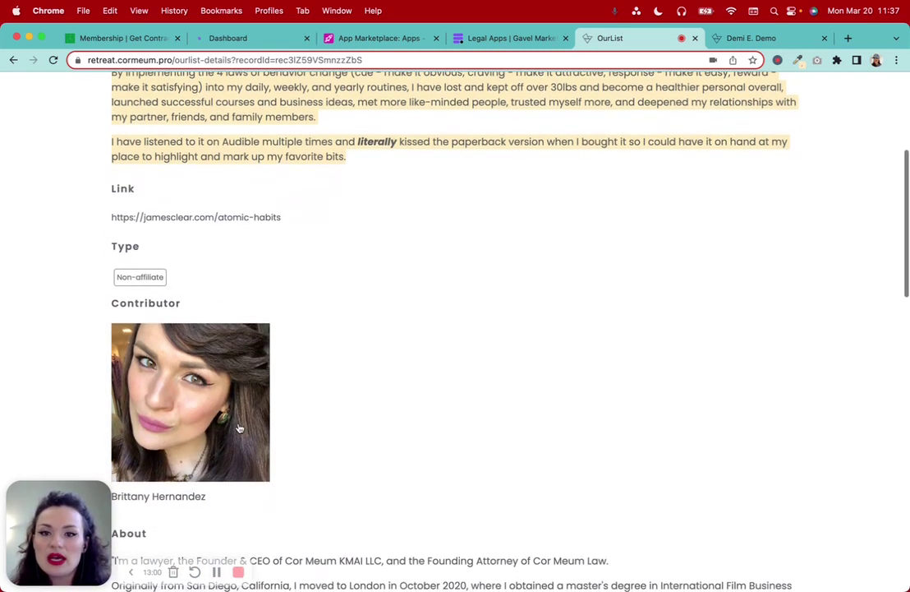
{"action": "scroll", "coordinate": [439, 422], "scroll_direction": "up", "scroll_amount": 5}
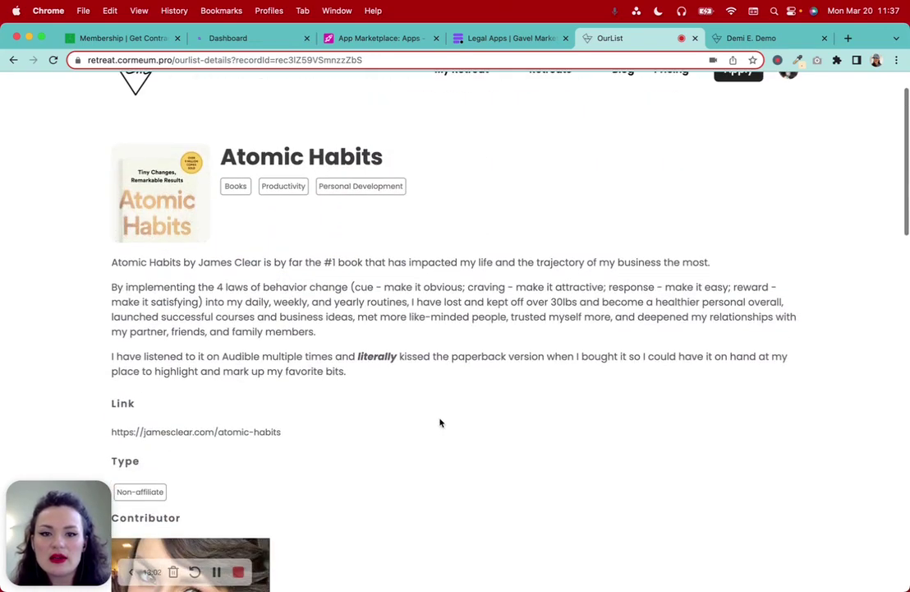
{"action": "left_click", "coordinate": [503, 40]}
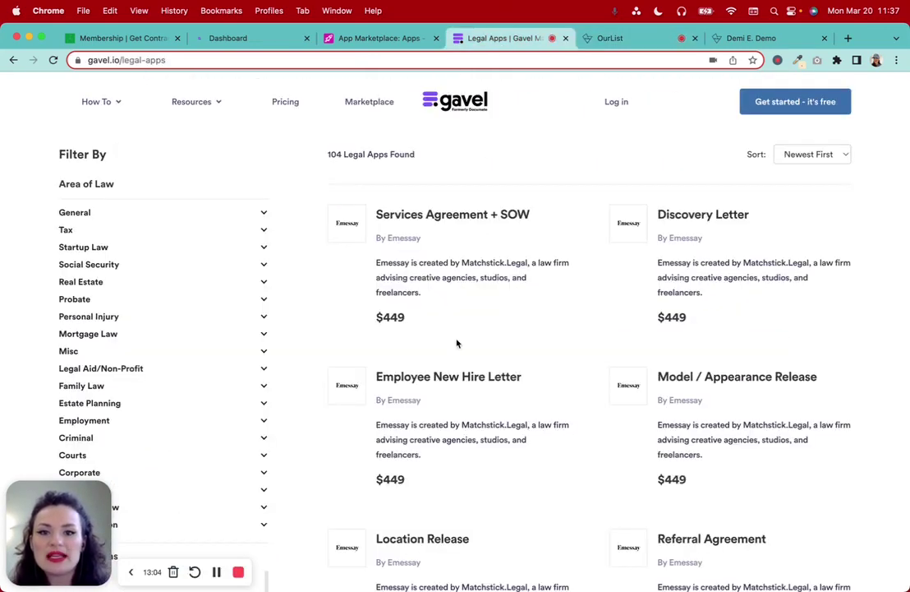
Open the $449 Services Agreement + SOW app page and scroll through it
{"action": "left_click", "coordinate": [431, 251]}
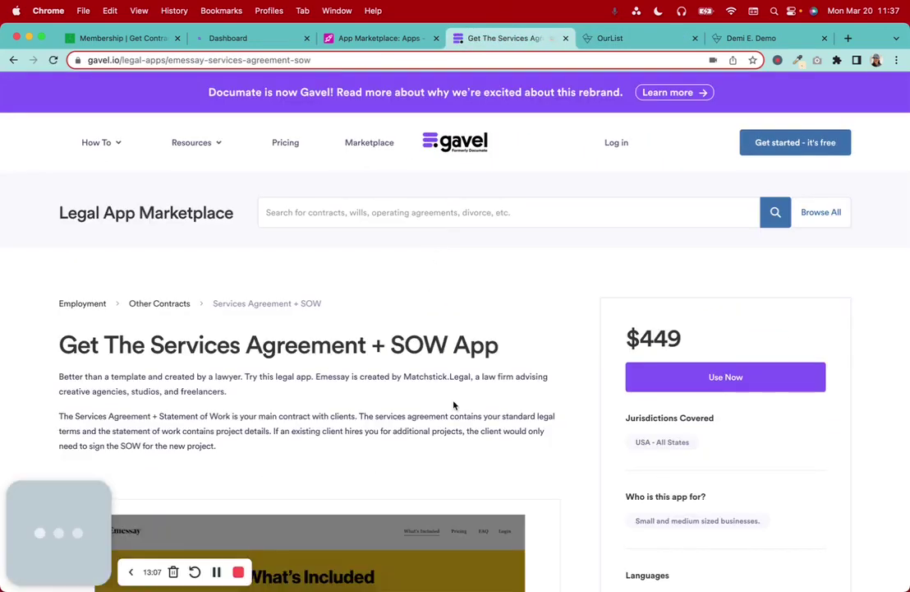
{"action": "scroll", "coordinate": [454, 404], "scroll_direction": "down", "scroll_amount": 4}
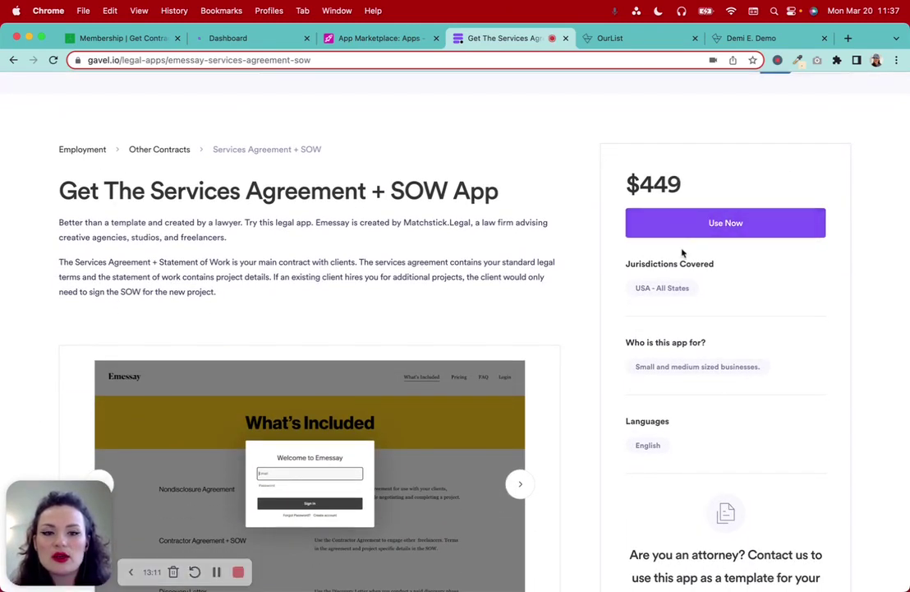
{"action": "scroll", "coordinate": [705, 279], "scroll_direction": "down", "scroll_amount": 1}
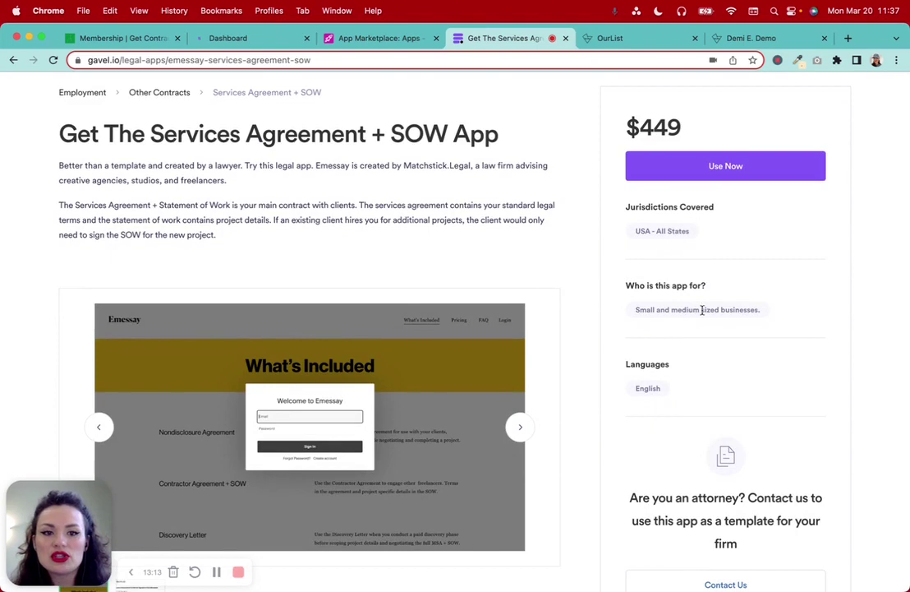
{"action": "scroll", "coordinate": [688, 476], "scroll_direction": "down", "scroll_amount": 5}
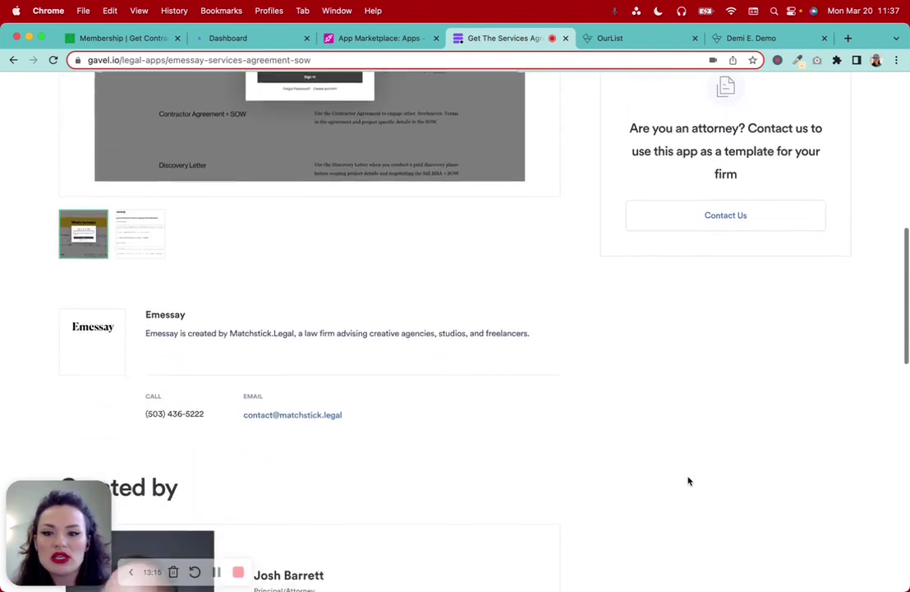
{"action": "scroll", "coordinate": [688, 481], "scroll_direction": "up", "scroll_amount": 4}
{"action": "scroll", "coordinate": [659, 171], "scroll_direction": "up", "scroll_amount": 2}
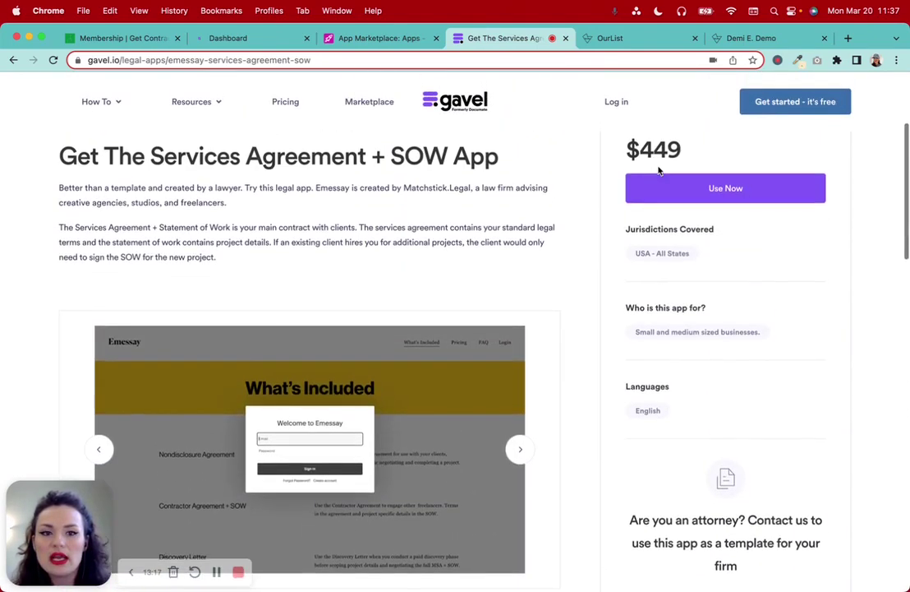
{"action": "scroll", "coordinate": [451, 315], "scroll_direction": "up", "scroll_amount": 4}
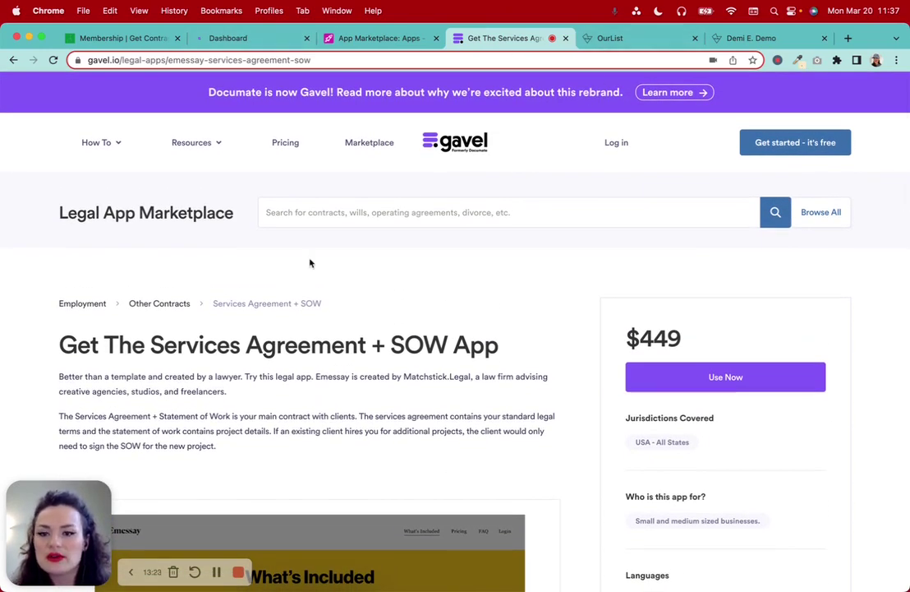
Glance at the Airtable table, then highlight the Services Agreement + SOW title and description
{"action": "left_click", "coordinate": [374, 38]}
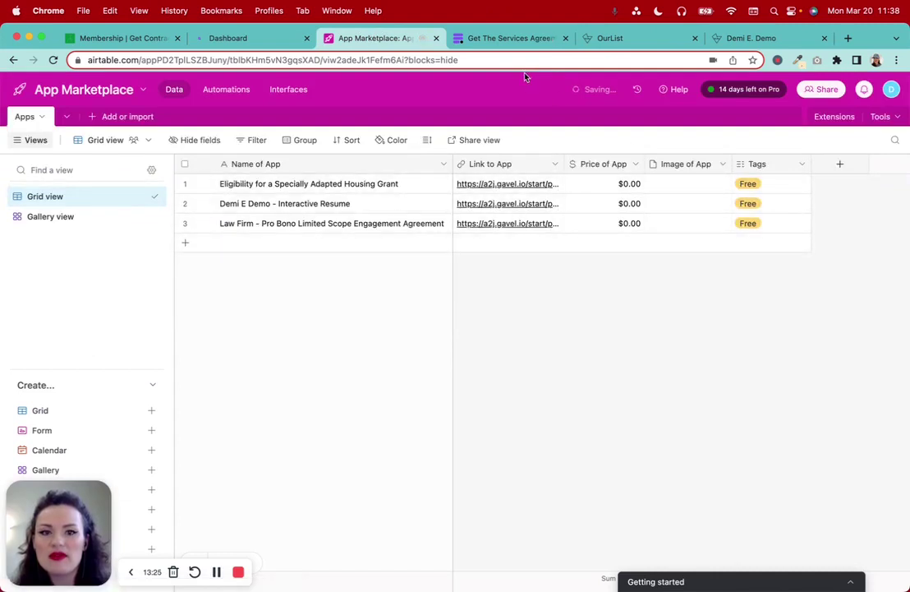
{"action": "left_click", "coordinate": [498, 38]}
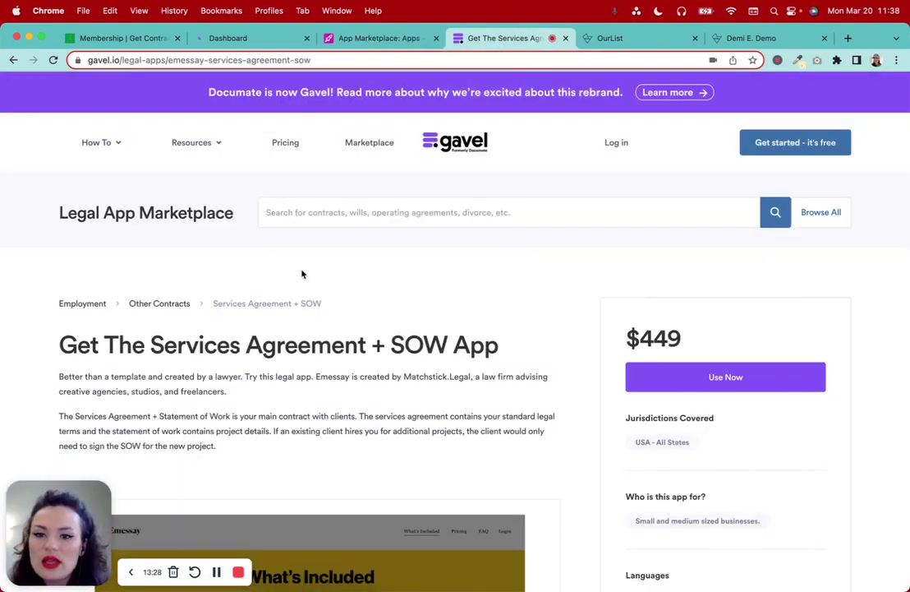
{"action": "scroll", "coordinate": [302, 274], "scroll_direction": "down", "scroll_amount": 5}
{"action": "scroll", "coordinate": [301, 272], "scroll_direction": "down", "scroll_amount": 1}
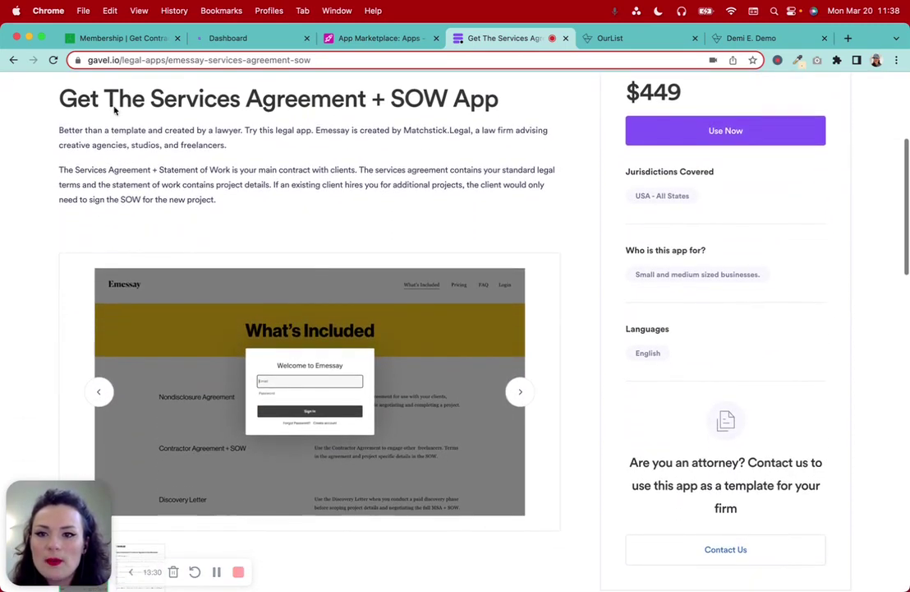
{"action": "left_click_drag", "start_coordinate": [53, 88], "coordinate": [516, 121]}
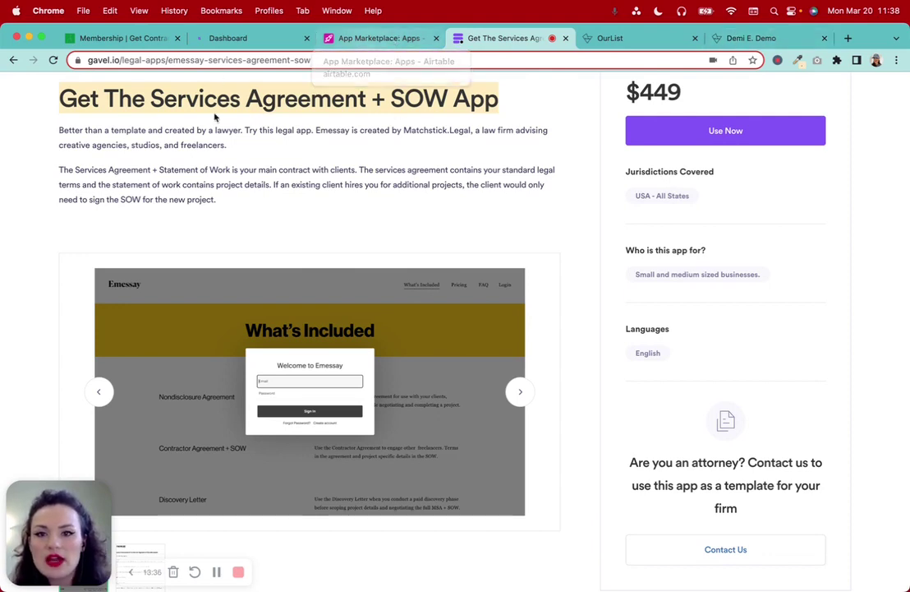
{"action": "left_click", "coordinate": [120, 127]}
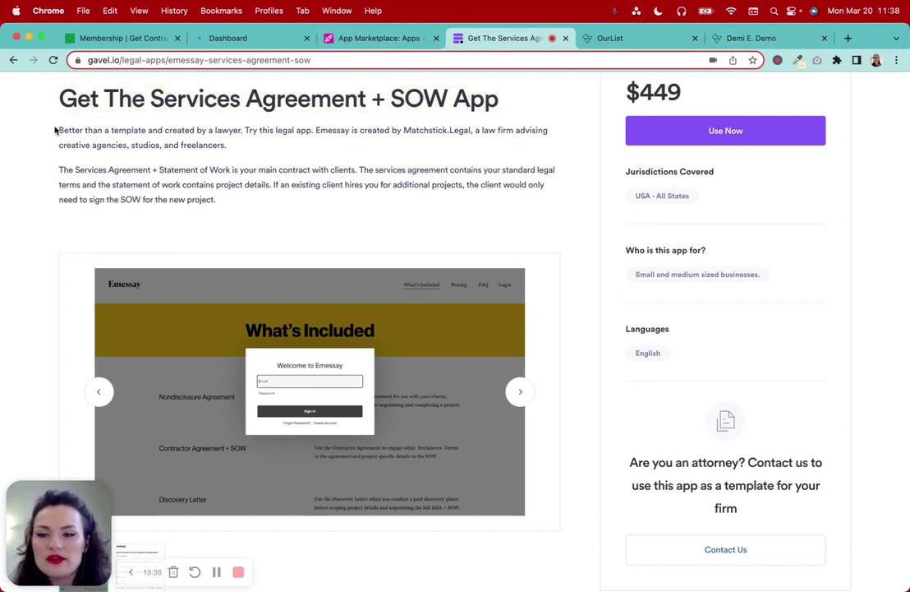
{"action": "left_click_drag", "start_coordinate": [49, 132], "coordinate": [316, 215]}
Review the rest of the Services Agreement + SOW listing, then switch to OurList's Atomic Habits page
{"action": "scroll", "coordinate": [341, 224], "scroll_direction": "down", "scroll_amount": 3}
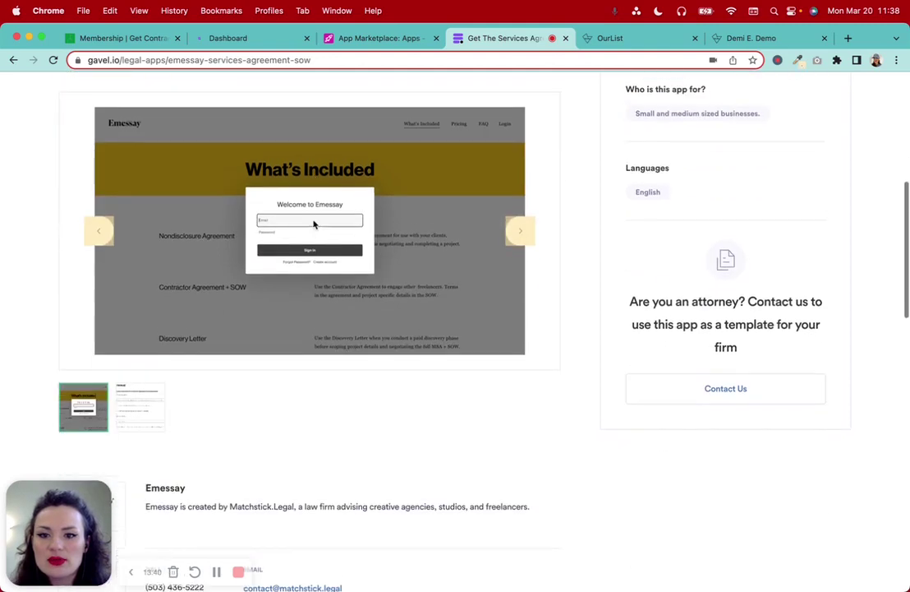
{"action": "scroll", "coordinate": [343, 534], "scroll_direction": "down", "scroll_amount": 6}
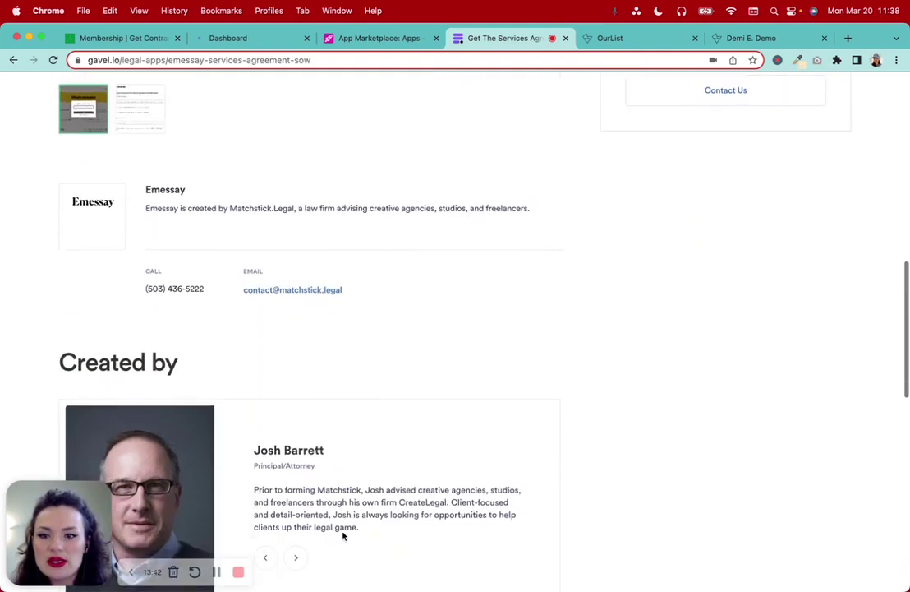
{"action": "scroll", "coordinate": [337, 395], "scroll_direction": "down", "scroll_amount": 1}
{"action": "scroll", "coordinate": [361, 435], "scroll_direction": "down", "scroll_amount": 1}
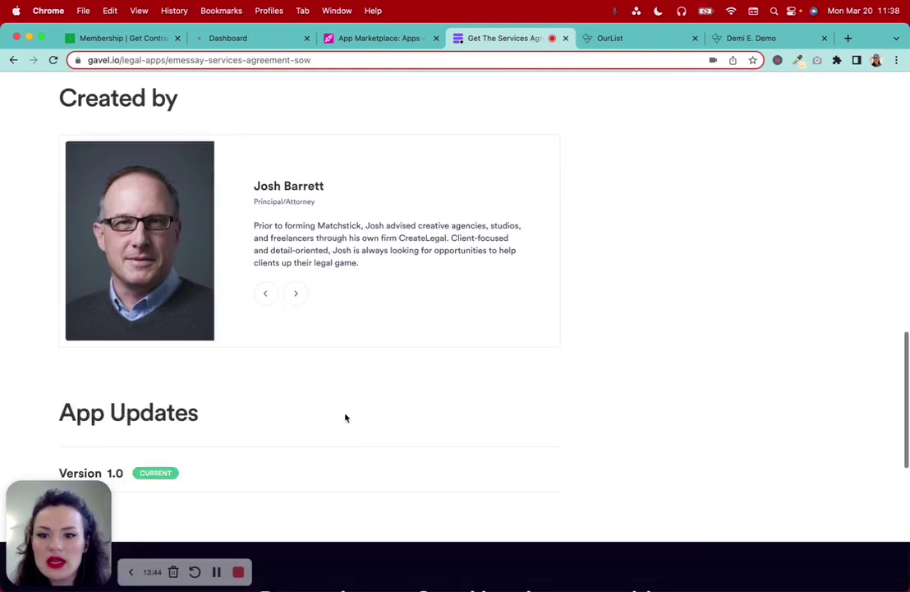
{"action": "scroll", "coordinate": [361, 394], "scroll_direction": "down", "scroll_amount": 1}
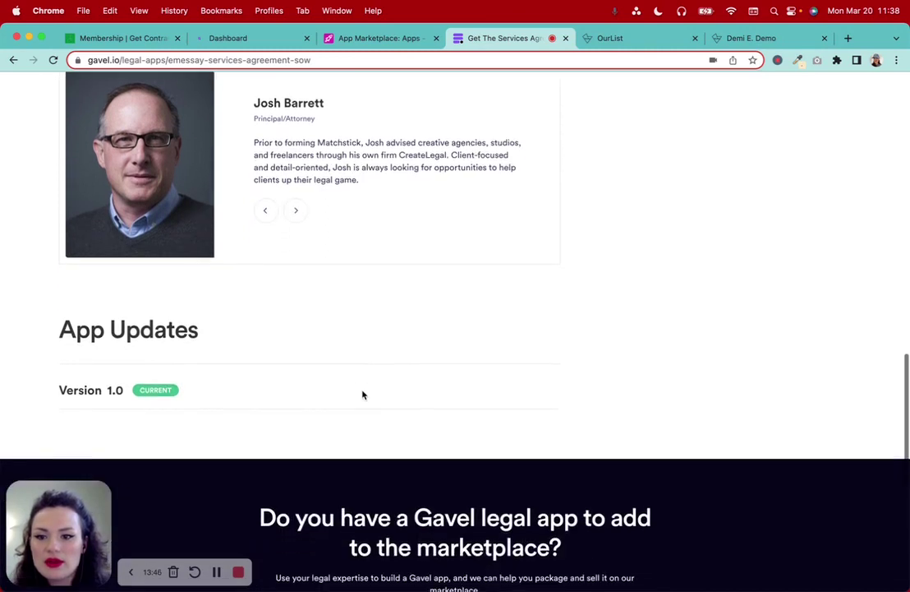
{"action": "scroll", "coordinate": [309, 260], "scroll_direction": "up", "scroll_amount": 1}
{"action": "scroll", "coordinate": [388, 333], "scroll_direction": "up", "scroll_amount": 1}
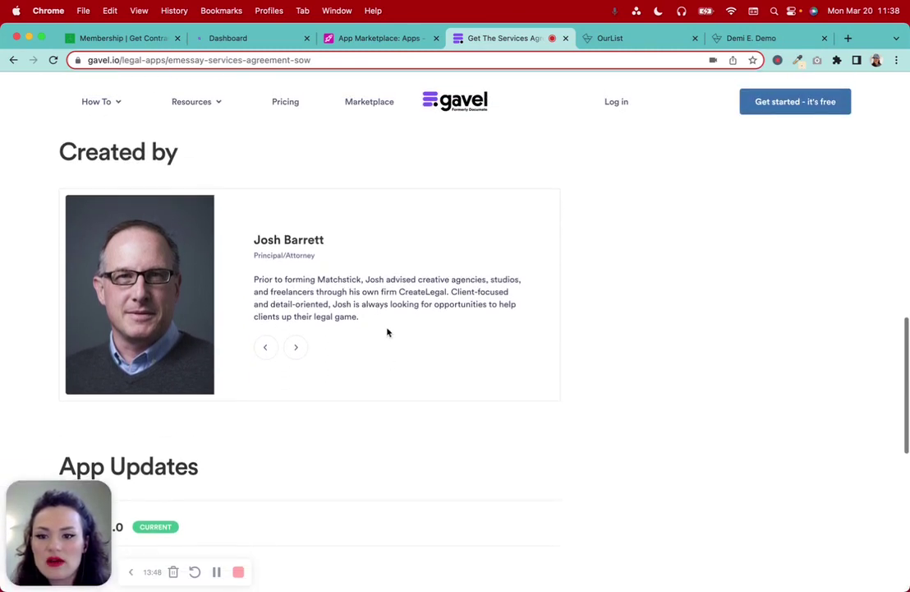
{"action": "scroll", "coordinate": [387, 333], "scroll_direction": "down", "scroll_amount": 2}
{"action": "scroll", "coordinate": [388, 333], "scroll_direction": "up", "scroll_amount": 3}
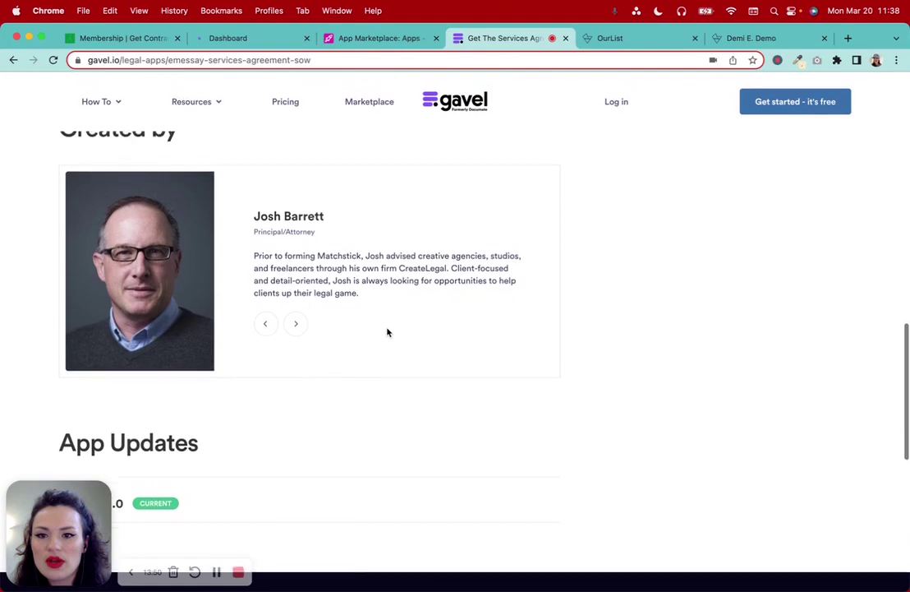
{"action": "scroll", "coordinate": [388, 332], "scroll_direction": "up", "scroll_amount": 7}
{"action": "scroll", "coordinate": [358, 350], "scroll_direction": "down", "scroll_amount": 5}
{"action": "scroll", "coordinate": [429, 284], "scroll_direction": "up", "scroll_amount": 3}
{"action": "left_click_drag", "start_coordinate": [161, 345], "coordinate": [284, 345]}
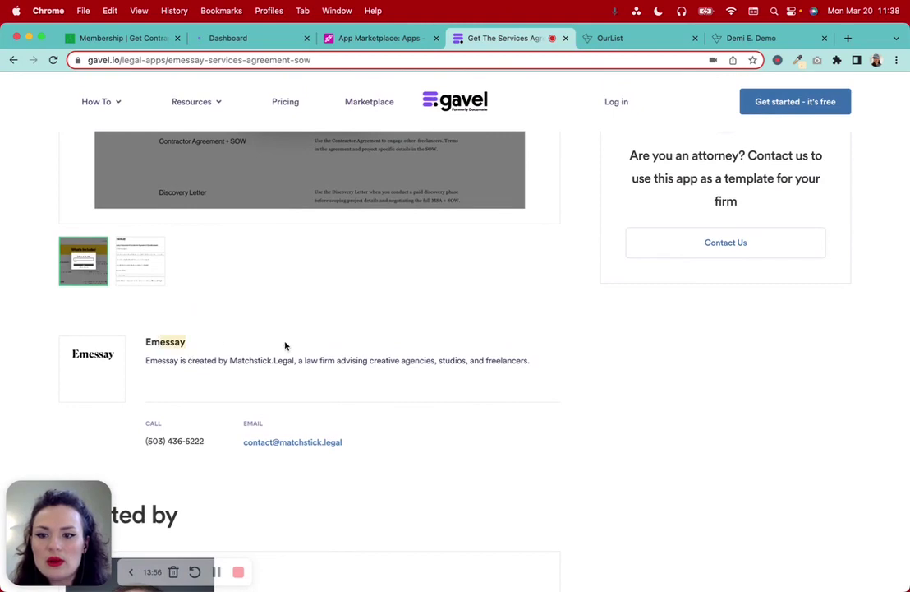
{"action": "scroll", "coordinate": [284, 345], "scroll_direction": "up", "scroll_amount": 10}
{"action": "scroll", "coordinate": [286, 346], "scroll_direction": "up", "scroll_amount": 3}
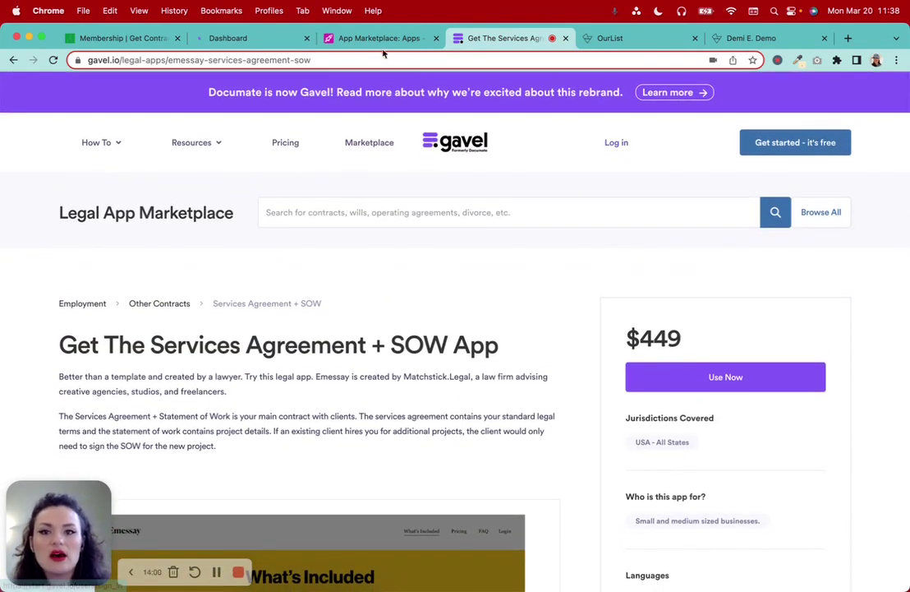
{"action": "left_click", "coordinate": [632, 38]}
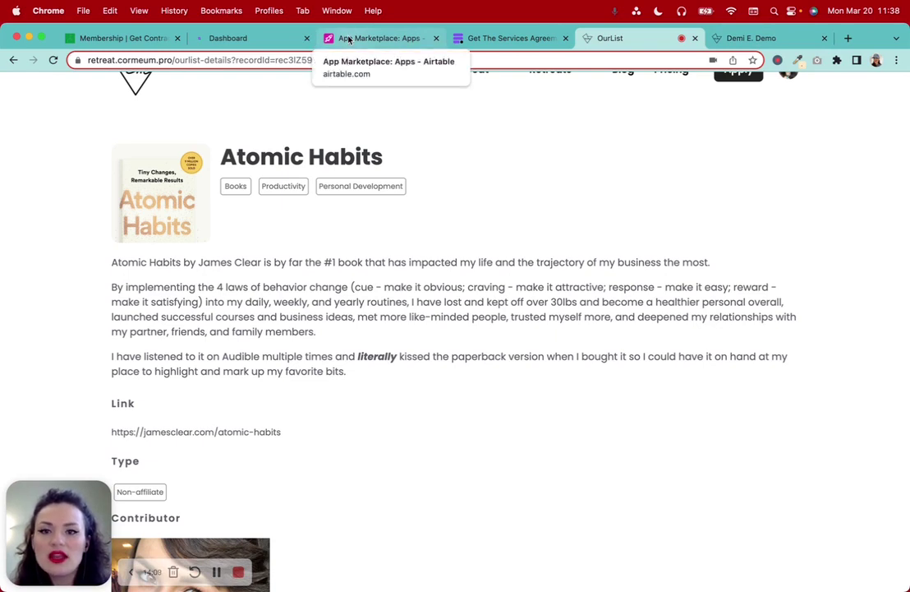
Highlight the Atomic Habits title and move the OurList tab next to the App Marketplace base
{"action": "left_click_drag", "start_coordinate": [222, 152], "coordinate": [436, 155]}
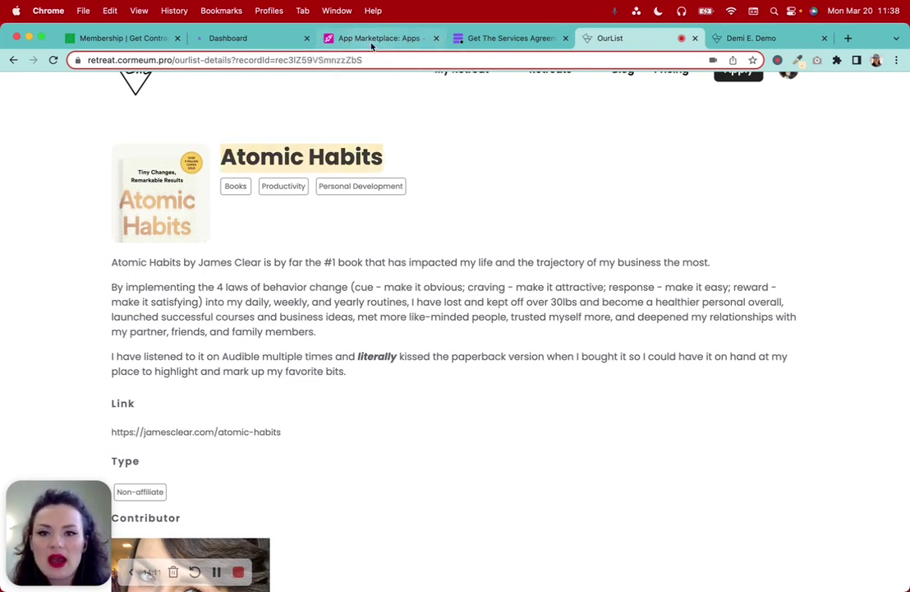
{"action": "left_click", "coordinate": [320, 37]}
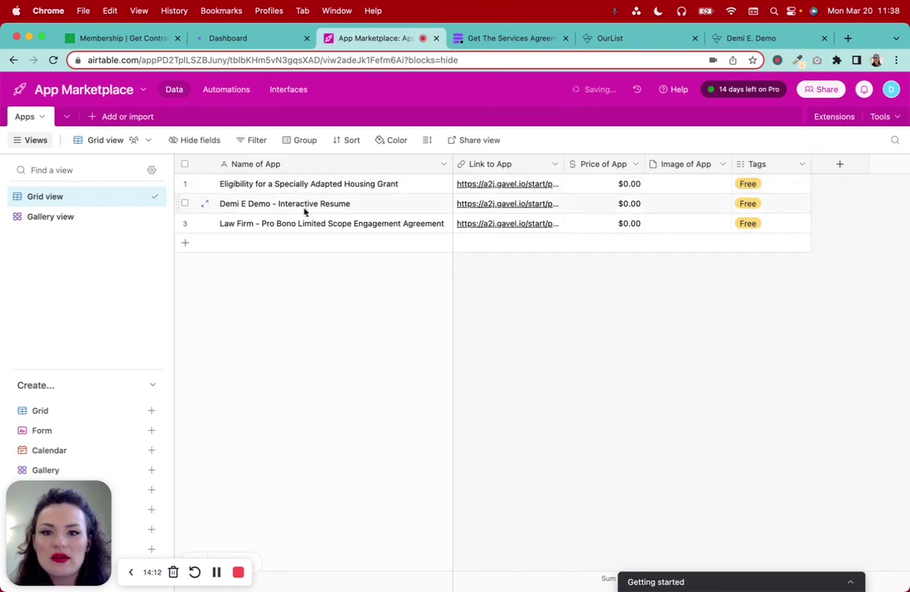
{"action": "left_click", "coordinate": [510, 37]}
{"action": "left_click_drag", "start_coordinate": [612, 38], "coordinate": [493, 38]}
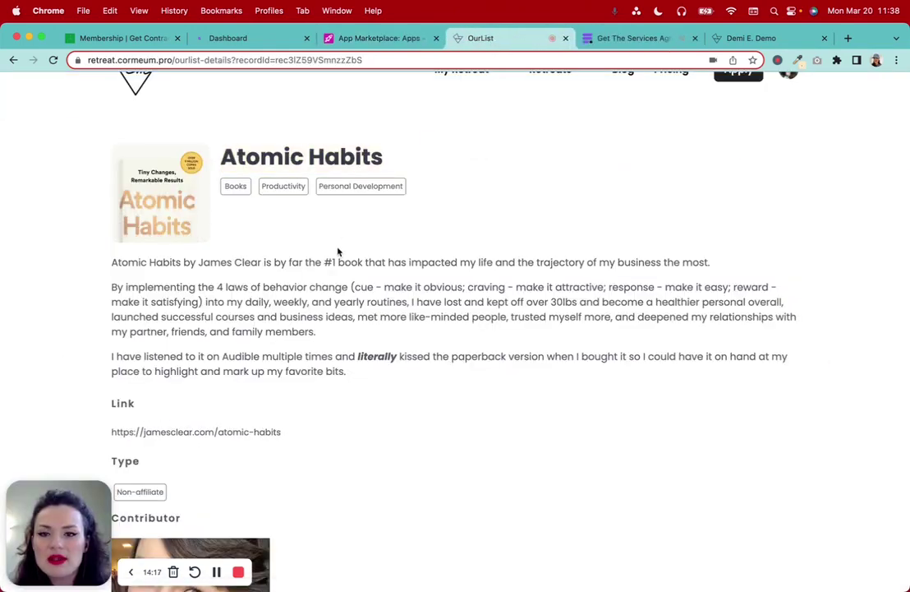
{"action": "left_click", "coordinate": [367, 39]}
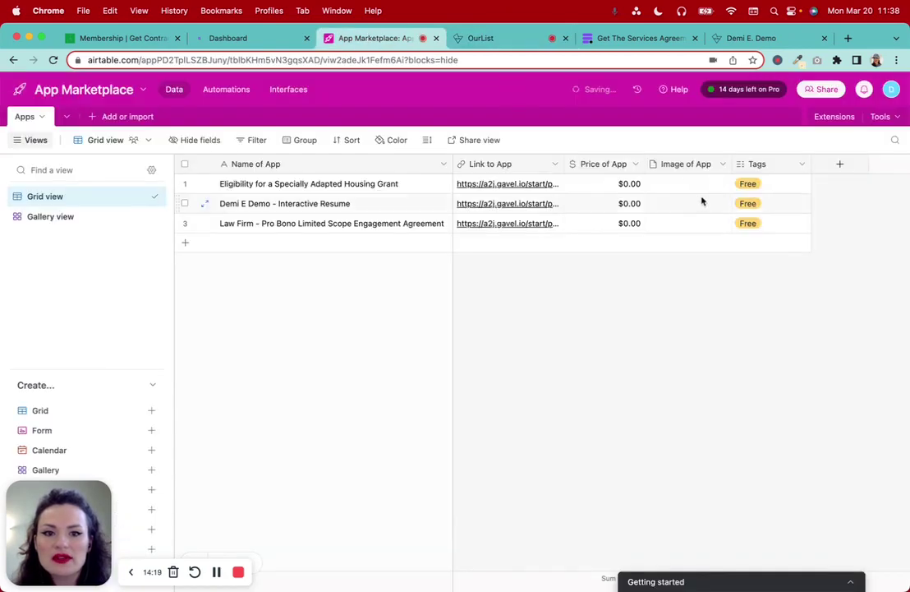
{"action": "left_click", "coordinate": [480, 40]}
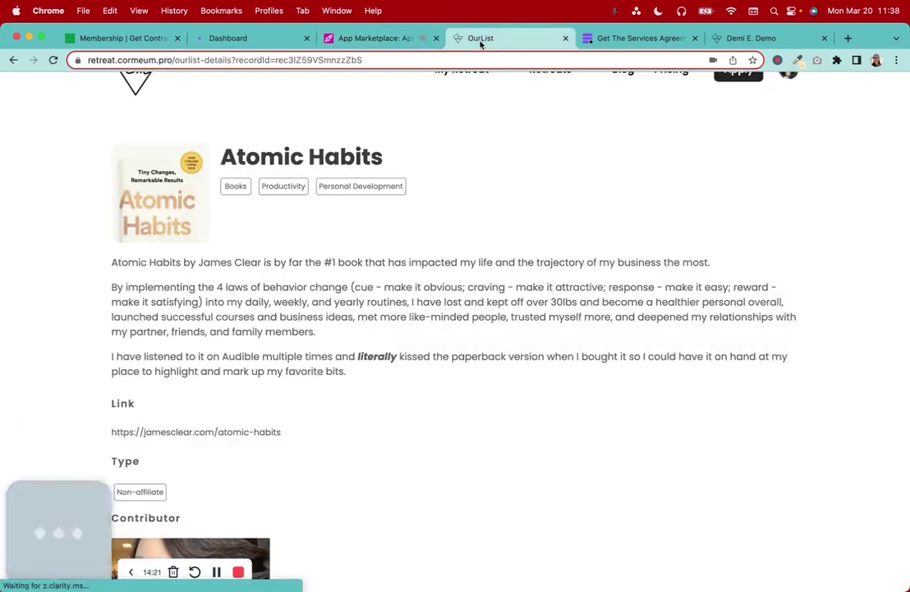
{"action": "scroll", "coordinate": [425, 279], "scroll_direction": "down", "scroll_amount": 3}
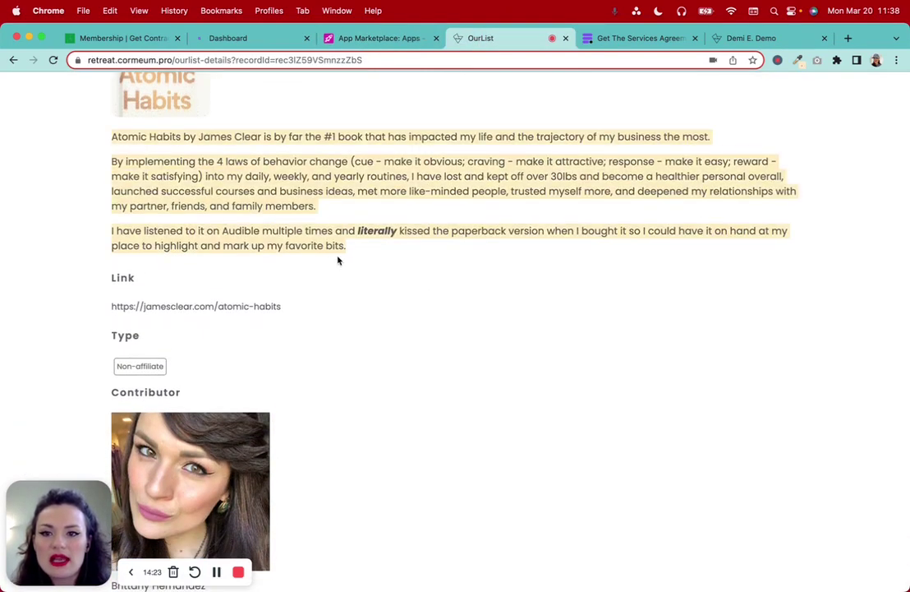
Start adding a new field to the Apps table, then glance back at the Atomic Habits page
{"action": "left_click", "coordinate": [364, 38]}
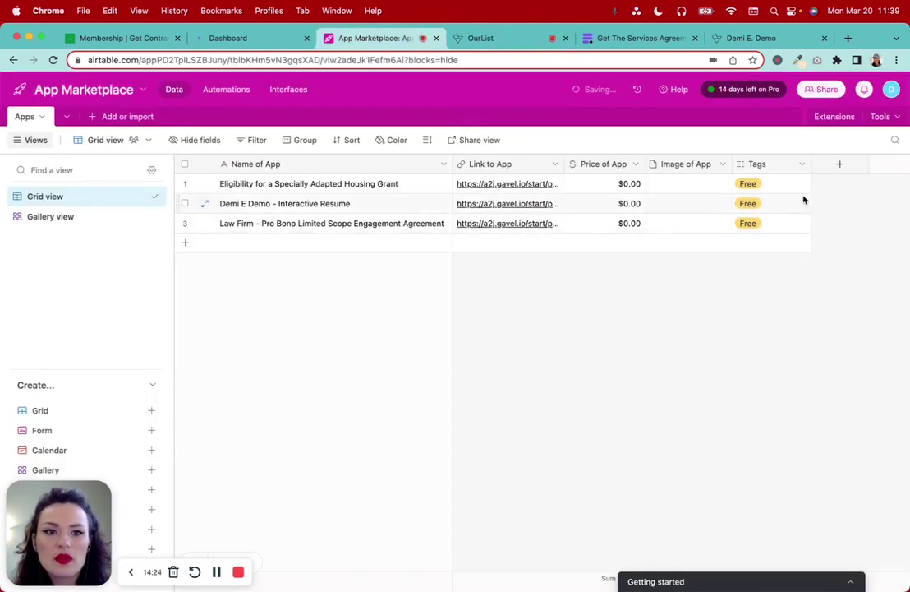
{"action": "left_click", "coordinate": [839, 164]}
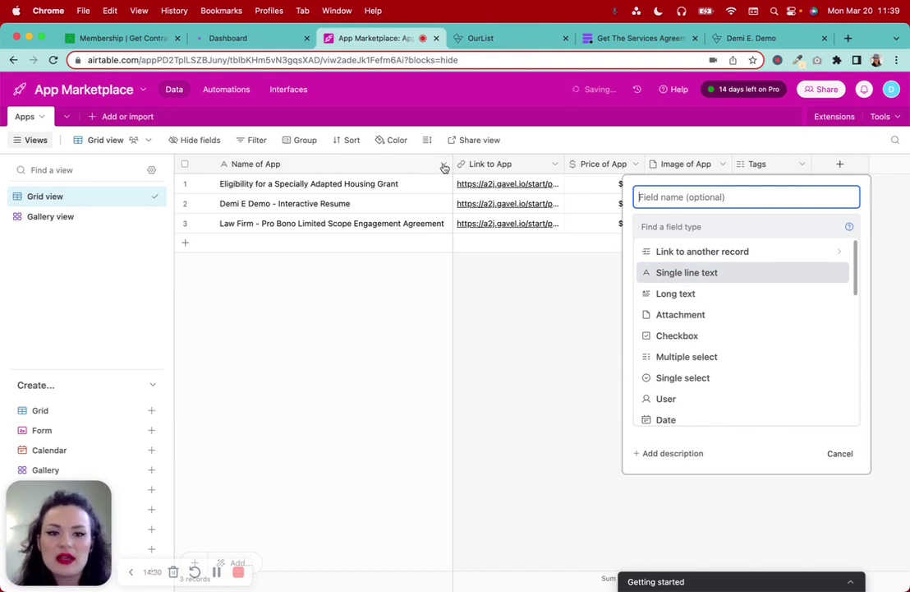
{"action": "left_click", "coordinate": [488, 40]}
{"action": "scroll", "coordinate": [199, 168], "scroll_direction": "up", "scroll_amount": 3}
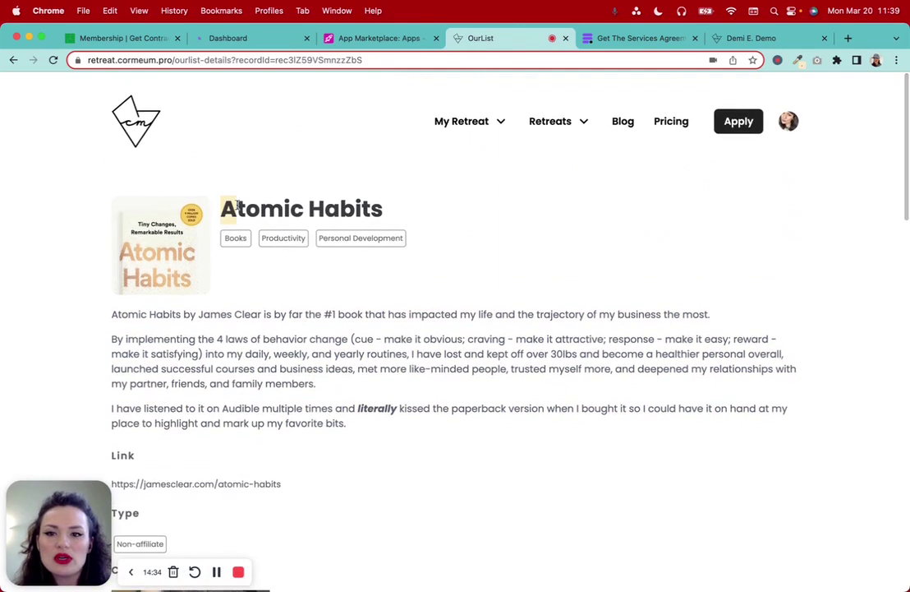
Make the new field Long text with rich text formatting on, and open its help article
{"action": "left_click", "coordinate": [375, 38]}
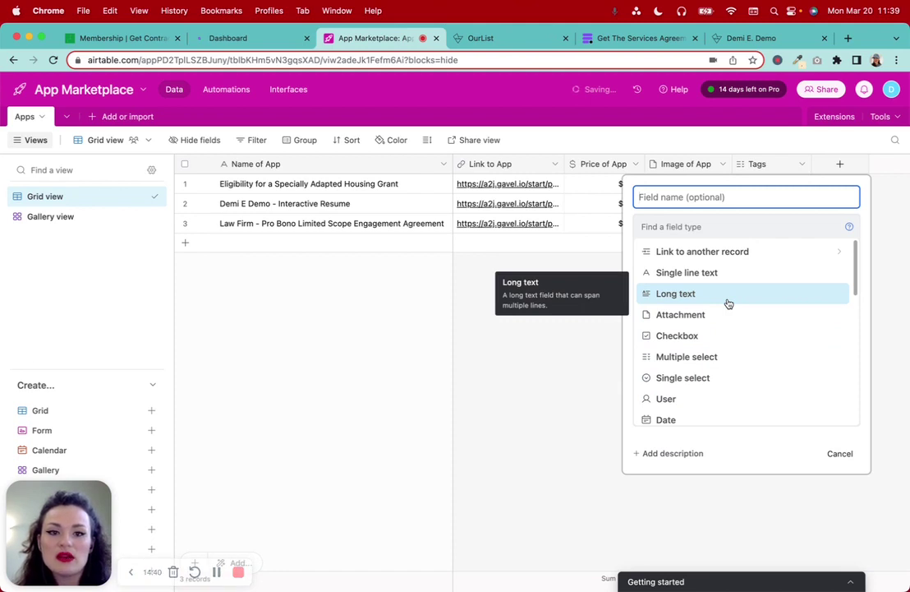
{"action": "left_click", "coordinate": [656, 295]}
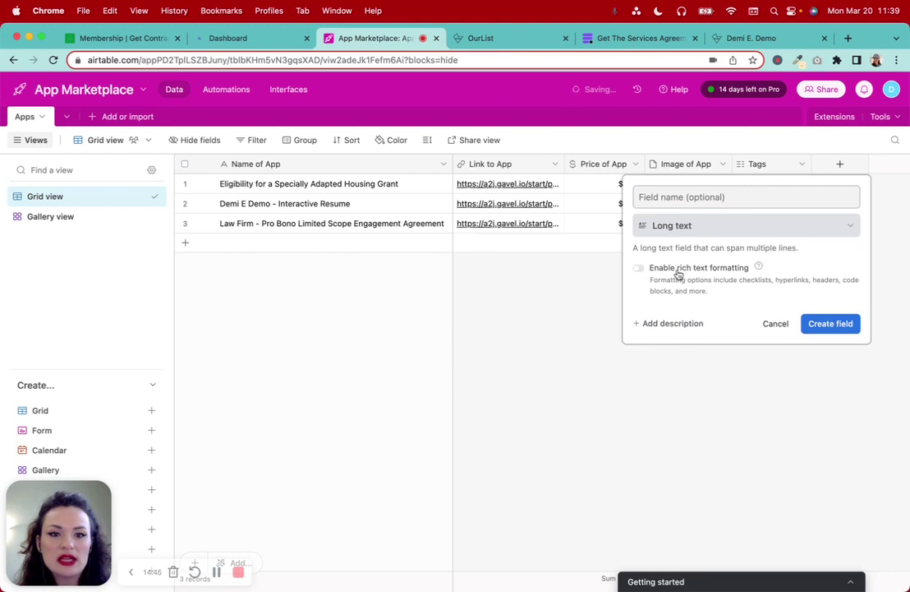
{"action": "left_click", "coordinate": [638, 268]}
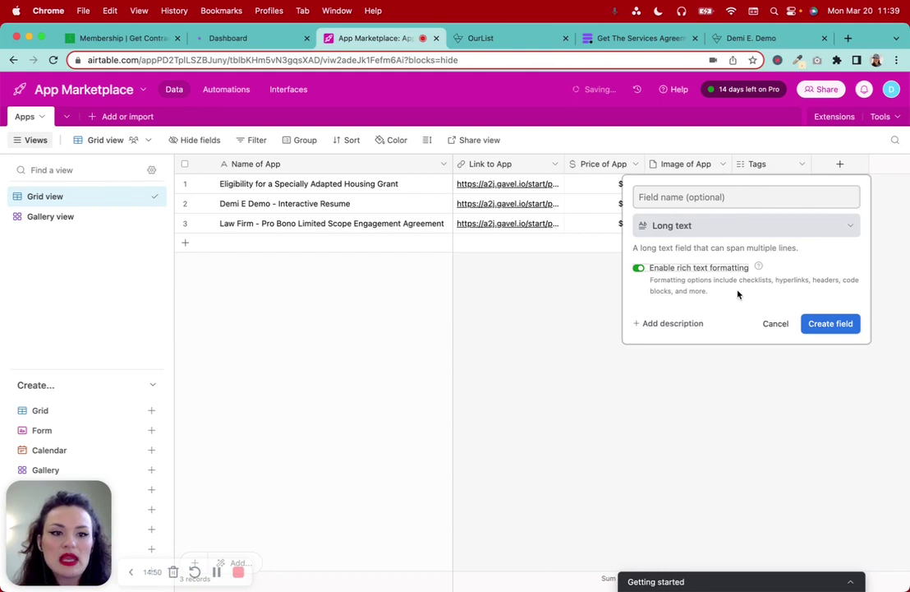
{"action": "left_click", "coordinate": [759, 267]}
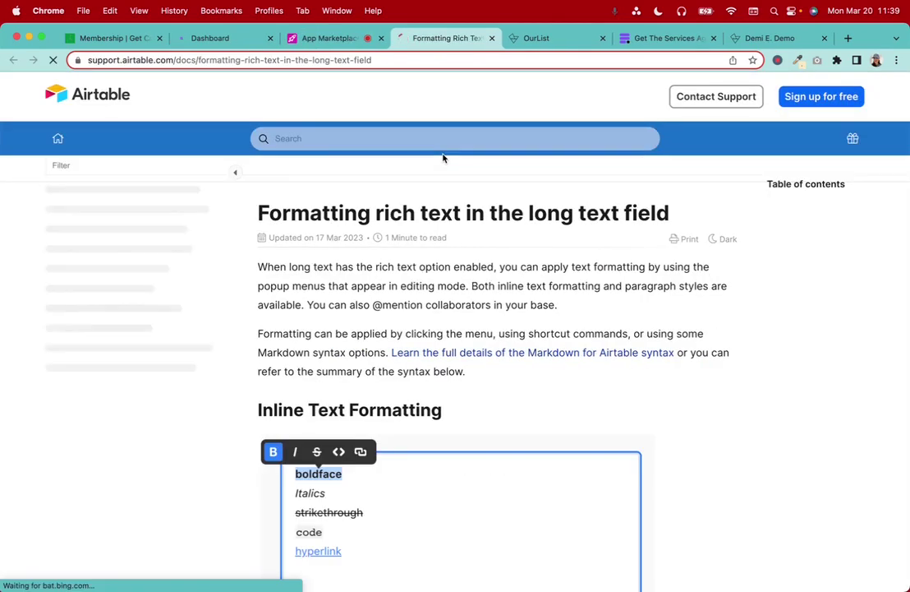
Read the Formatting rich text article, then return to the Long text field setup in App Marketplace
{"action": "scroll", "coordinate": [527, 431], "scroll_direction": "down", "scroll_amount": 3}
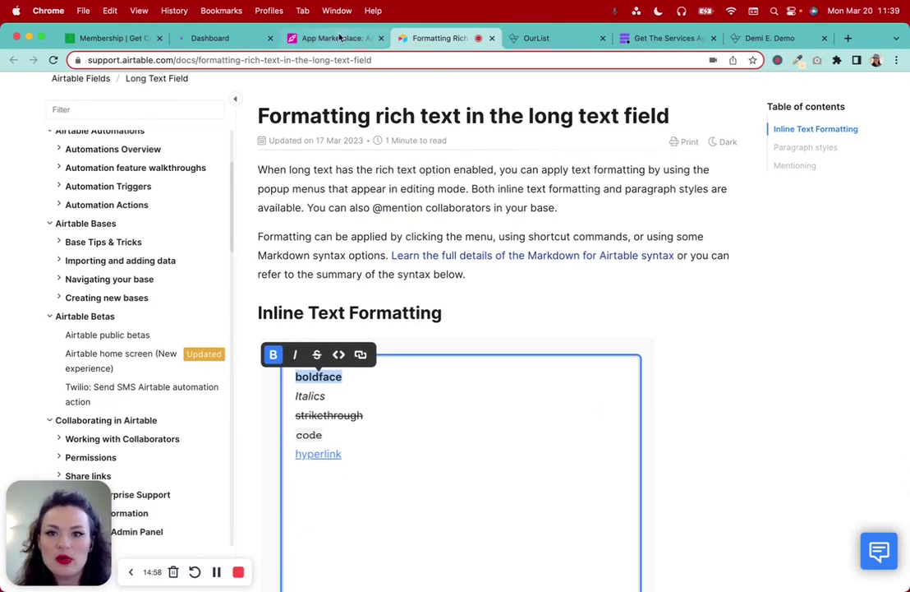
{"action": "scroll", "coordinate": [437, 250], "scroll_direction": "down", "scroll_amount": 5}
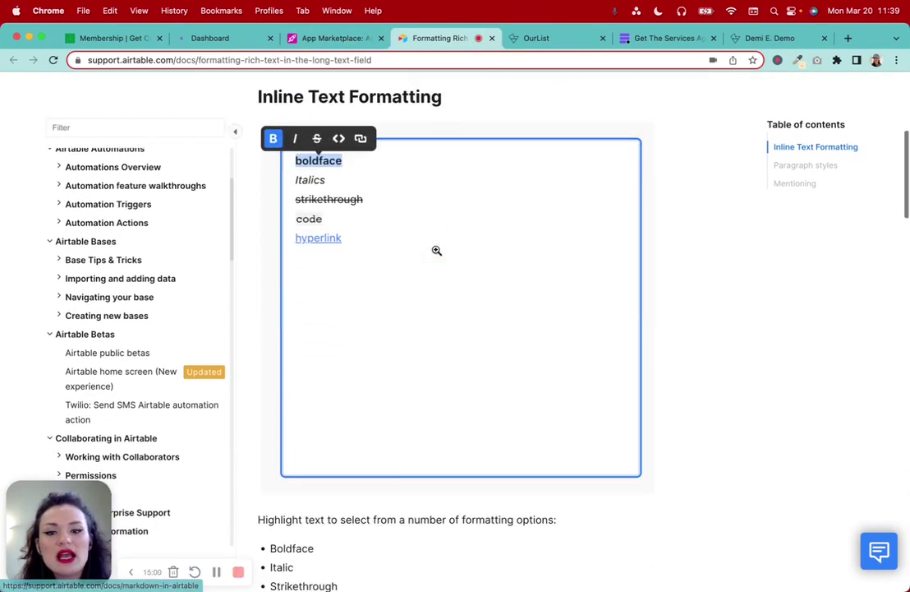
{"action": "scroll", "coordinate": [437, 251], "scroll_direction": "down", "scroll_amount": 4}
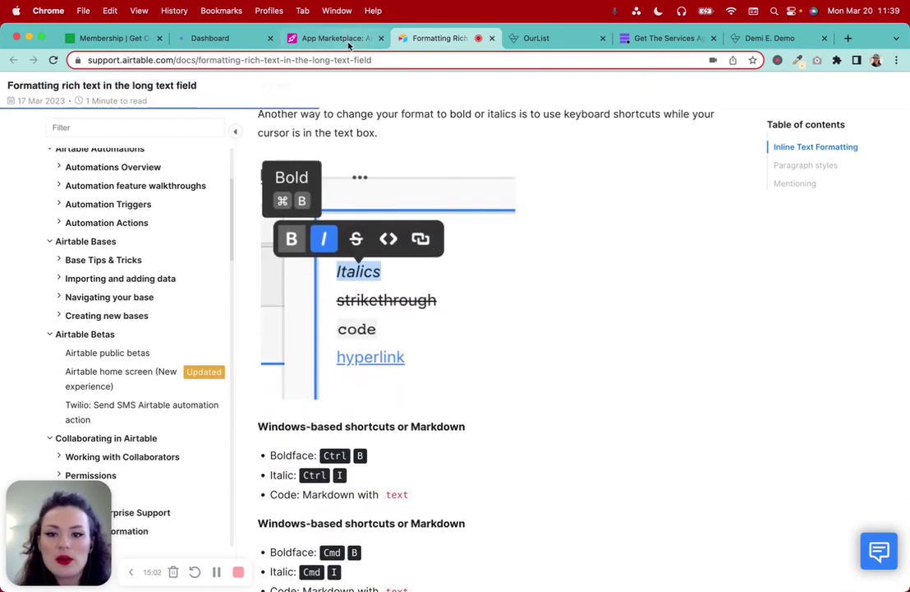
{"action": "left_click", "coordinate": [349, 46]}
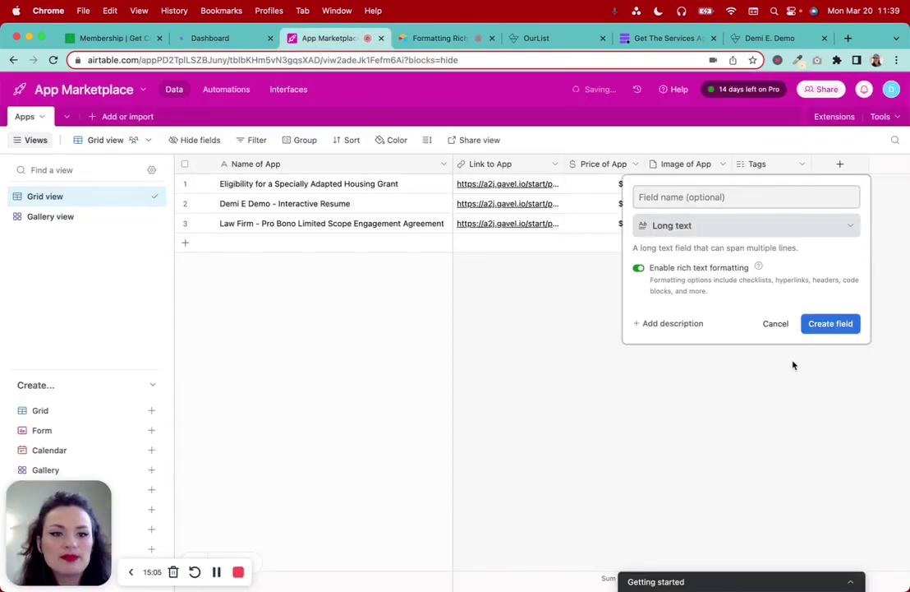
{"action": "left_click", "coordinate": [441, 38]}
{"action": "scroll", "coordinate": [403, 246], "scroll_direction": "up", "scroll_amount": 10}
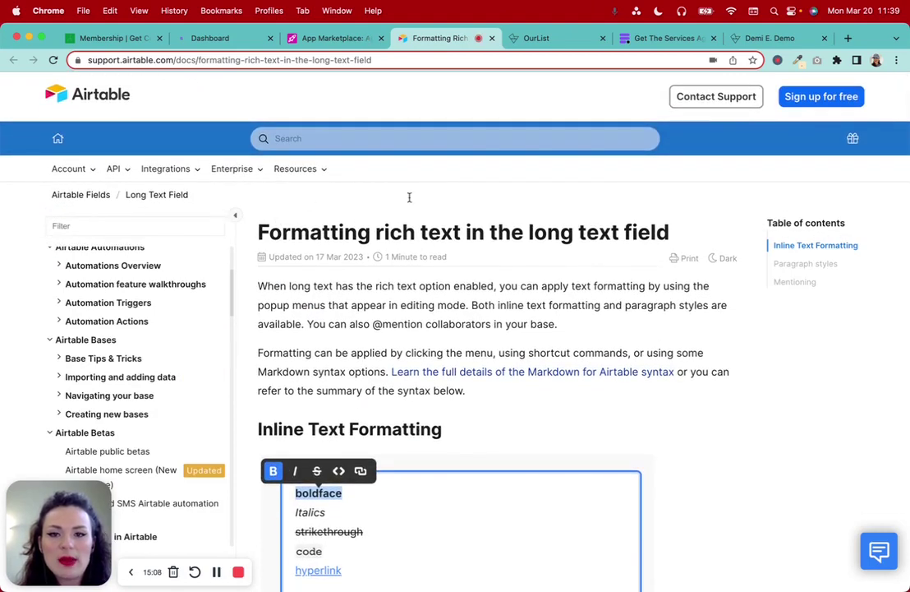
{"action": "left_click", "coordinate": [339, 46]}
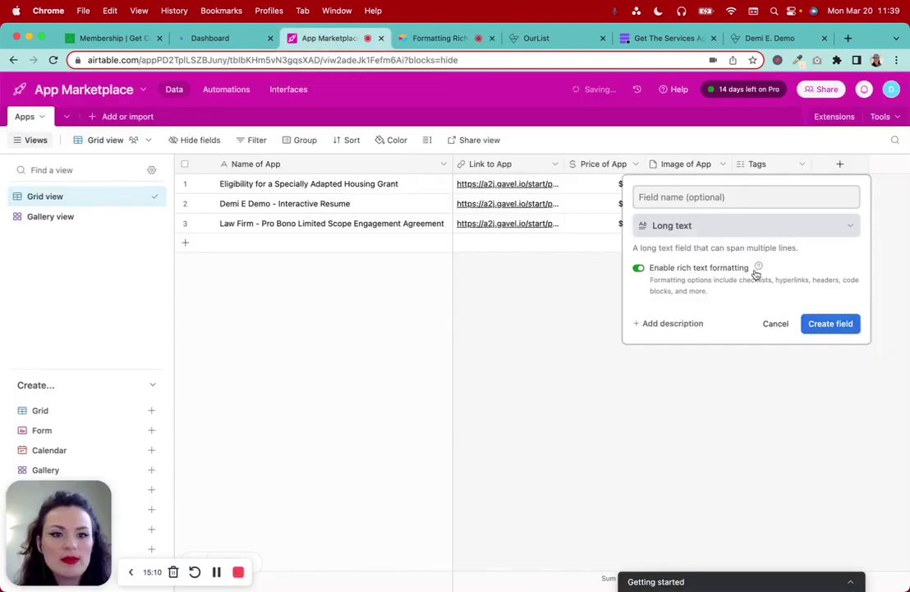
Name the new long text field 'App Description' and create it
{"action": "left_click", "coordinate": [692, 198]}
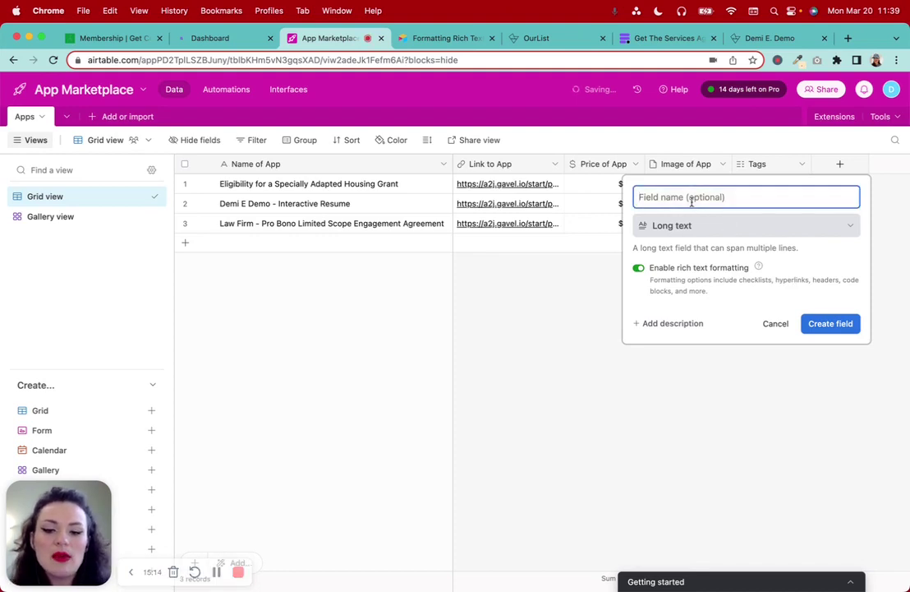
{"action": "type", "text": "App D"}
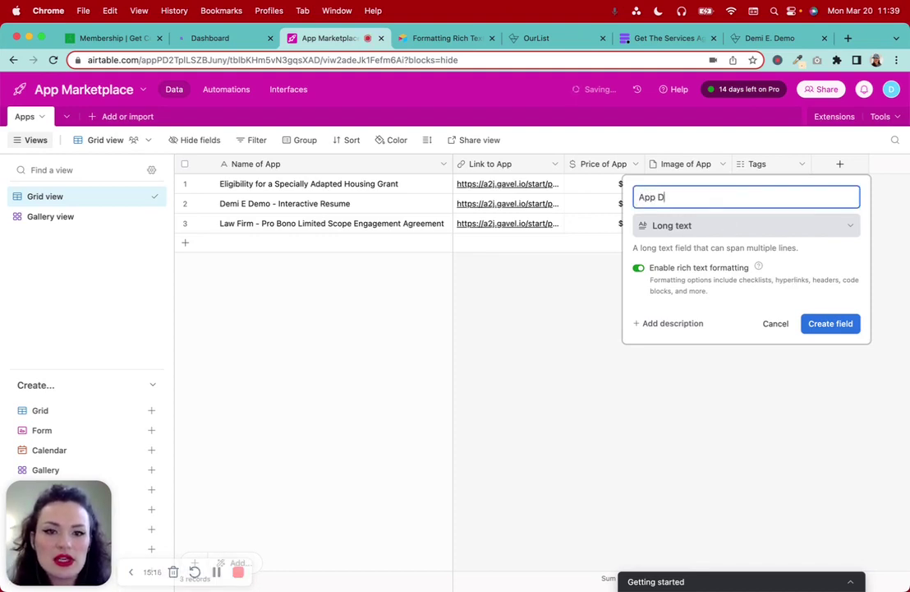
{"action": "type", "text": "escription"}
{"action": "left_click", "coordinate": [830, 323]}
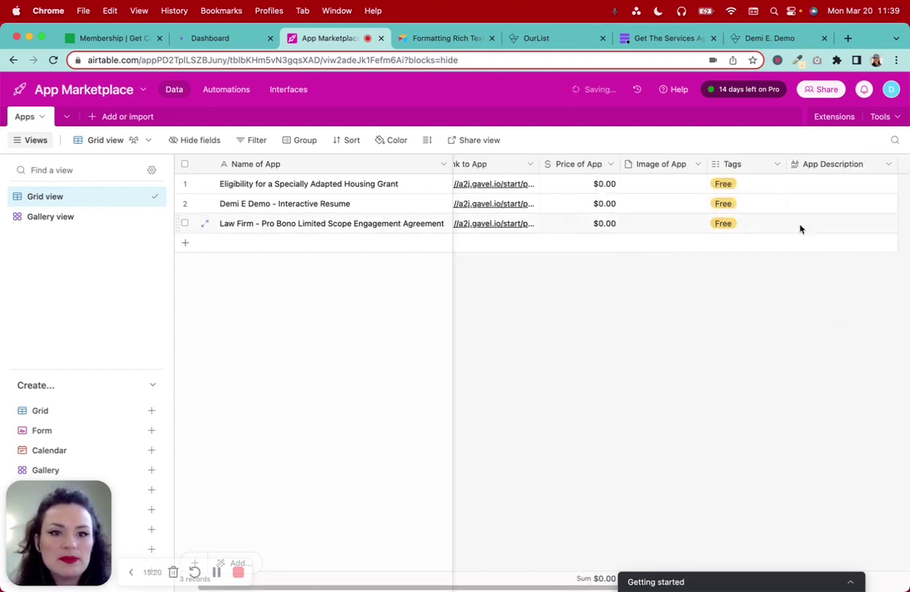
{"action": "scroll", "coordinate": [889, 205], "scroll_direction": "right", "scroll_amount": 2}
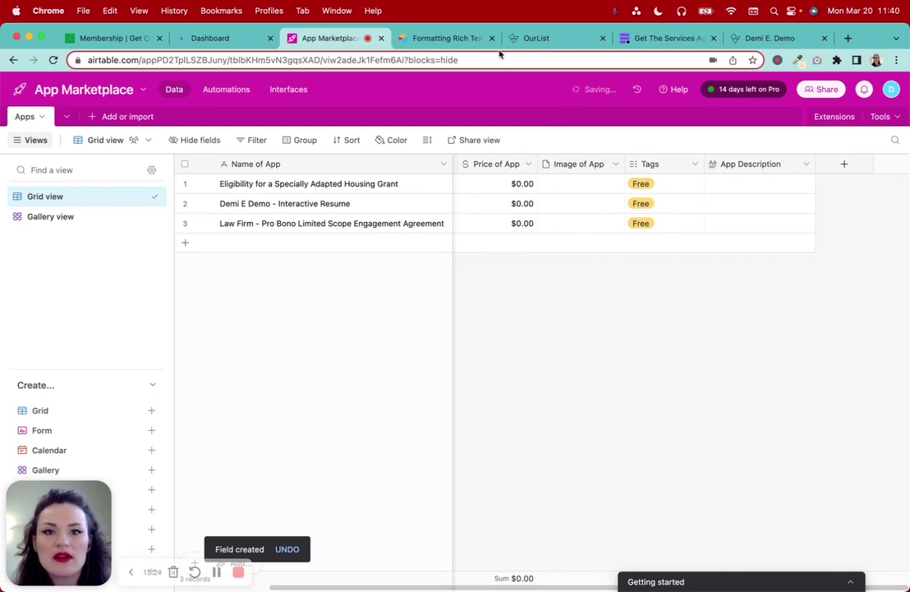
Review and highlight text on OurList's Atomic Habits entry
{"action": "left_click", "coordinate": [534, 39]}
{"action": "scroll", "coordinate": [279, 395], "scroll_direction": "down", "scroll_amount": 2}
{"action": "scroll", "coordinate": [295, 423], "scroll_direction": "down", "scroll_amount": 2}
{"action": "left_click_drag", "start_coordinate": [239, 150], "coordinate": [299, 281]}
{"action": "scroll", "coordinate": [299, 281], "scroll_direction": "down", "scroll_amount": 5}
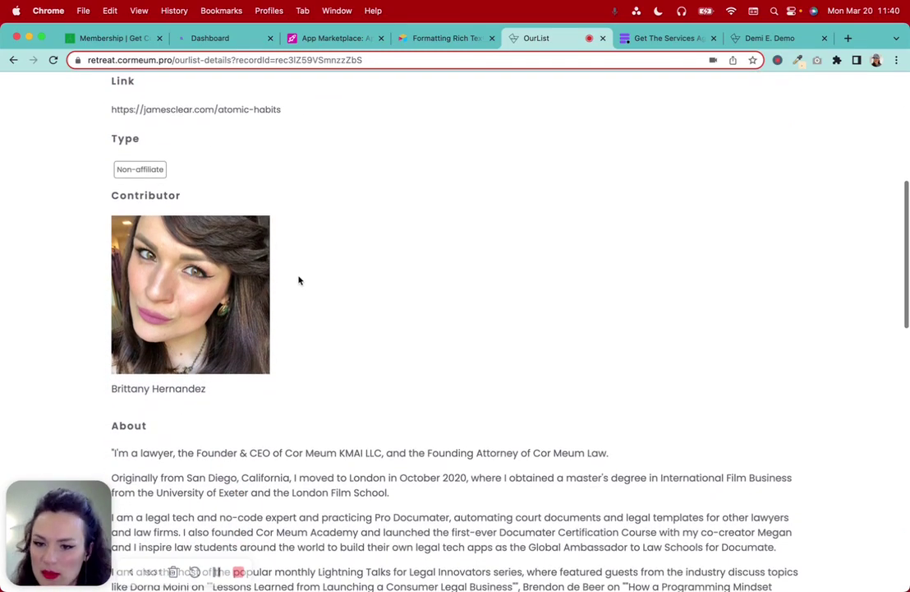
Scroll the Atomic Habits entry down to its Posted date and back, then return to the Apps grid
{"action": "scroll", "coordinate": [299, 280], "scroll_direction": "down", "scroll_amount": 11}
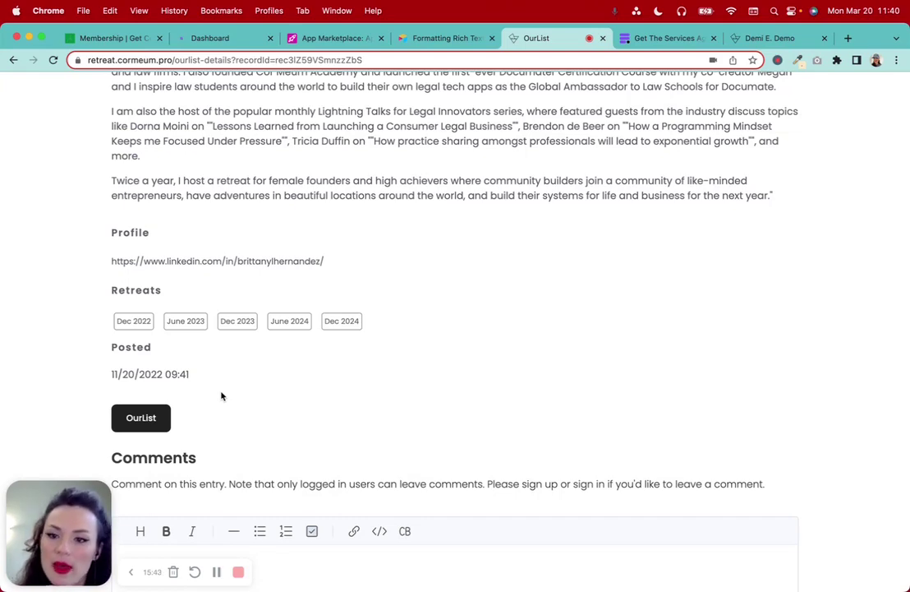
{"action": "scroll", "coordinate": [221, 396], "scroll_direction": "up", "scroll_amount": 12}
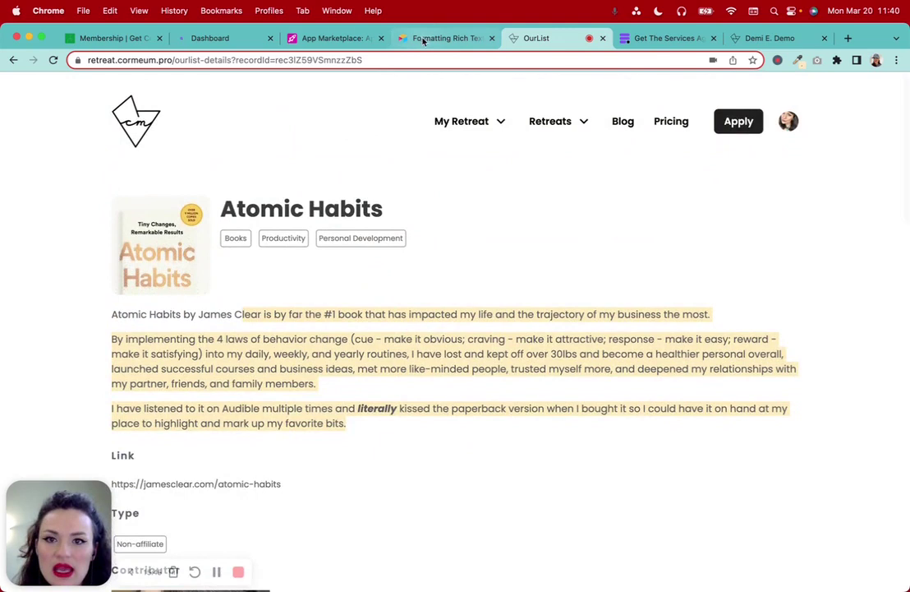
{"action": "left_click", "coordinate": [335, 38]}
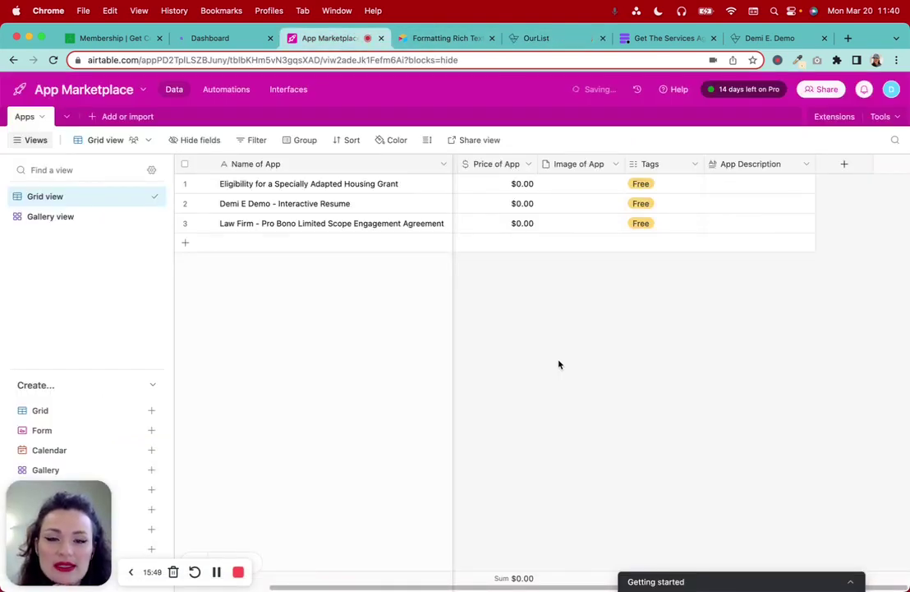
Add a date field named 'Posted Date' using the Friendly date format
{"action": "left_click", "coordinate": [844, 162]}
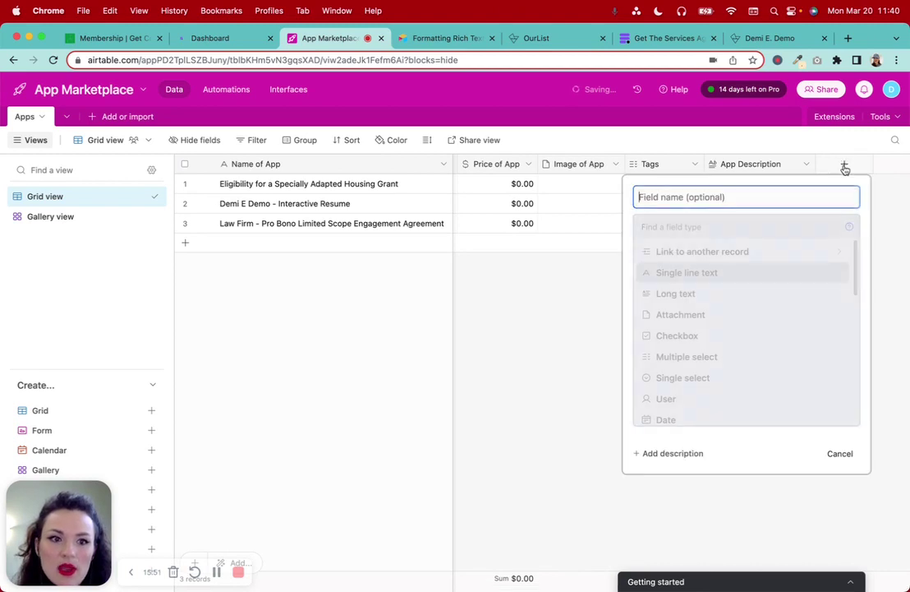
{"action": "scroll", "coordinate": [715, 371], "scroll_direction": "down", "scroll_amount": 1}
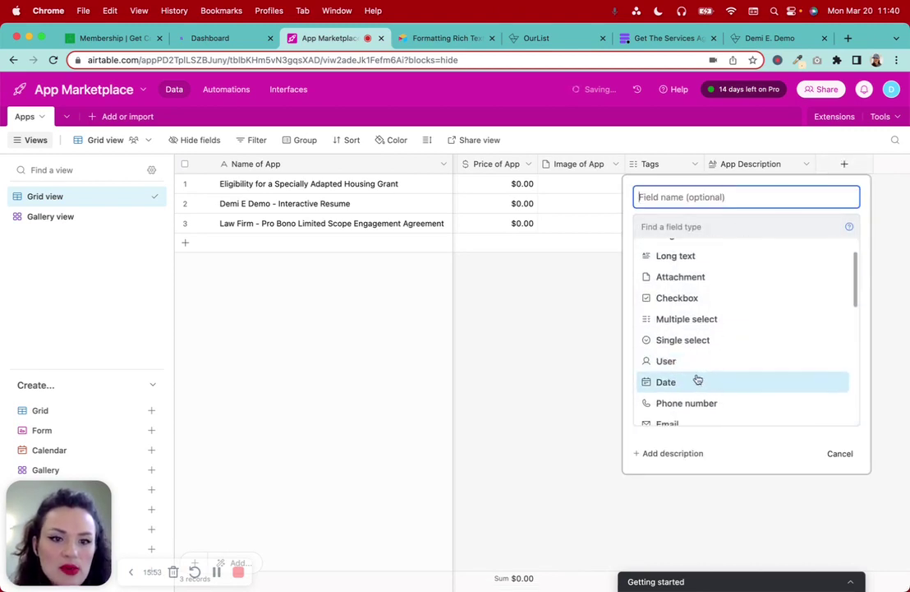
{"action": "left_click", "coordinate": [696, 382]}
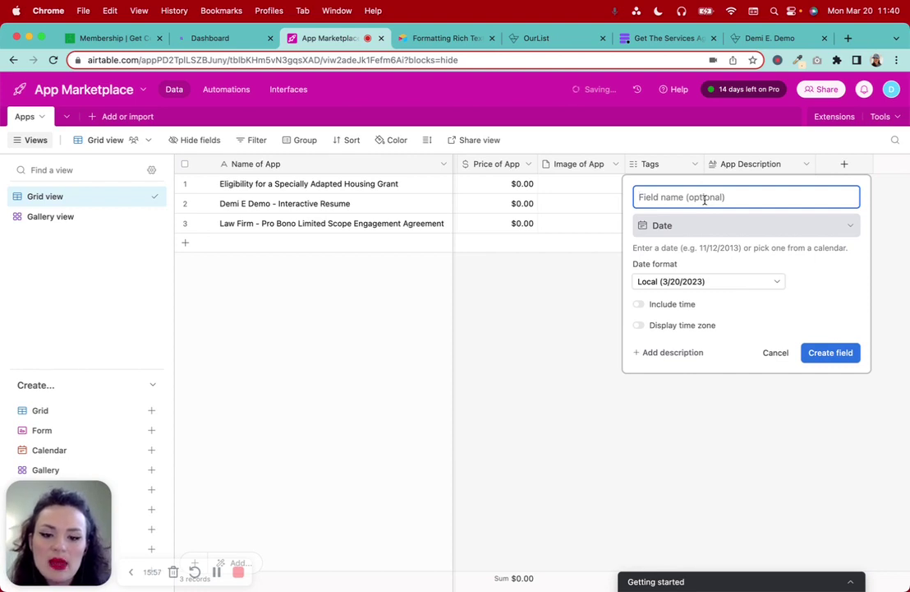
{"action": "type", "text": "Posted Date"}
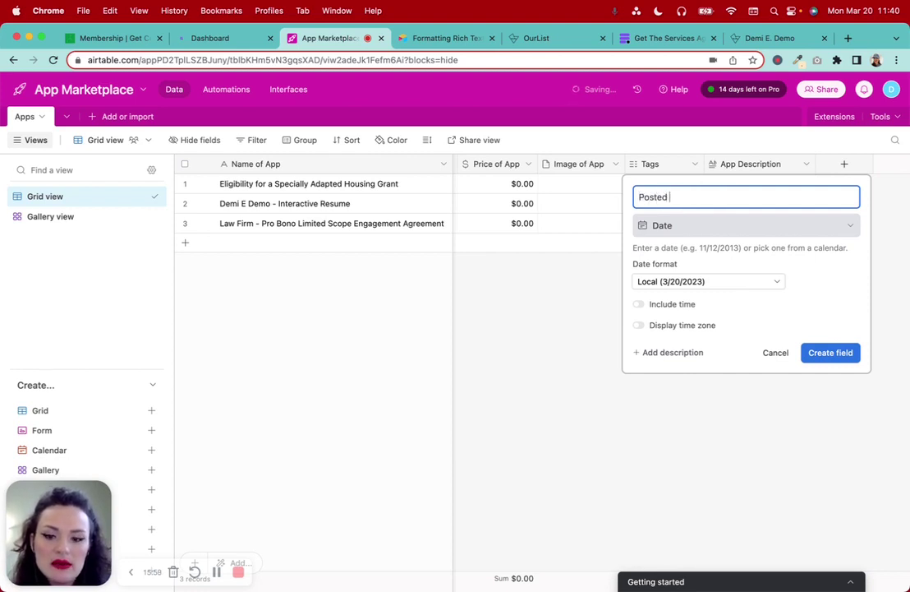
{"action": "left_click", "coordinate": [760, 283]}
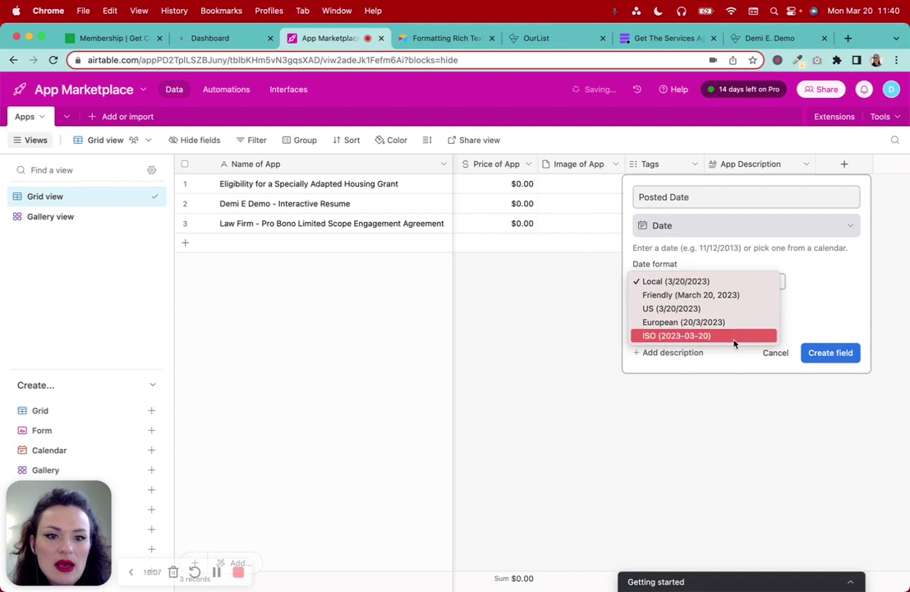
{"action": "left_click", "coordinate": [730, 297]}
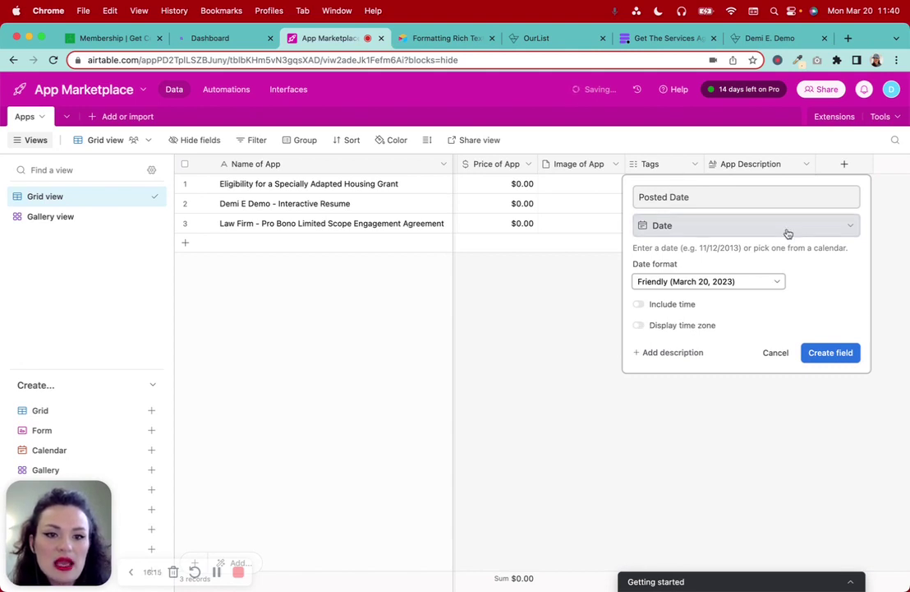
{"action": "left_click", "coordinate": [830, 353]}
Move the Posted Date column beside Name of App, then bring up the Demi E. Demo site
{"action": "scroll", "coordinate": [719, 325], "scroll_direction": "left", "scroll_amount": 1}
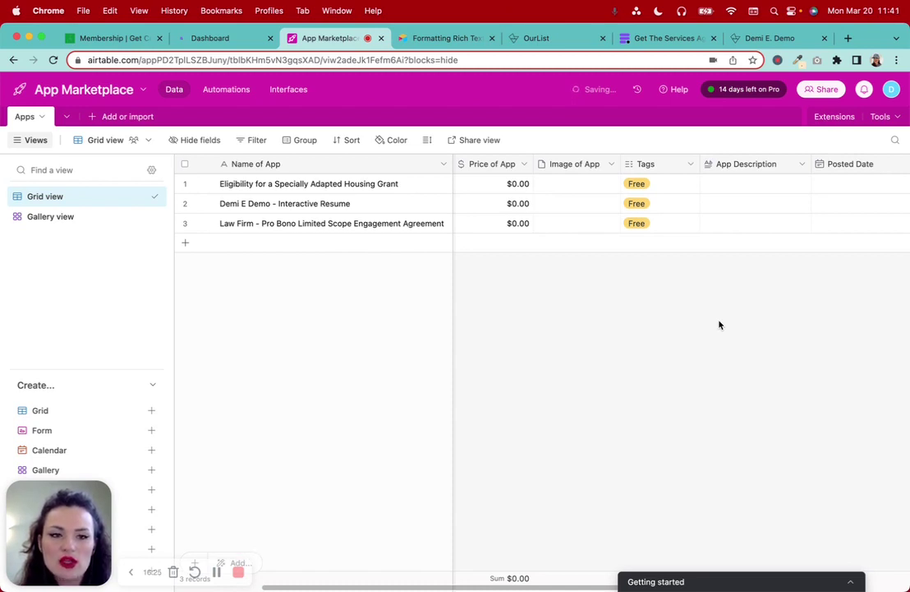
{"action": "scroll", "coordinate": [845, 213], "scroll_direction": "right", "scroll_amount": 5}
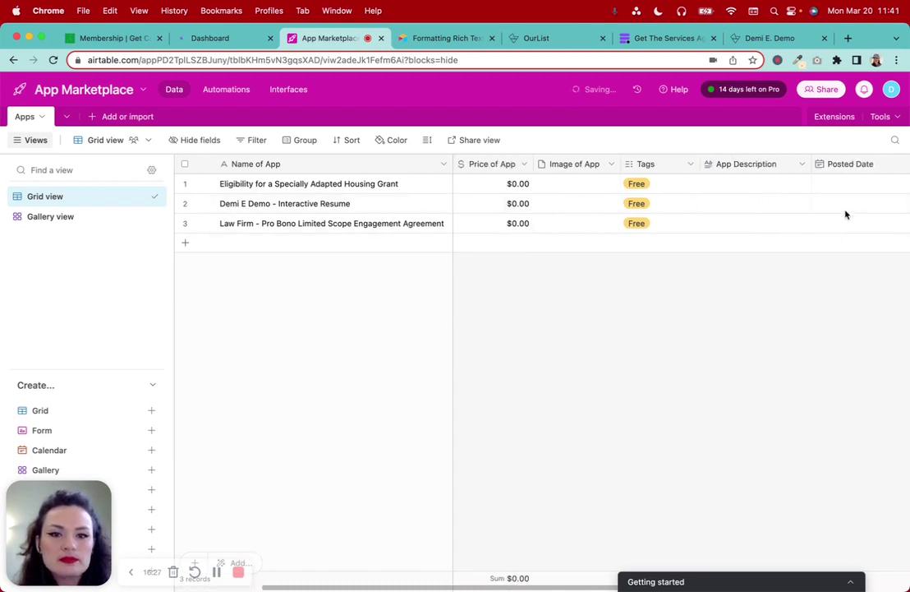
{"action": "left_click", "coordinate": [753, 165]}
{"action": "left_click_drag", "start_coordinate": [765, 164], "coordinate": [452, 166]}
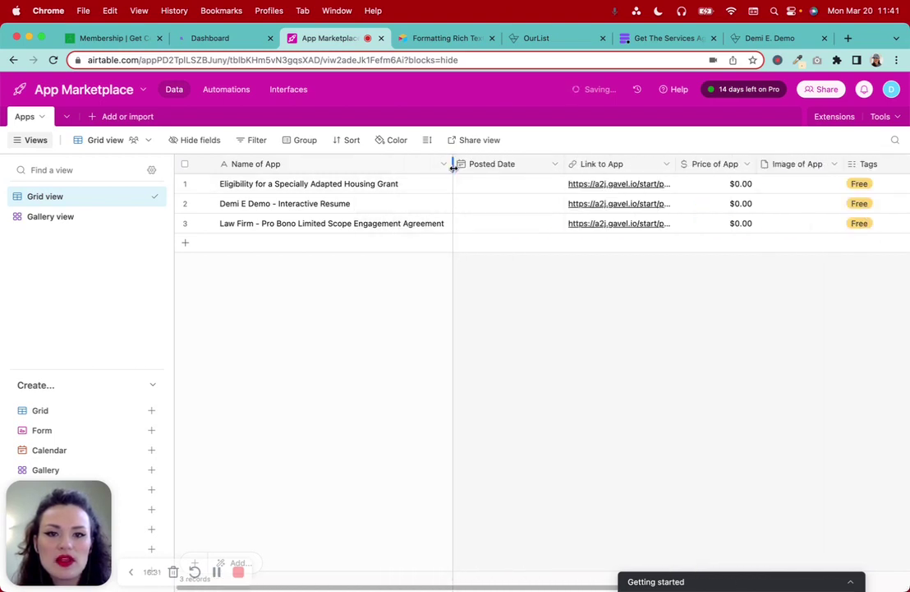
{"action": "scroll", "coordinate": [731, 325], "scroll_direction": "right", "scroll_amount": 5}
{"action": "scroll", "coordinate": [730, 324], "scroll_direction": "left", "scroll_amount": 5}
{"action": "scroll", "coordinate": [729, 323], "scroll_direction": "right", "scroll_amount": 5}
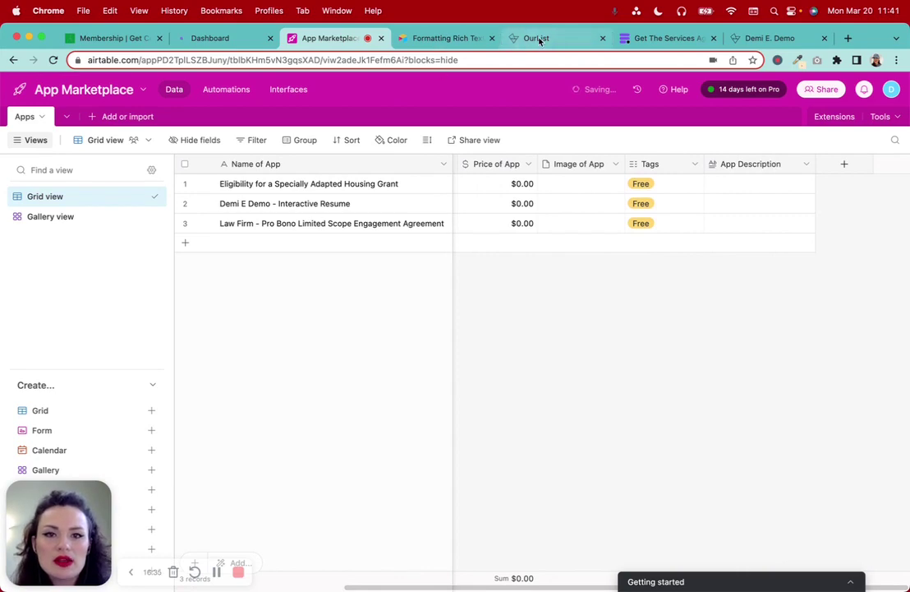
{"action": "left_click", "coordinate": [662, 39]}
{"action": "left_click", "coordinate": [760, 39]}
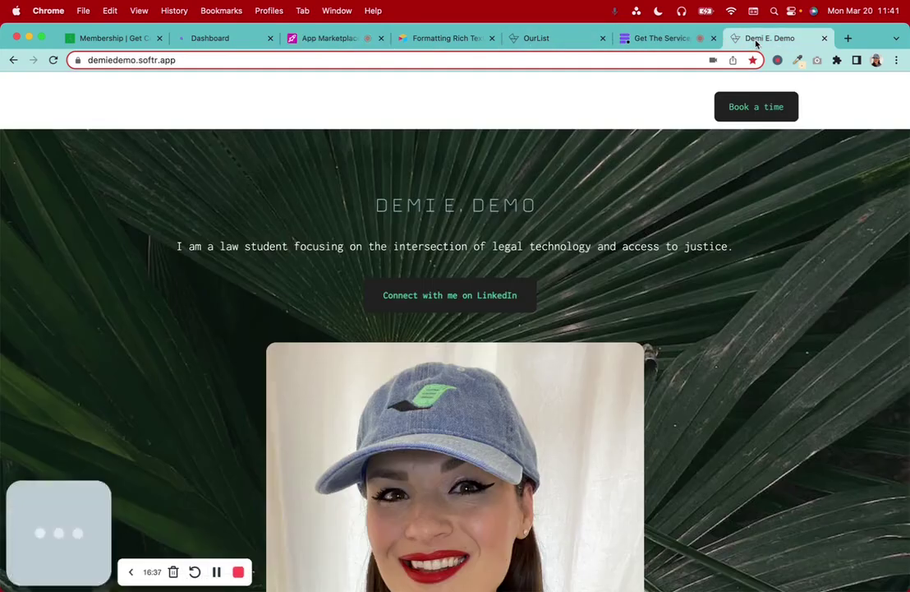
Review OurList's Atomic Habits entry down to its posted date, then return to the App Marketplace grid
{"action": "left_click", "coordinate": [567, 39]}
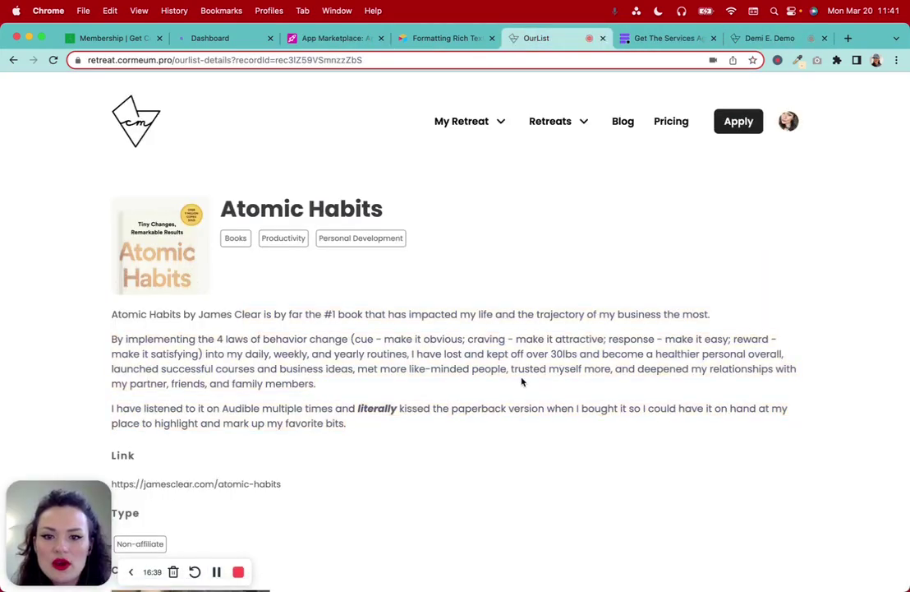
{"action": "scroll", "coordinate": [522, 382], "scroll_direction": "down", "scroll_amount": 2}
{"action": "scroll", "coordinate": [345, 382], "scroll_direction": "down", "scroll_amount": 4}
{"action": "scroll", "coordinate": [343, 381], "scroll_direction": "down", "scroll_amount": 2}
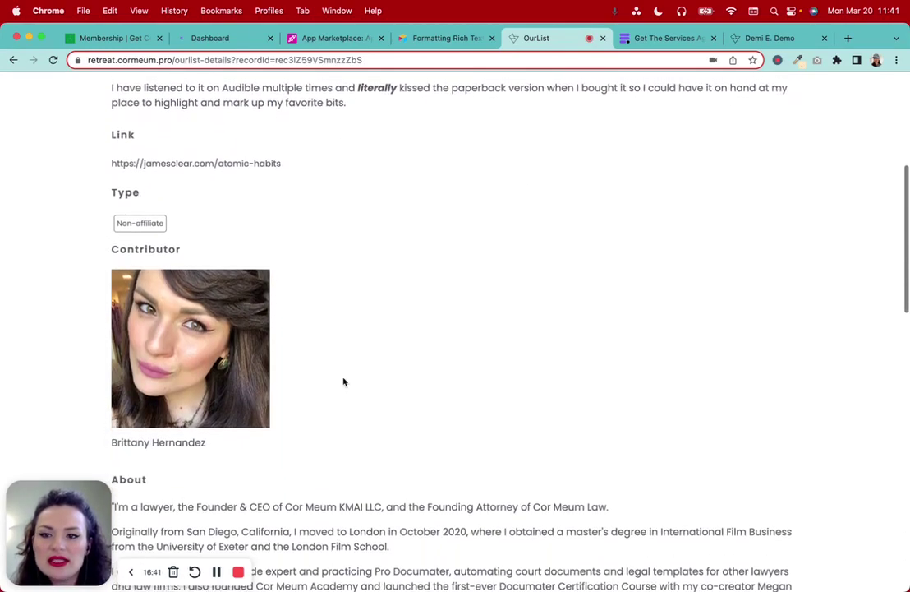
{"action": "scroll", "coordinate": [321, 232], "scroll_direction": "down", "scroll_amount": 2}
{"action": "scroll", "coordinate": [321, 233], "scroll_direction": "down", "scroll_amount": 10}
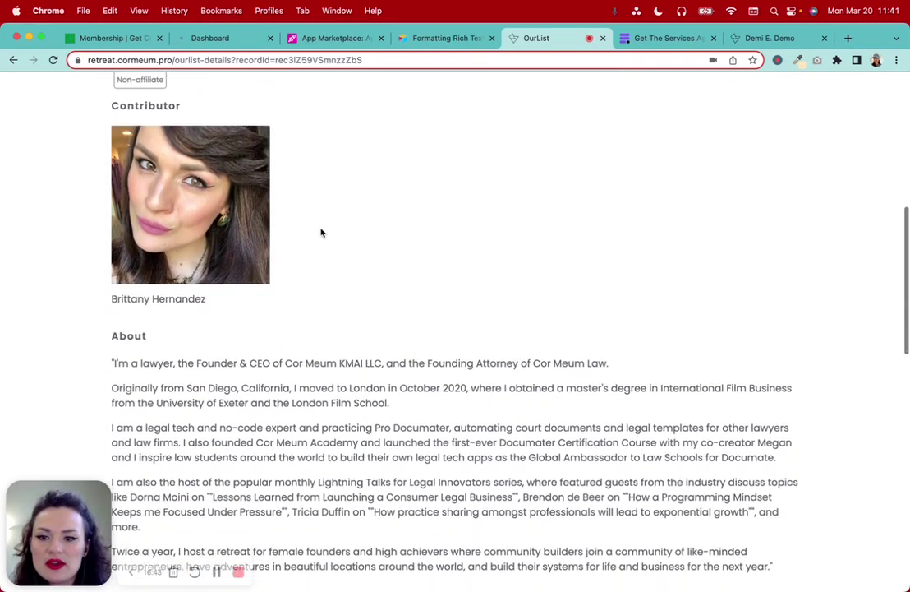
{"action": "scroll", "coordinate": [321, 233], "scroll_direction": "down", "scroll_amount": 4}
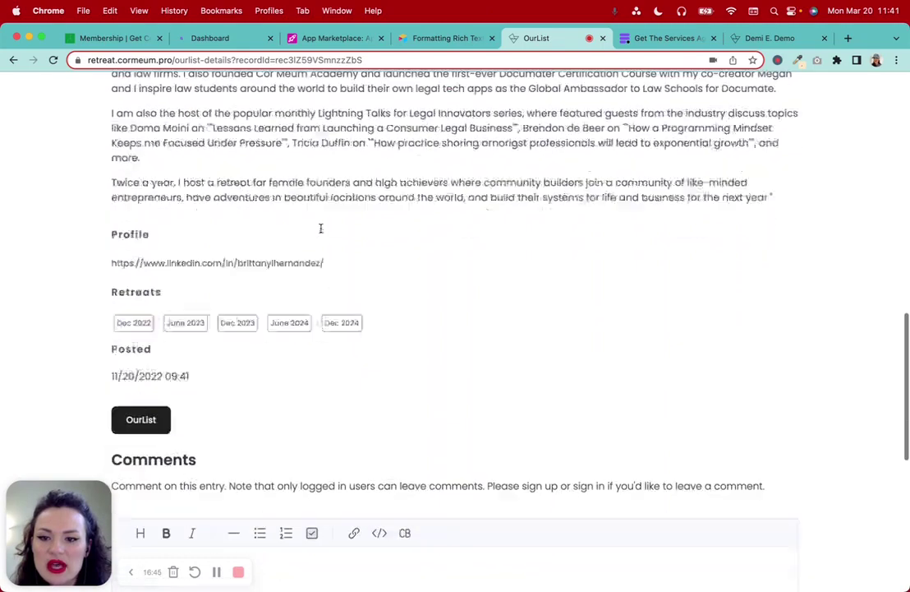
{"action": "scroll", "coordinate": [322, 232], "scroll_direction": "up", "scroll_amount": 11}
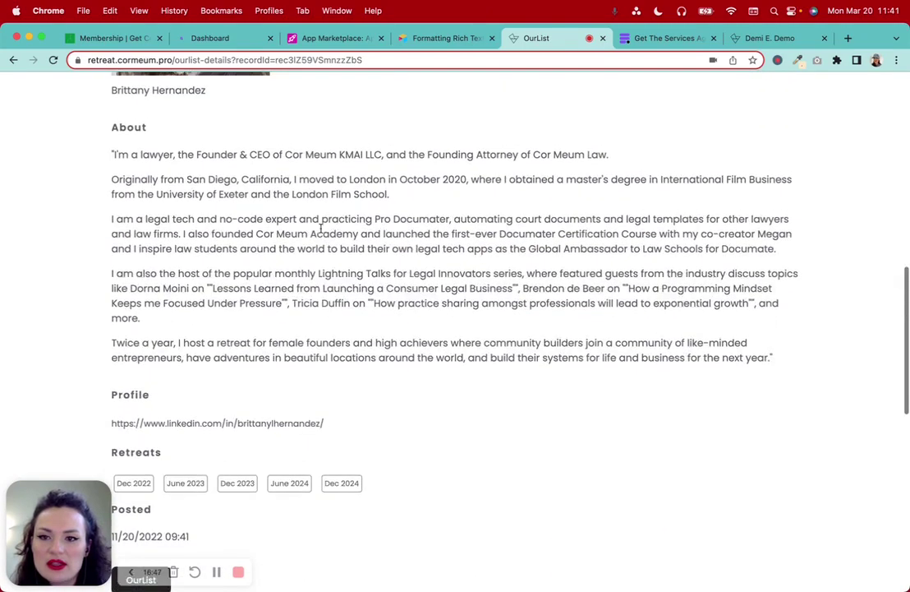
{"action": "scroll", "coordinate": [161, 385], "scroll_direction": "up", "scroll_amount": 5}
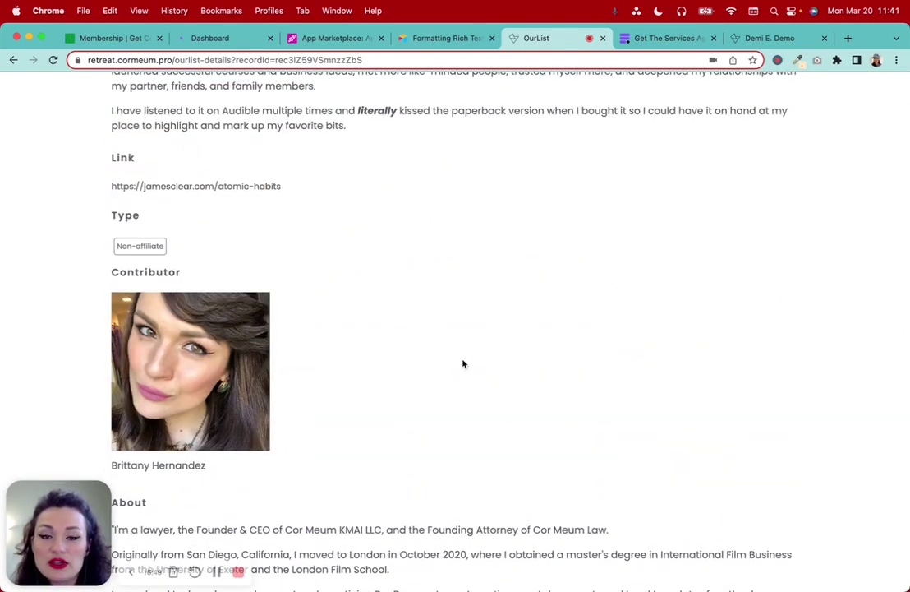
{"action": "left_click", "coordinate": [325, 38]}
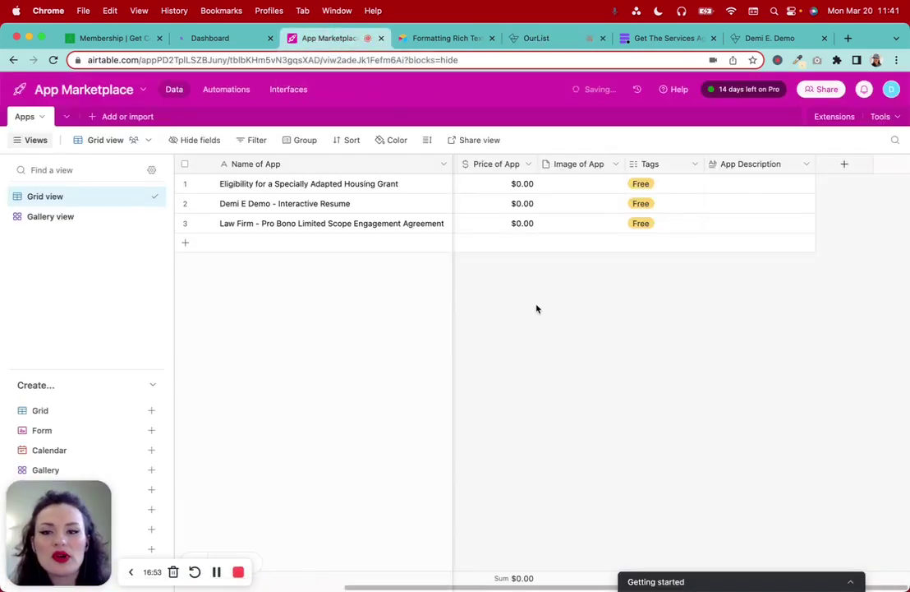
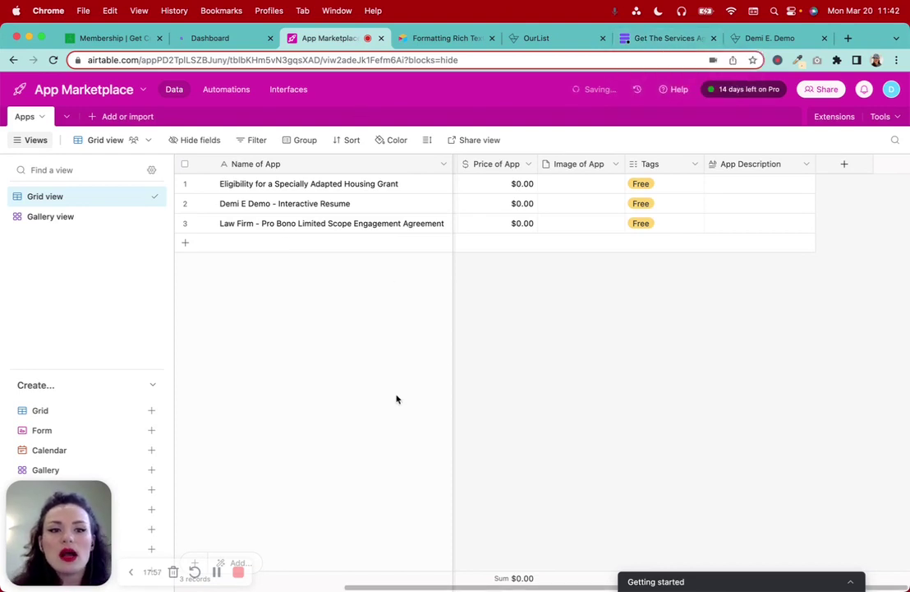
Add a blank table named 'App Creators' to the App Marketplace base
{"action": "left_click", "coordinate": [92, 117]}
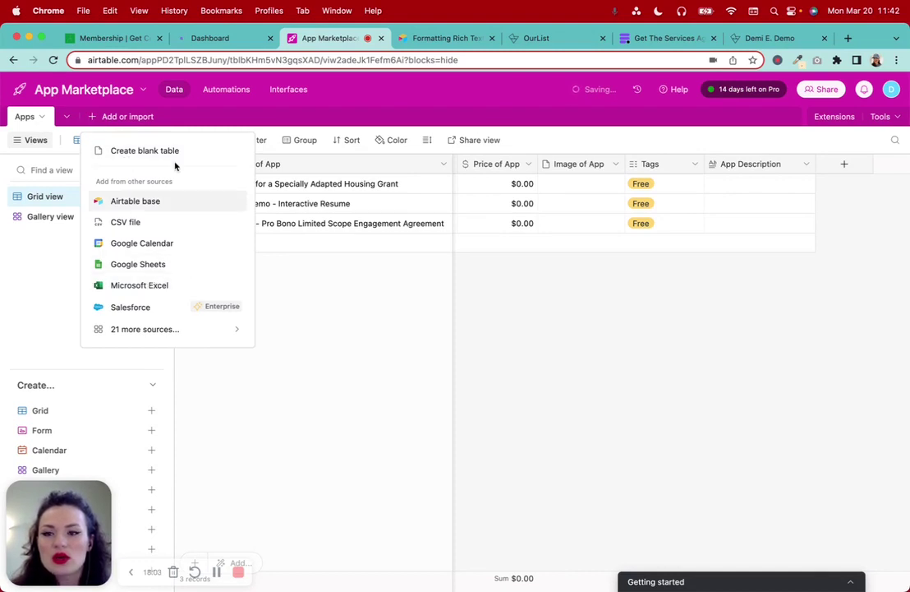
{"action": "left_click", "coordinate": [66, 119]}
{"action": "left_click", "coordinate": [66, 119]}
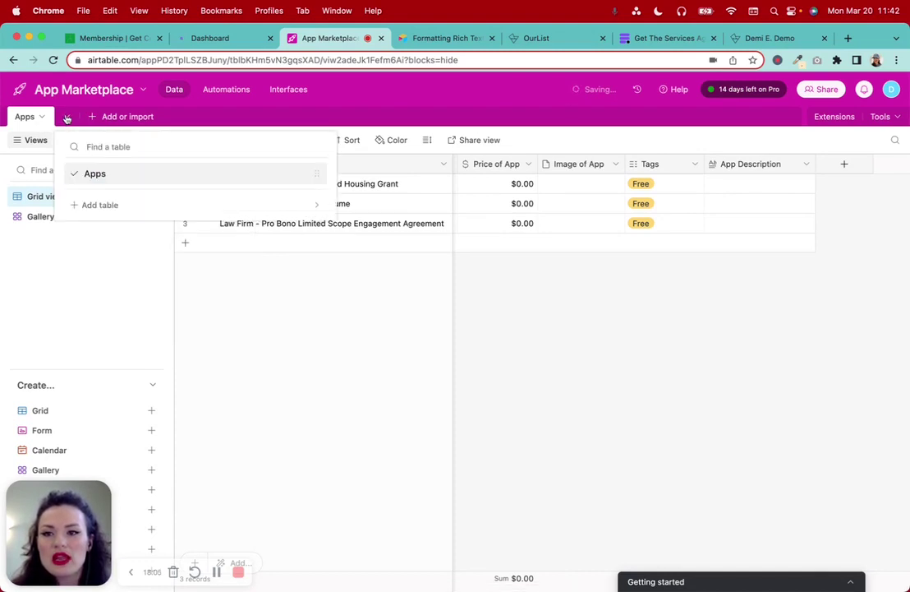
{"action": "left_click", "coordinate": [105, 207]}
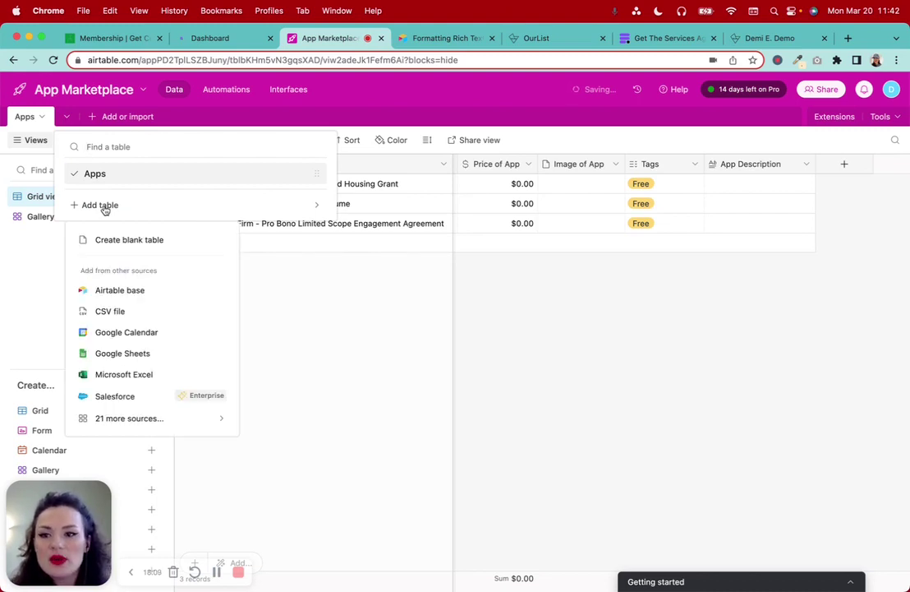
{"action": "left_click", "coordinate": [132, 243]}
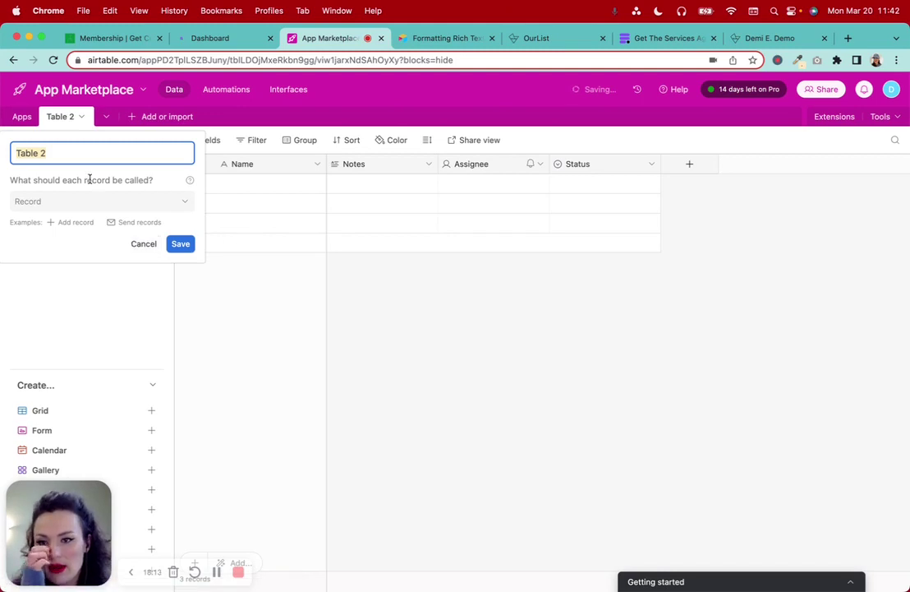
{"action": "type", "text": "Creators"}
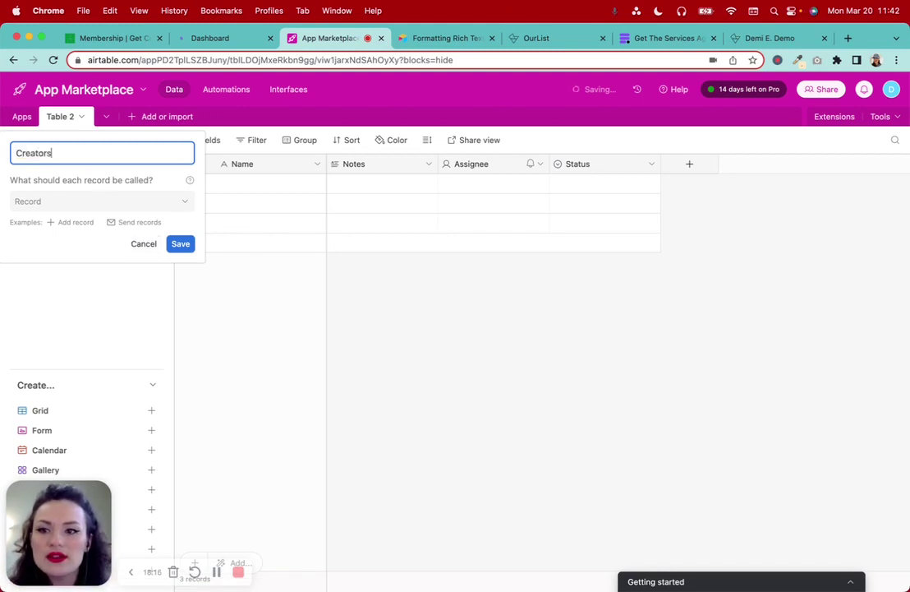
{"action": "left_click", "coordinate": [15, 152]}
{"action": "type", "text": "App"}
{"action": "left_click", "coordinate": [180, 243]}
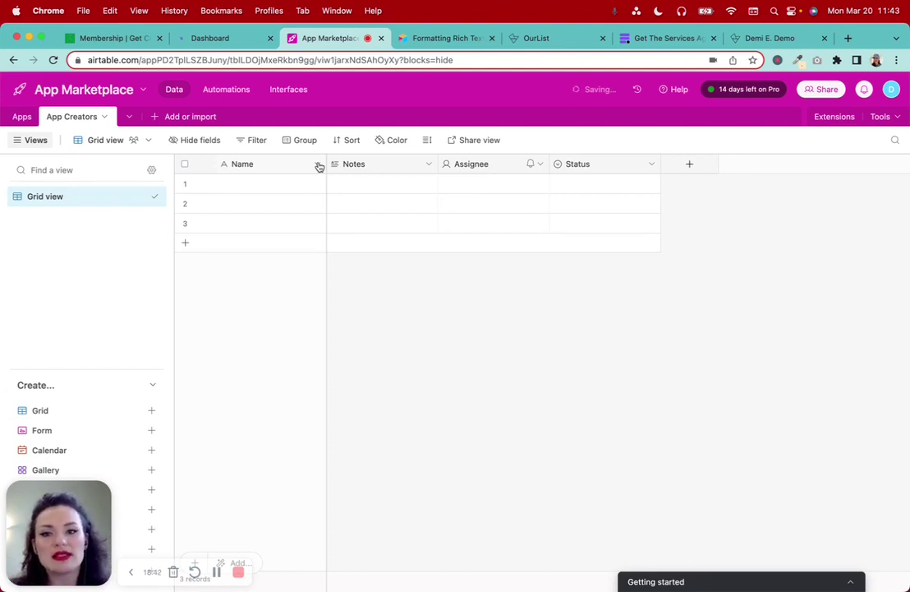
Rename the Notes field to 'Creator First Name' as a single line text field
{"action": "left_click", "coordinate": [319, 166]}
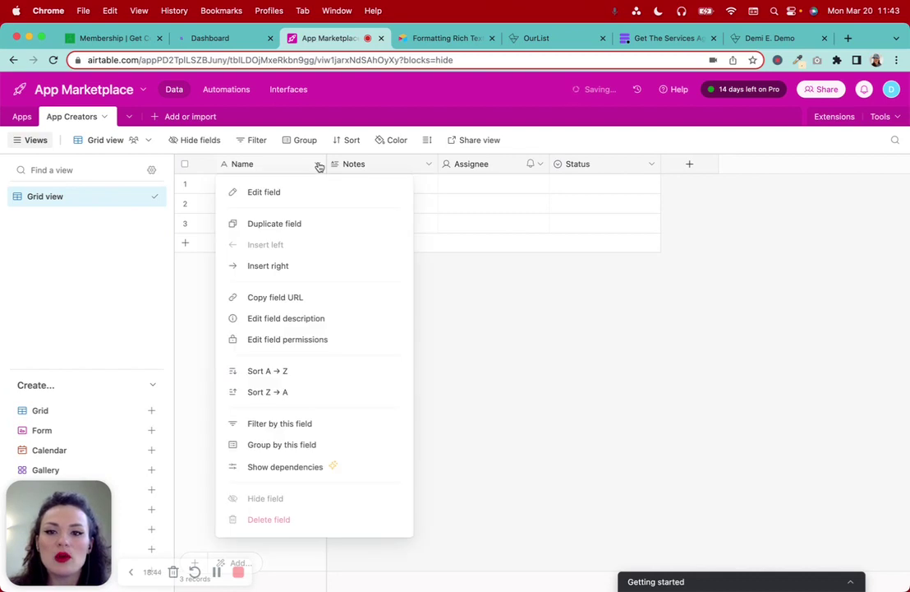
{"action": "left_click", "coordinate": [622, 281]}
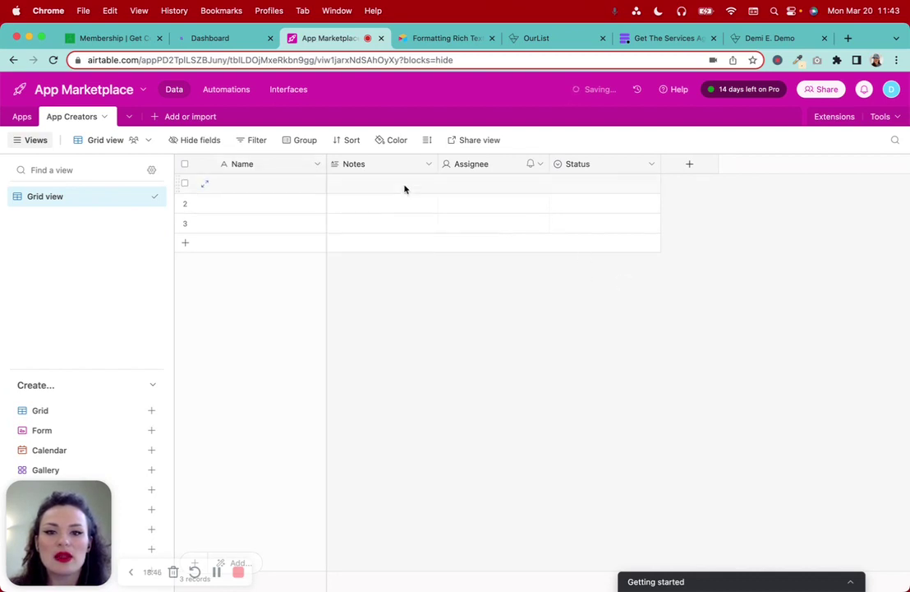
{"action": "left_click", "coordinate": [428, 165]}
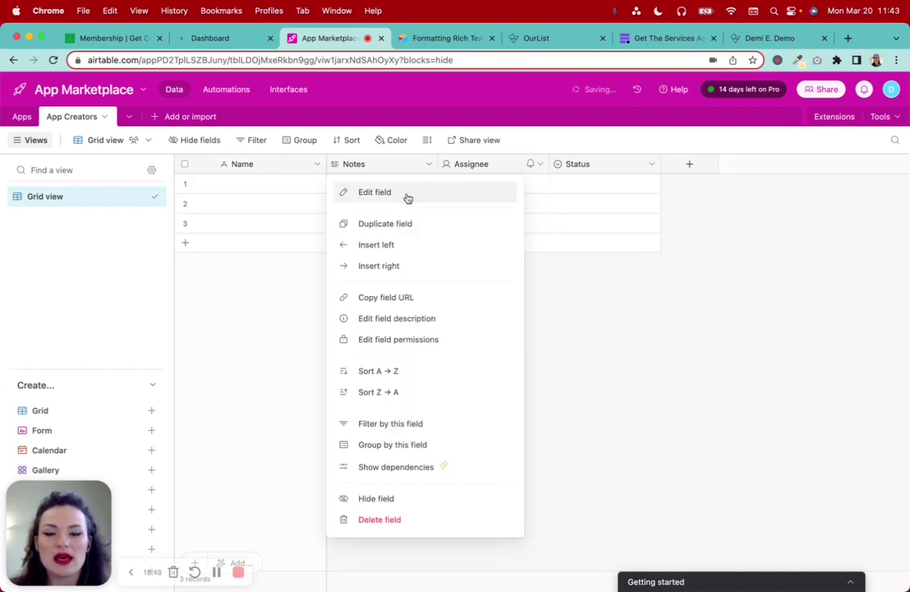
{"action": "left_click", "coordinate": [377, 192]}
{"action": "type", "text": "First na"}
{"action": "key", "text": "BackSpace"}
{"action": "key", "text": "BackSpace"}
{"action": "type", "text": "Name"}
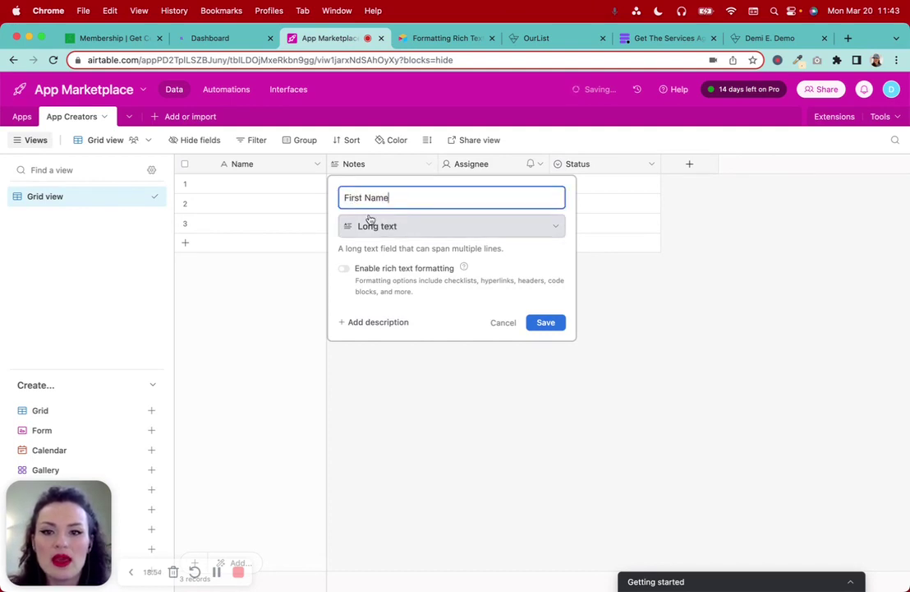
{"action": "type", "text": "cREATO"}
{"action": "key", "text": "BackSpace"}
{"action": "key", "text": "BackSpace"}
{"action": "key", "text": "BackSpace"}
{"action": "key", "text": "BackSpace"}
{"action": "key", "text": "BackSpace"}
{"action": "key", "text": "BackSpace"}
{"action": "type", "text": "Creator"}
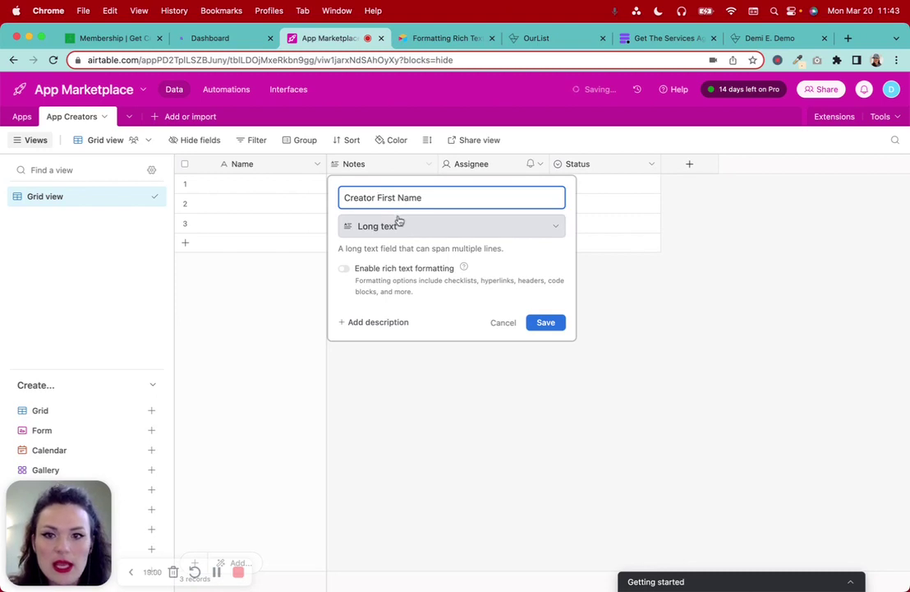
{"action": "left_click", "coordinate": [397, 227]}
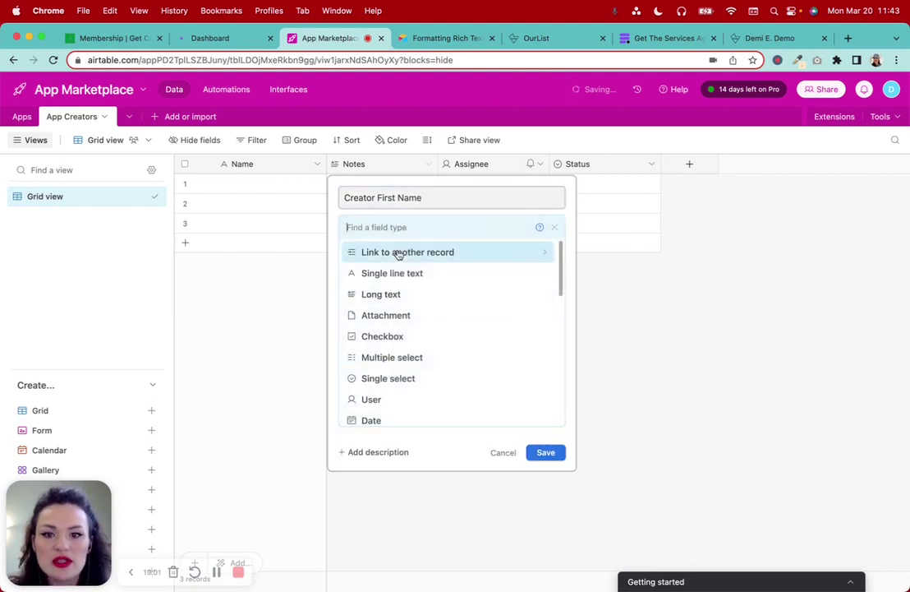
{"action": "left_click", "coordinate": [426, 281]}
{"action": "left_click", "coordinate": [552, 322]}
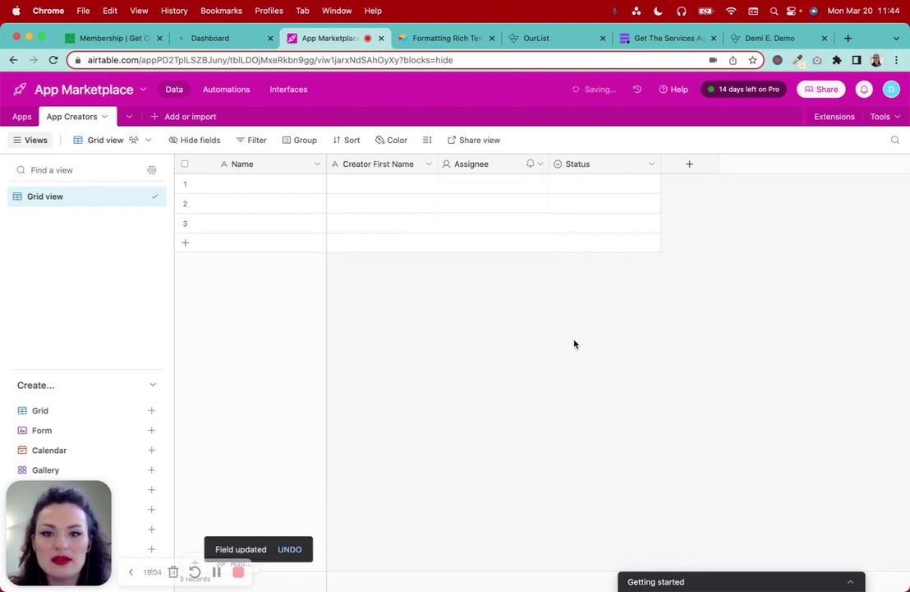
Rename the Assignee field to 'Creator Last Name' as a single line text field
{"action": "left_click", "coordinate": [536, 164]}
{"action": "left_click", "coordinate": [505, 195]}
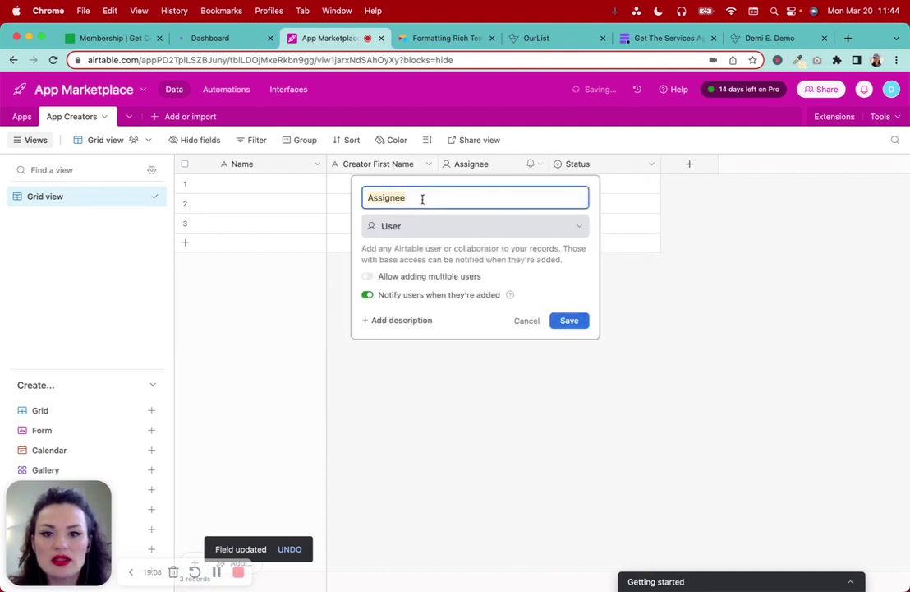
{"action": "key", "text": "super+a"}
{"action": "type", "text": "Creator Last Name"}
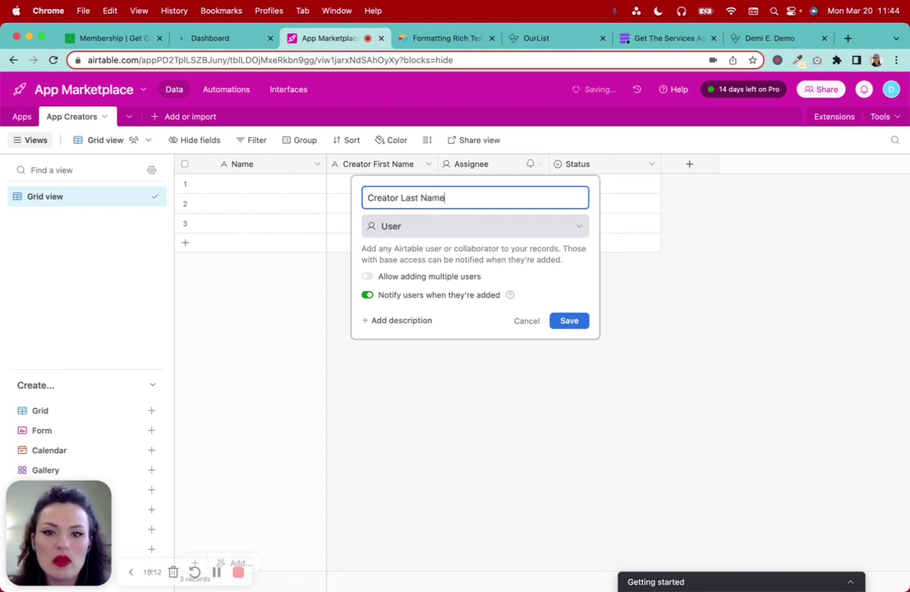
{"action": "left_click", "coordinate": [419, 226]}
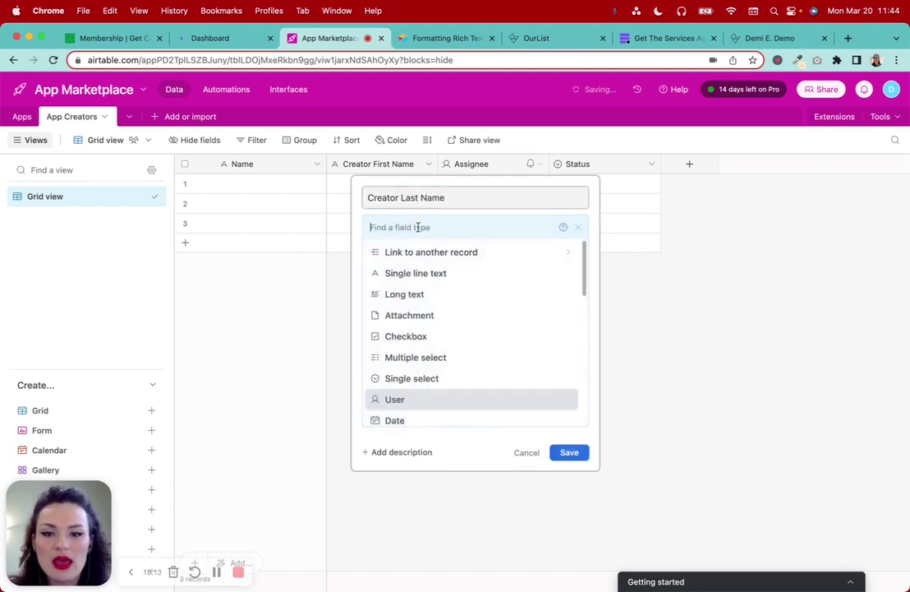
{"action": "left_click", "coordinate": [444, 274]}
{"action": "left_click", "coordinate": [571, 322]}
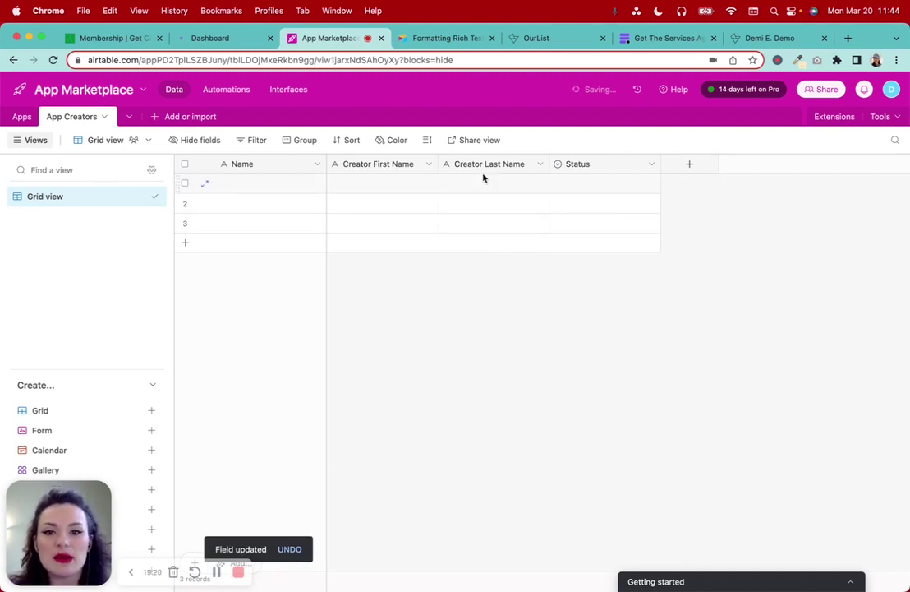
{"action": "left_click", "coordinate": [319, 165]}
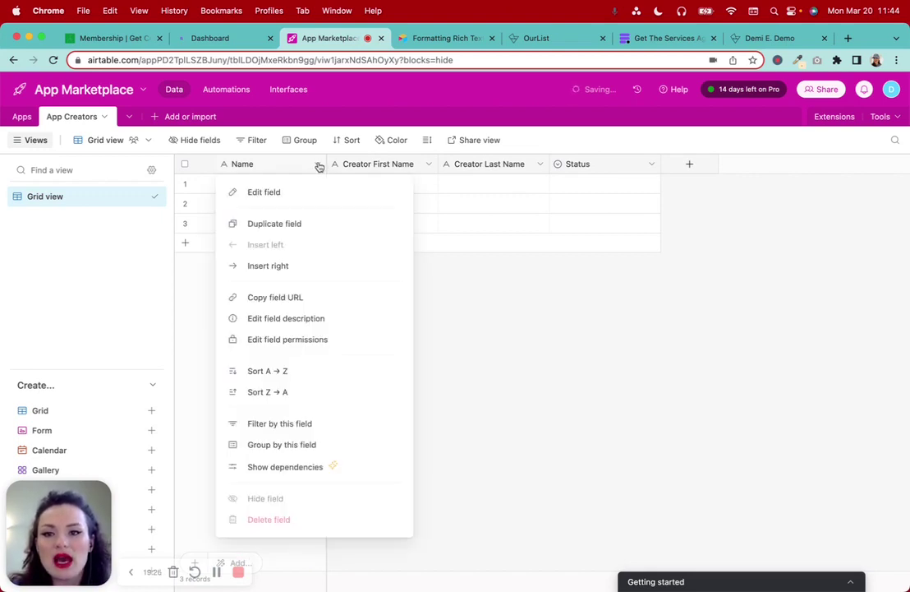
Rename the primary Name field to 'Full Name' and change its type to Formula
{"action": "left_click", "coordinate": [278, 191]}
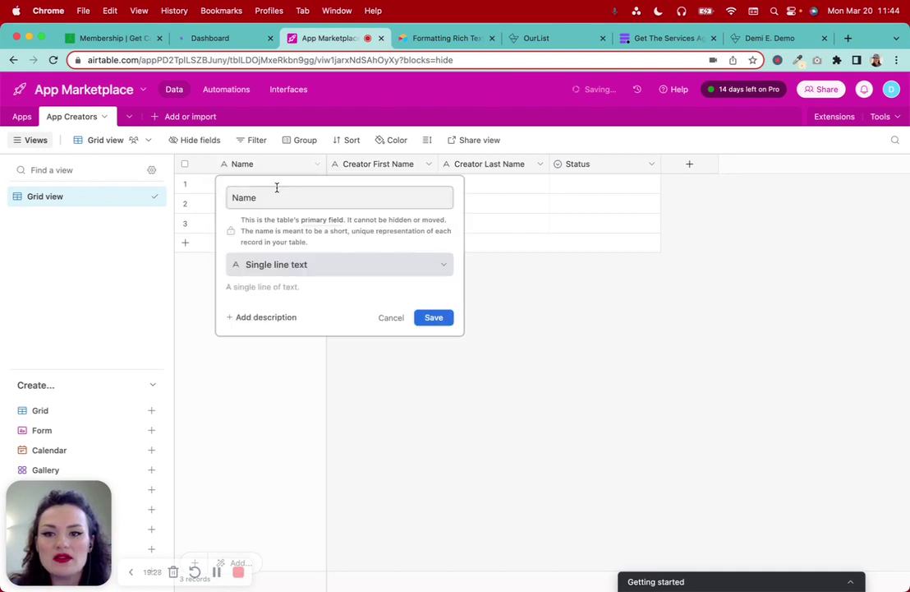
{"action": "left_click", "coordinate": [235, 198]}
{"action": "type", "text": "Full"}
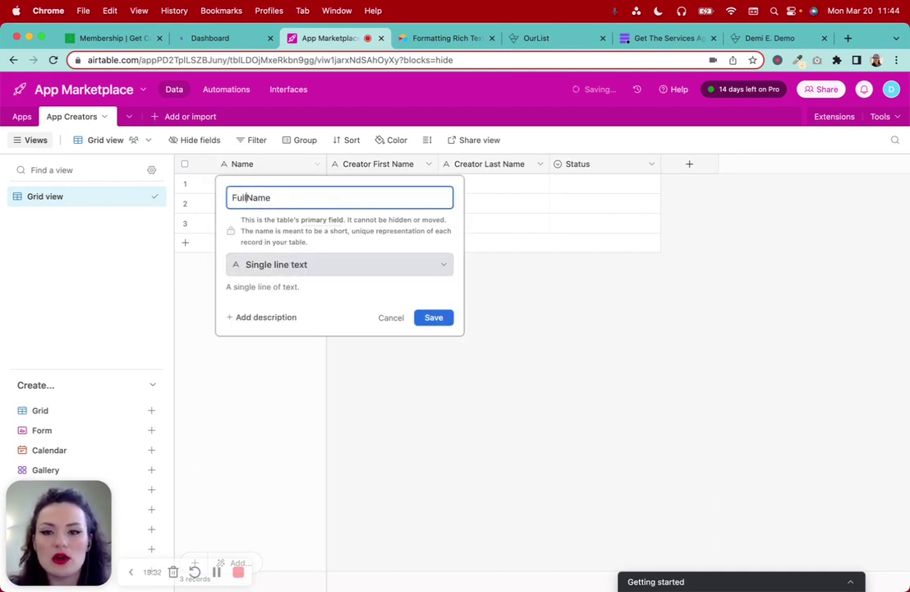
{"action": "left_click", "coordinate": [310, 268]}
{"action": "scroll", "coordinate": [304, 378], "scroll_direction": "down", "scroll_amount": 1}
{"action": "scroll", "coordinate": [305, 381], "scroll_direction": "down", "scroll_amount": 3}
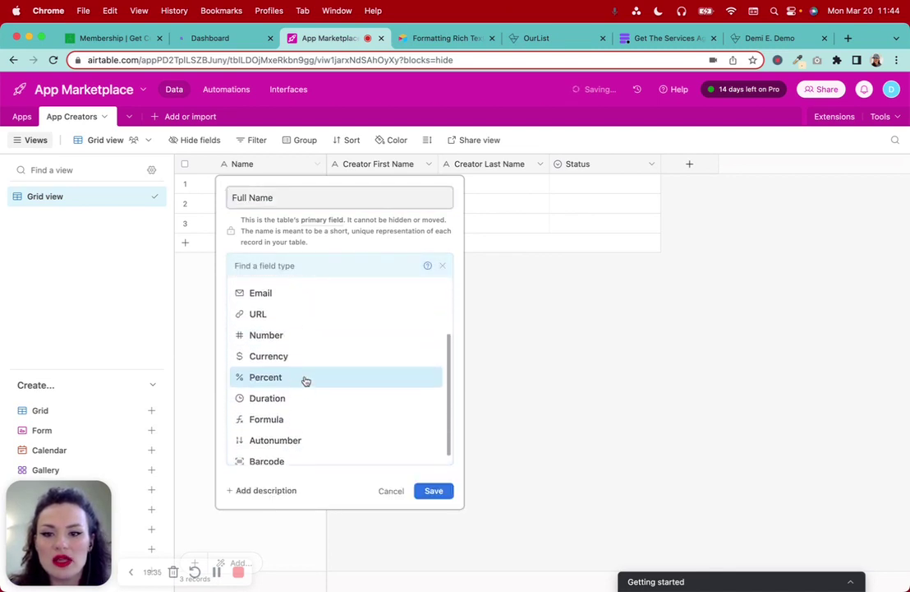
{"action": "left_click", "coordinate": [261, 411]}
Enter and save the formula CONCATENATE({Creator First Name}, " ", {Creator Last Name})
{"action": "left_click", "coordinate": [267, 349]}
{"action": "type", "text": "Con"}
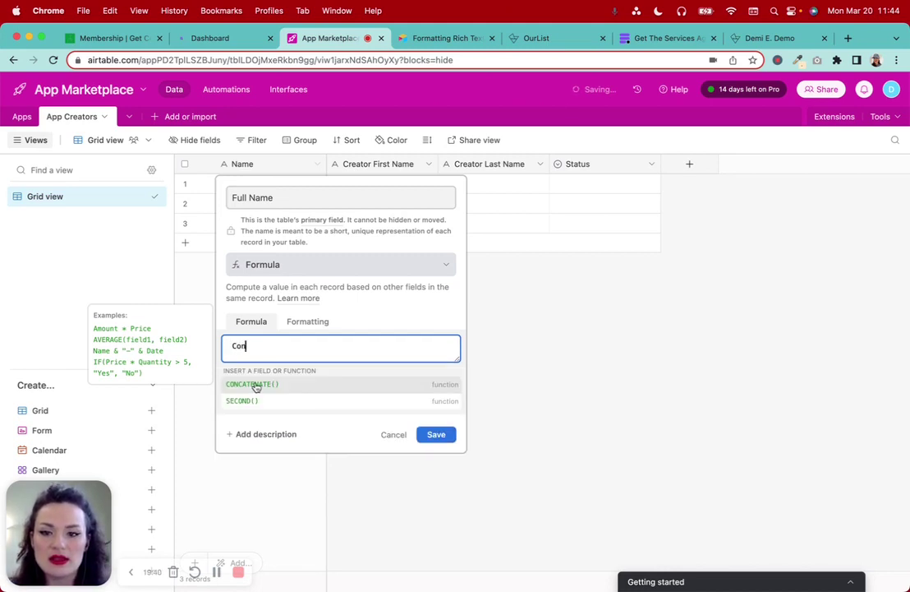
{"action": "left_click", "coordinate": [255, 384]}
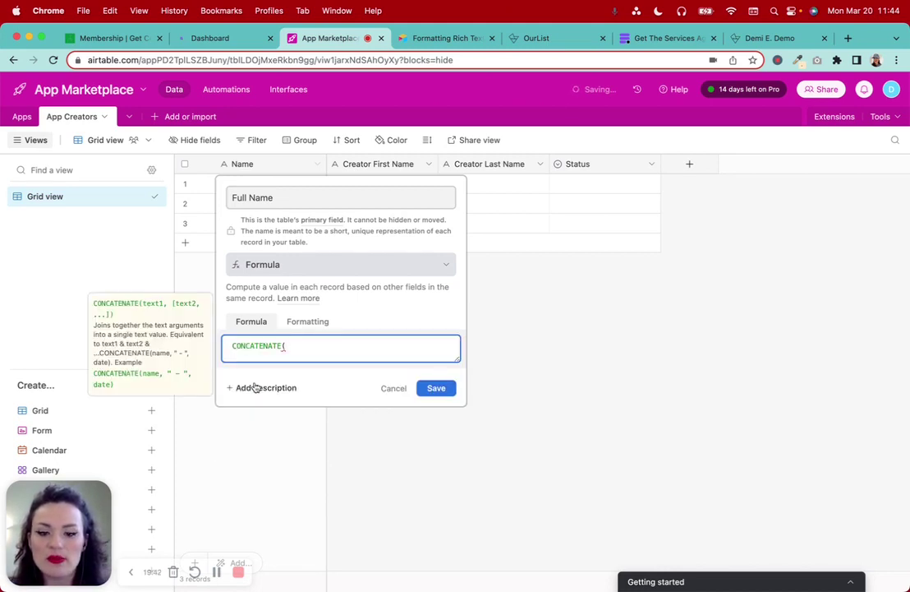
{"action": "type", "text": "first"}
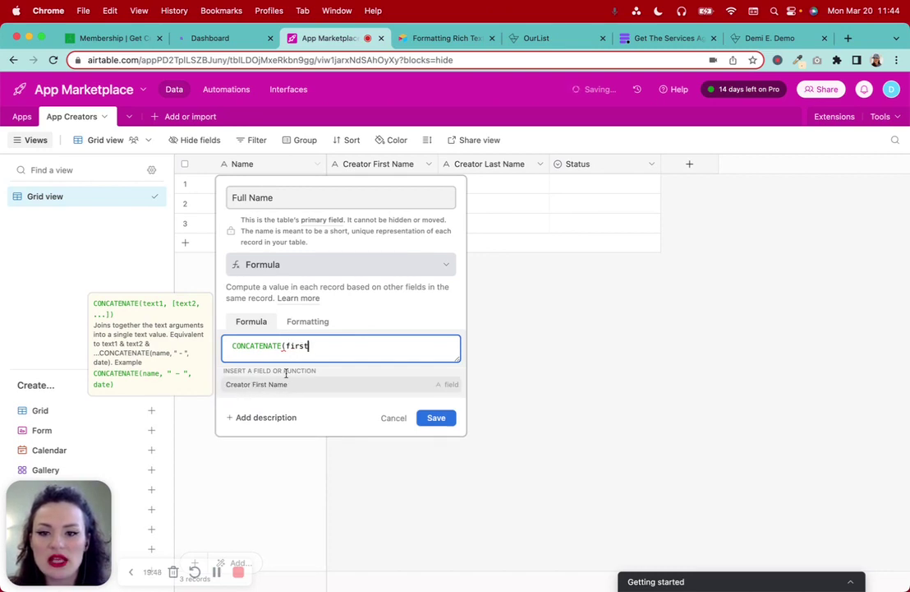
{"action": "left_click", "coordinate": [281, 387]}
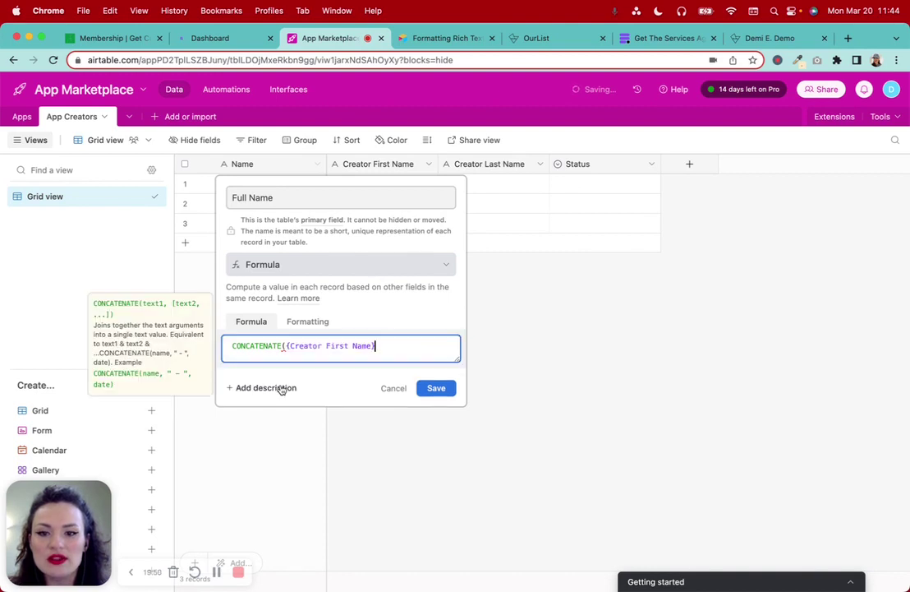
{"action": "type", "text": ", "}
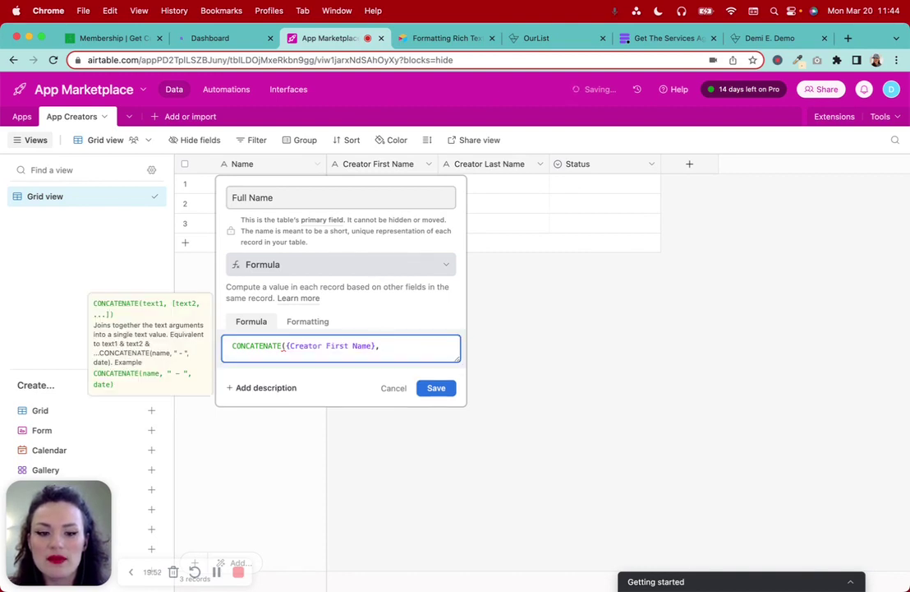
{"action": "type", "text": "\""}
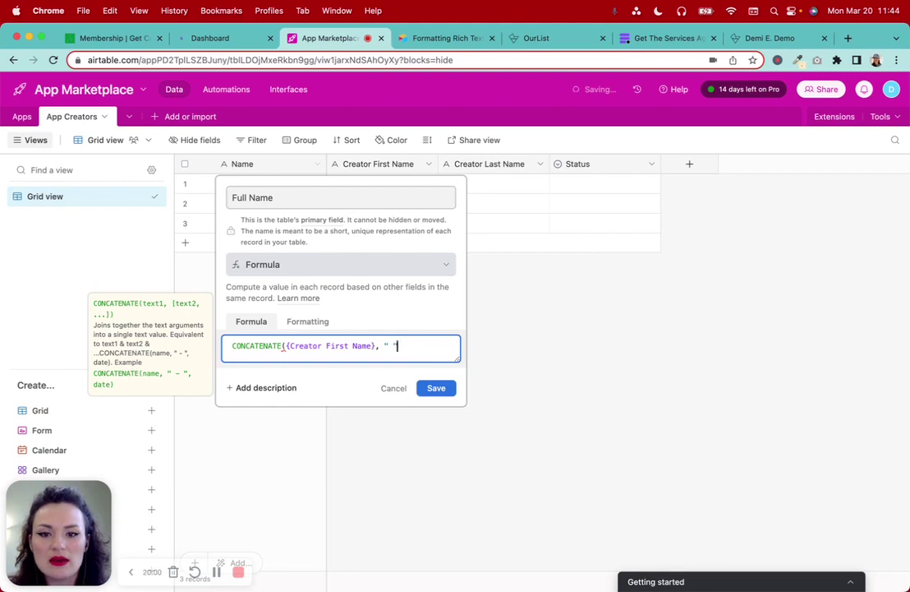
{"action": "type", "text": " \",last"}
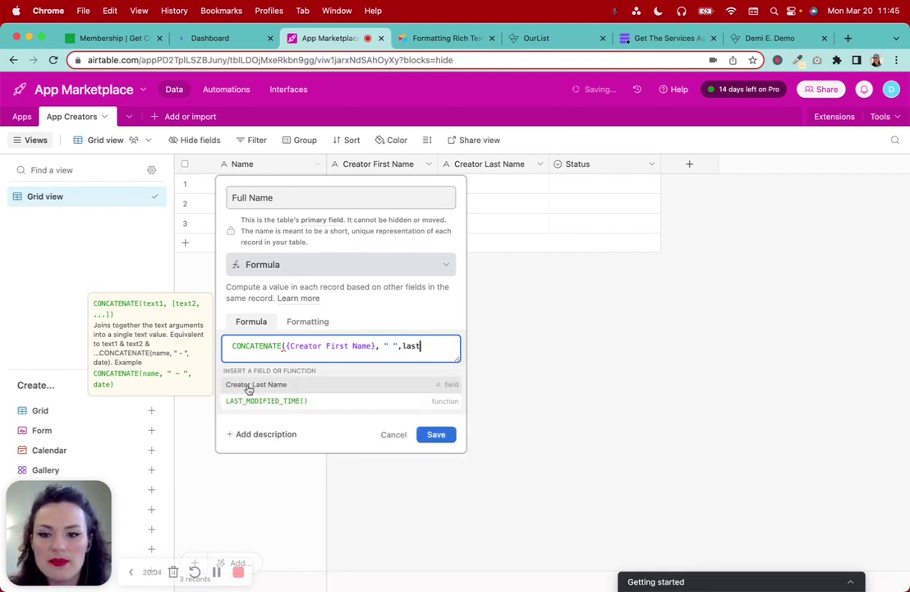
{"action": "left_click", "coordinate": [249, 386]}
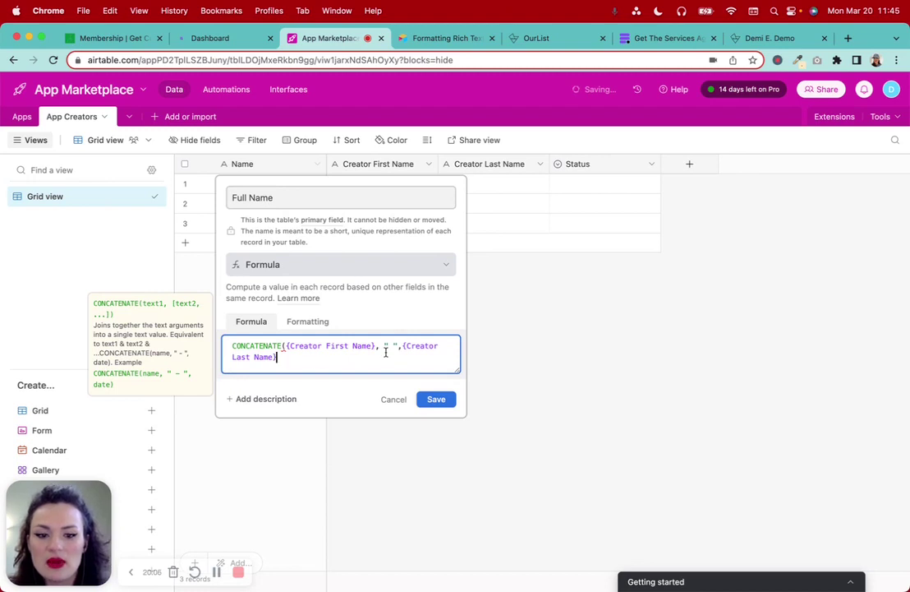
{"action": "type", "text": ")"}
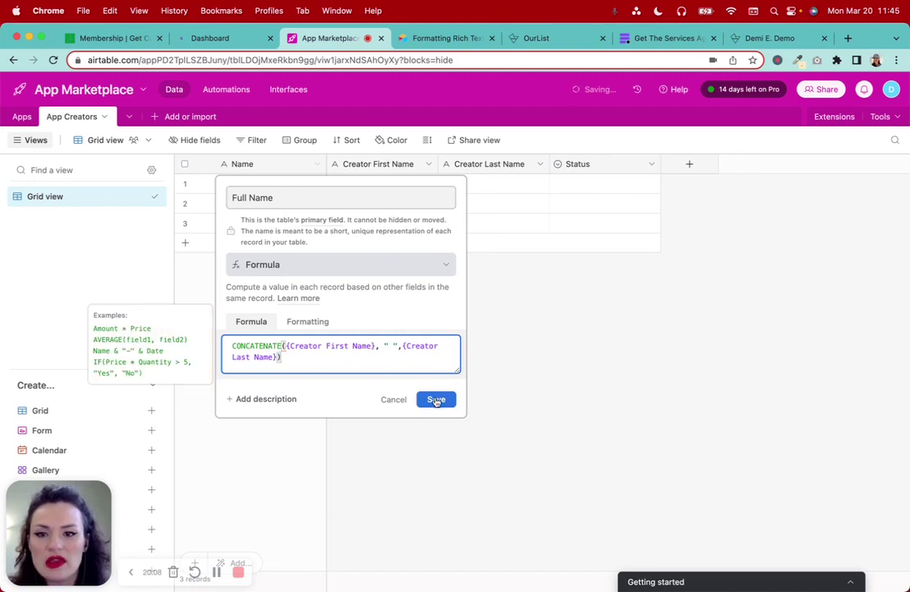
{"action": "left_click", "coordinate": [435, 399]}
{"action": "left_click", "coordinate": [349, 190]}
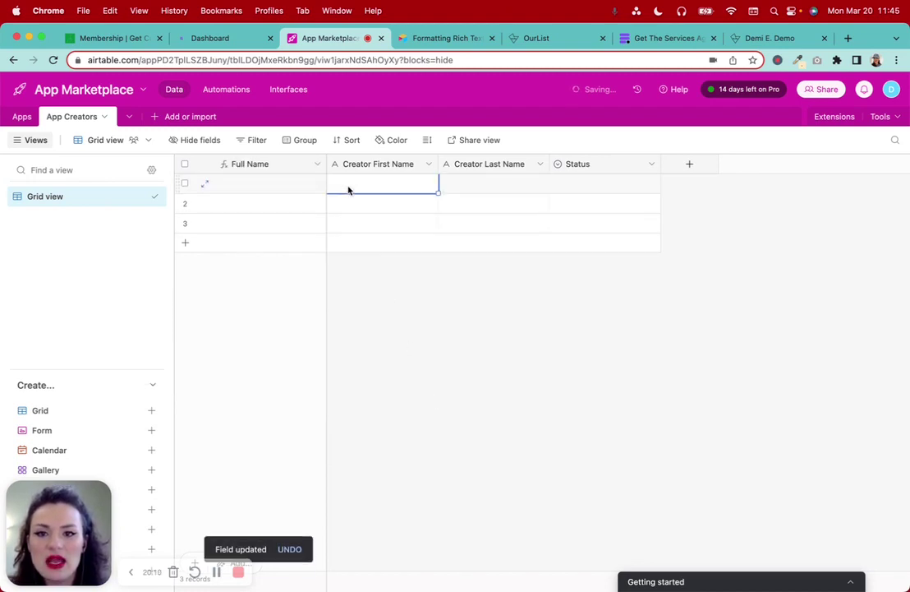
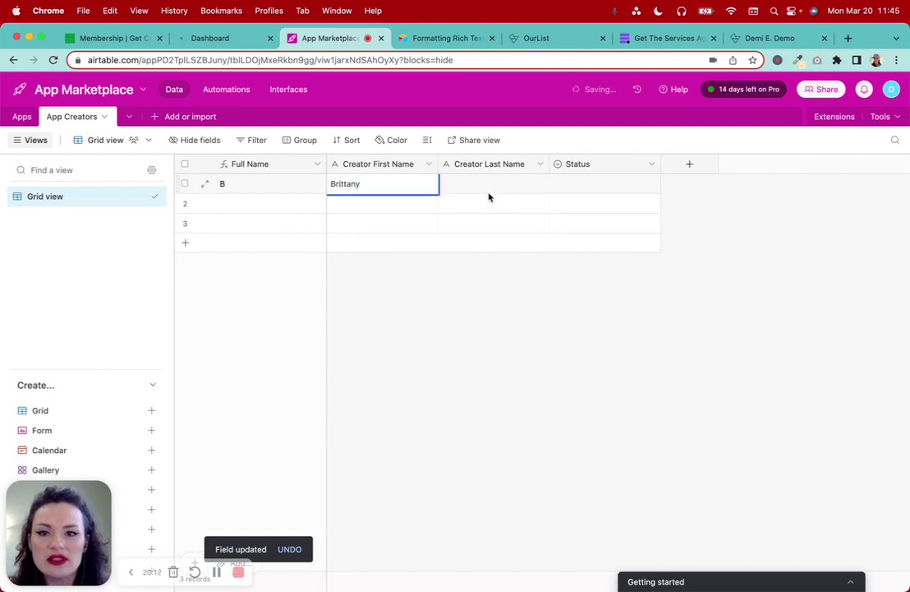
Enter the first and last names of the first two creator records
{"action": "left_click", "coordinate": [471, 183]}
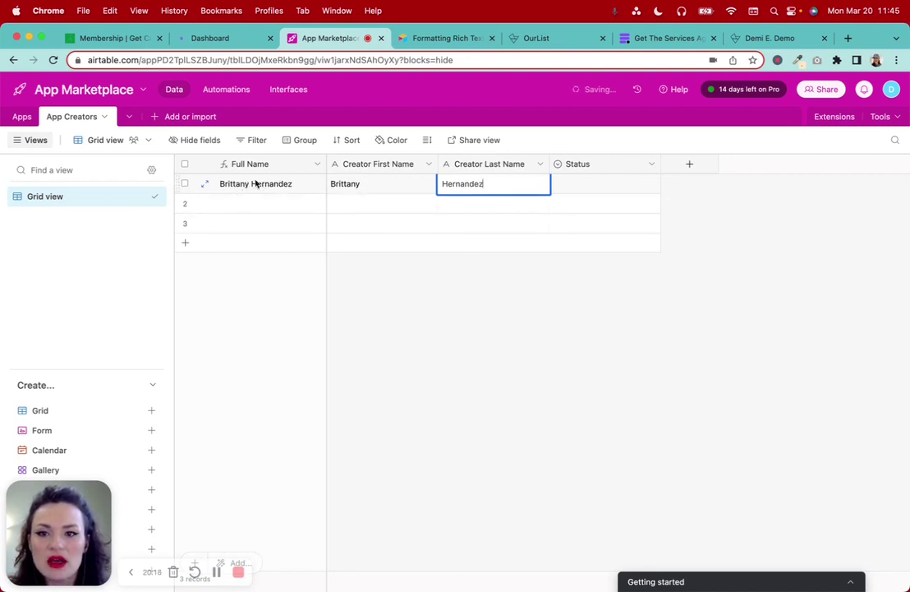
{"action": "left_click", "coordinate": [425, 294]}
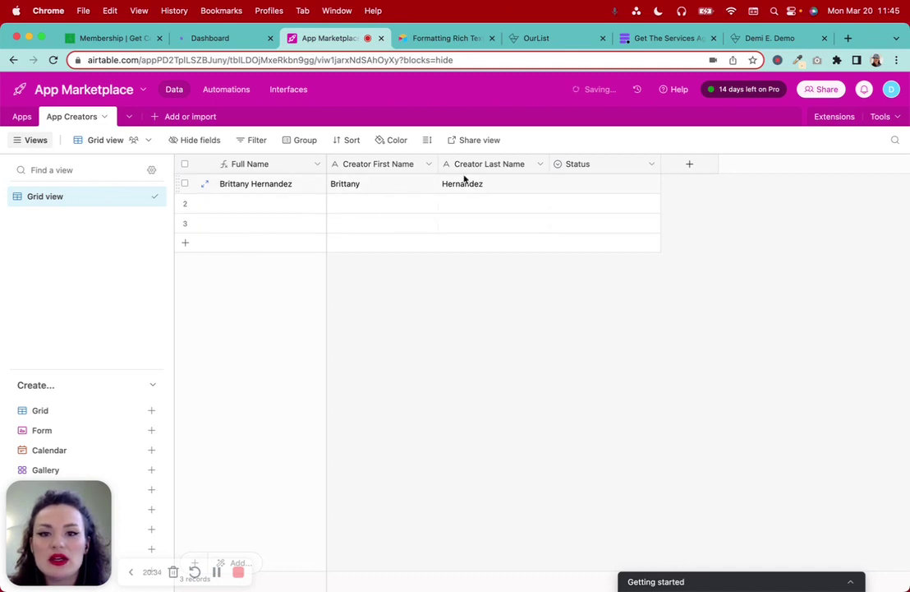
{"action": "left_click", "coordinate": [372, 201]}
{"action": "type", "text": "d"}
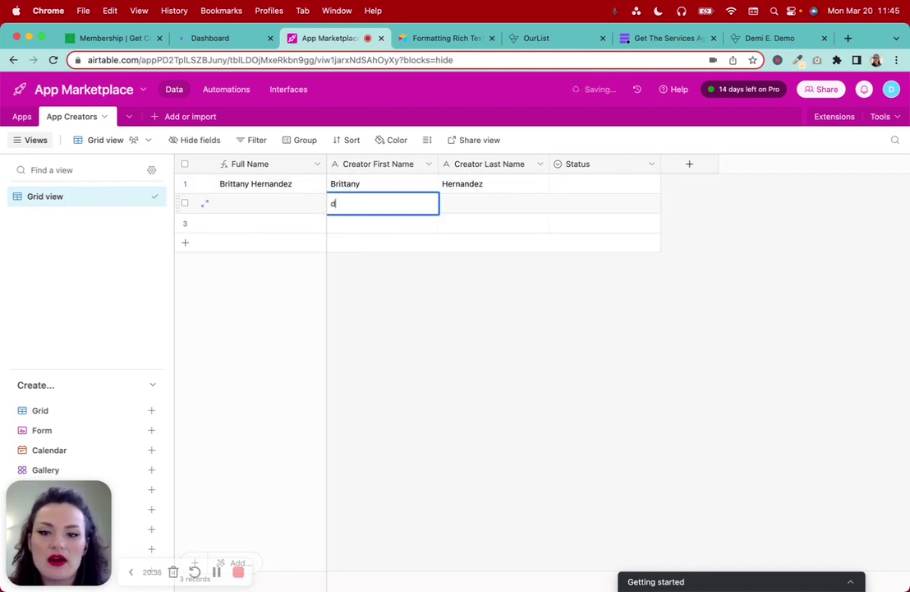
{"action": "type", "text": "emiDemi"}
{"action": "key", "text": "Tab"}
{"action": "type", "text": "Demo"}
{"action": "left_click", "coordinate": [584, 344]}
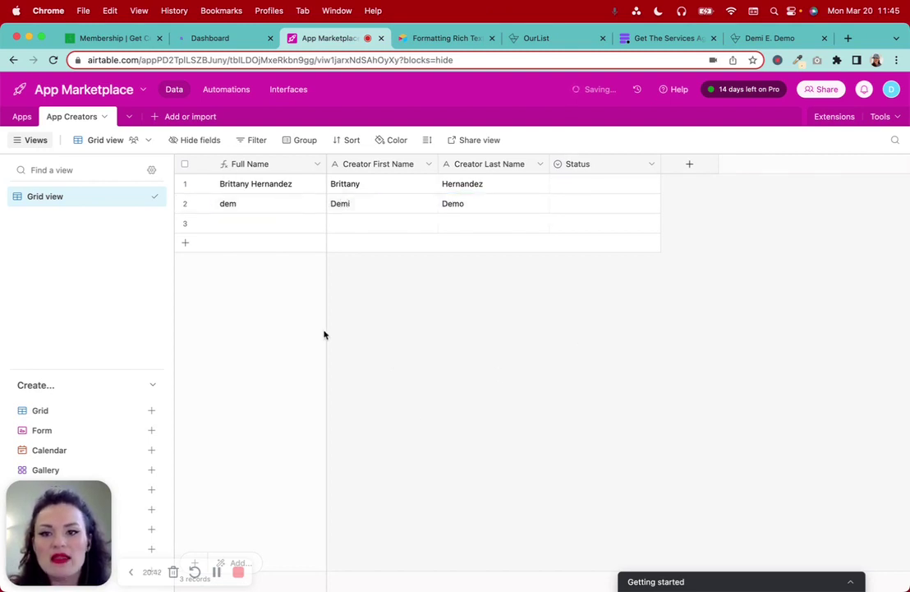
Delete the empty third record from App Creators
{"action": "left_click", "coordinate": [185, 223]}
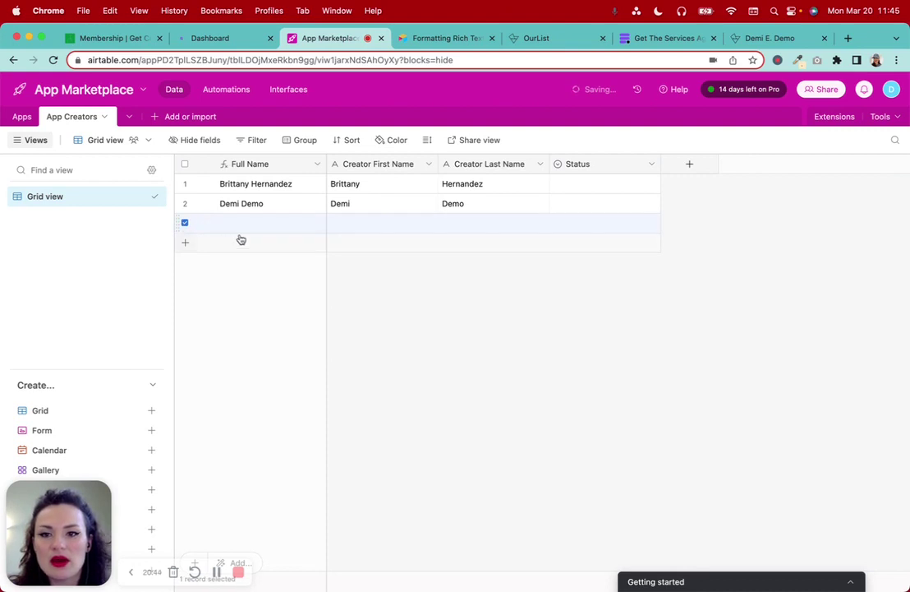
{"action": "left_click", "coordinate": [184, 223]}
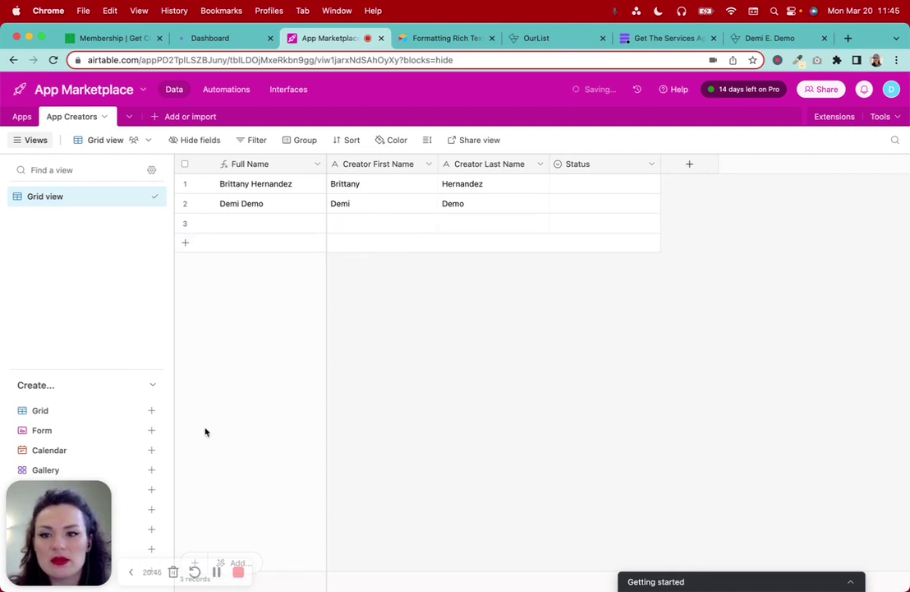
{"action": "right_click", "coordinate": [258, 230]}
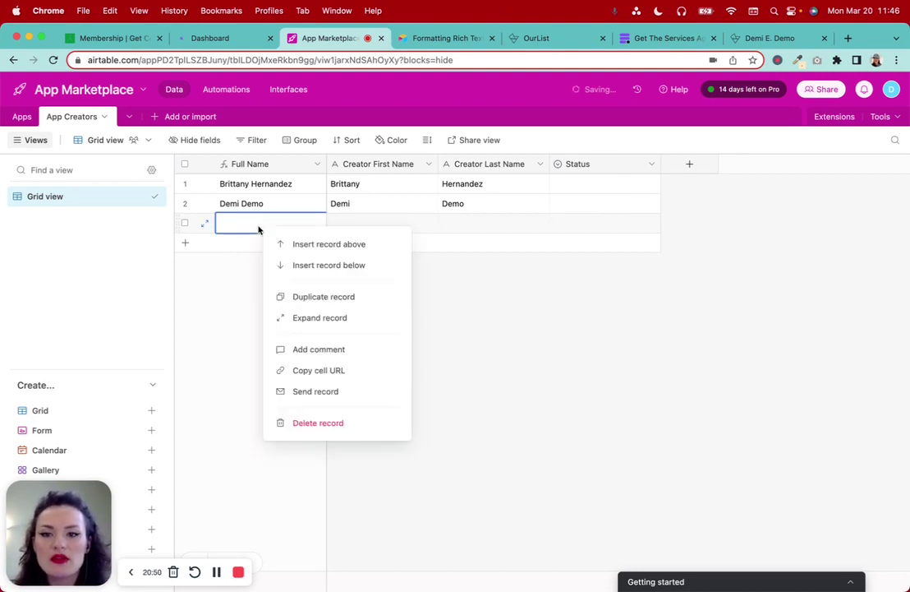
{"action": "left_click", "coordinate": [326, 424]}
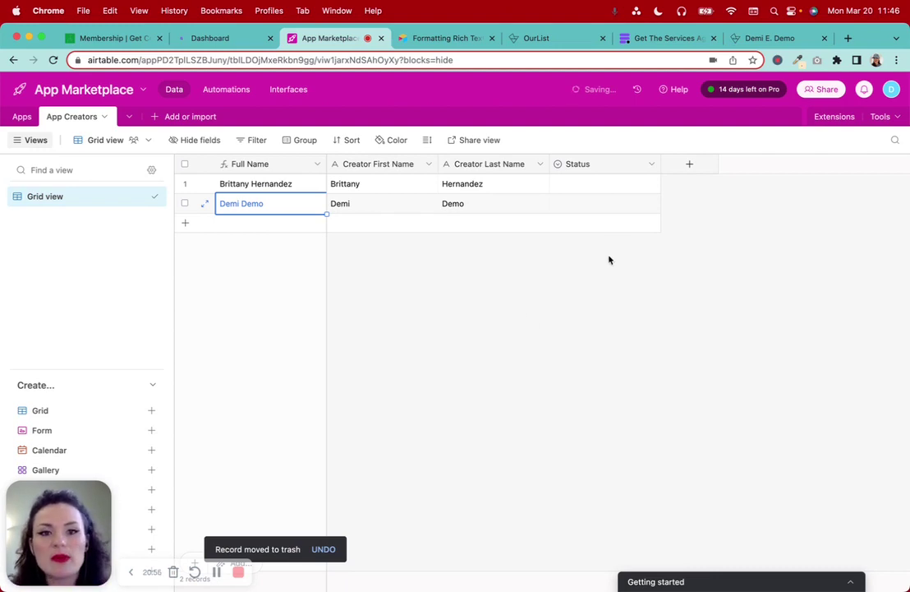
{"action": "left_click", "coordinate": [651, 165]}
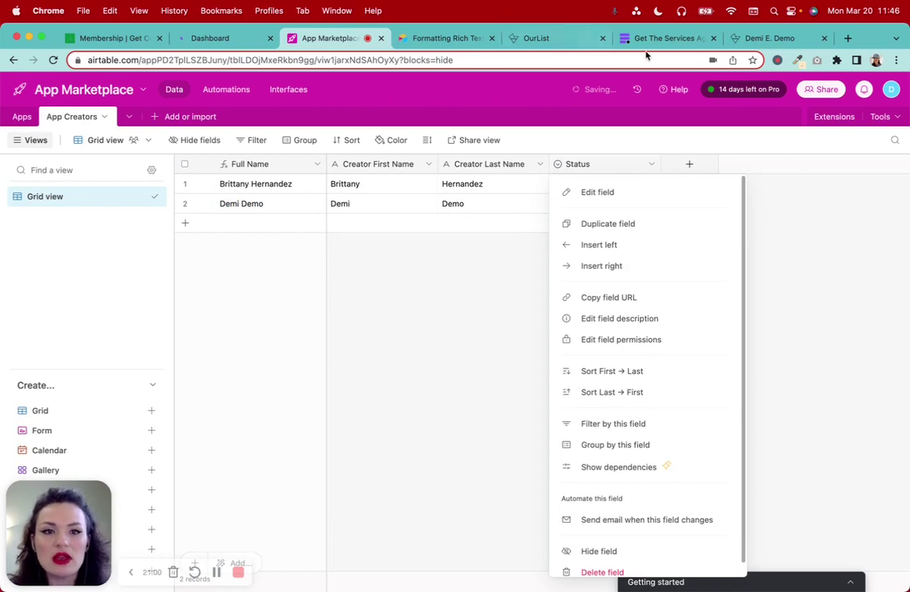
{"action": "left_click", "coordinate": [770, 38]}
Select the contributor's full About bio on the OurList Atomic Habits entry
{"action": "scroll", "coordinate": [410, 263], "scroll_direction": "down", "scroll_amount": 3}
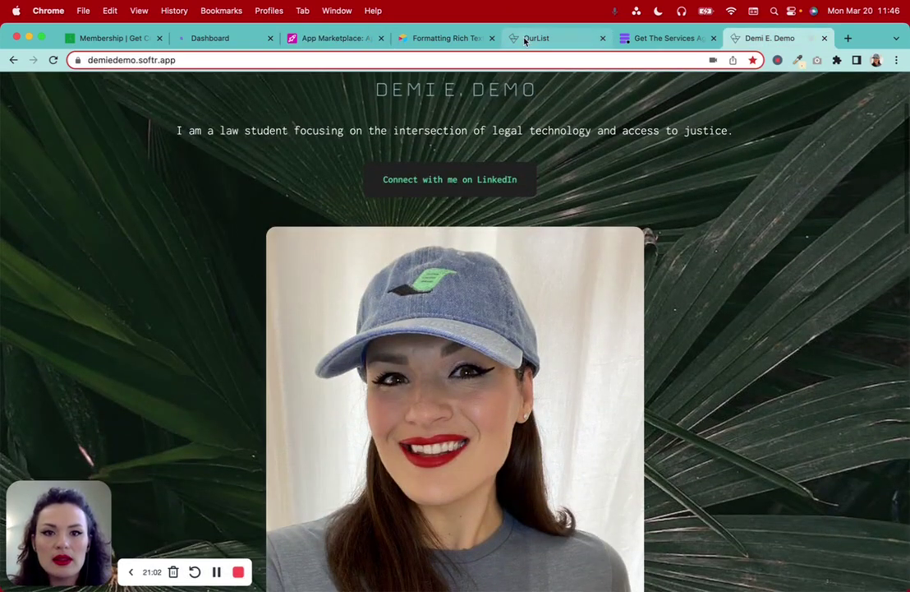
{"action": "left_click", "coordinate": [526, 39]}
{"action": "scroll", "coordinate": [387, 325], "scroll_direction": "down", "scroll_amount": 5}
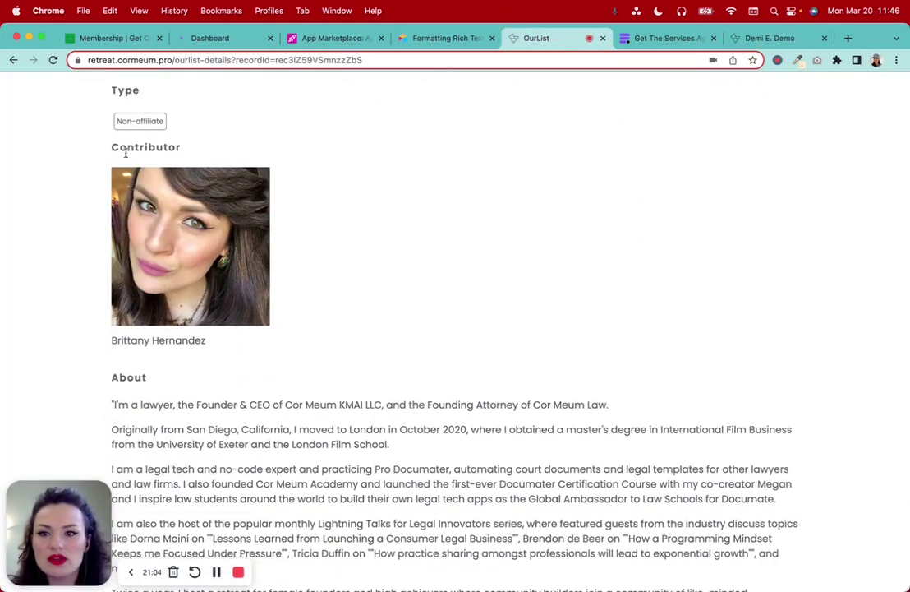
{"action": "left_click_drag", "start_coordinate": [123, 150], "coordinate": [226, 156]}
{"action": "scroll", "coordinate": [205, 189], "scroll_direction": "down", "scroll_amount": 3}
{"action": "left_click_drag", "start_coordinate": [112, 204], "coordinate": [312, 216]}
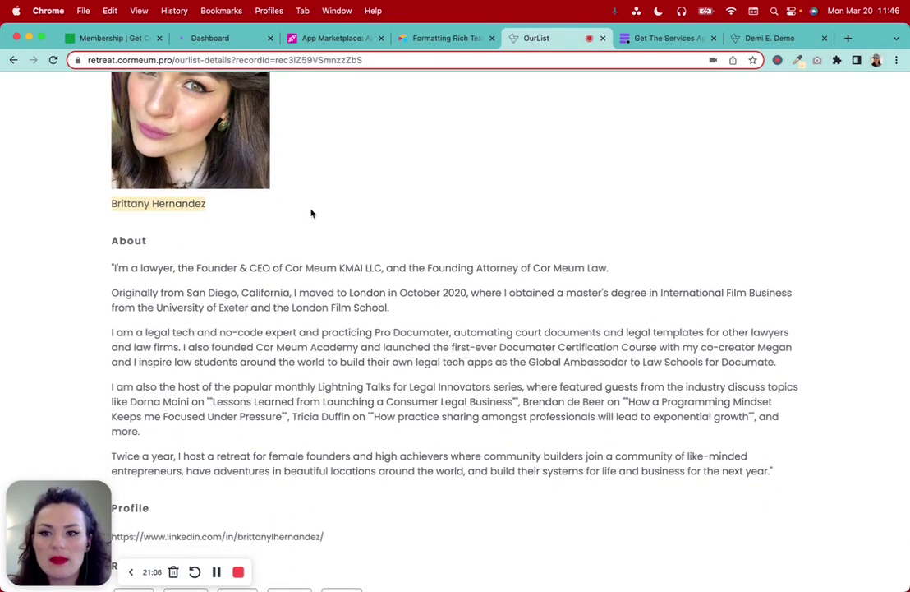
{"action": "left_click_drag", "start_coordinate": [139, 261], "coordinate": [308, 522]}
{"action": "scroll", "coordinate": [322, 438], "scroll_direction": "down", "scroll_amount": 2}
{"action": "left_click", "coordinate": [333, 38]}
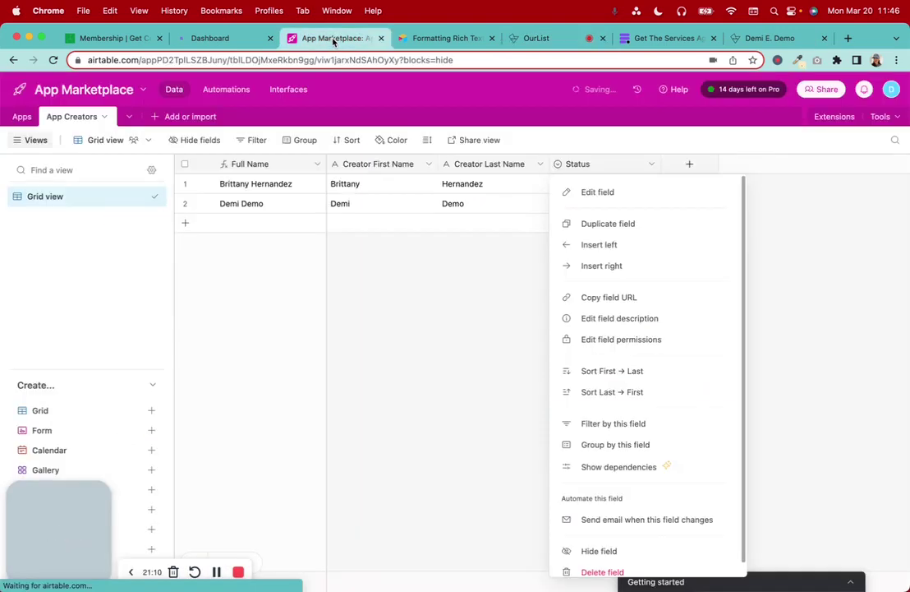
Turn the Status field into a rich-text Long text field named 'About Creator'
{"action": "left_click", "coordinate": [610, 194]}
{"action": "double_click", "coordinate": [434, 198]}
{"action": "type", "text": "About Creator"}
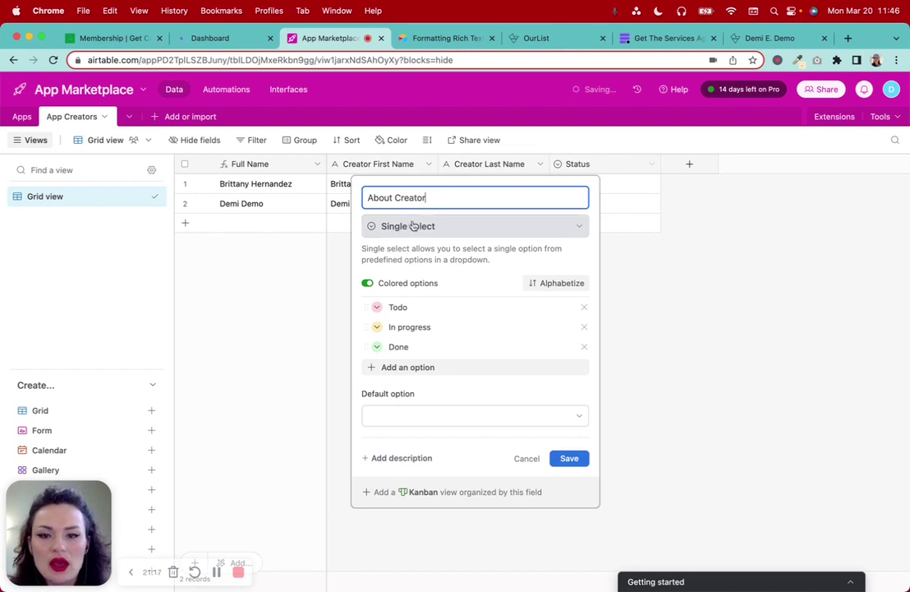
{"action": "left_click", "coordinate": [408, 226]}
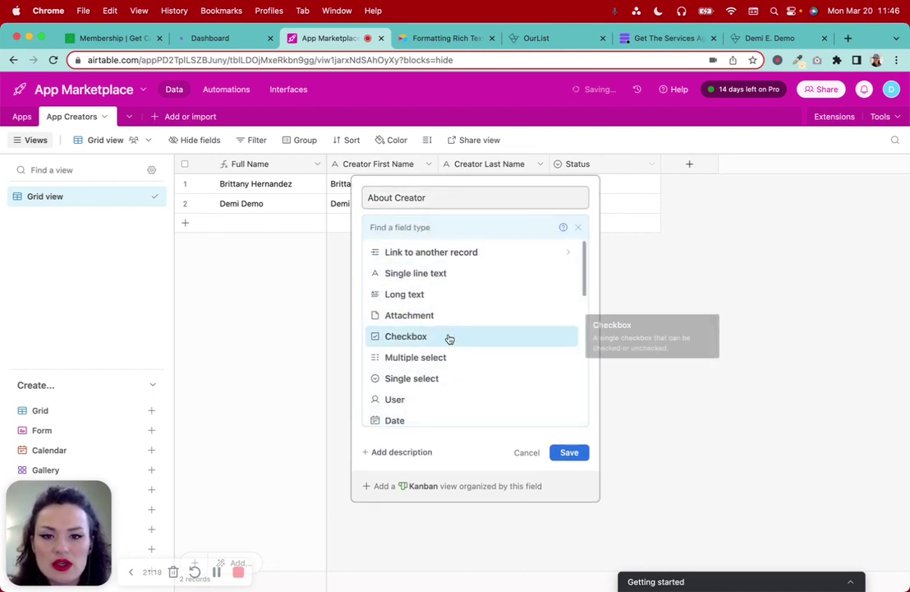
{"action": "left_click", "coordinate": [428, 295]}
{"action": "left_click", "coordinate": [402, 271]}
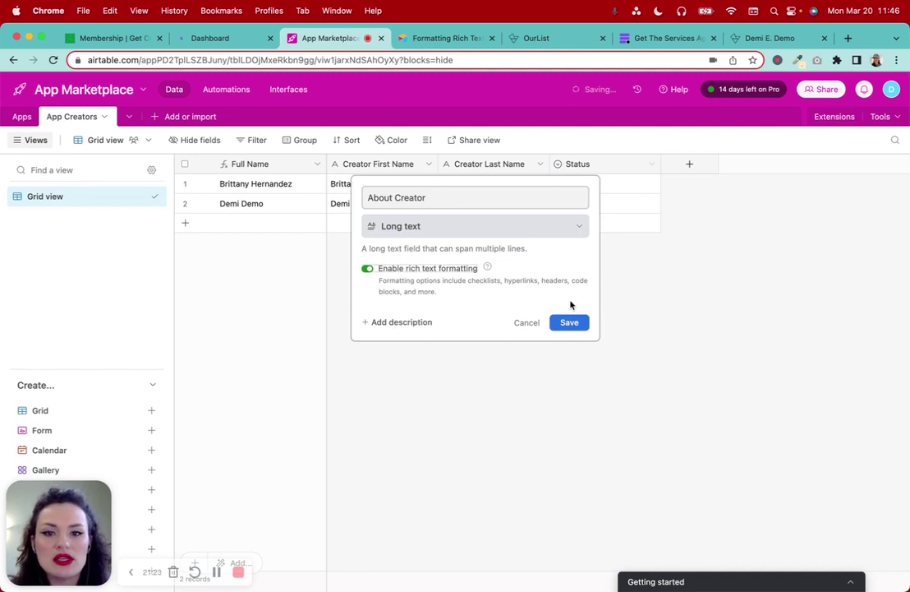
{"action": "left_click", "coordinate": [569, 324]}
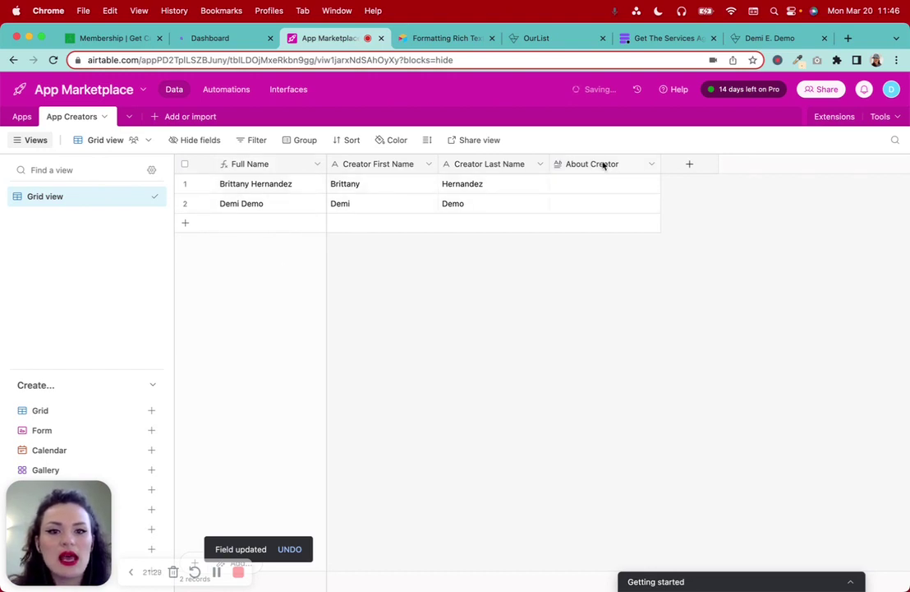
Add a URL field named 'Creator Profile Link' to App Creators
{"action": "left_click", "coordinate": [688, 165]}
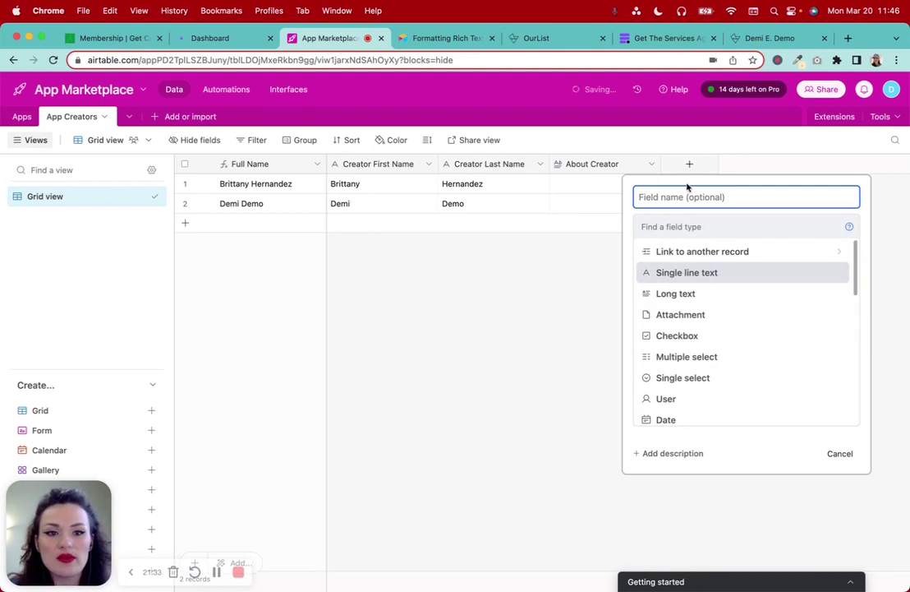
{"action": "type", "text": "Creator Profile"}
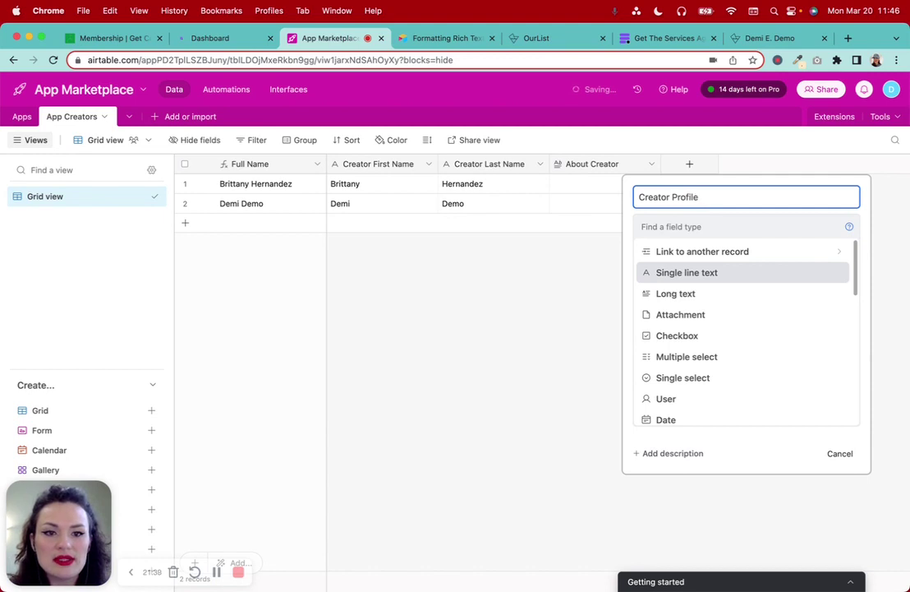
{"action": "type", "text": "Link"}
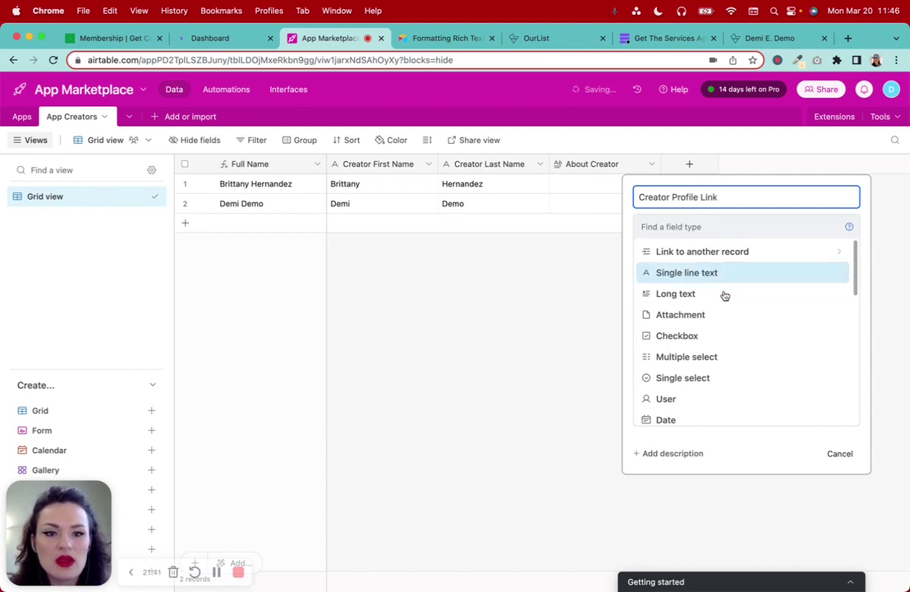
{"action": "scroll", "coordinate": [722, 313], "scroll_direction": "down", "scroll_amount": 3}
{"action": "left_click", "coordinate": [692, 348]}
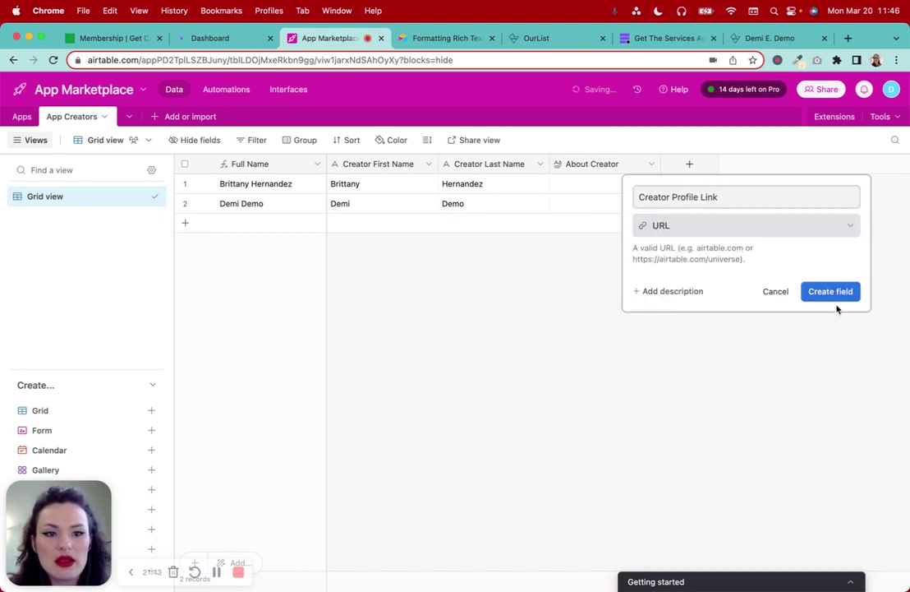
{"action": "left_click", "coordinate": [827, 293]}
{"action": "left_click", "coordinate": [217, 571]}
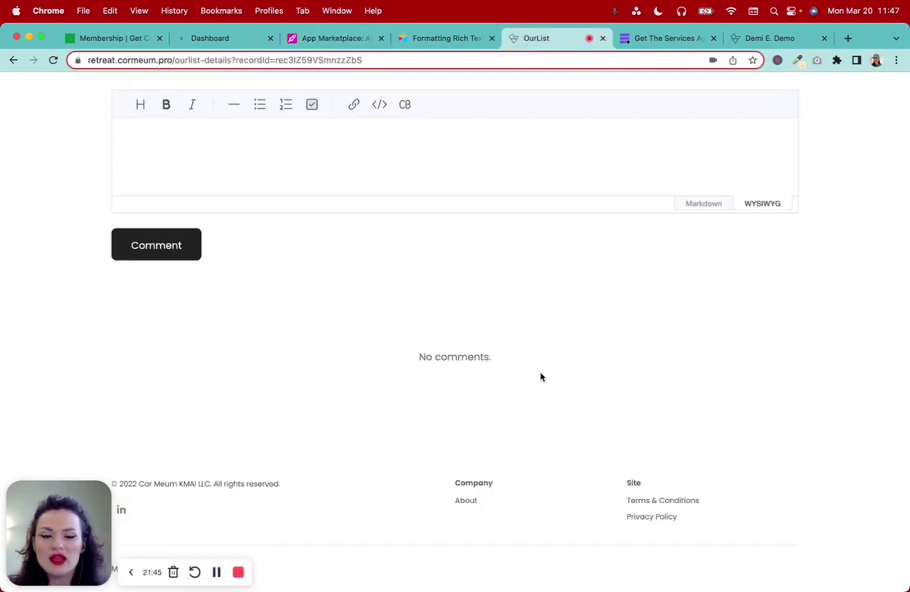
{"action": "scroll", "coordinate": [541, 376], "scroll_direction": "up", "scroll_amount": 3}
{"action": "scroll", "coordinate": [540, 377], "scroll_direction": "up", "scroll_amount": 5}
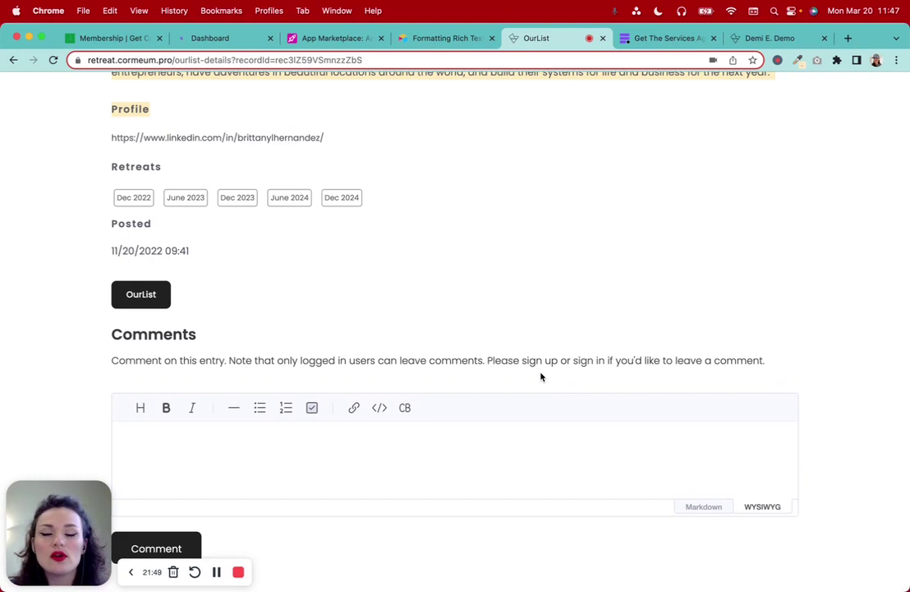
{"action": "scroll", "coordinate": [541, 376], "scroll_direction": "up", "scroll_amount": 15}
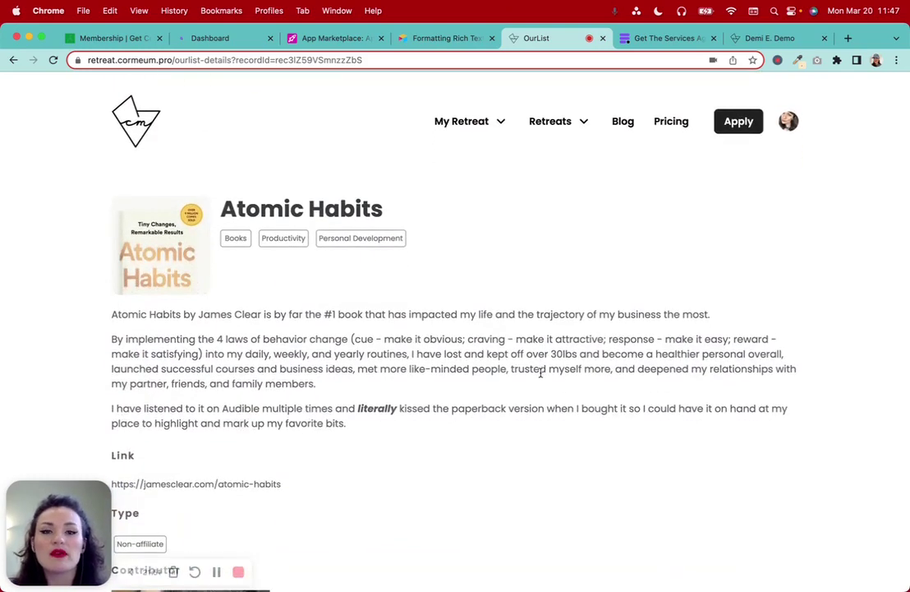
Add a blank table named 'Comments' to the App Marketplace base
{"action": "left_click", "coordinate": [328, 40]}
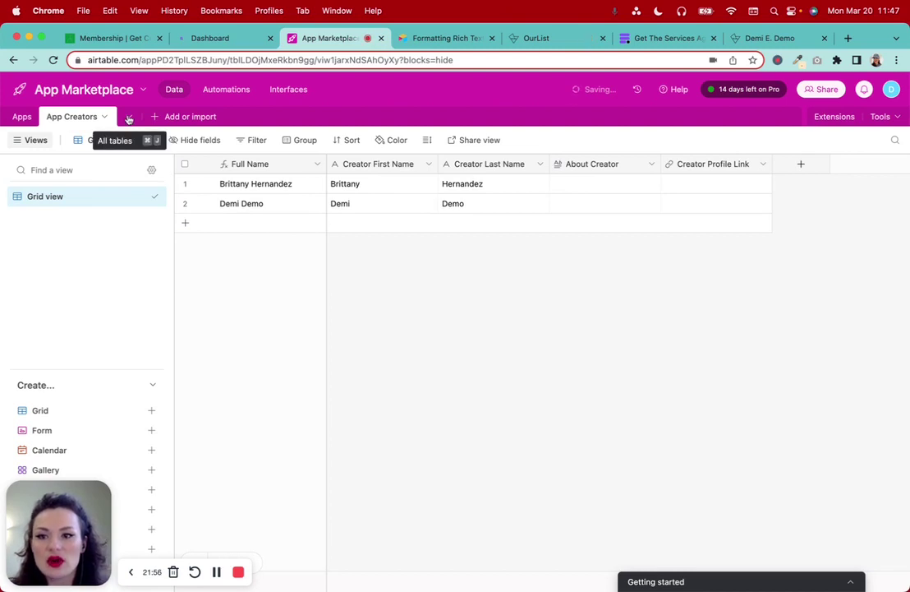
{"action": "left_click", "coordinate": [128, 118]}
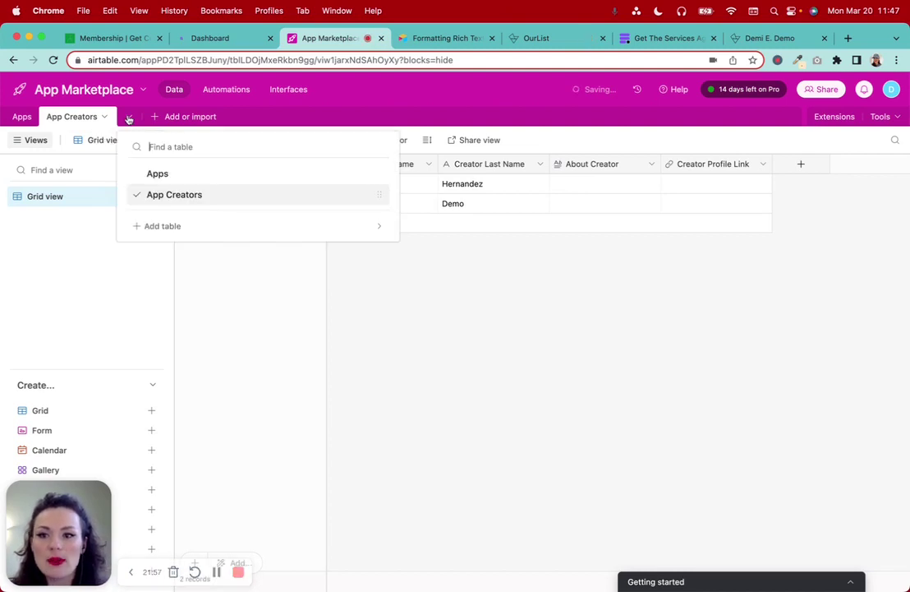
{"action": "left_click", "coordinate": [170, 226]}
{"action": "left_click", "coordinate": [175, 260]}
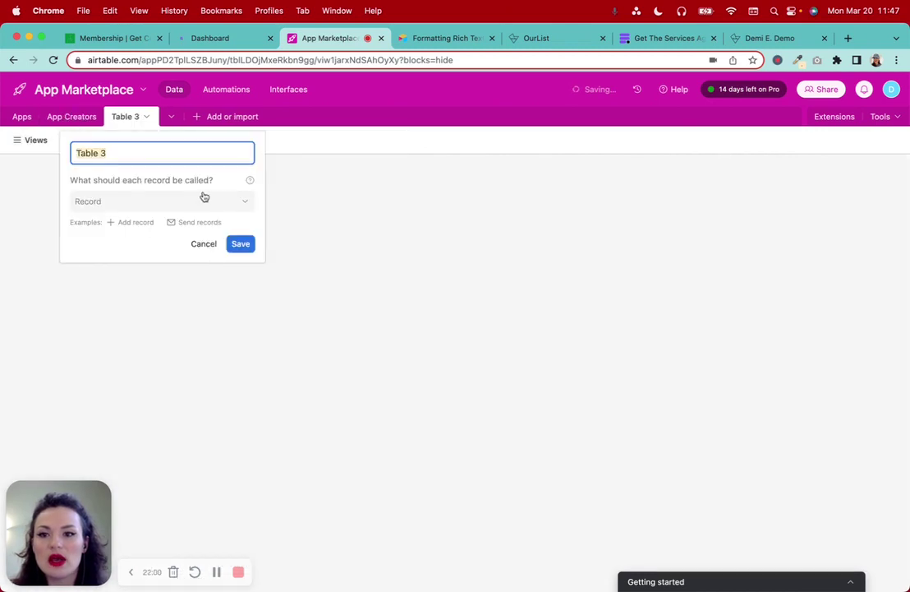
{"action": "type", "text": "Commenbt"}
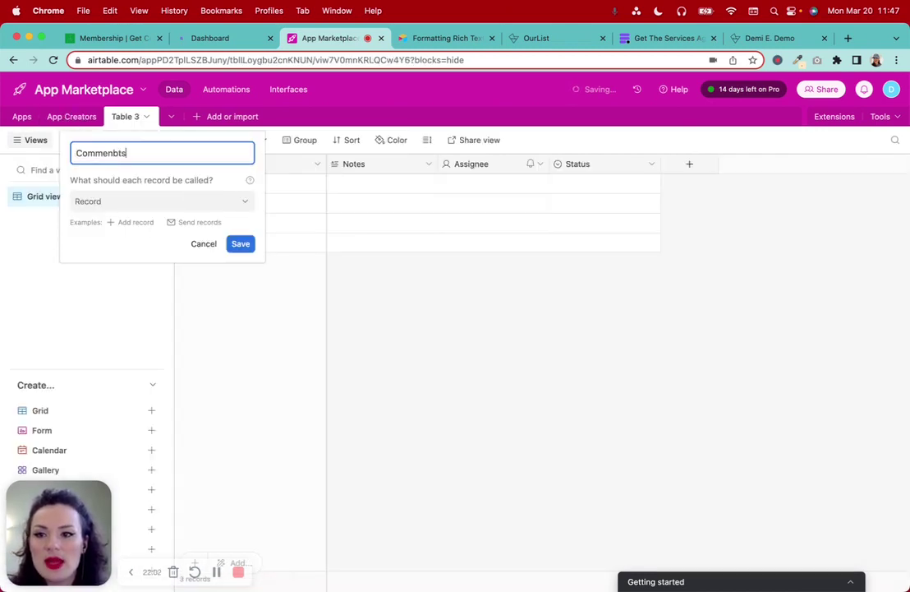
{"action": "left_click", "coordinate": [241, 245]}
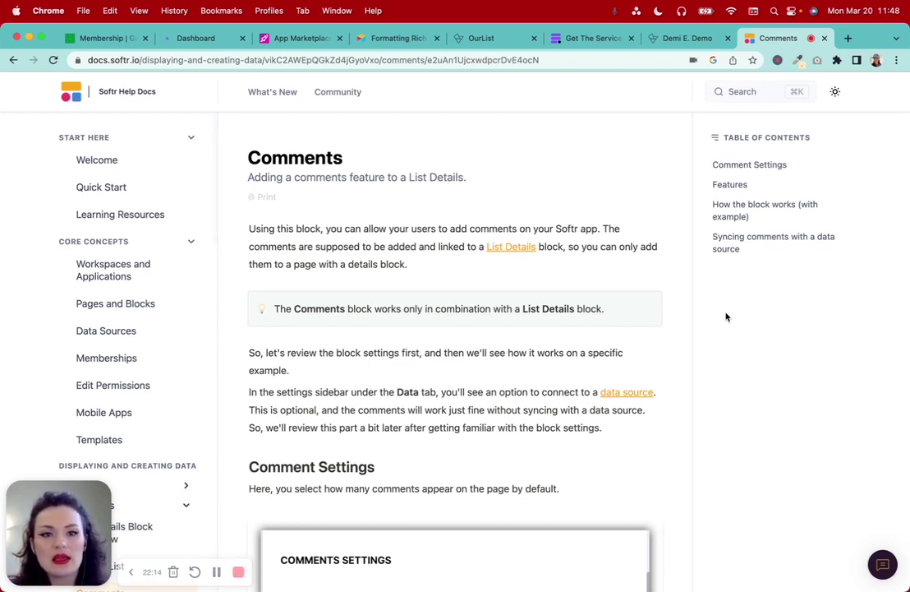
Scroll through the Softr Comments block article to its required fields list
{"action": "scroll", "coordinate": [726, 318], "scroll_direction": "down", "scroll_amount": 1}
{"action": "scroll", "coordinate": [727, 317], "scroll_direction": "up", "scroll_amount": 1}
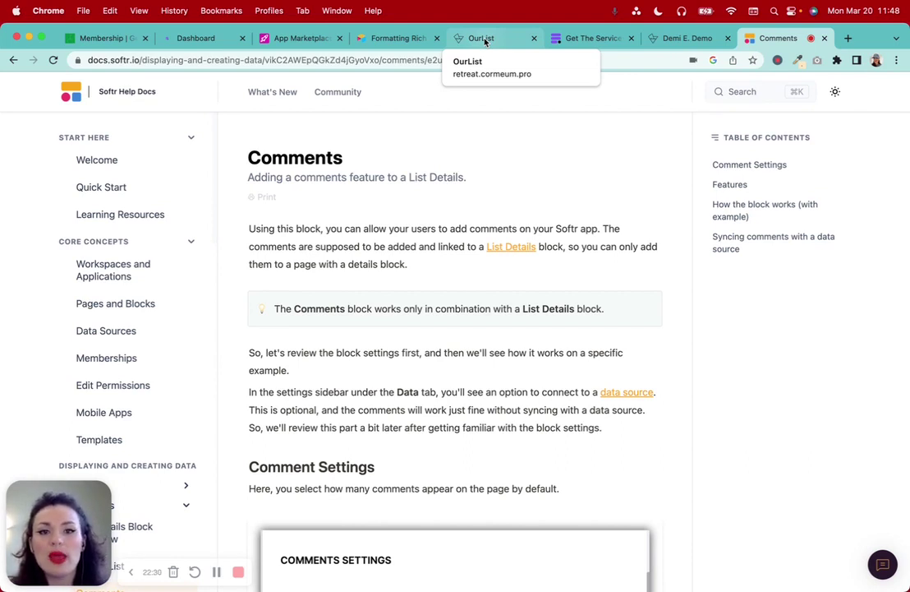
{"action": "scroll", "coordinate": [583, 298], "scroll_direction": "down", "scroll_amount": 5}
{"action": "scroll", "coordinate": [583, 299], "scroll_direction": "down", "scroll_amount": 18}
{"action": "scroll", "coordinate": [584, 299], "scroll_direction": "down", "scroll_amount": 5}
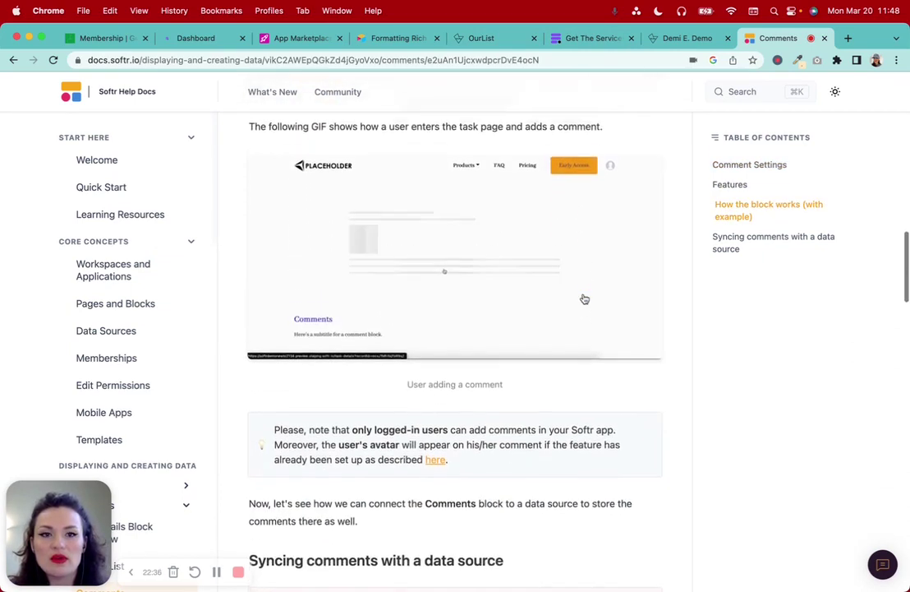
{"action": "scroll", "coordinate": [583, 298], "scroll_direction": "down", "scroll_amount": 3}
{"action": "scroll", "coordinate": [523, 283], "scroll_direction": "down", "scroll_amount": 4}
{"action": "scroll", "coordinate": [523, 283], "scroll_direction": "up", "scroll_amount": 7}
{"action": "scroll", "coordinate": [523, 282], "scroll_direction": "down", "scroll_amount": 11}
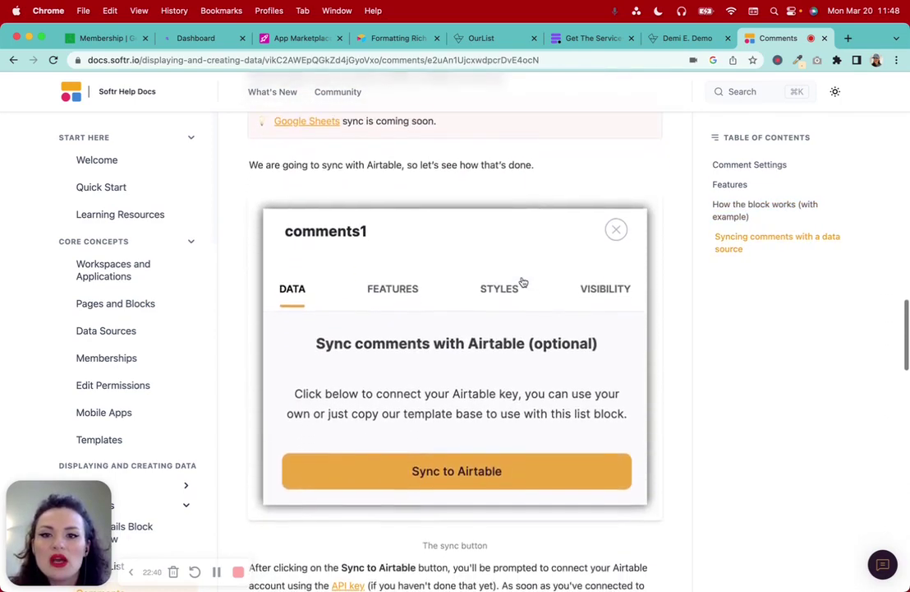
{"action": "scroll", "coordinate": [522, 282], "scroll_direction": "down", "scroll_amount": 15}
{"action": "scroll", "coordinate": [523, 283], "scroll_direction": "down", "scroll_amount": 9}
{"action": "scroll", "coordinate": [523, 283], "scroll_direction": "up", "scroll_amount": 2}
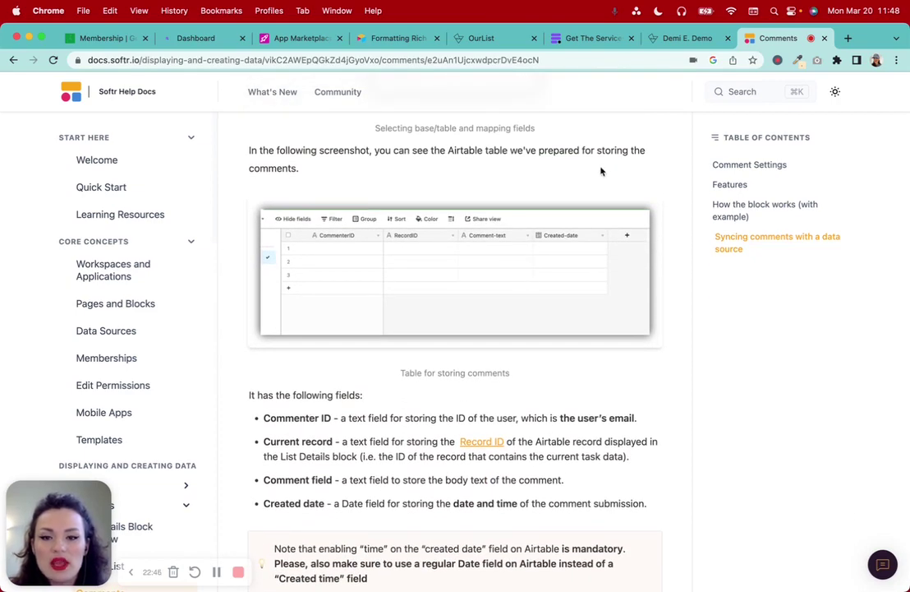
{"action": "scroll", "coordinate": [466, 247], "scroll_direction": "down", "scroll_amount": 1}
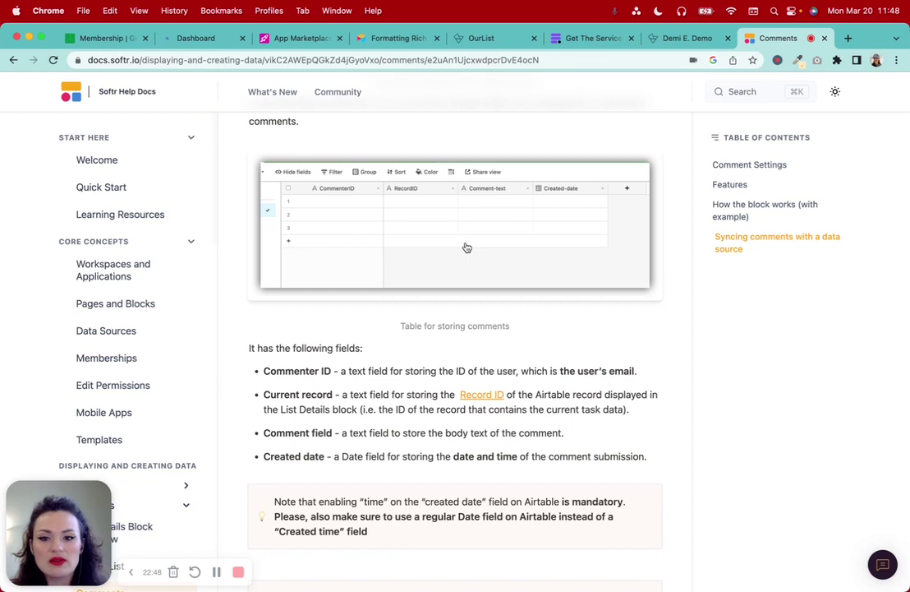
{"action": "scroll", "coordinate": [370, 380], "scroll_direction": "down", "scroll_amount": 1}
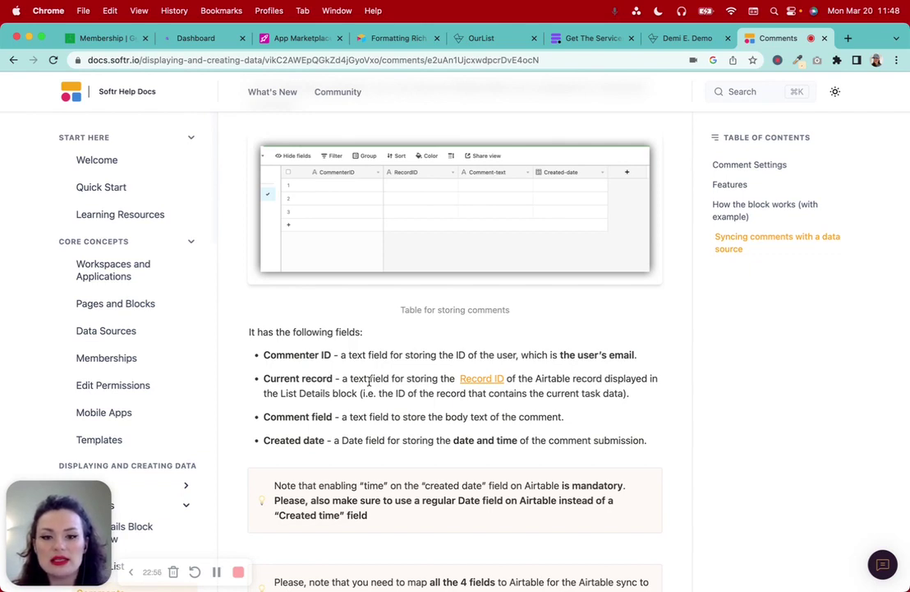
Place the Comments help tab beside the Airtable base and highlight Commenter ID
{"action": "left_click", "coordinate": [278, 41]}
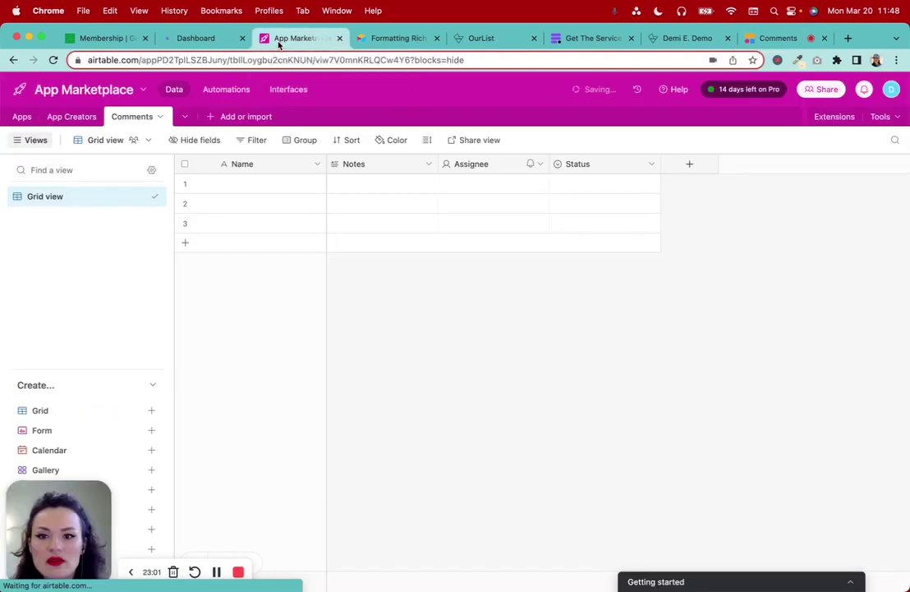
{"action": "left_click", "coordinate": [395, 38]}
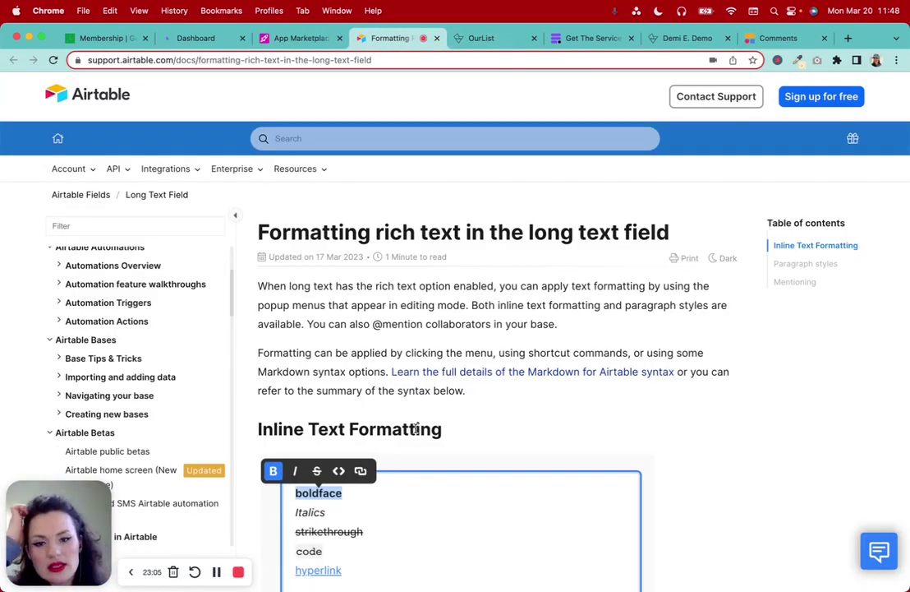
{"action": "left_click_drag", "start_coordinate": [769, 38], "coordinate": [389, 45]}
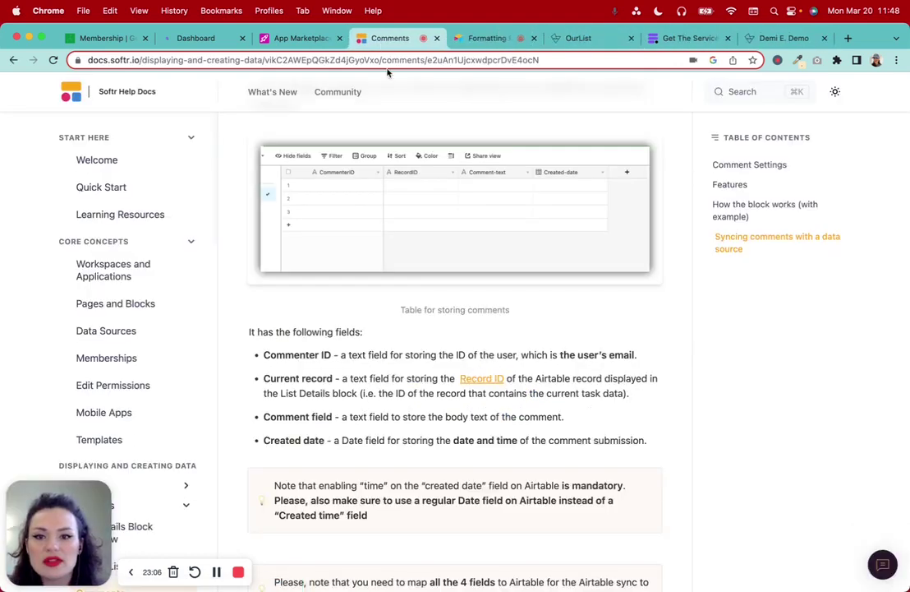
{"action": "scroll", "coordinate": [427, 436], "scroll_direction": "down", "scroll_amount": 3}
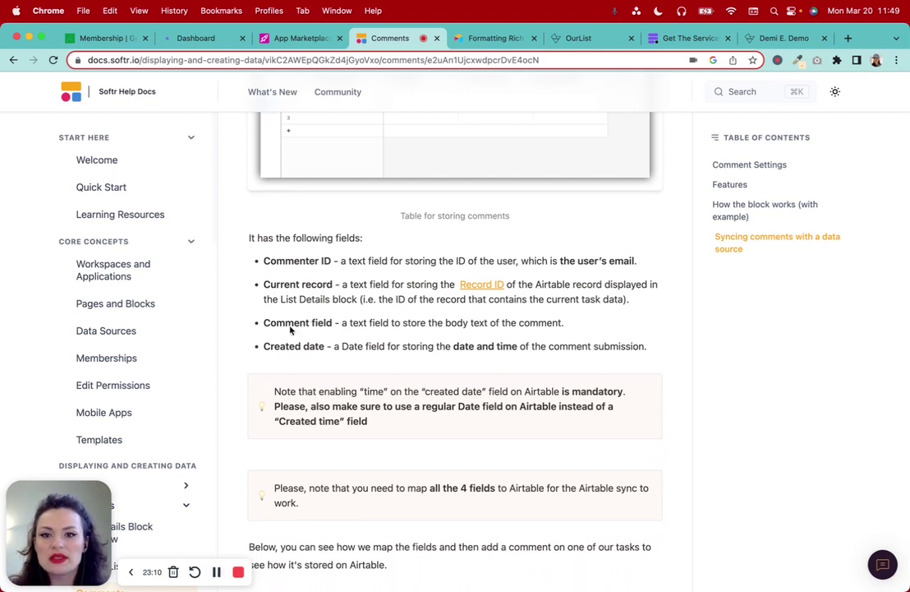
{"action": "left_click_drag", "start_coordinate": [266, 261], "coordinate": [356, 262]}
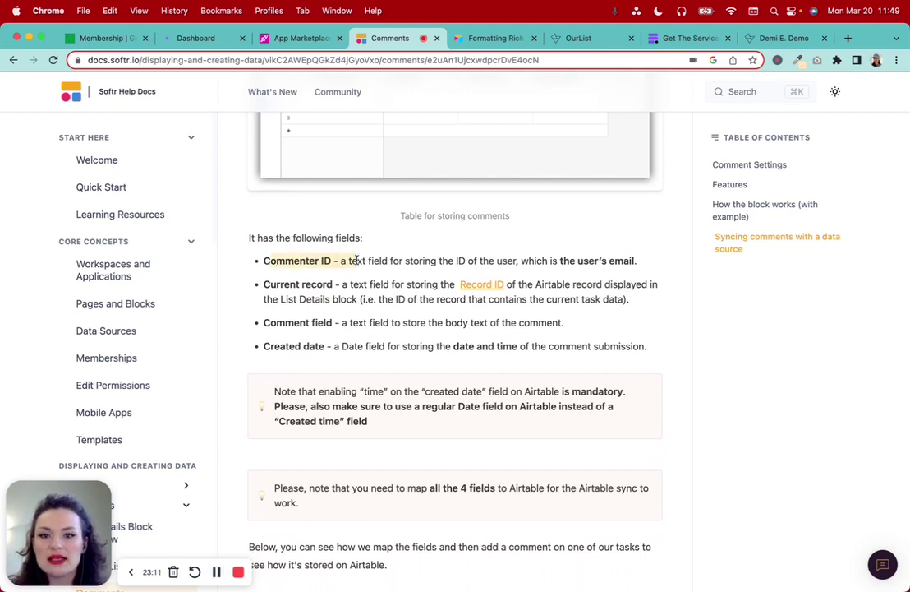
{"action": "left_click", "coordinate": [290, 38]}
{"action": "left_click", "coordinate": [317, 165]}
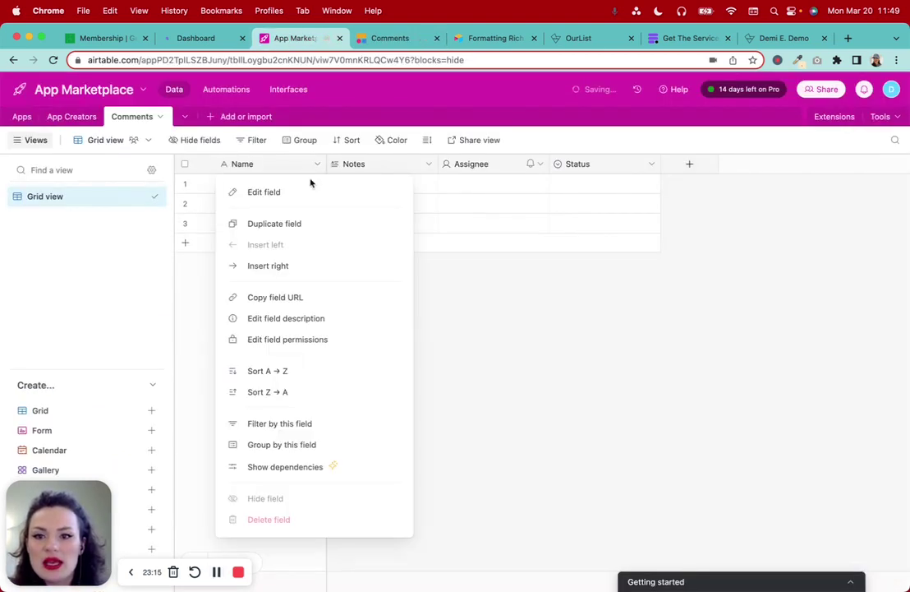
Rename the Comments primary field to 'Commenter ID', then check the Current record entry
{"action": "left_click", "coordinate": [301, 193]}
{"action": "type", "text": "Commenter ID"}
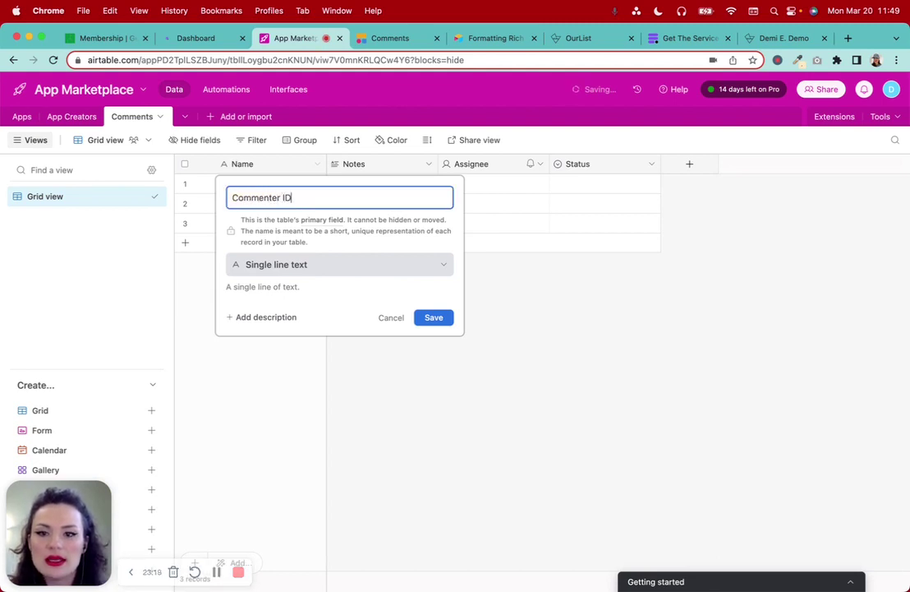
{"action": "left_click", "coordinate": [439, 318]}
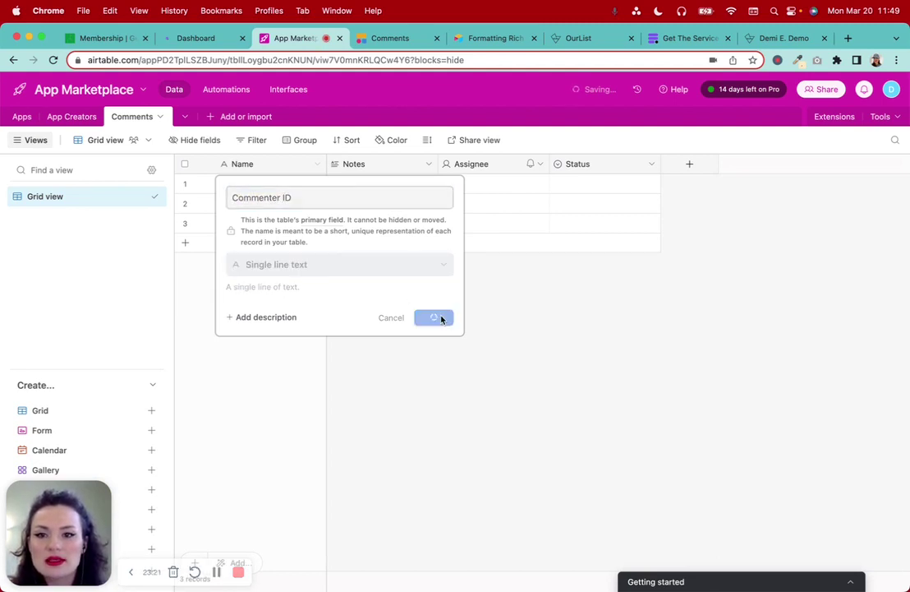
{"action": "left_click", "coordinate": [374, 38]}
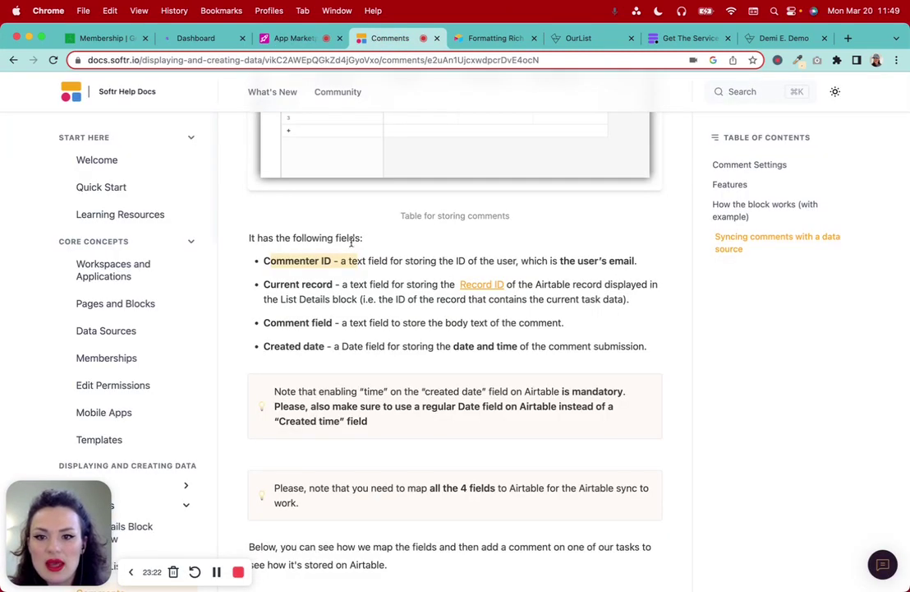
{"action": "left_click_drag", "start_coordinate": [264, 285], "coordinate": [341, 284]}
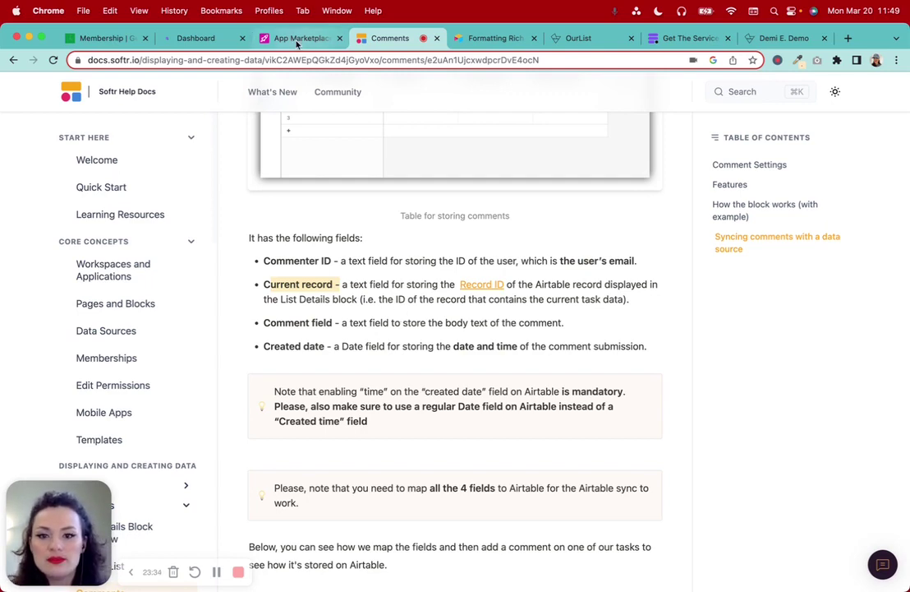
{"action": "scroll", "coordinate": [361, 160], "scroll_direction": "up", "scroll_amount": 3}
{"action": "scroll", "coordinate": [361, 161], "scroll_direction": "down", "scroll_amount": 5}
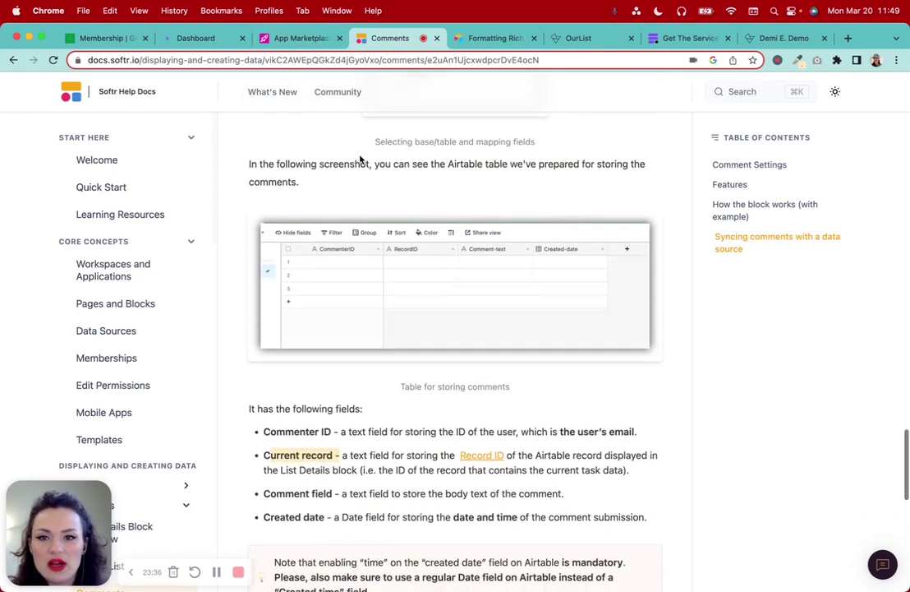
{"action": "left_click", "coordinate": [295, 38]}
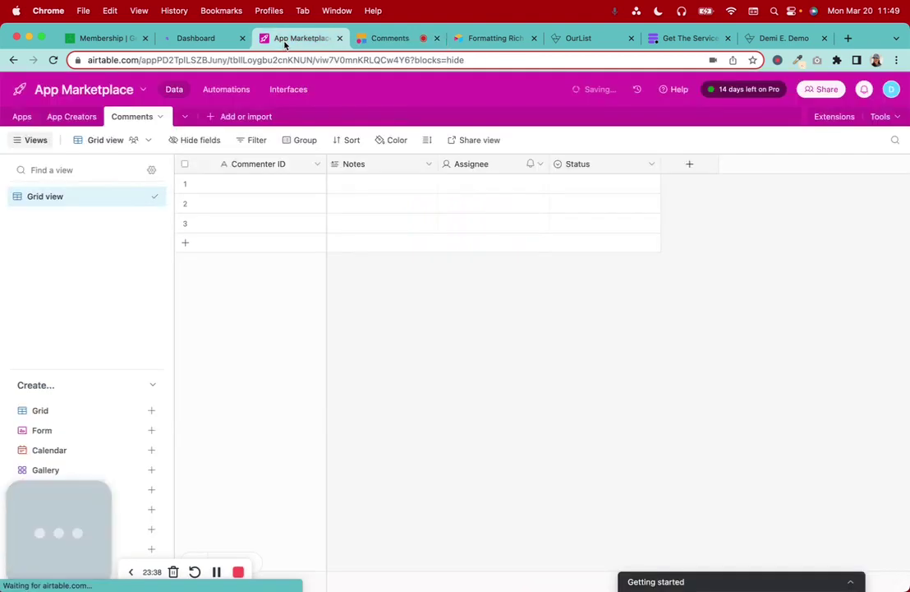
Rename the Notes field to 'Record ID' as a single line text field
{"action": "left_click", "coordinate": [428, 163]}
{"action": "left_click", "coordinate": [407, 194]}
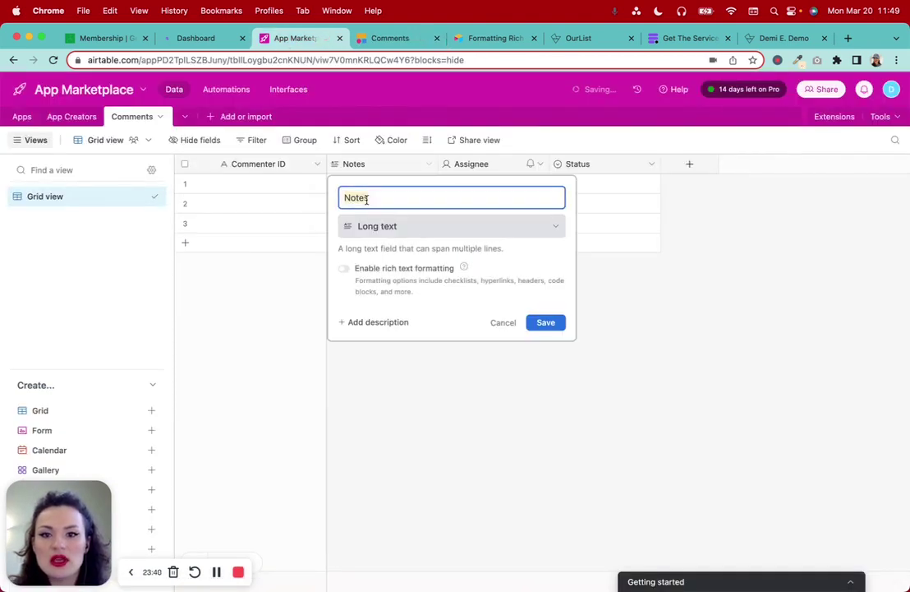
{"action": "type", "text": "Record ID"}
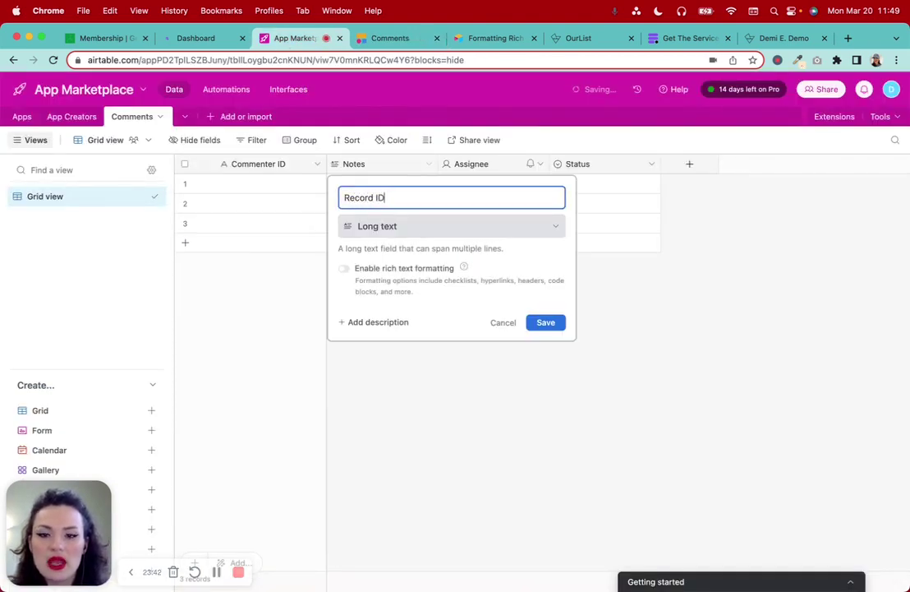
{"action": "left_click", "coordinate": [378, 233]}
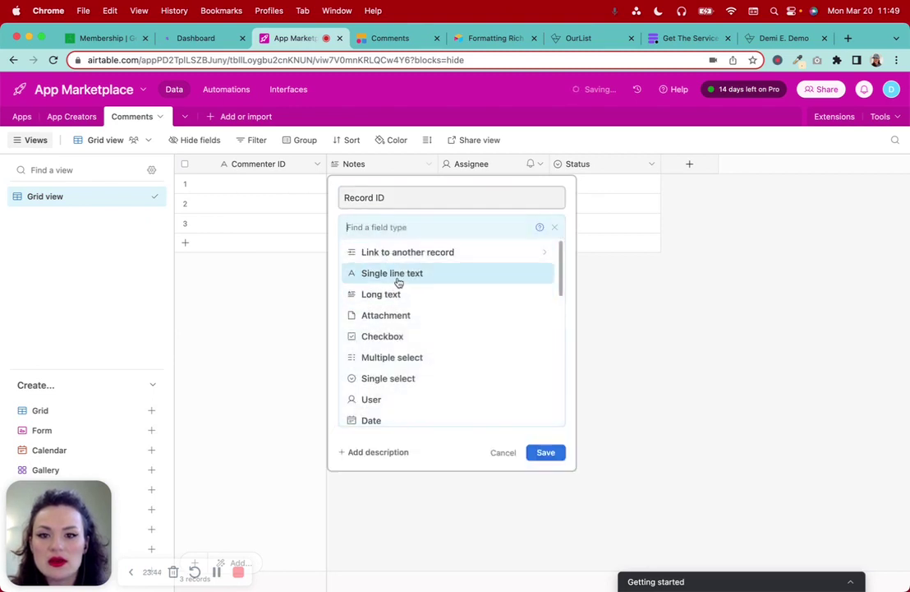
{"action": "left_click", "coordinate": [399, 282]}
{"action": "left_click", "coordinate": [546, 325]}
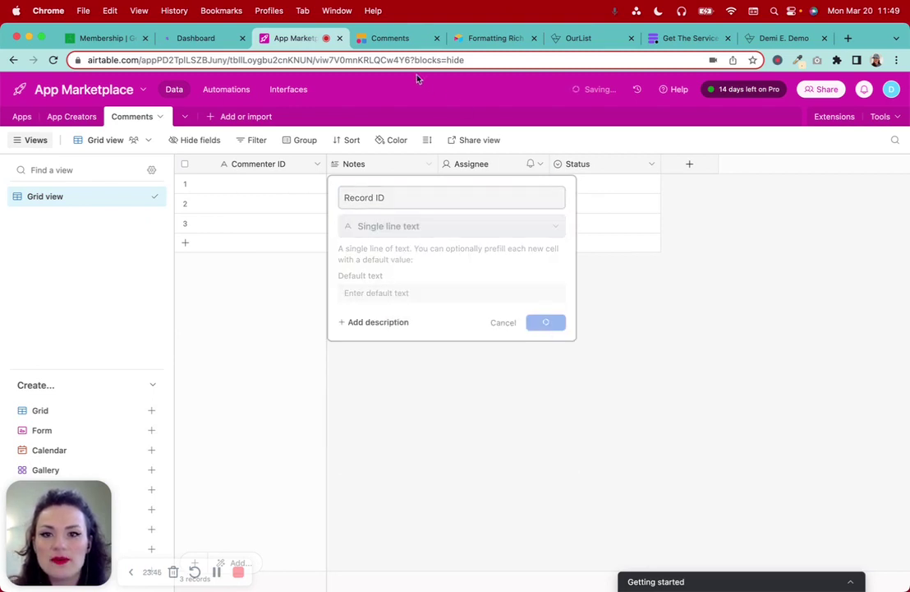
{"action": "left_click", "coordinate": [390, 38]}
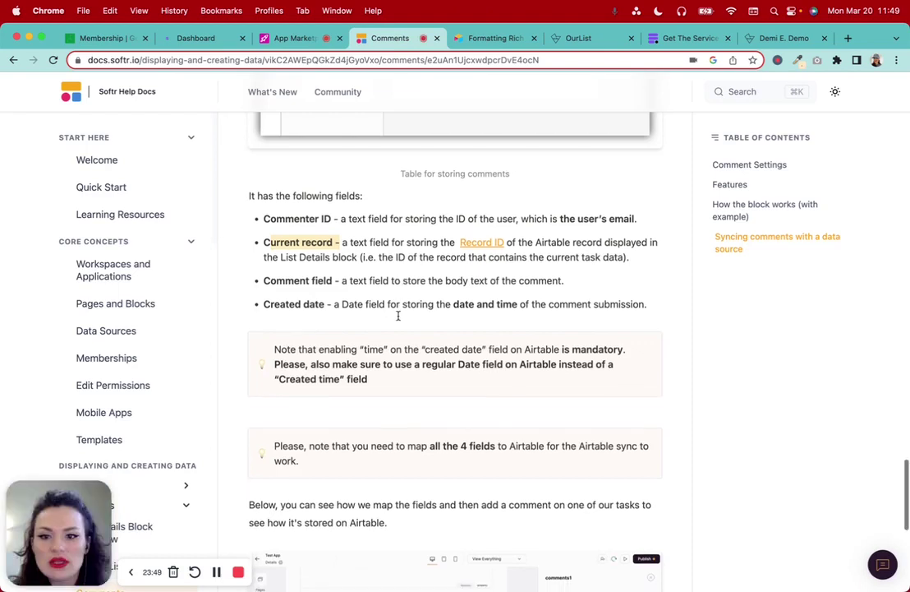
Highlight the Comment field description in the Softr Comments article
{"action": "scroll", "coordinate": [398, 314], "scroll_direction": "down", "scroll_amount": 1}
{"action": "left_click_drag", "start_coordinate": [286, 261], "coordinate": [373, 261]}
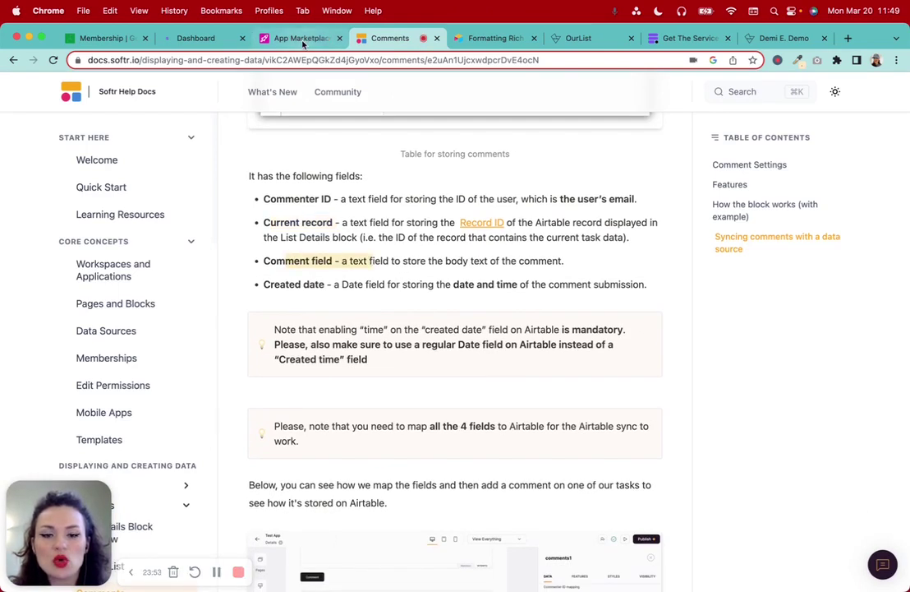
{"action": "scroll", "coordinate": [437, 336], "scroll_direction": "up", "scroll_amount": 4}
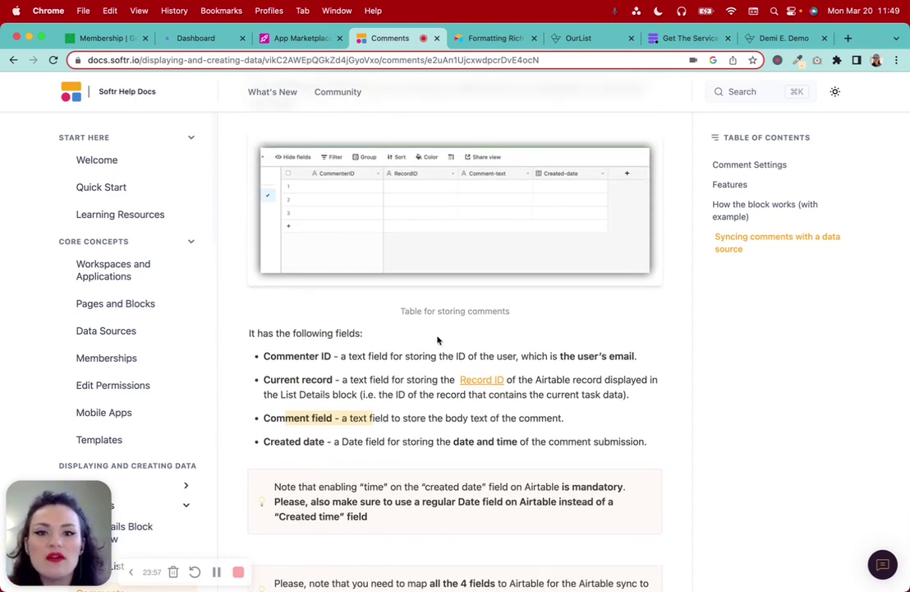
Turn the Assignee field into a Long text field named 'Comment Text' with rich text formatting
{"action": "left_click", "coordinate": [265, 41]}
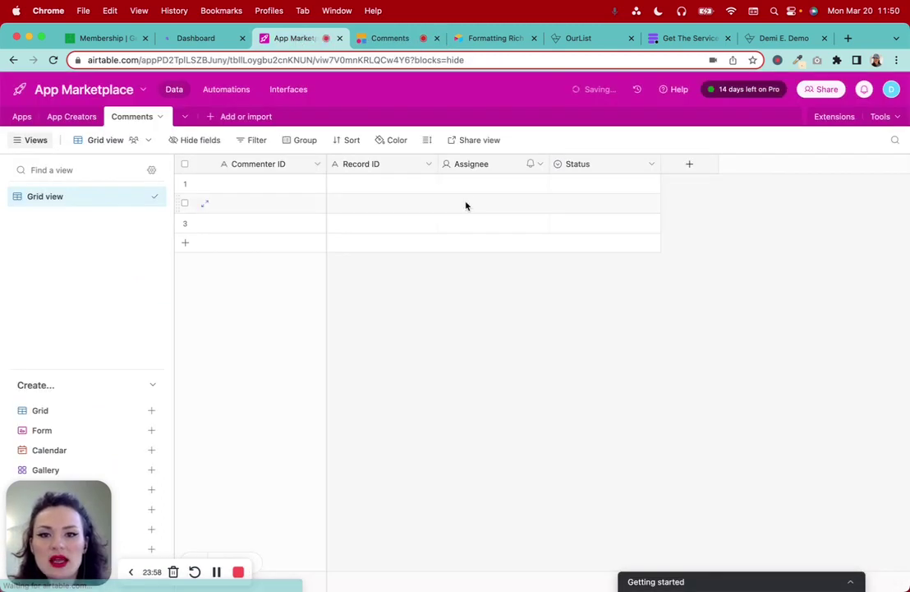
{"action": "left_click", "coordinate": [540, 164]}
{"action": "left_click", "coordinate": [508, 196]}
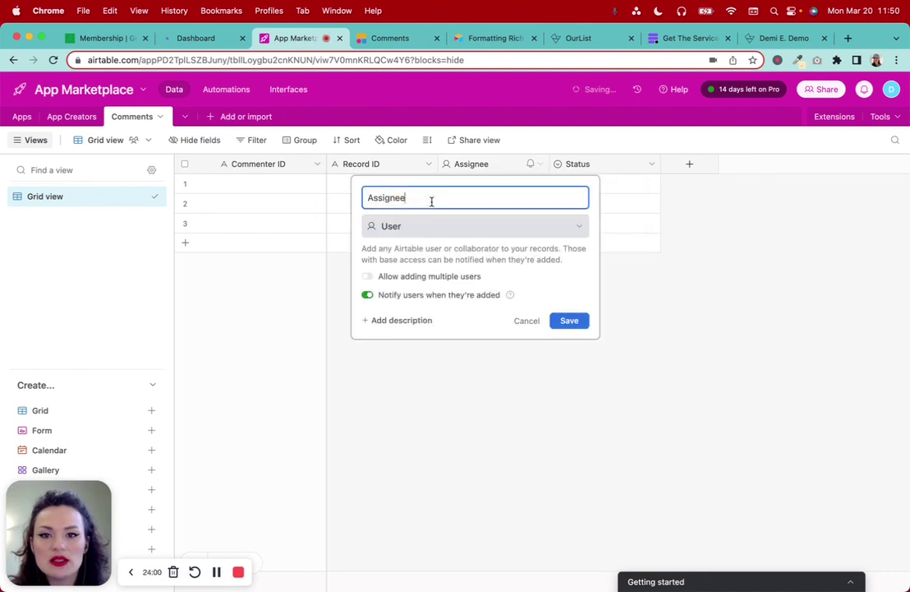
{"action": "key", "text": "super+a"}
{"action": "type", "text": "Comment"}
{"action": "key", "text": "BackSpace"}
{"action": "key", "text": "BackSpace"}
{"action": "type", "text": "nt Text"}
{"action": "left_click", "coordinate": [415, 226]}
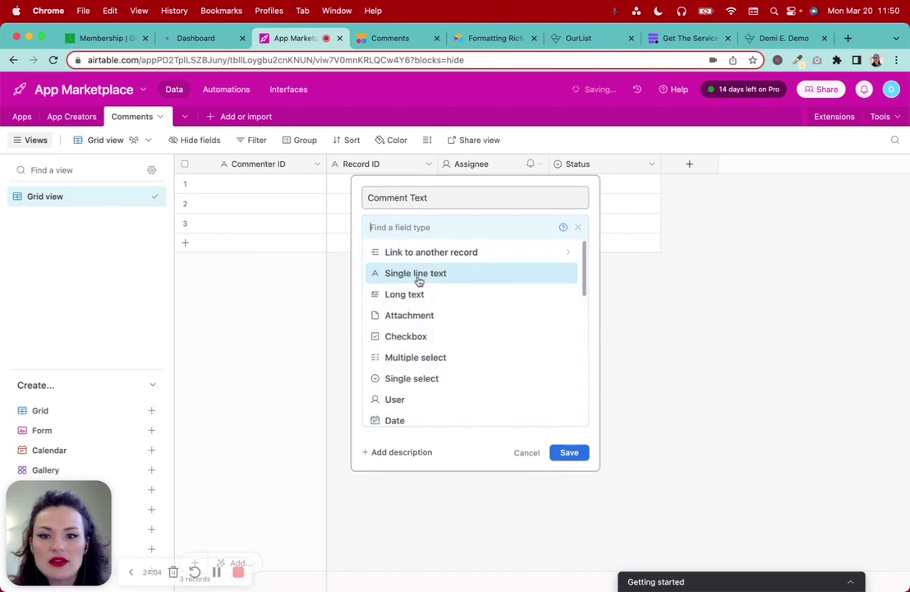
{"action": "left_click", "coordinate": [445, 294]}
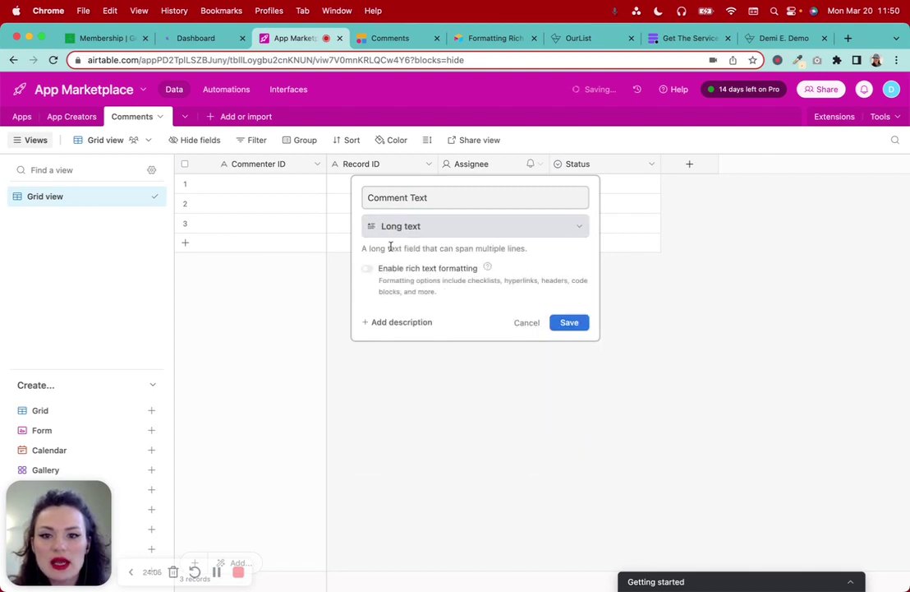
{"action": "left_click", "coordinate": [367, 270]}
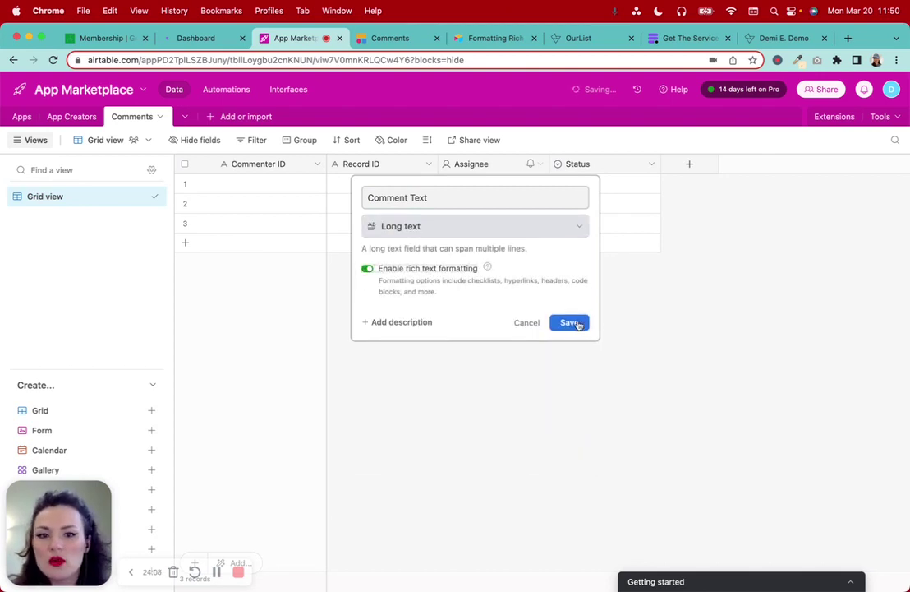
{"action": "left_click", "coordinate": [578, 325]}
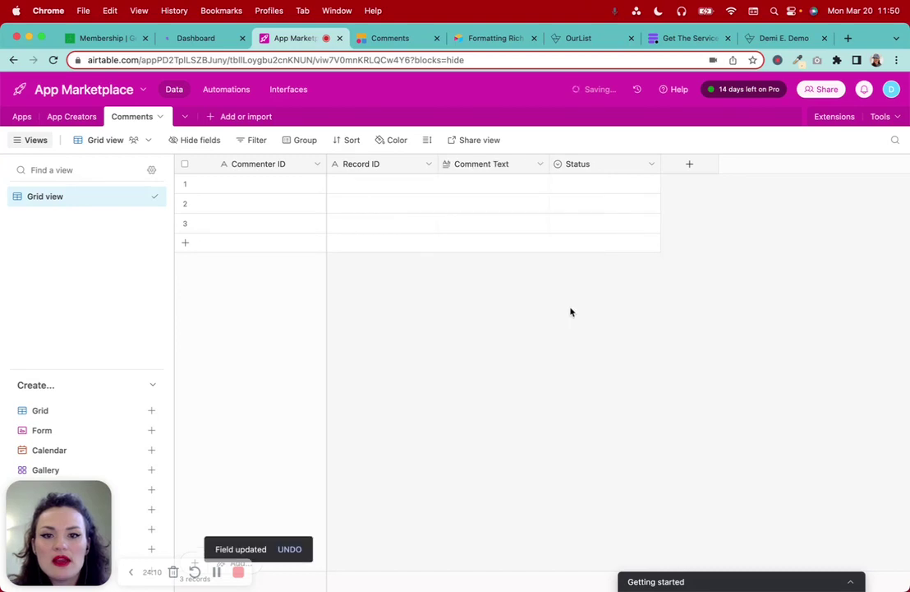
{"action": "left_click", "coordinate": [386, 38]}
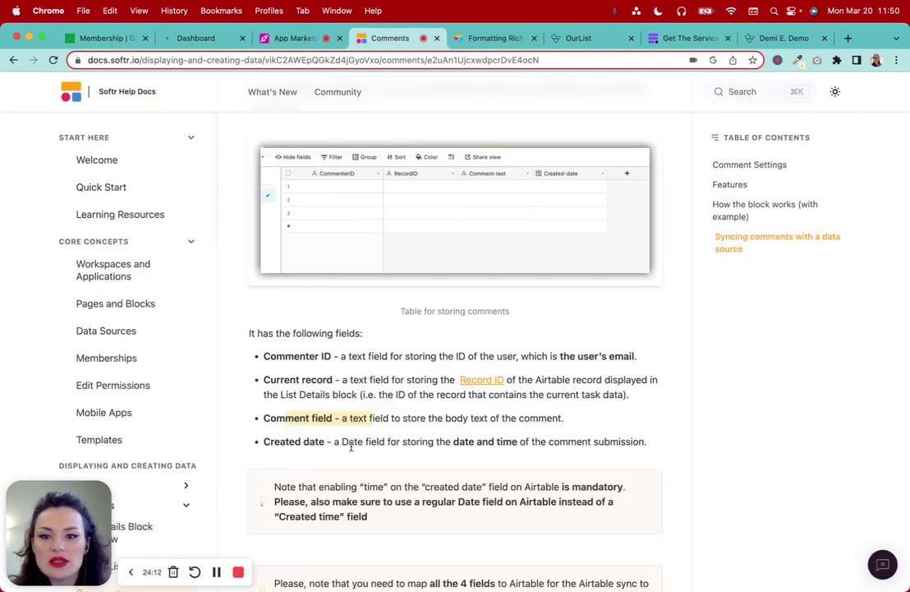
Review the Softr docs' Created date requirement: a Date field storing date and time
{"action": "left_click_drag", "start_coordinate": [266, 440], "coordinate": [355, 441]}
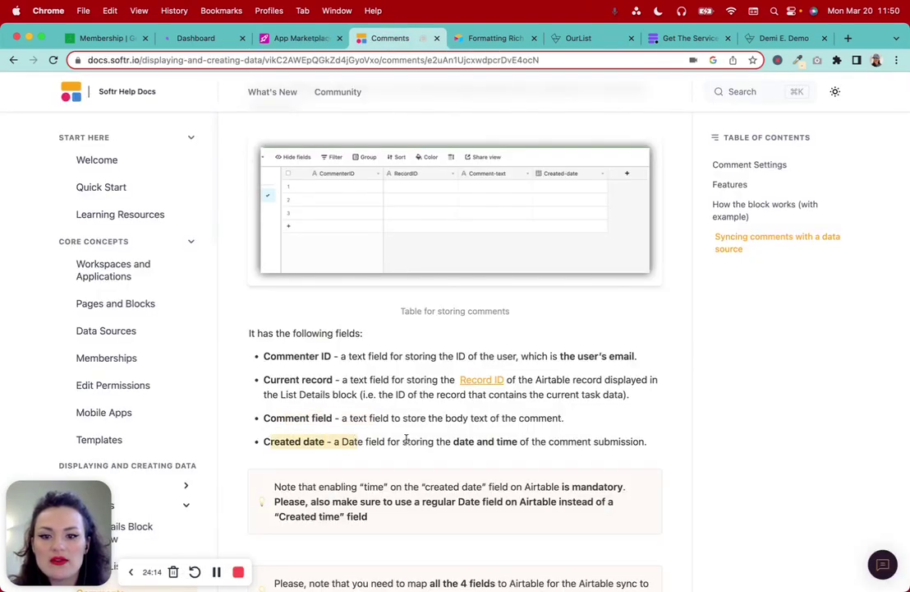
{"action": "left_click_drag", "start_coordinate": [445, 441], "coordinate": [645, 440]}
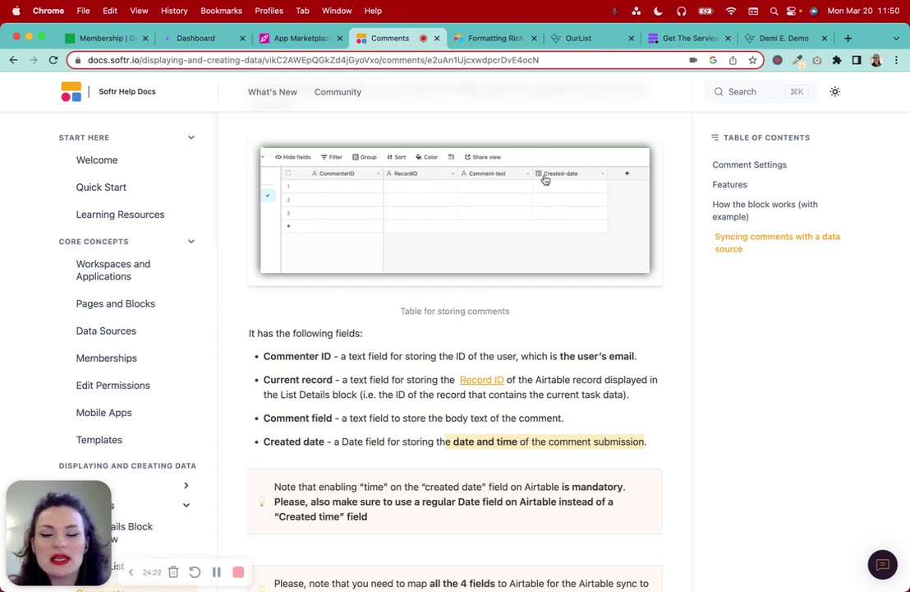
{"action": "left_click", "coordinate": [290, 37]}
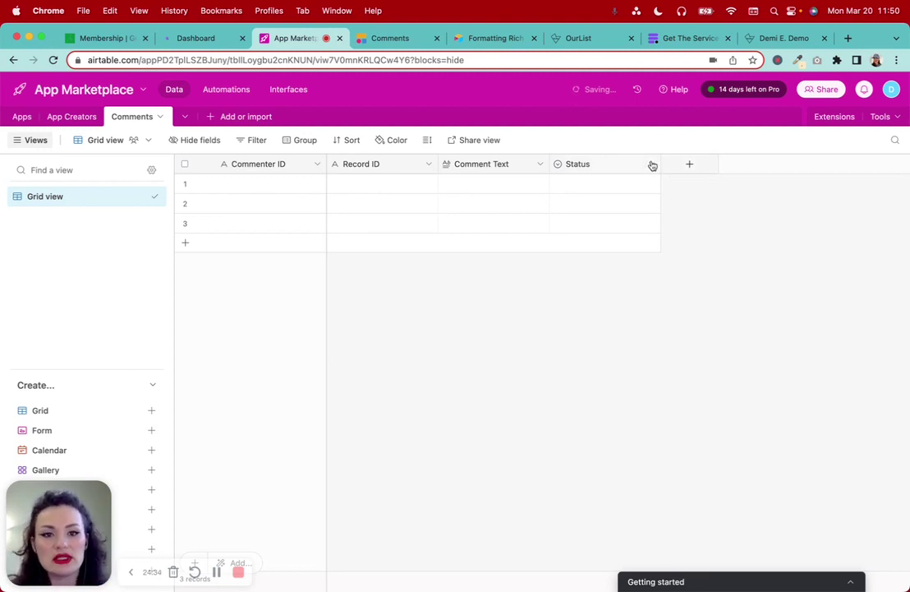
Change the Status field to Single line text and rename it 'Created Date'
{"action": "left_click", "coordinate": [651, 165]}
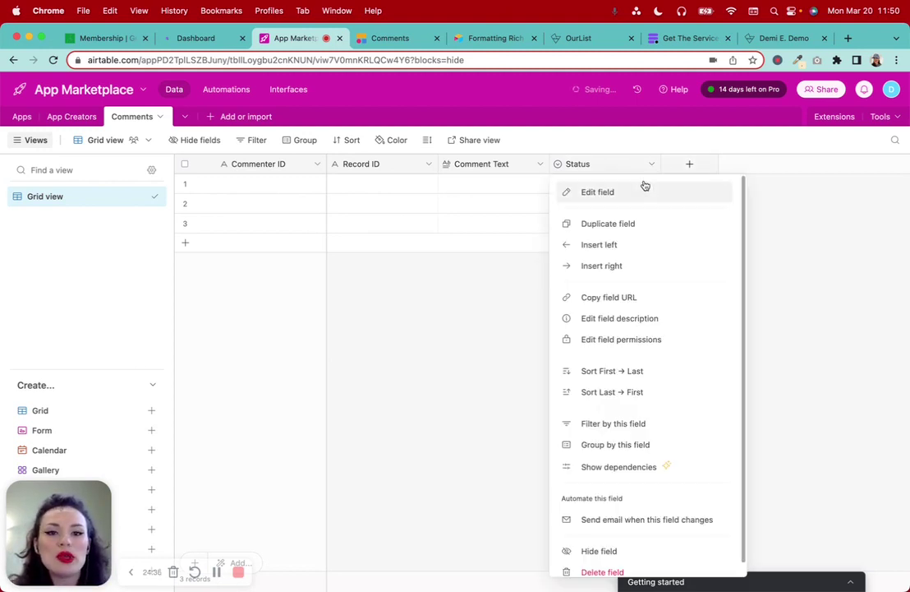
{"action": "left_click", "coordinate": [632, 190]}
{"action": "left_click", "coordinate": [505, 230]}
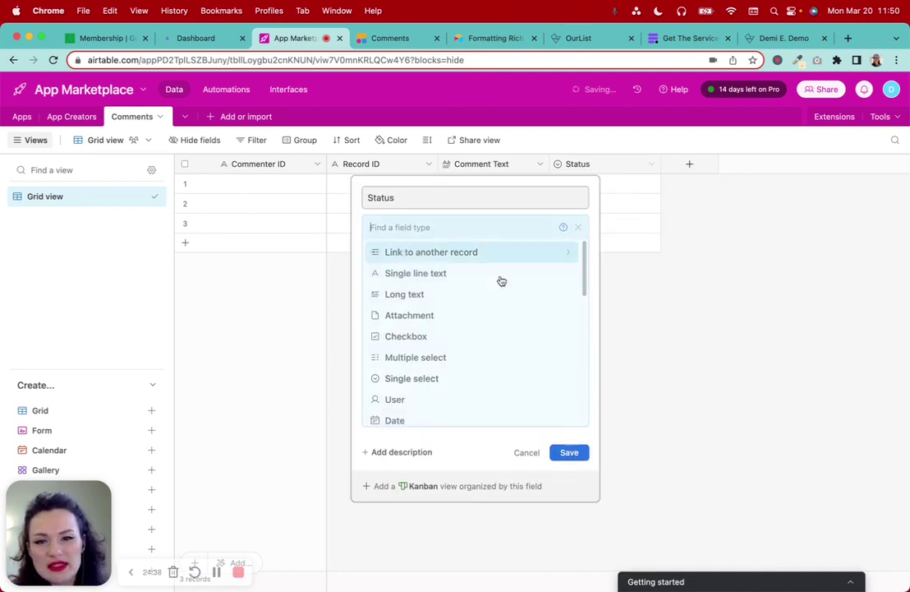
{"action": "scroll", "coordinate": [493, 296], "scroll_direction": "down", "scroll_amount": 5}
{"action": "scroll", "coordinate": [481, 331], "scroll_direction": "down", "scroll_amount": 1}
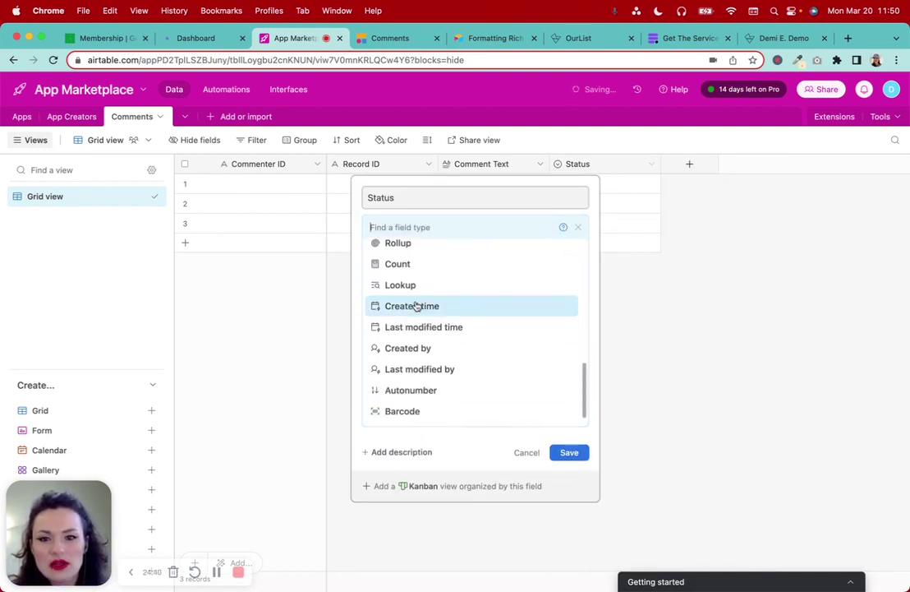
{"action": "scroll", "coordinate": [481, 339], "scroll_direction": "up", "scroll_amount": 5}
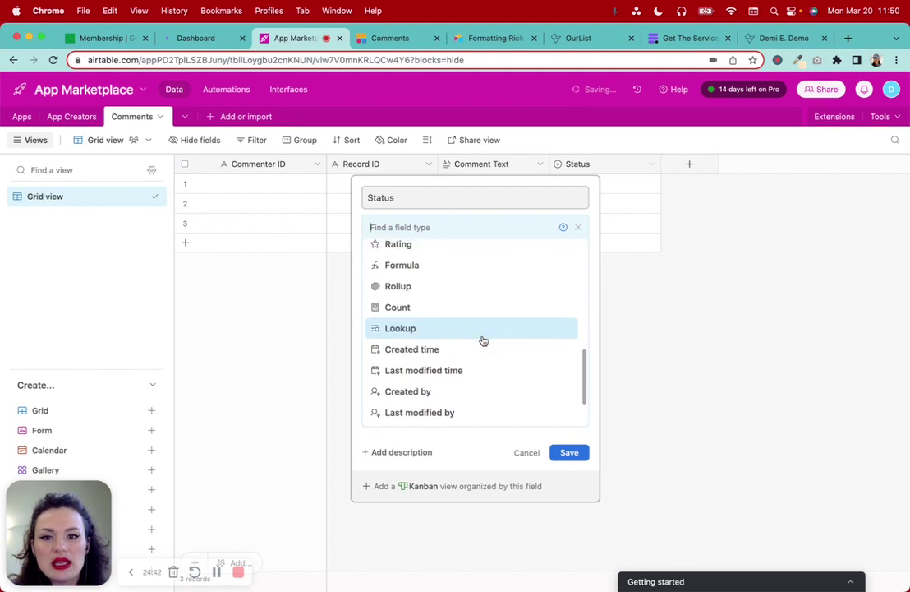
{"action": "scroll", "coordinate": [484, 341], "scroll_direction": "down", "scroll_amount": 3}
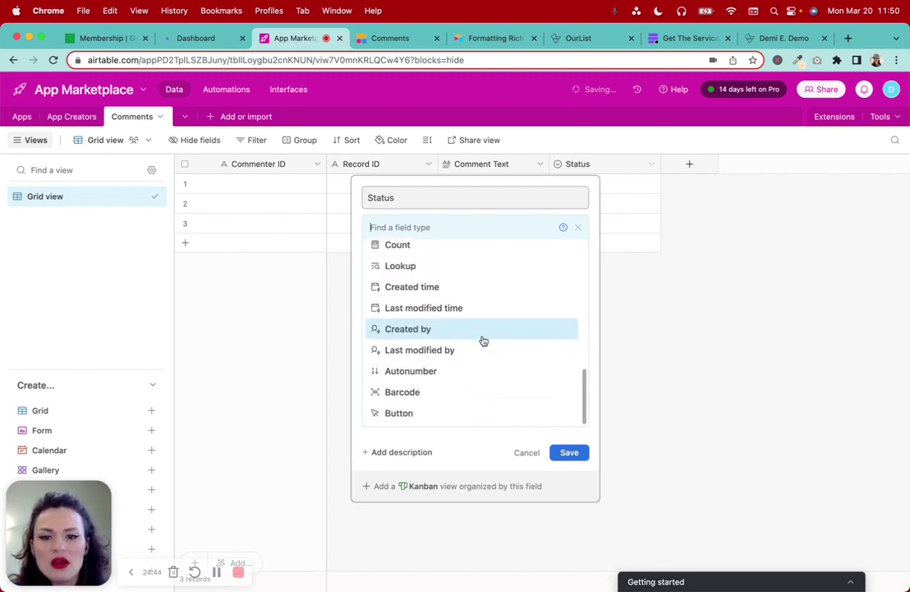
{"action": "scroll", "coordinate": [484, 341], "scroll_direction": "up", "scroll_amount": 10}
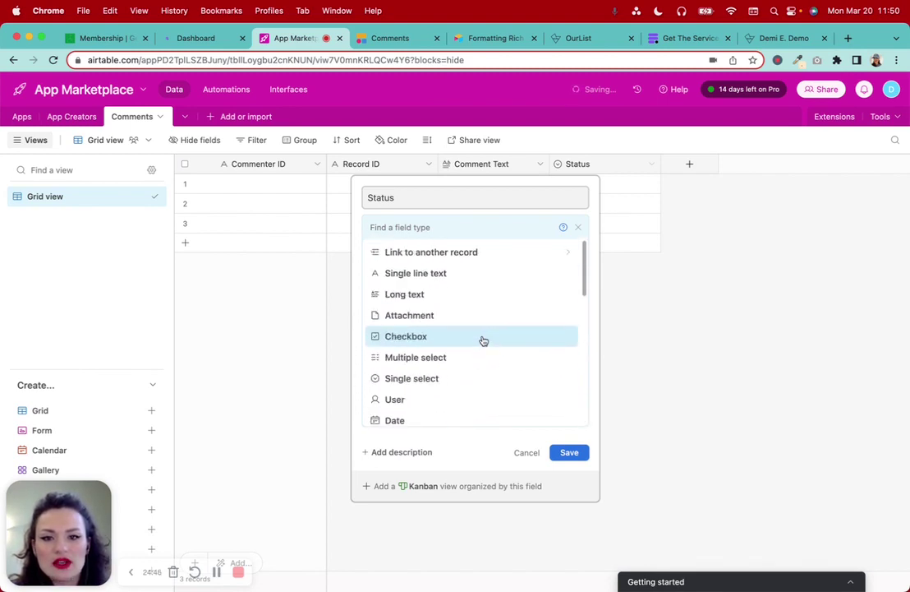
{"action": "left_click", "coordinate": [446, 274]}
{"action": "double_click", "coordinate": [413, 201]}
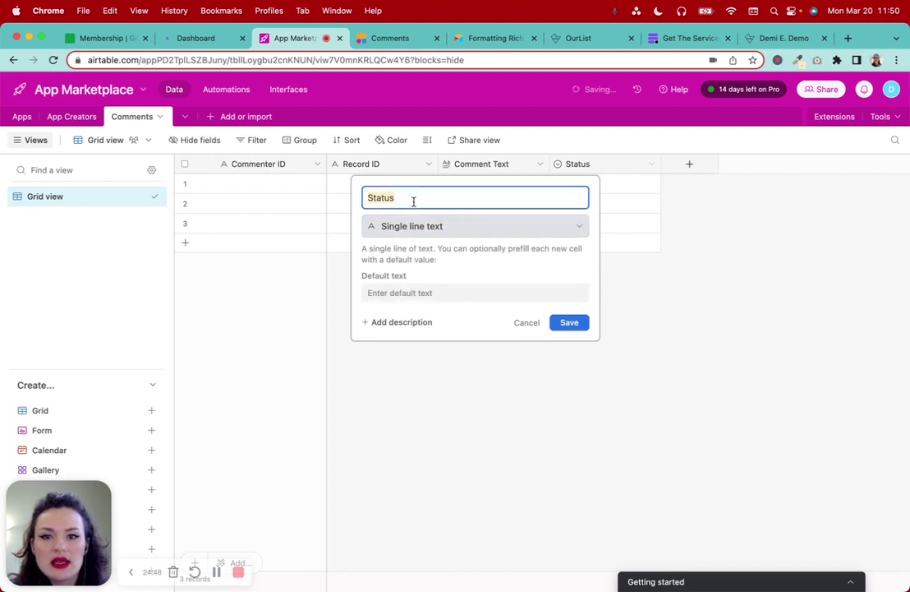
{"action": "type", "text": "Creat"}
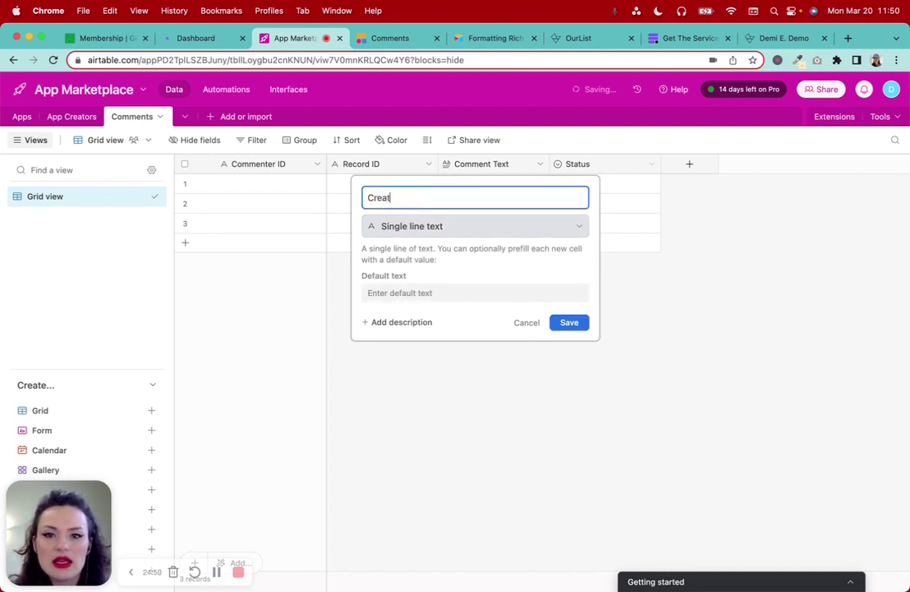
{"action": "type", "text": "ed Date"}
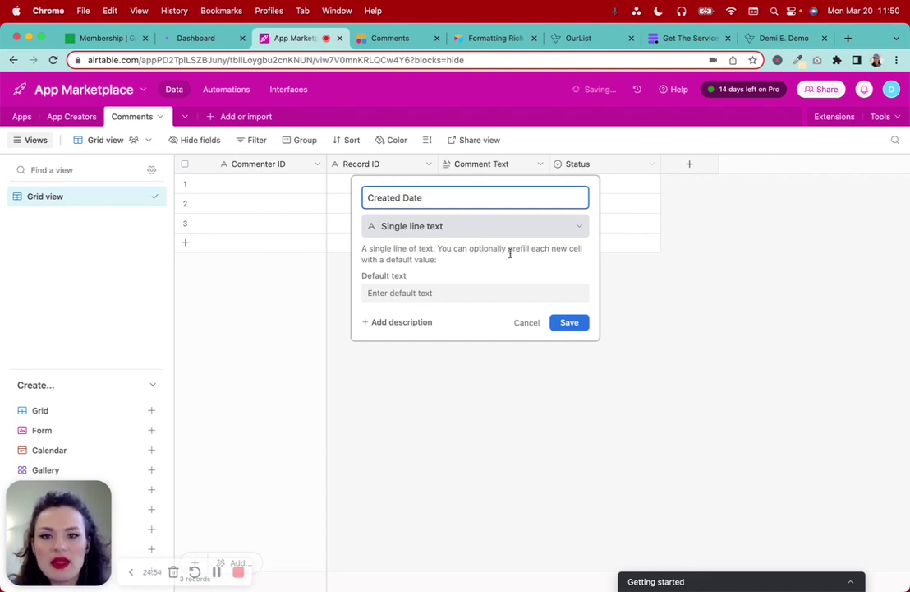
{"action": "left_click", "coordinate": [569, 322]}
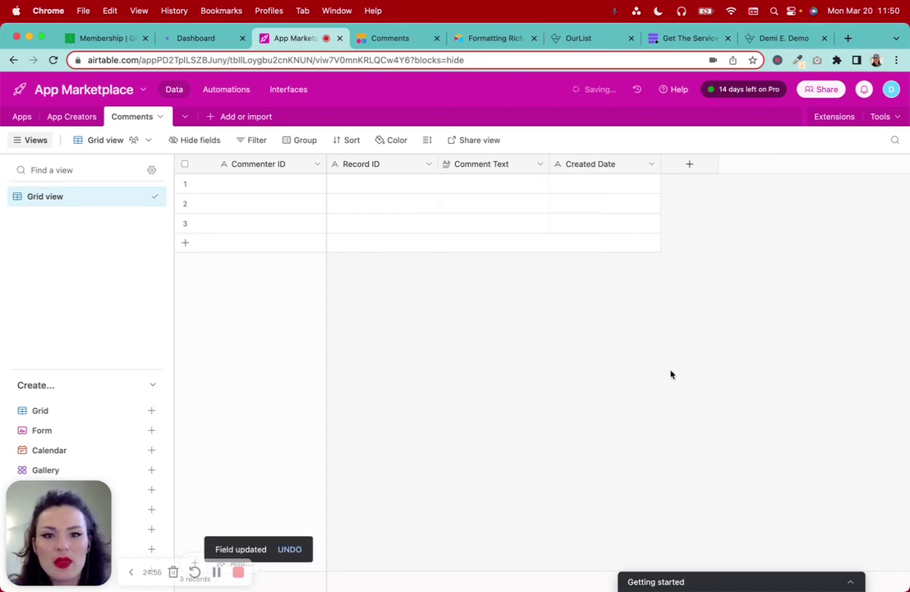
Select the three empty rows in Comments and delete all of them
{"action": "left_click", "coordinate": [184, 183]}
{"action": "left_click", "coordinate": [185, 203]}
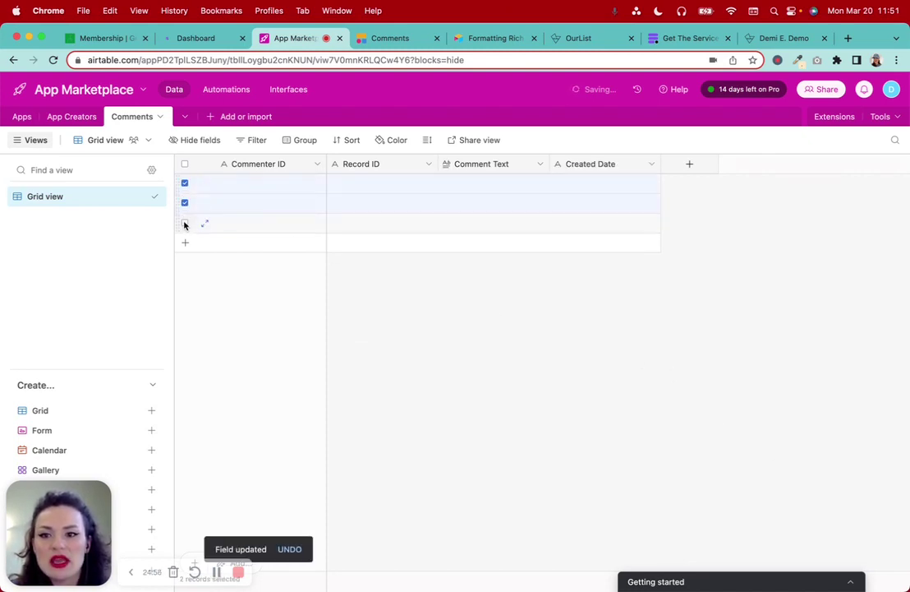
{"action": "left_click", "coordinate": [185, 223]}
{"action": "right_click", "coordinate": [291, 224]}
{"action": "left_click", "coordinate": [345, 267]}
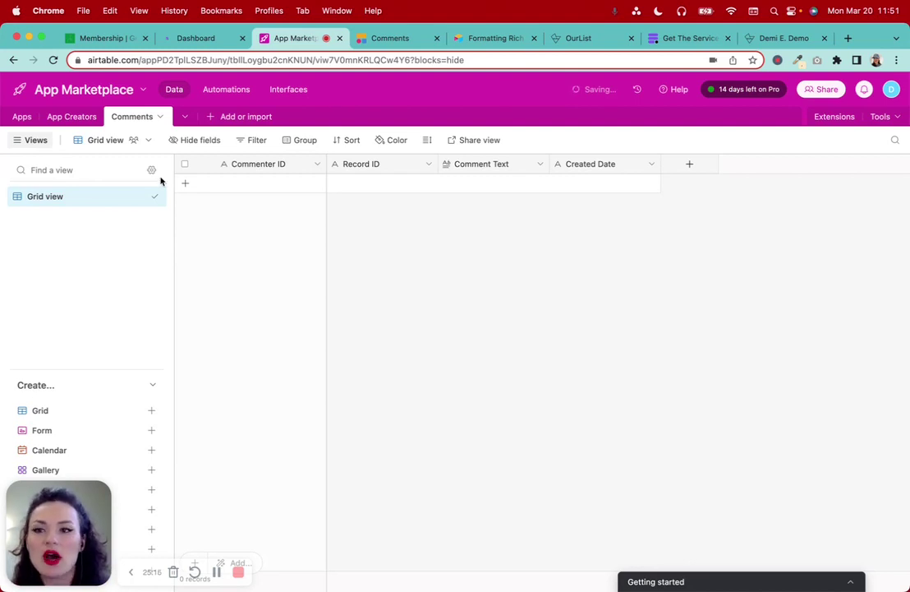
Add an Attachment field named 'Creator Picture' to the App Creators table
{"action": "left_click", "coordinate": [74, 119]}
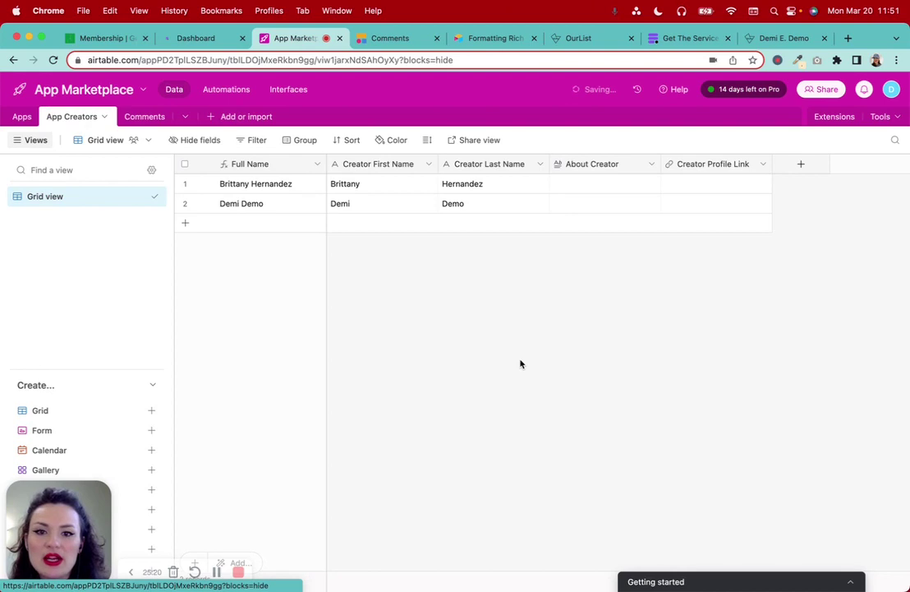
{"action": "left_click", "coordinate": [796, 165]}
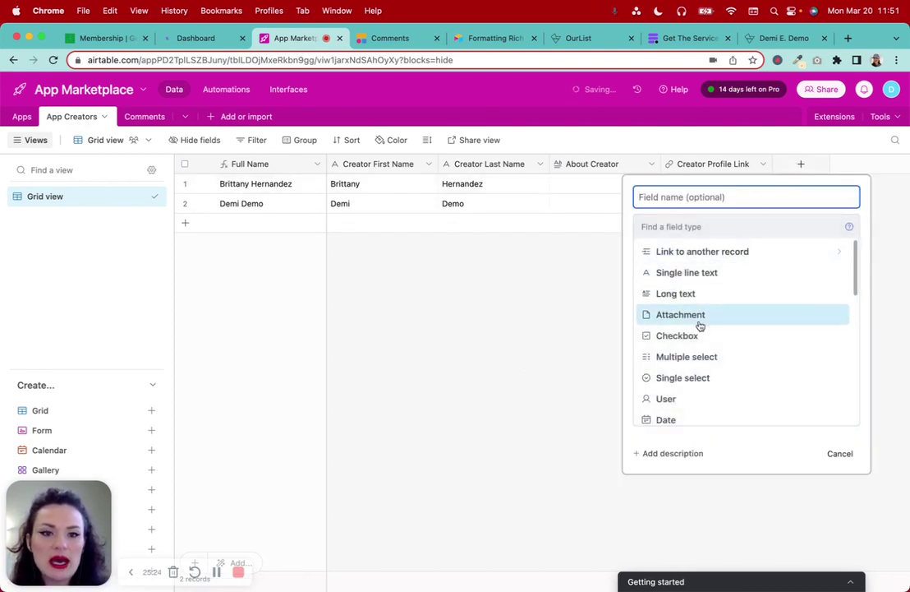
{"action": "left_click", "coordinate": [755, 317]}
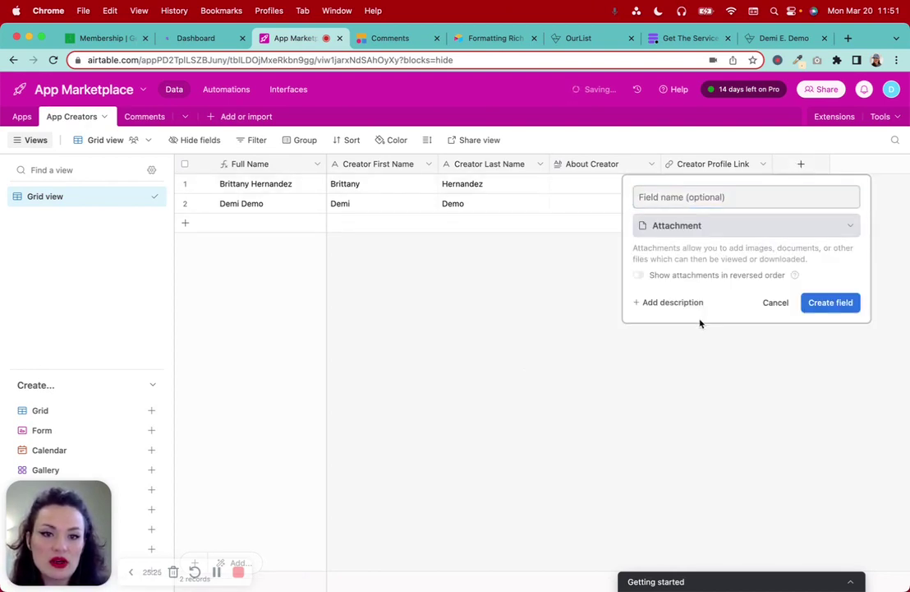
{"action": "left_click", "coordinate": [667, 192]}
{"action": "type", "text": "Creator Picture"}
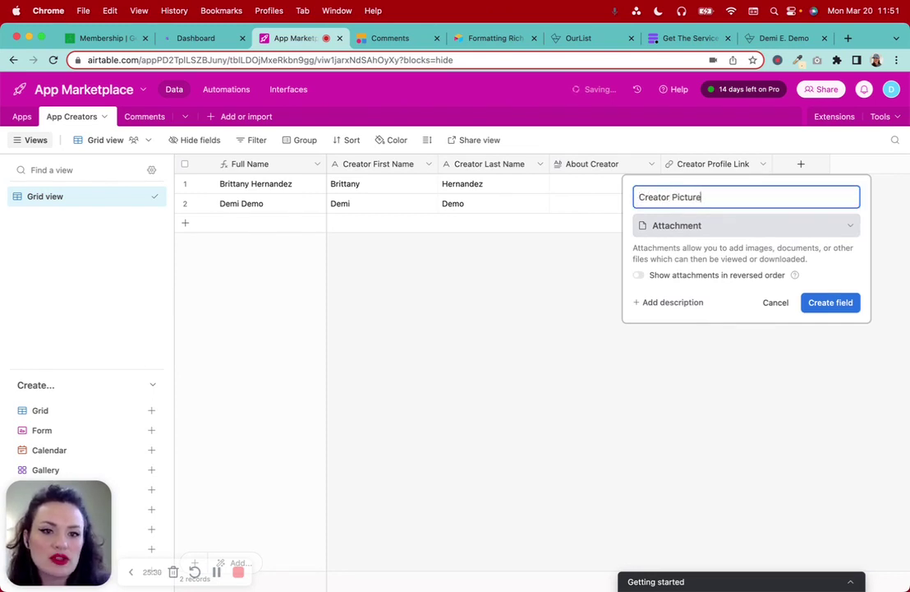
{"action": "left_click", "coordinate": [830, 302]}
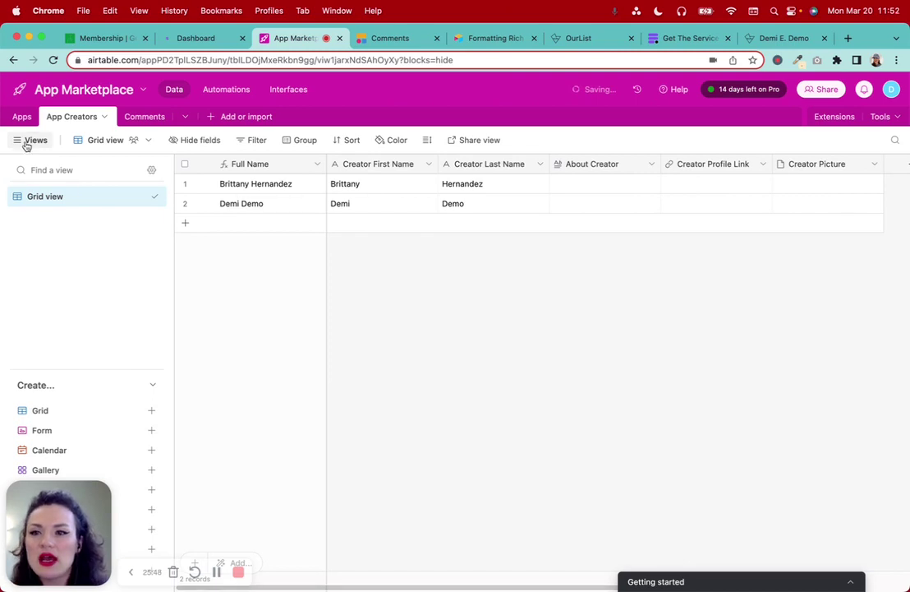
{"action": "left_click", "coordinate": [143, 118]}
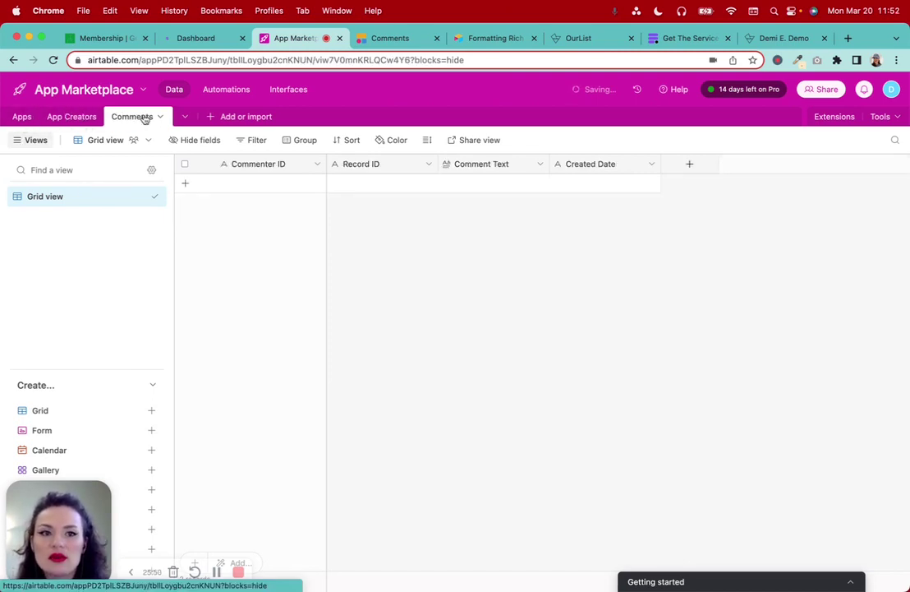
{"action": "left_click", "coordinate": [22, 117]}
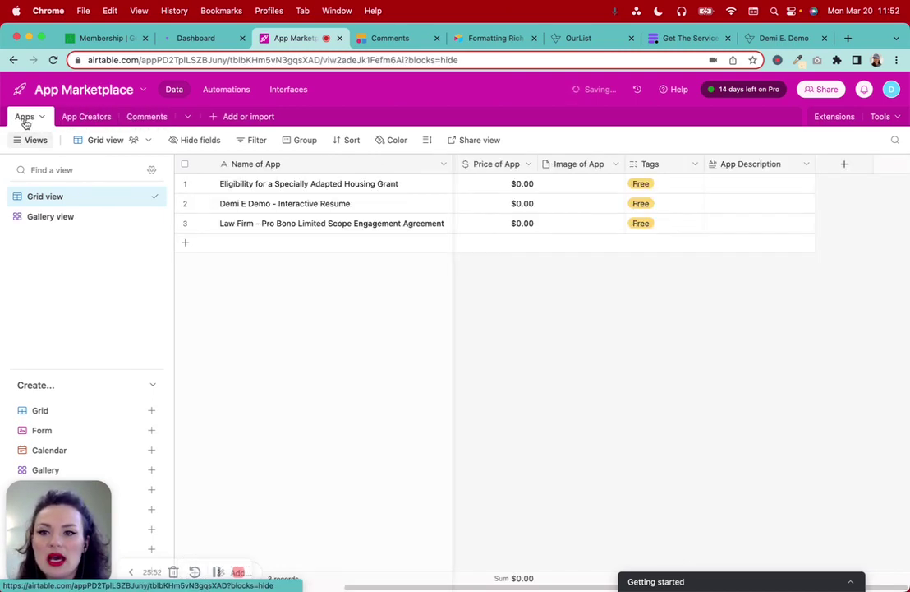
{"action": "scroll", "coordinate": [495, 433], "scroll_direction": "left", "scroll_amount": 2}
{"action": "scroll", "coordinate": [495, 432], "scroll_direction": "right", "scroll_amount": 5}
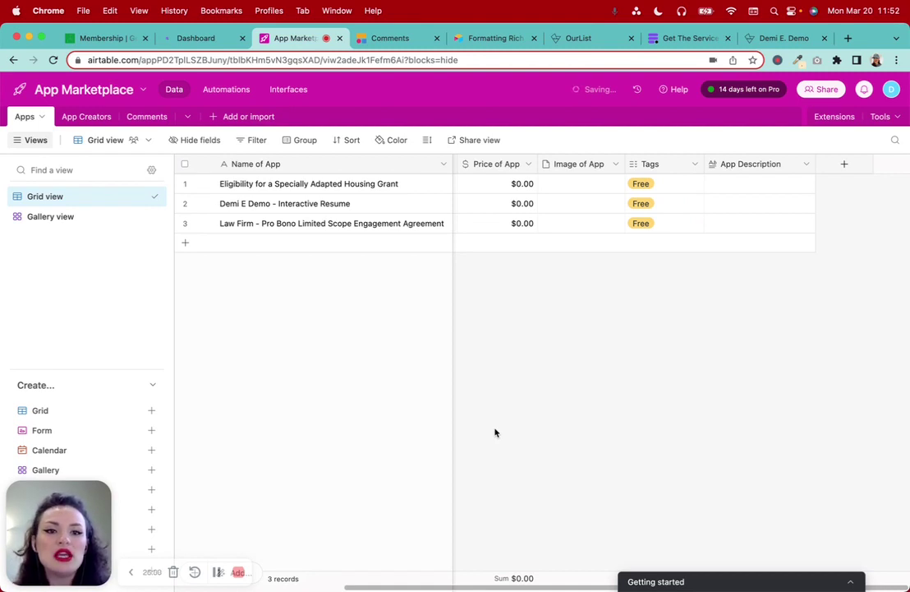
{"action": "scroll", "coordinate": [495, 432], "scroll_direction": "left", "scroll_amount": 1}
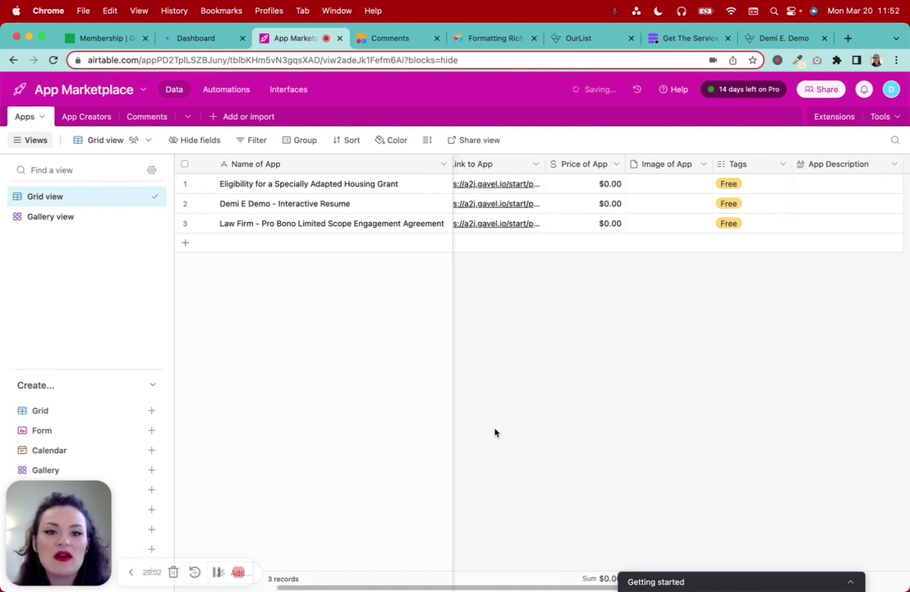
{"action": "scroll", "coordinate": [495, 432], "scroll_direction": "left", "scroll_amount": 2}
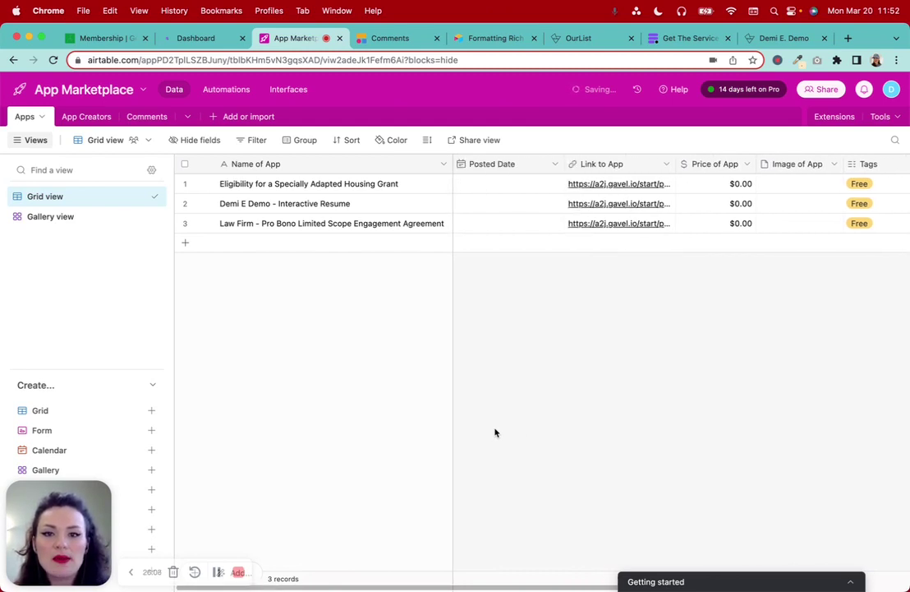
{"action": "left_click", "coordinate": [485, 182]}
{"action": "left_click", "coordinate": [497, 184]}
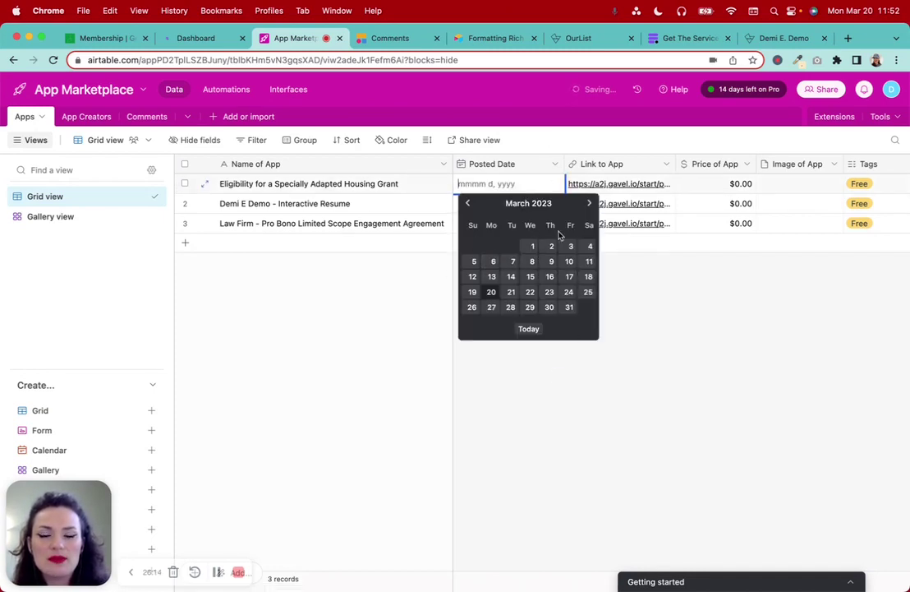
{"action": "left_click", "coordinate": [567, 443]}
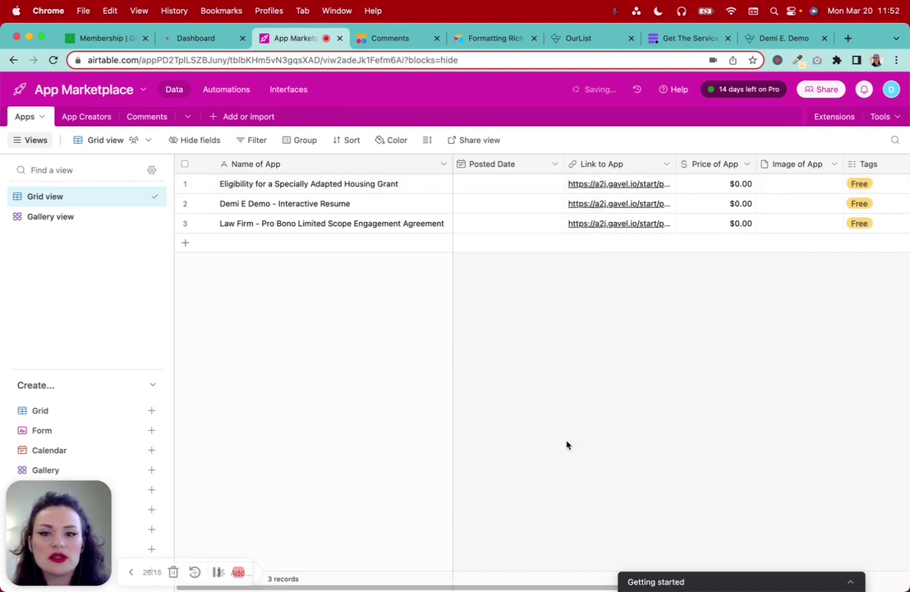
{"action": "scroll", "coordinate": [675, 301], "scroll_direction": "right", "scroll_amount": 5}
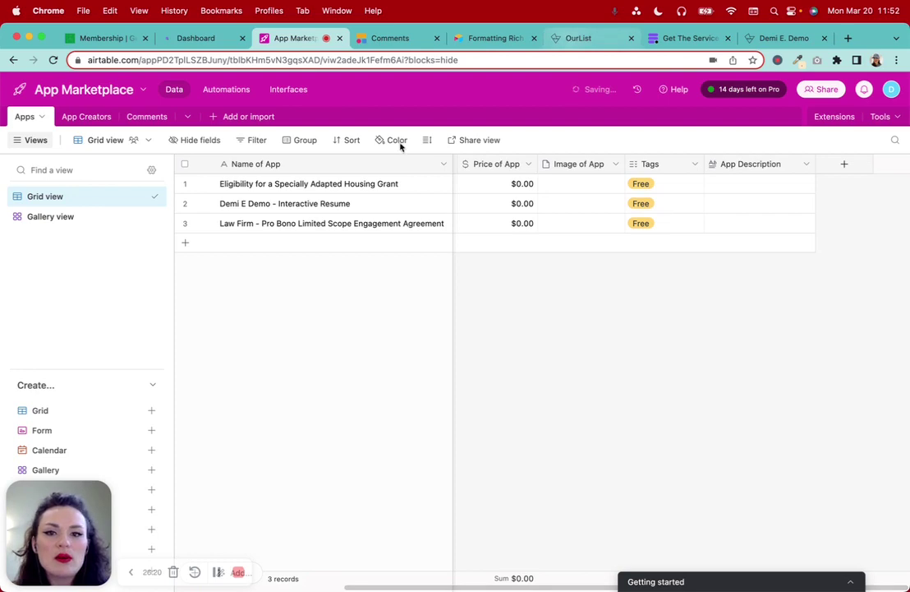
{"action": "scroll", "coordinate": [534, 309], "scroll_direction": "left", "scroll_amount": 4}
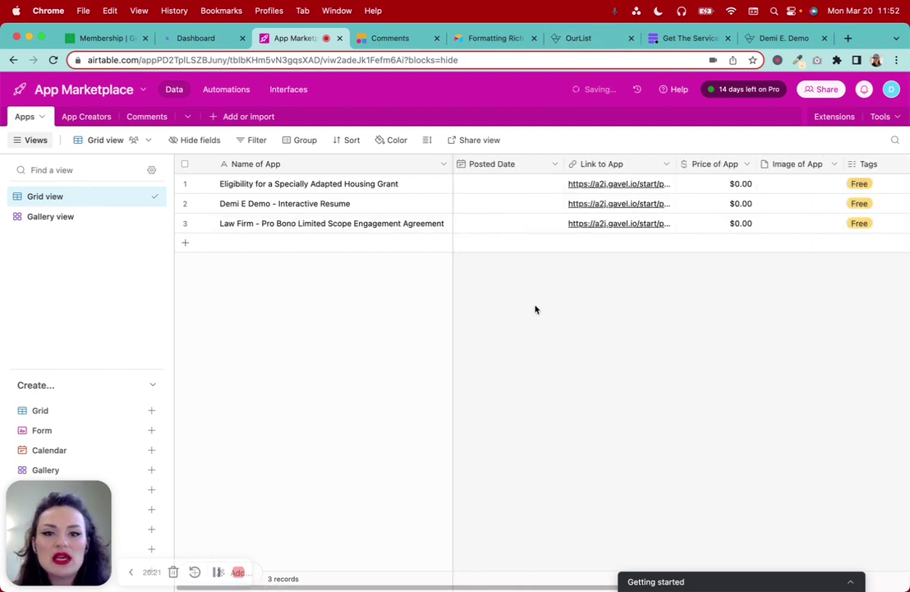
Switch to the OurList site and go back to its main list page
{"action": "left_click", "coordinate": [576, 39]}
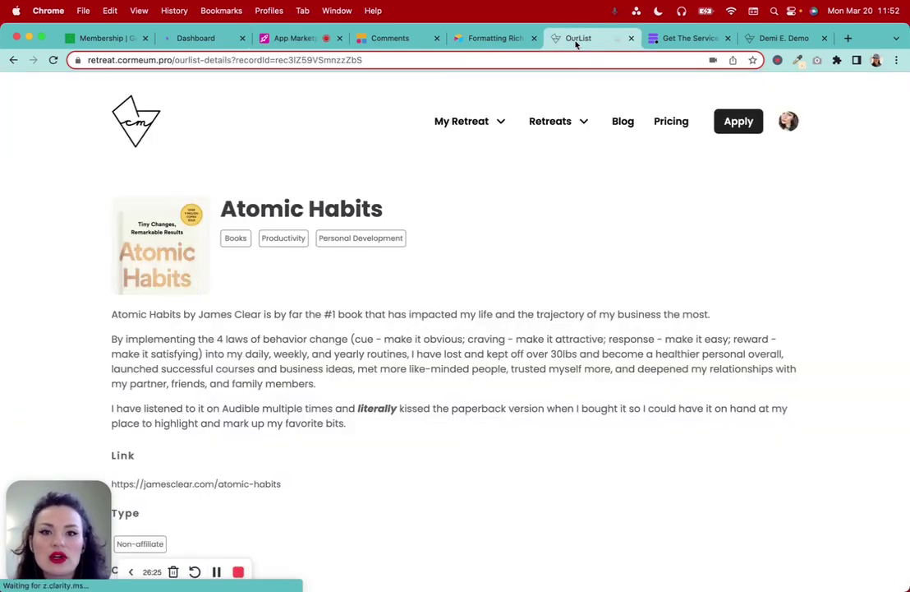
{"action": "scroll", "coordinate": [537, 310], "scroll_direction": "down", "scroll_amount": 3}
{"action": "scroll", "coordinate": [538, 312], "scroll_direction": "up", "scroll_amount": 2}
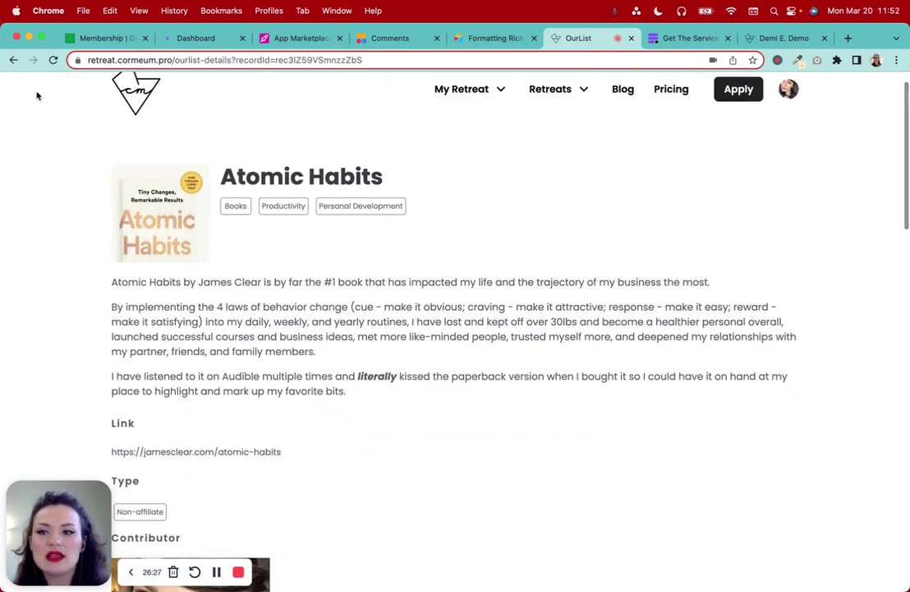
{"action": "left_click", "coordinate": [17, 59]}
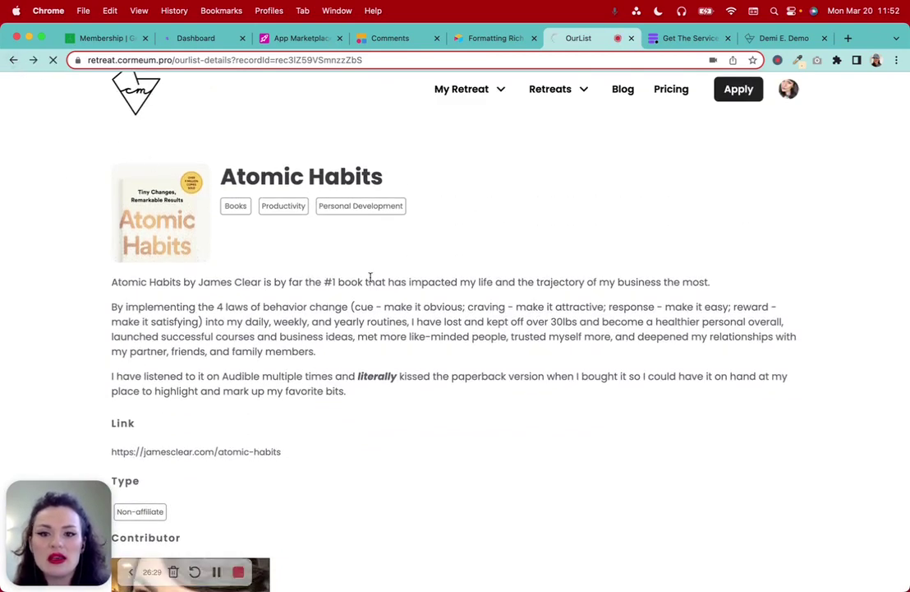
{"action": "scroll", "coordinate": [370, 278], "scroll_direction": "up", "scroll_amount": 3}
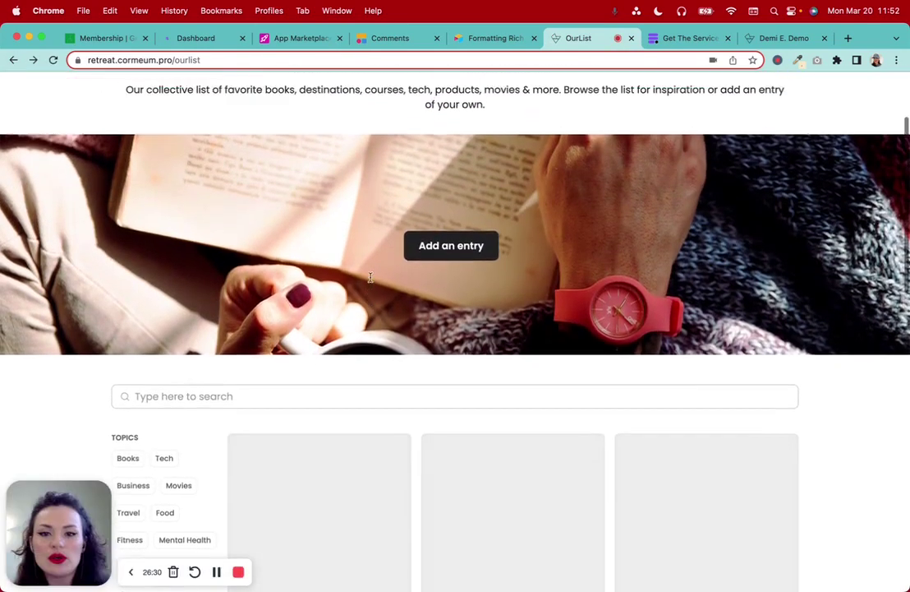
{"action": "scroll", "coordinate": [370, 278], "scroll_direction": "down", "scroll_amount": 5}
{"action": "scroll", "coordinate": [370, 278], "scroll_direction": "down", "scroll_amount": 1}
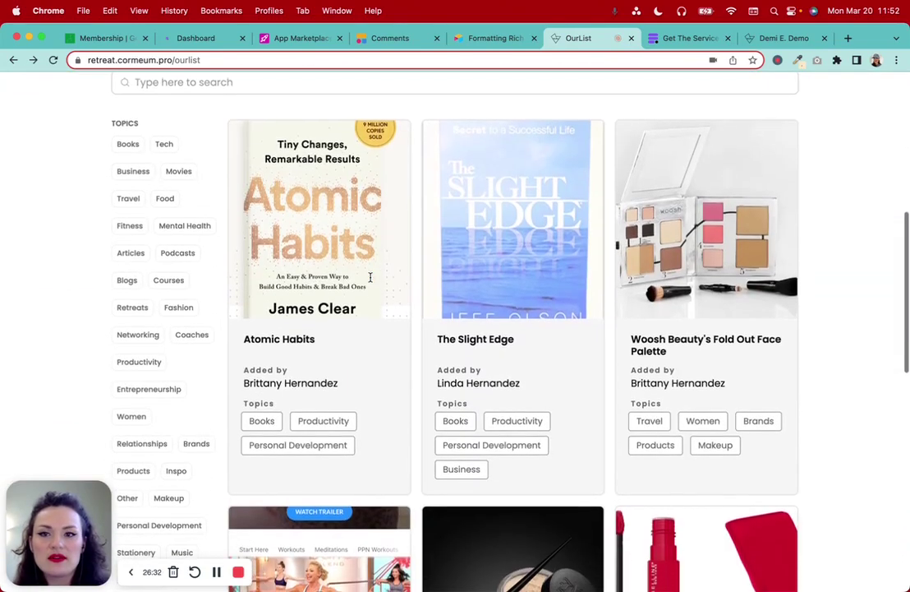
{"action": "scroll", "coordinate": [371, 277], "scroll_direction": "up", "scroll_amount": 1}
Browse the list's entry cards, such as Atomic Habits and The Slight Edge
{"action": "left_click", "coordinate": [256, 149]}
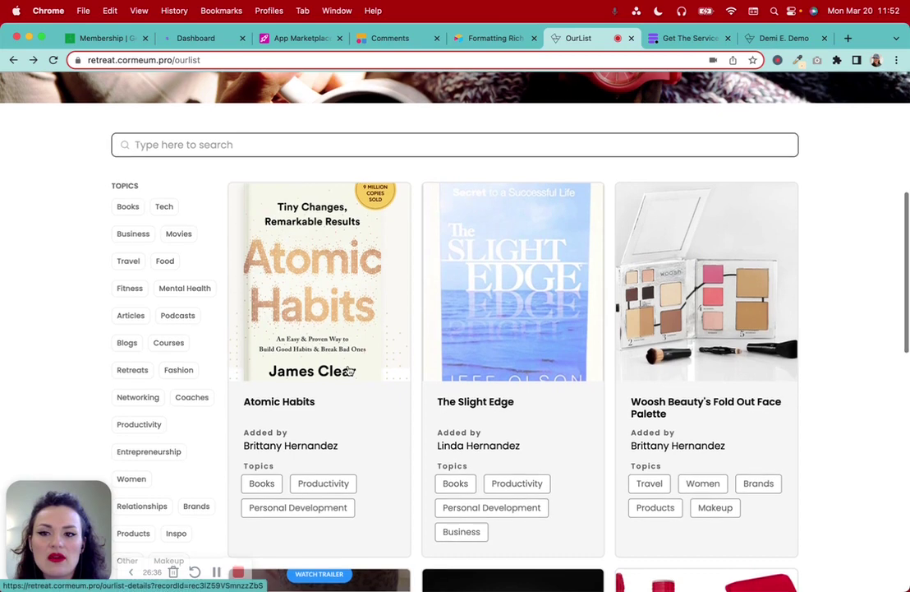
{"action": "scroll", "coordinate": [346, 369], "scroll_direction": "down", "scroll_amount": 1}
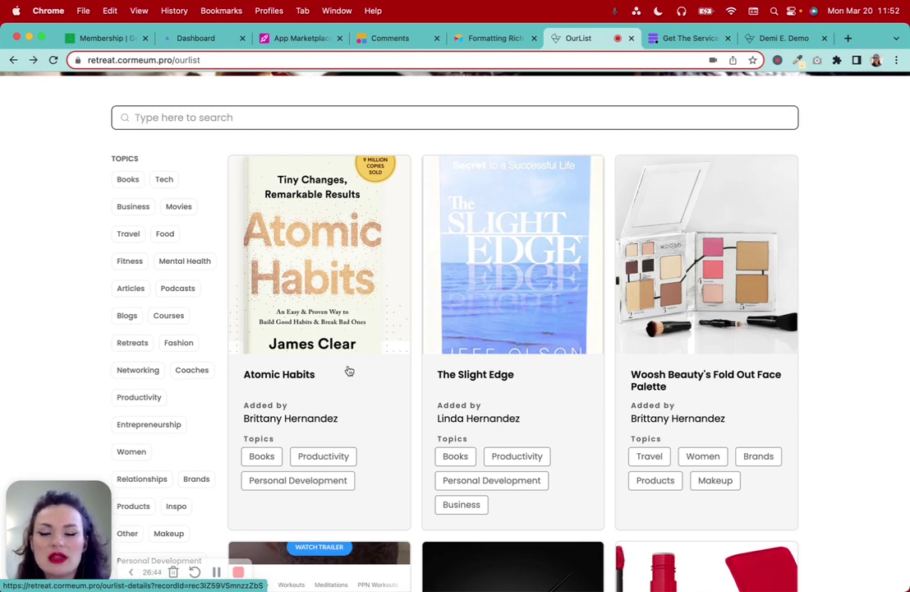
{"action": "scroll", "coordinate": [348, 371], "scroll_direction": "down", "scroll_amount": 2}
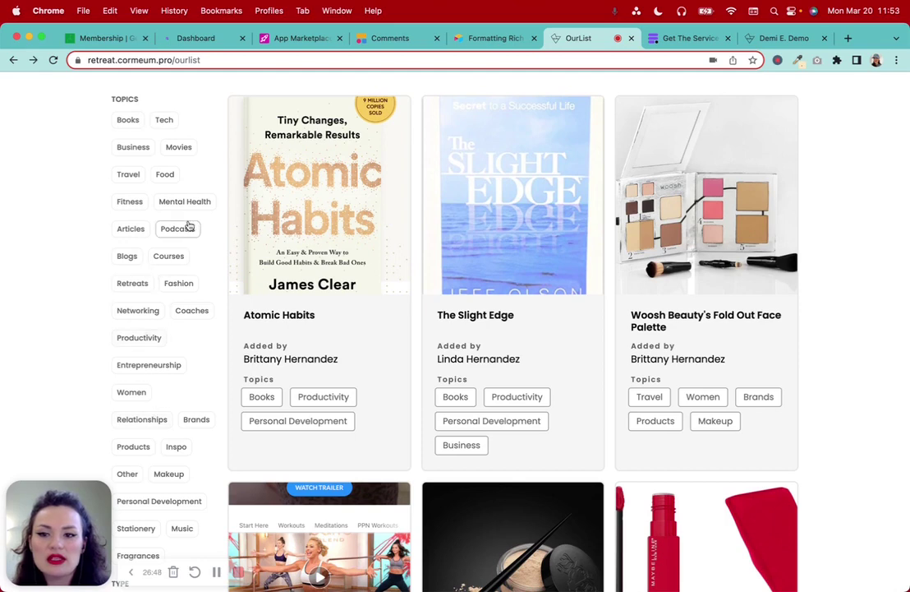
{"action": "scroll", "coordinate": [788, 414], "scroll_direction": "down", "scroll_amount": 1}
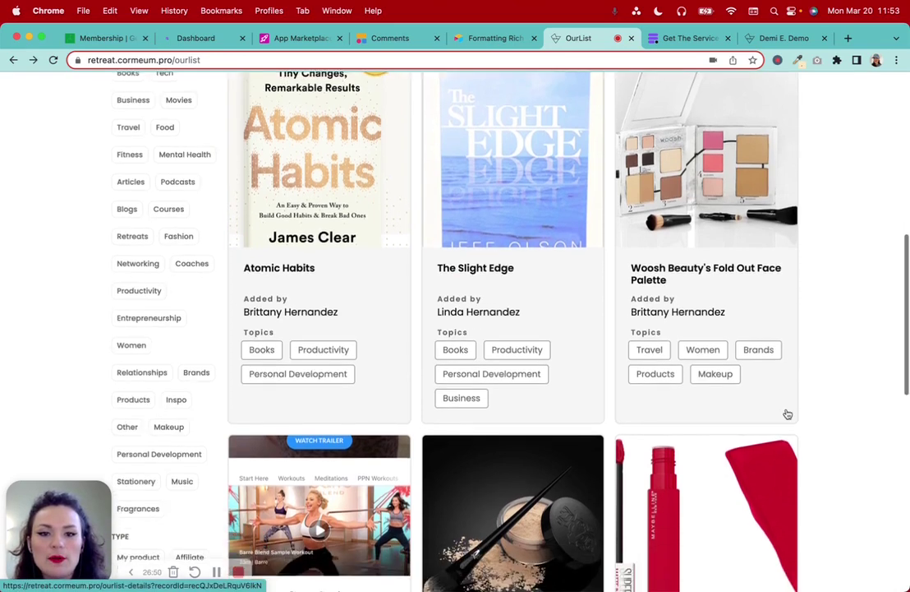
{"action": "scroll", "coordinate": [787, 414], "scroll_direction": "up", "scroll_amount": 2}
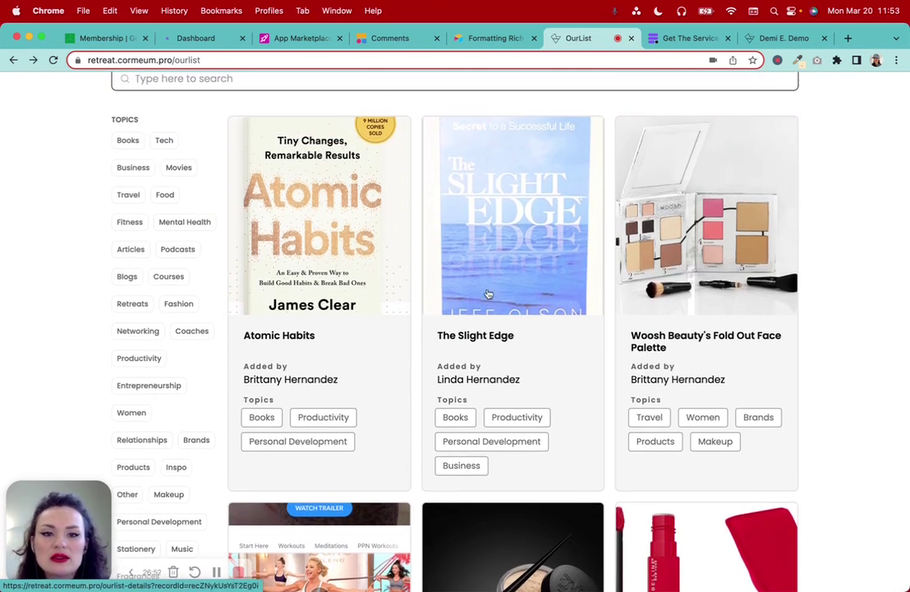
{"action": "scroll", "coordinate": [426, 411], "scroll_direction": "down", "scroll_amount": 2}
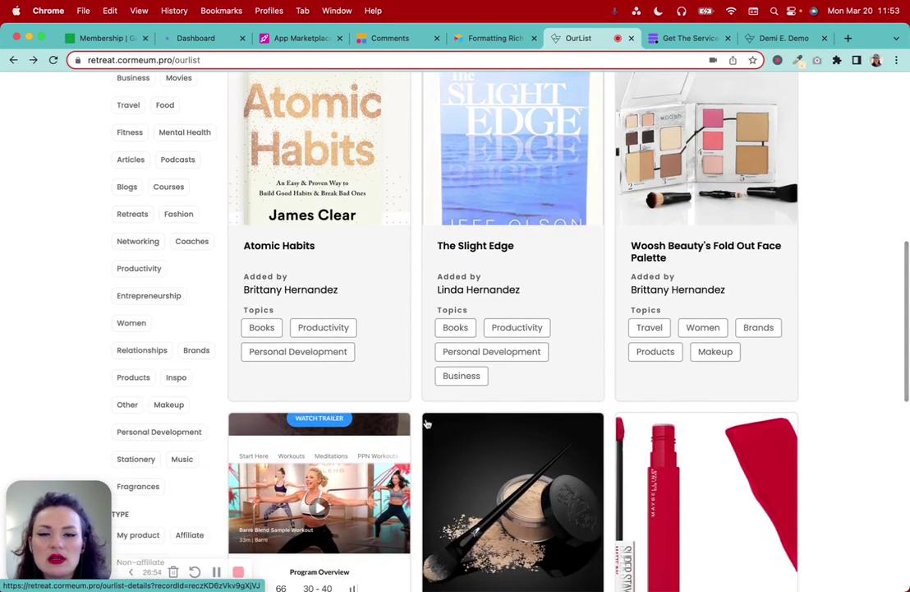
{"action": "scroll", "coordinate": [407, 445], "scroll_direction": "up", "scroll_amount": 5}
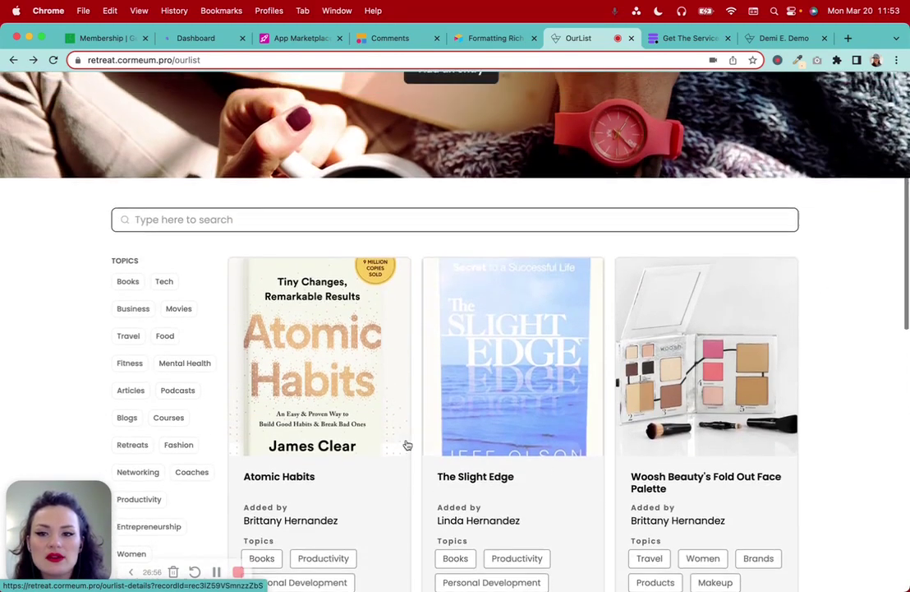
{"action": "left_click", "coordinate": [183, 222]}
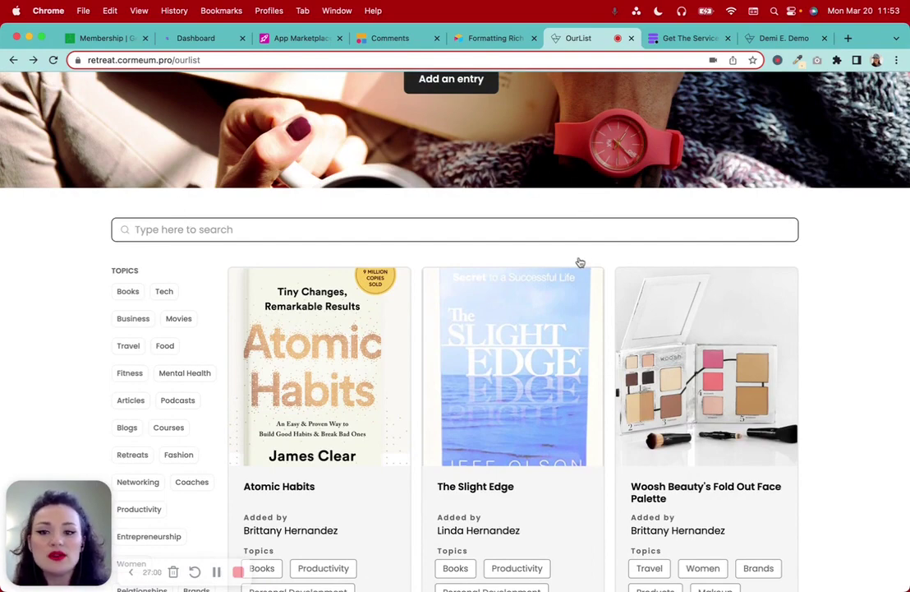
{"action": "scroll", "coordinate": [879, 352], "scroll_direction": "down", "scroll_amount": 4}
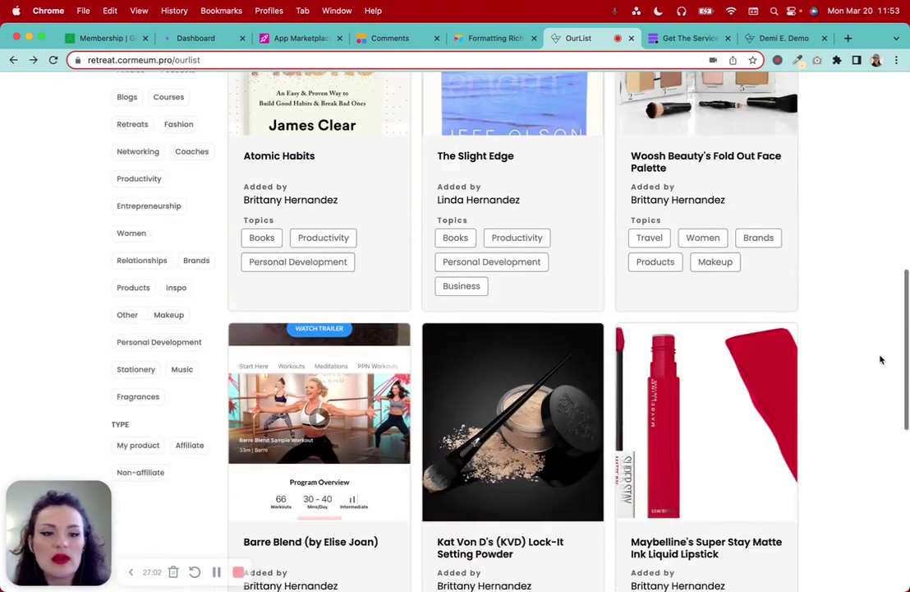
{"action": "scroll", "coordinate": [880, 359], "scroll_direction": "down", "scroll_amount": 3}
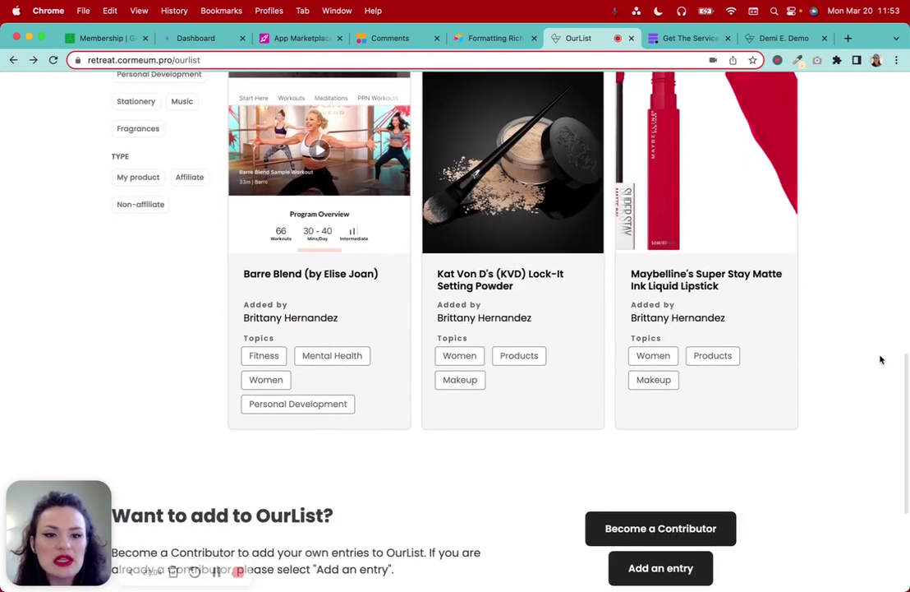
{"action": "scroll", "coordinate": [880, 358], "scroll_direction": "up", "scroll_amount": 5}
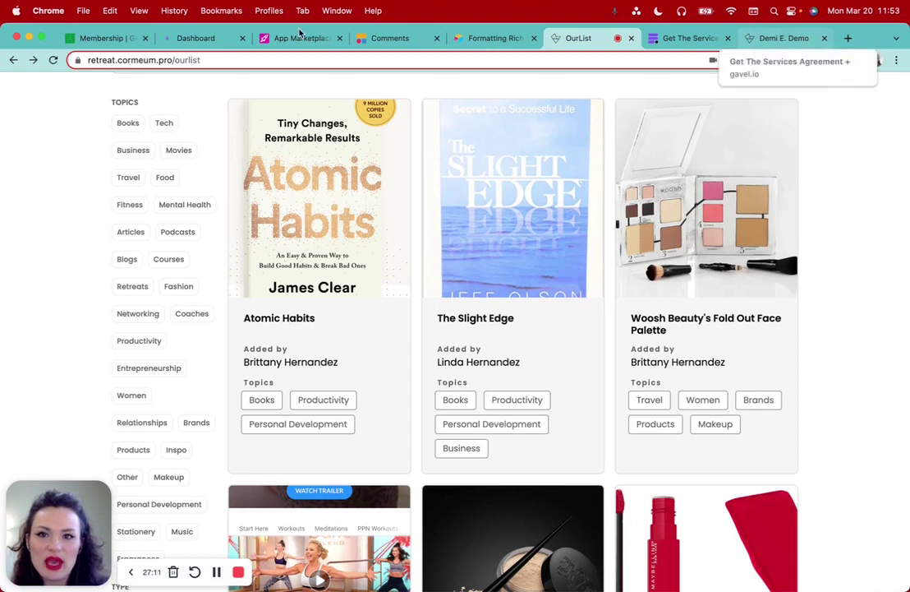
{"action": "left_click", "coordinate": [293, 41]}
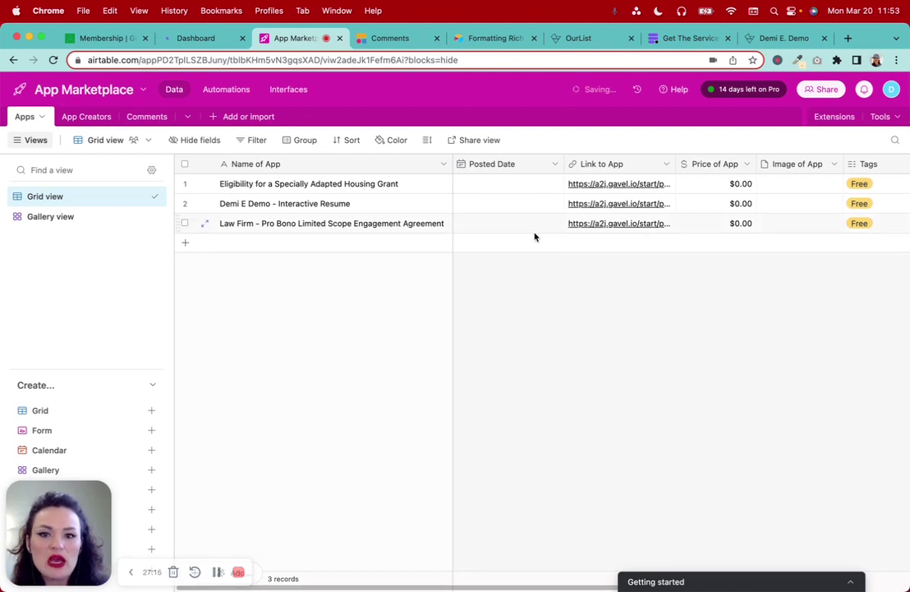
Glance at the App Creators table and return to the Apps table
{"action": "scroll", "coordinate": [630, 237], "scroll_direction": "right", "scroll_amount": 5}
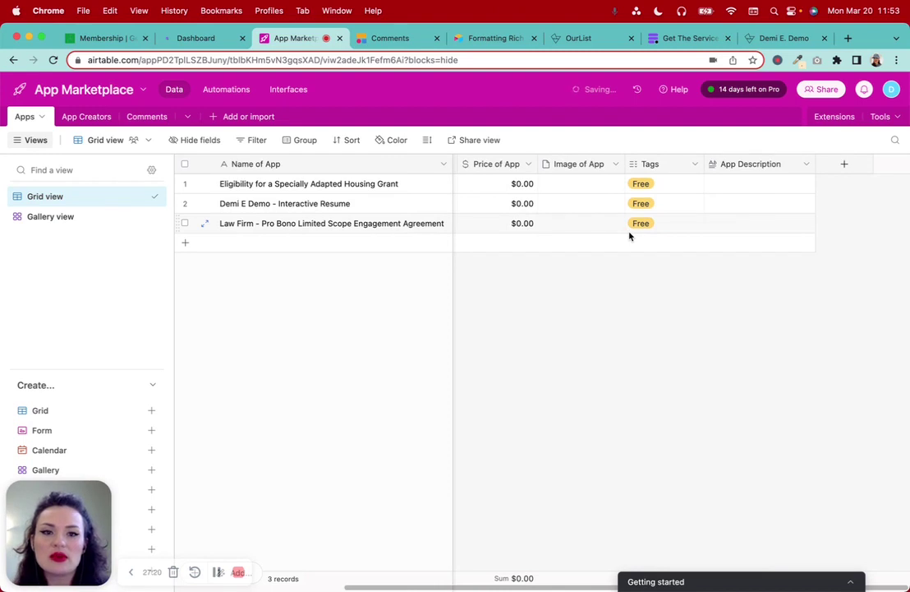
{"action": "scroll", "coordinate": [575, 213], "scroll_direction": "left", "scroll_amount": 5}
{"action": "left_click", "coordinate": [93, 117]}
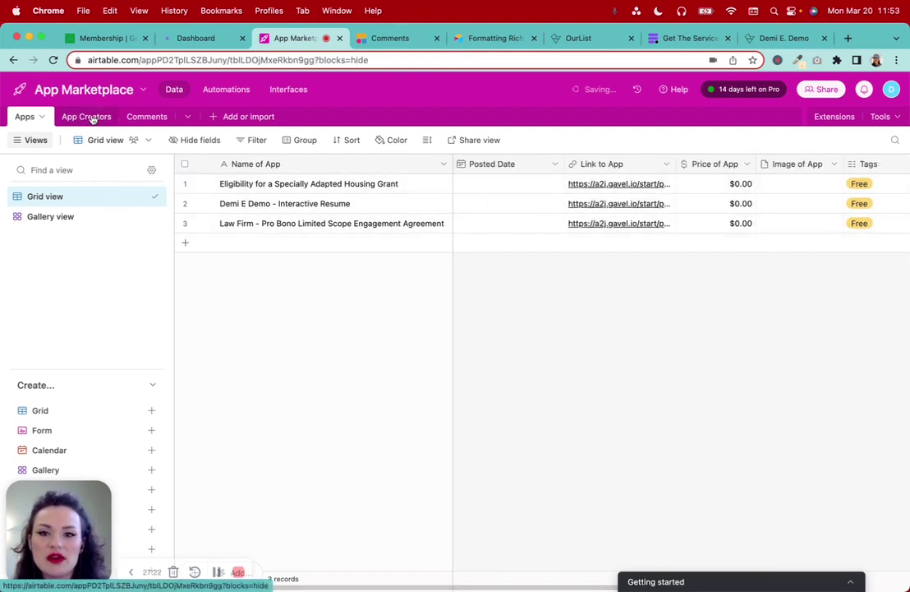
{"action": "left_click", "coordinate": [16, 118]}
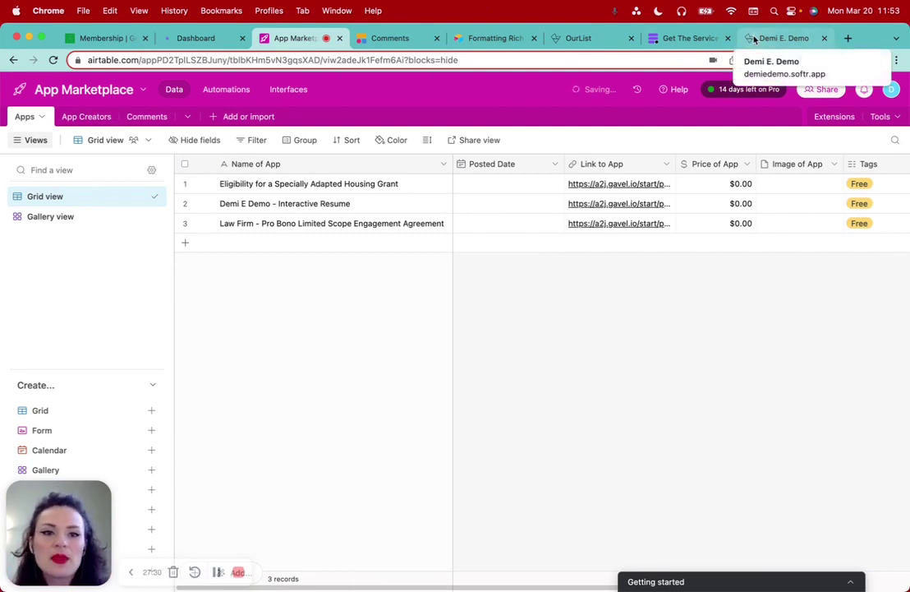
Set the Posted Date of all three apps to March 20, 2023
{"action": "double_click", "coordinate": [510, 184]}
{"action": "left_click", "coordinate": [491, 292]}
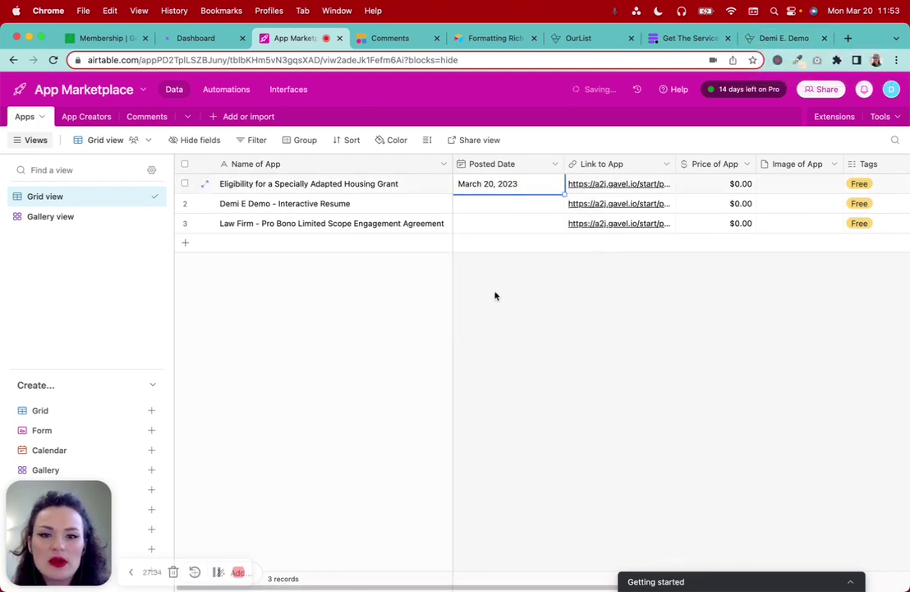
{"action": "left_click", "coordinate": [495, 207]}
{"action": "left_click", "coordinate": [496, 207]}
{"action": "left_click", "coordinate": [491, 312]}
{"action": "left_click", "coordinate": [501, 223]}
{"action": "left_click", "coordinate": [501, 222]}
{"action": "left_click", "coordinate": [491, 331]}
{"action": "scroll", "coordinate": [731, 366], "scroll_direction": "right", "scroll_amount": 5}
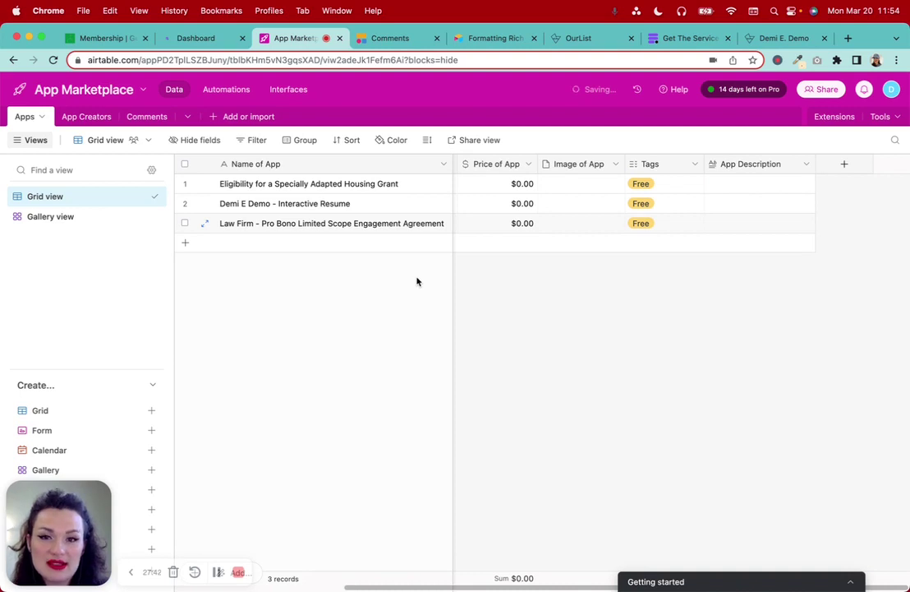
{"action": "left_click", "coordinate": [176, 45]}
Run the Demi E Demo - Interactive Resume workflow and preview its Education option
{"action": "left_click", "coordinate": [874, 180]}
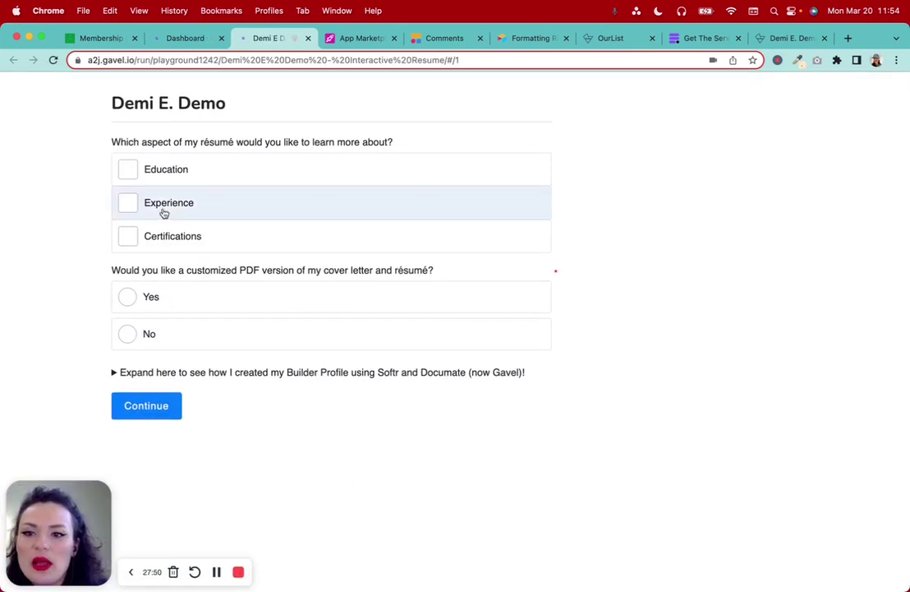
{"action": "left_click", "coordinate": [193, 178]}
{"action": "scroll", "coordinate": [307, 437], "scroll_direction": "down", "scroll_amount": 1}
{"action": "scroll", "coordinate": [279, 361], "scroll_direction": "up", "scroll_amount": 1}
{"action": "left_click", "coordinate": [201, 182]}
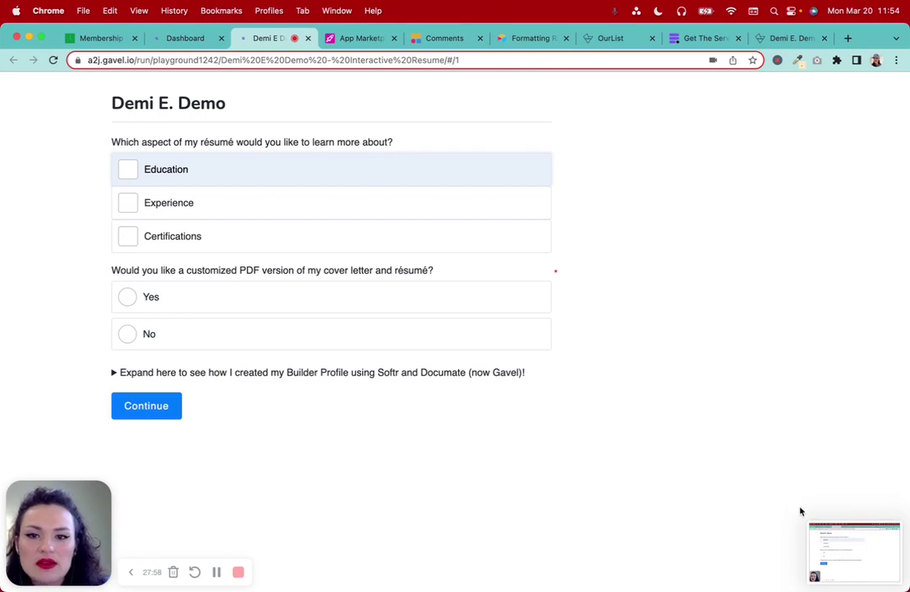
{"action": "left_click", "coordinate": [818, 530]}
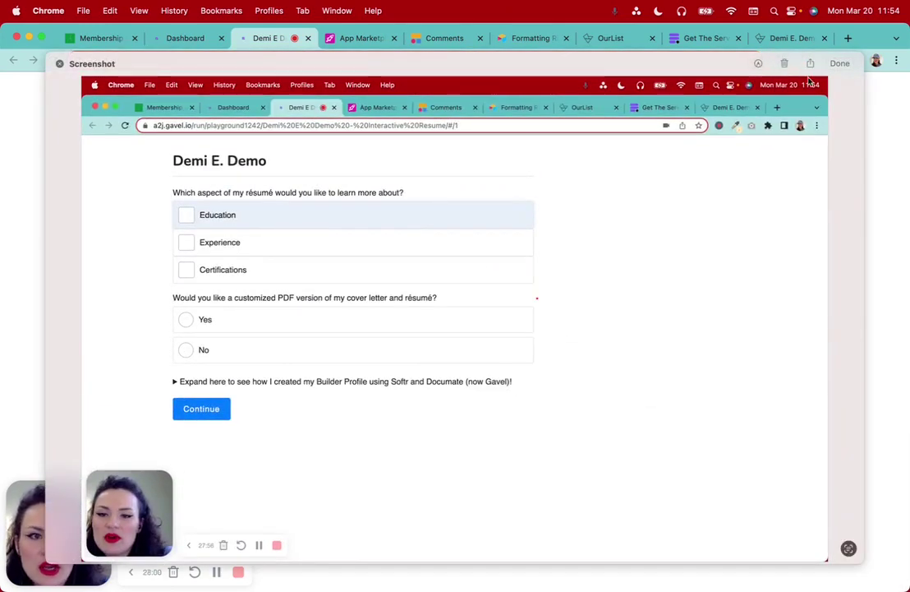
{"action": "left_click", "coordinate": [785, 63]}
Take an area screenshot of the résumé form
{"action": "key", "text": "super+shift+4"}
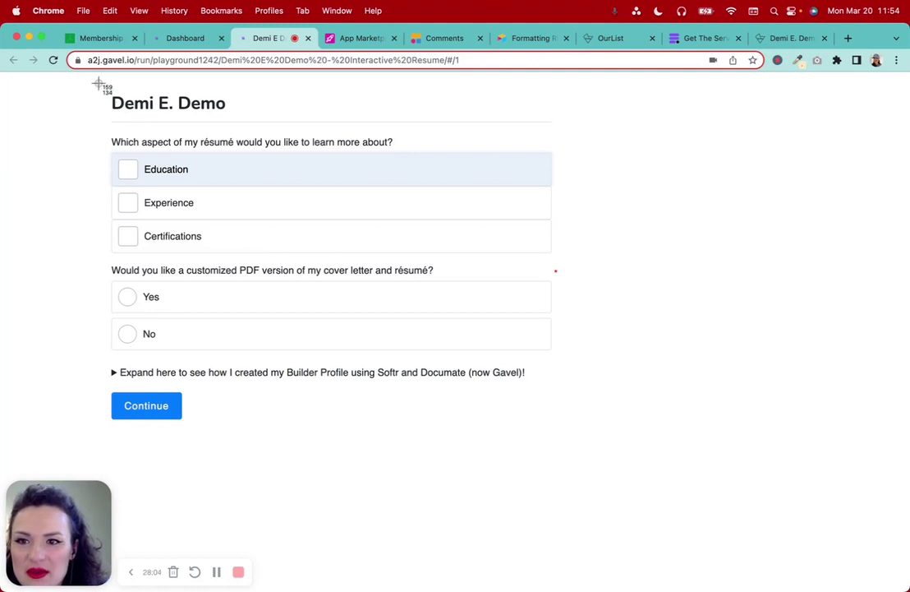
{"action": "left_click_drag", "start_coordinate": [98, 83], "coordinate": [577, 445]}
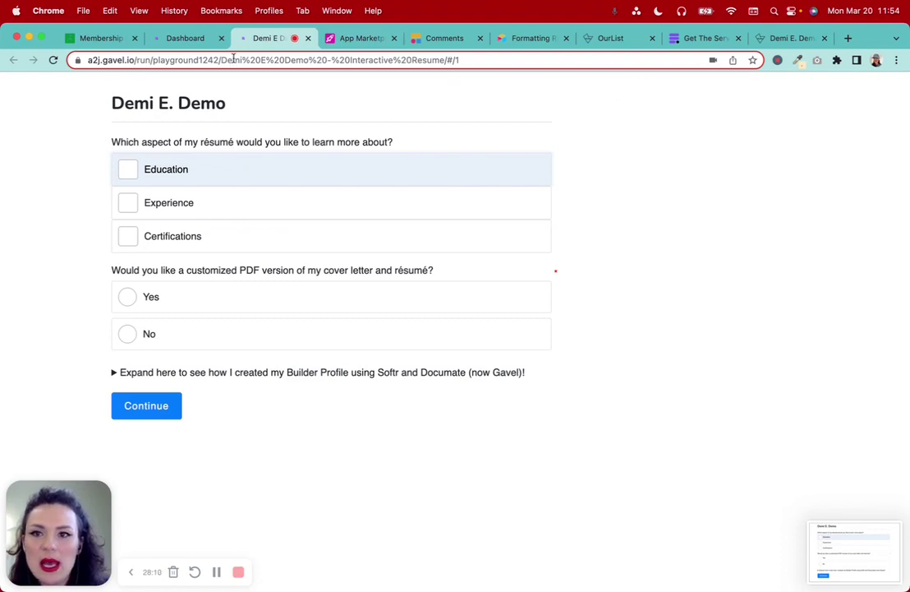
{"action": "left_click", "coordinate": [167, 36]}
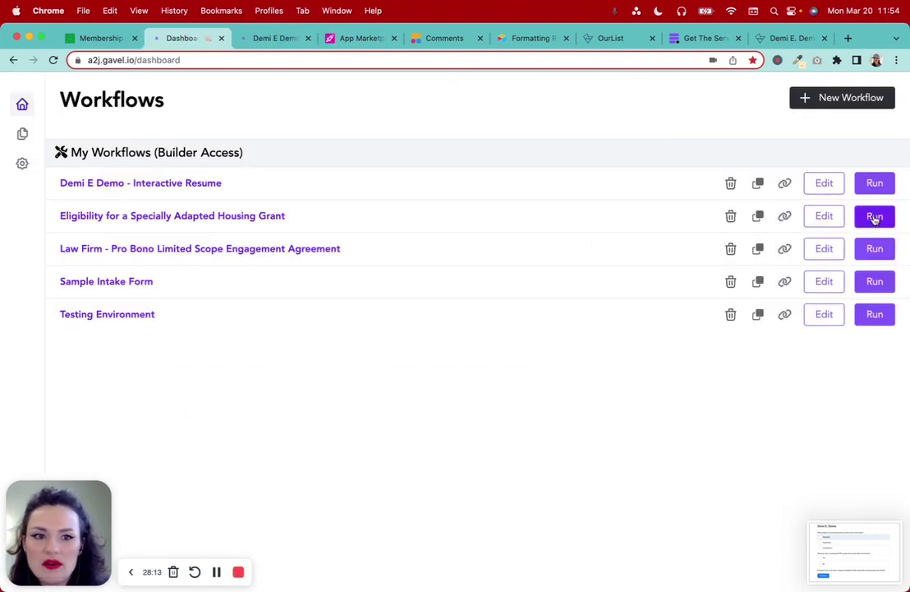
Run the Specially Adapted Housing Grant eligibility app and screenshot its welcome page
{"action": "left_click", "coordinate": [875, 217]}
{"action": "scroll", "coordinate": [471, 327], "scroll_direction": "down", "scroll_amount": 3}
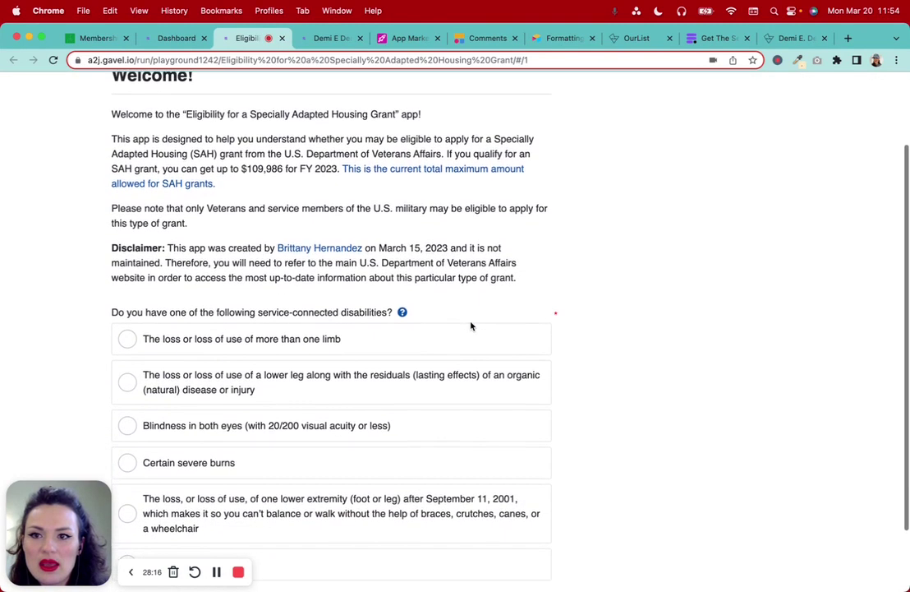
{"action": "scroll", "coordinate": [471, 327], "scroll_direction": "up", "scroll_amount": 1}
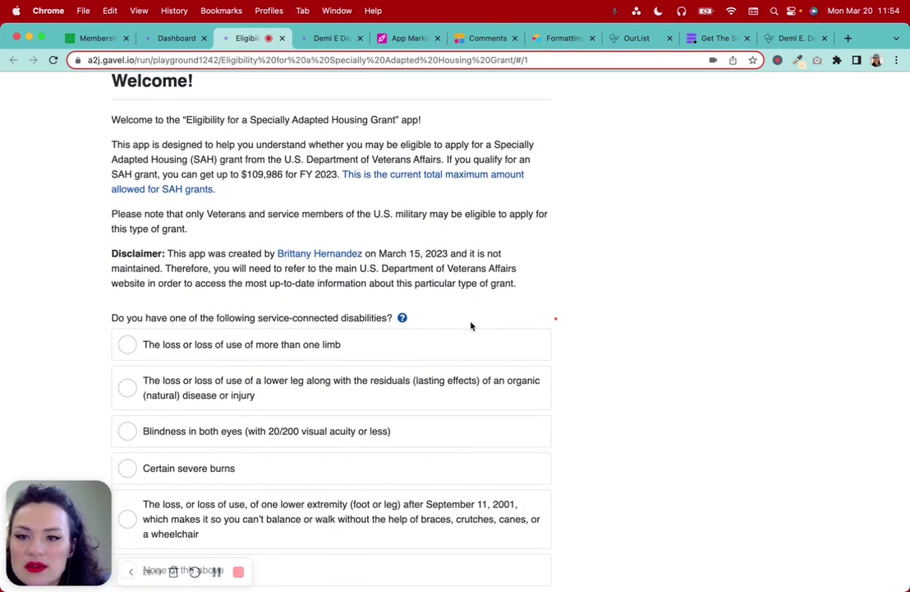
{"action": "scroll", "coordinate": [471, 326], "scroll_direction": "up", "scroll_amount": 1}
{"action": "key", "text": "super+shift+4"}
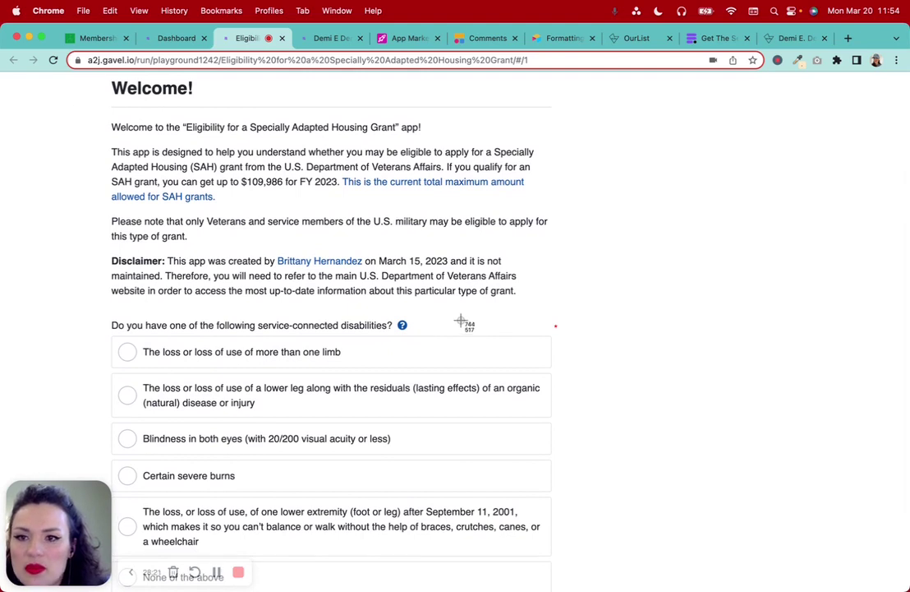
{"action": "left_click_drag", "start_coordinate": [96, 78], "coordinate": [567, 480]}
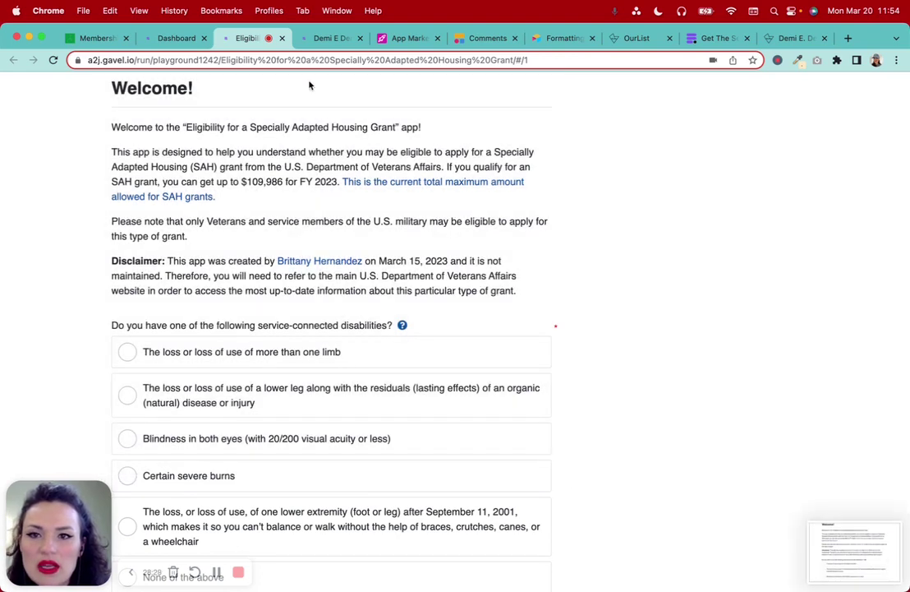
Run the Pro Bono engagement agreement workflow, screenshot its form, and narrow the browser window
{"action": "left_click", "coordinate": [162, 37]}
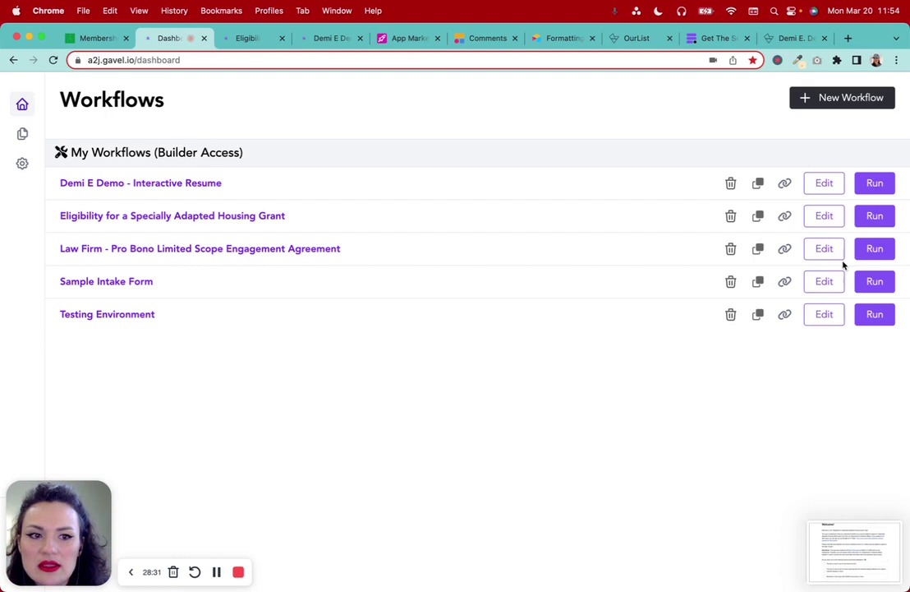
{"action": "left_click", "coordinate": [863, 253]}
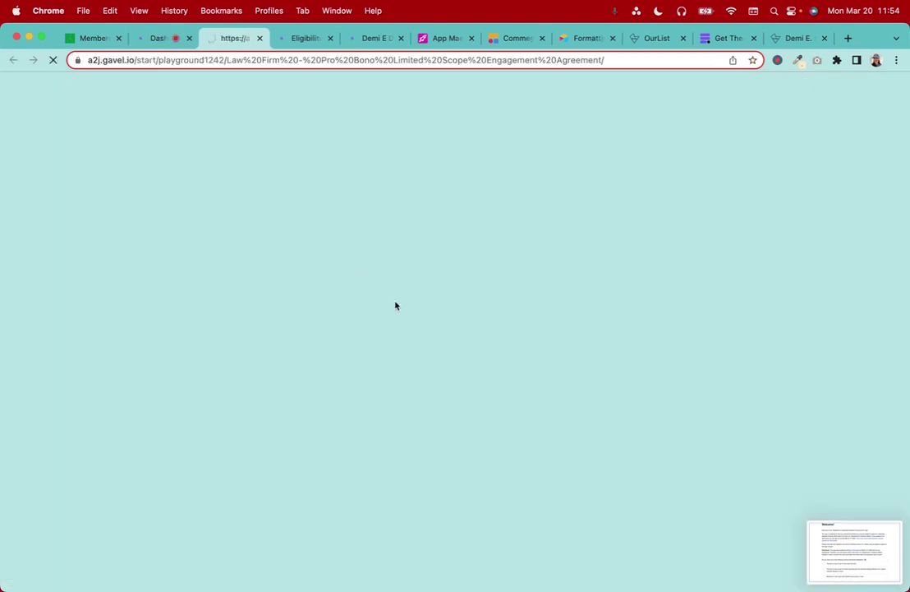
{"action": "key", "text": "super+shift+4"}
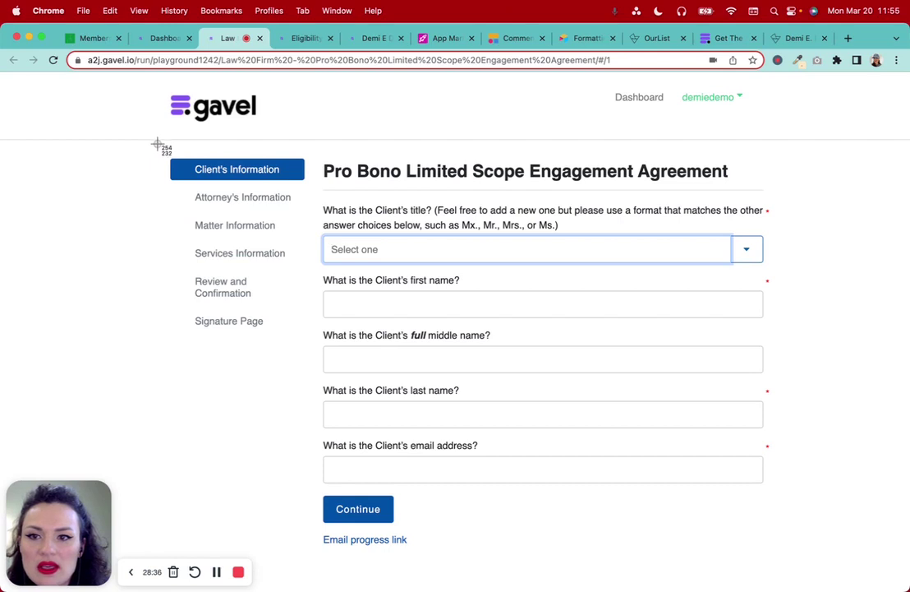
{"action": "left_click_drag", "start_coordinate": [163, 147], "coordinate": [805, 550]}
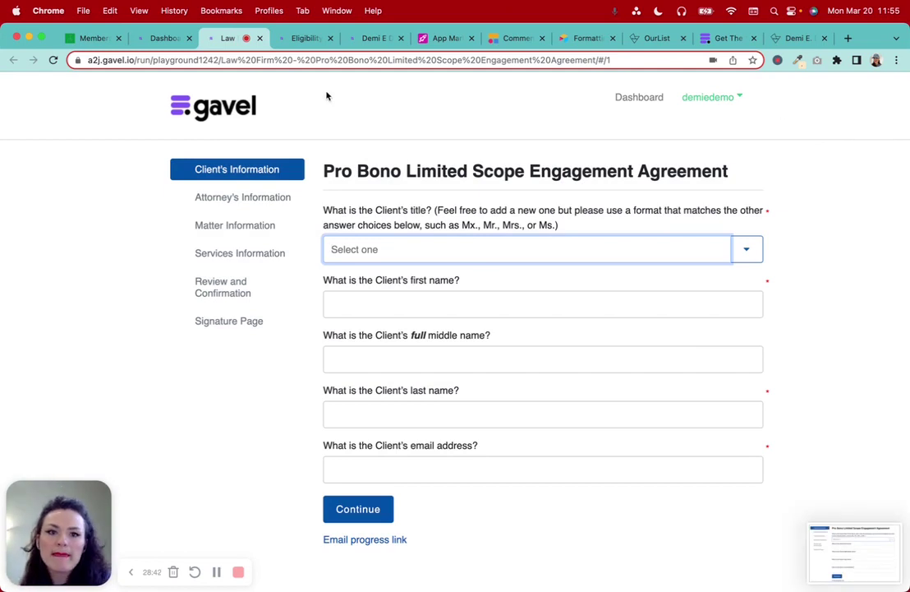
{"action": "left_click_drag", "start_coordinate": [907, 191], "coordinate": [817, 183]}
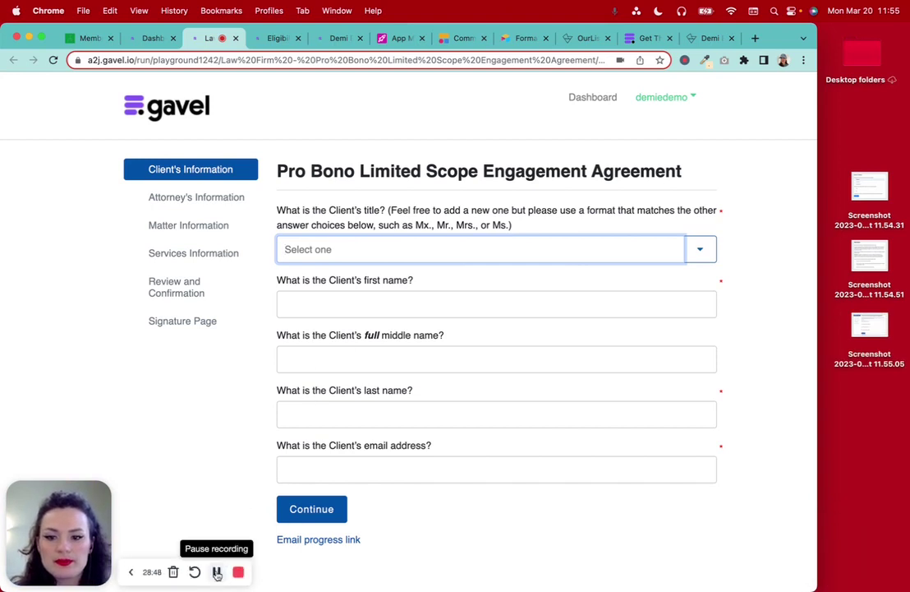
Rename the first two screenshots 'Interactive resume' and 'Veterans eligibility app'
{"action": "left_click", "coordinate": [874, 221]}
{"action": "key", "text": "Return"}
{"action": "type", "text": "Interact"}
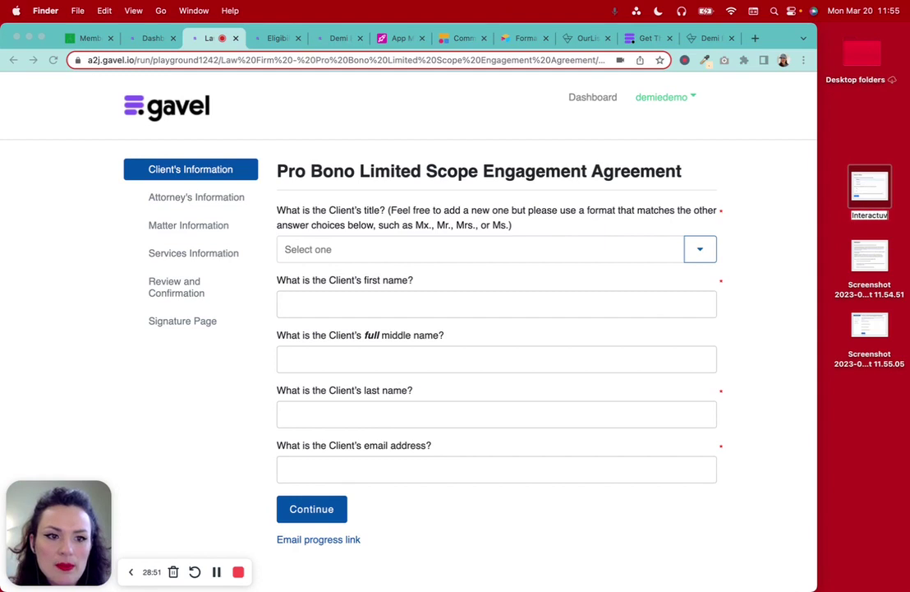
{"action": "type", "text": "ive resume"}
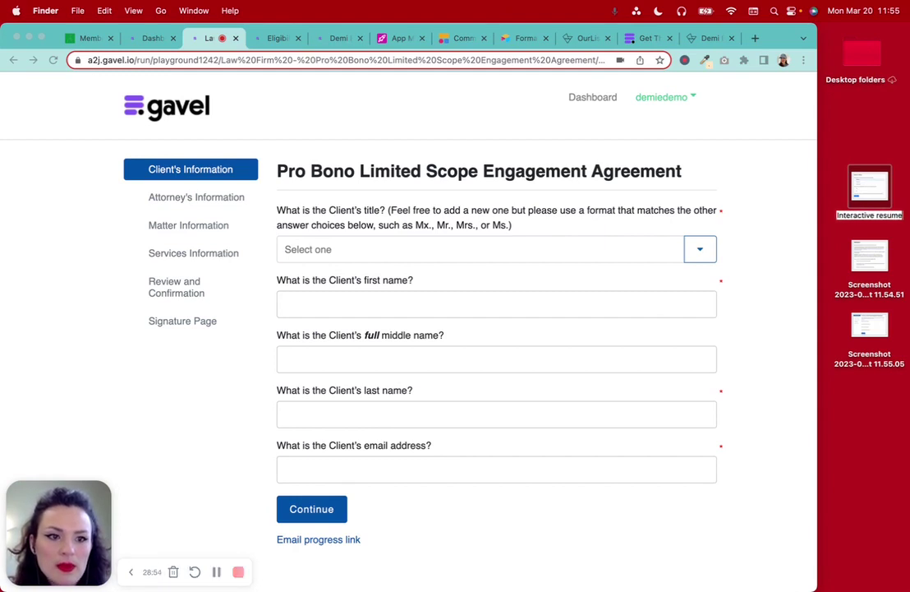
{"action": "left_click", "coordinate": [860, 291]}
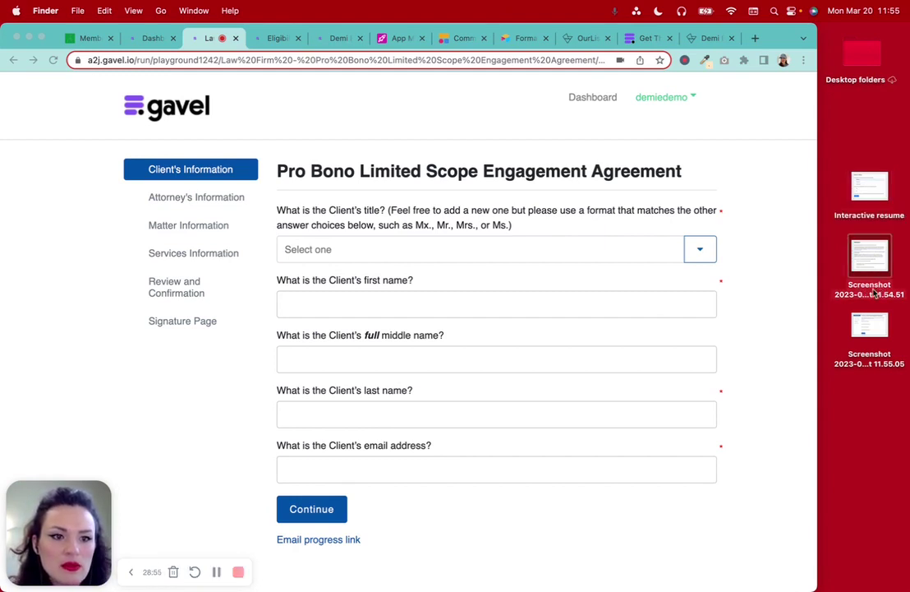
{"action": "key", "text": "Return"}
{"action": "key", "text": "BackSpace"}
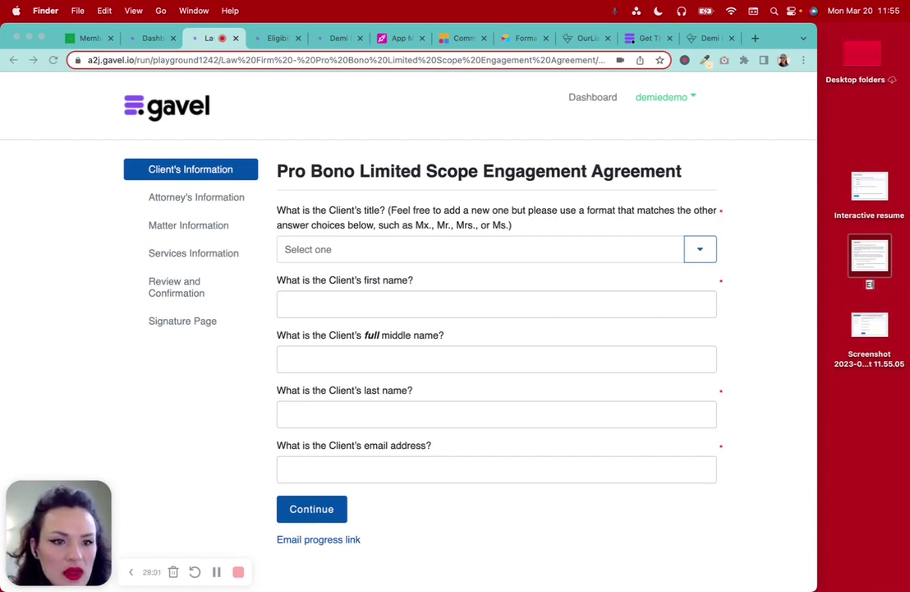
{"action": "type", "text": "Eligibilit"}
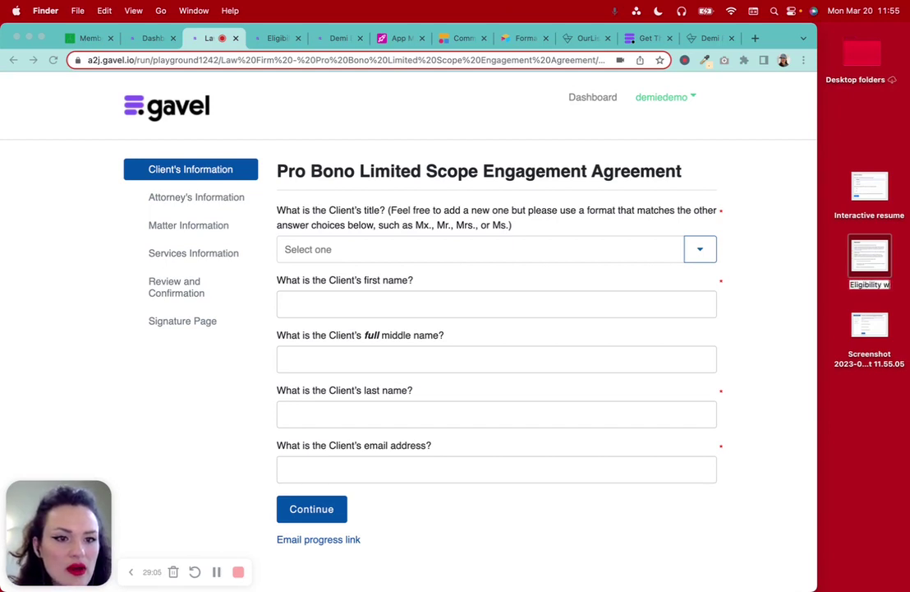
{"action": "type", "text": "y"}
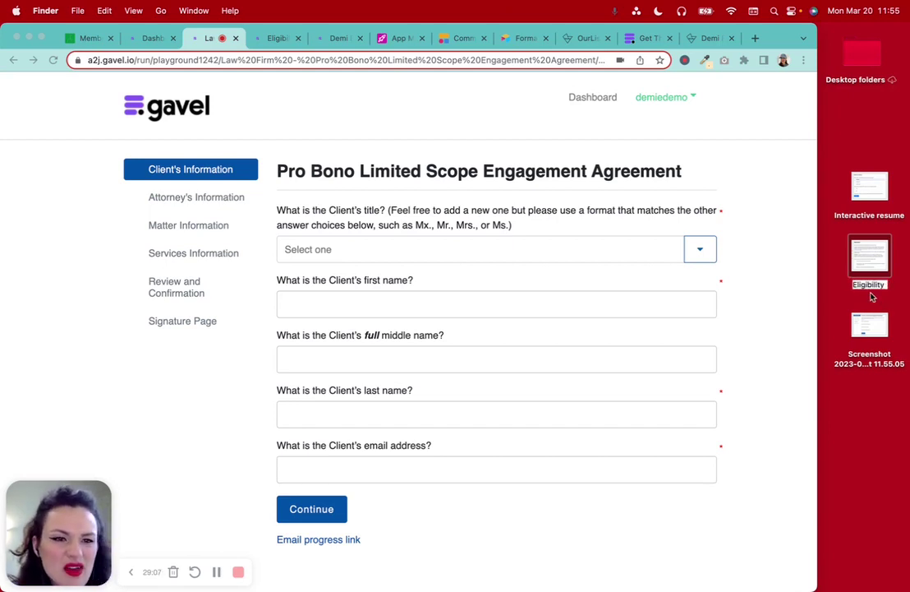
{"action": "key", "text": "Up"}
{"action": "type", "text": "Veterans "}
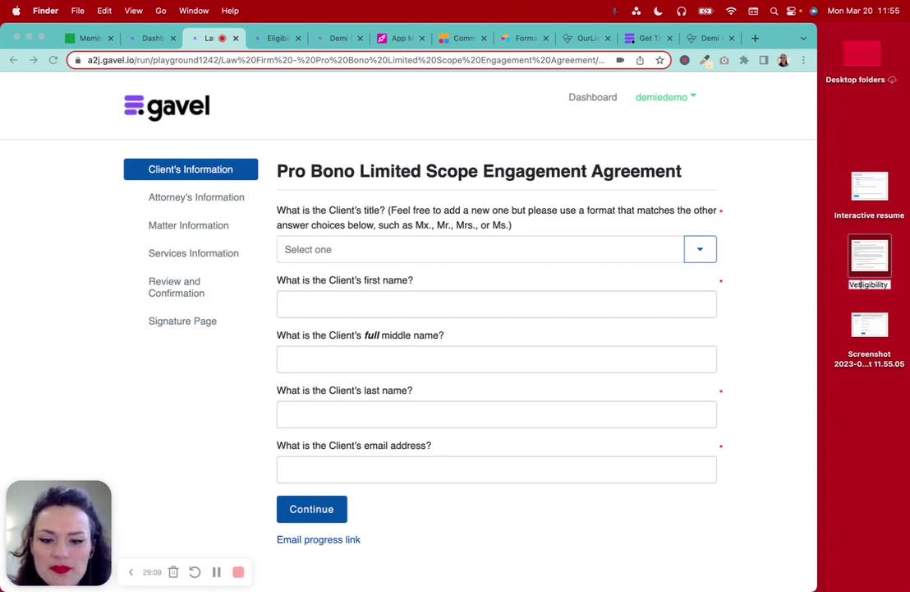
{"action": "type", "text": "eligibility"}
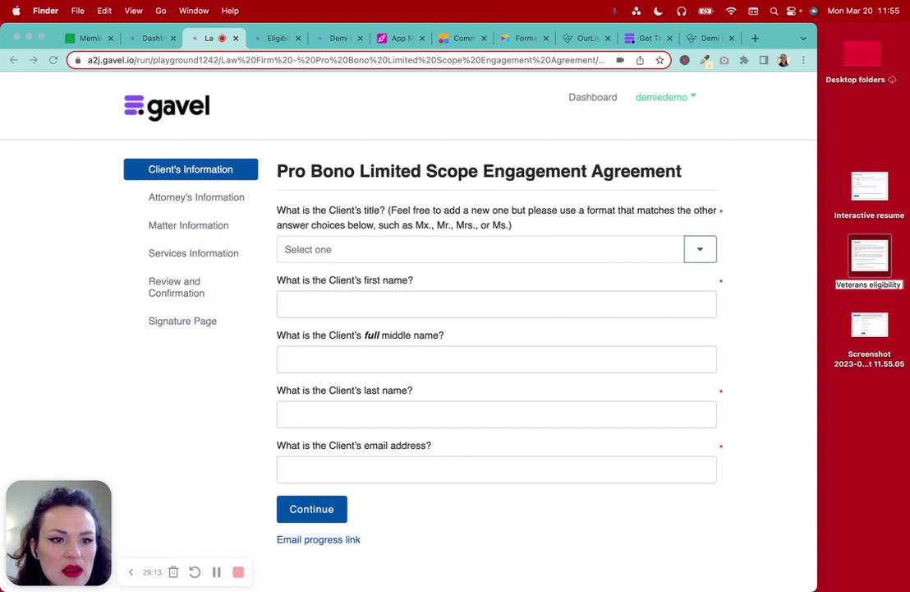
{"action": "type", "text": " app"}
{"action": "left_click", "coordinate": [889, 452]}
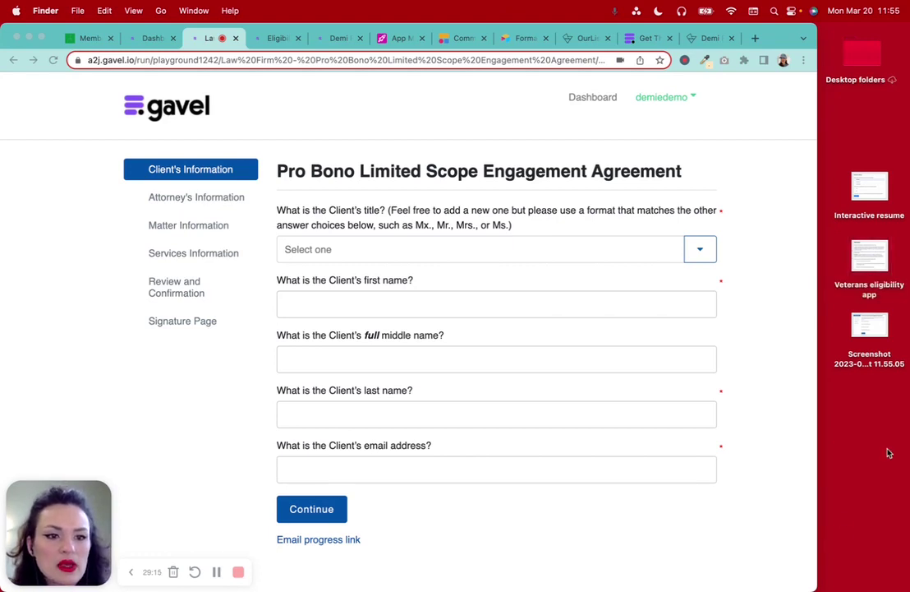
Rename the third screenshot 'Engagement Agreement'
{"action": "left_click", "coordinate": [859, 363]}
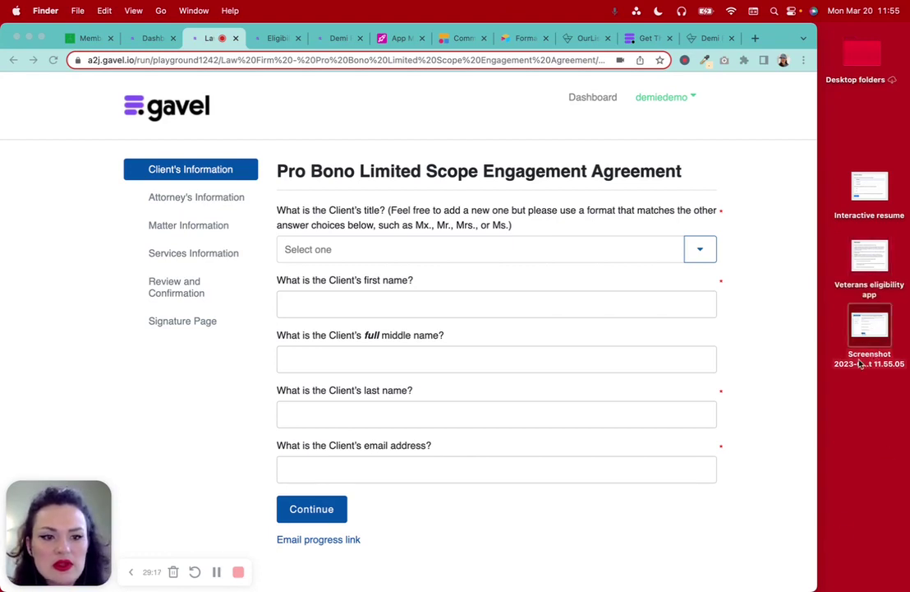
{"action": "key", "text": "Return"}
{"action": "type", "text": "Engagement Agreement"}
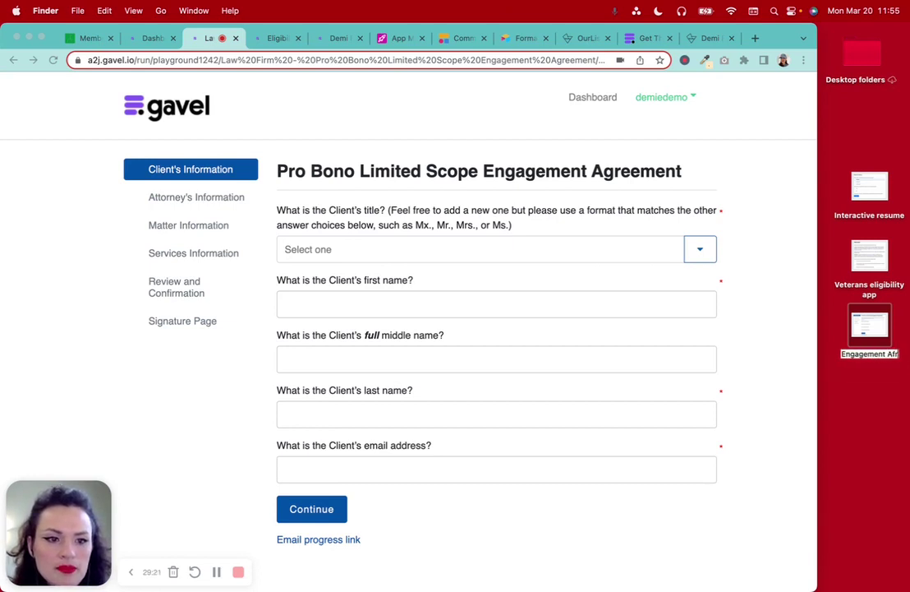
{"action": "left_click", "coordinate": [870, 422]}
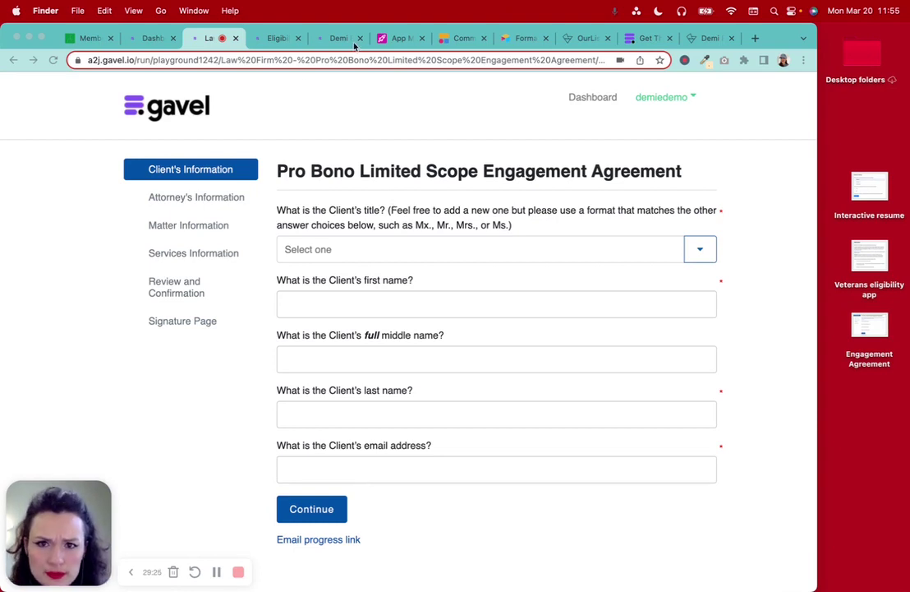
{"action": "left_click", "coordinate": [399, 38]}
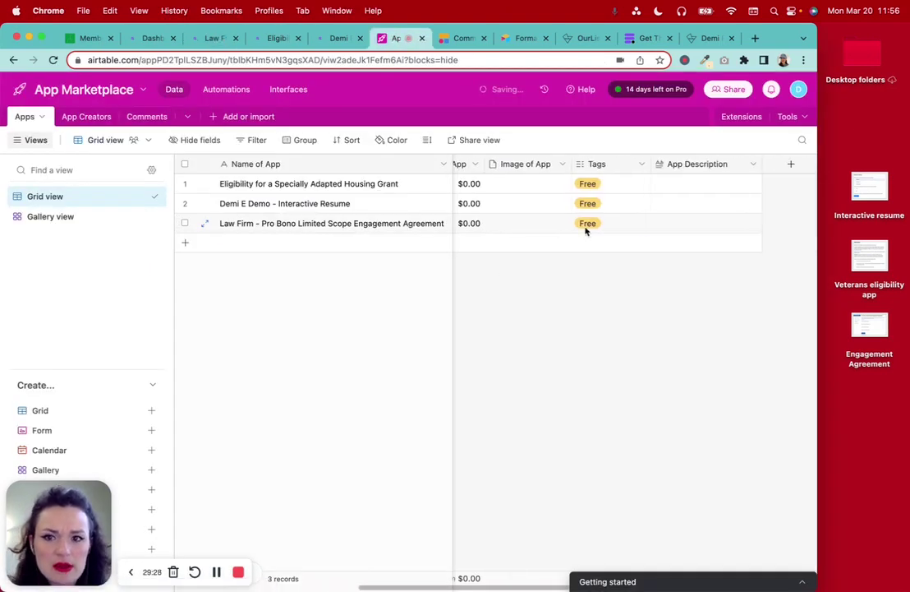
{"action": "scroll", "coordinate": [586, 231], "scroll_direction": "left", "scroll_amount": 2}
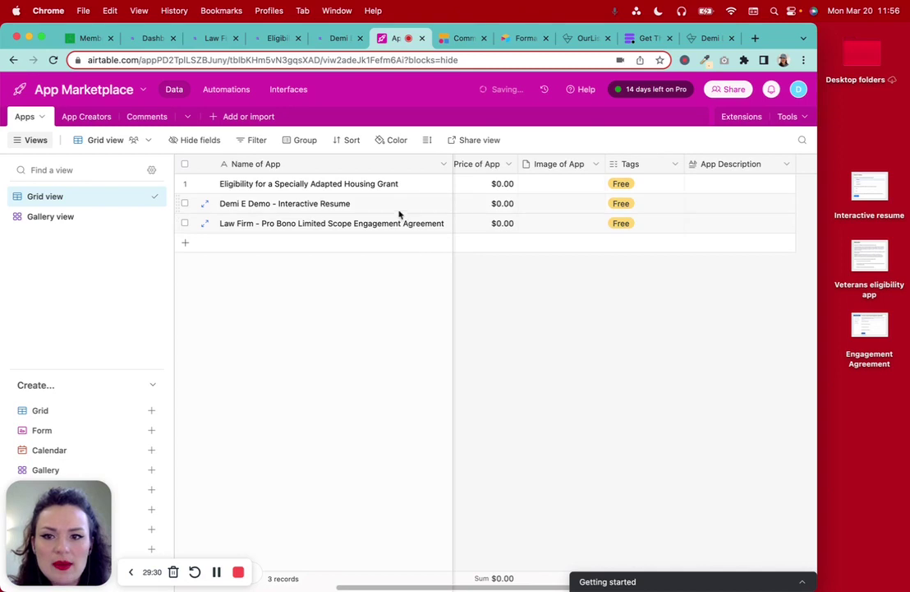
{"action": "double_click", "coordinate": [870, 185]}
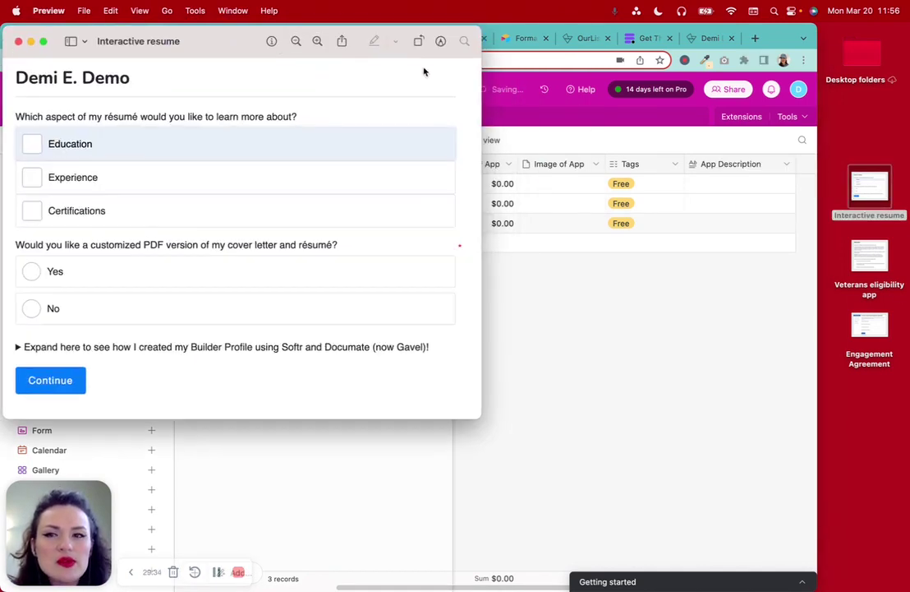
{"action": "left_click", "coordinate": [83, 8]}
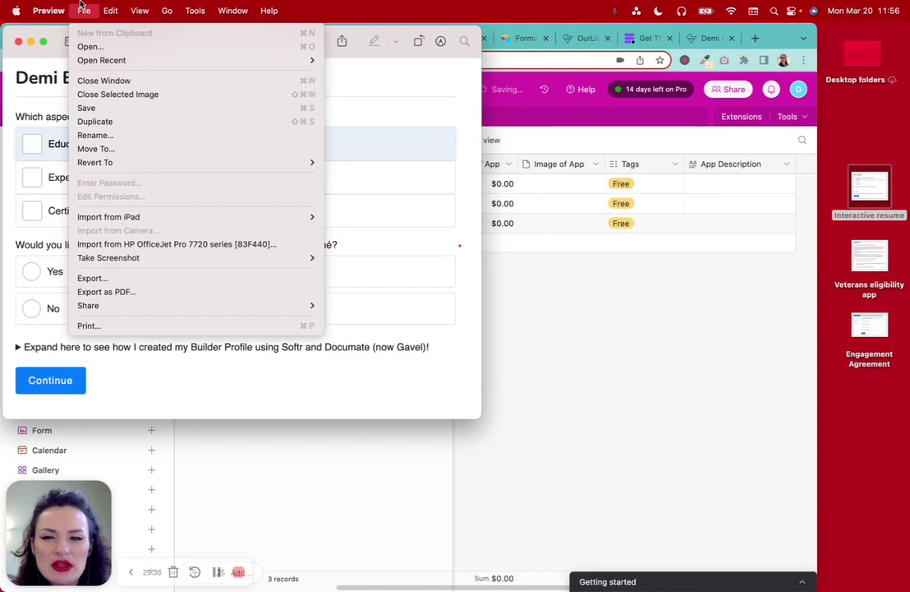
{"action": "left_click", "coordinate": [95, 278]}
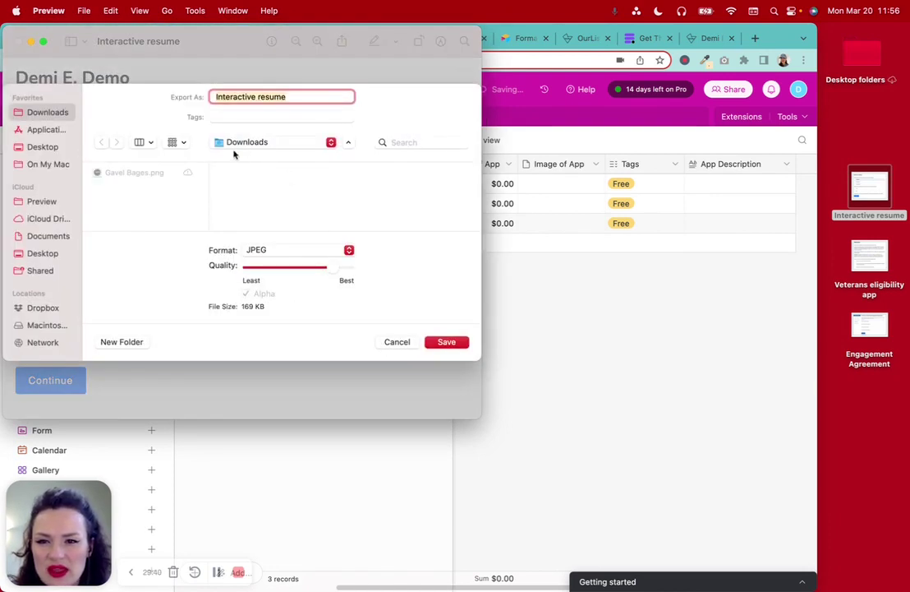
{"action": "left_click", "coordinate": [410, 343]}
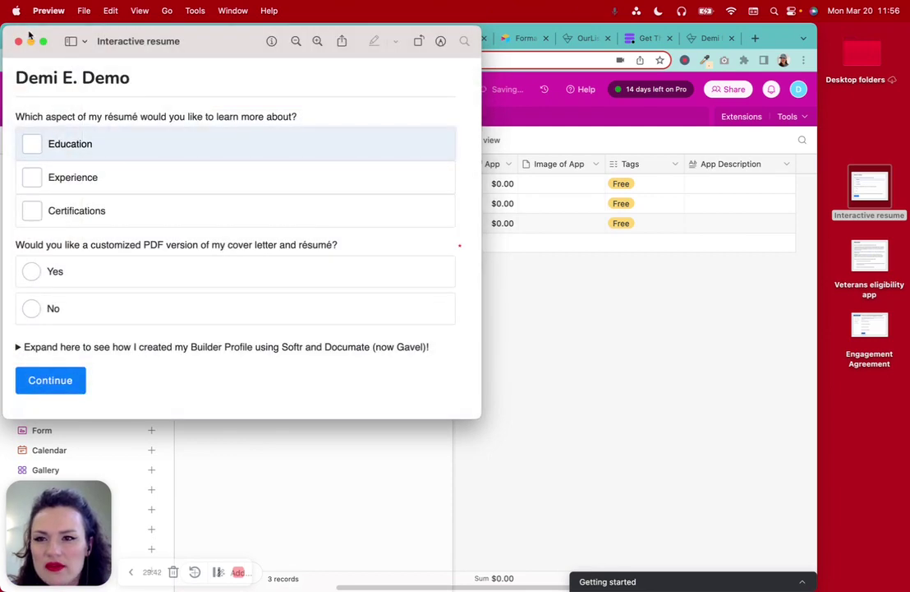
{"action": "left_click", "coordinate": [18, 41]}
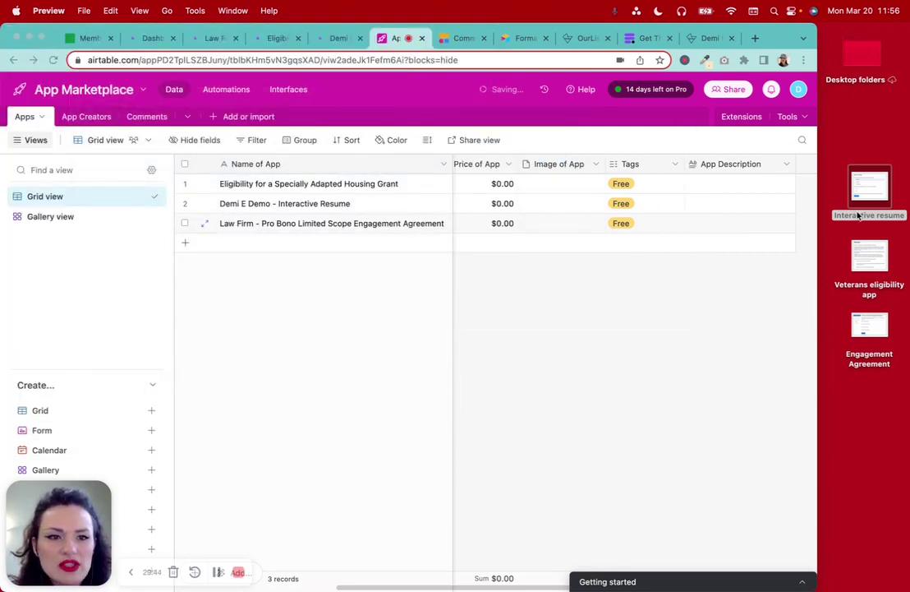
Attach the Interactive resume screenshot to row 2's Image of App cell and preview it full size
{"action": "left_click_drag", "start_coordinate": [873, 197], "coordinate": [562, 216]}
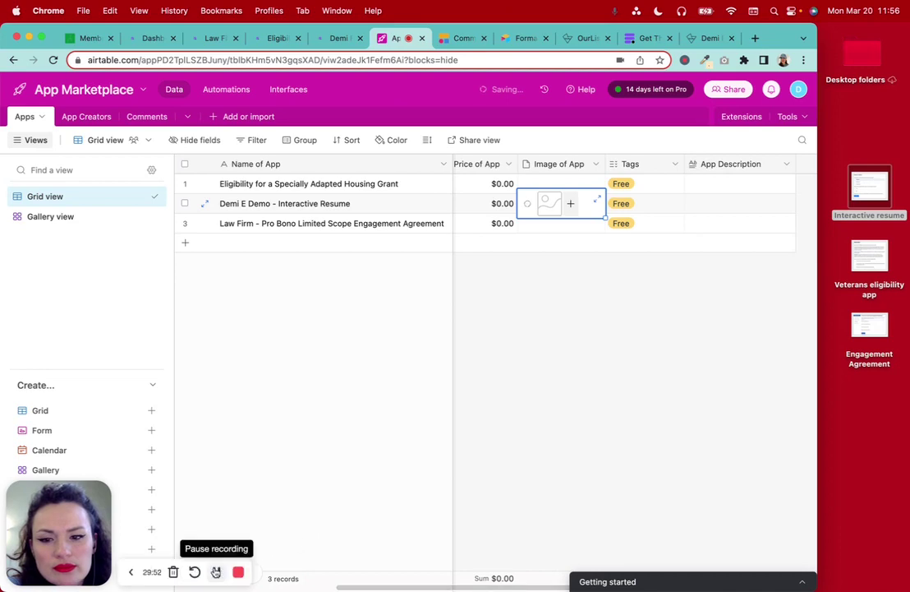
{"action": "left_click", "coordinate": [543, 205]}
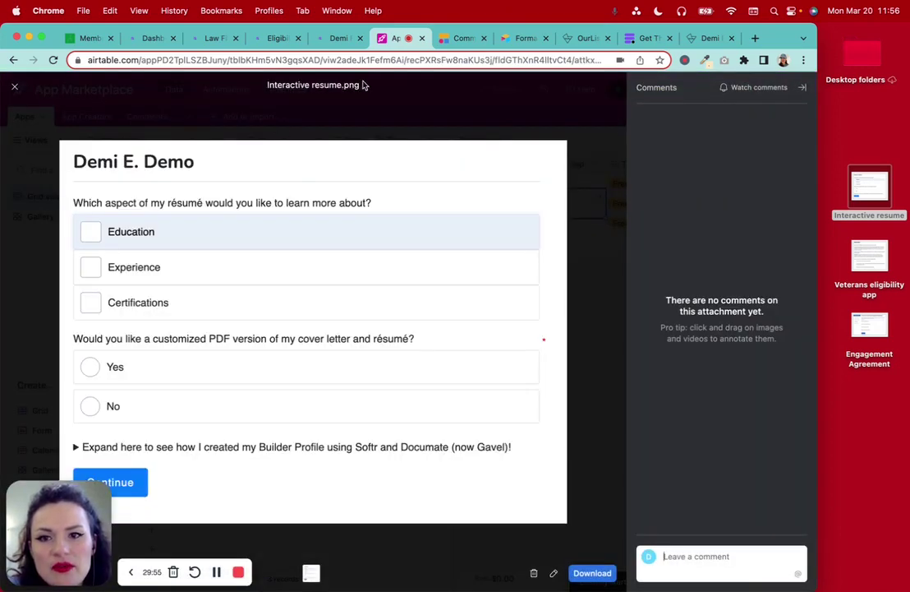
{"action": "left_click", "coordinate": [13, 86]}
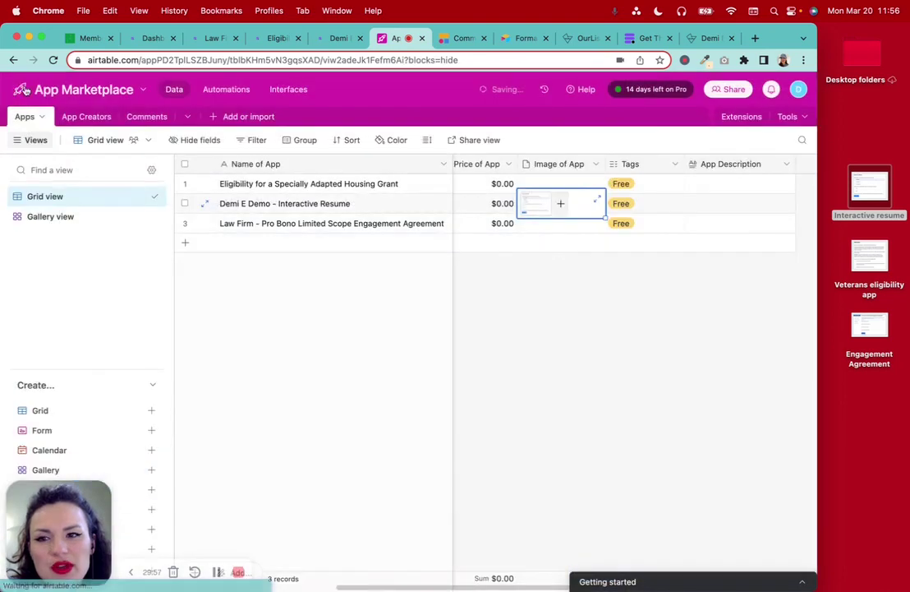
{"action": "scroll", "coordinate": [658, 376], "scroll_direction": "left", "scroll_amount": 3}
{"action": "left_click", "coordinate": [656, 375]}
{"action": "scroll", "coordinate": [656, 375], "scroll_direction": "right", "scroll_amount": 2}
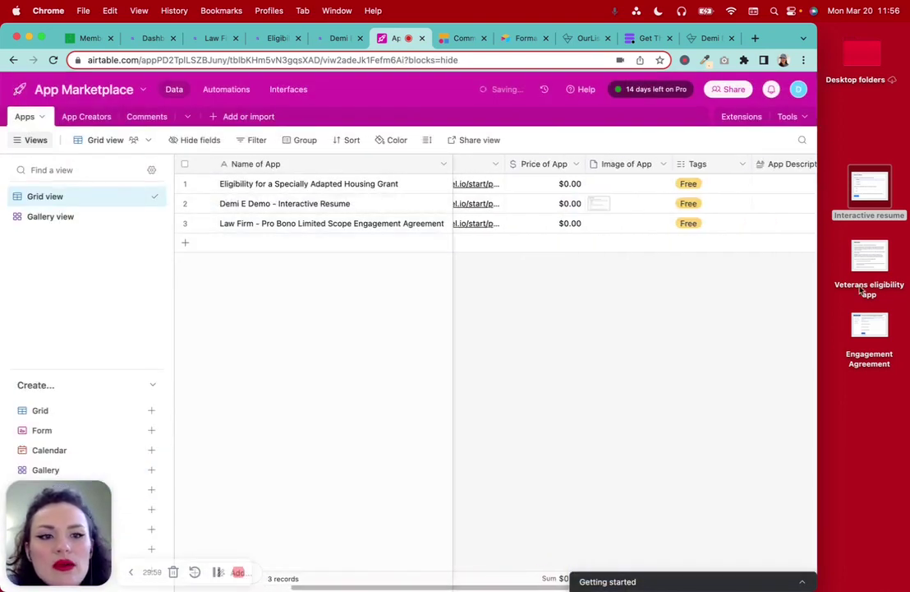
Attach the Veterans eligibility and Engagement Agreement screenshots to rows 1 and 3
{"action": "left_click_drag", "start_coordinate": [872, 255], "coordinate": [626, 186]}
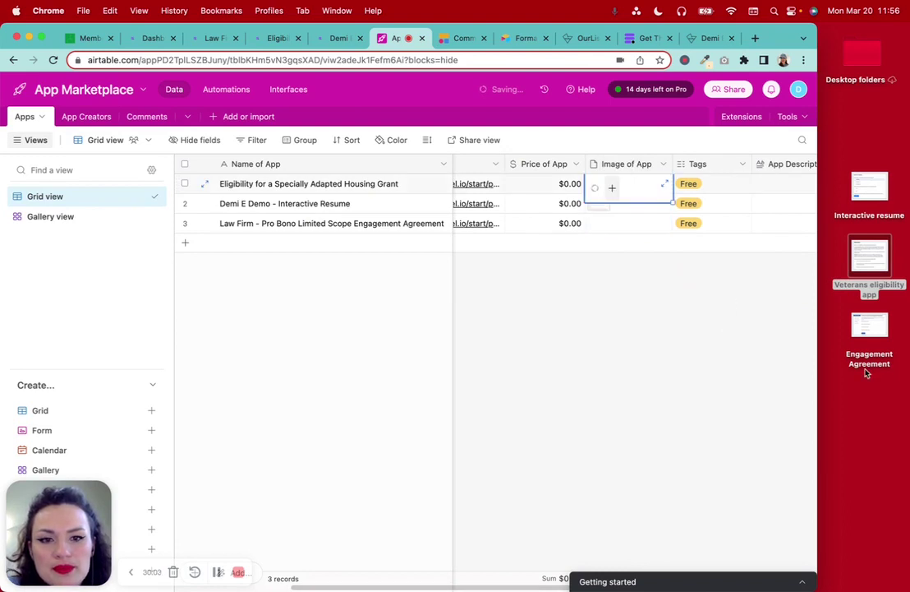
{"action": "left_click_drag", "start_coordinate": [872, 331], "coordinate": [627, 232]}
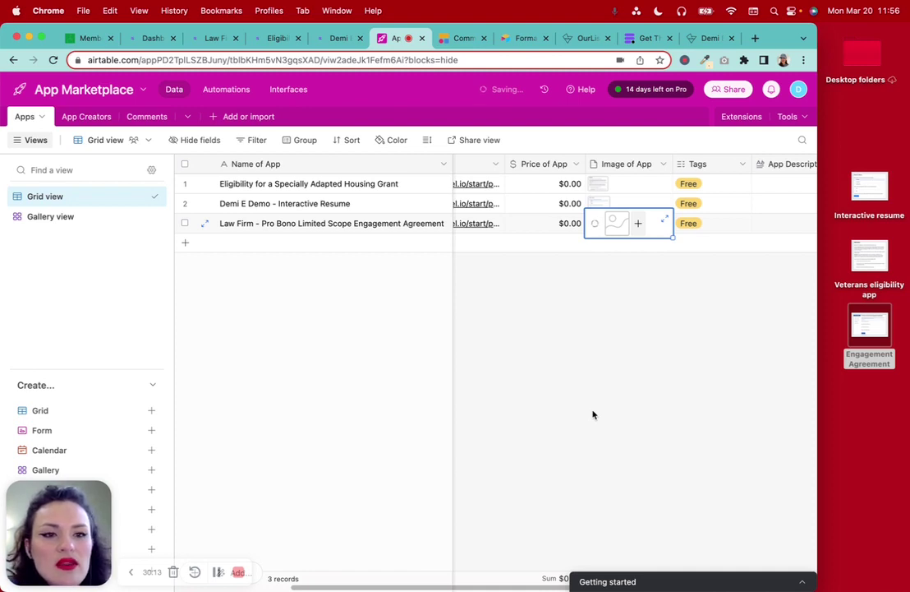
{"action": "scroll", "coordinate": [593, 414], "scroll_direction": "left", "scroll_amount": 3}
{"action": "scroll", "coordinate": [594, 414], "scroll_direction": "right", "scroll_amount": 5}
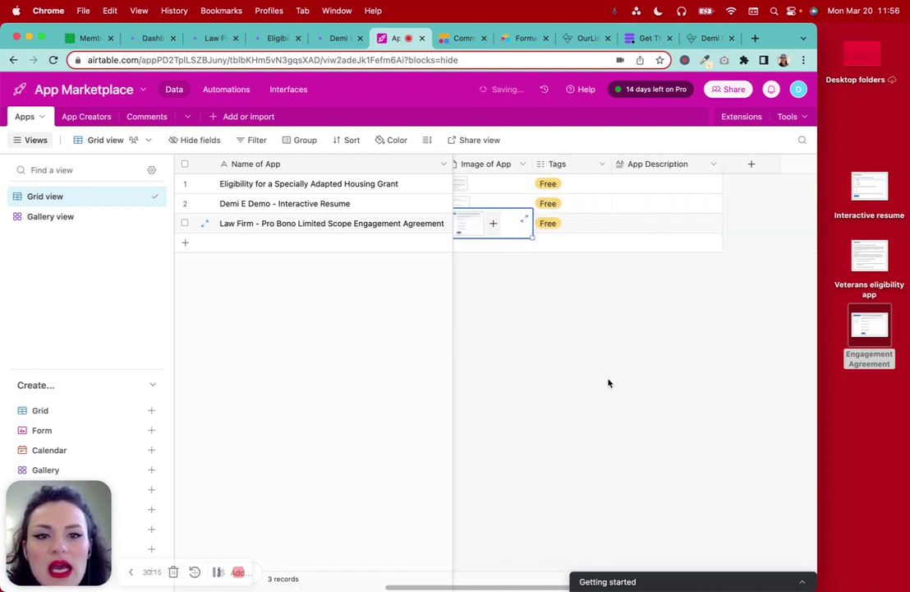
{"action": "left_click", "coordinate": [655, 184]}
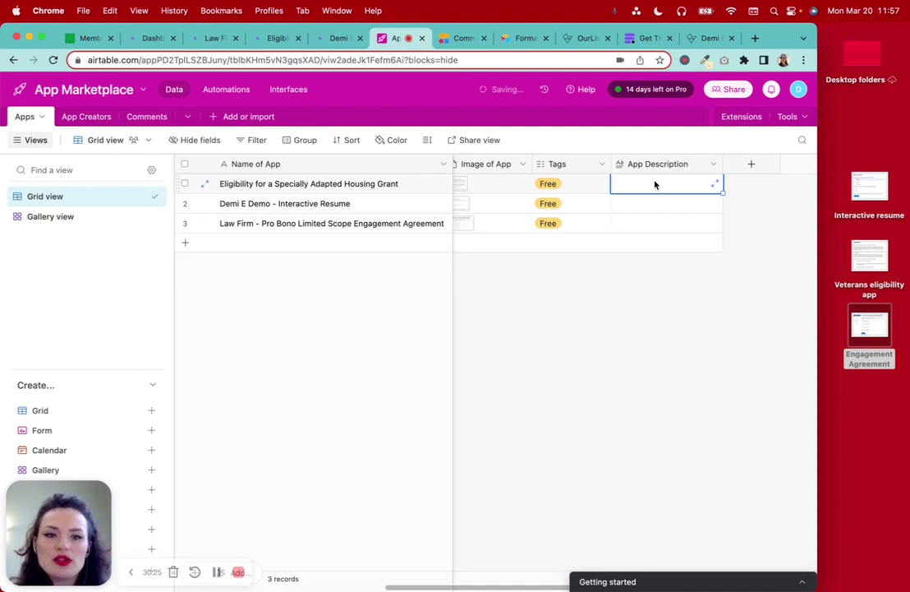
Paste the two SAH grant paragraphs from the Eligibility app into row 1's App Description
{"action": "left_click", "coordinate": [714, 183]}
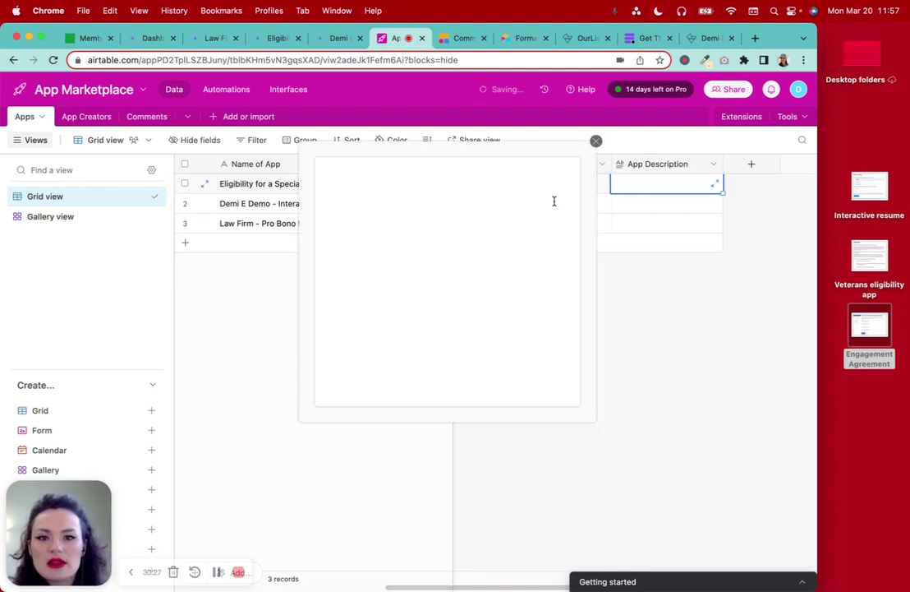
{"action": "left_click", "coordinate": [464, 218]}
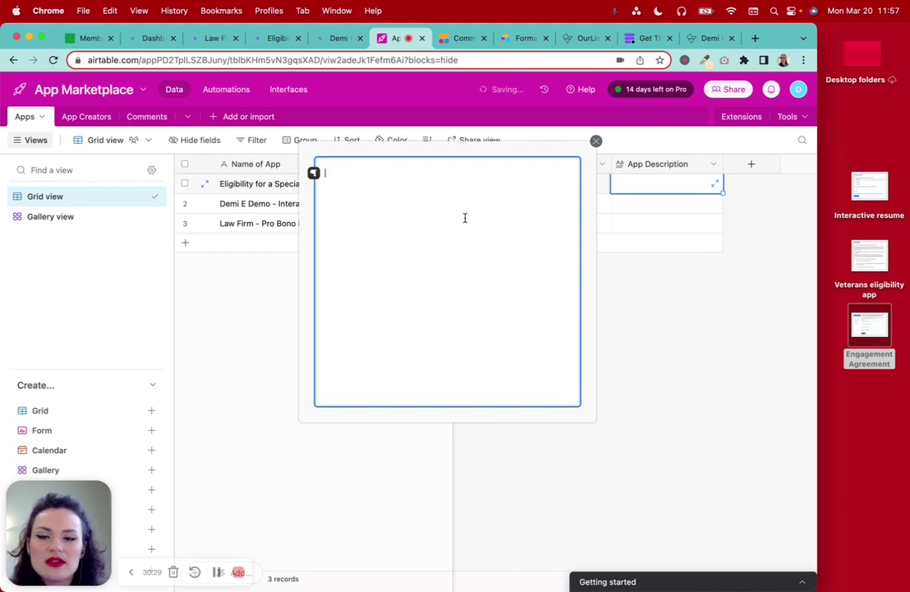
{"action": "left_click", "coordinate": [271, 39]}
{"action": "scroll", "coordinate": [247, 213], "scroll_direction": "up", "scroll_amount": 1}
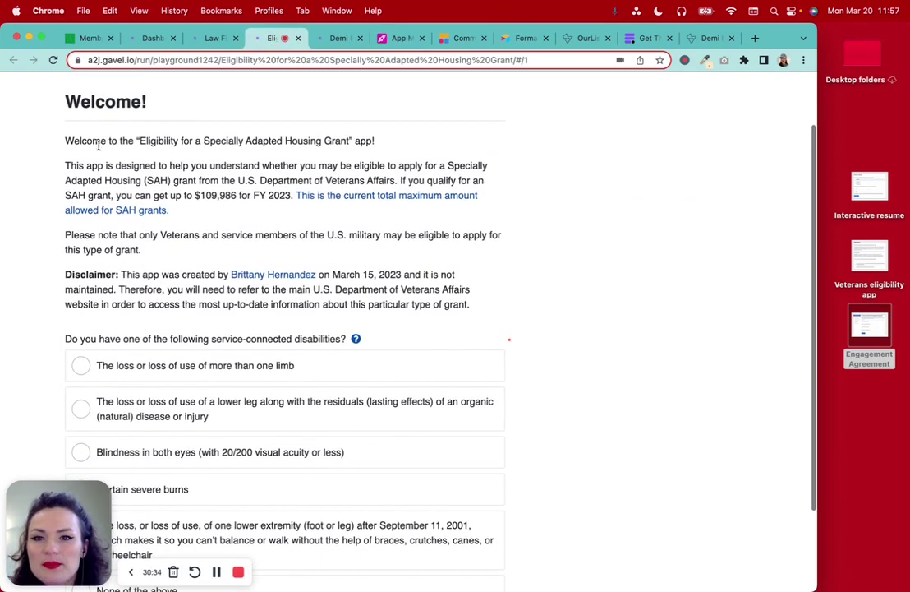
{"action": "left_click_drag", "start_coordinate": [61, 169], "coordinate": [421, 265]}
{"action": "key", "text": "cmd+c"}
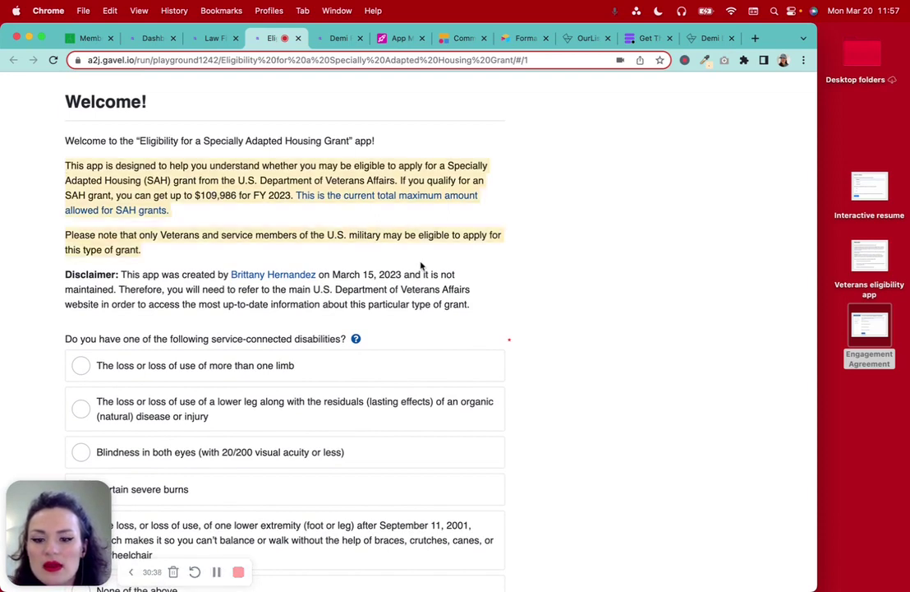
{"action": "left_click", "coordinate": [385, 38]}
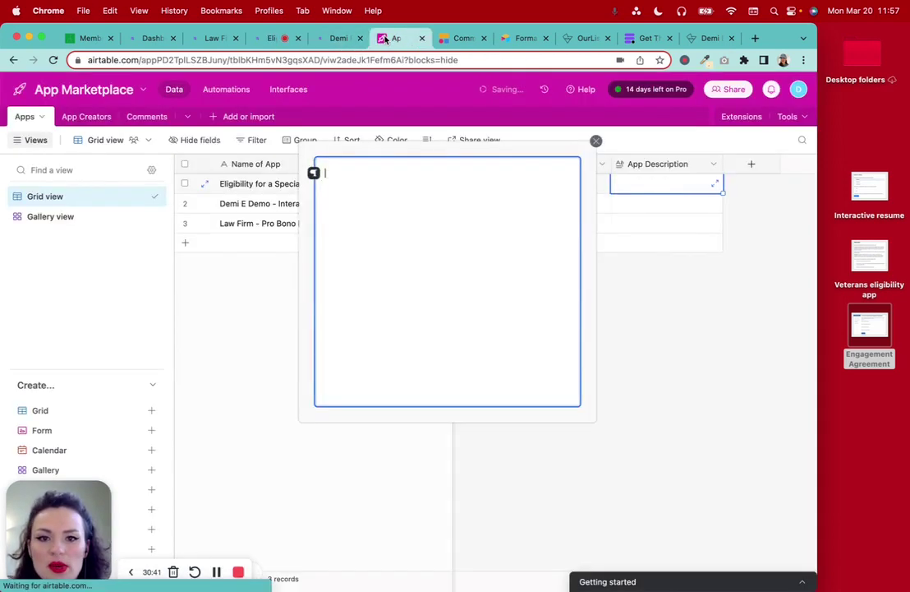
{"action": "key", "text": "cmd+v"}
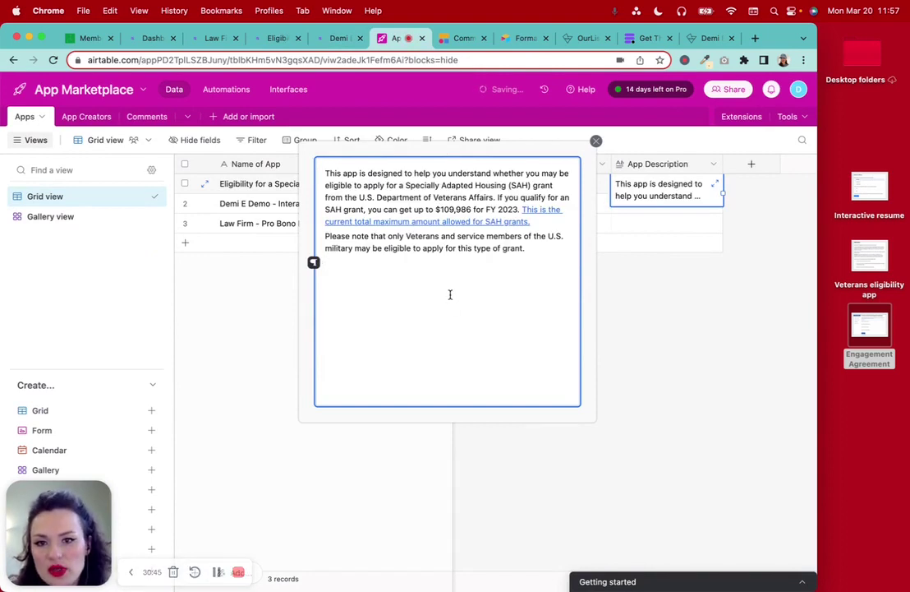
{"action": "key", "text": "BackSpace"}
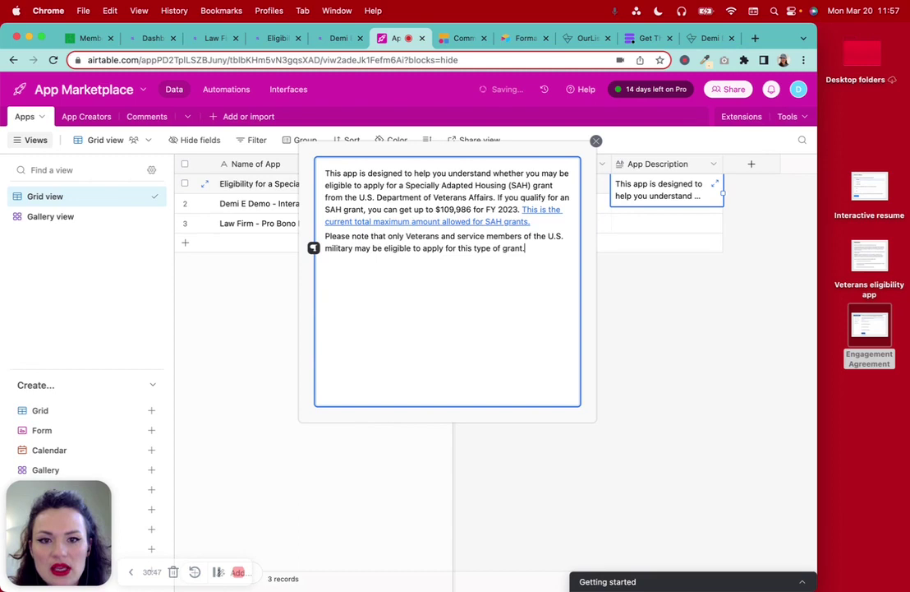
Reflow the description into separate paragraphs with blank lines, including before 'Please note'
{"action": "left_click", "coordinate": [497, 198]}
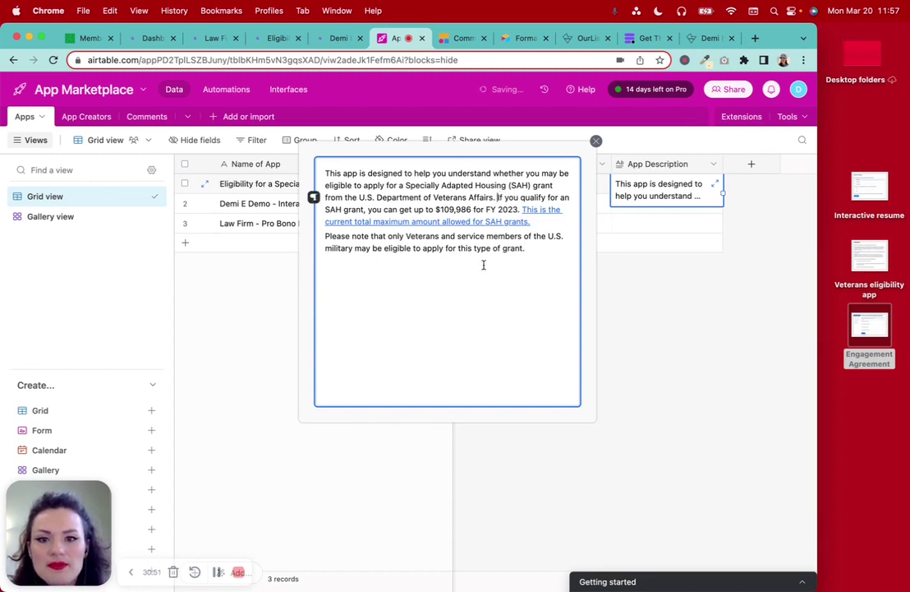
{"action": "key", "text": "Return"}
{"action": "key", "text": "Return"}
{"action": "key", "text": "BackSpace"}
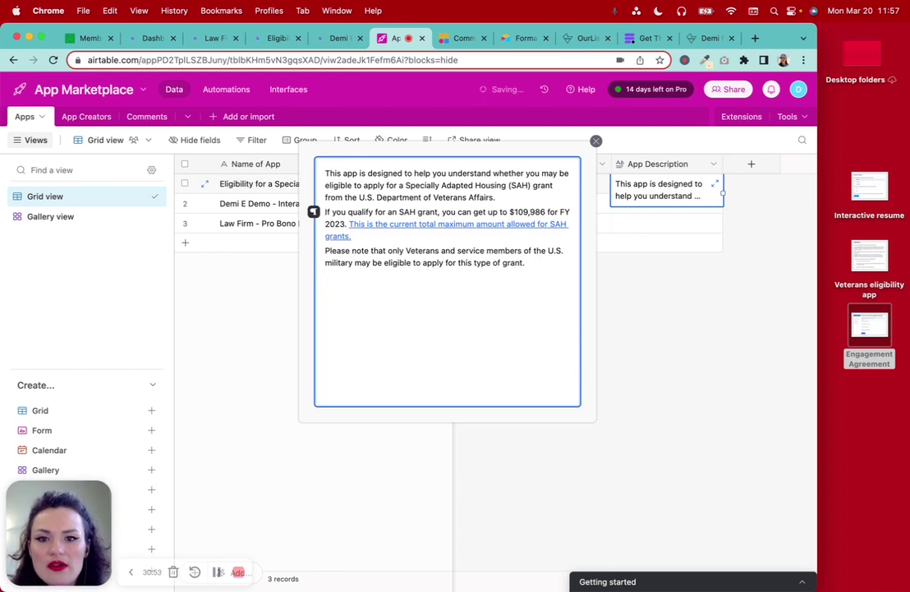
{"action": "key", "text": "Return"}
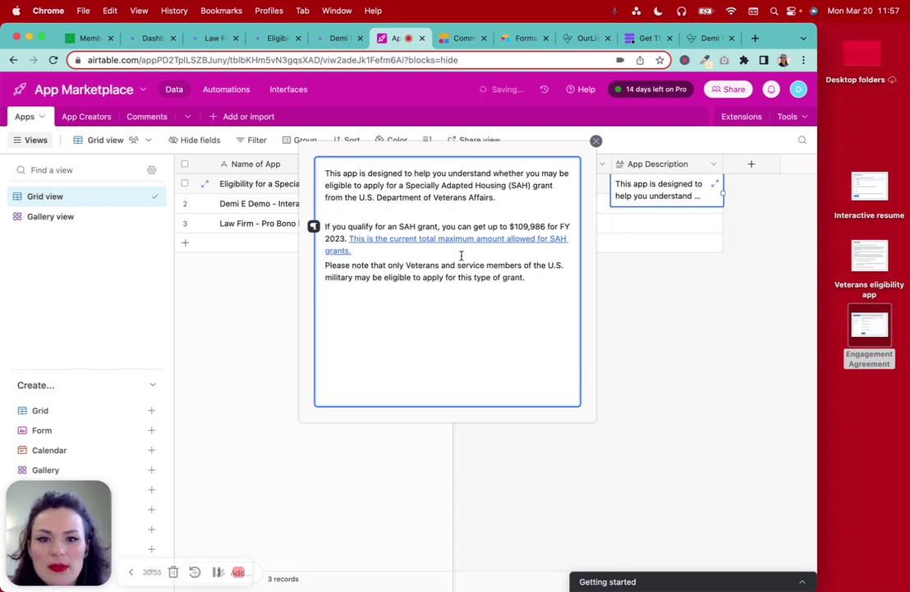
{"action": "left_click", "coordinate": [430, 254]}
{"action": "key", "text": "Return"}
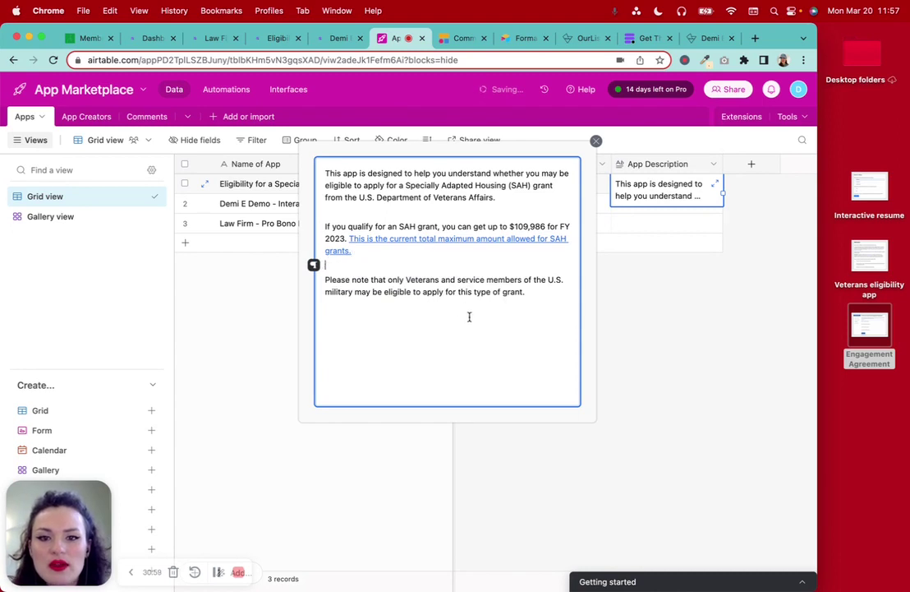
{"action": "left_click", "coordinate": [539, 298]}
{"action": "key", "text": "Return"}
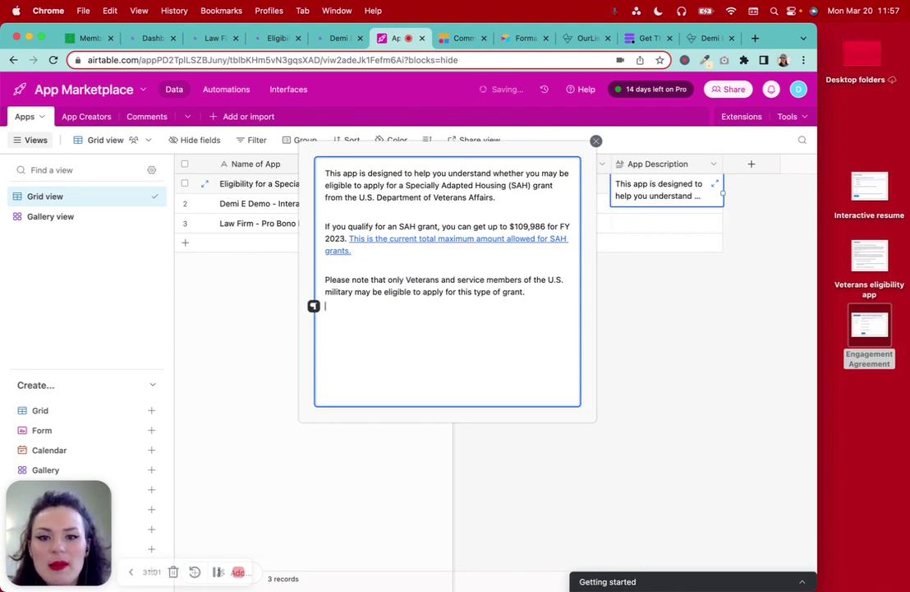
Append the Disclaimer paragraph from the Eligibility app to the end of the description
{"action": "left_click", "coordinate": [337, 38]}
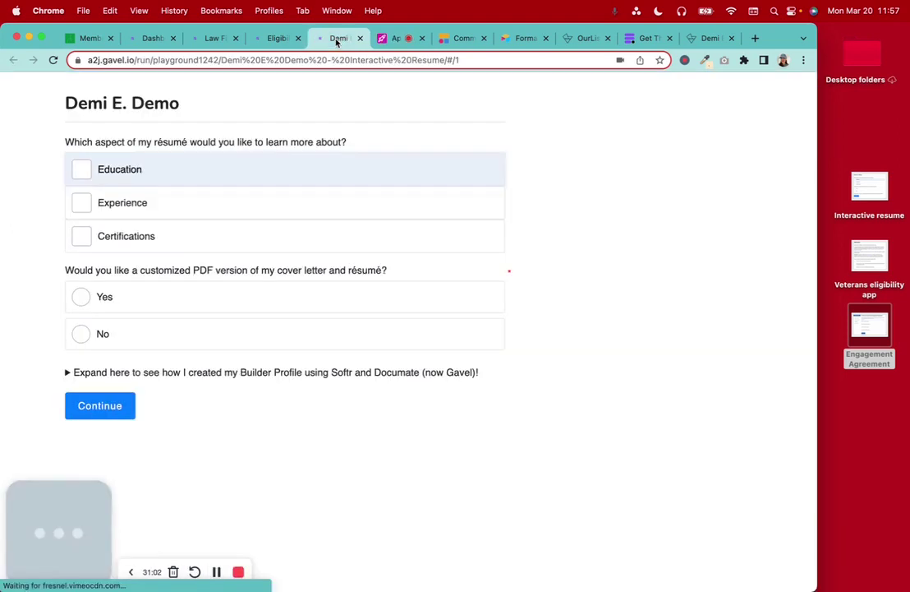
{"action": "left_click", "coordinate": [271, 39]}
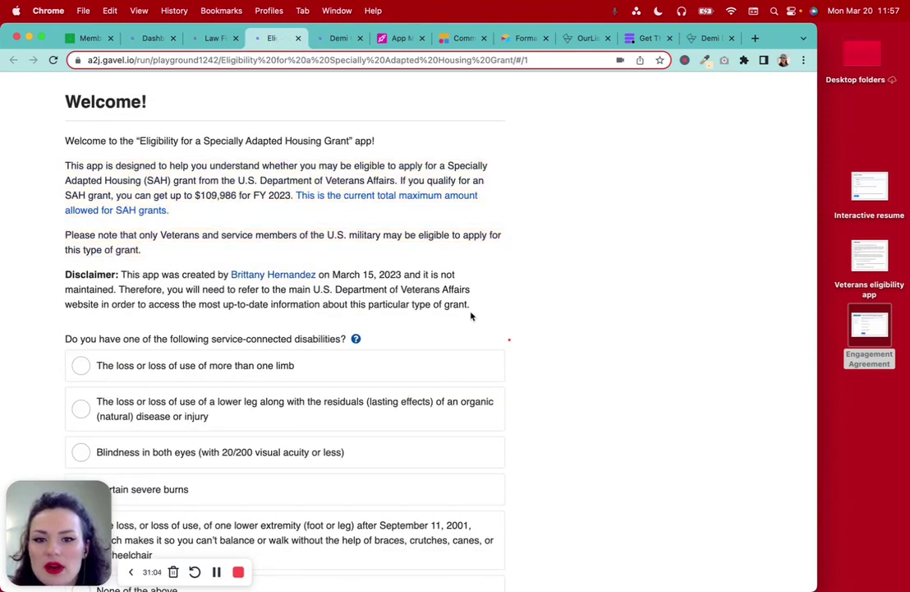
{"action": "left_click_drag", "start_coordinate": [471, 316], "coordinate": [36, 280]}
{"action": "key", "text": "super+c"}
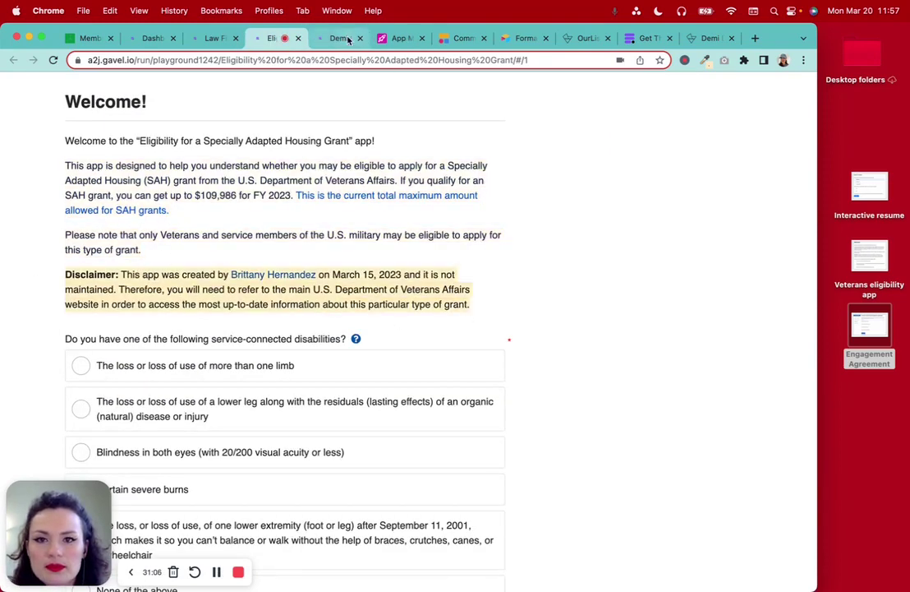
{"action": "left_click", "coordinate": [400, 38]}
{"action": "key", "text": "super+v"}
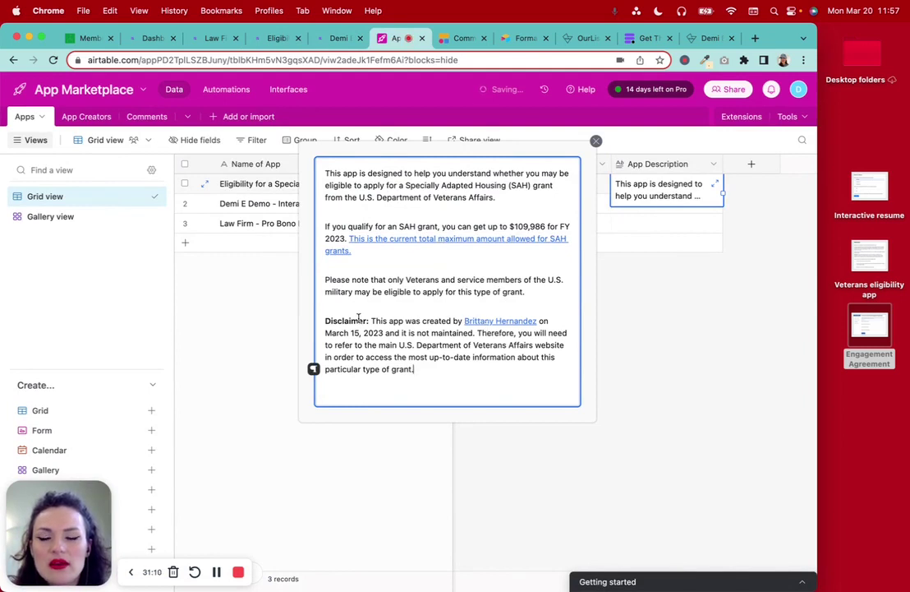
{"action": "left_click_drag", "start_coordinate": [369, 321], "coordinate": [327, 321]}
{"action": "left_click_drag", "start_coordinate": [392, 252], "coordinate": [367, 232]}
{"action": "left_click", "coordinate": [439, 366]}
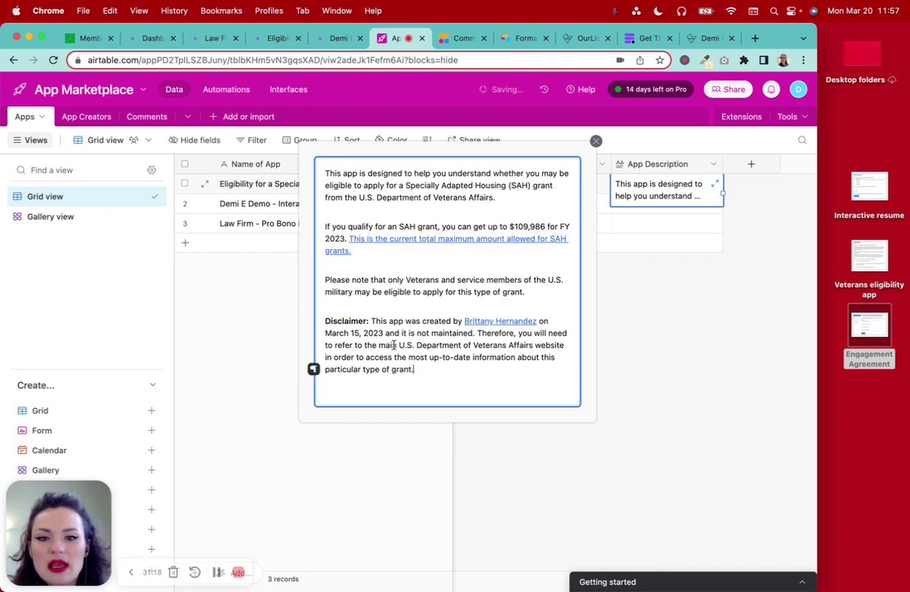
{"action": "left_click_drag", "start_coordinate": [384, 333], "coordinate": [416, 358]}
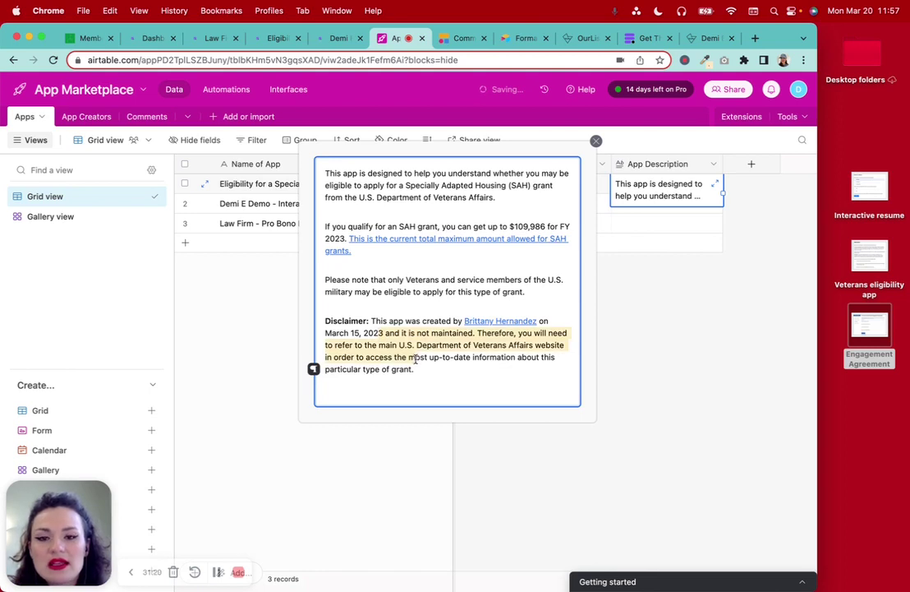
{"action": "left_click", "coordinate": [544, 388]}
{"action": "left_click", "coordinate": [680, 256]}
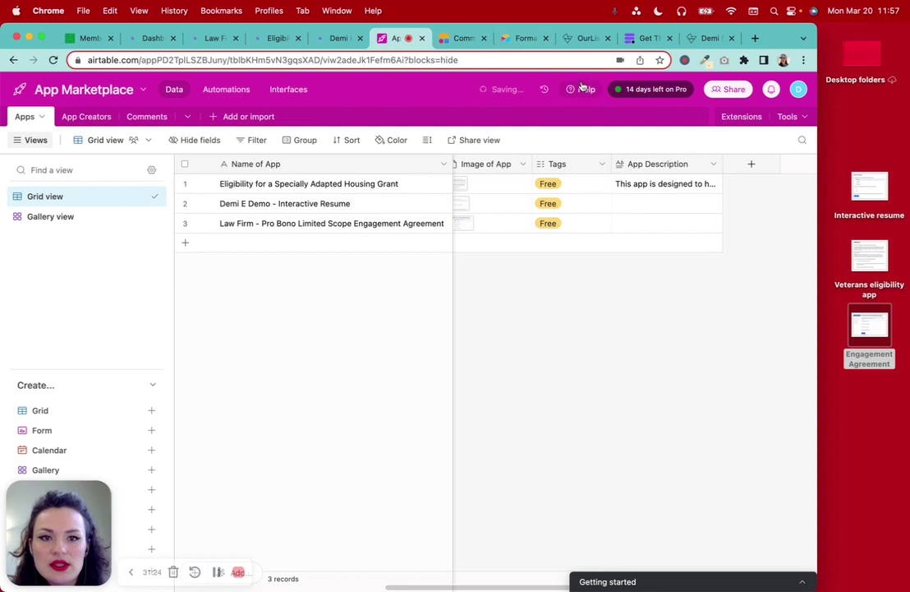
Describe row 2's résumé app as an overview of Education, Experience, and Certifications
{"action": "left_click", "coordinate": [639, 207]}
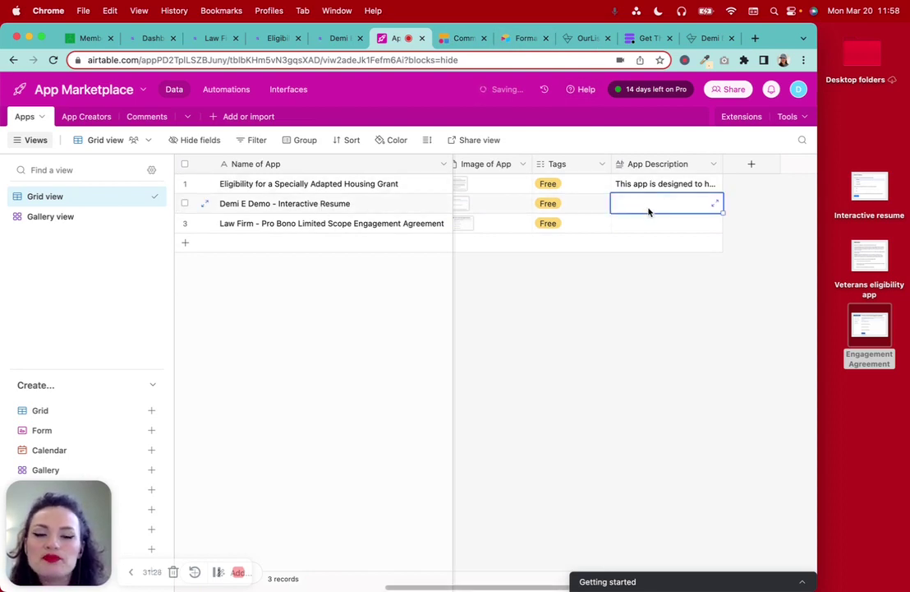
{"action": "left_click", "coordinate": [714, 203]}
{"action": "type", "text": "This app in"}
{"action": "type", "text": "tro"}
{"action": "key", "text": "BackSpace"}
{"action": "key", "text": "BackSpace"}
{"action": "key", "text": "BackSpace"}
{"action": "key", "text": "BackSpace"}
{"action": "type", "text": "gi"}
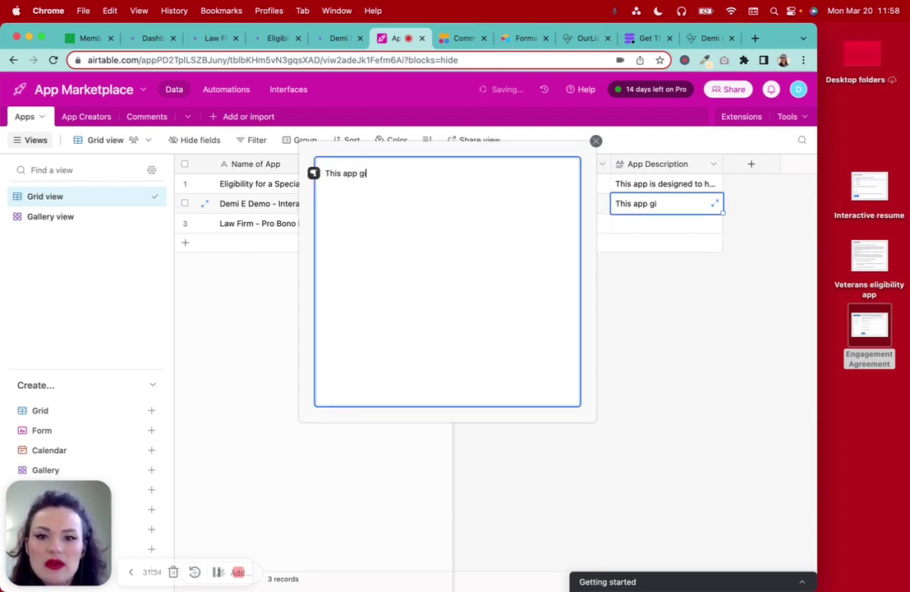
{"action": "type", "text": "ves you an o"}
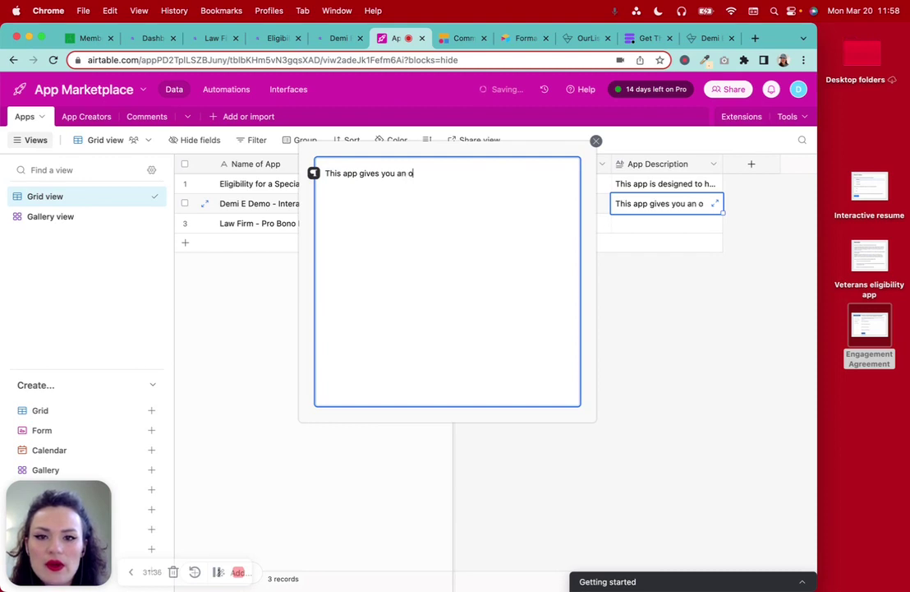
{"action": "type", "text": "verview of"}
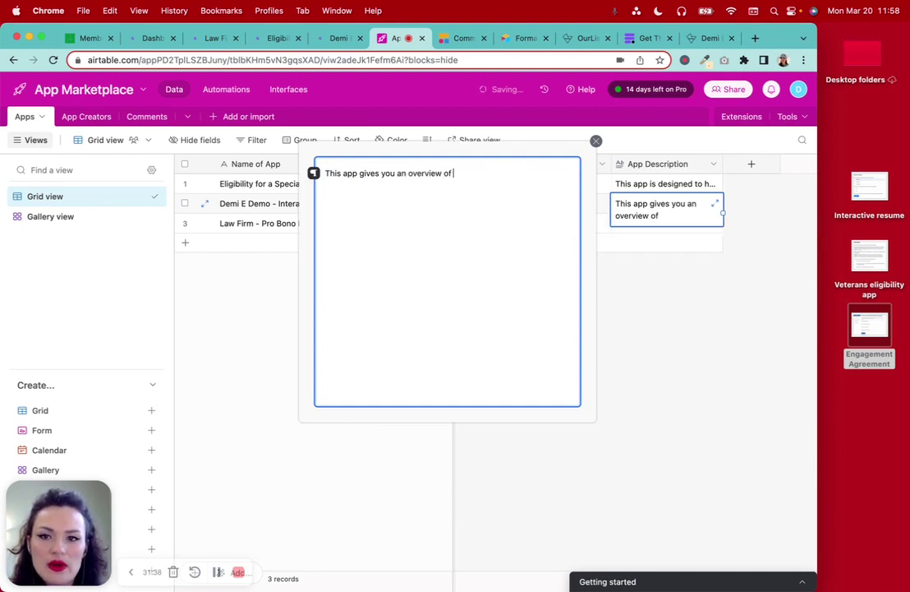
{"action": "type", "text": " Demi E"}
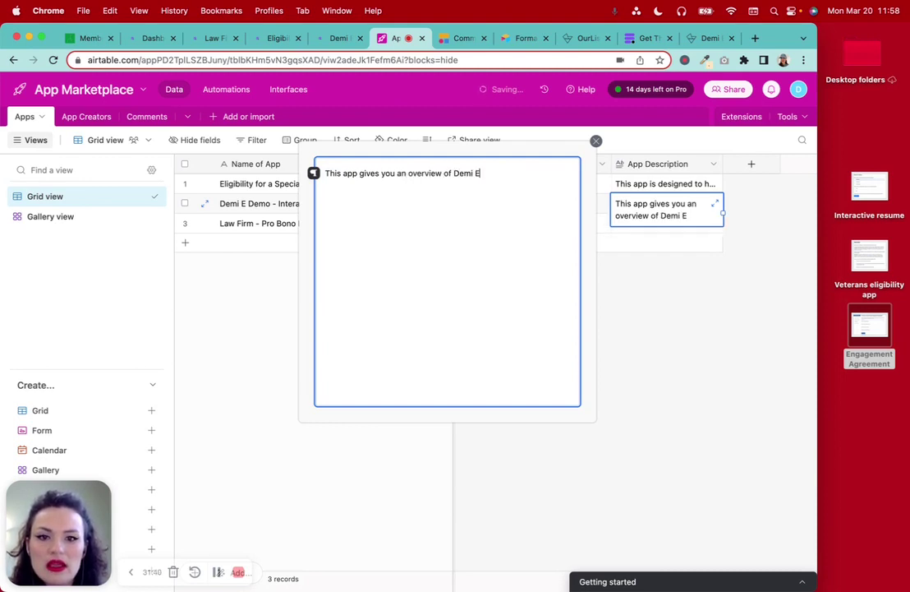
{"action": "type", "text": ". Demo's "}
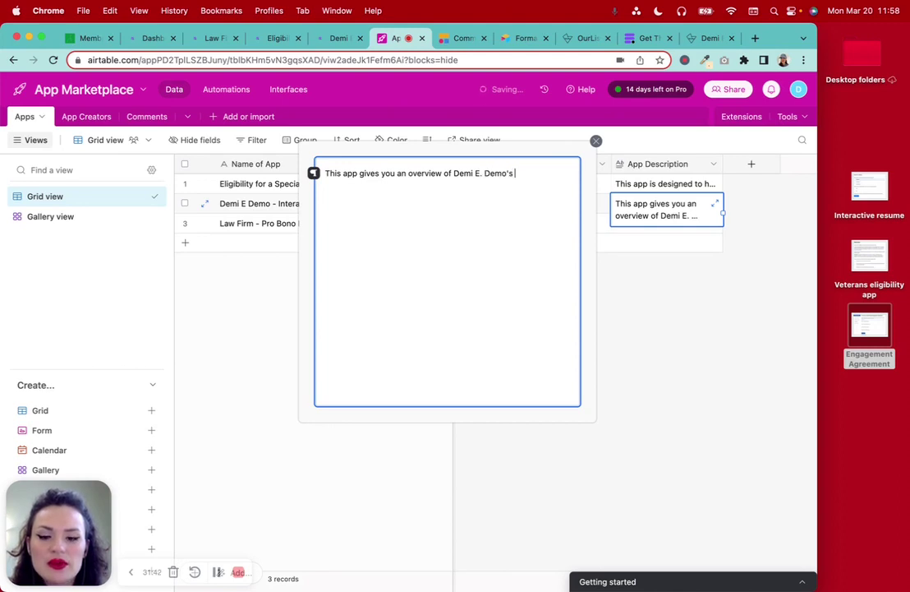
{"action": "type", "text": "Edus"}
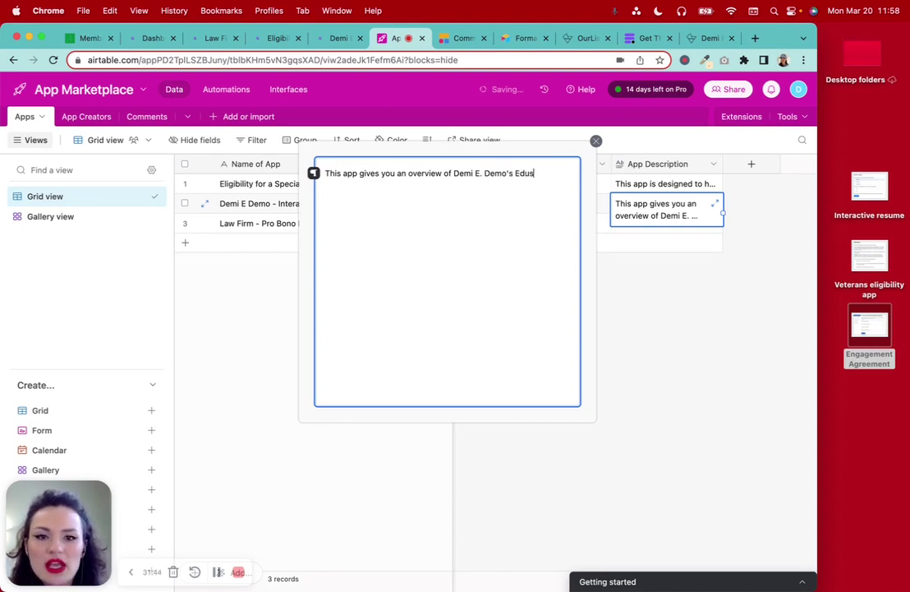
{"action": "key", "text": "BackSpace"}
{"action": "type", "text": "cation"}
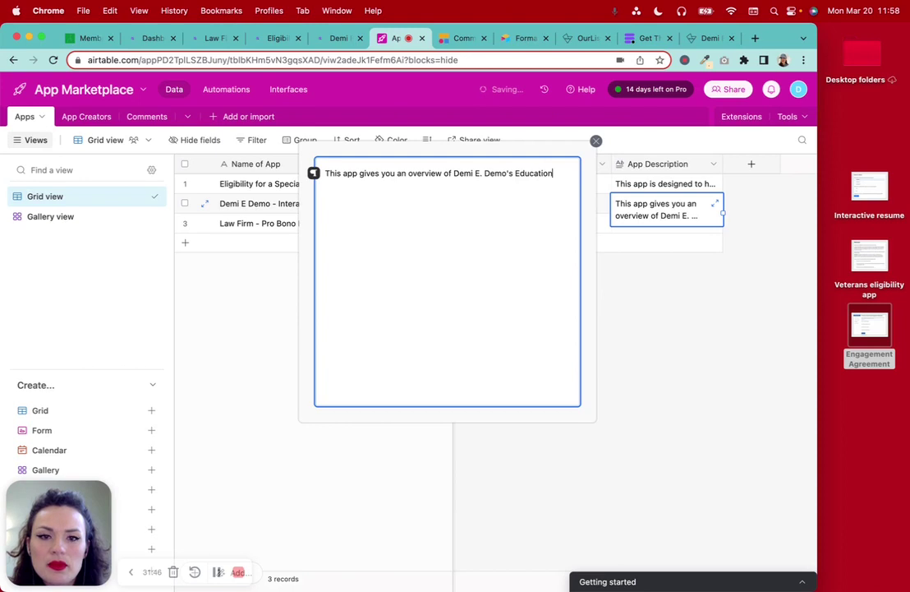
{"action": "type", "text": ", E"}
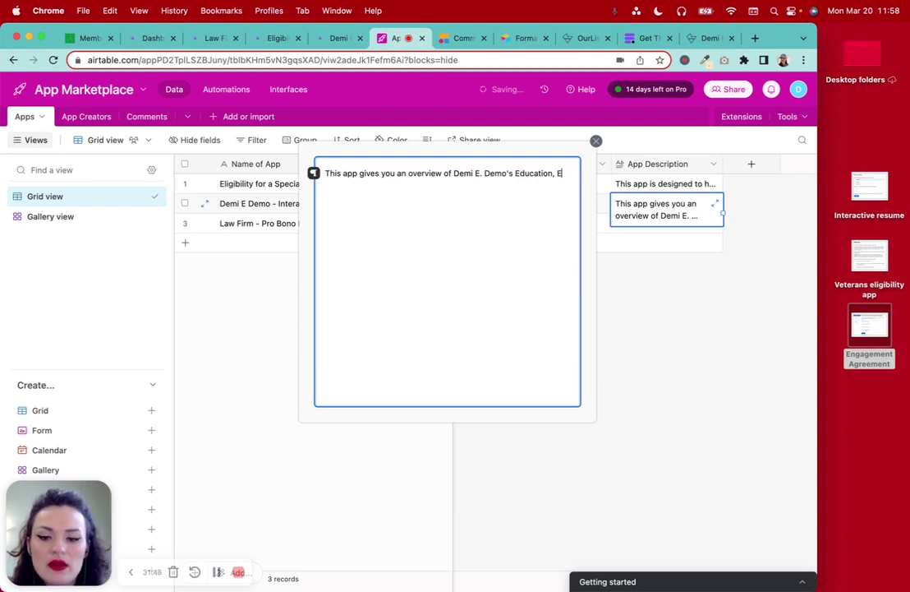
{"action": "type", "text": "xperience, and"}
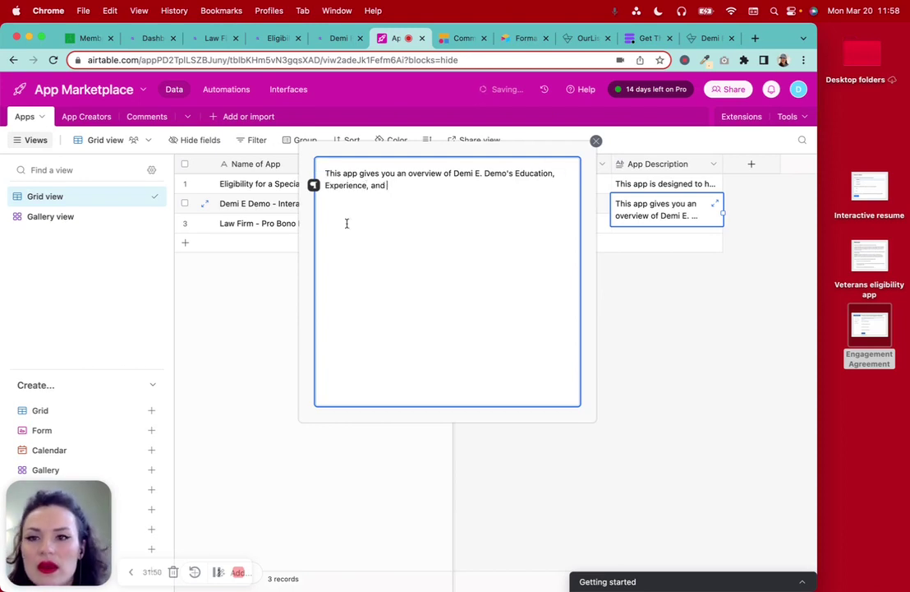
{"action": "left_click", "coordinate": [212, 38]}
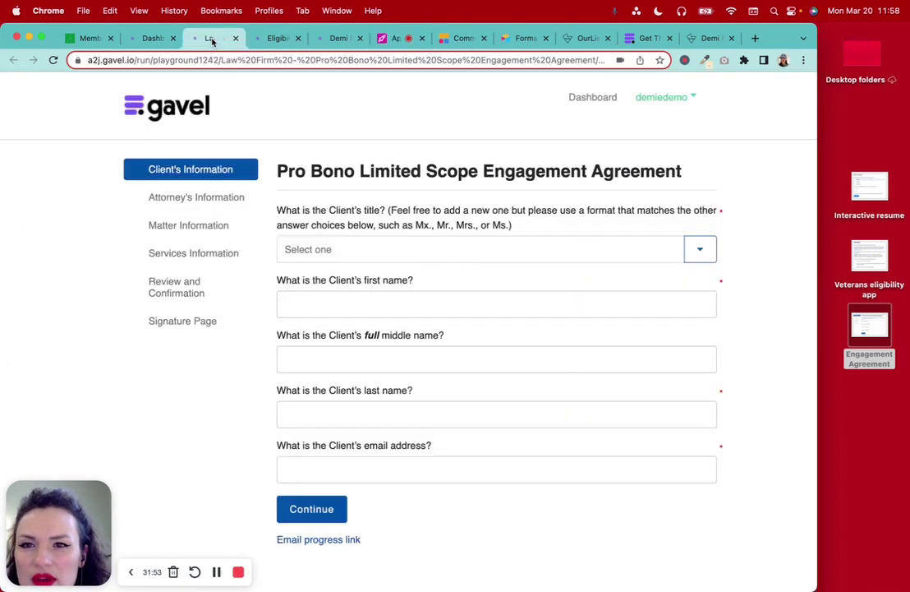
{"action": "left_click", "coordinate": [335, 38]}
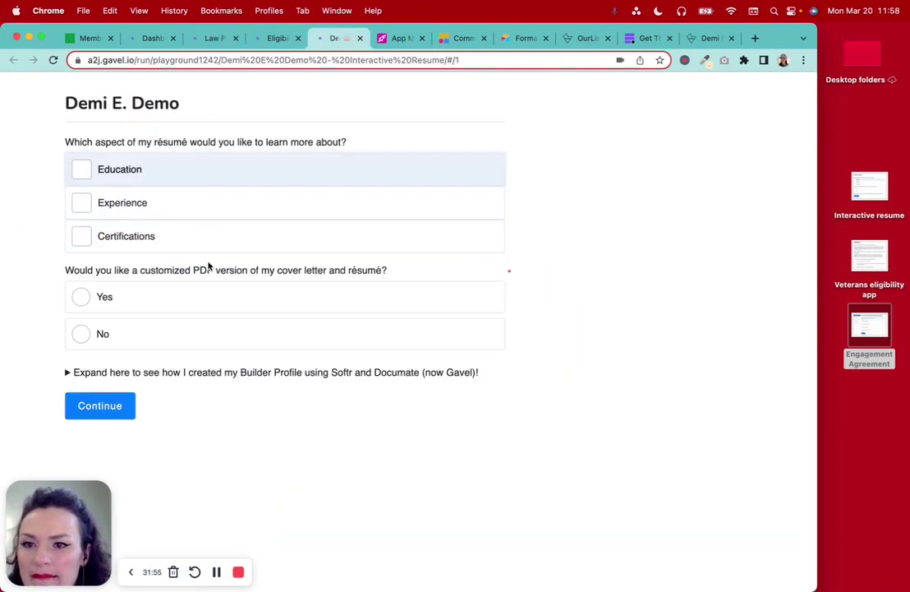
{"action": "left_click", "coordinate": [399, 38]}
{"action": "type", "text": "Certifications."}
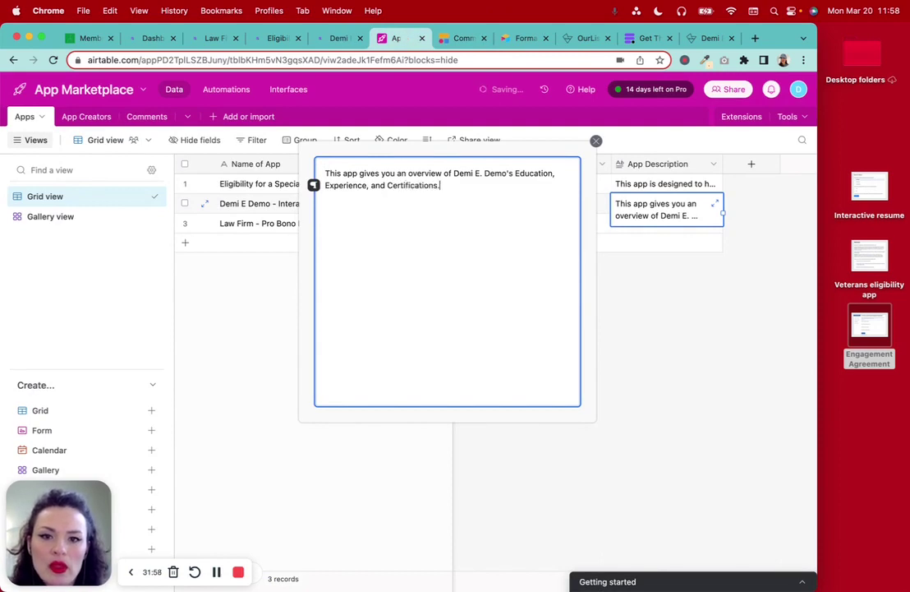
{"action": "left_click", "coordinate": [676, 264]}
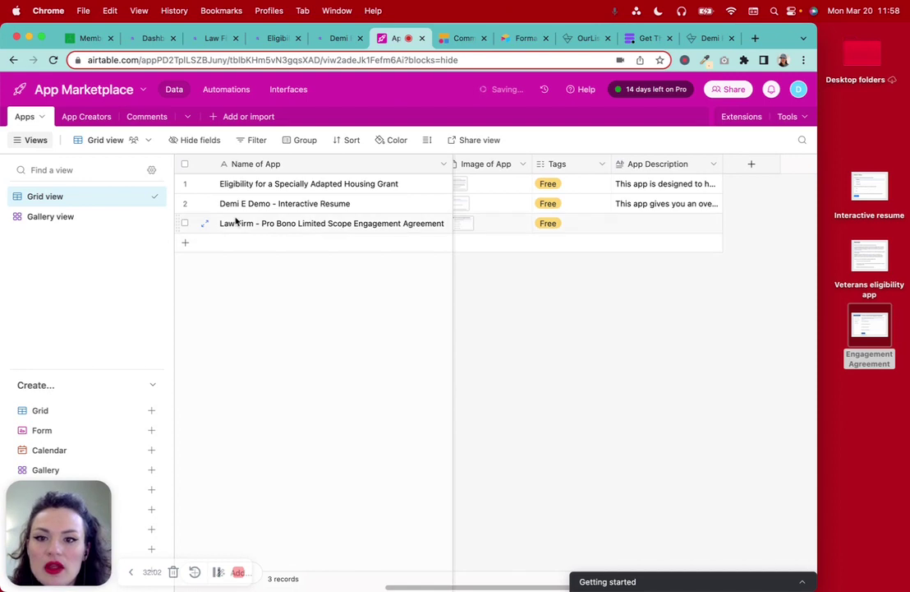
Begin row 3's description: 'This app allows a lawyer to create a Limited Scope Engagement Agreement with a client...'
{"action": "scroll", "coordinate": [445, 237], "scroll_direction": "left", "scroll_amount": 5}
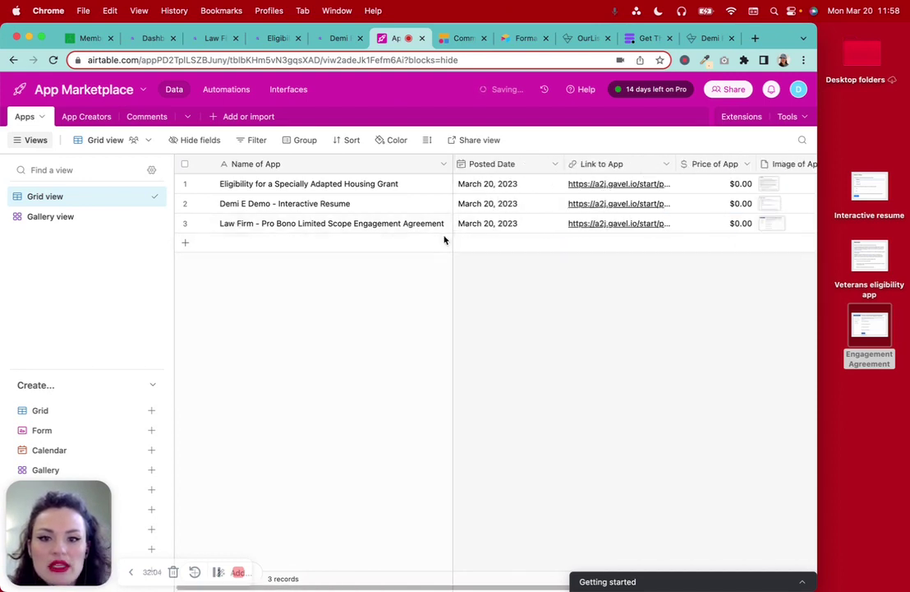
{"action": "scroll", "coordinate": [456, 233], "scroll_direction": "right", "scroll_amount": 5}
{"action": "left_click", "coordinate": [705, 227]}
{"action": "left_click", "coordinate": [714, 223]}
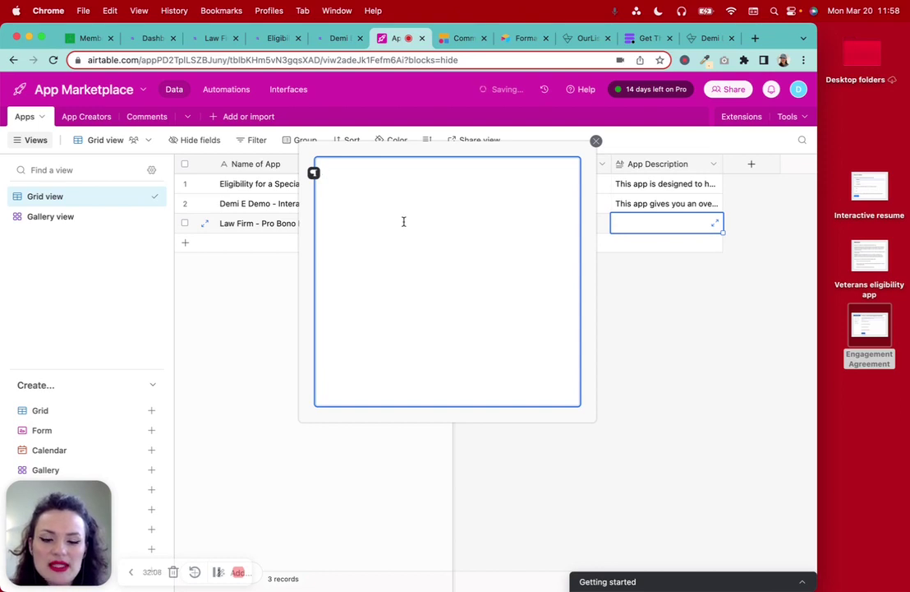
{"action": "type", "text": "this"}
{"action": "key", "text": "BackSpace"}
{"action": "key", "text": "BackSpace"}
{"action": "key", "text": "BackSpace"}
{"action": "key", "text": "BackSpace"}
{"action": "type", "text": "This app "}
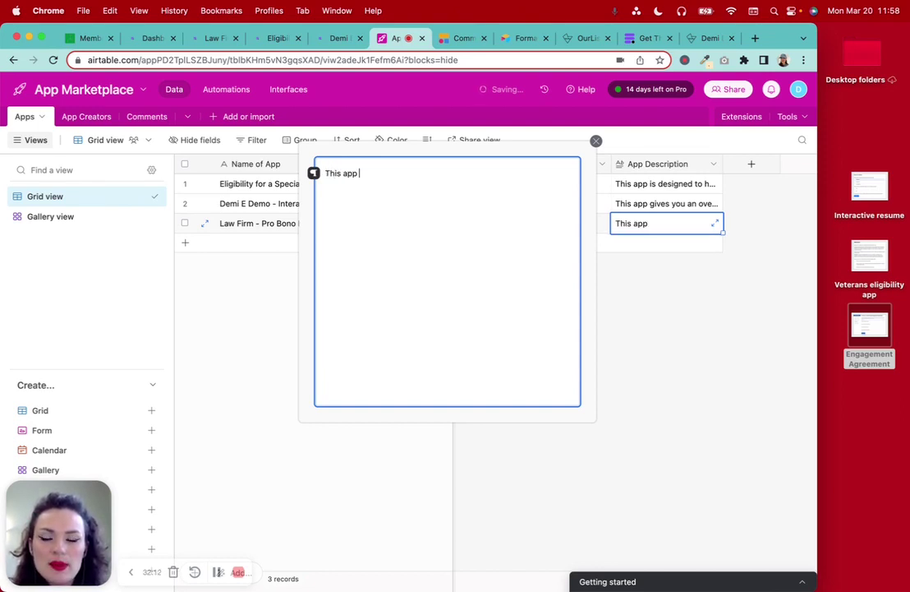
{"action": "type", "text": "allows"}
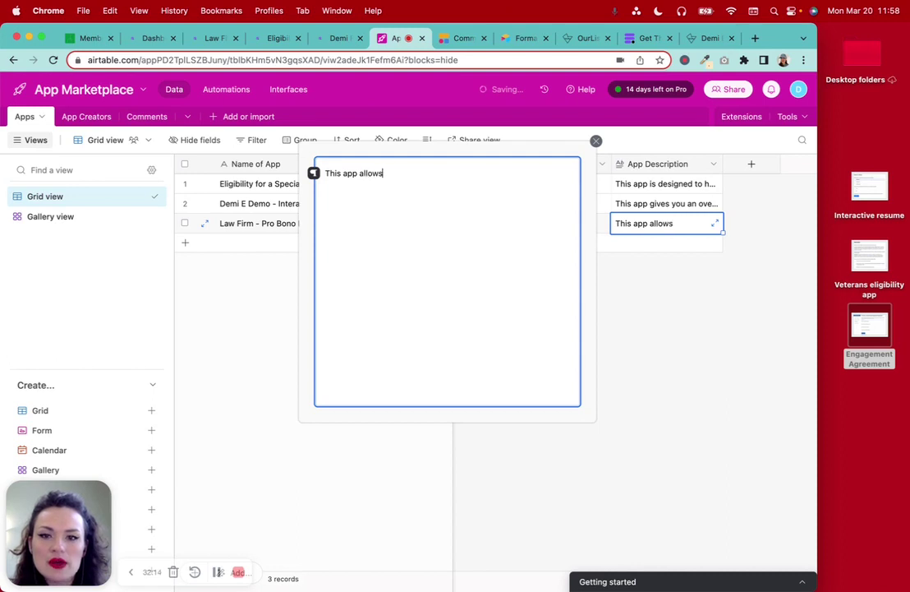
{"action": "type", "text": " a lawyer to "}
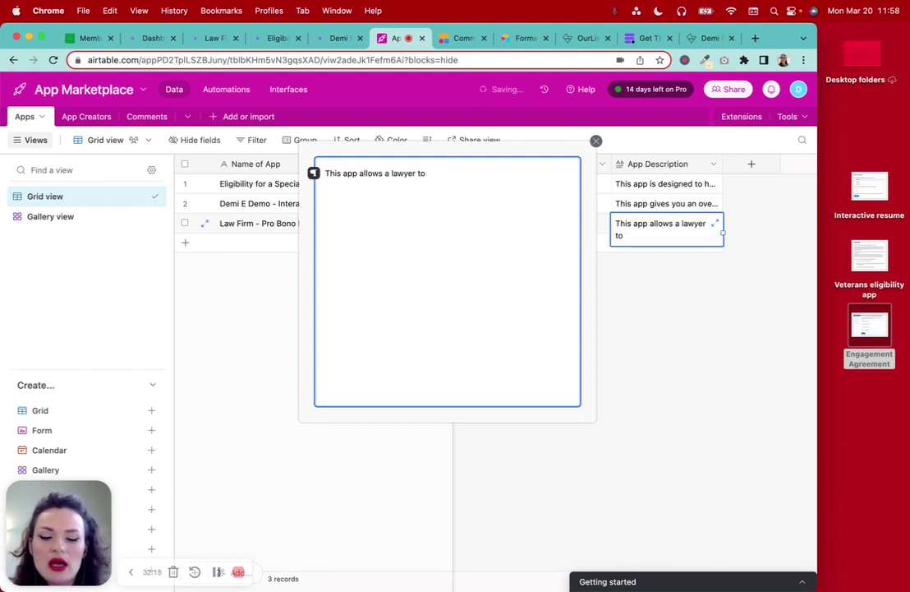
{"action": "type", "text": "start the"}
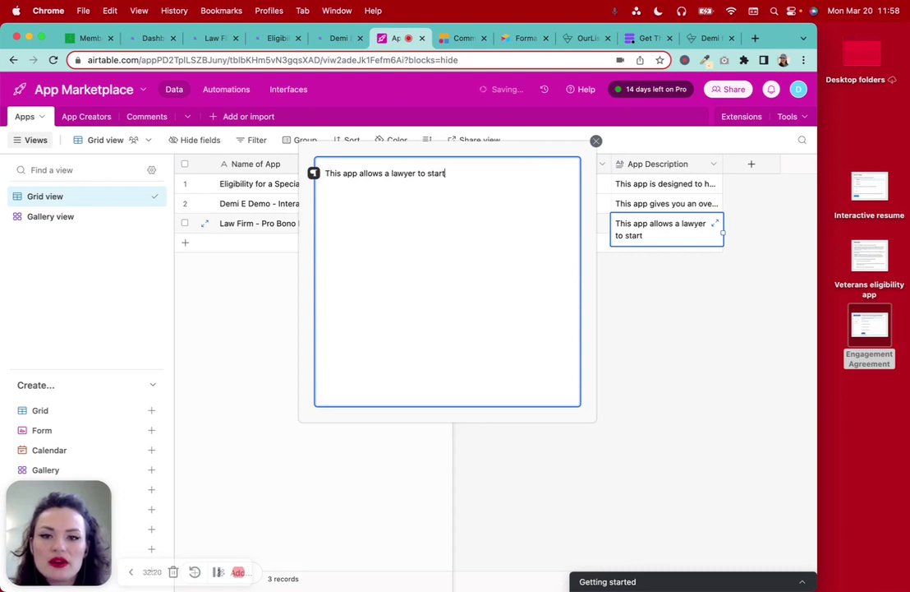
{"action": "key", "text": "BackSpace"}
{"action": "key", "text": "BackSpace"}
{"action": "key", "text": "BackSpace"}
{"action": "key", "text": "BackSpace"}
{"action": "key", "text": "BackSpace"}
{"action": "key", "text": "BackSpace"}
{"action": "key", "text": "BackSpace"}
{"action": "key", "text": "BackSpace"}
{"action": "key", "text": "BackSpace"}
{"action": "key", "text": "BackSpace"}
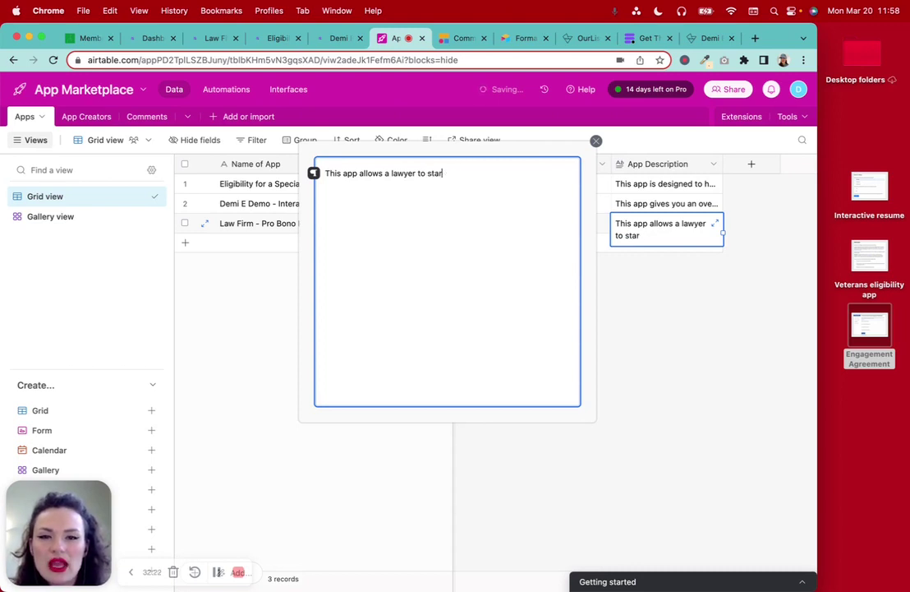
{"action": "type", "text": "cresate"}
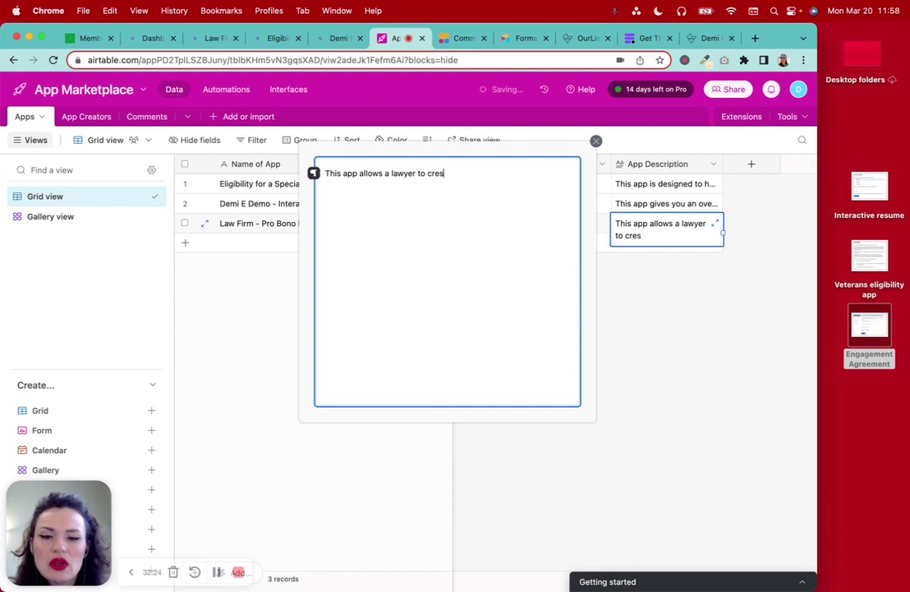
{"action": "key", "text": "BackSpace"}
{"action": "key", "text": "BackSpace"}
{"action": "key", "text": "BackSpace"}
{"action": "key", "text": "BackSpace"}
{"action": "type", "text": "ate a "}
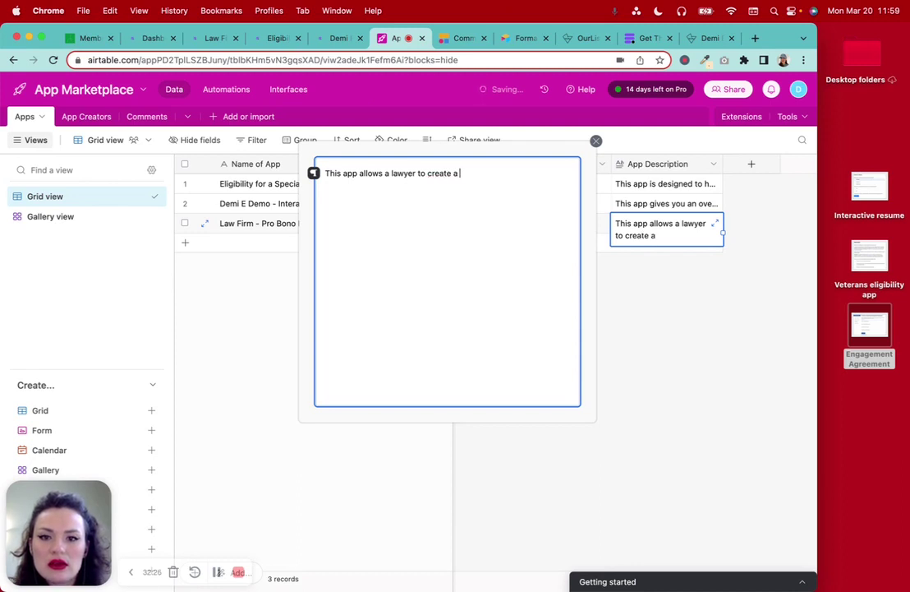
{"action": "type", "text": "Limite"}
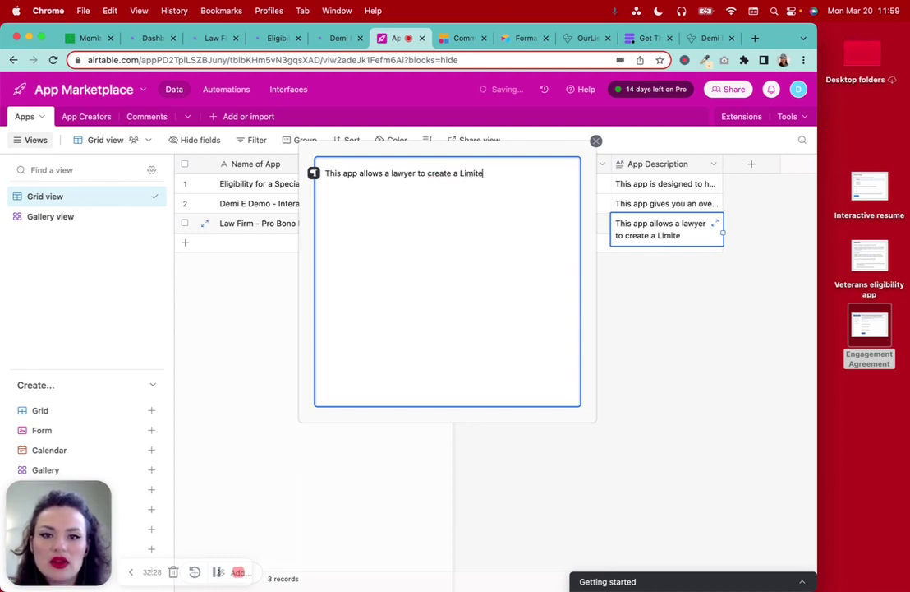
{"action": "type", "text": "d Scope Engagement Agreement wit"}
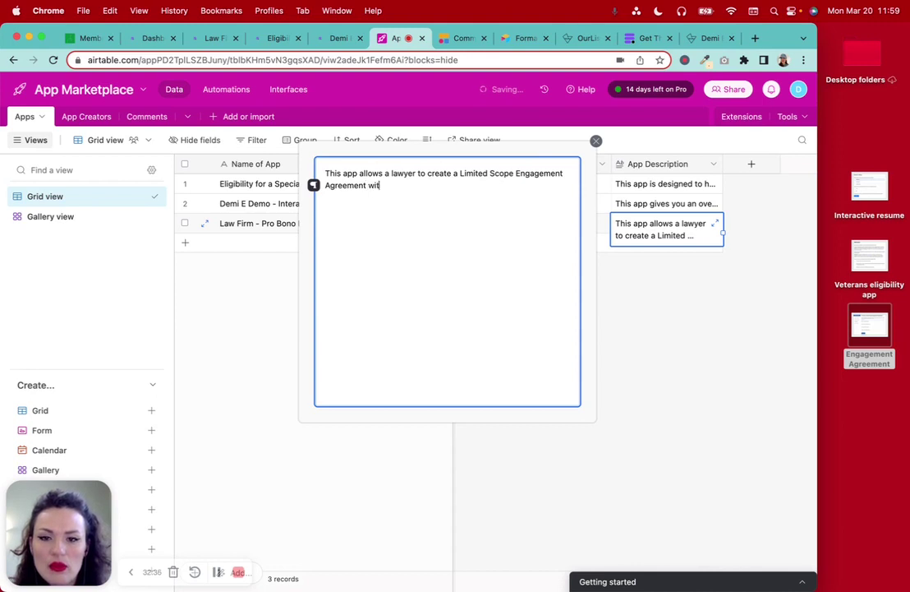
{"action": "type", "text": "h a client where "}
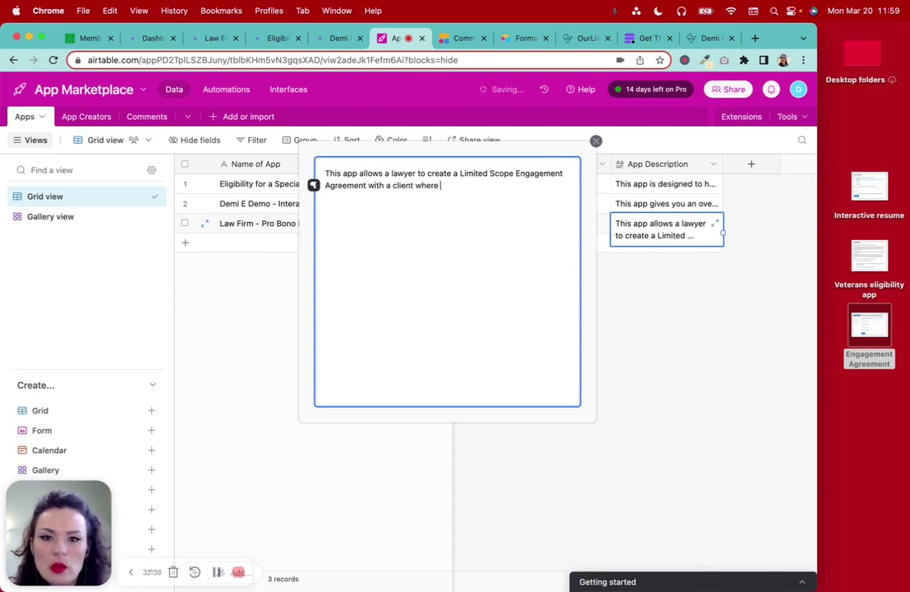
{"action": "type", "text": "they"}
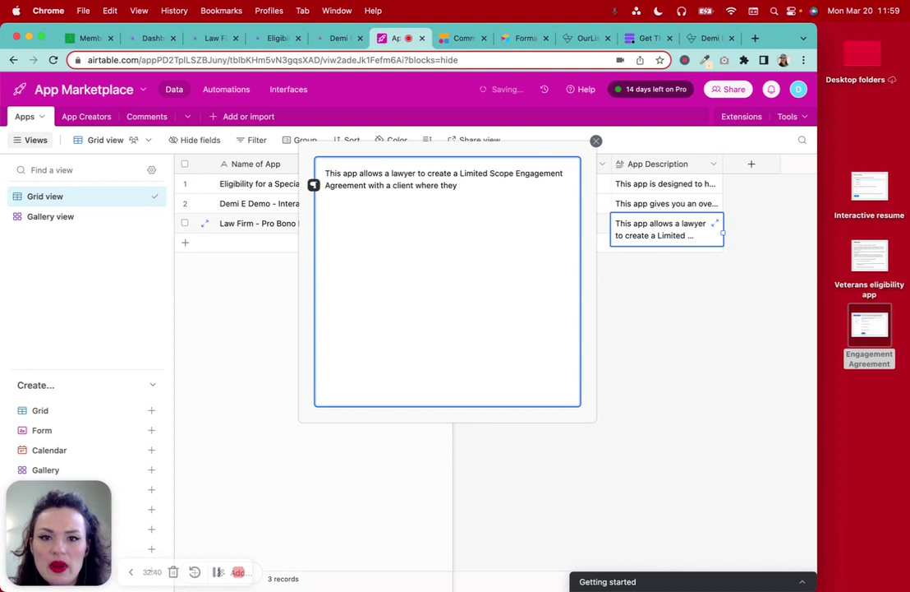
{"action": "key", "text": "BackSpace"}
{"action": "type", "text": " lawyer fi"}
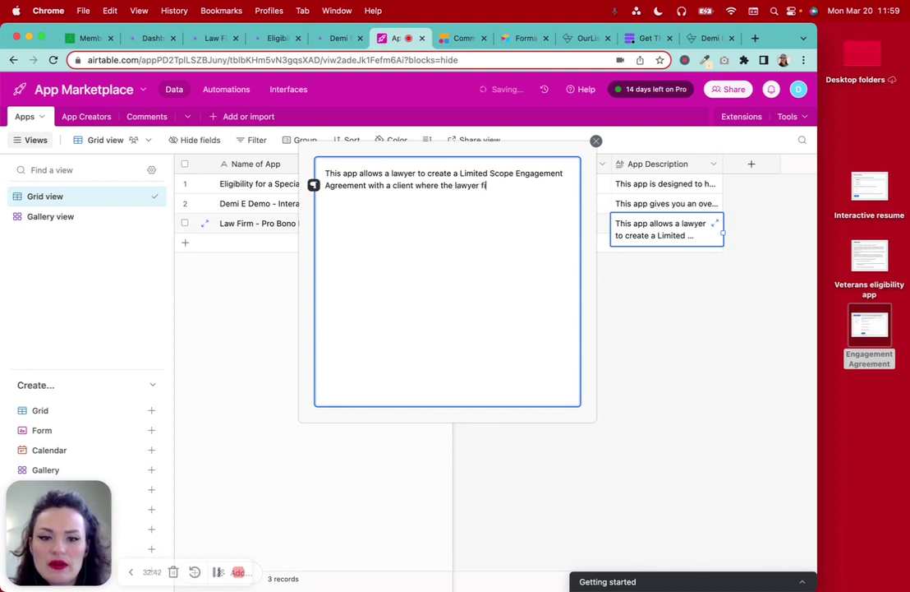
{"action": "type", "text": "lawyer fills out the "}
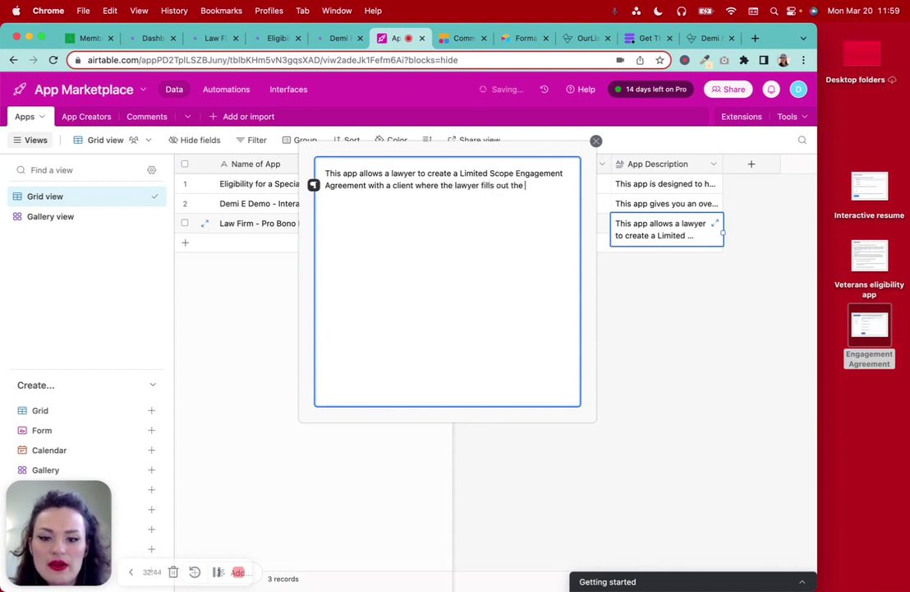
{"action": "type", "text": "first few"}
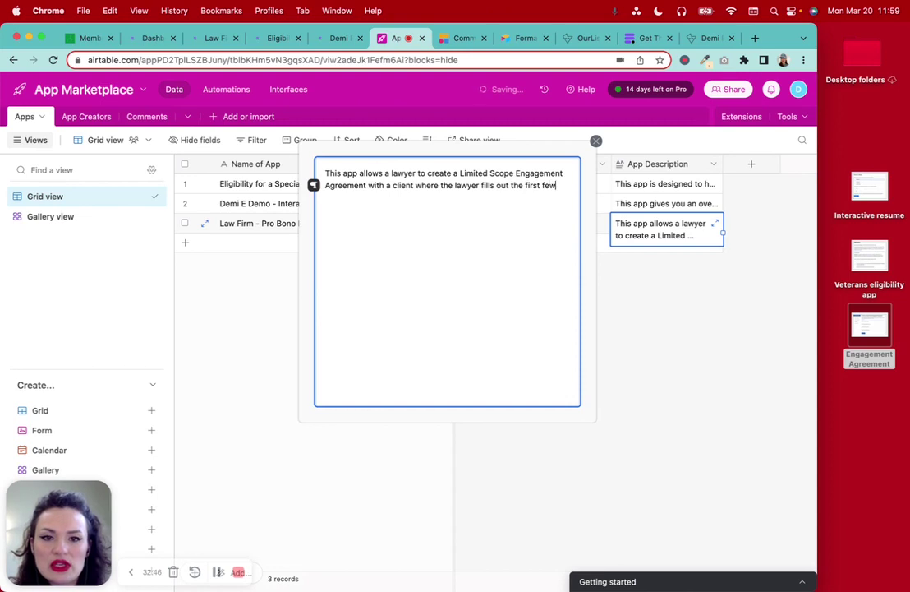
{"action": "type", "text": " sections, th"}
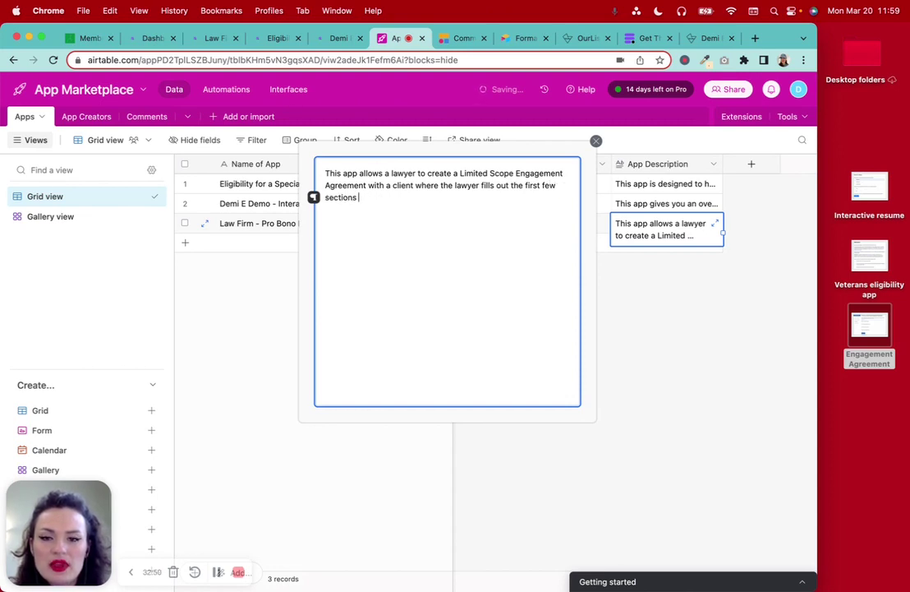
{"action": "type", "text": "then"}
Continue: 'then the lawyer uses the Email Progress link feature to email the proposed...'
{"action": "key", "text": "BackSpace"}
{"action": "key", "text": "BackSpace"}
{"action": "key", "text": "BackSpace"}
{"action": "key", "text": "BackSpace"}
{"action": "key", "text": "BackSpace"}
{"action": "key", "text": "BackSpace"}
{"action": "type", "text": ", tjhe"}
{"action": "key", "text": "BackSpace"}
{"action": "key", "text": "BackSpace"}
{"action": "key", "text": "BackSpace"}
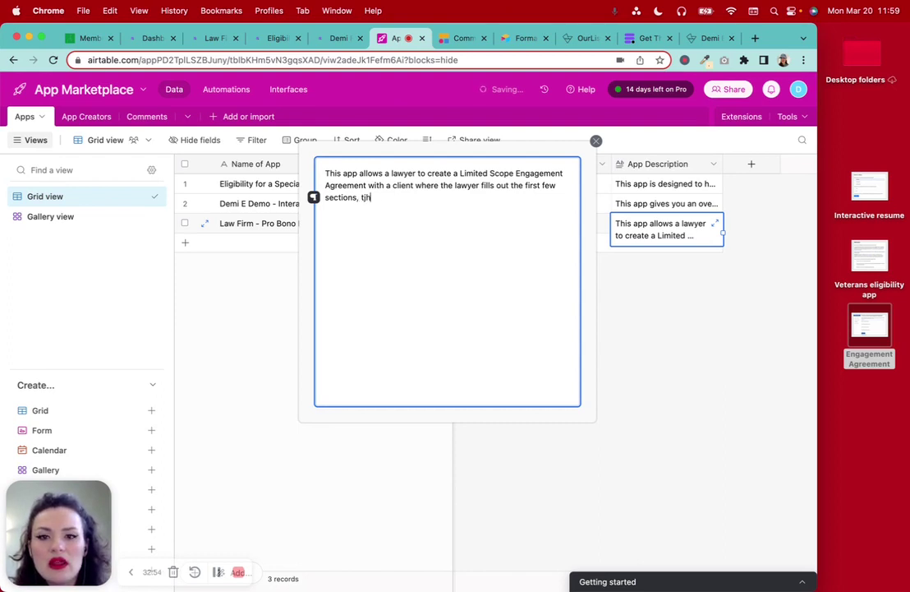
{"action": "type", "text": "hn"}
{"action": "key", "text": "BackSpace"}
{"action": "type", "text": "en, the"}
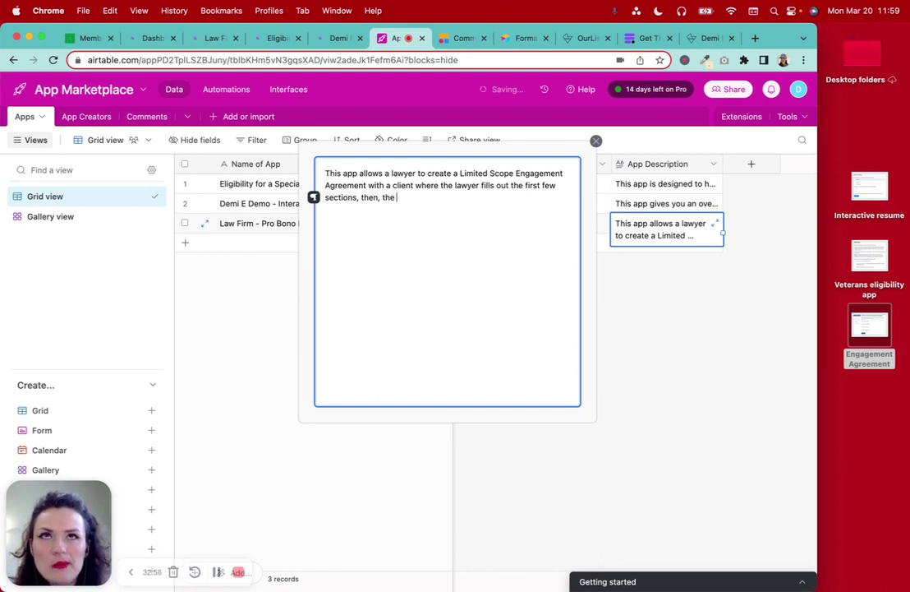
{"action": "type", "text": " progress"}
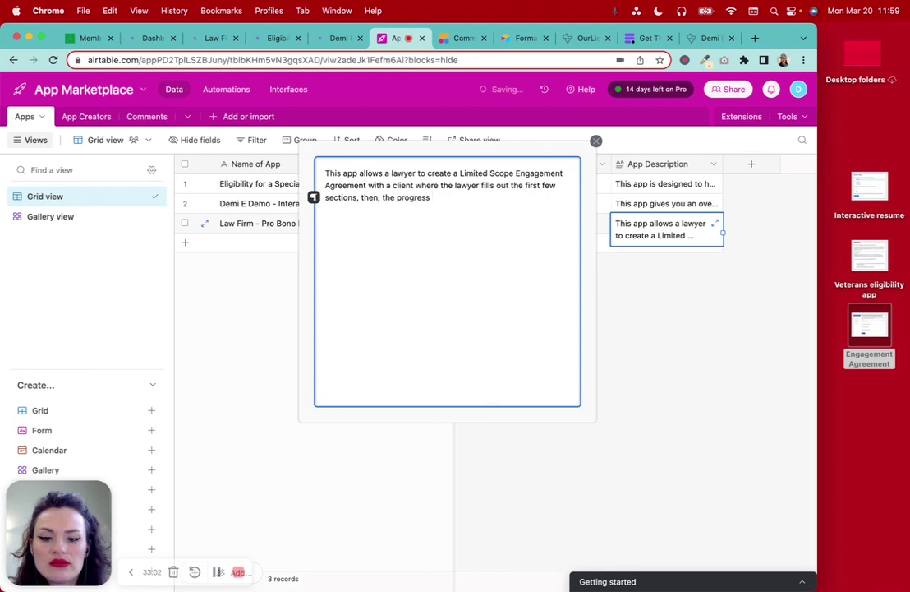
{"action": "key", "text": "BackSpace"}
{"action": "key", "text": "BackSpace"}
{"action": "key", "text": "BackSpace"}
{"action": "key", "text": "BackSpace"}
{"action": "key", "text": "BackSpace"}
{"action": "key", "text": "BackSpace"}
{"action": "key", "text": "BackSpace"}
{"action": "key", "text": "BackSpace"}
{"action": "key", "text": "BackSpace"}
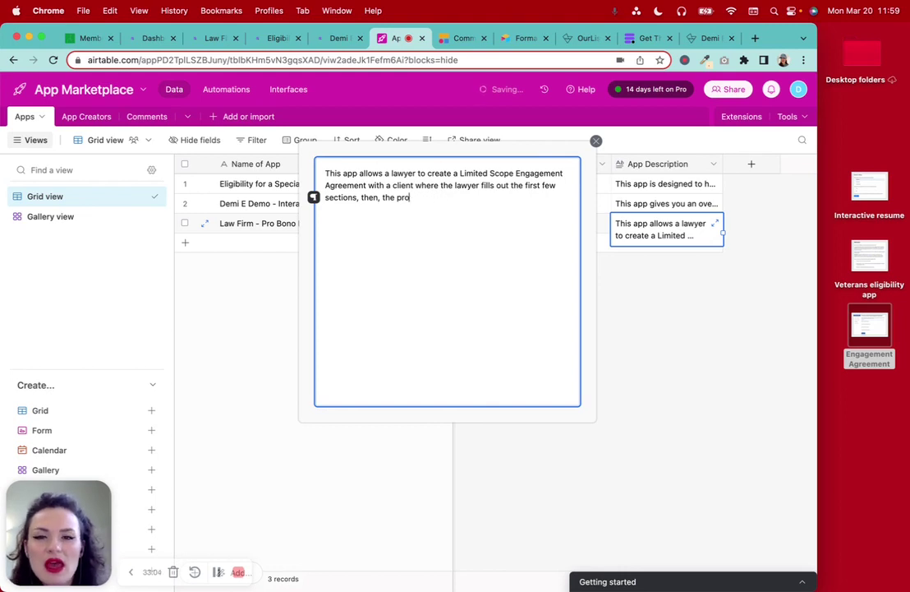
{"action": "type", "text": "lawye"}
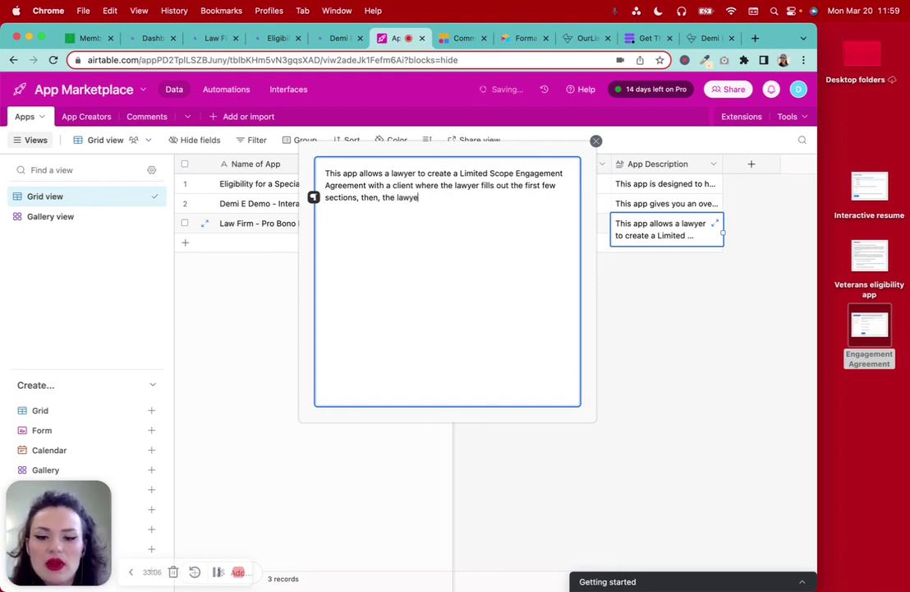
{"action": "type", "text": "r uses the Em"}
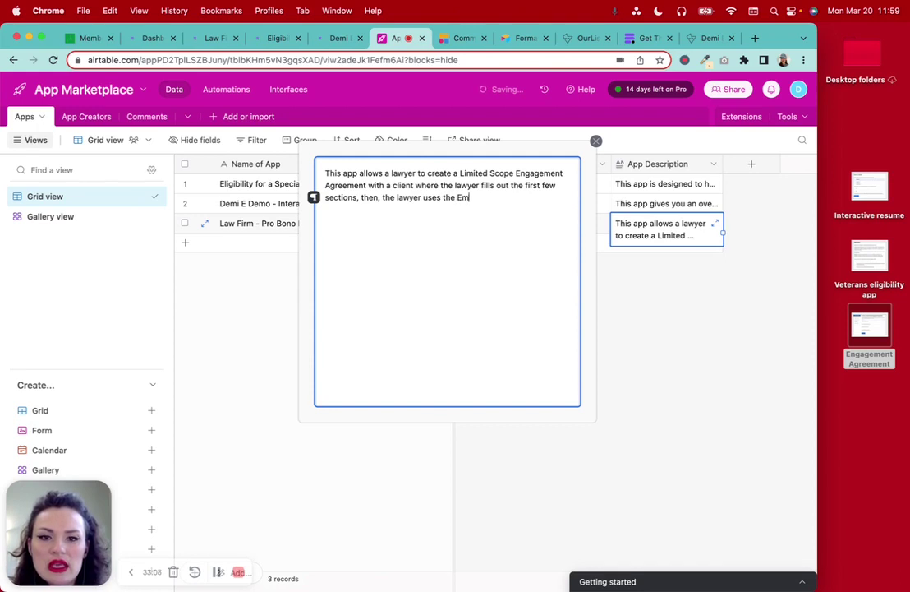
{"action": "type", "text": "ail Progress "}
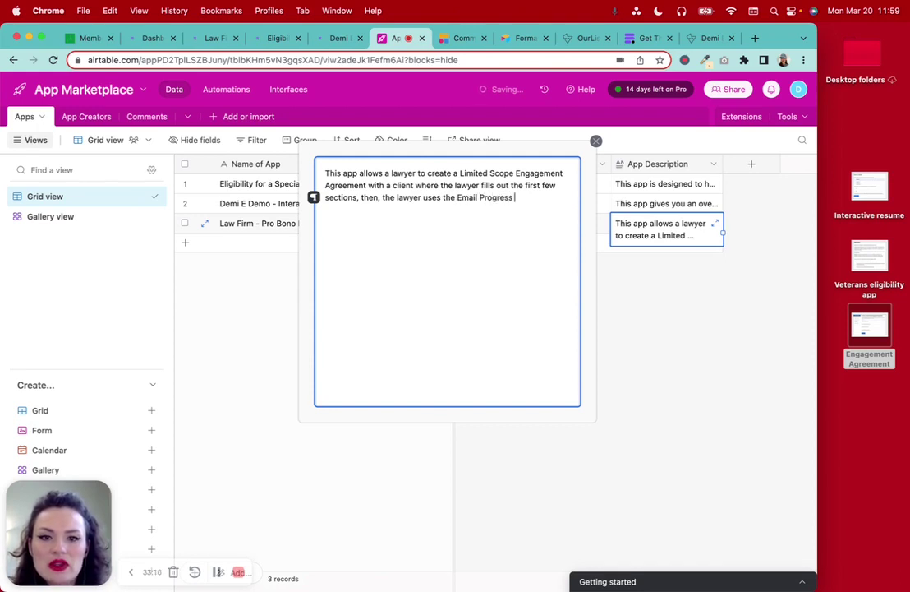
{"action": "type", "text": "lininnk feature"}
{"action": "key", "text": "BackSpace"}
{"action": "key", "text": "BackSpace"}
{"action": "key", "text": "BackSpace"}
{"action": "type", "text": "ure to se"}
{"action": "key", "text": "BackSpace"}
{"action": "key", "text": "BackSpace"}
{"action": "type", "text": "email the"}
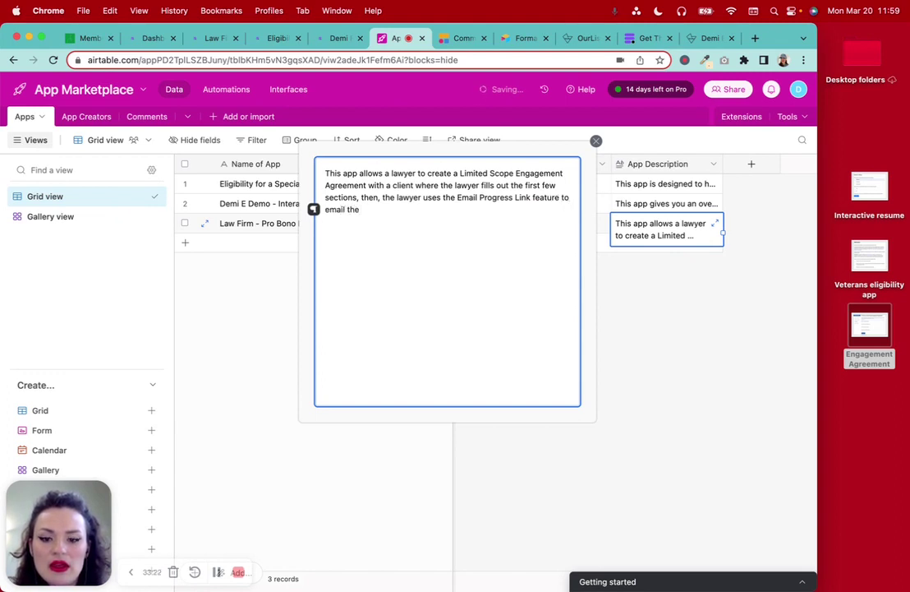
{"action": "type", "text": " pro"}
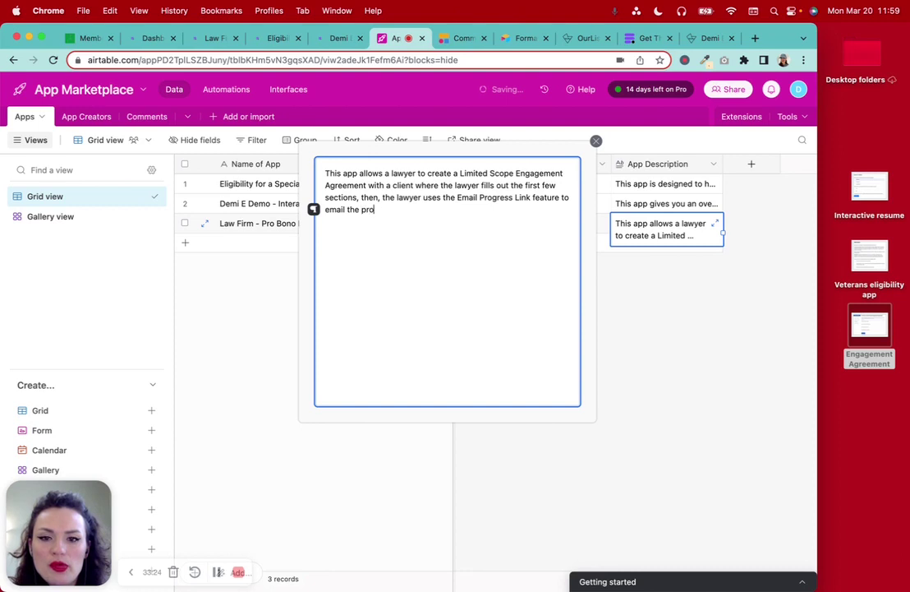
{"action": "type", "text": "posed Agreement to the"}
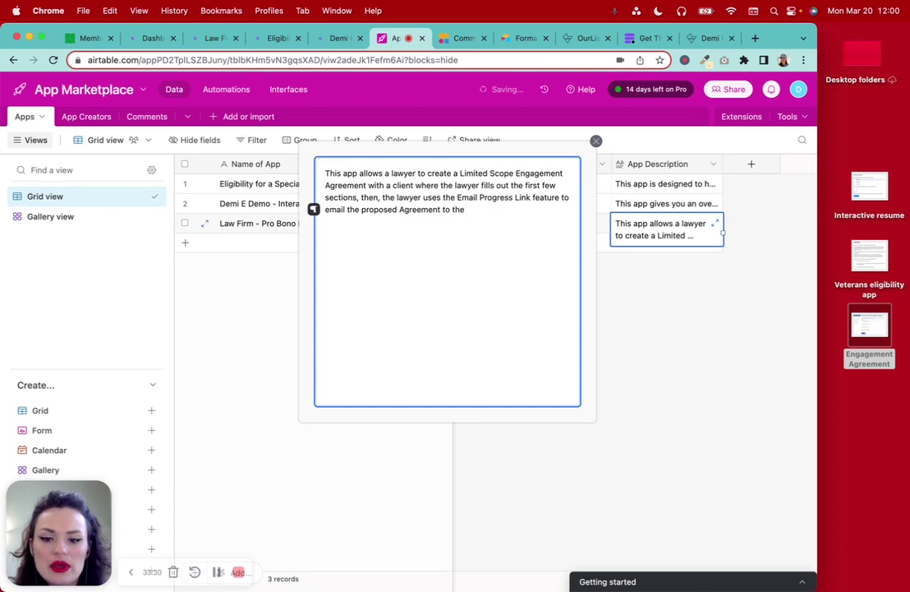
{"action": "type", "text": "ient."}
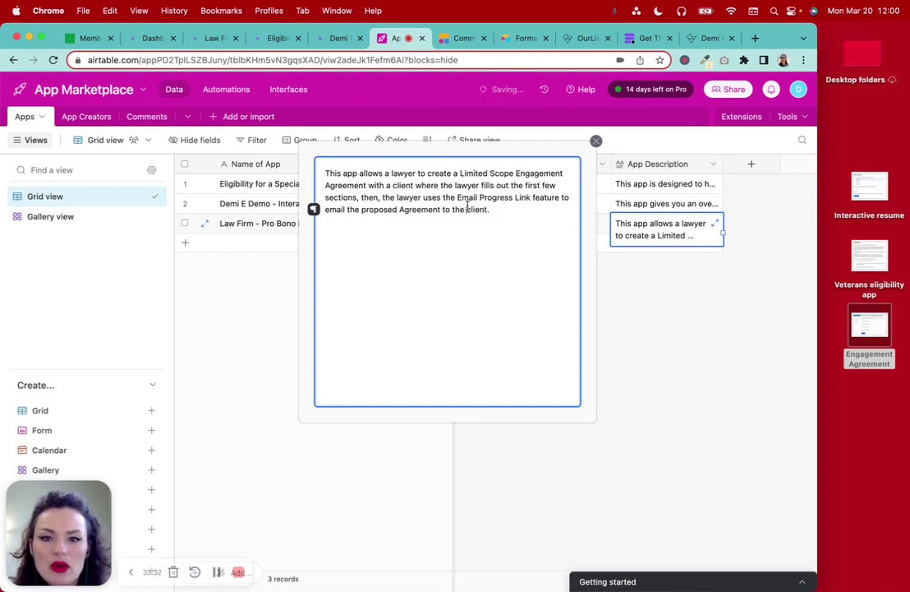
{"action": "left_click", "coordinate": [466, 209]}
{"action": "type", "text": "potential client, "}
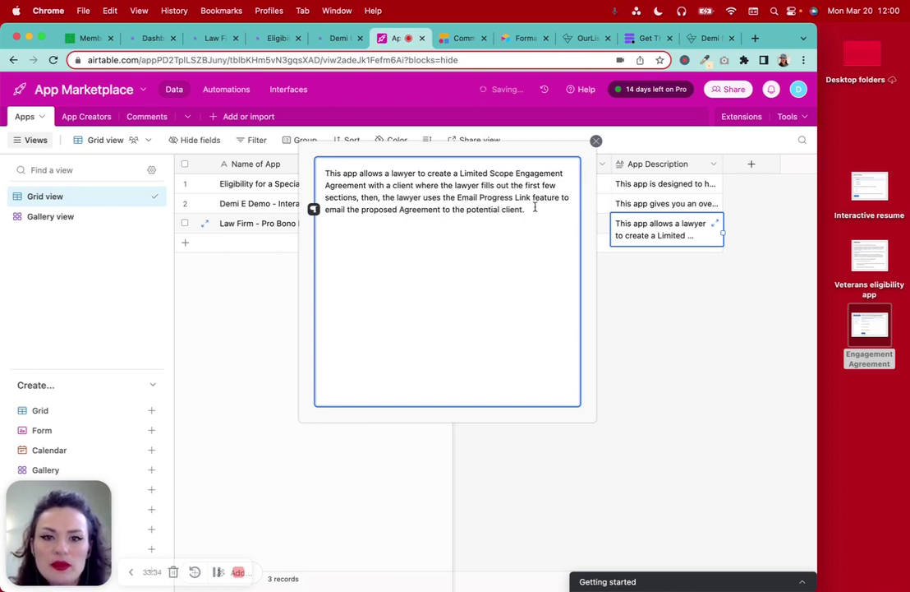
{"action": "type", "text": "who then "}
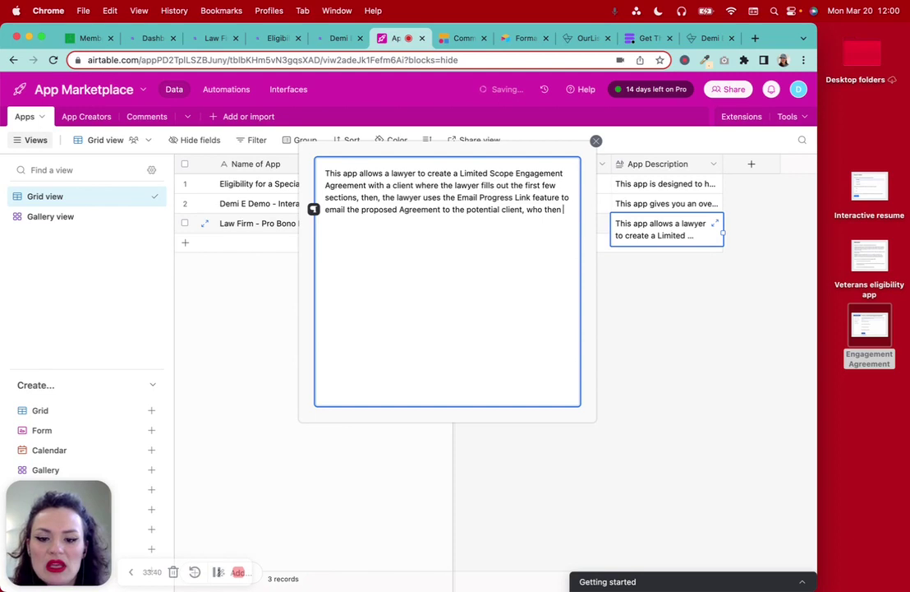
{"action": "type", "text": "can see a preview of the a"}
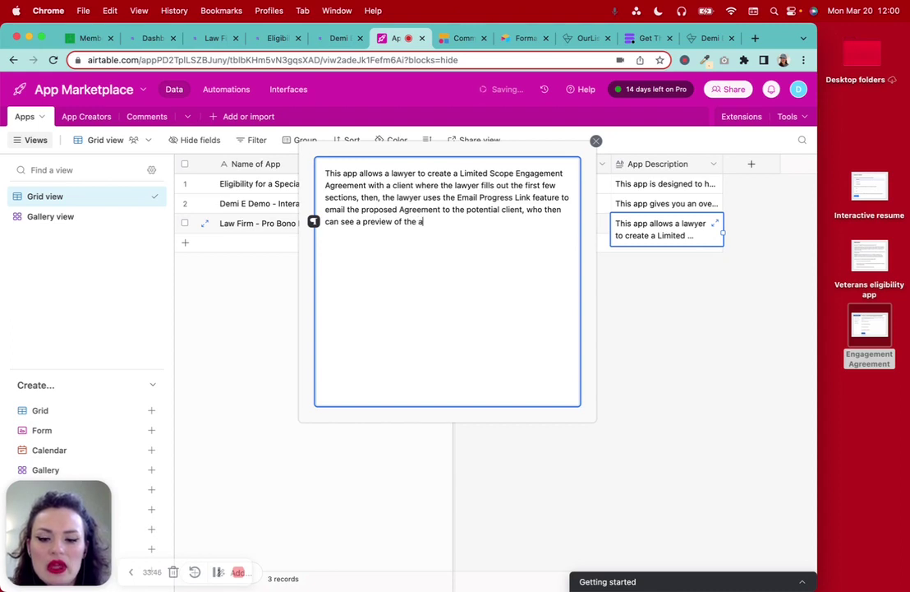
{"action": "type", "text": "ment "}
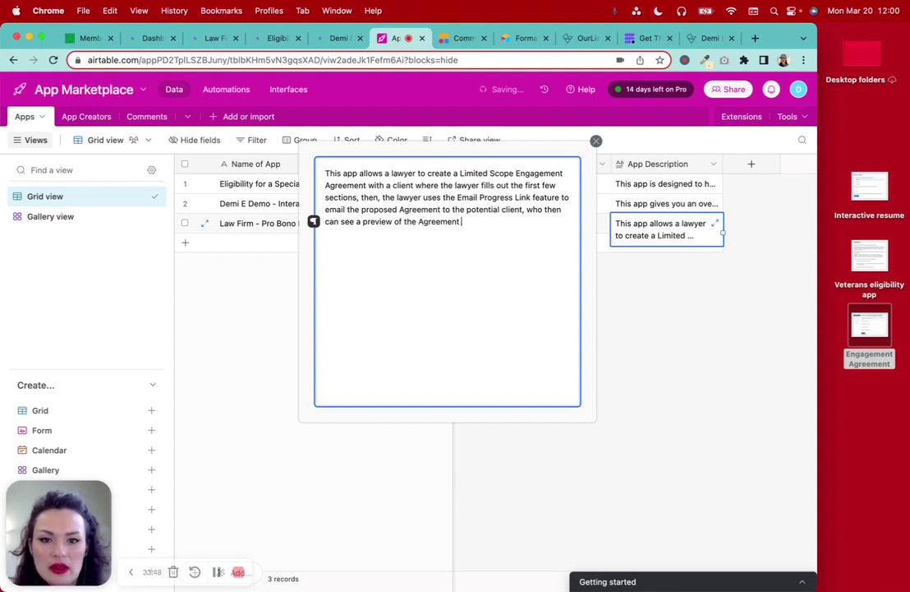
{"action": "type", "text": "and respond with"}
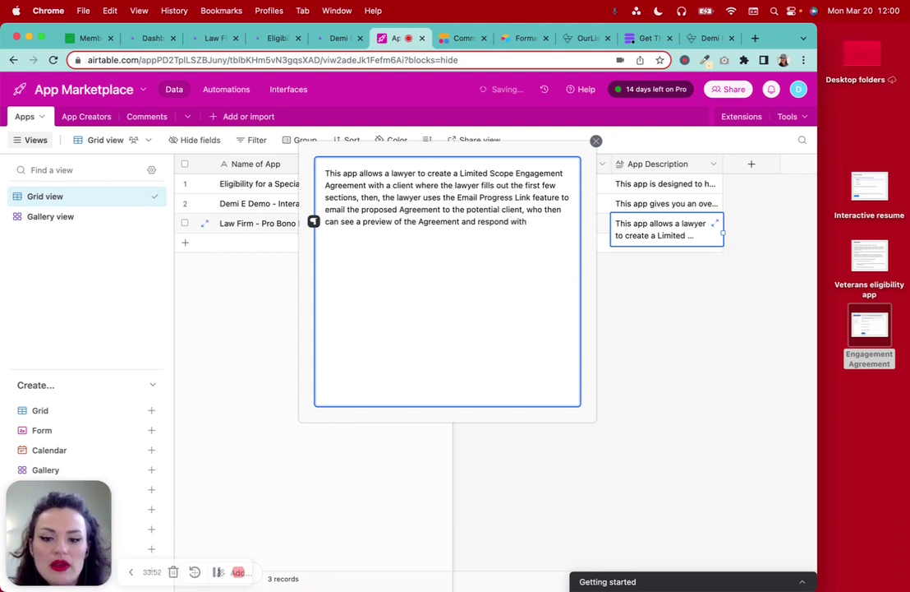
{"action": "type", "text": " whether h"}
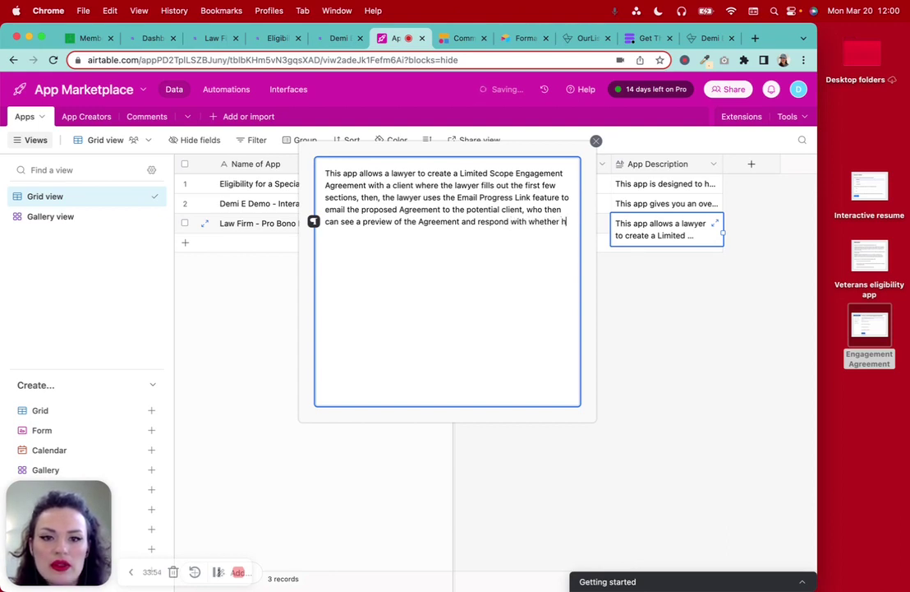
{"action": "type", "text": "ey "}
{"action": "type", "text": "gre"}
{"action": "key", "text": "BackSpace"}
{"action": "key", "text": "BackSpace"}
{"action": "key", "text": "BackSpace"}
{"action": "type", "text": "ag"}
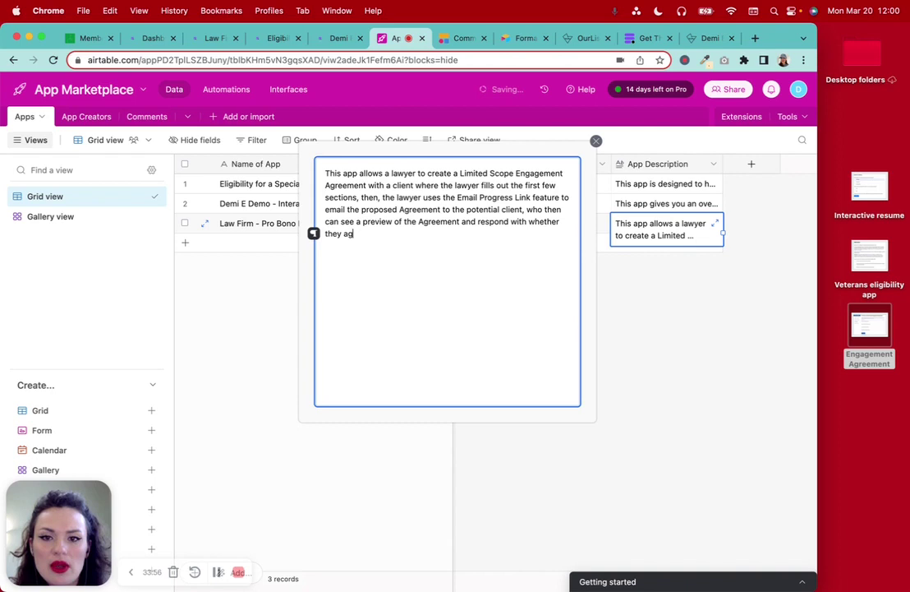
{"action": "type", "text": "ree to the te"}
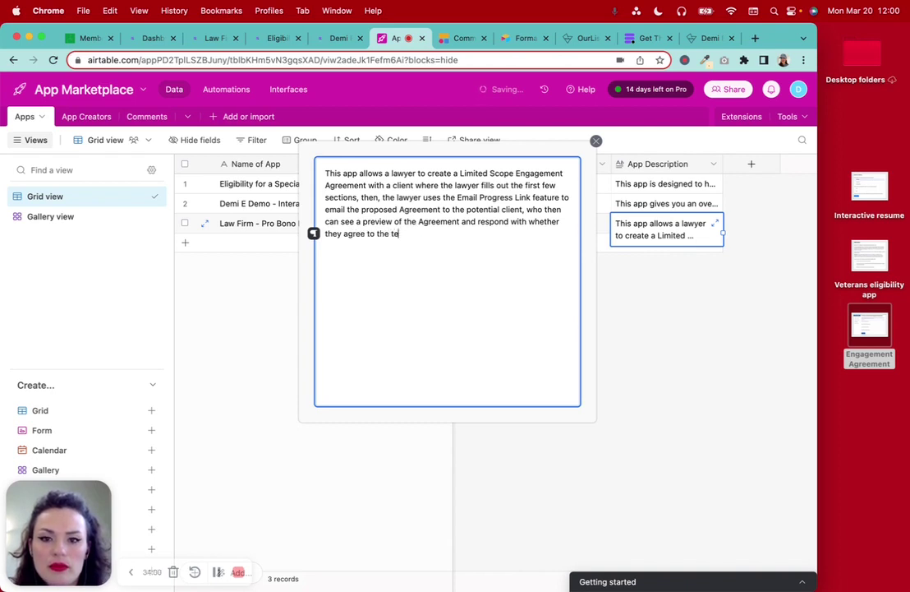
{"action": "type", "text": "rts "}
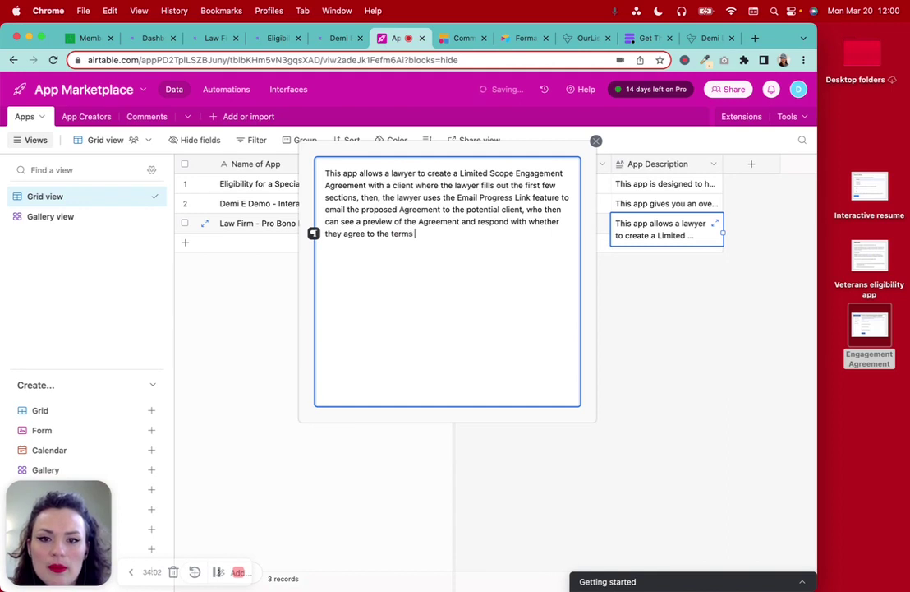
{"action": "type", "text": "or not and"}
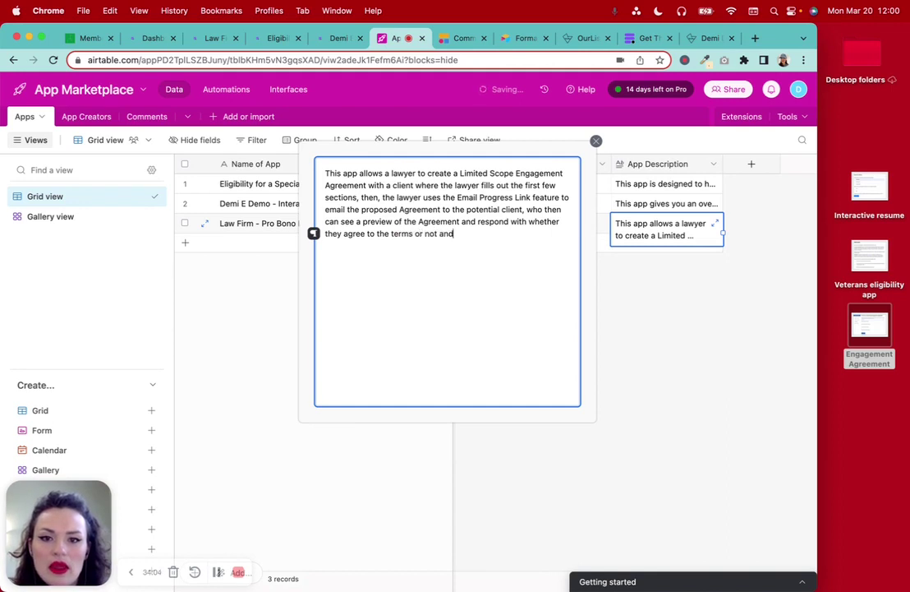
{"action": "type", "text": " sign if they do."}
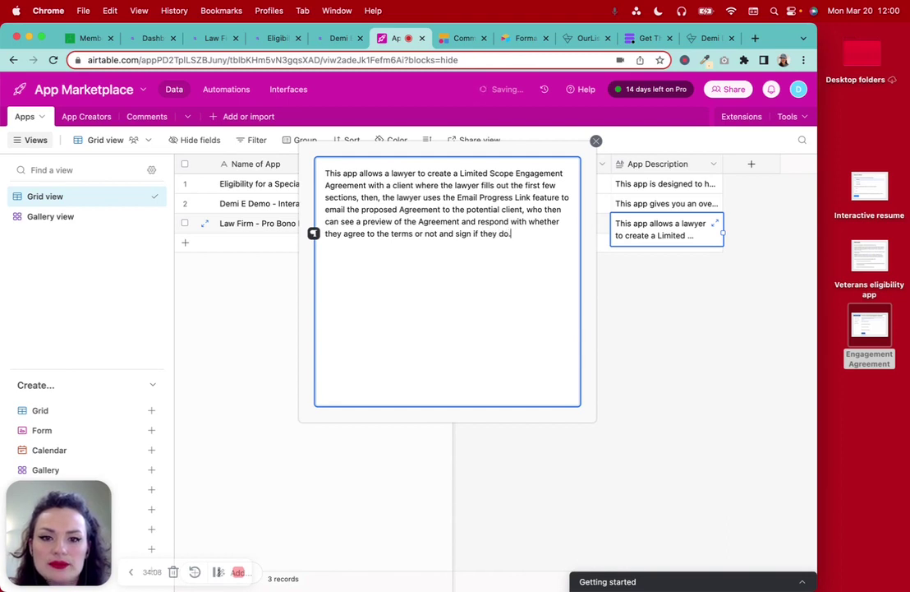
{"action": "left_click", "coordinate": [471, 234]}
{"action": "type", "text": "direct"}
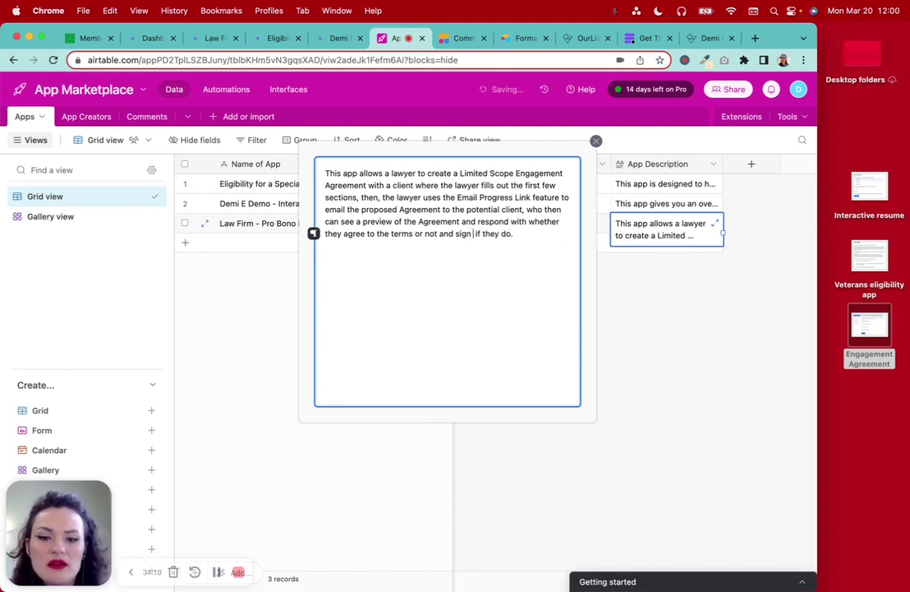
{"action": "type", "text": "ly within th"}
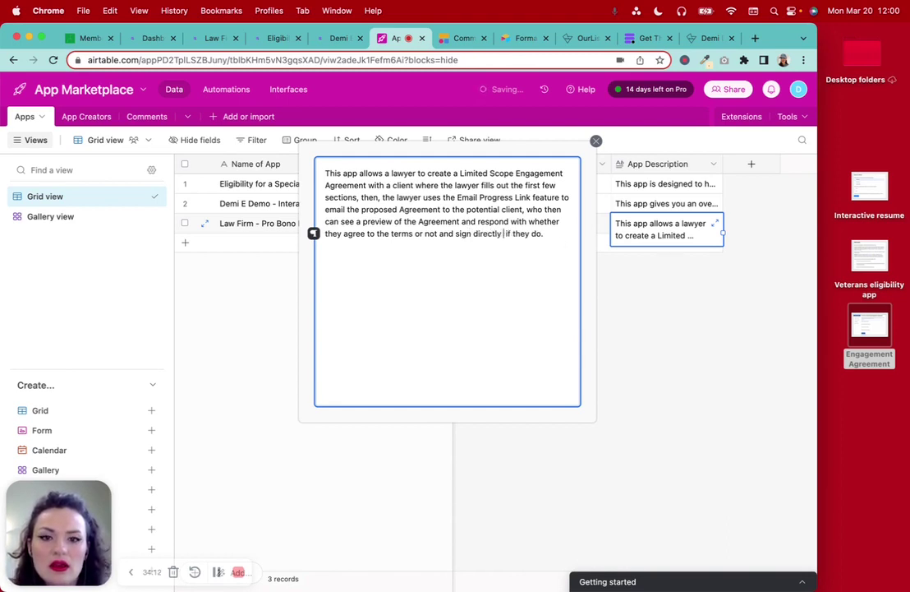
{"action": "type", "text": "e work"}
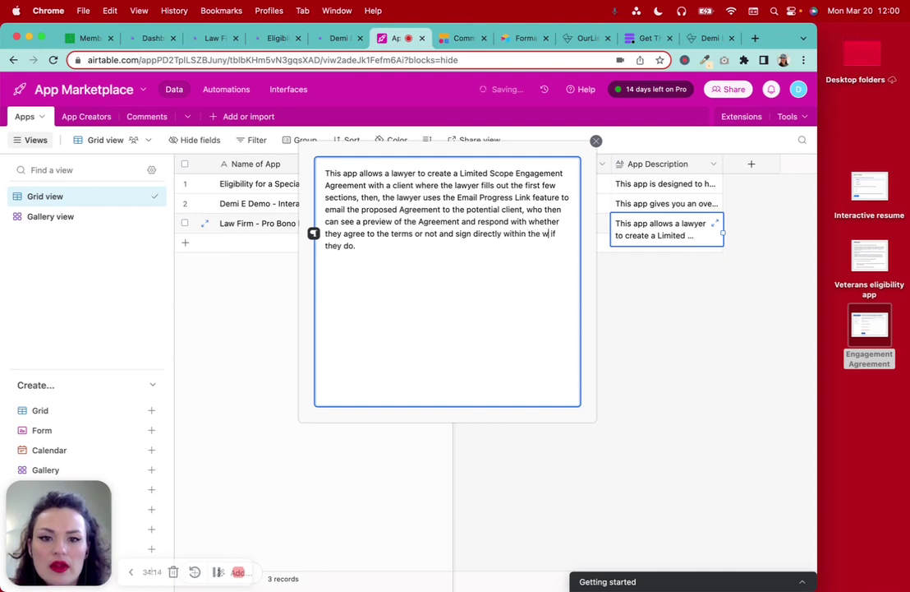
{"action": "type", "text": "flow"}
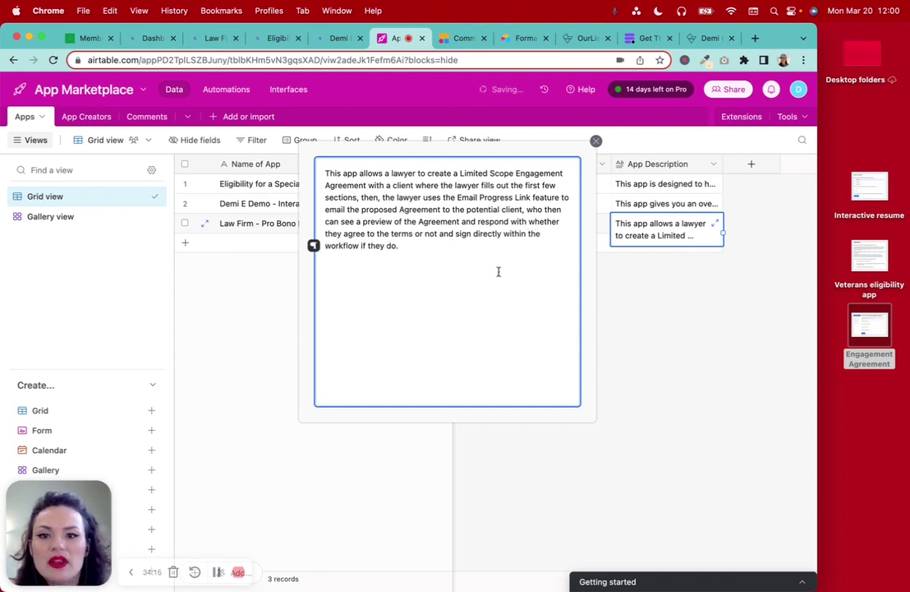
{"action": "left_click", "coordinate": [630, 299]}
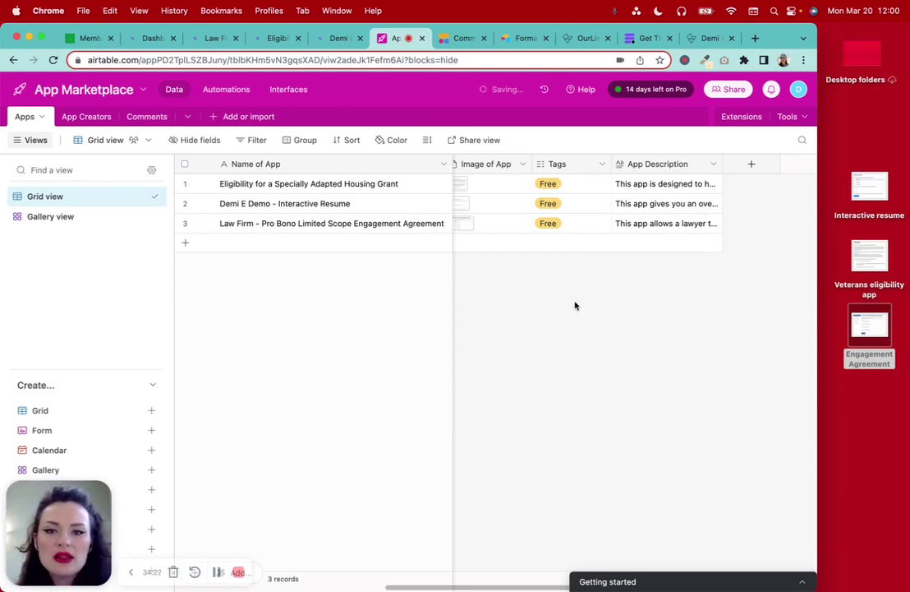
Switch to the App Creators table and scroll across to its empty About Creator column
{"action": "scroll", "coordinate": [575, 306], "scroll_direction": "left", "scroll_amount": 5}
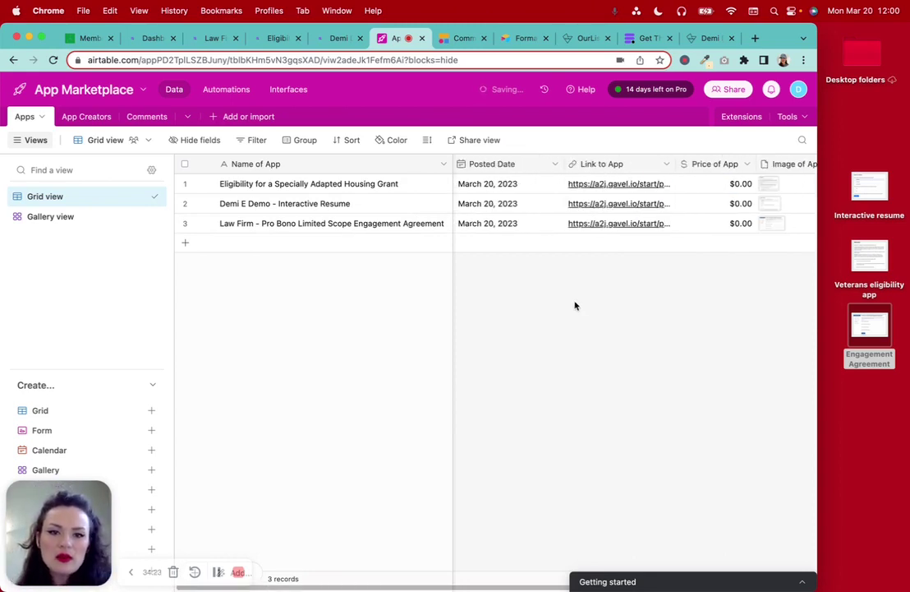
{"action": "left_click", "coordinate": [86, 117]}
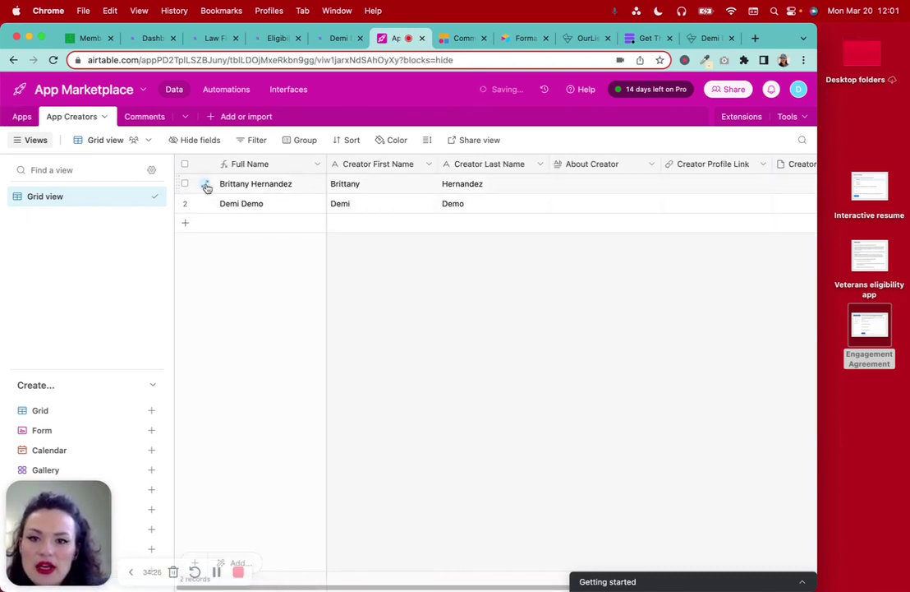
{"action": "scroll", "coordinate": [378, 239], "scroll_direction": "right", "scroll_amount": 5}
{"action": "scroll", "coordinate": [378, 240], "scroll_direction": "left", "scroll_amount": 4}
{"action": "scroll", "coordinate": [378, 239], "scroll_direction": "left", "scroll_amount": 1}
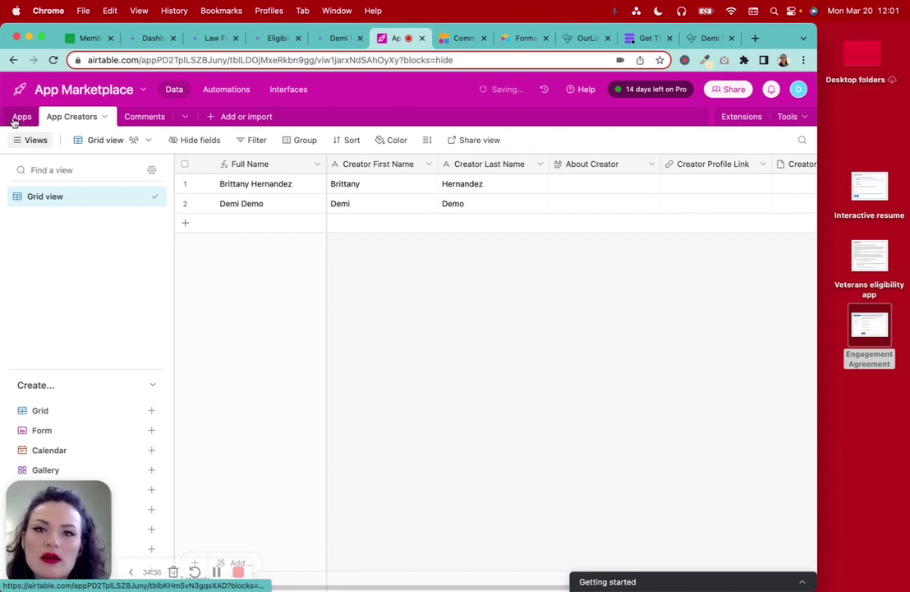
{"action": "scroll", "coordinate": [465, 341], "scroll_direction": "right", "scroll_amount": 3}
{"action": "scroll", "coordinate": [465, 342], "scroll_direction": "right", "scroll_amount": 3}
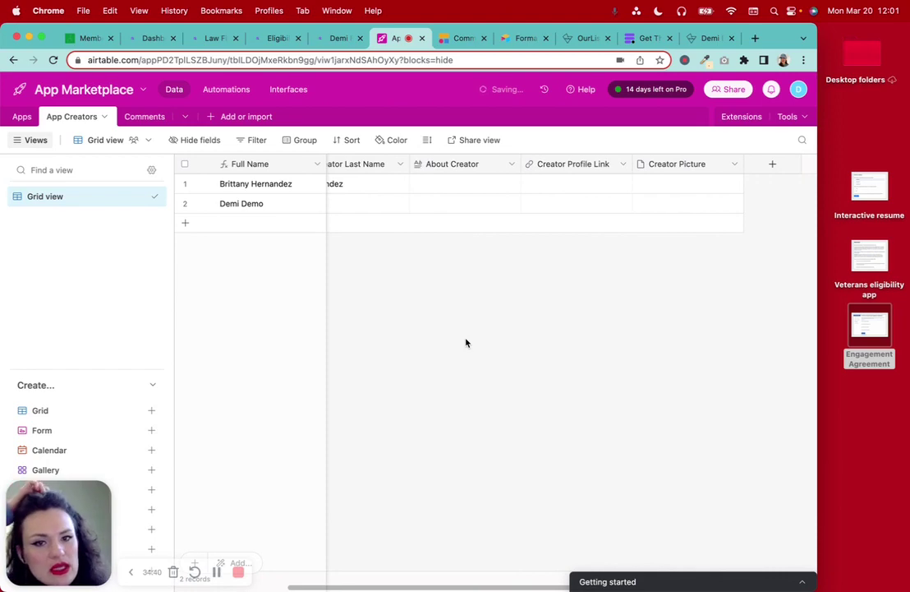
{"action": "left_click", "coordinate": [695, 39]}
Look through the open browser tabs: Gavel agreement, OurList, formatting help, and résumé form
{"action": "left_click", "coordinate": [648, 38]}
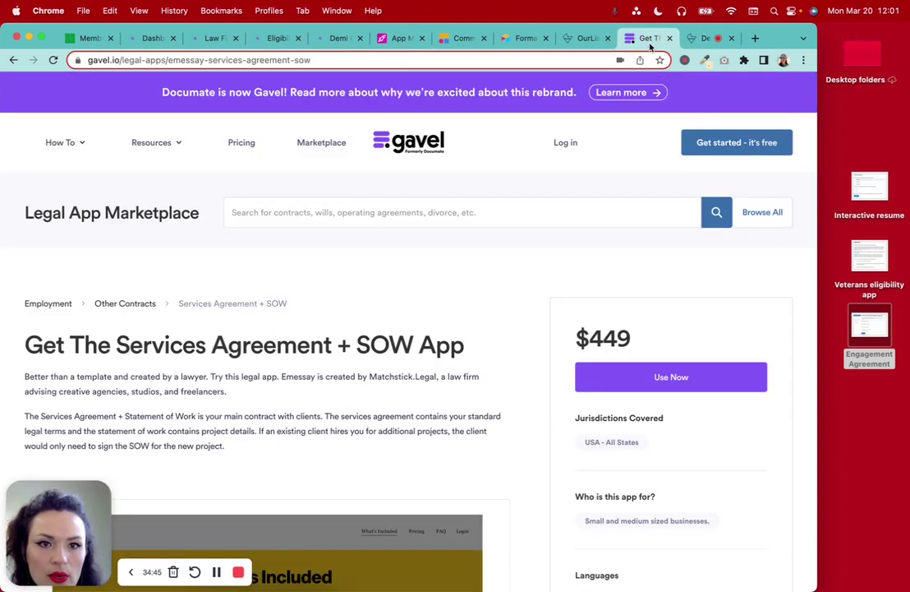
{"action": "left_click", "coordinate": [579, 39]}
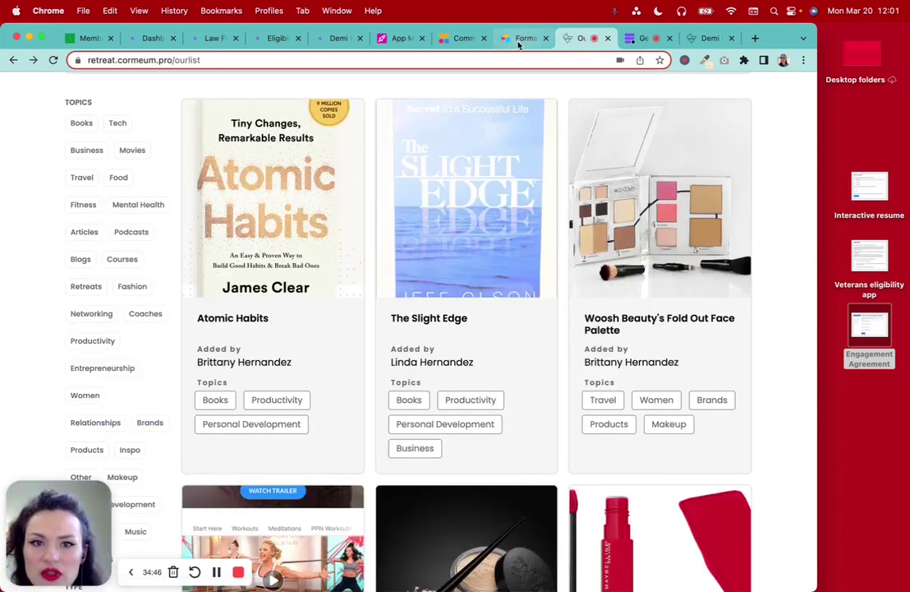
{"action": "left_click", "coordinate": [519, 40]}
{"action": "left_click", "coordinate": [337, 40]}
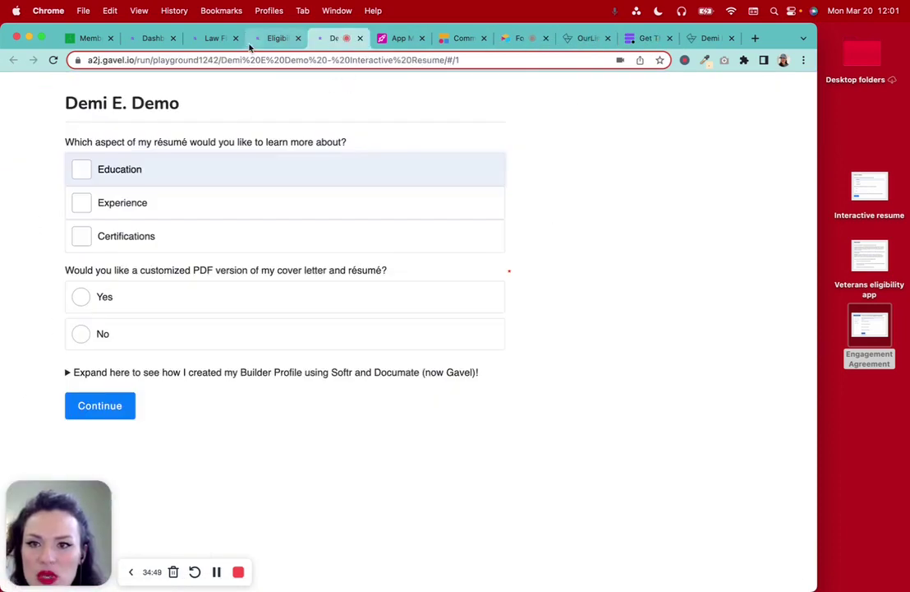
{"action": "left_click", "coordinate": [692, 39]}
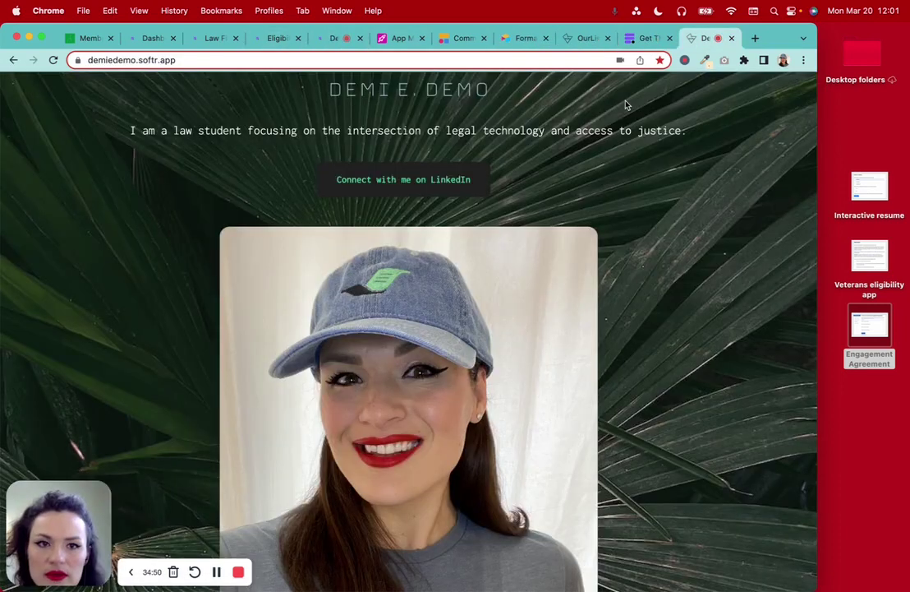
{"action": "left_click", "coordinate": [581, 39]}
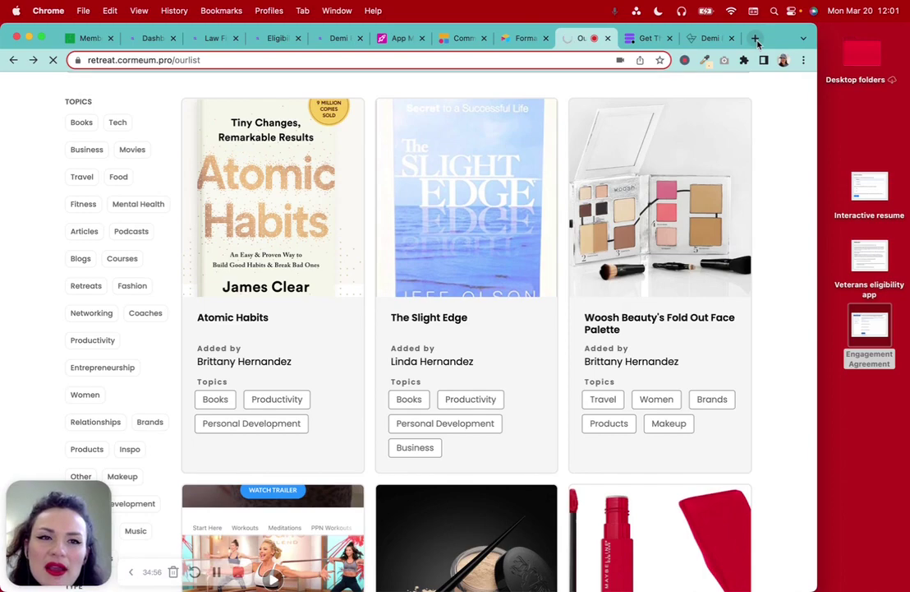
Open the LinkedIn profile in a new tab and expand its full About section
{"action": "left_click", "coordinate": [755, 38]}
{"action": "type", "text": "link"}
{"action": "key", "text": "Return"}
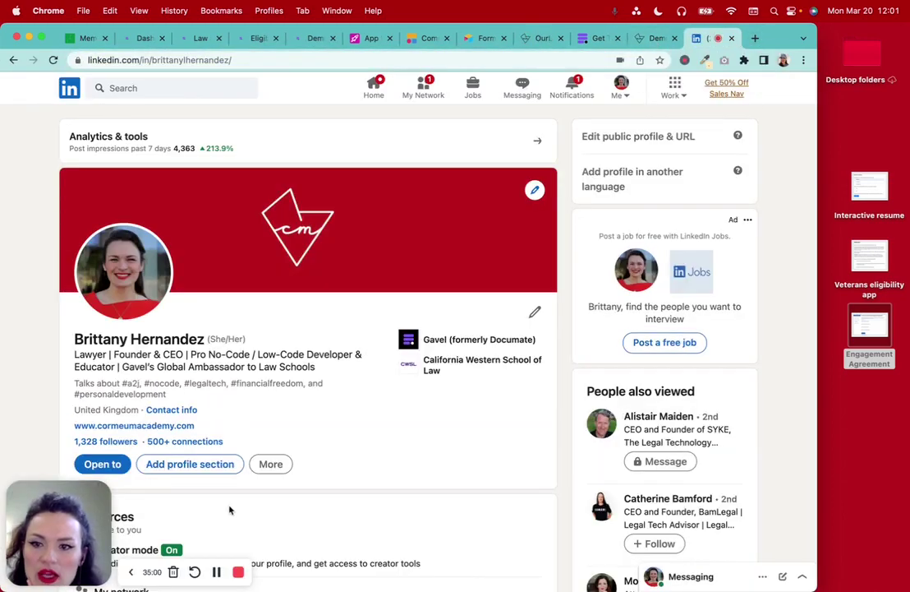
{"action": "scroll", "coordinate": [230, 511], "scroll_direction": "down", "scroll_amount": 6}
{"action": "scroll", "coordinate": [230, 510], "scroll_direction": "up", "scroll_amount": 3}
{"action": "scroll", "coordinate": [230, 510], "scroll_direction": "down", "scroll_amount": 7}
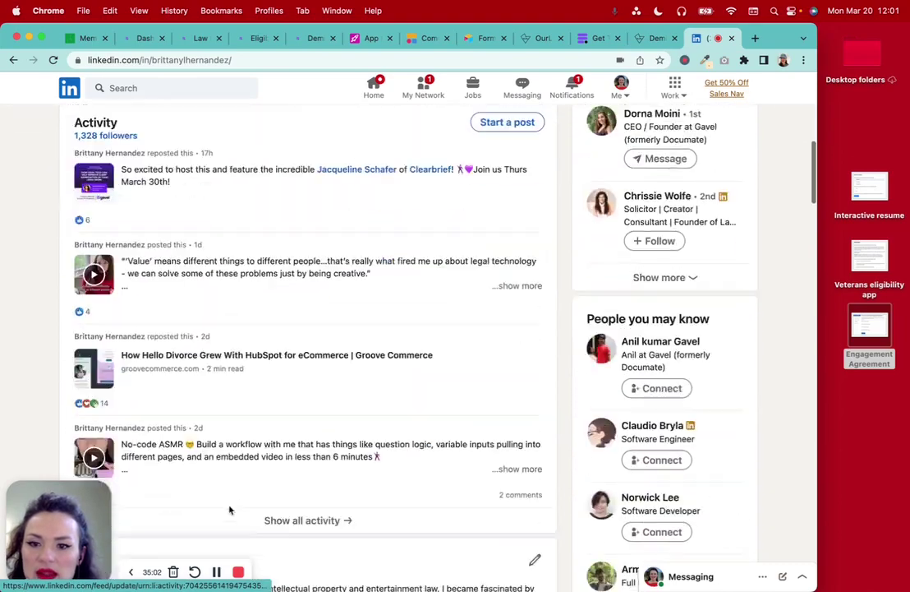
{"action": "left_click", "coordinate": [524, 403]}
{"action": "scroll", "coordinate": [313, 395], "scroll_direction": "down", "scroll_amount": 3}
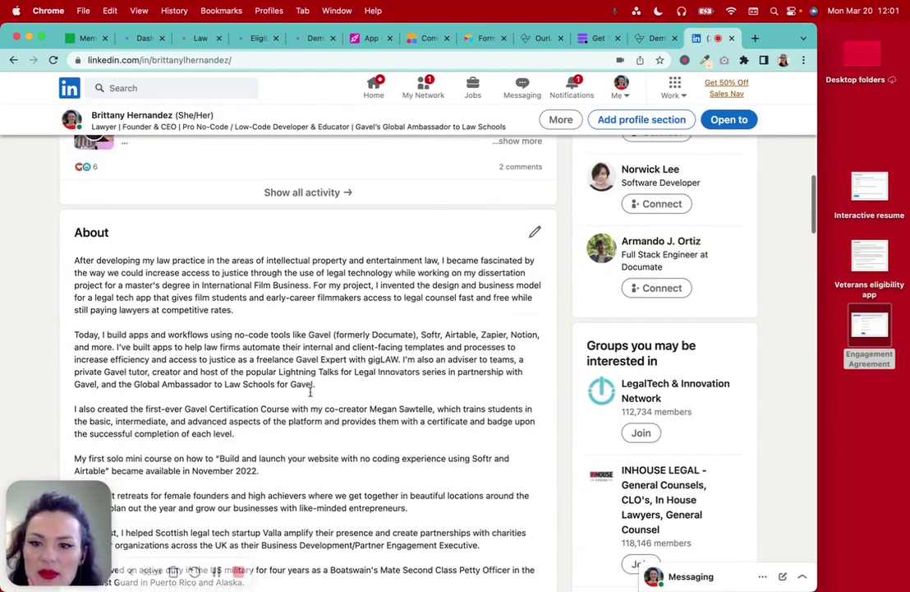
{"action": "scroll", "coordinate": [311, 396], "scroll_direction": "up", "scroll_amount": 1}
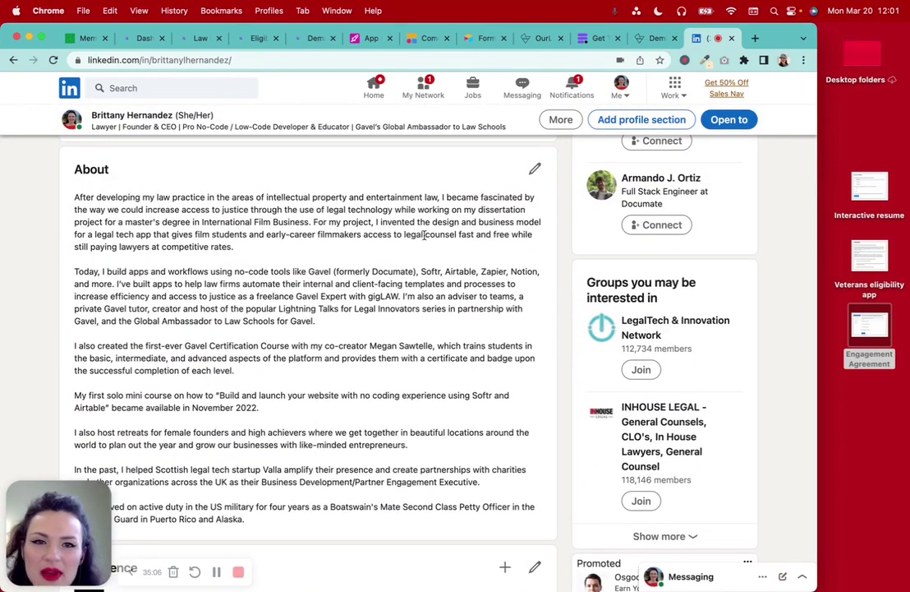
Select and copy the full About bio on the Cor Meum creator details page
{"action": "left_click", "coordinate": [650, 37]}
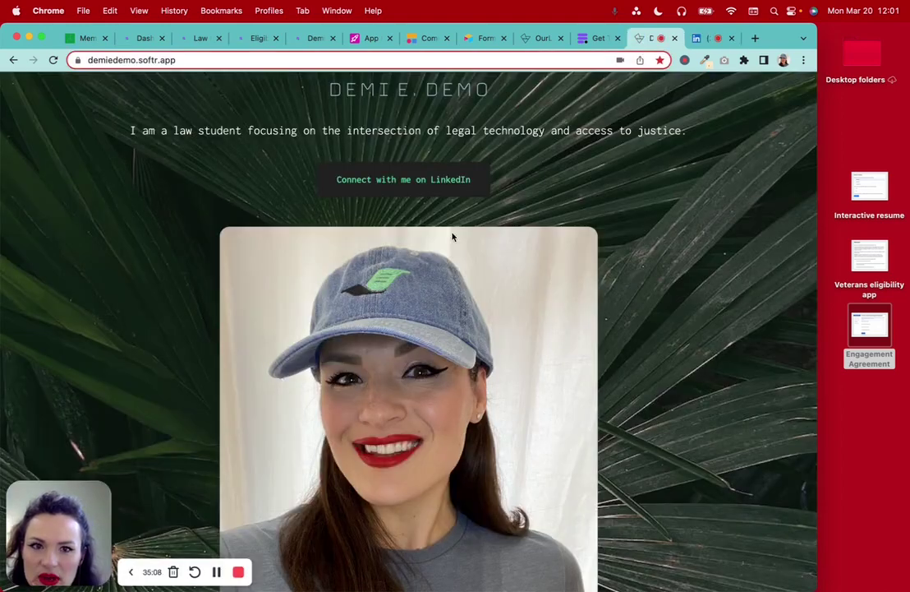
{"action": "left_click", "coordinate": [534, 38]}
{"action": "scroll", "coordinate": [386, 324], "scroll_direction": "down", "scroll_amount": 5}
{"action": "scroll", "coordinate": [386, 324], "scroll_direction": "down", "scroll_amount": 5}
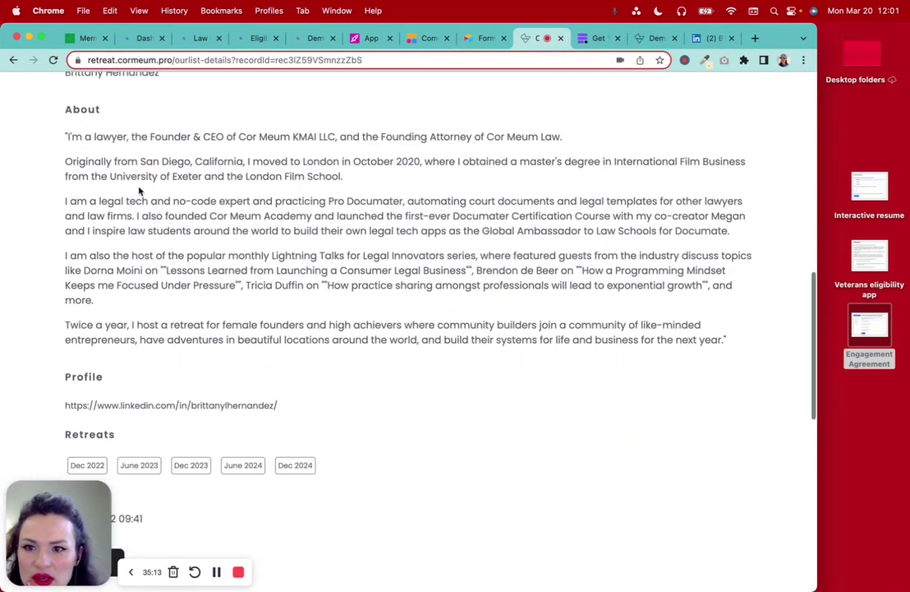
{"action": "left_click_drag", "start_coordinate": [63, 136], "coordinate": [749, 342]}
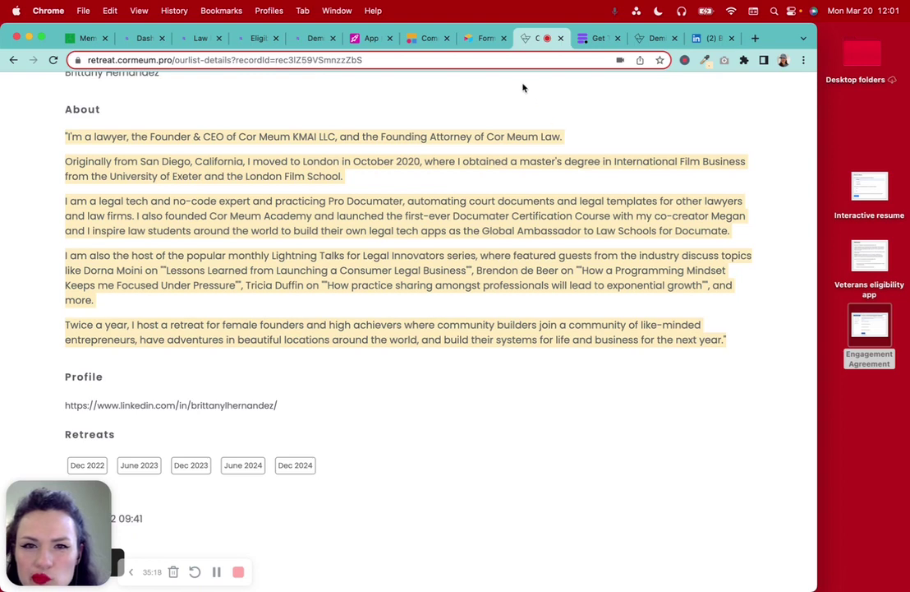
{"action": "left_click", "coordinate": [367, 38]}
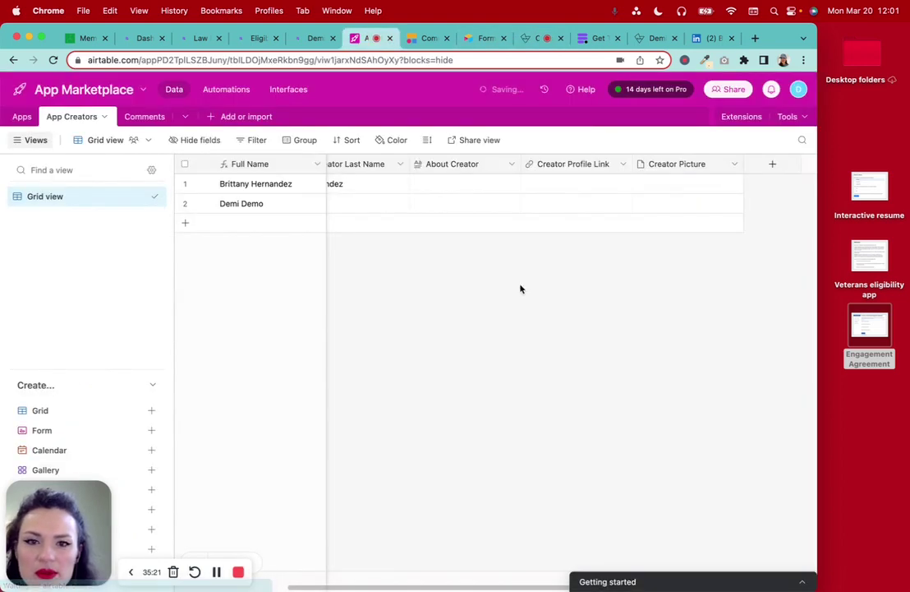
Paste the copied bio into the first creator's About Creator cell
{"action": "scroll", "coordinate": [463, 211], "scroll_direction": "left", "scroll_amount": 2}
{"action": "left_click", "coordinate": [550, 187]}
{"action": "left_click", "coordinate": [555, 186]}
{"action": "key", "text": "super+v"}
{"action": "left_click", "coordinate": [632, 349]}
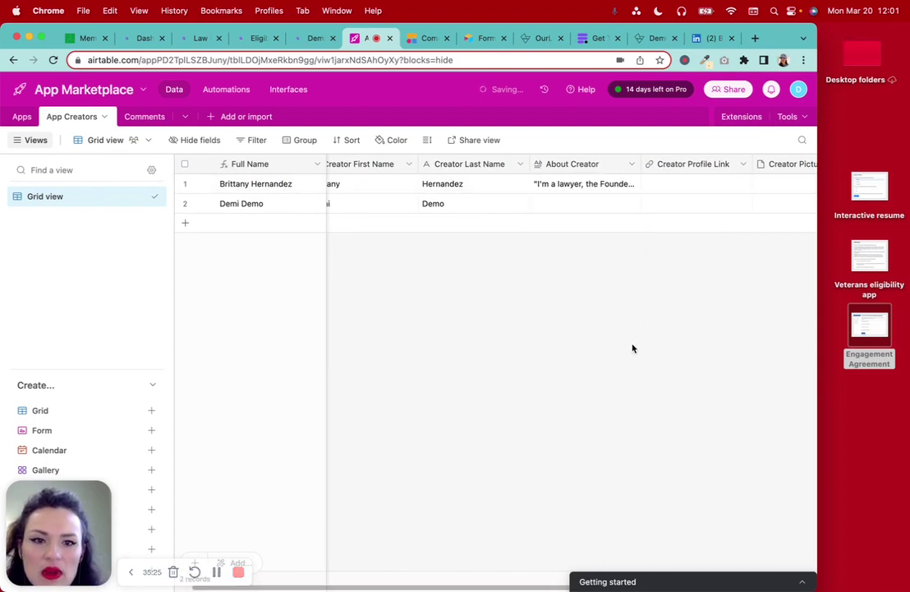
Give the second creator the softr site's law-student tagline as About Creator, removing the LinkedIn line
{"action": "left_click", "coordinate": [649, 38]}
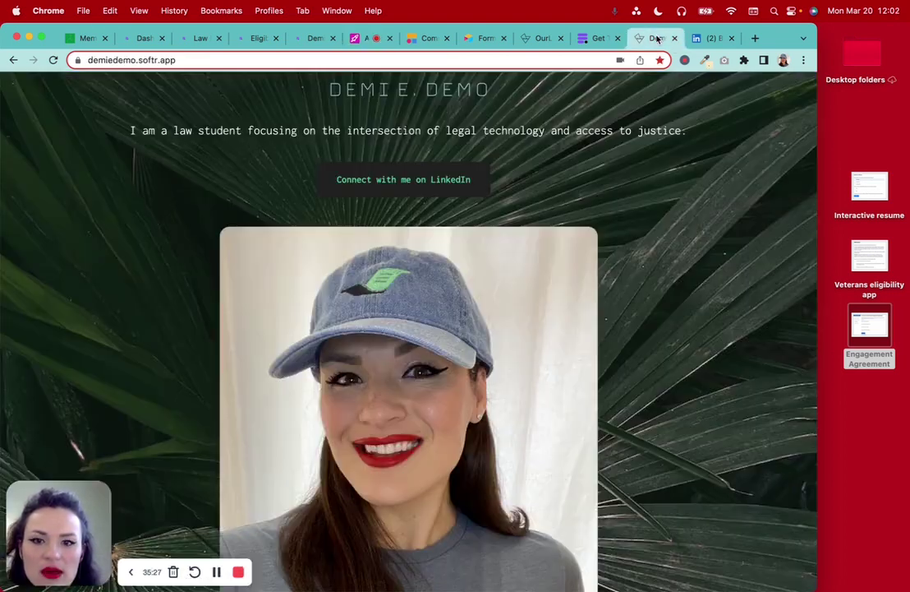
{"action": "triple_click", "coordinate": [201, 125]}
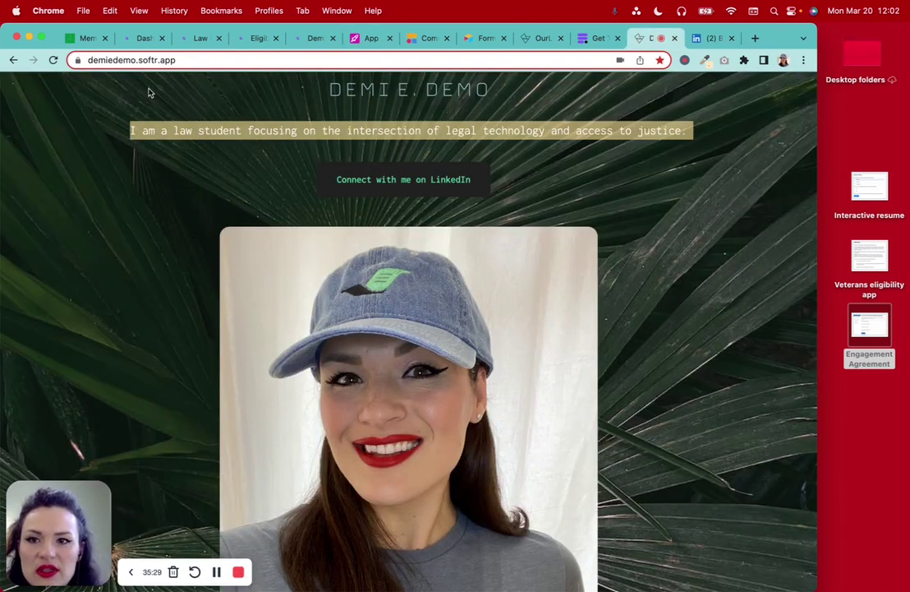
{"action": "left_click", "coordinate": [366, 38]}
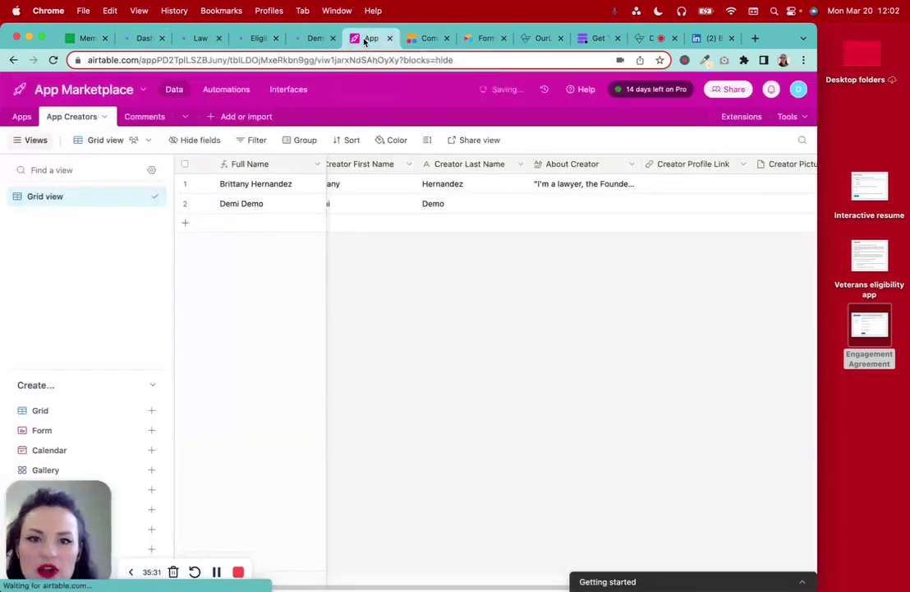
{"action": "left_click", "coordinate": [555, 203]}
{"action": "left_click", "coordinate": [555, 204]}
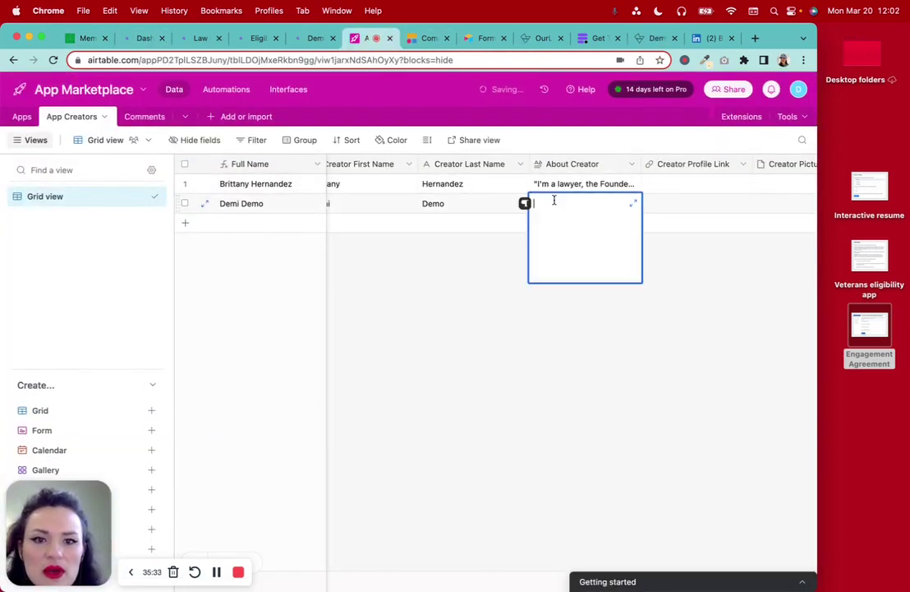
{"action": "key", "text": "cmd+v"}
{"action": "key", "text": "BackSpace"}
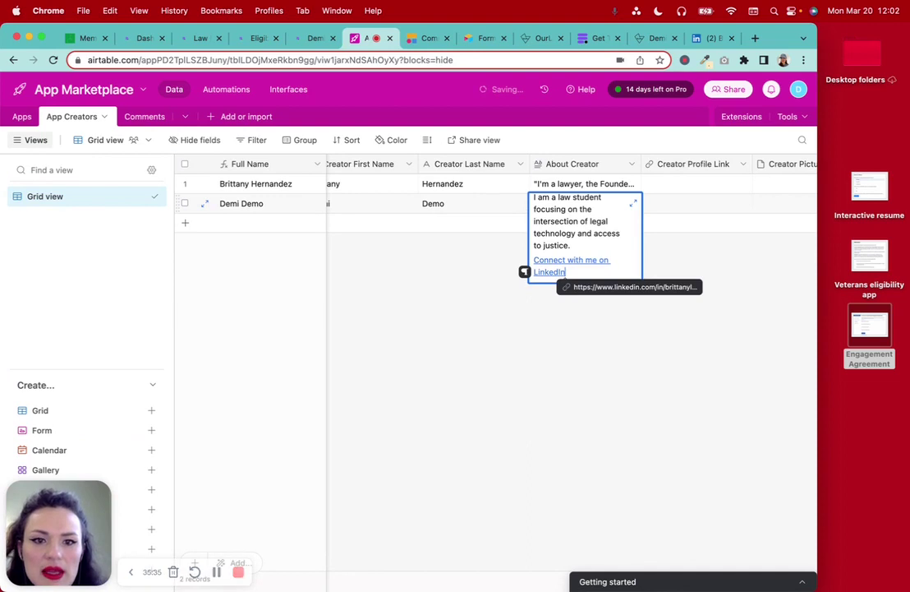
{"action": "left_click_drag", "start_coordinate": [580, 272], "coordinate": [534, 259]}
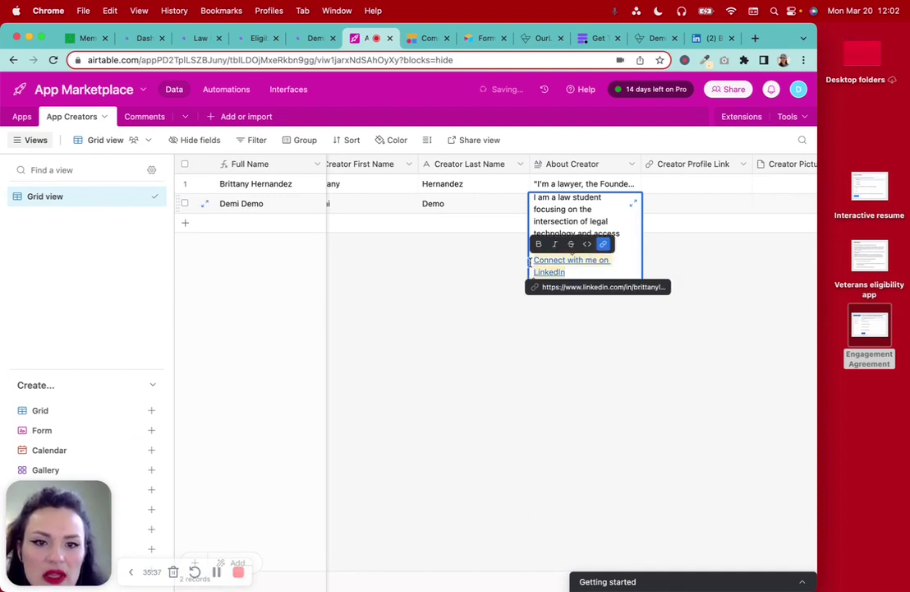
{"action": "key", "text": "BackSpace"}
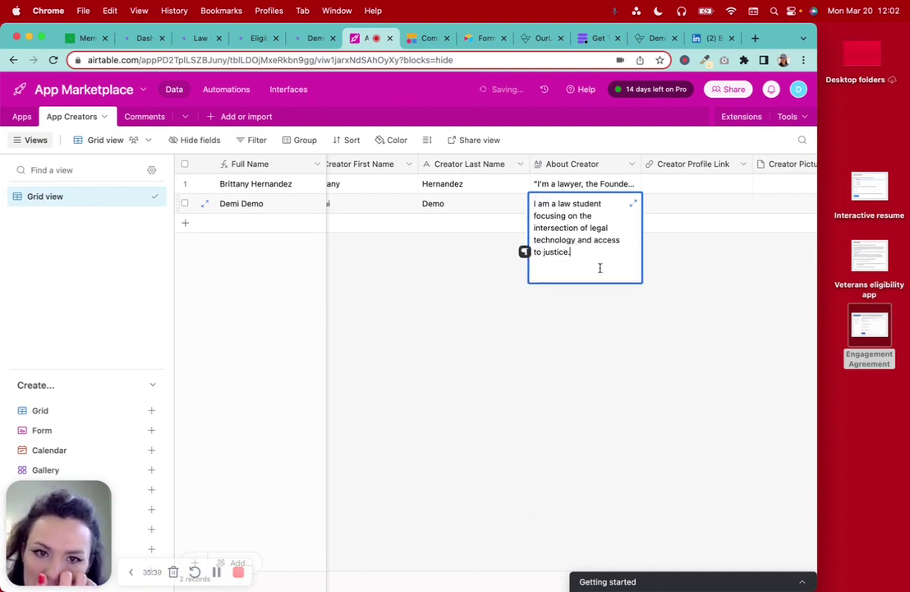
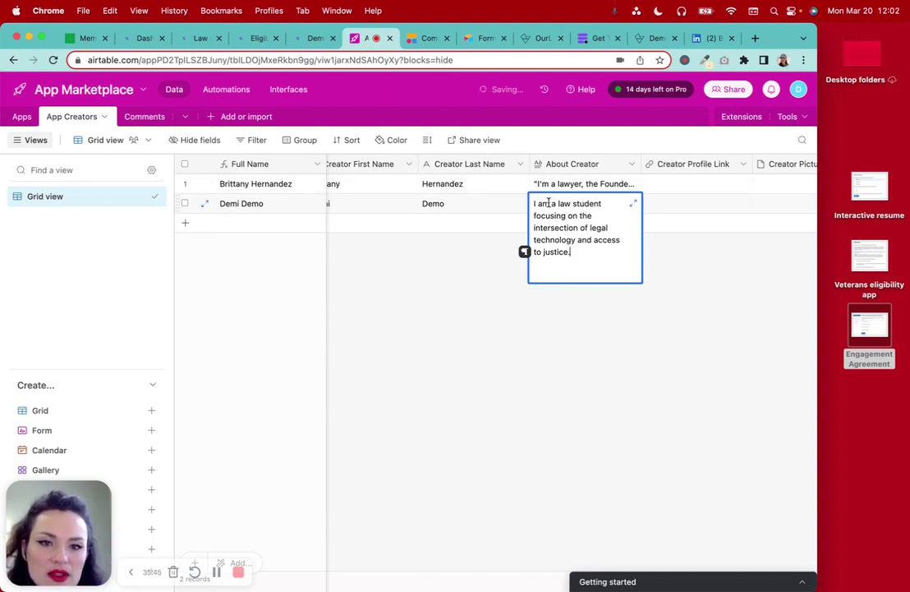
Close the second creator's finished law-student bio and scroll the grid right
{"action": "left_click", "coordinate": [580, 309]}
{"action": "scroll", "coordinate": [600, 279], "scroll_direction": "right", "scroll_amount": 2}
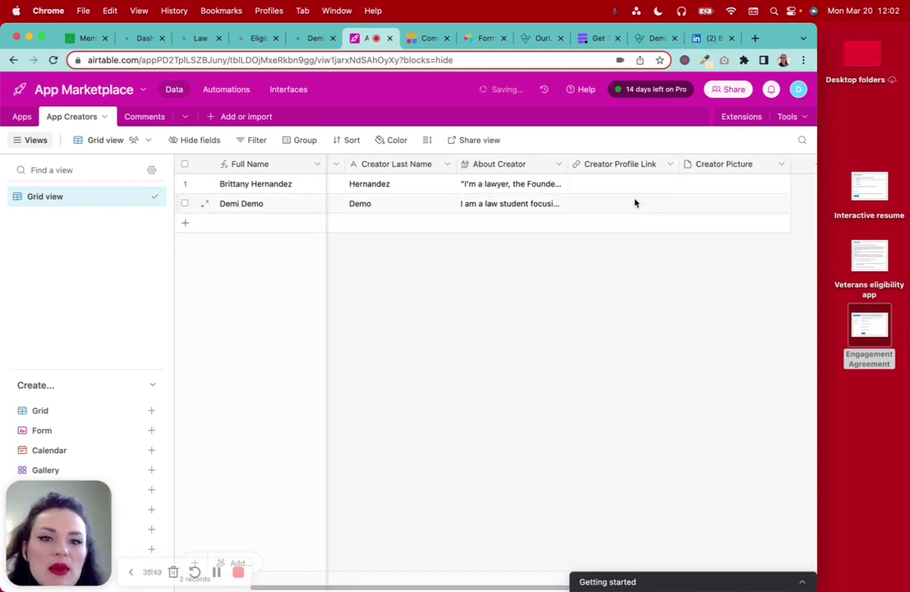
Copy the LinkedIn profile URL into both rows' Creator Profile Link cells
{"action": "left_click", "coordinate": [712, 38]}
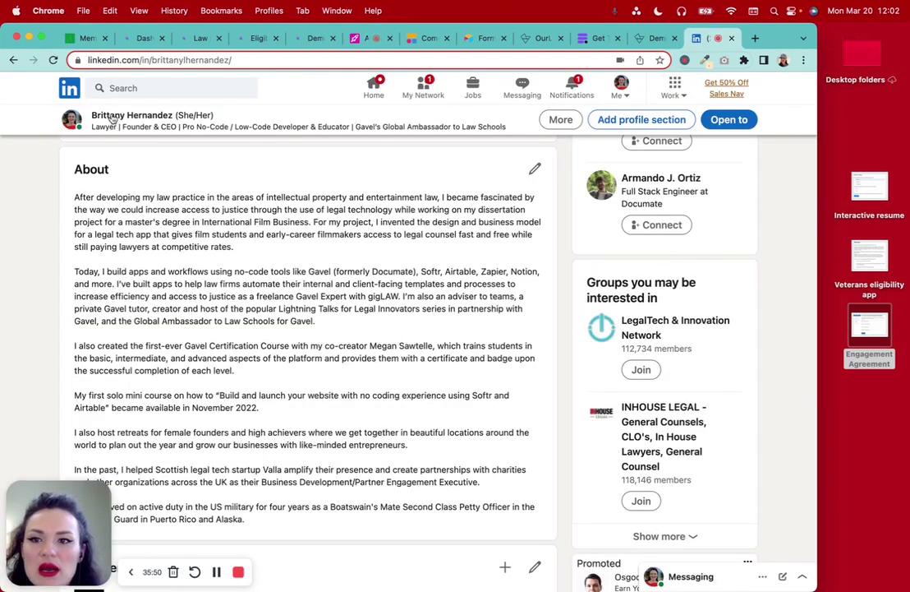
{"action": "scroll", "coordinate": [148, 95], "scroll_direction": "up", "scroll_amount": 10}
{"action": "left_click", "coordinate": [256, 60]}
{"action": "left_click", "coordinate": [256, 61]}
{"action": "triple_click", "coordinate": [255, 60]}
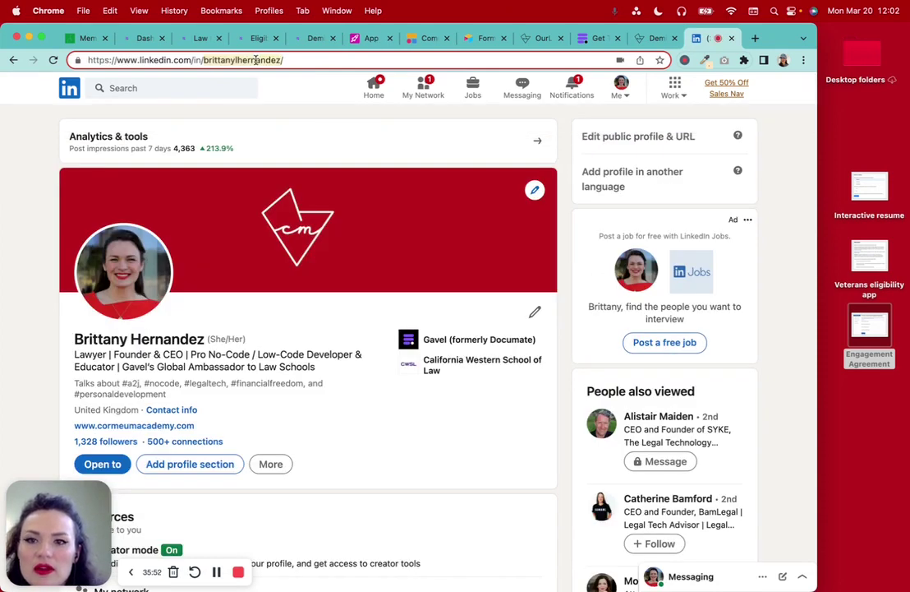
{"action": "key", "text": "super+c"}
{"action": "left_click", "coordinate": [368, 38]}
{"action": "left_click", "coordinate": [618, 182]}
{"action": "key", "text": "super+v"}
{"action": "left_click", "coordinate": [610, 203]}
{"action": "key", "text": "super+v"}
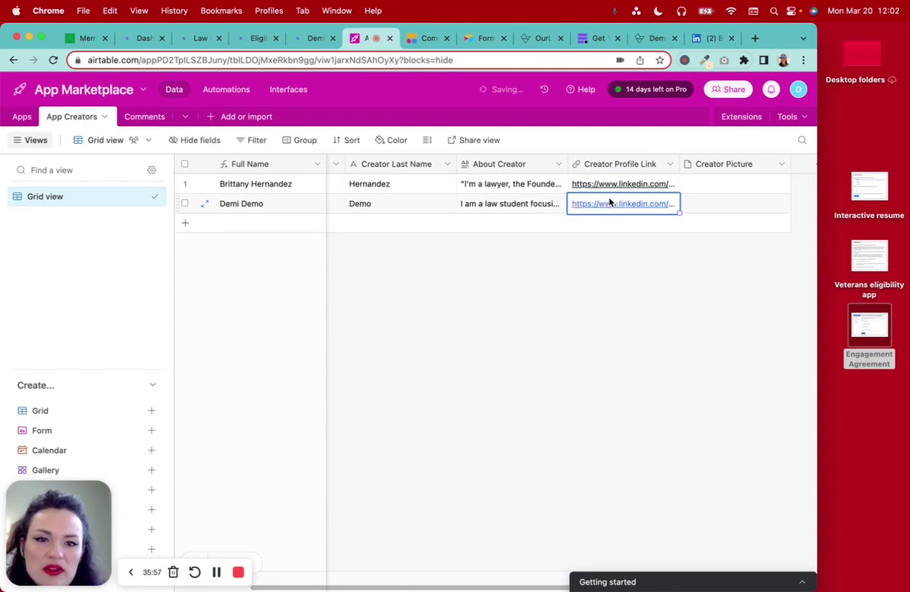
{"action": "left_click", "coordinate": [640, 338]}
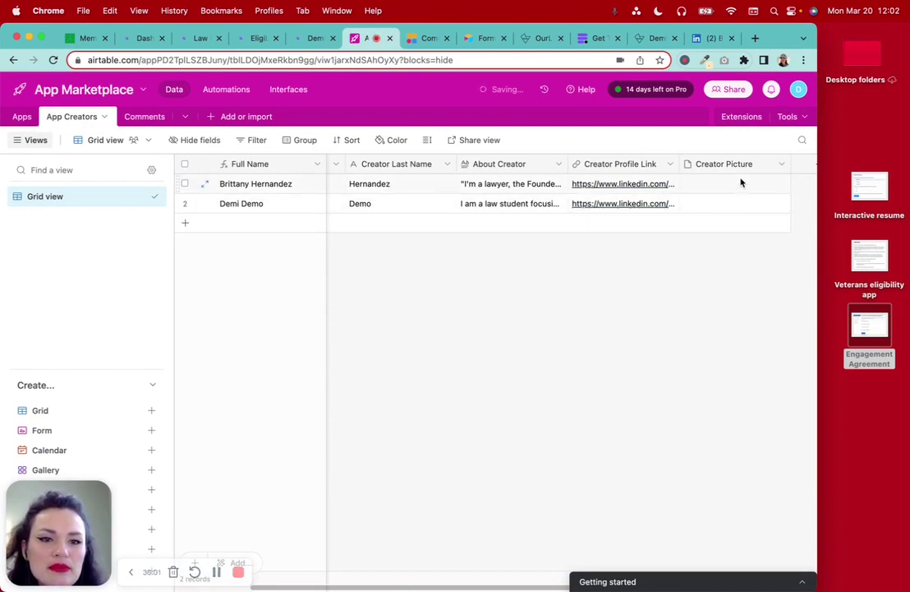
View the LinkedIn profile photo, then return to row 1's Creator Picture cell in Airtable
{"action": "left_click", "coordinate": [708, 38]}
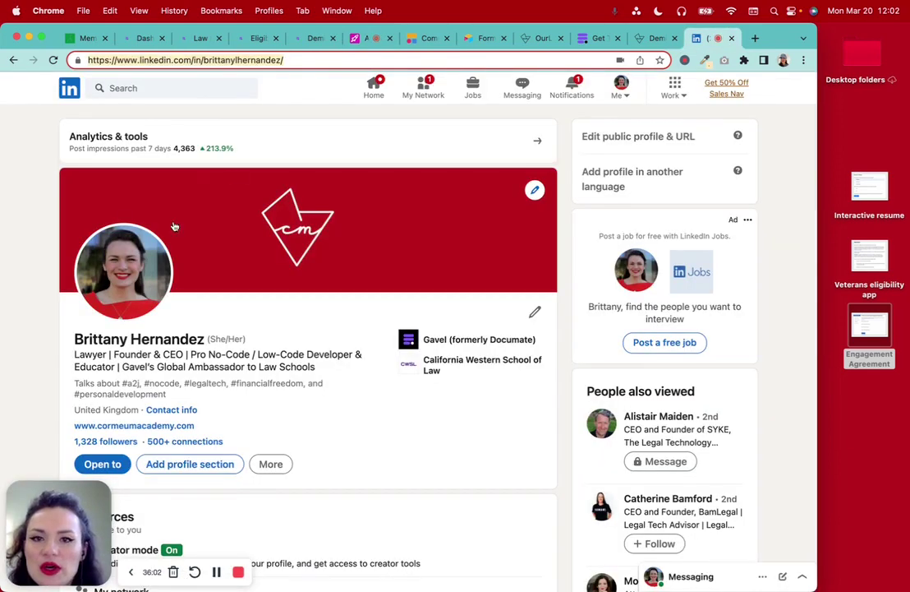
{"action": "left_click", "coordinate": [120, 245]}
{"action": "left_click", "coordinate": [331, 85]}
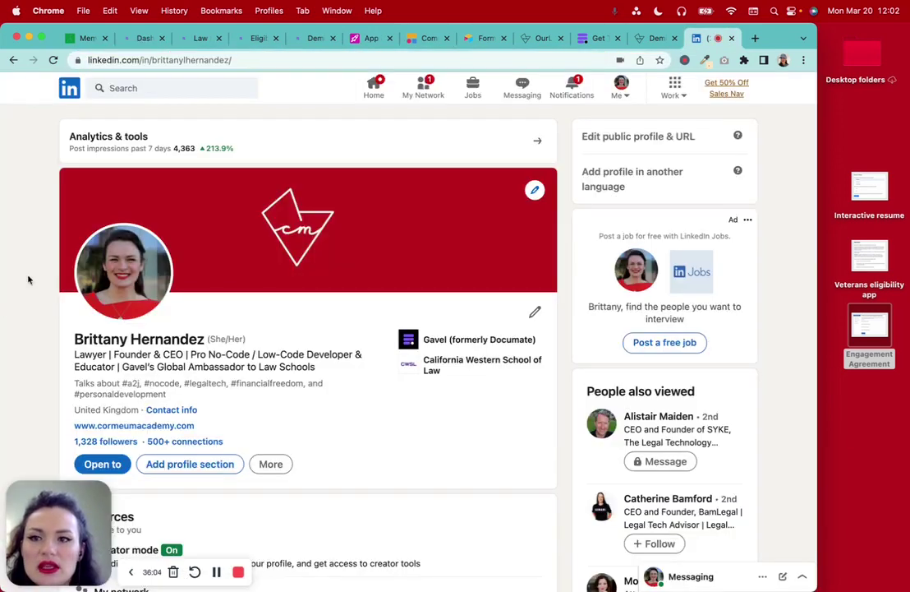
{"action": "left_click", "coordinate": [372, 38]}
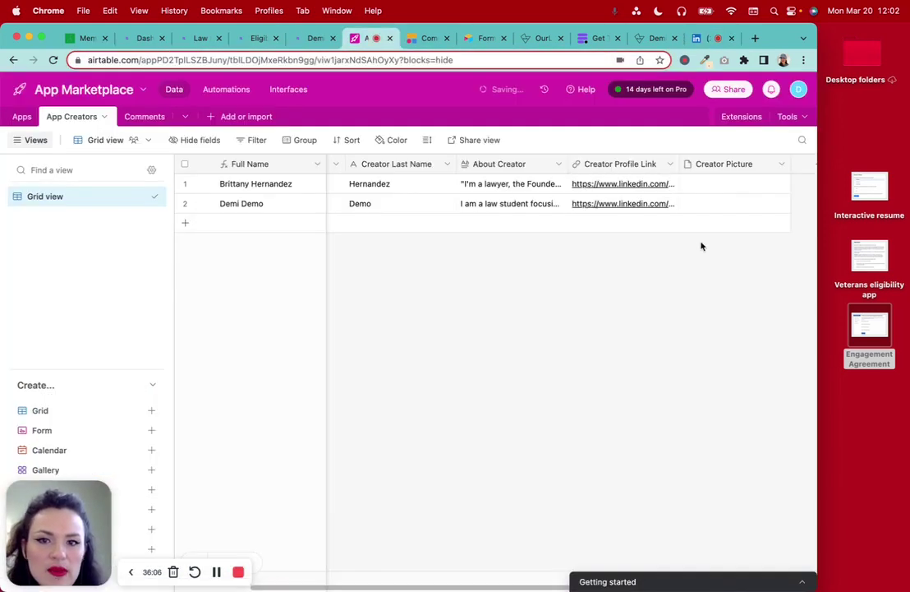
{"action": "left_click", "coordinate": [695, 187]}
Upload the red-background headshot from the device into row 1's Creator Picture
{"action": "left_click", "coordinate": [690, 184]}
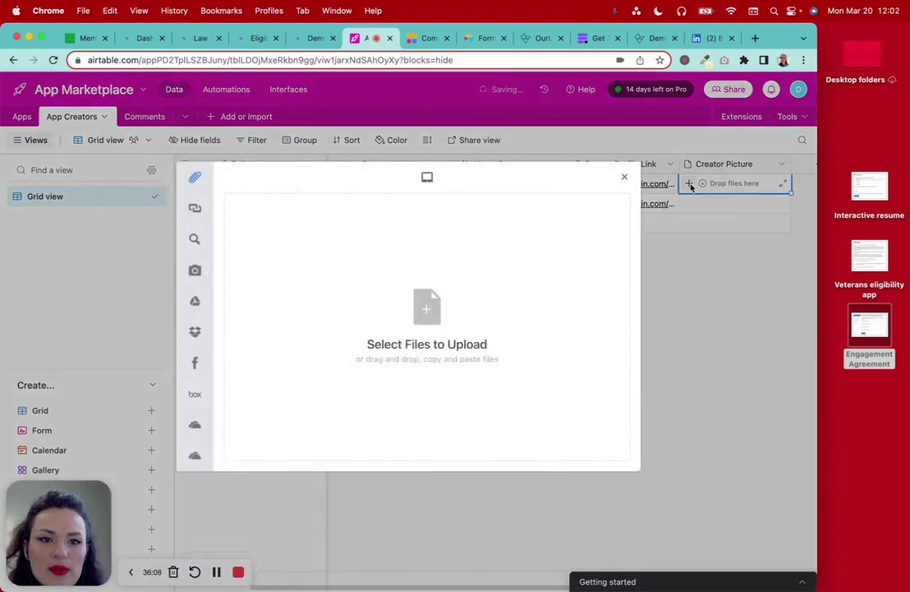
{"action": "left_click", "coordinate": [302, 252]}
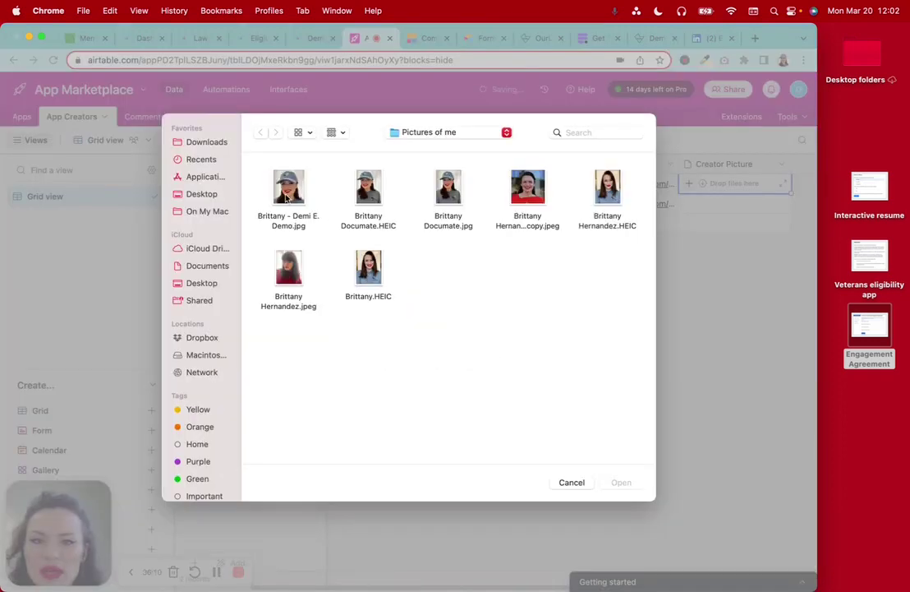
{"action": "left_click", "coordinate": [526, 187]}
{"action": "left_click", "coordinate": [621, 482]}
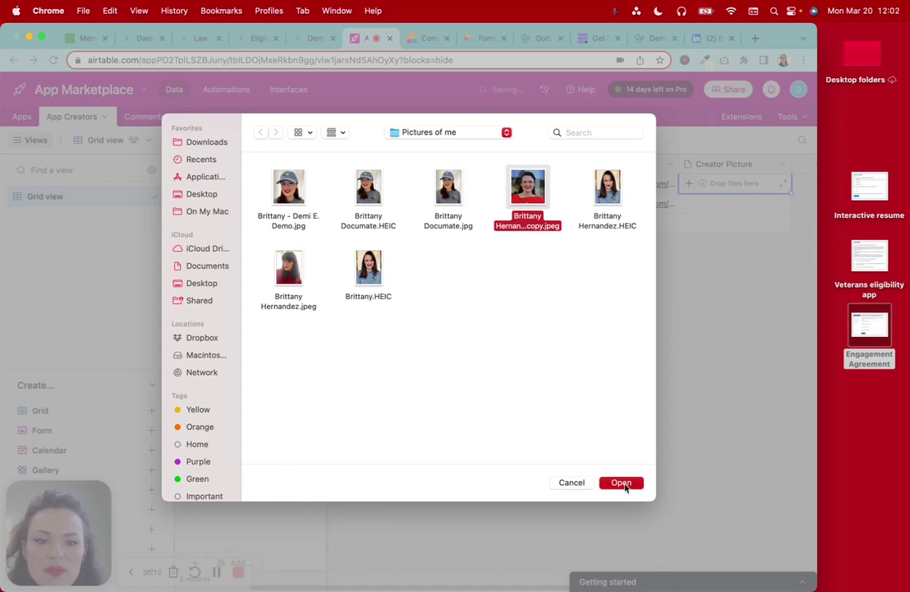
{"action": "left_click", "coordinate": [606, 451]}
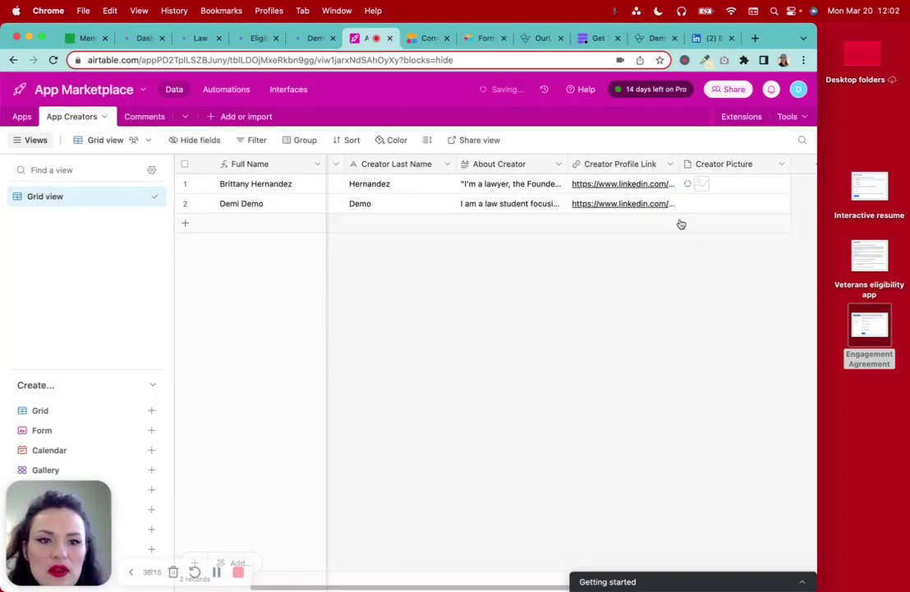
Upload the demo headshot photo into row 2's Creator Picture
{"action": "left_click", "coordinate": [690, 205]}
{"action": "left_click", "coordinate": [689, 204]}
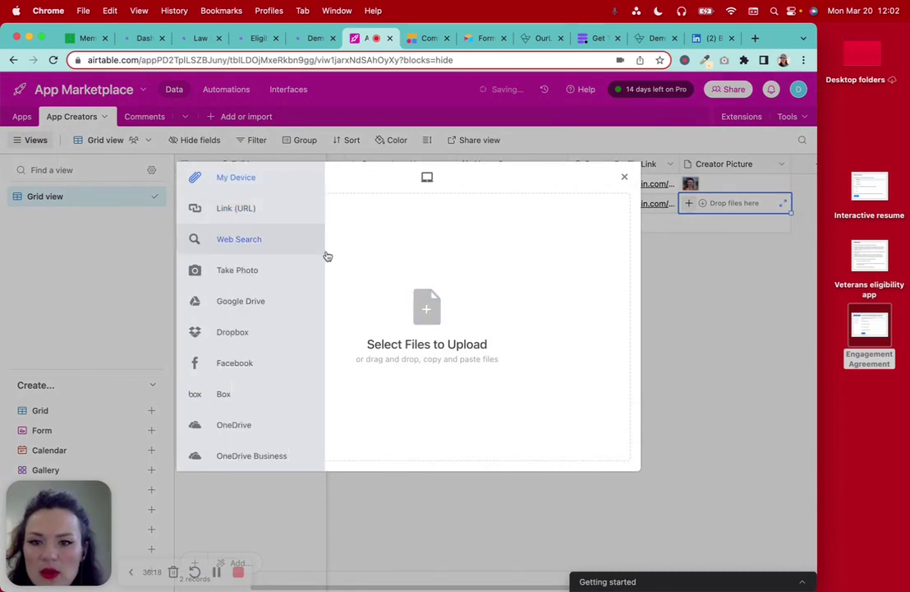
{"action": "left_click", "coordinate": [382, 285]}
{"action": "left_click", "coordinate": [283, 185]}
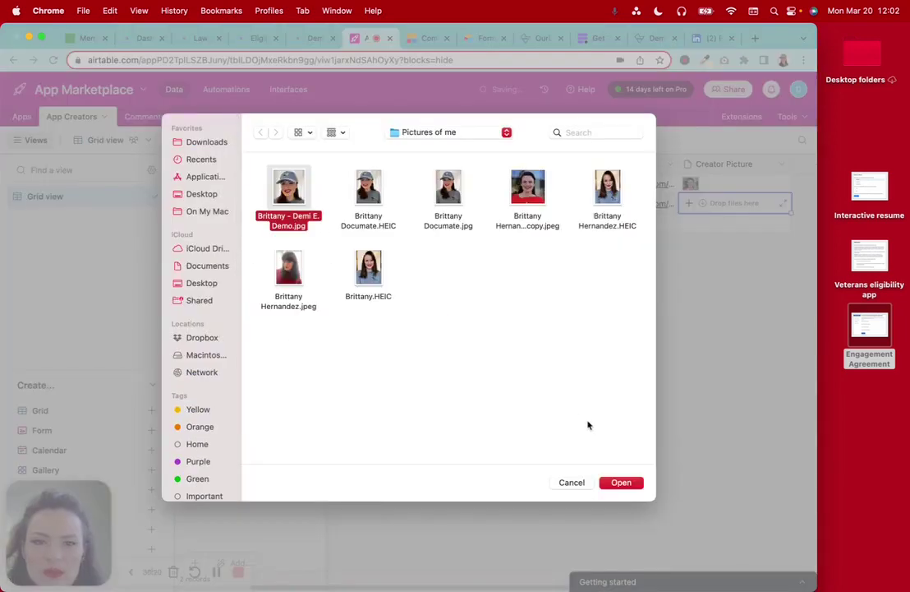
{"action": "left_click", "coordinate": [624, 482]}
{"action": "left_click", "coordinate": [600, 454]}
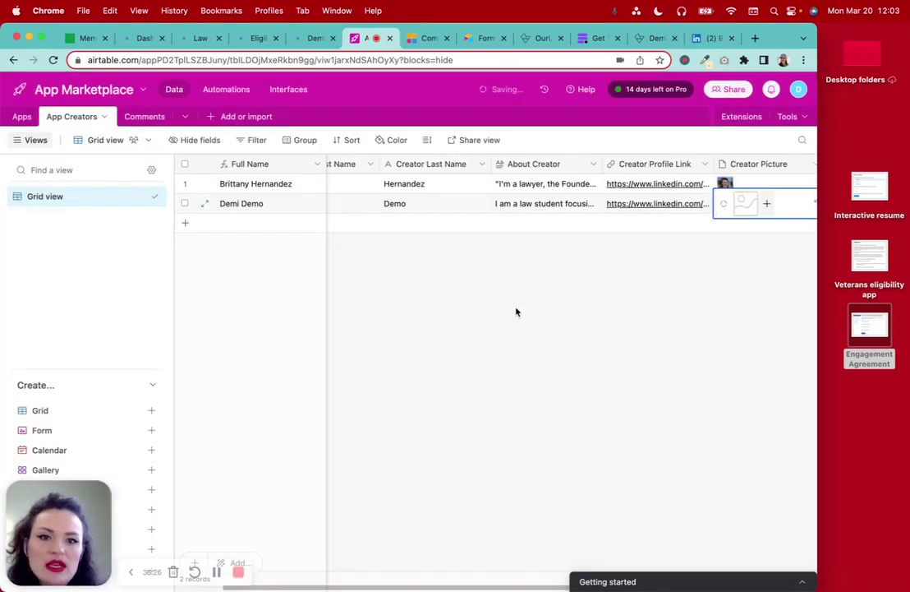
Remove the opening and closing quotation marks from row 1's expanded About Creator bio
{"action": "left_click", "coordinate": [585, 188]}
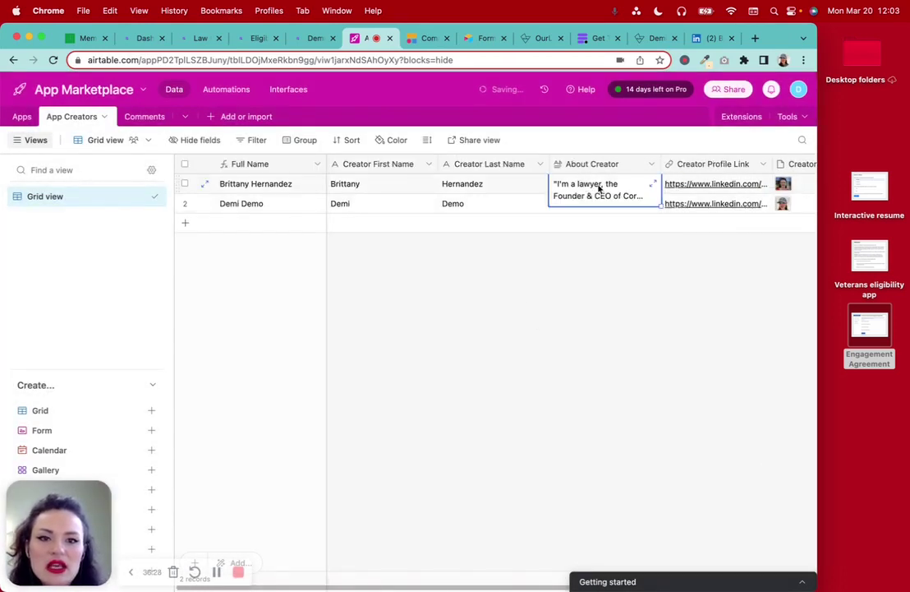
{"action": "left_click", "coordinate": [652, 184]}
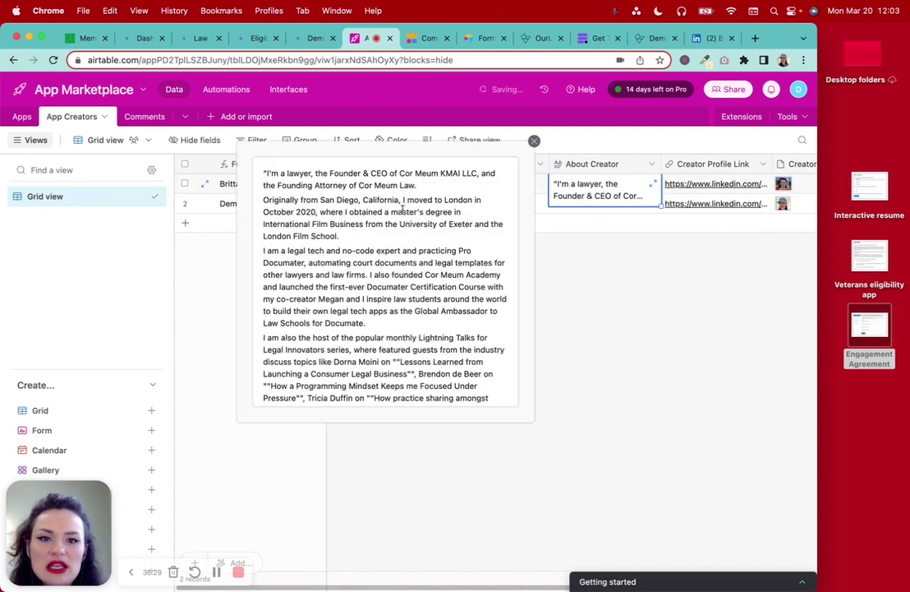
{"action": "left_click", "coordinate": [266, 172]}
{"action": "key", "text": "BackSpace"}
{"action": "scroll", "coordinate": [350, 181], "scroll_direction": "down", "scroll_amount": 3}
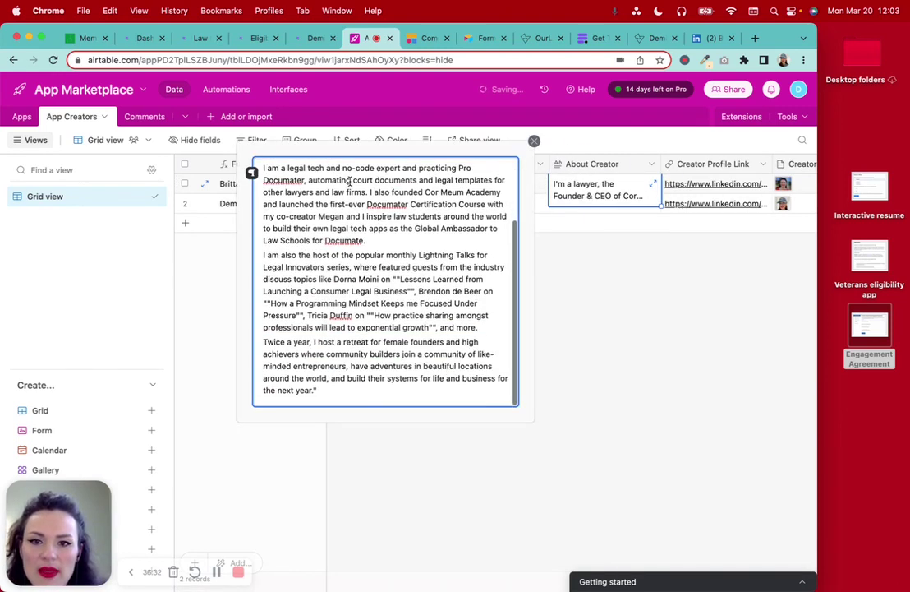
{"action": "left_click", "coordinate": [350, 391]}
{"action": "key", "text": "BackSpace"}
{"action": "scroll", "coordinate": [353, 369], "scroll_direction": "up", "scroll_amount": 5}
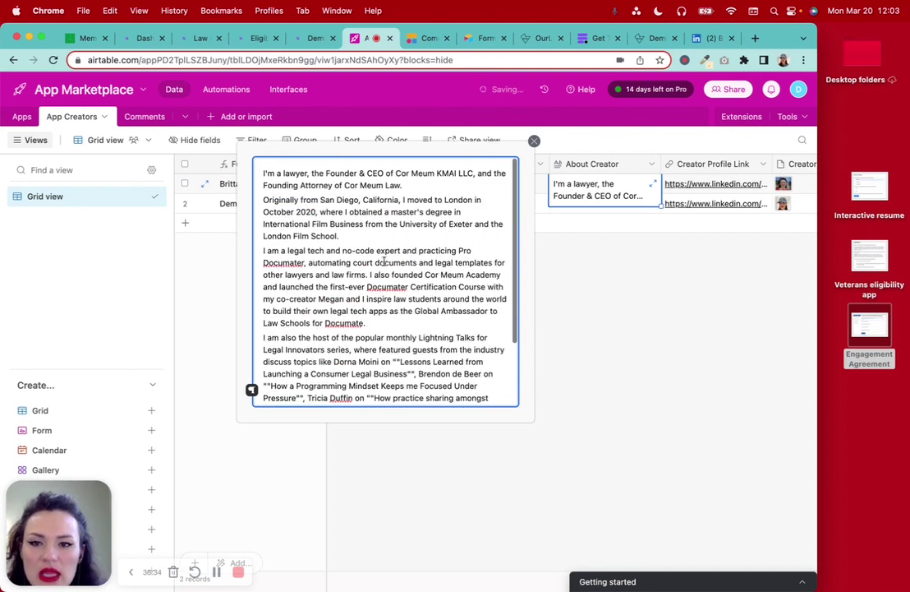
Add blank lines between the bio's paragraphs, including after London Film School and Lightning Talks
{"action": "left_click", "coordinate": [407, 185]}
{"action": "key", "text": "Return"}
{"action": "left_click", "coordinate": [392, 250]}
{"action": "key", "text": "Return"}
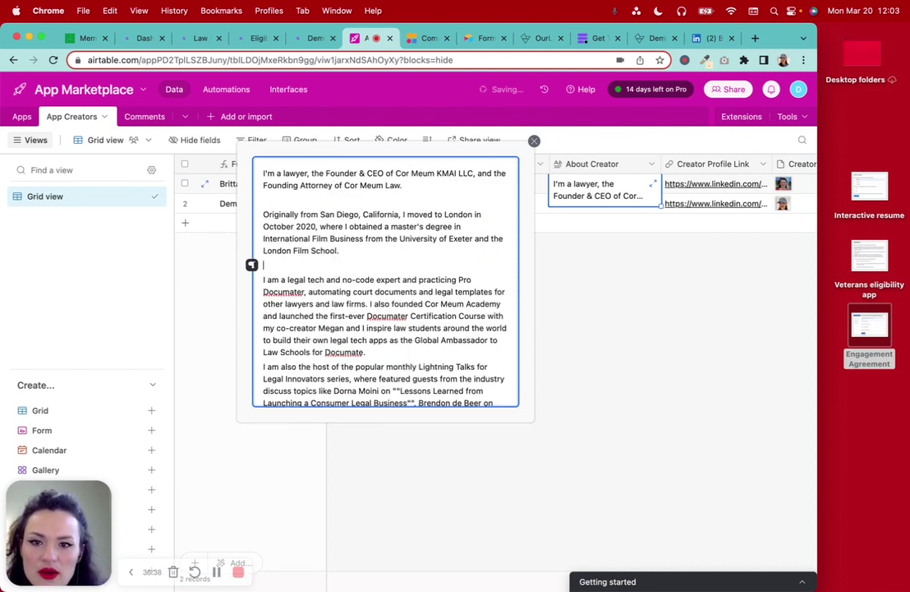
{"action": "scroll", "coordinate": [387, 271], "scroll_direction": "down", "scroll_amount": 3}
{"action": "left_click", "coordinate": [388, 270]}
{"action": "key", "text": "Return"}
{"action": "scroll", "coordinate": [386, 271], "scroll_direction": "down", "scroll_amount": 3}
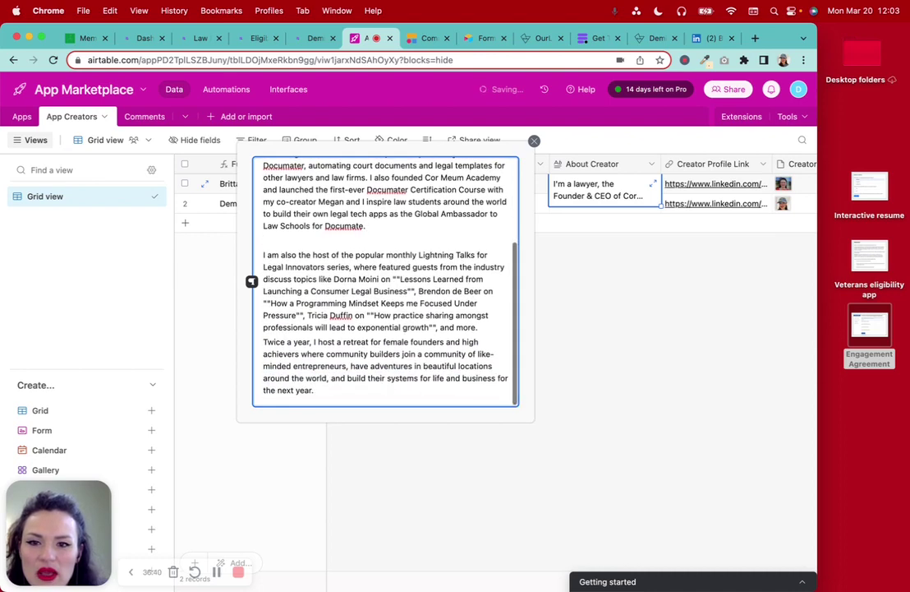
{"action": "left_click", "coordinate": [489, 330]}
{"action": "key", "text": "Return"}
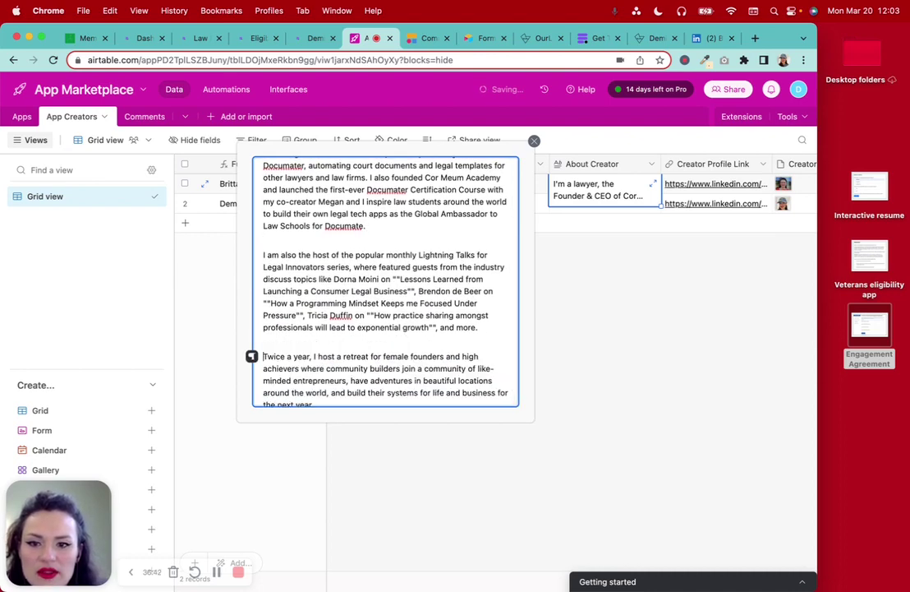
{"action": "scroll", "coordinate": [489, 329], "scroll_direction": "down", "scroll_amount": 2}
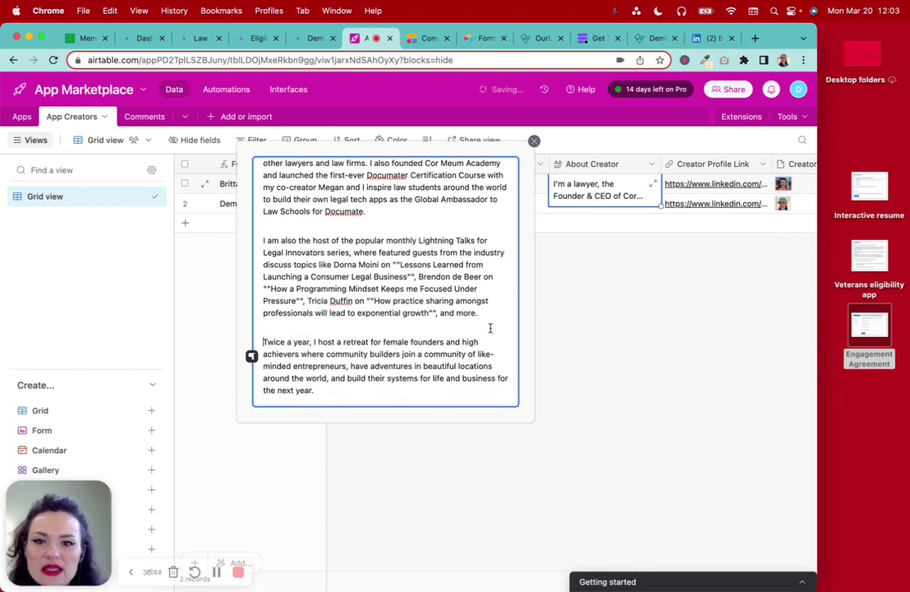
Correct the misspelled 'Documater' and close the expanded bio editor
{"action": "left_click", "coordinate": [408, 175]}
{"action": "key", "text": "BackSpace"}
{"action": "type", "text": "r"}
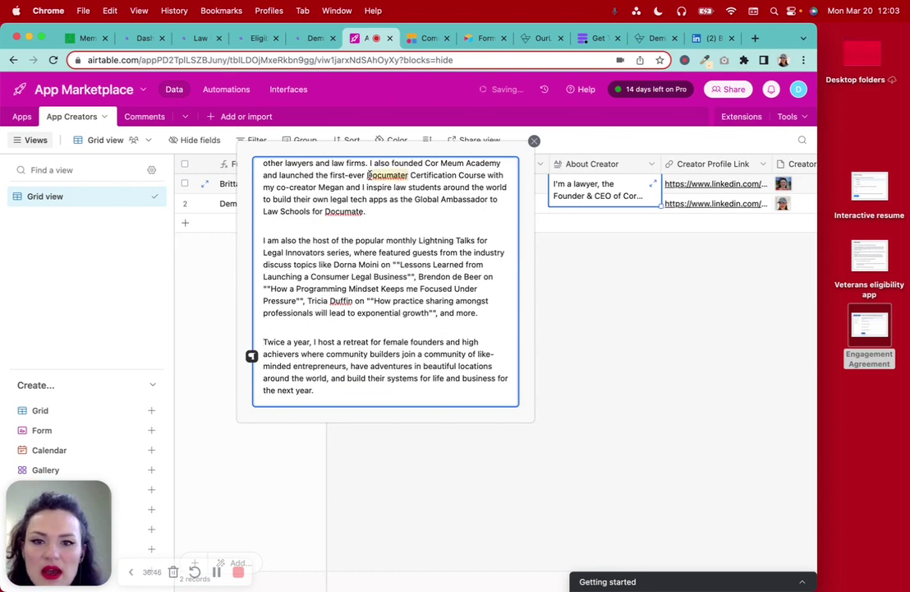
{"action": "scroll", "coordinate": [367, 174], "scroll_direction": "up", "scroll_amount": 4}
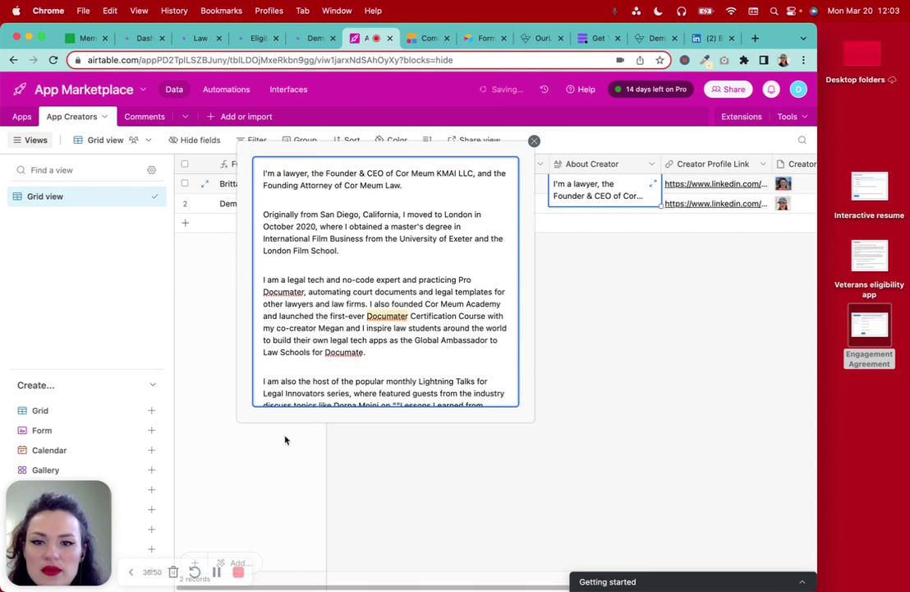
{"action": "left_click", "coordinate": [230, 505]}
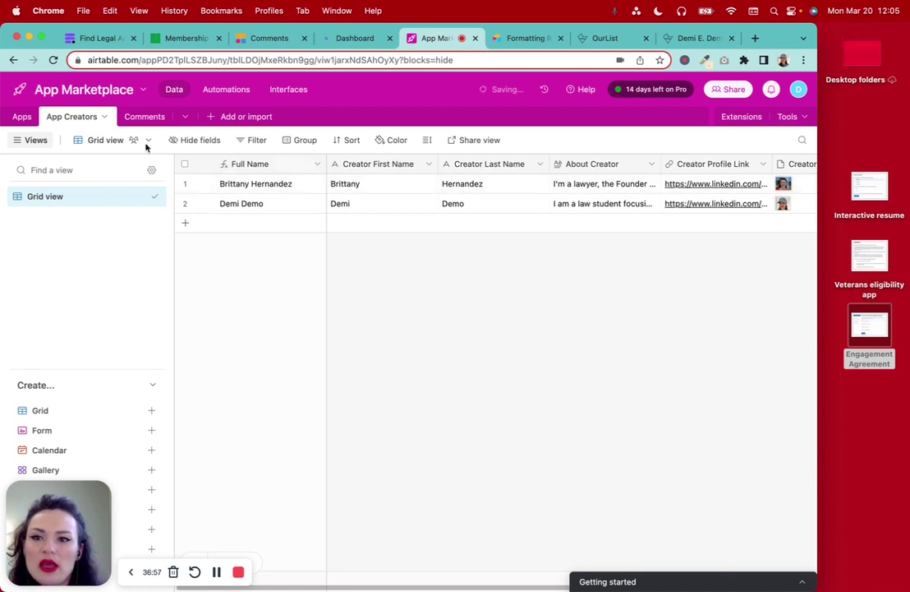
Create a Link to another record field in the Apps table pointing to App Creators
{"action": "left_click", "coordinate": [24, 118]}
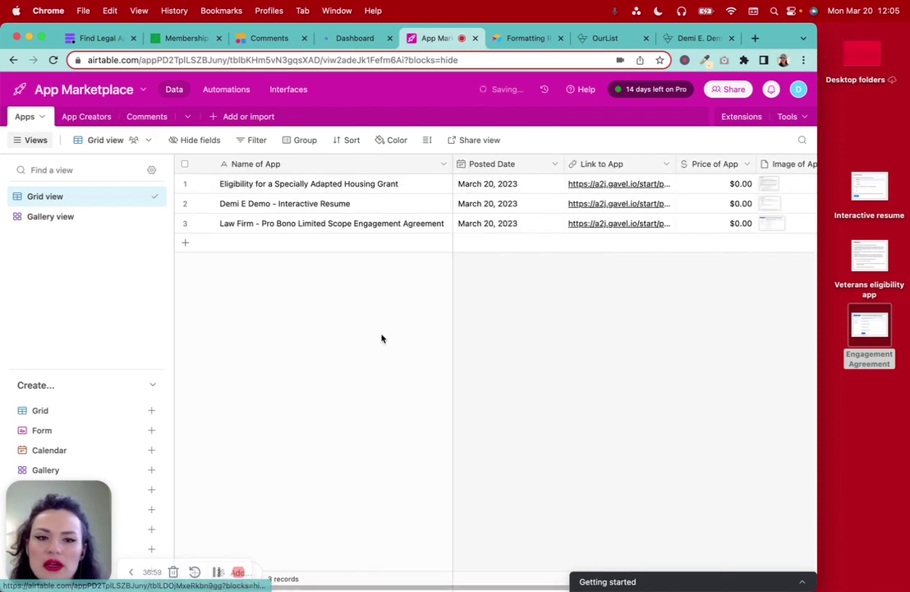
{"action": "scroll", "coordinate": [593, 380], "scroll_direction": "right", "scroll_amount": 5}
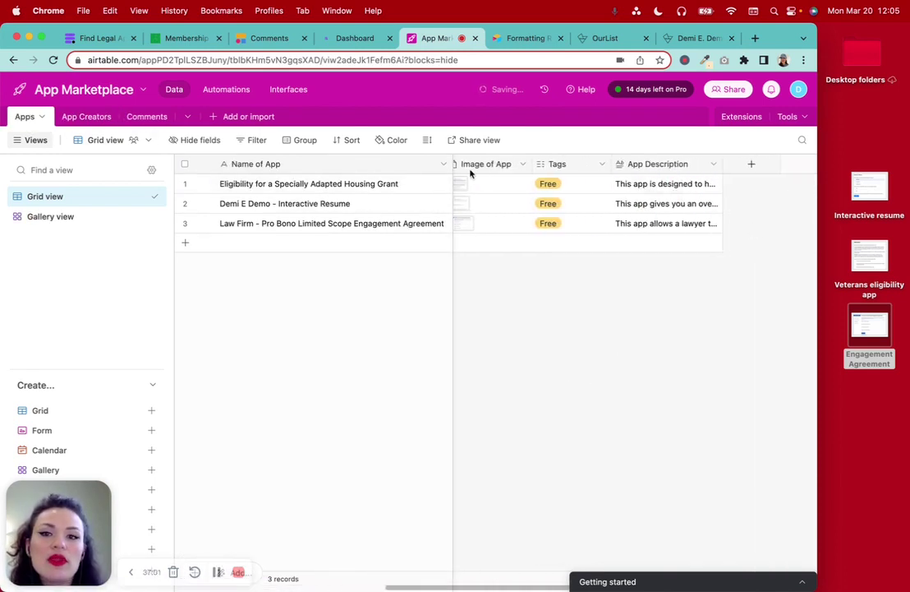
{"action": "left_click", "coordinate": [748, 166]}
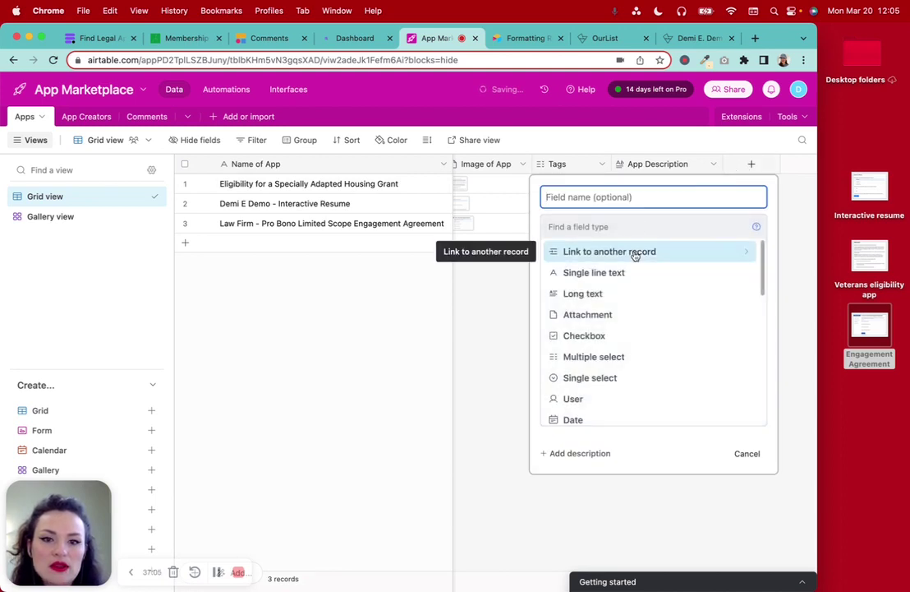
{"action": "scroll", "coordinate": [644, 305], "scroll_direction": "down", "scroll_amount": 5}
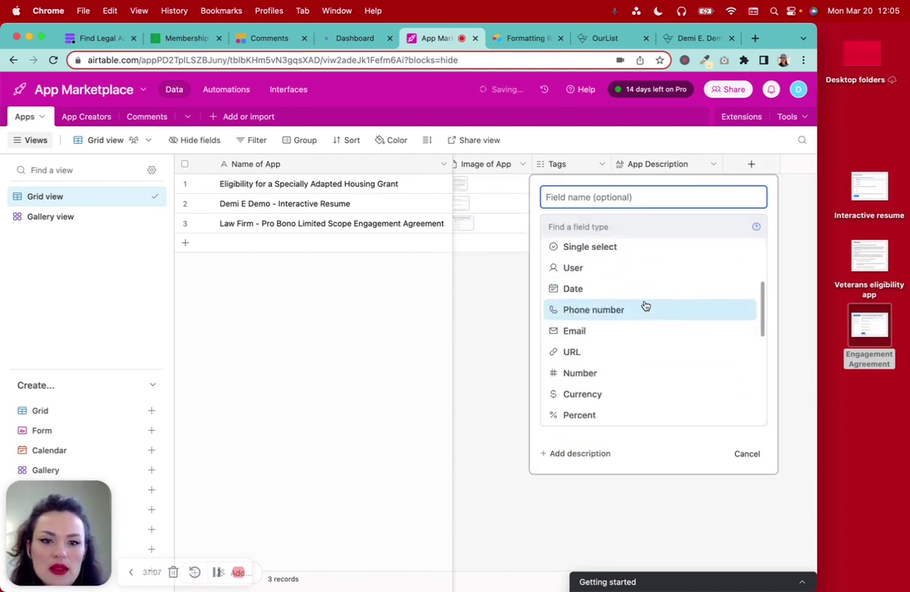
{"action": "scroll", "coordinate": [645, 305], "scroll_direction": "down", "scroll_amount": 4}
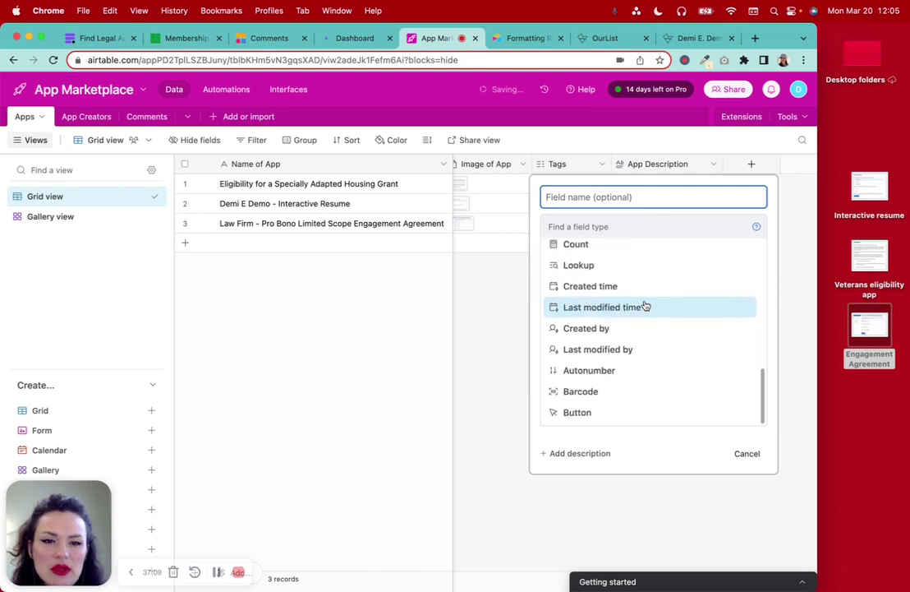
{"action": "scroll", "coordinate": [644, 305], "scroll_direction": "up", "scroll_amount": 10}
{"action": "left_click", "coordinate": [648, 254]}
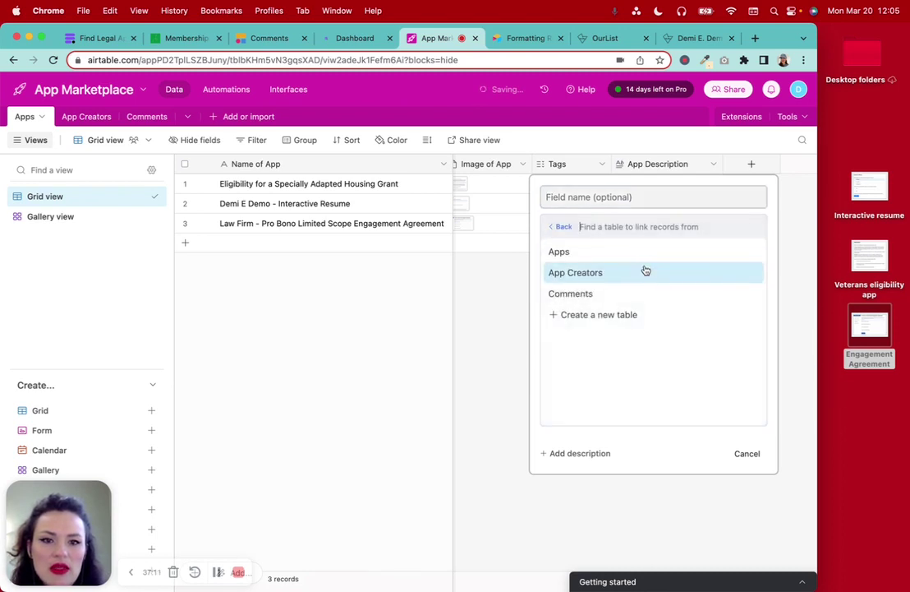
{"action": "left_click", "coordinate": [644, 272]}
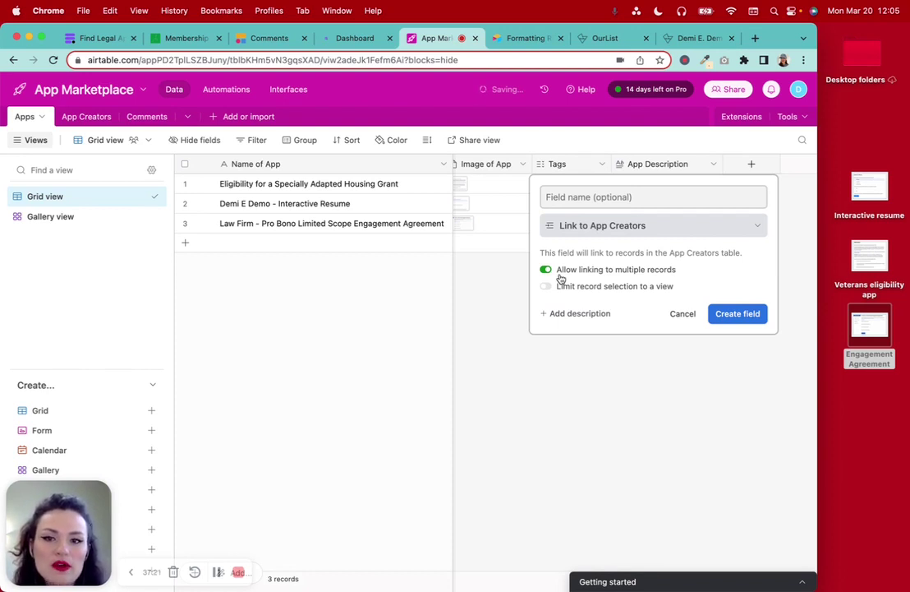
{"action": "left_click", "coordinate": [614, 197]}
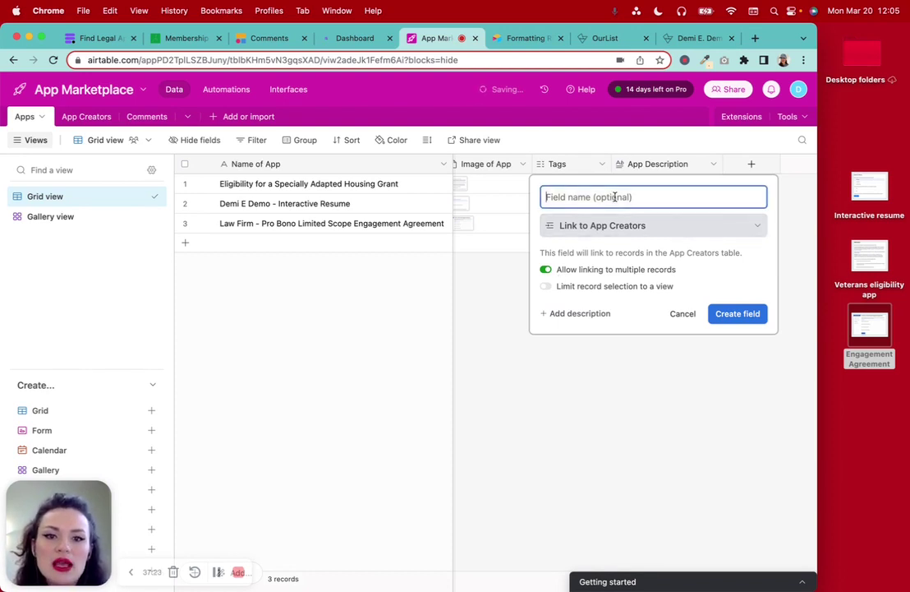
{"action": "left_click", "coordinate": [725, 316]}
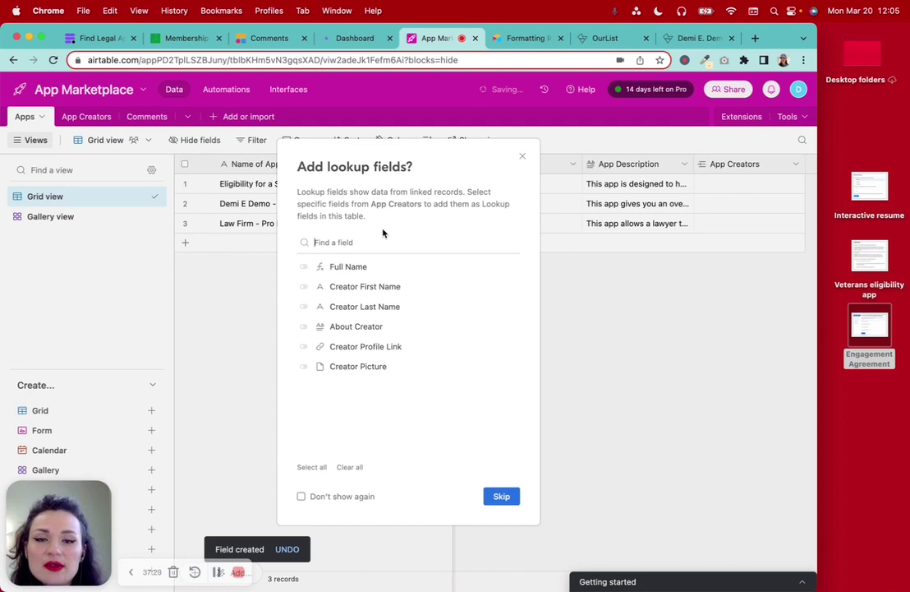
Add Full Name, About Creator, Creator Profile Link and Creator Picture lookup fields from App Creators
{"action": "left_click", "coordinate": [303, 268]}
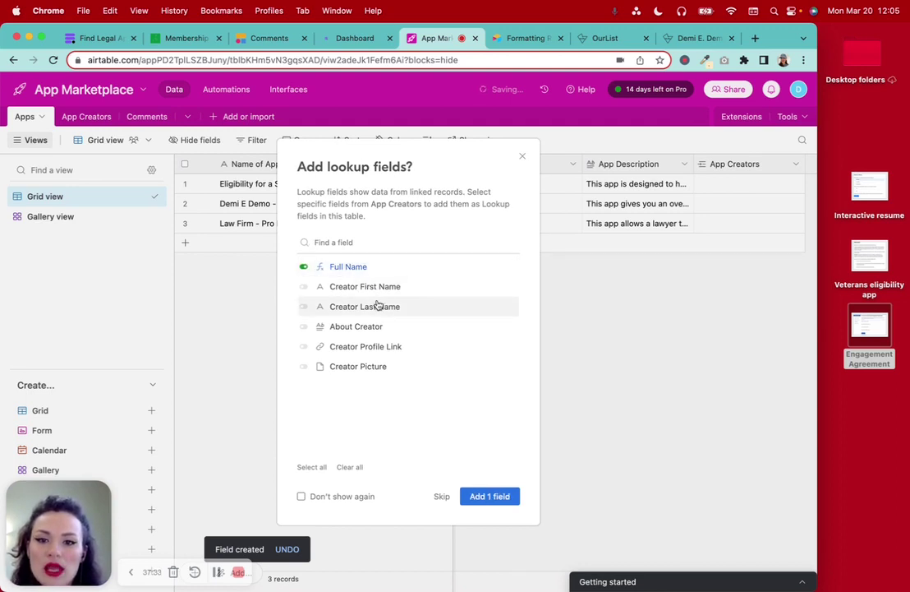
{"action": "left_click", "coordinate": [304, 328]}
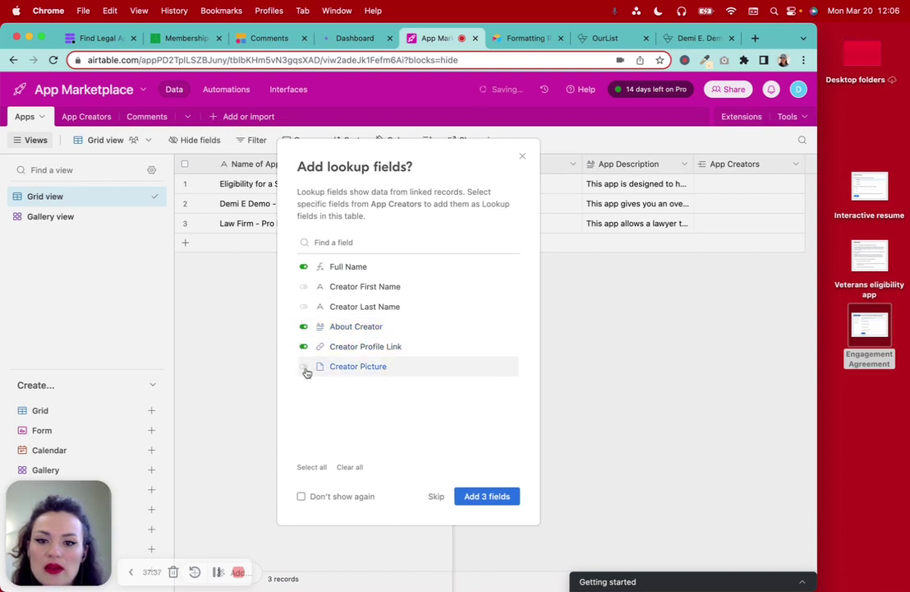
{"action": "left_click", "coordinate": [303, 367]}
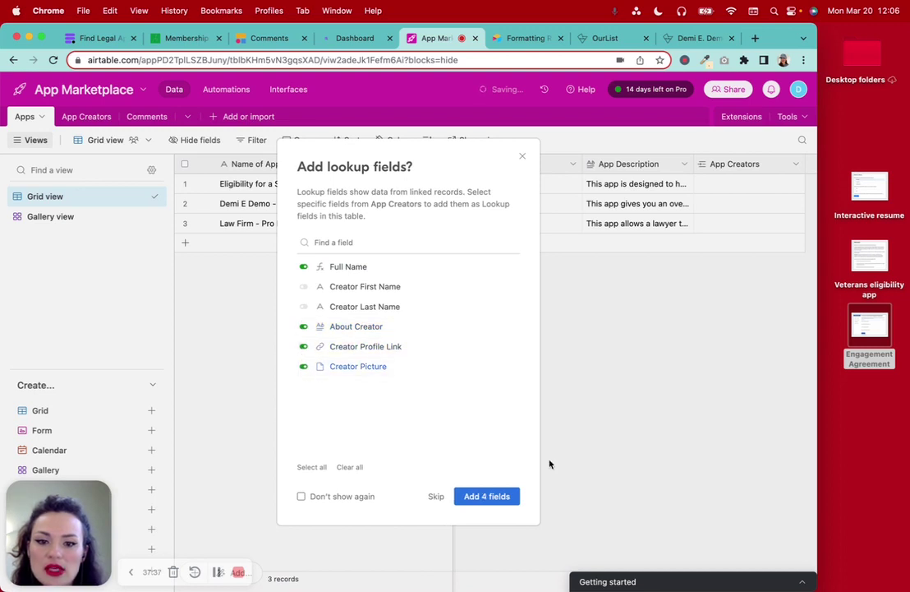
{"action": "left_click", "coordinate": [497, 496]}
{"action": "scroll", "coordinate": [685, 435], "scroll_direction": "left", "scroll_amount": 1}
{"action": "scroll", "coordinate": [613, 235], "scroll_direction": "right", "scroll_amount": 4}
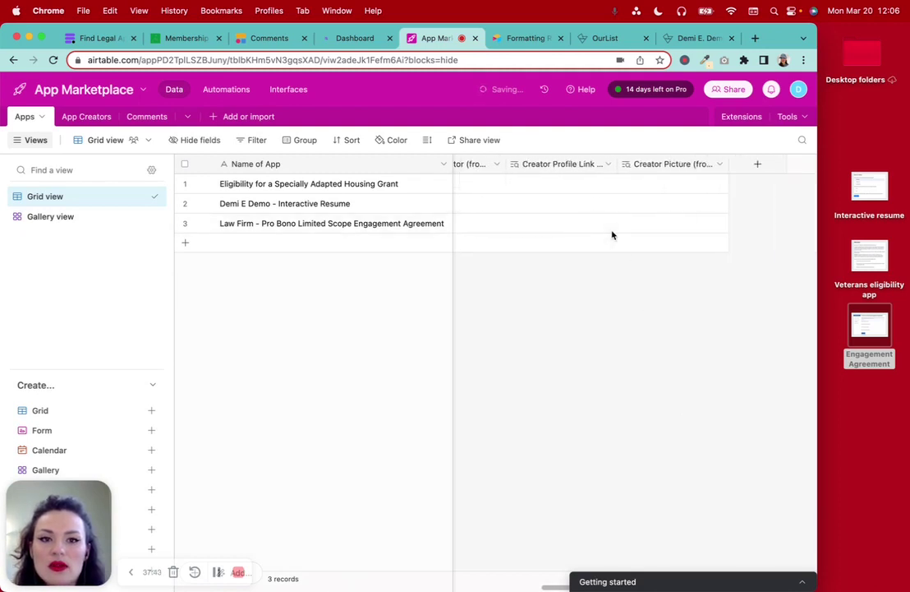
{"action": "scroll", "coordinate": [612, 235], "scroll_direction": "left", "scroll_amount": 5}
{"action": "scroll", "coordinate": [612, 235], "scroll_direction": "right", "scroll_amount": 4}
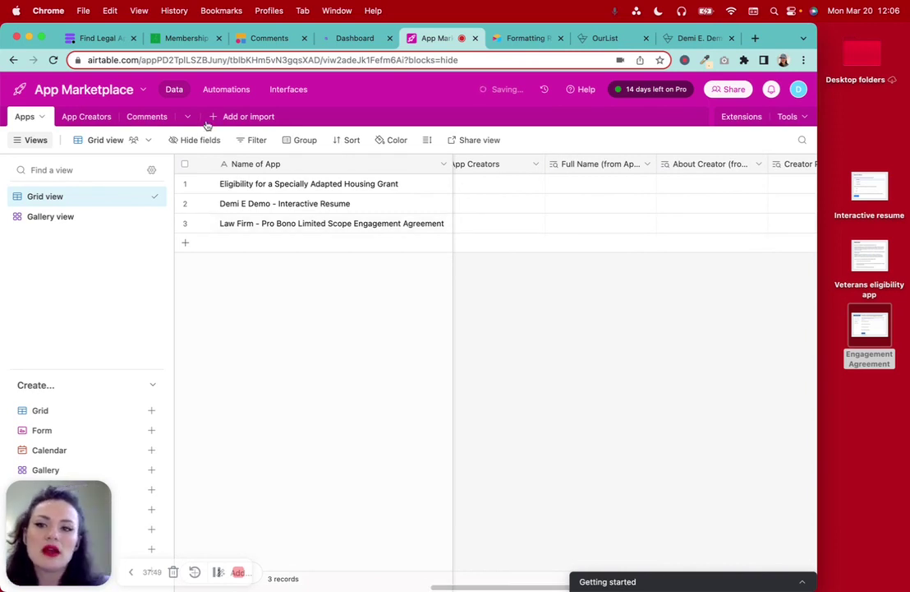
Check the App Creators table, then return to review the Apps grid
{"action": "left_click", "coordinate": [91, 118]}
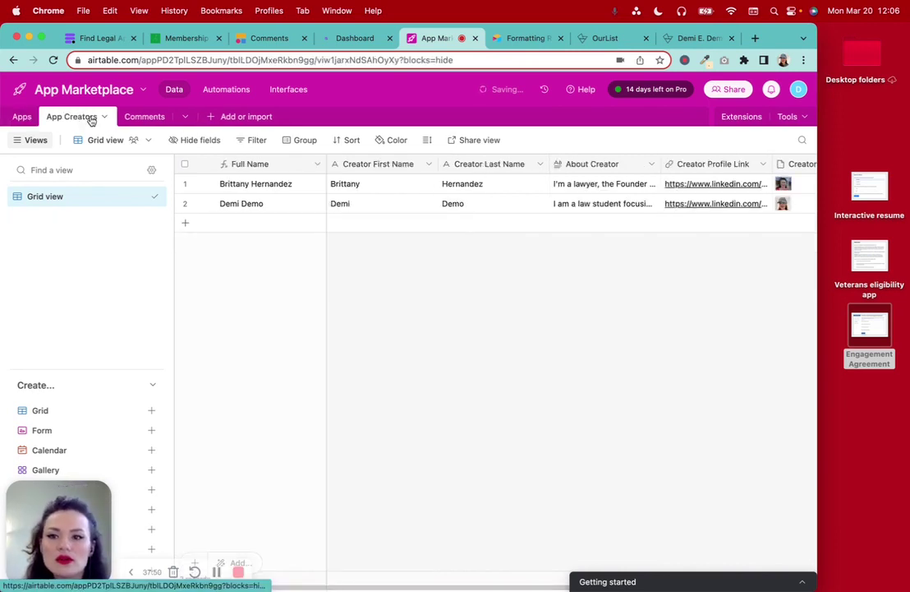
{"action": "left_click", "coordinate": [22, 119]}
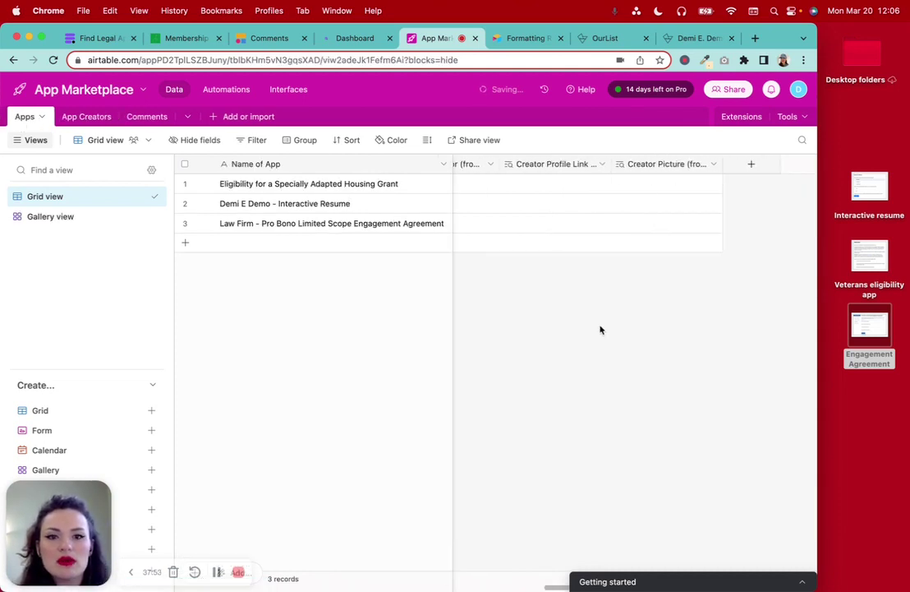
{"action": "scroll", "coordinate": [593, 335], "scroll_direction": "left", "scroll_amount": 5}
{"action": "scroll", "coordinate": [593, 336], "scroll_direction": "right", "scroll_amount": 3}
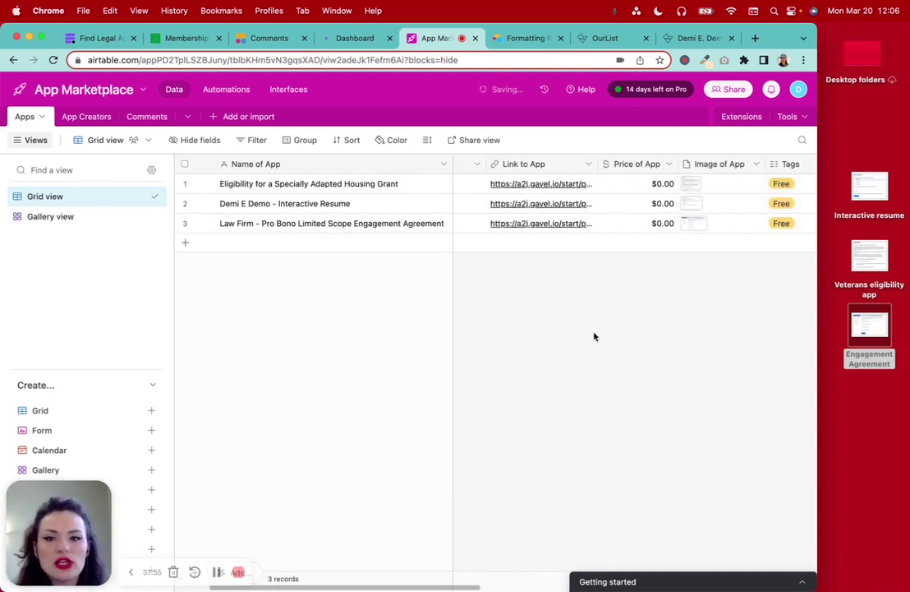
{"action": "scroll", "coordinate": [594, 336], "scroll_direction": "left", "scroll_amount": 3}
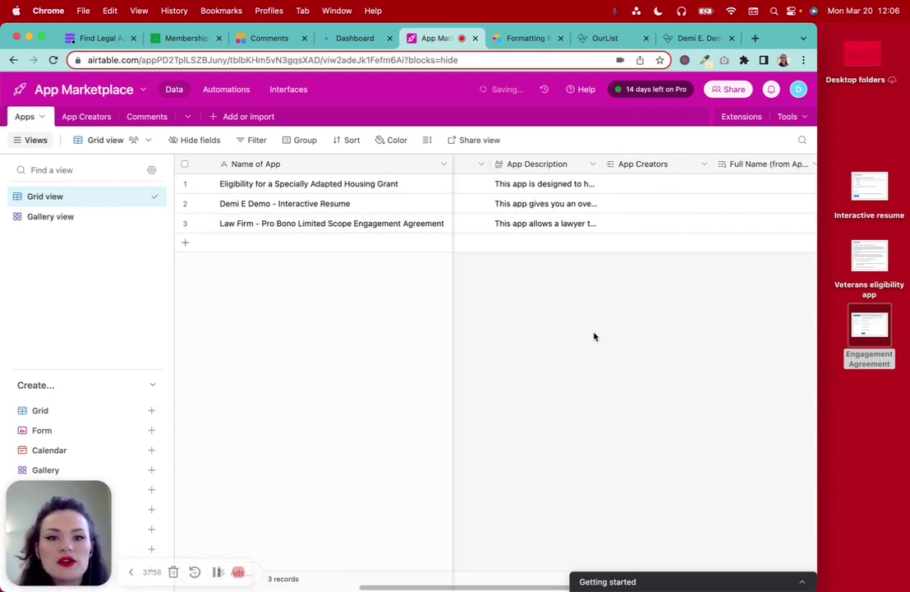
Link both the first and second creators to row 1's App Creators field
{"action": "left_click", "coordinate": [637, 185]}
{"action": "left_click", "coordinate": [602, 185]}
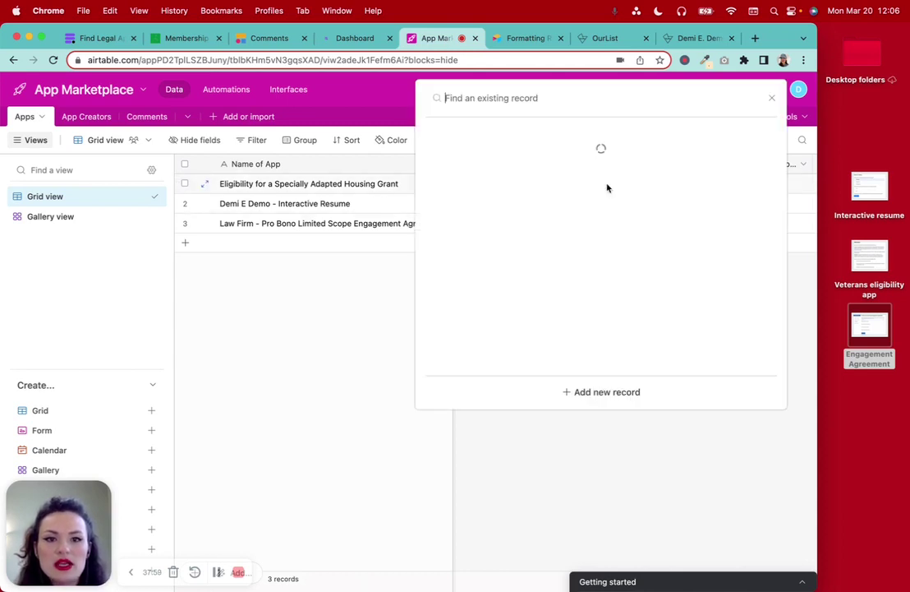
{"action": "left_click", "coordinate": [485, 154]}
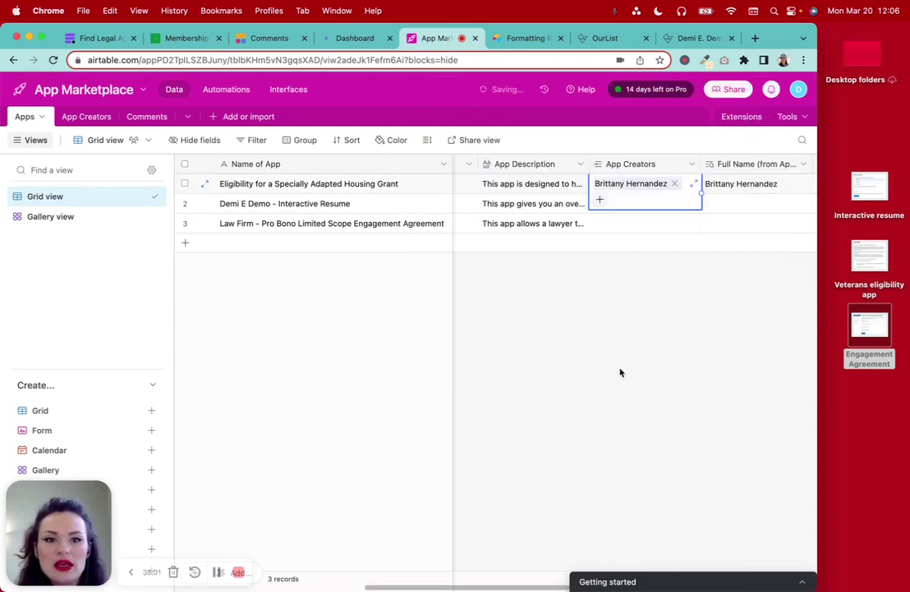
{"action": "scroll", "coordinate": [671, 281], "scroll_direction": "right", "scroll_amount": 5}
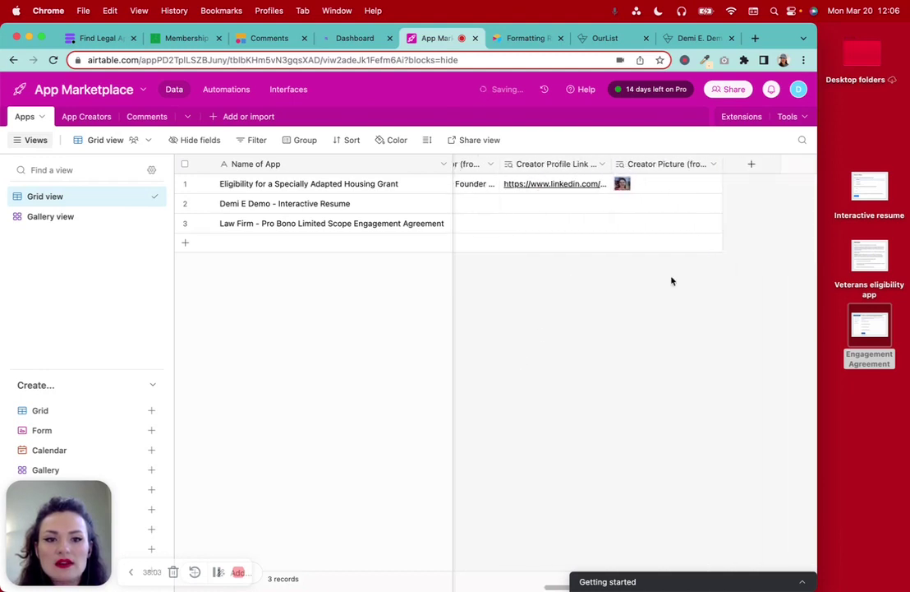
{"action": "scroll", "coordinate": [672, 280], "scroll_direction": "left", "scroll_amount": 10}
{"action": "scroll", "coordinate": [706, 217], "scroll_direction": "right", "scroll_amount": 2}
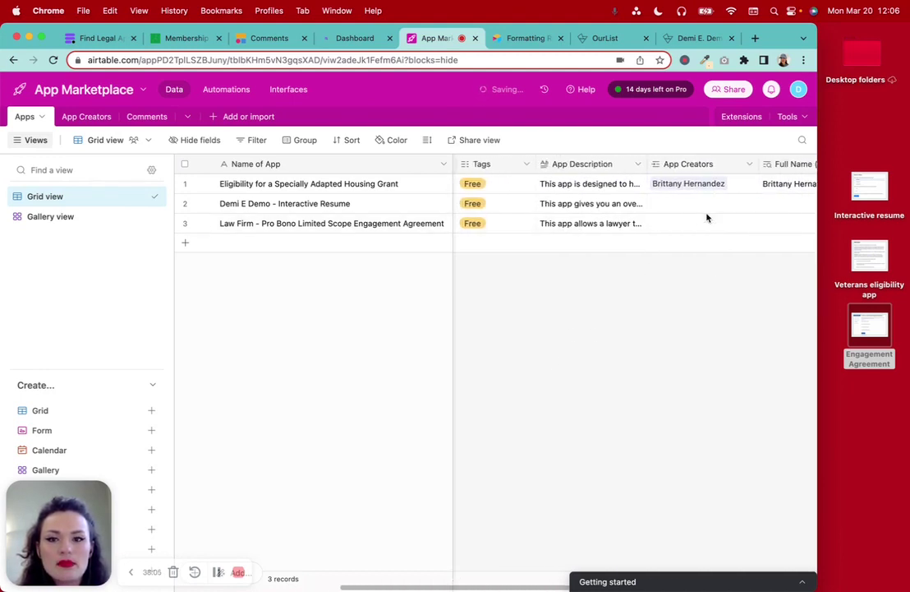
{"action": "left_click", "coordinate": [715, 191]}
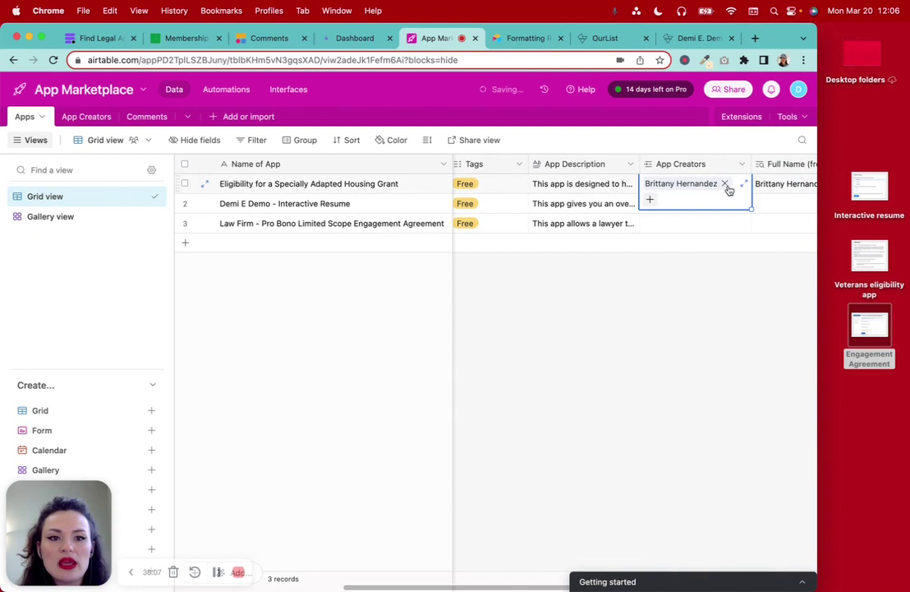
{"action": "left_click", "coordinate": [649, 199]}
{"action": "left_click", "coordinate": [525, 151]}
{"action": "left_click", "coordinate": [673, 299]}
Review row 1's Full Name lookup, then unlink the second creator from row 1
{"action": "scroll", "coordinate": [676, 301], "scroll_direction": "right", "scroll_amount": 5}
{"action": "left_click", "coordinate": [637, 184]}
{"action": "left_click", "coordinate": [659, 184]}
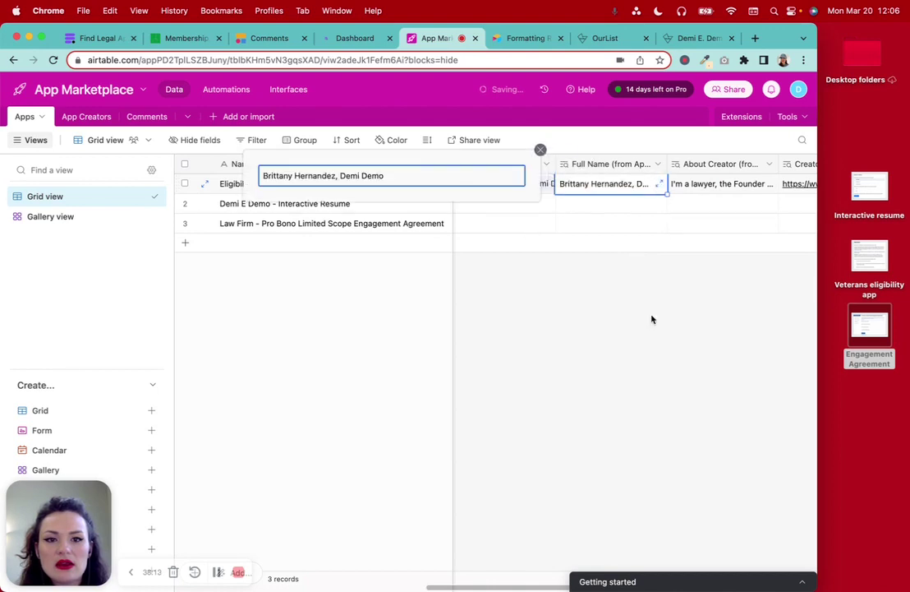
{"action": "left_click", "coordinate": [541, 150]}
{"action": "scroll", "coordinate": [584, 344], "scroll_direction": "left", "scroll_amount": 5}
{"action": "scroll", "coordinate": [584, 344], "scroll_direction": "left", "scroll_amount": 5}
{"action": "scroll", "coordinate": [609, 313], "scroll_direction": "right", "scroll_amount": 6}
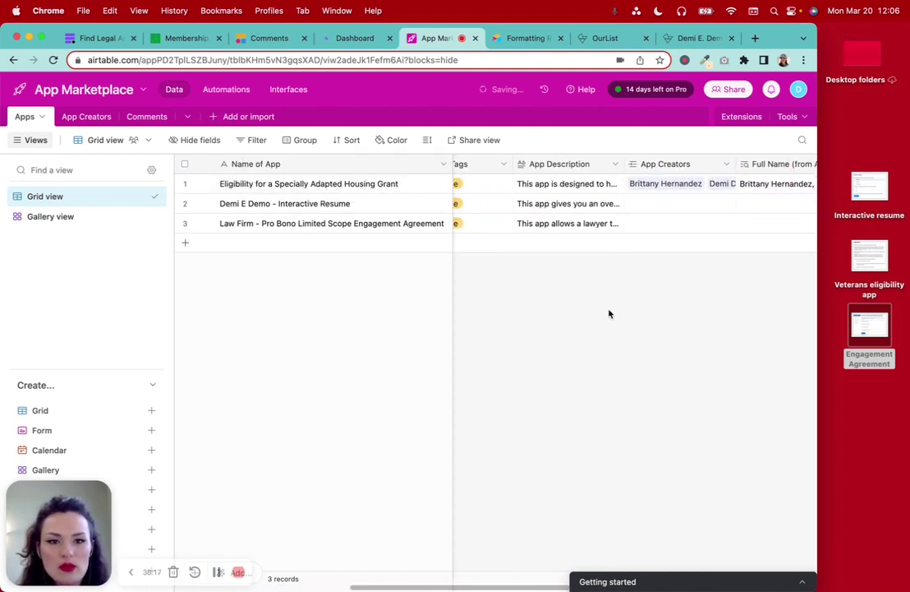
{"action": "left_click", "coordinate": [674, 188]}
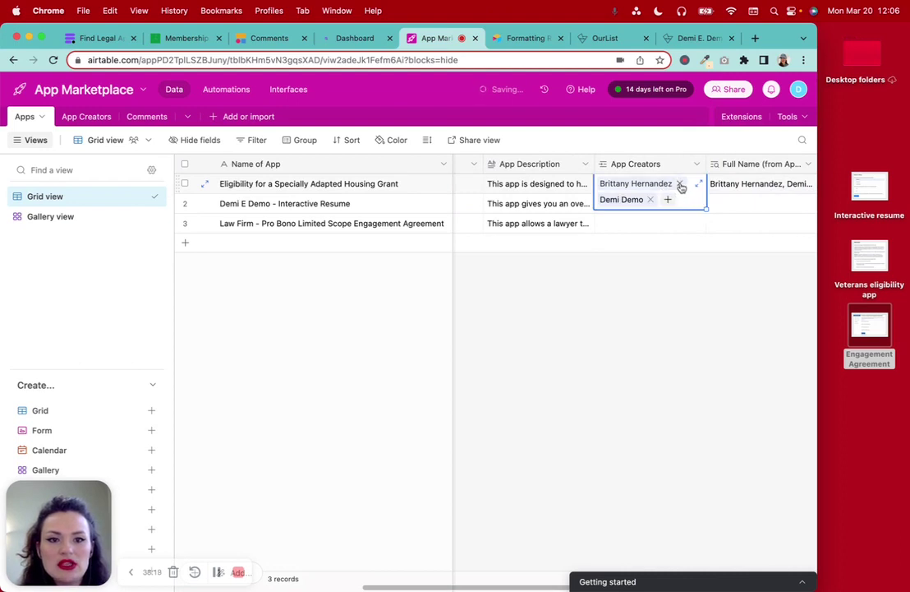
{"action": "left_click", "coordinate": [652, 200]}
{"action": "left_click", "coordinate": [711, 304]}
{"action": "scroll", "coordinate": [723, 304], "scroll_direction": "right", "scroll_amount": 3}
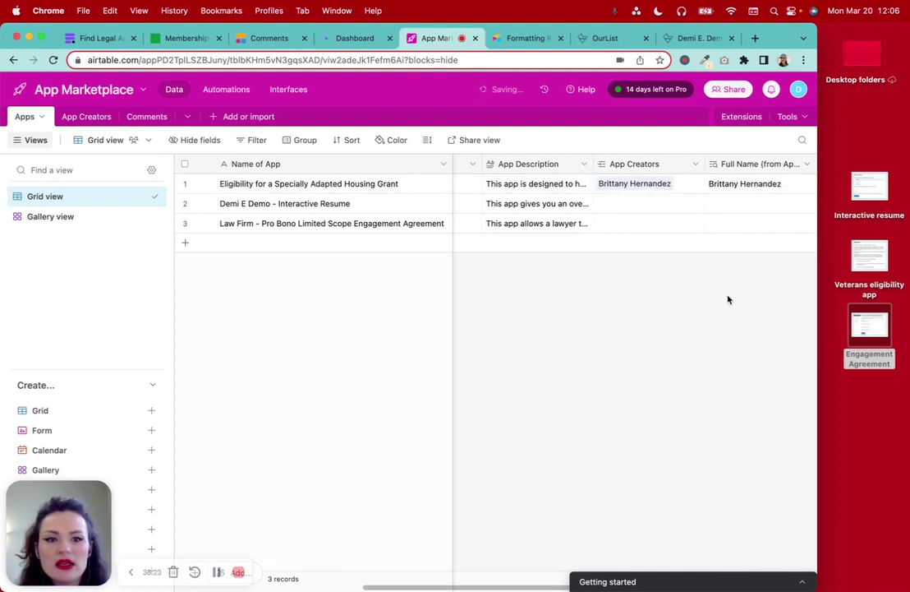
{"action": "scroll", "coordinate": [728, 300], "scroll_direction": "left", "scroll_amount": 3}
Link the first creator to rows 2 and 3 in App Creators
{"action": "left_click", "coordinate": [624, 203]}
{"action": "left_click", "coordinate": [588, 204]}
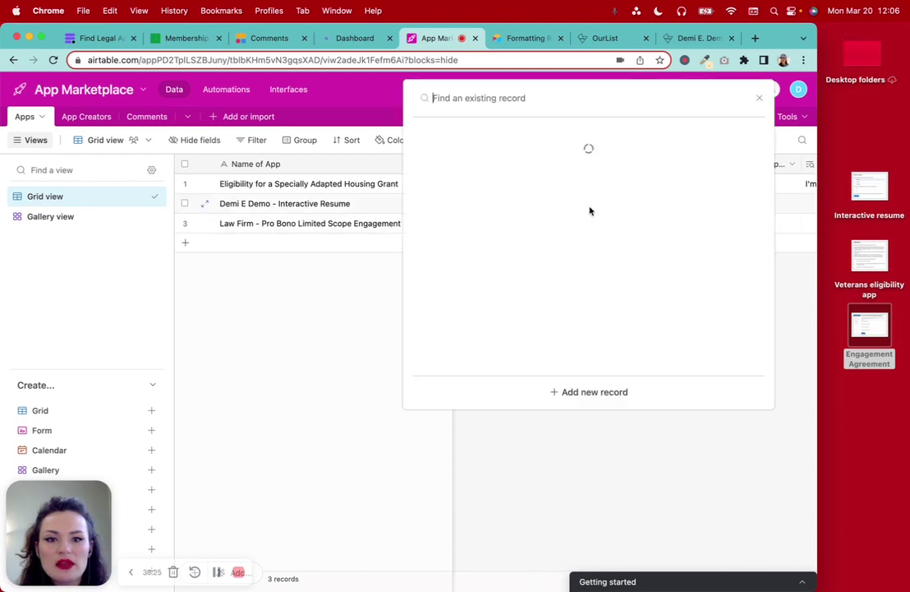
{"action": "left_click", "coordinate": [534, 168]}
{"action": "left_click", "coordinate": [591, 224]}
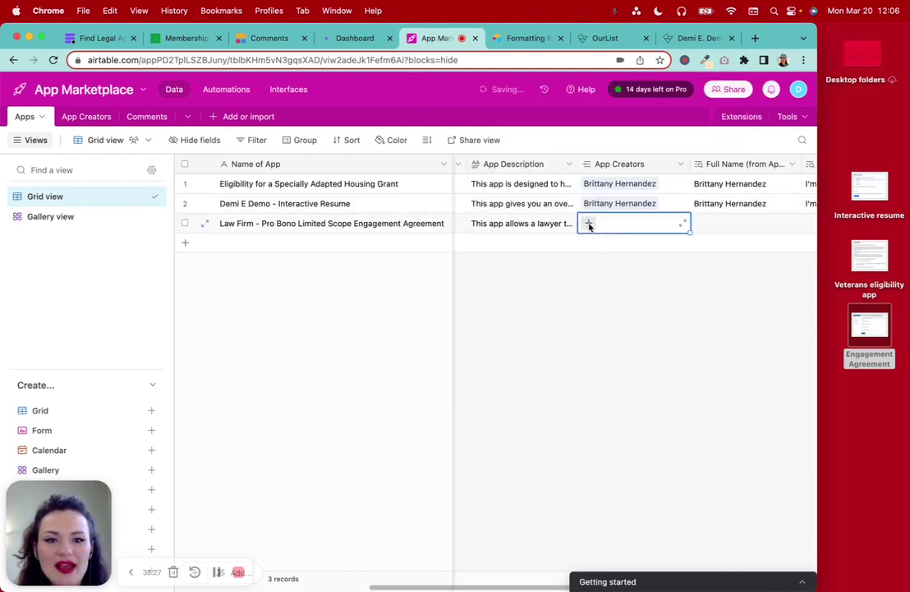
{"action": "left_click", "coordinate": [587, 224]}
{"action": "left_click", "coordinate": [471, 163]}
{"action": "left_click", "coordinate": [562, 337]}
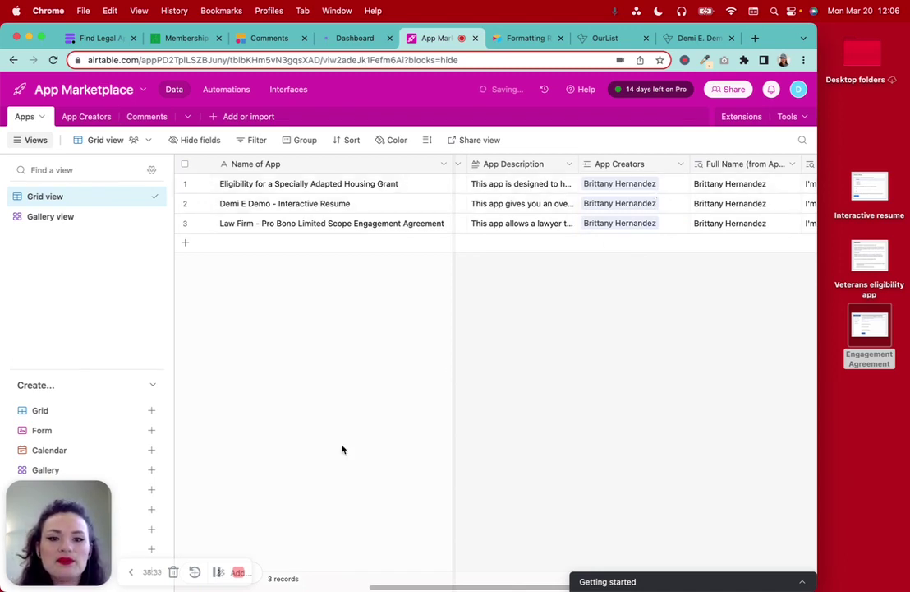
Maximize the browser window and open a new tab for Softr
{"action": "left_click", "coordinate": [217, 572]}
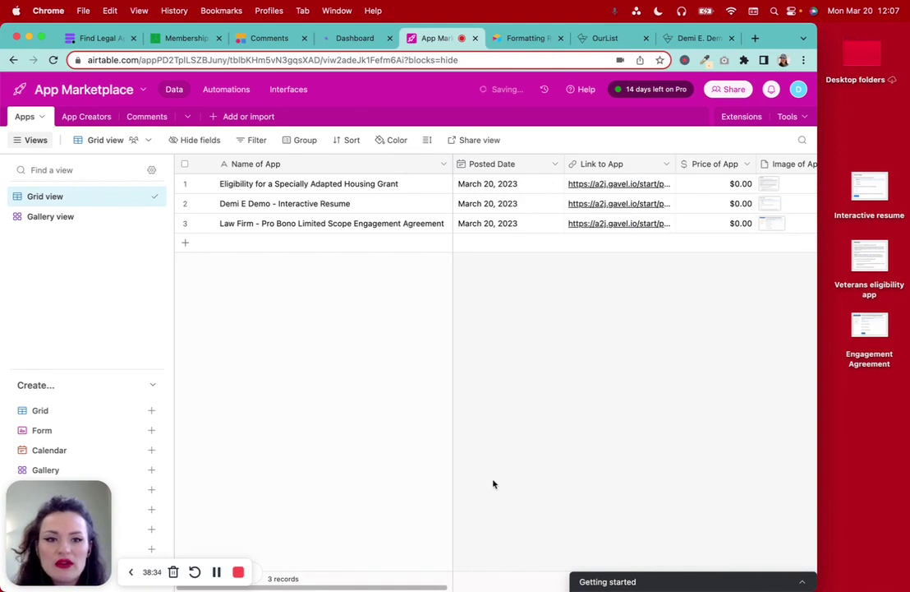
{"action": "scroll", "coordinate": [493, 483], "scroll_direction": "right", "scroll_amount": 15}
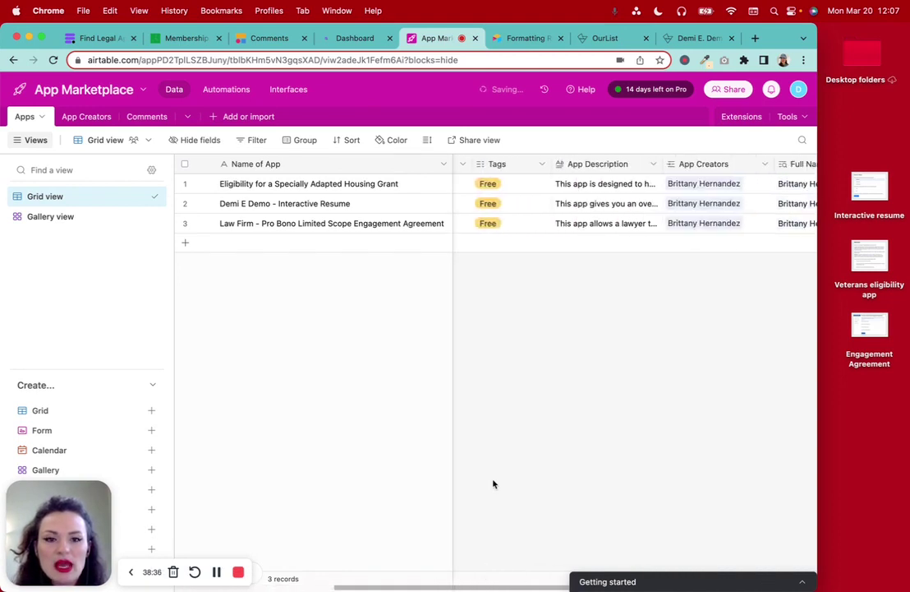
{"action": "scroll", "coordinate": [494, 483], "scroll_direction": "left", "scroll_amount": 15}
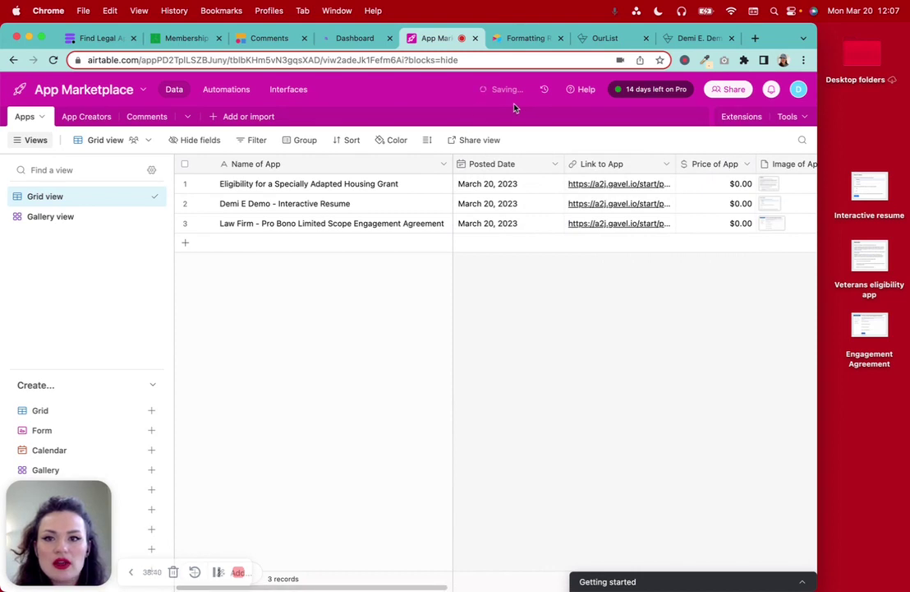
{"action": "double_click", "coordinate": [814, 27]}
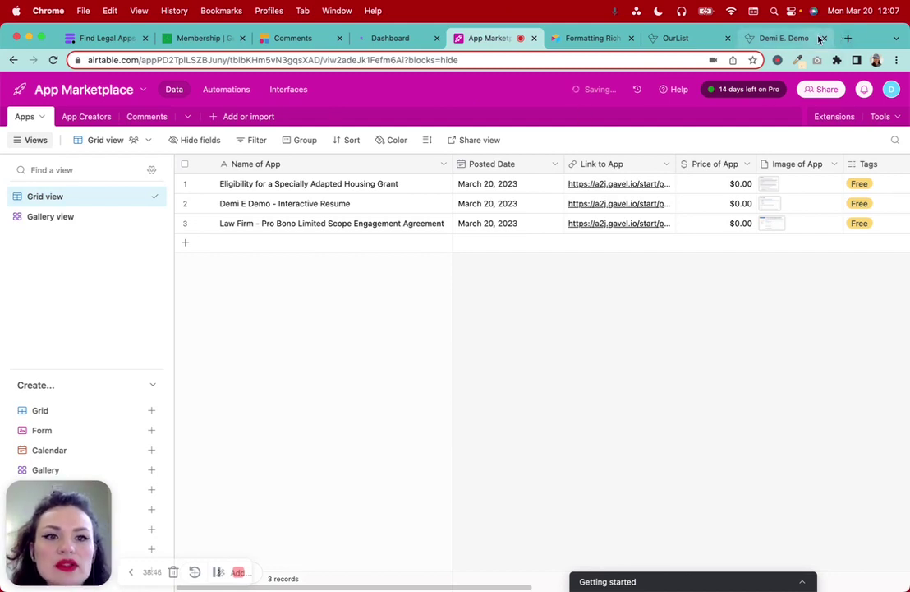
{"action": "left_click", "coordinate": [845, 38]}
From the Softr dashboard, open the Demi E. Demo app and look over its Home page
{"action": "left_click", "coordinate": [251, 80]}
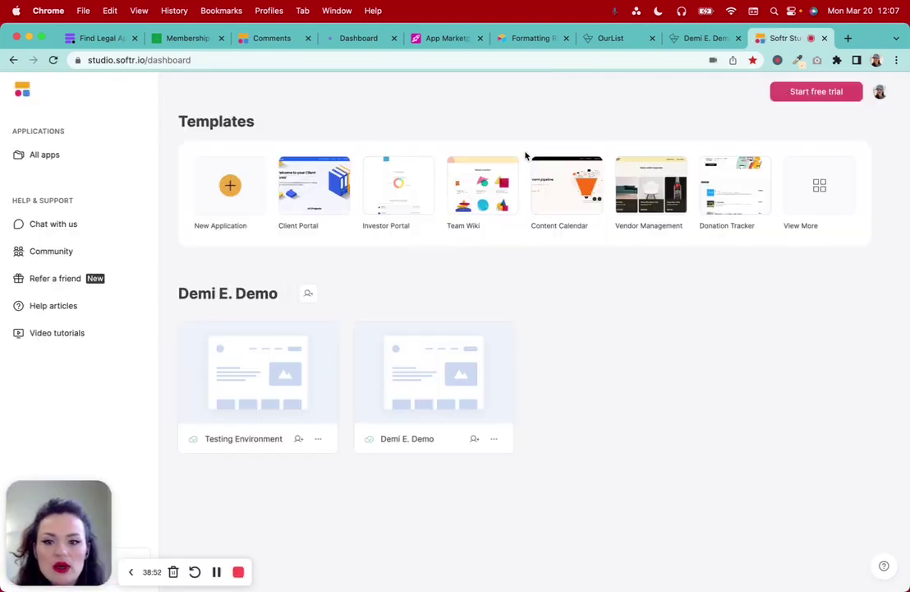
{"action": "left_click", "coordinate": [428, 380]}
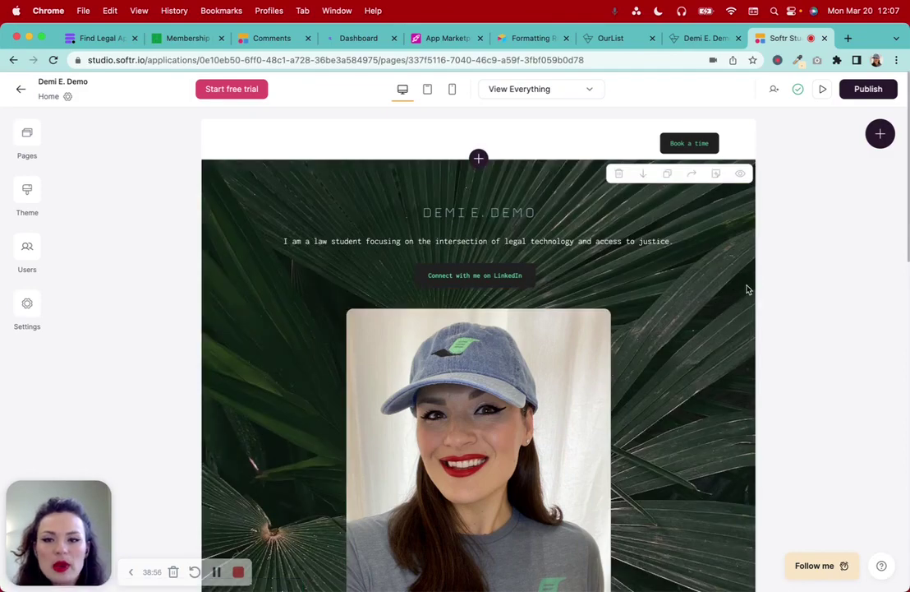
{"action": "scroll", "coordinate": [335, 444], "scroll_direction": "down", "scroll_amount": 15}
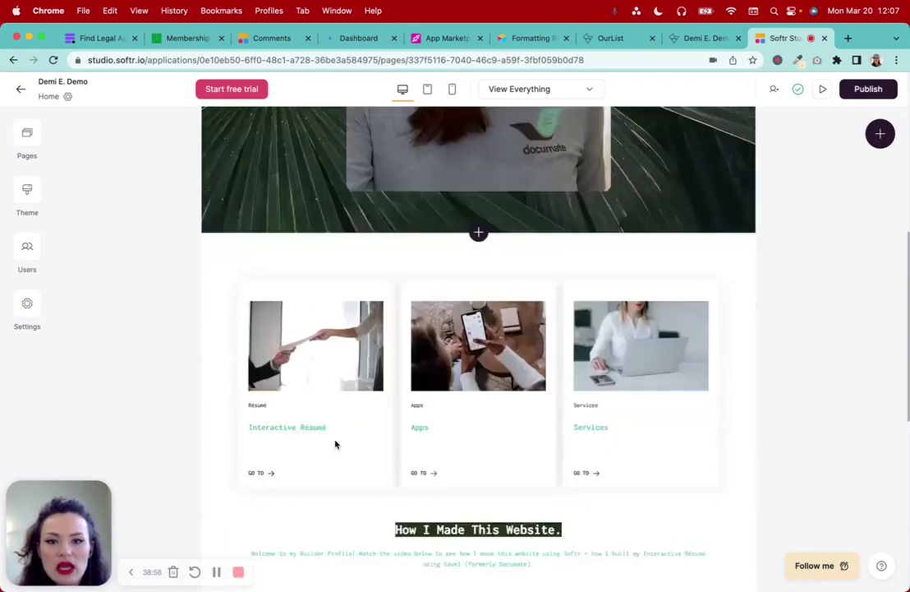
{"action": "scroll", "coordinate": [334, 444], "scroll_direction": "up", "scroll_amount": 15}
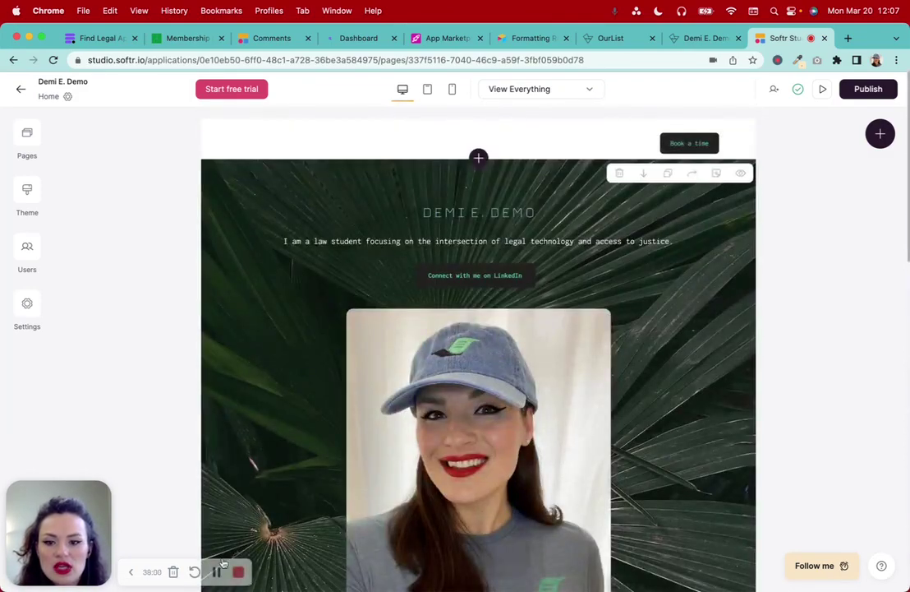
{"action": "left_click", "coordinate": [31, 134]}
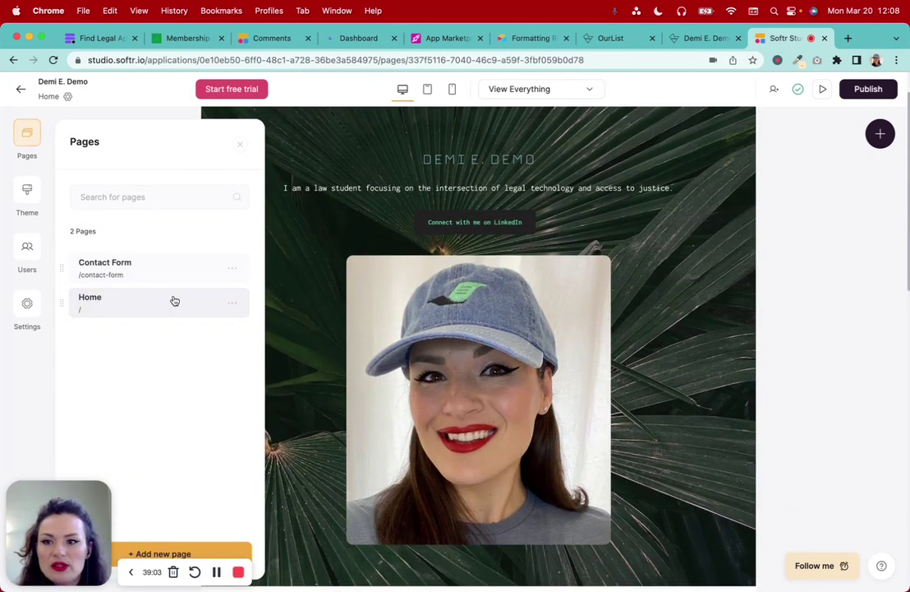
Add a new page named 'App Marketplace' at /app-marketplace and save it
{"action": "left_click", "coordinate": [28, 152]}
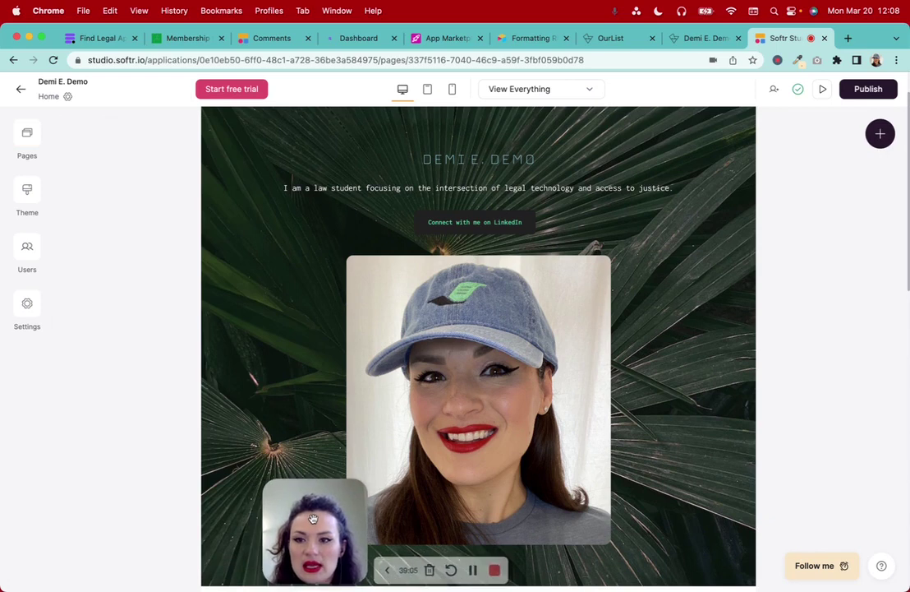
{"action": "left_click", "coordinate": [28, 153]}
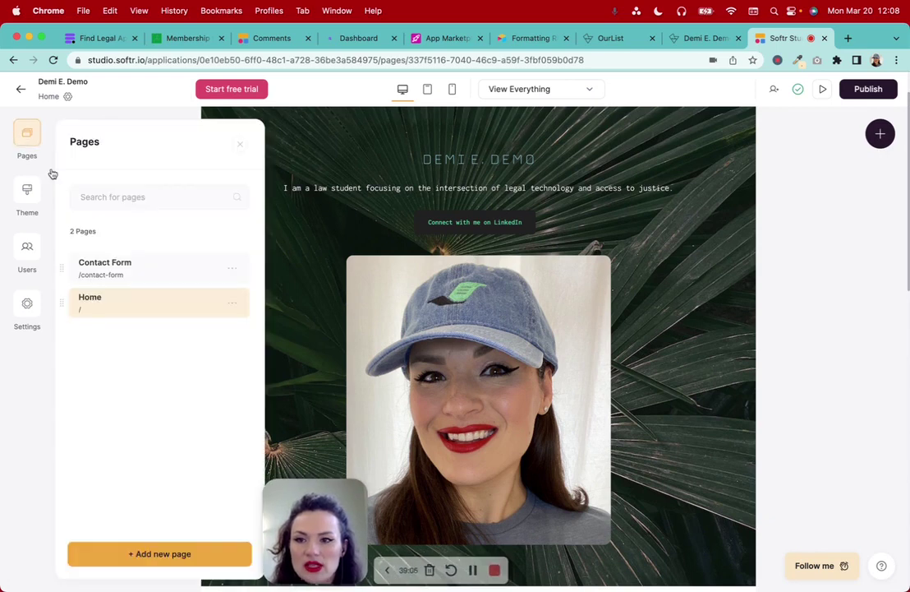
{"action": "left_click", "coordinate": [143, 562]}
{"action": "left_click", "coordinate": [112, 213]}
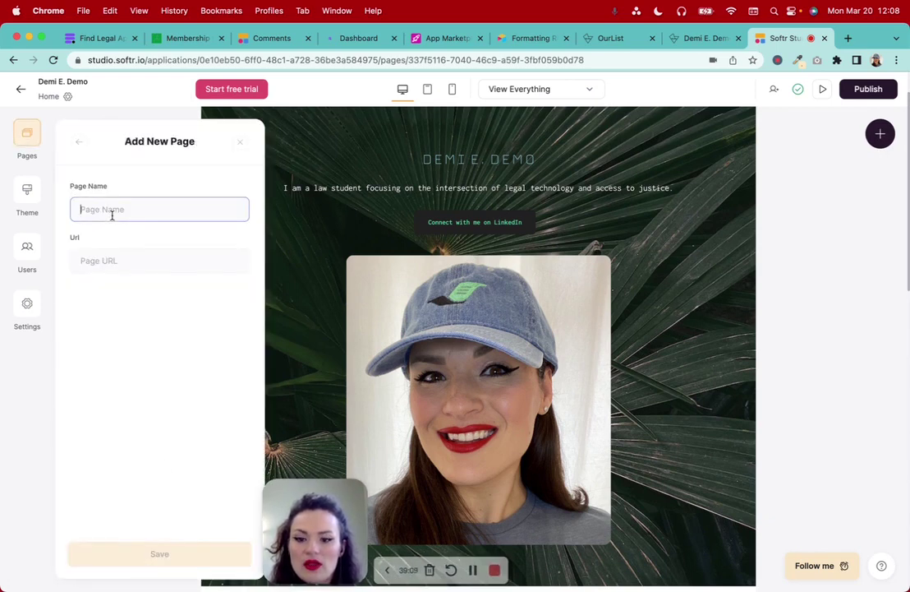
{"action": "type", "text": "App List"}
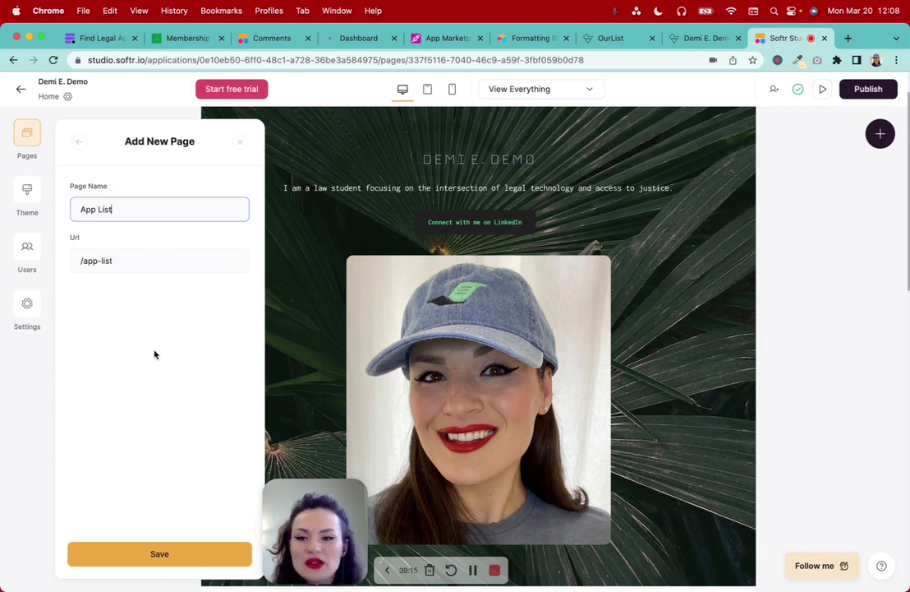
{"action": "key", "text": "BackSpace"}
{"action": "key", "text": "BackSpace"}
{"action": "key", "text": "BackSpace"}
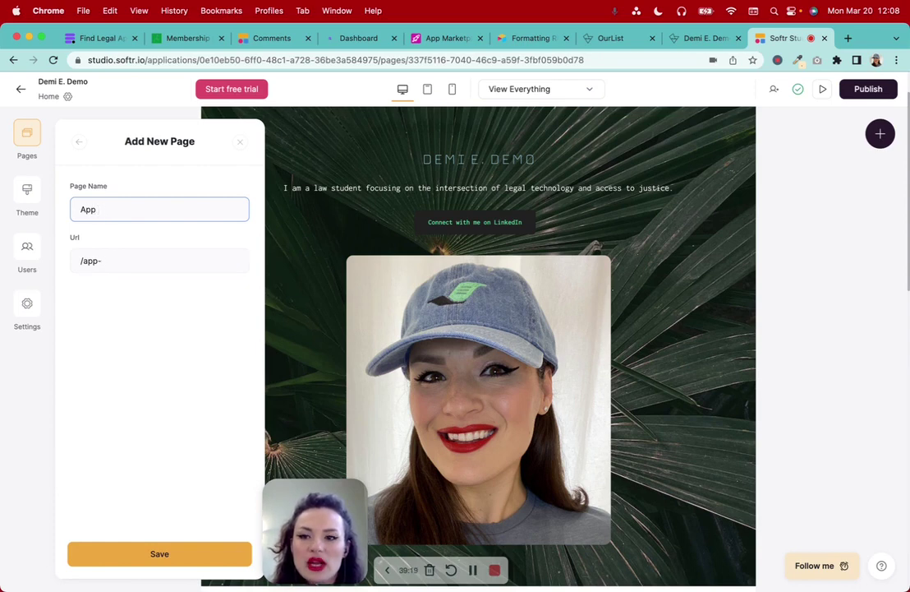
{"action": "type", "text": "Marketplace"}
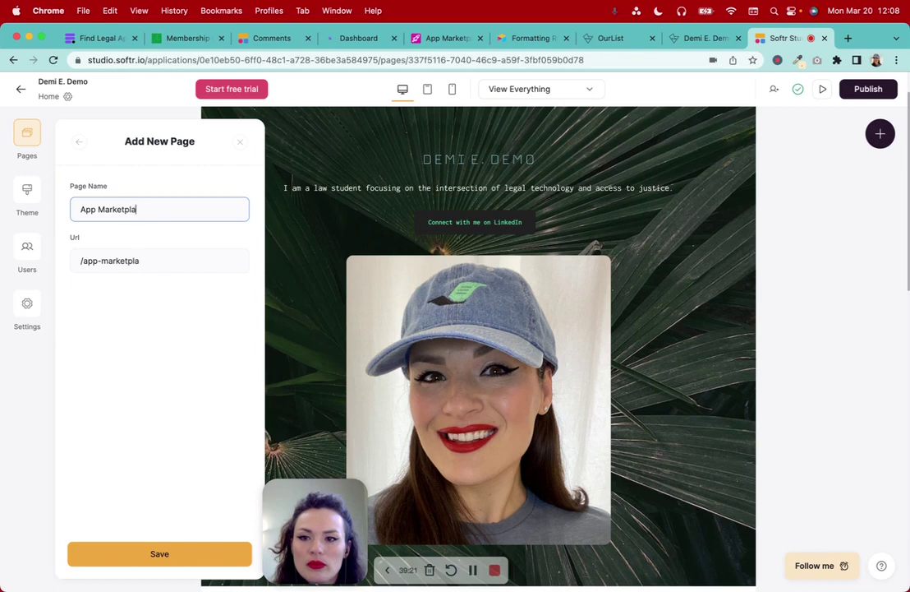
{"action": "left_click", "coordinate": [164, 555]}
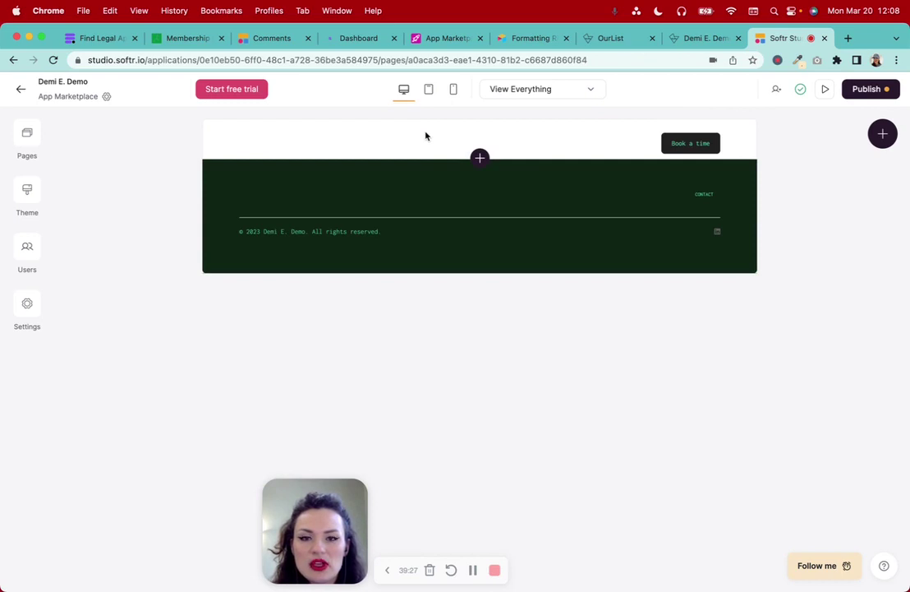
Open the block library on the App Marketplace page and browse static and dynamic blocks
{"action": "left_click", "coordinate": [481, 159]}
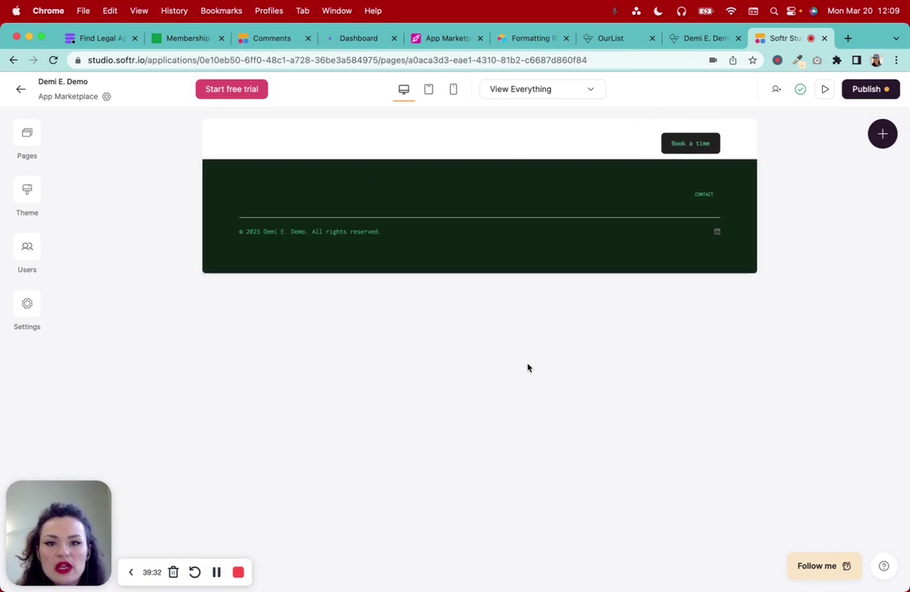
{"action": "left_click", "coordinate": [479, 161]}
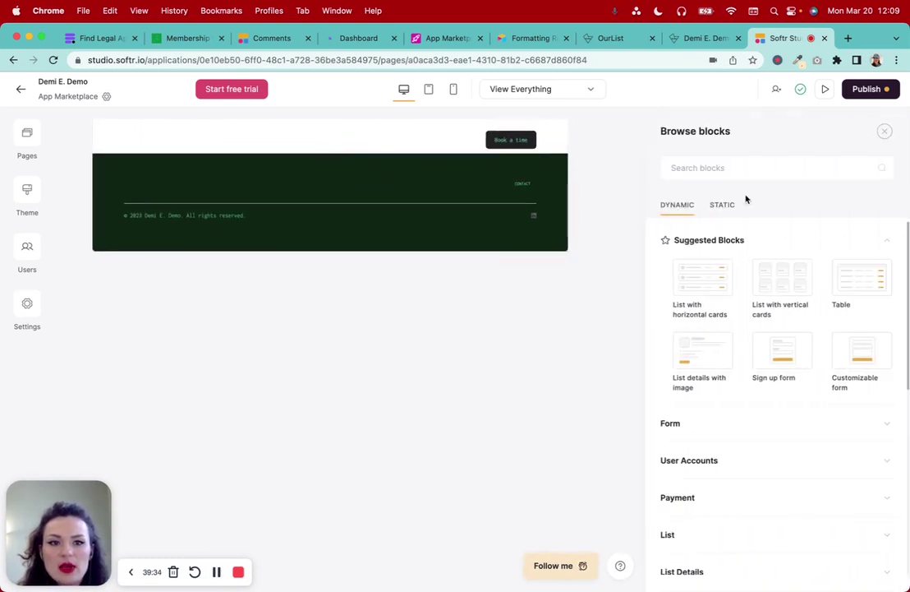
{"action": "left_click", "coordinate": [724, 204]}
{"action": "left_click", "coordinate": [679, 208]}
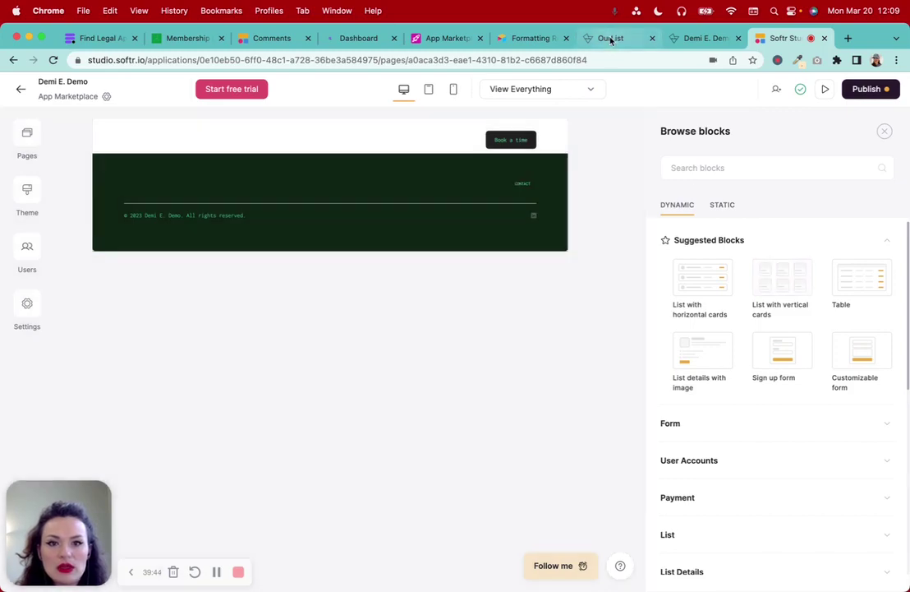
Study the OurList example's searchable card listing, then return to Softr Studio
{"action": "left_click", "coordinate": [610, 37]}
{"action": "scroll", "coordinate": [210, 188], "scroll_direction": "up", "scroll_amount": 5}
{"action": "left_click", "coordinate": [13, 61]}
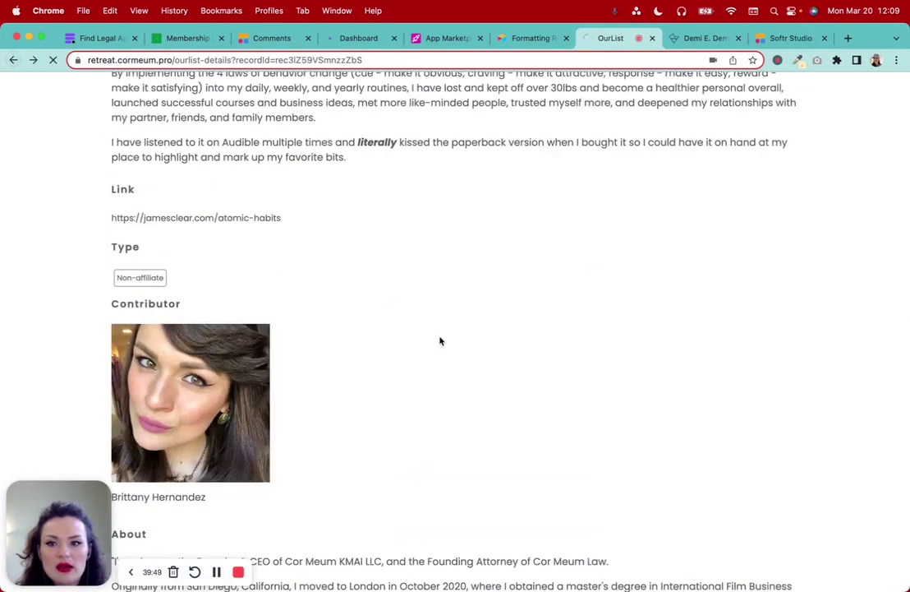
{"action": "scroll", "coordinate": [441, 341], "scroll_direction": "up", "scroll_amount": 2}
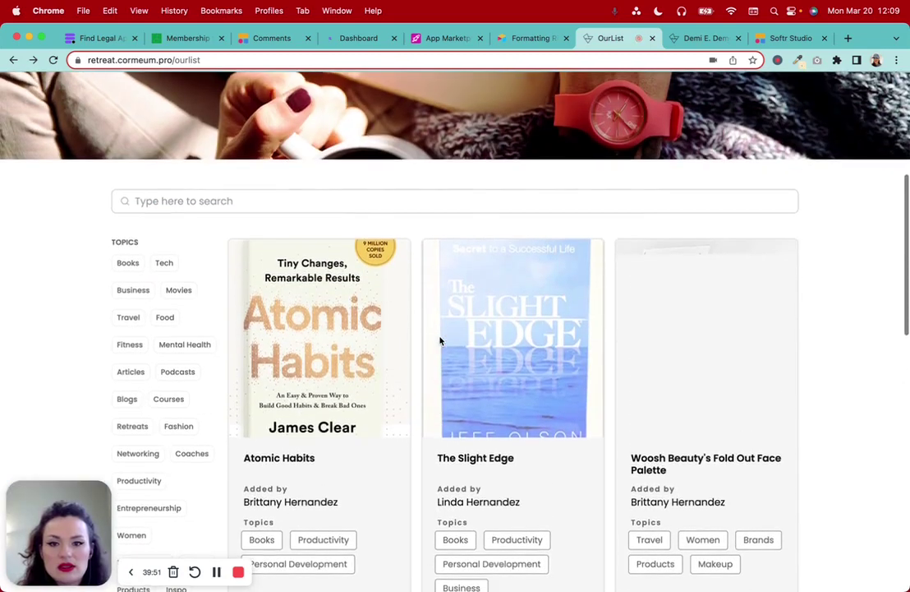
{"action": "left_click", "coordinate": [784, 40]}
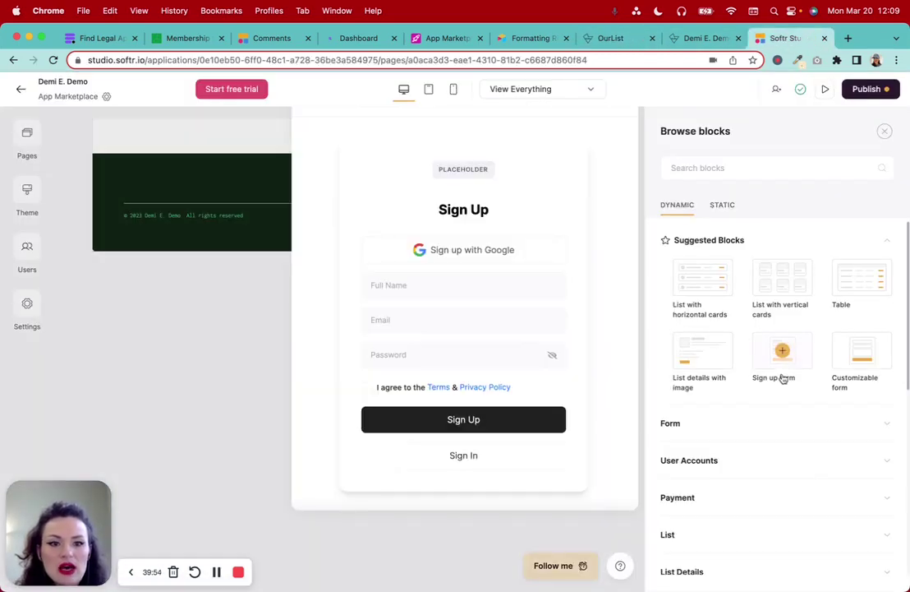
Expand the List category among the Dynamic blocks
{"action": "mouse_move", "coordinate": [687, 365]}
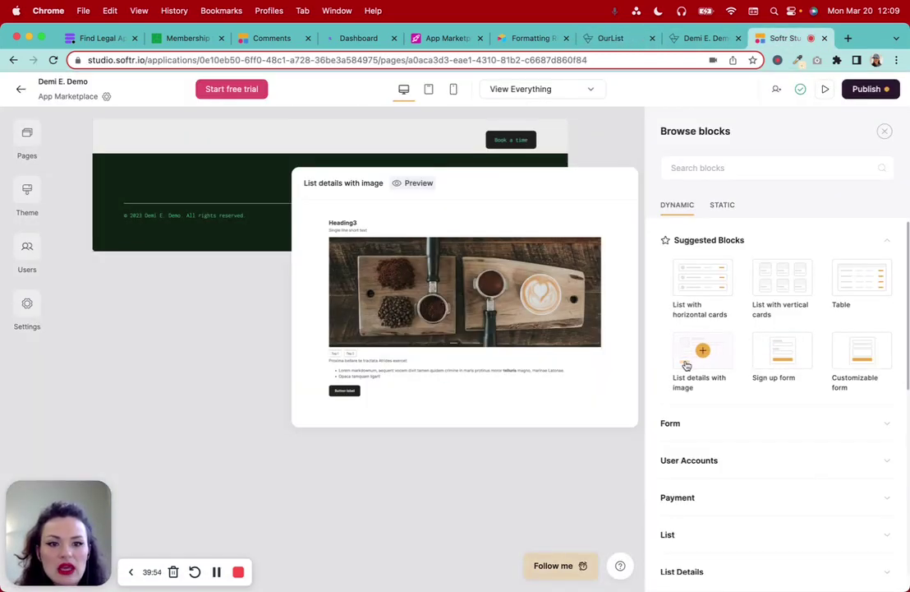
{"action": "mouse_move", "coordinate": [695, 288]}
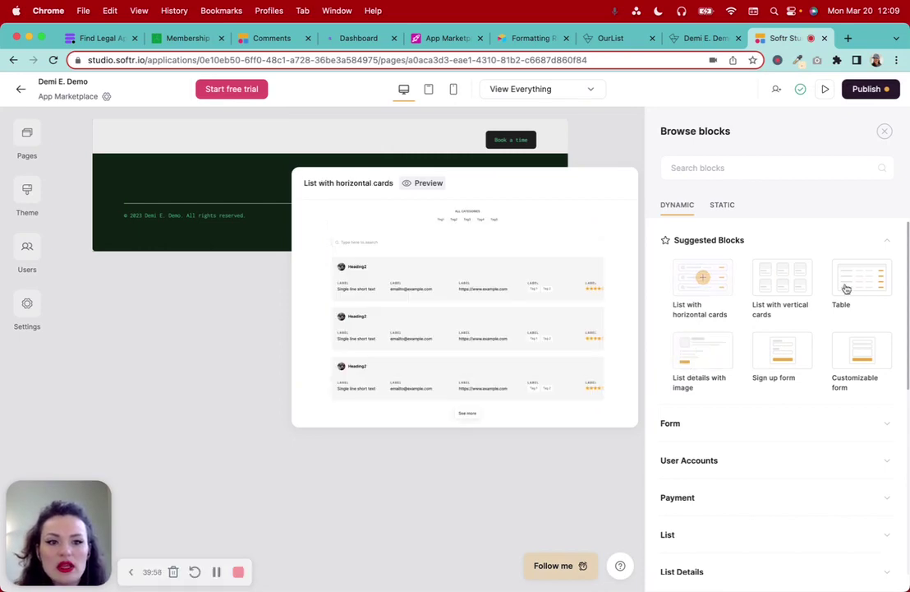
{"action": "mouse_move", "coordinate": [786, 336]}
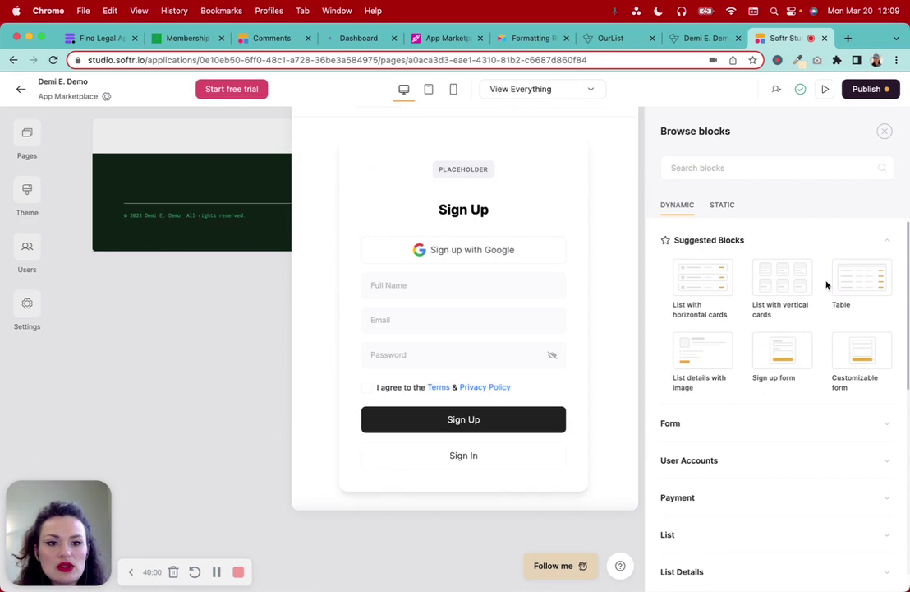
{"action": "scroll", "coordinate": [788, 362], "scroll_direction": "down", "scroll_amount": 6}
{"action": "left_click", "coordinate": [680, 278]}
{"action": "scroll", "coordinate": [833, 390], "scroll_direction": "down", "scroll_amount": 2}
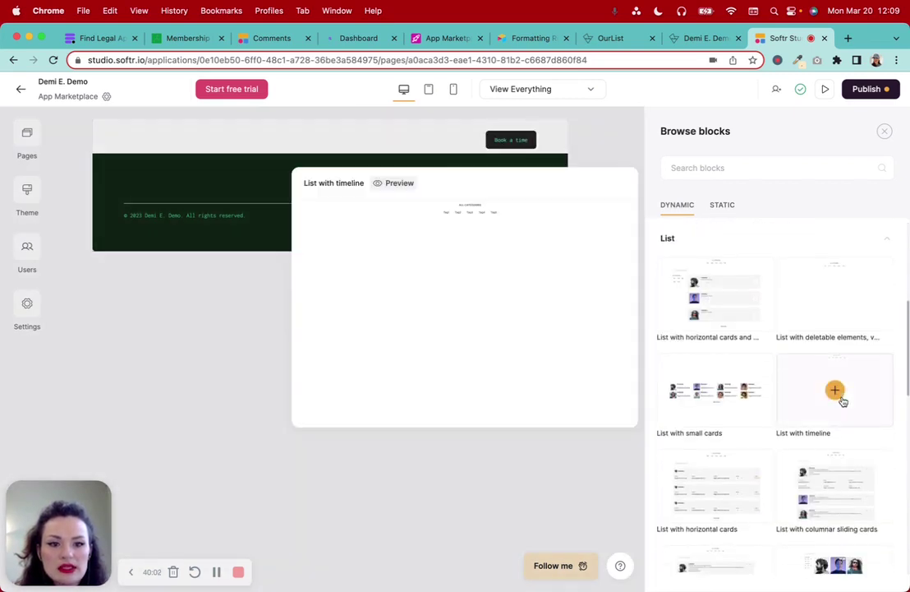
Preview the list block designs and add 'List with vertical cards and tag' to the page
{"action": "mouse_move", "coordinate": [685, 252]}
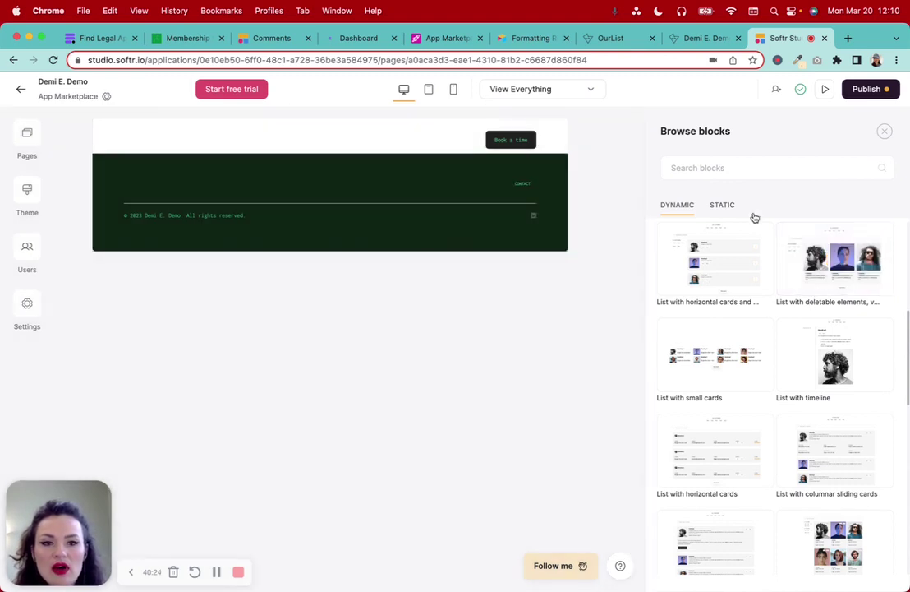
{"action": "mouse_move", "coordinate": [852, 251]}
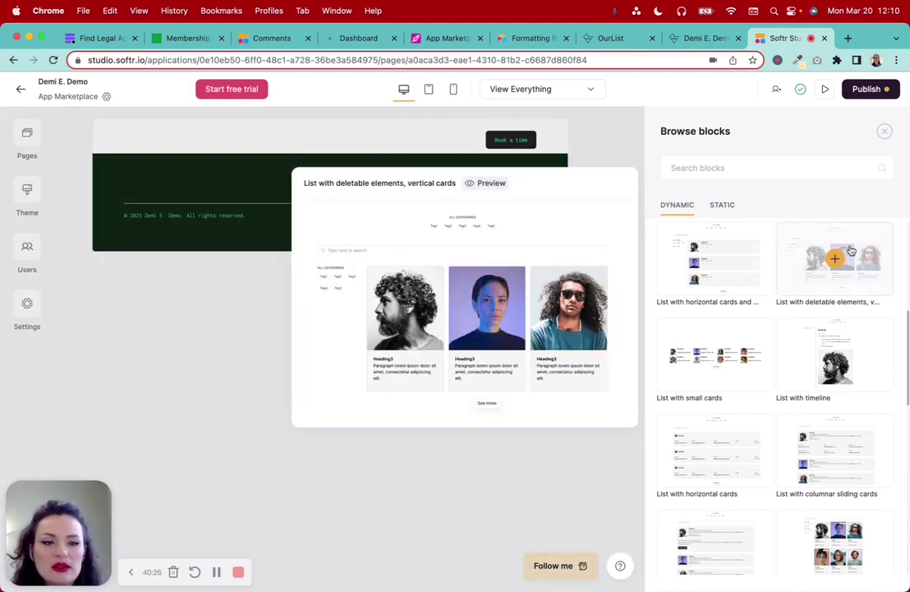
{"action": "mouse_move", "coordinate": [733, 345]}
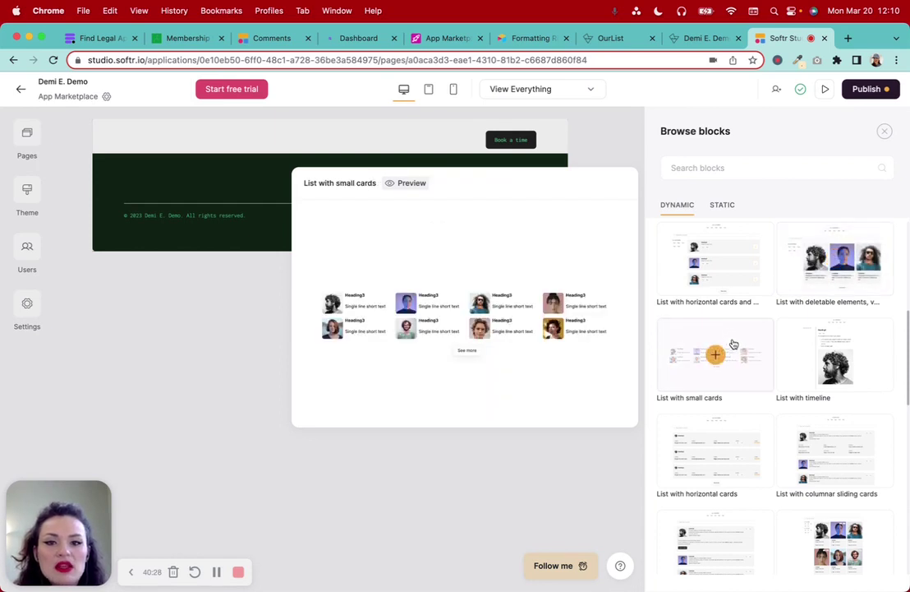
{"action": "mouse_move", "coordinate": [841, 362]}
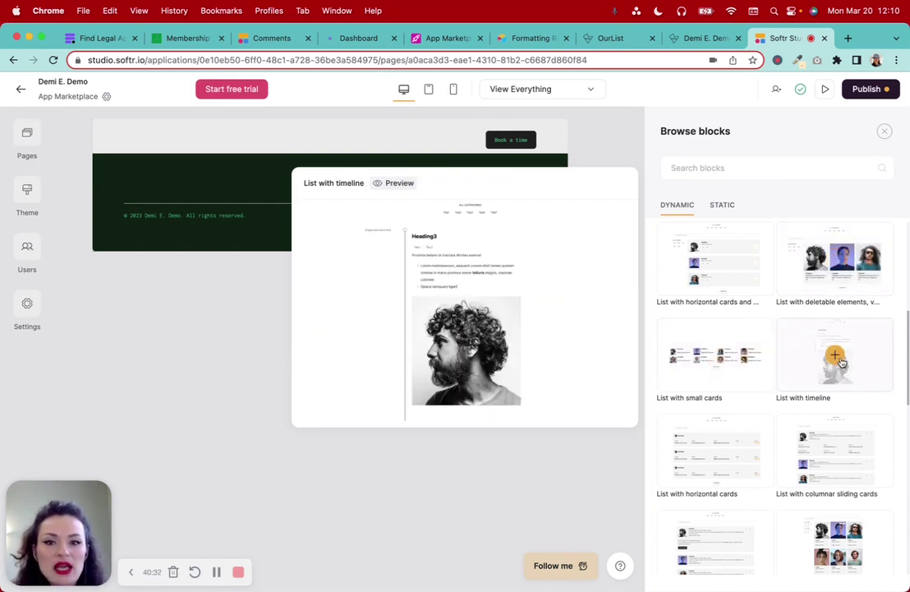
{"action": "scroll", "coordinate": [841, 361], "scroll_direction": "down", "scroll_amount": 2}
{"action": "mouse_move", "coordinate": [714, 359]}
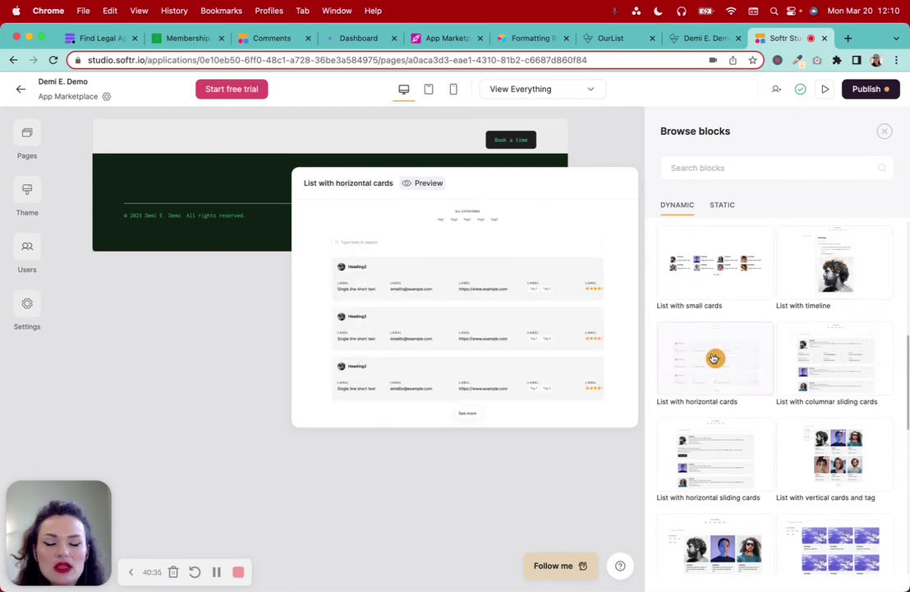
{"action": "scroll", "coordinate": [836, 362], "scroll_direction": "down", "scroll_amount": 1}
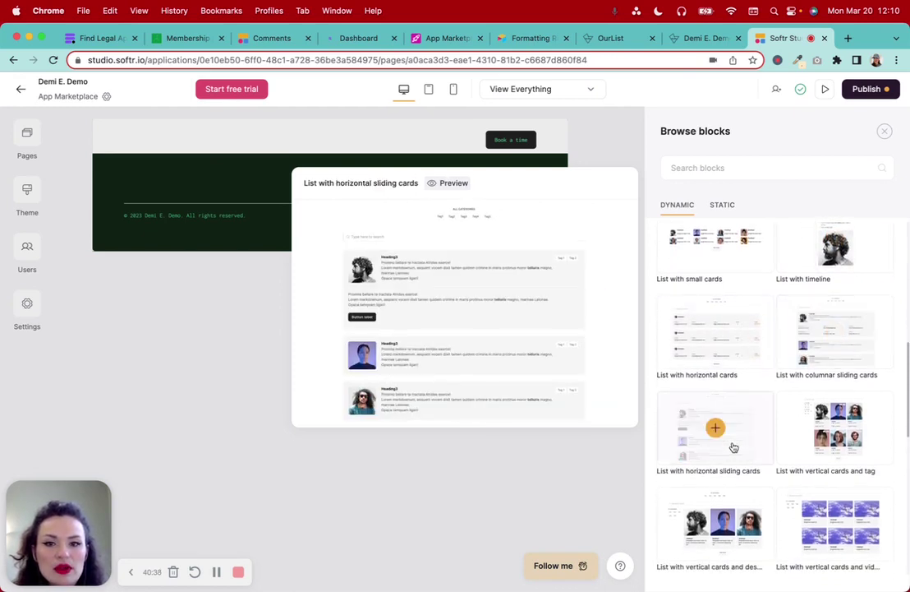
{"action": "mouse_move", "coordinate": [888, 452]}
{"action": "scroll", "coordinate": [888, 452], "scroll_direction": "down", "scroll_amount": 1}
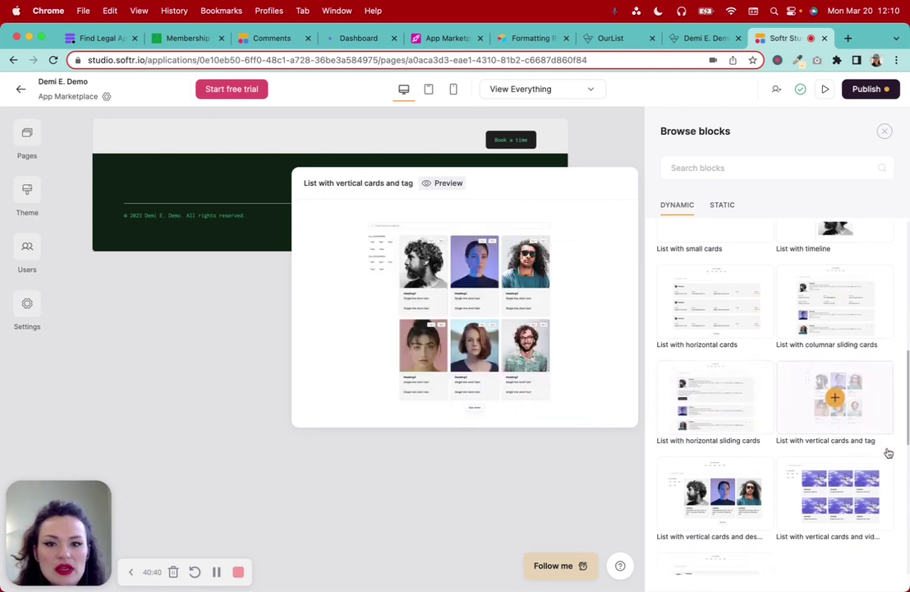
{"action": "mouse_move", "coordinate": [731, 490]}
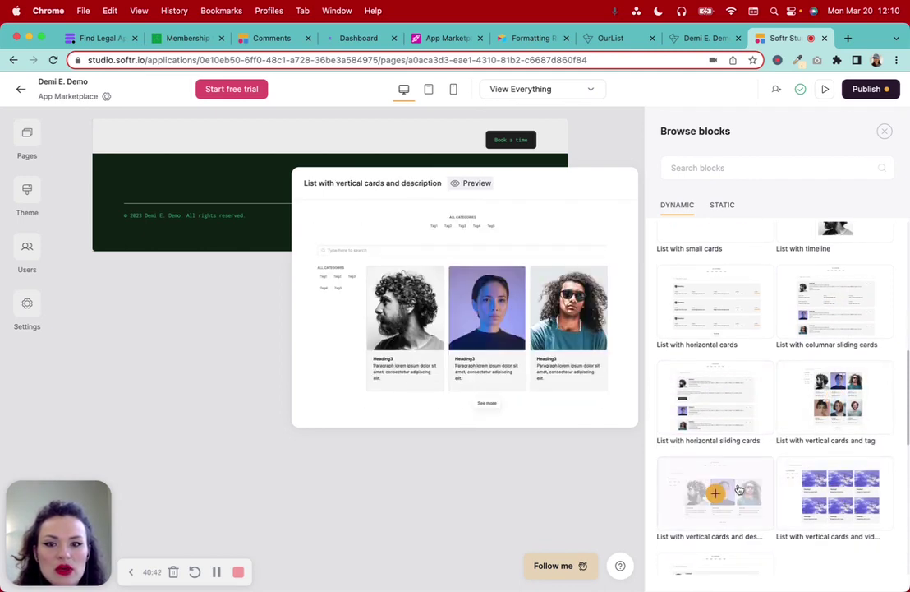
{"action": "mouse_move", "coordinate": [863, 475]}
{"action": "scroll", "coordinate": [863, 475], "scroll_direction": "down", "scroll_amount": 2}
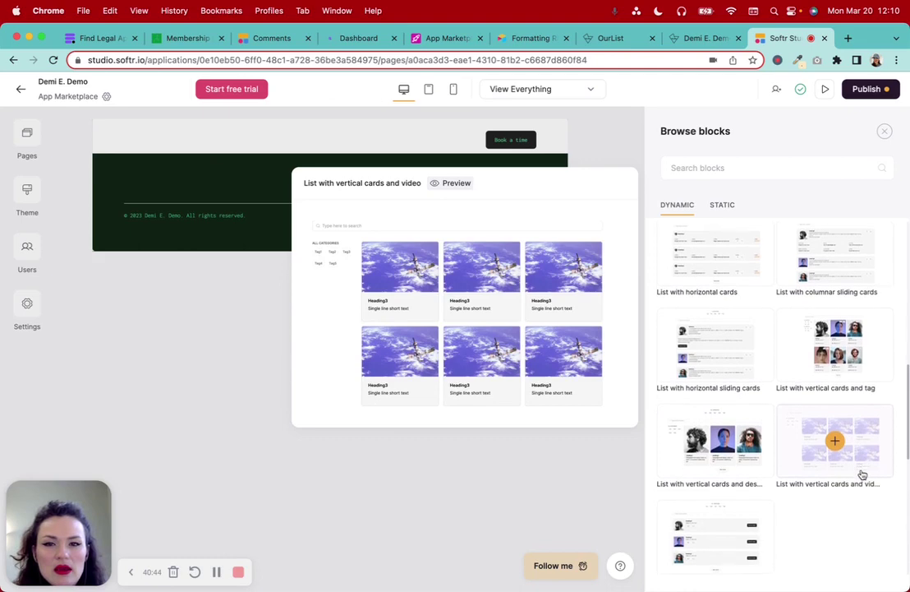
{"action": "scroll", "coordinate": [862, 475], "scroll_direction": "down", "scroll_amount": 2}
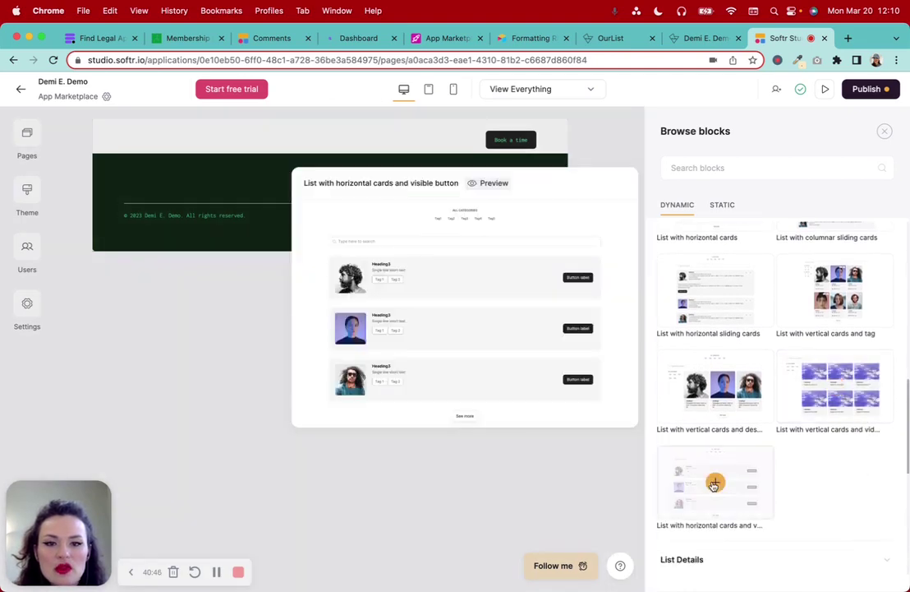
{"action": "mouse_move", "coordinate": [719, 394]}
{"action": "scroll", "coordinate": [779, 373], "scroll_direction": "up", "scroll_amount": 2}
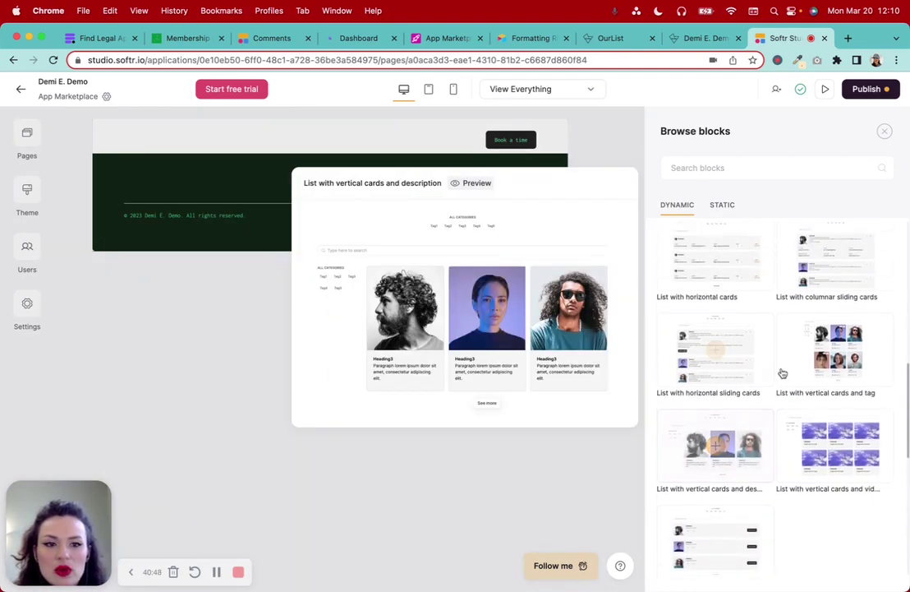
{"action": "mouse_move", "coordinate": [804, 371]}
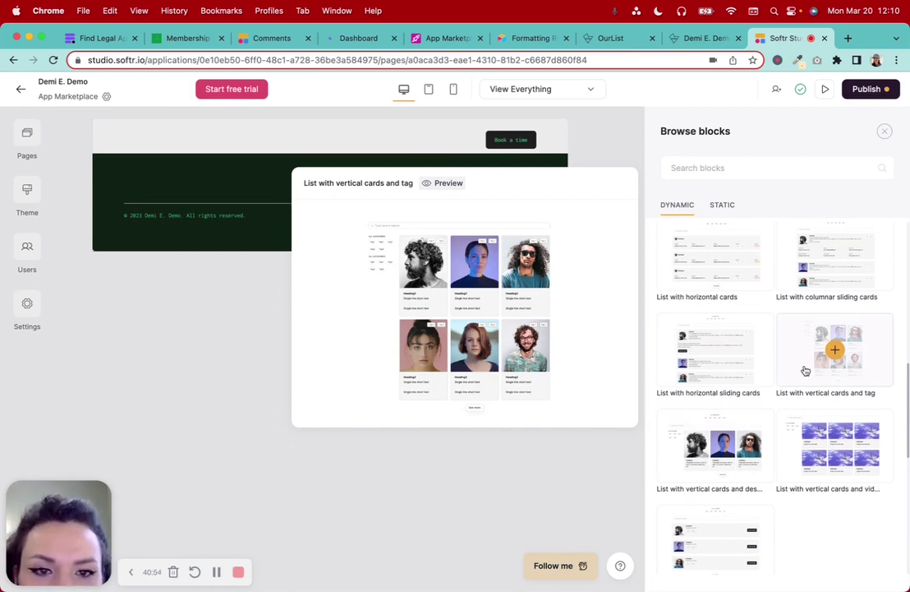
{"action": "left_click", "coordinate": [835, 349]}
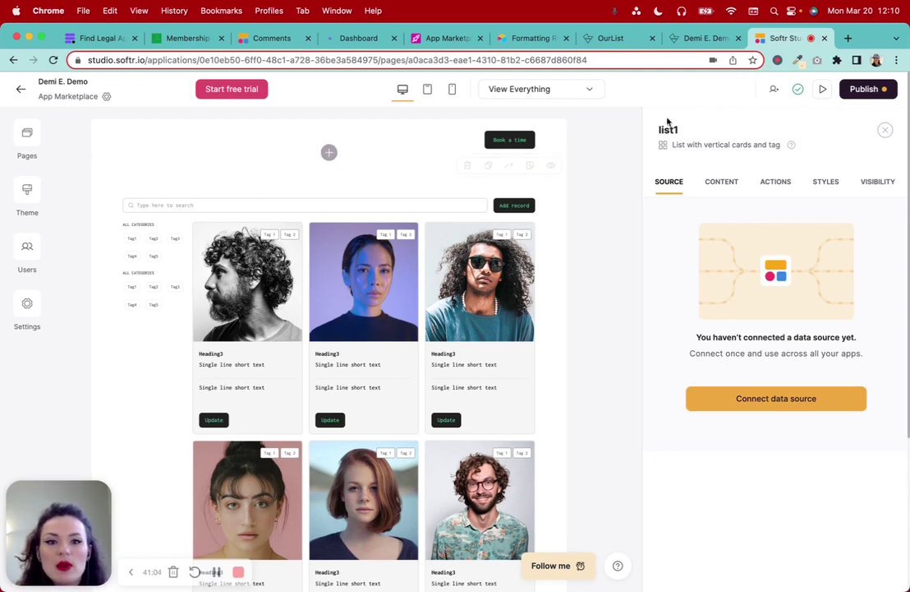
Rename the list block from list1 to 'app-list'
{"action": "left_click", "coordinate": [690, 133]}
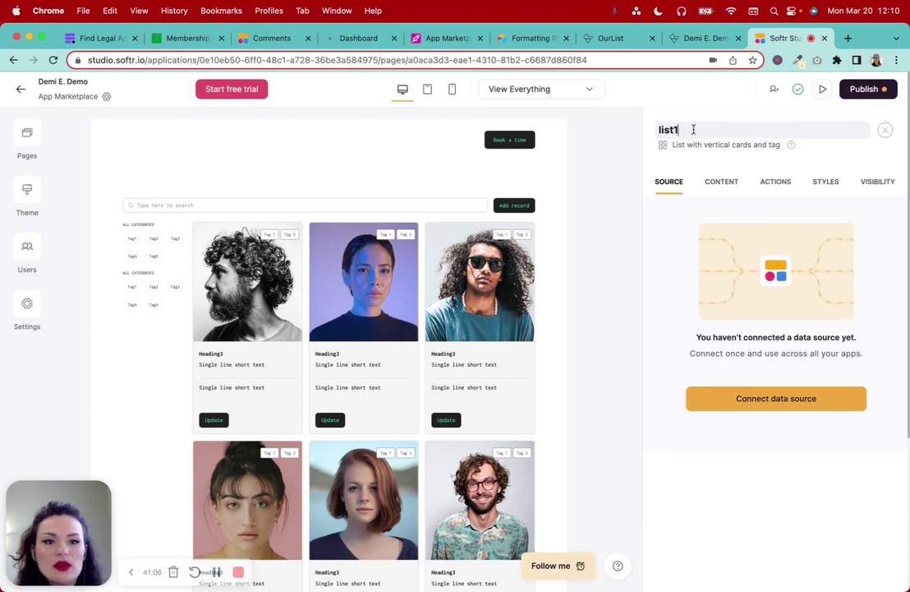
{"action": "key", "text": "BackSpace"}
{"action": "type", "text": "app"}
{"action": "type", "text": "l"}
{"action": "type", "text": "-st"}
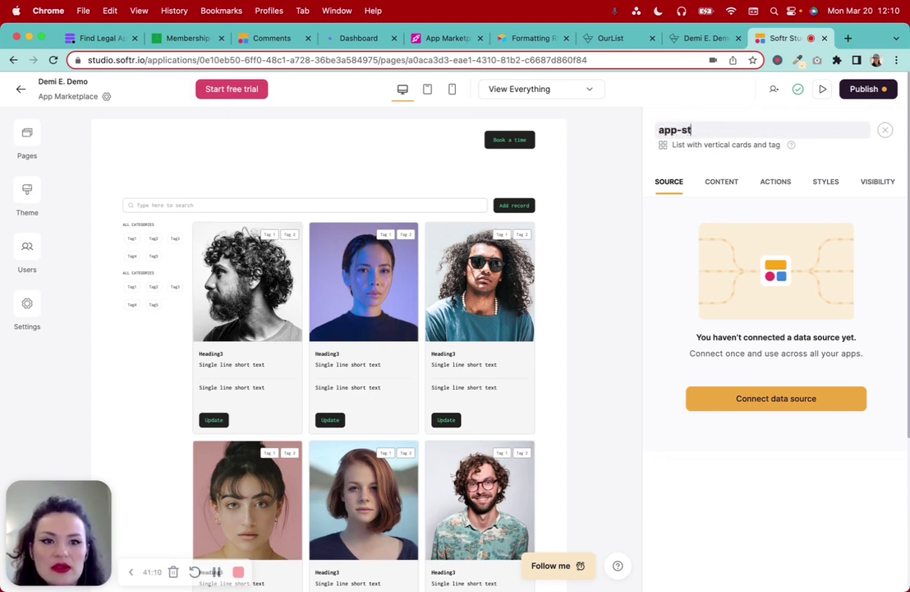
{"action": "key", "text": "BackSpace"}
{"action": "key", "text": "BackSpace"}
{"action": "type", "text": "list"}
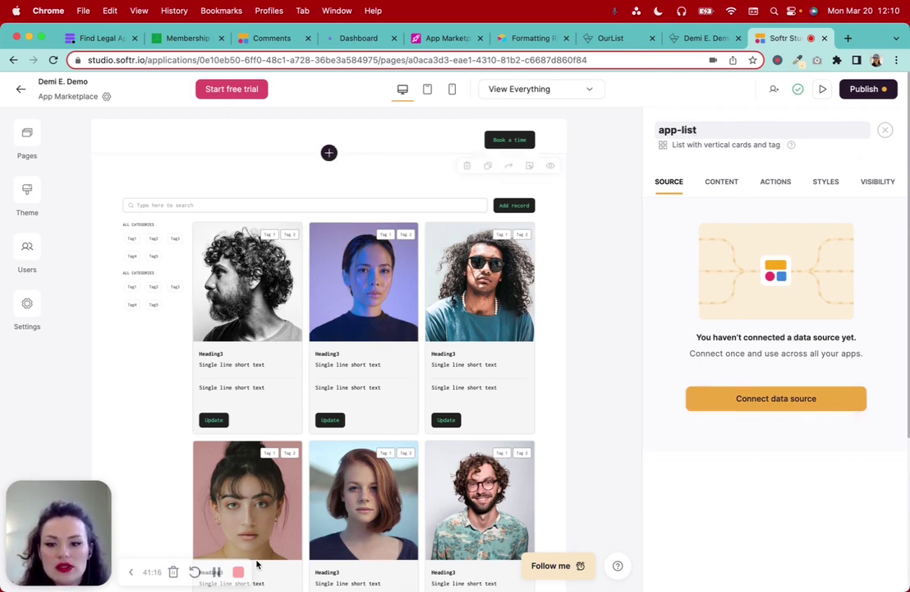
{"action": "left_click", "coordinate": [216, 571]}
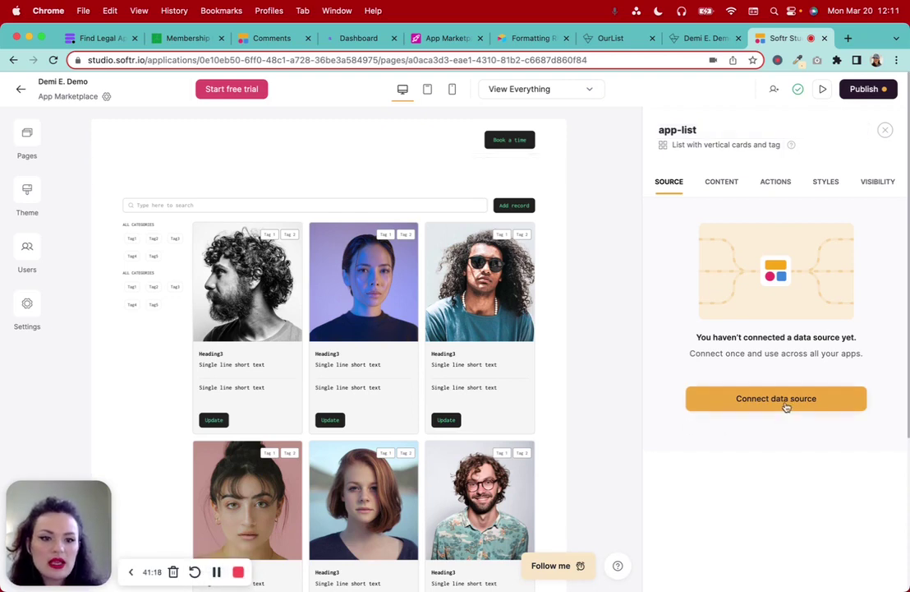
Start connecting a data source for the list and pick Airtable as the source
{"action": "left_click", "coordinate": [787, 402]}
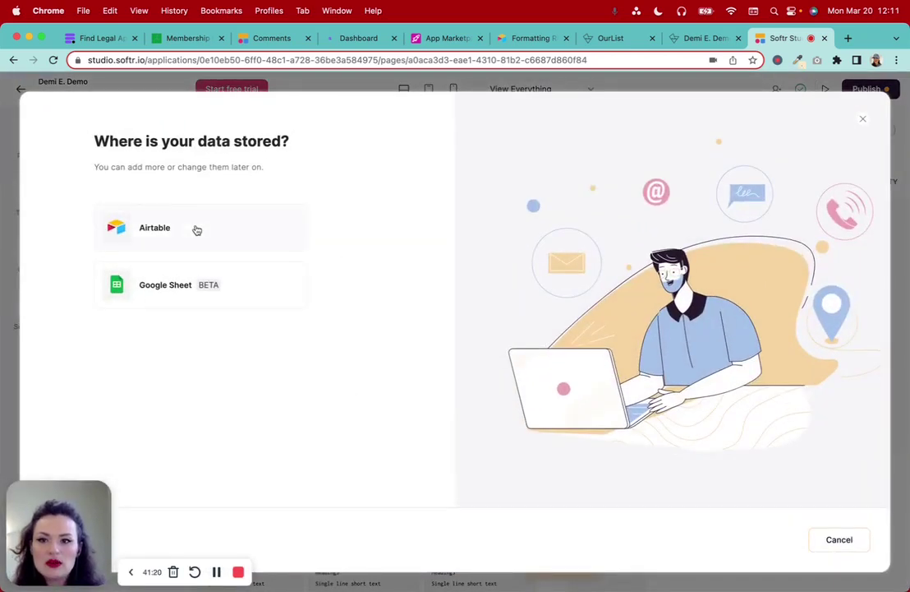
{"action": "left_click", "coordinate": [195, 229]}
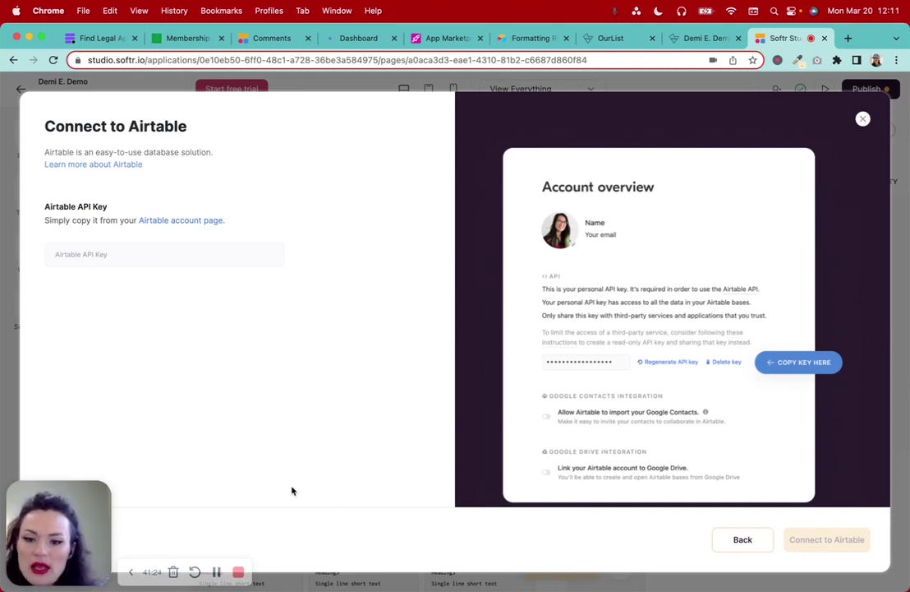
{"action": "left_click", "coordinate": [216, 572]}
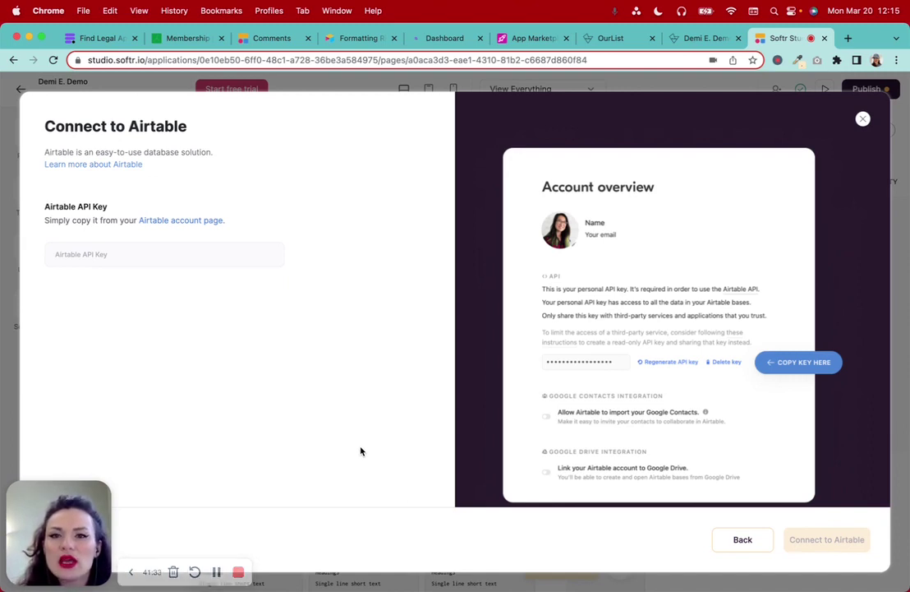
In the App Marketplace base, open the Airtable account settings page
{"action": "left_click", "coordinate": [532, 38]}
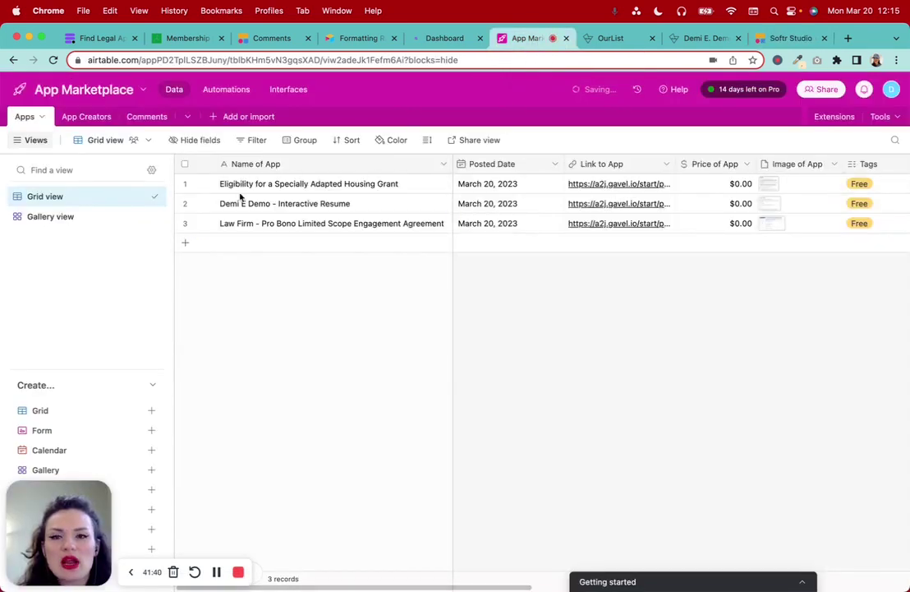
{"action": "left_click", "coordinate": [891, 90]}
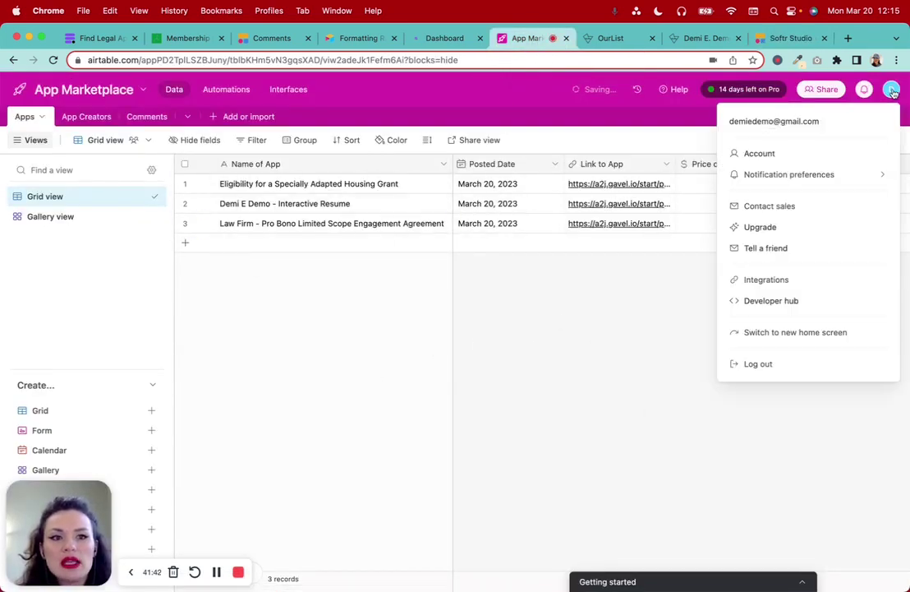
{"action": "left_click", "coordinate": [773, 153]}
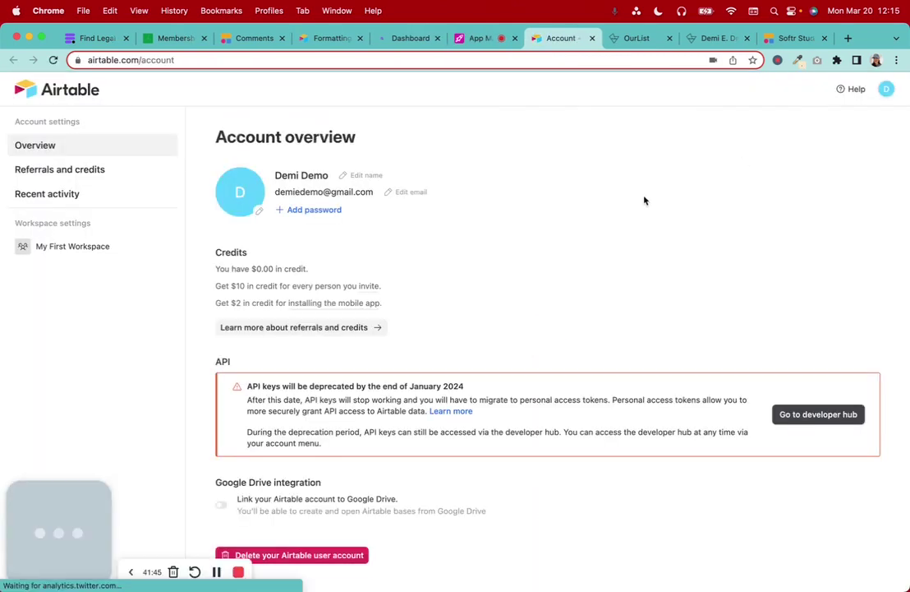
Review the API key deprecation warning and go to the developer hub
{"action": "double_click", "coordinate": [224, 360]}
{"action": "scroll", "coordinate": [249, 366], "scroll_direction": "down", "scroll_amount": 1}
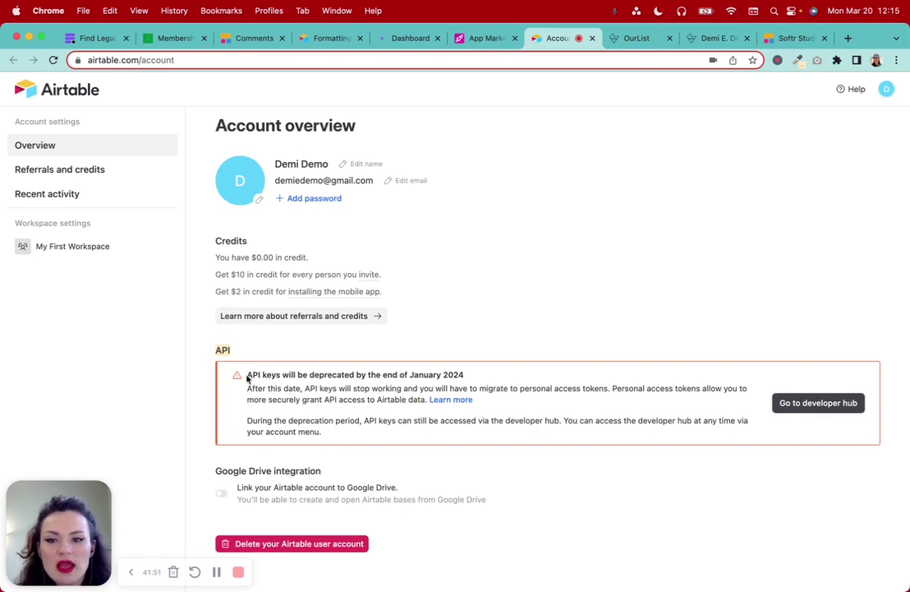
{"action": "left_click_drag", "start_coordinate": [248, 375], "coordinate": [530, 415]}
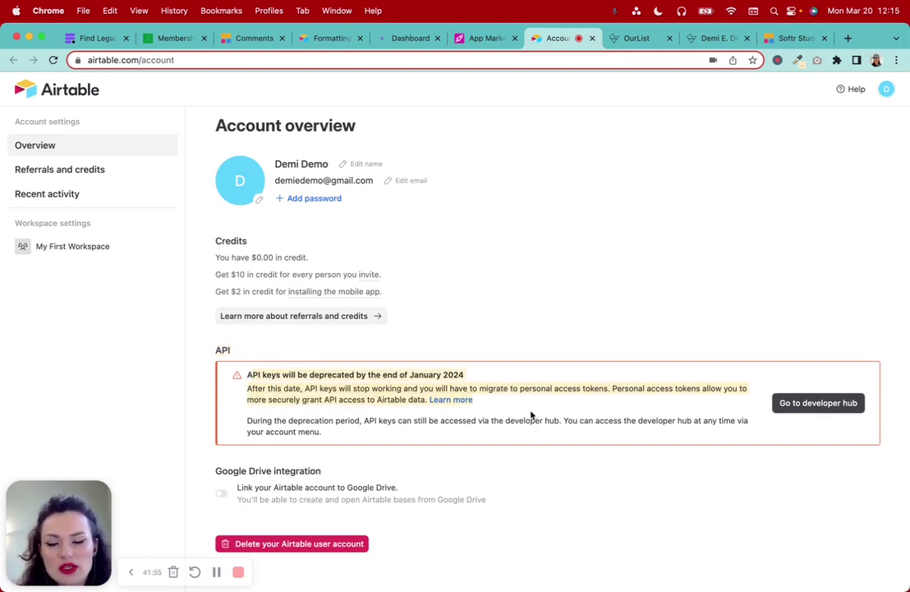
{"action": "left_click", "coordinate": [603, 494]}
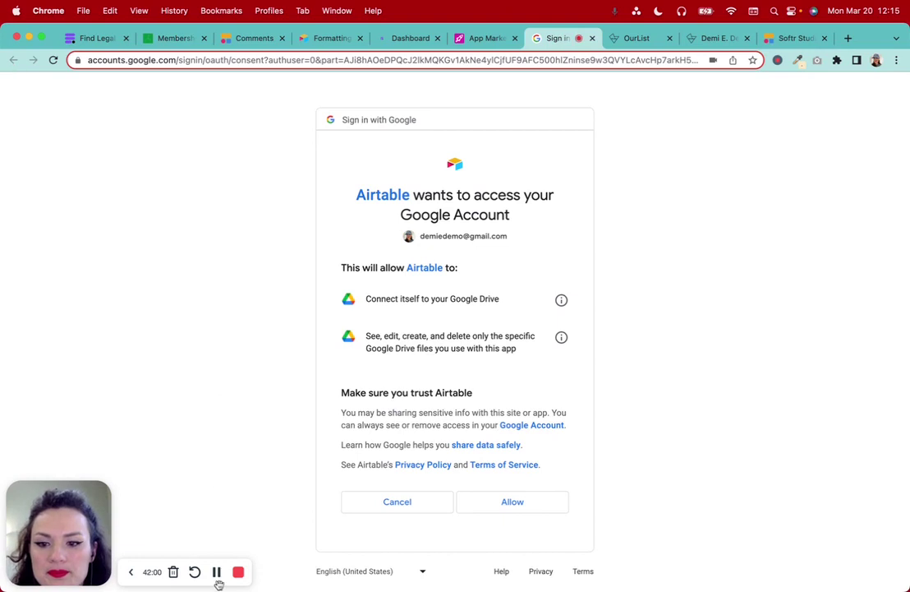
{"action": "left_click", "coordinate": [217, 572]}
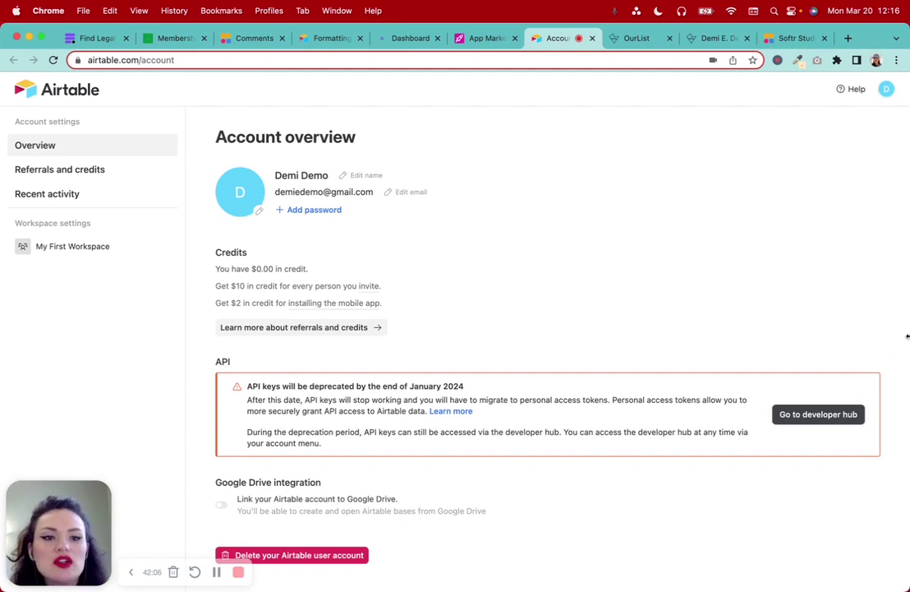
{"action": "left_click", "coordinate": [799, 414]}
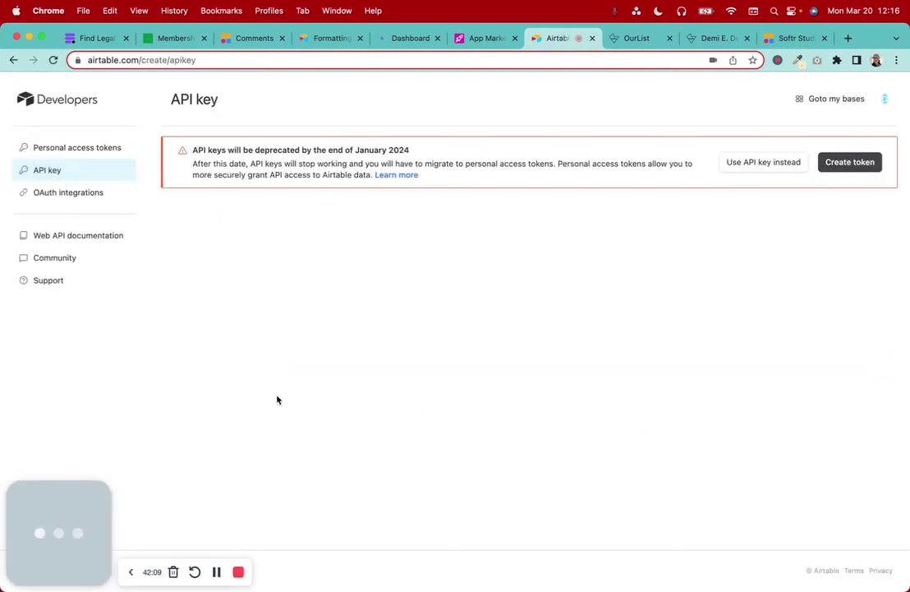
Start a new personal access token and name it Softr
{"action": "left_click", "coordinate": [846, 162]}
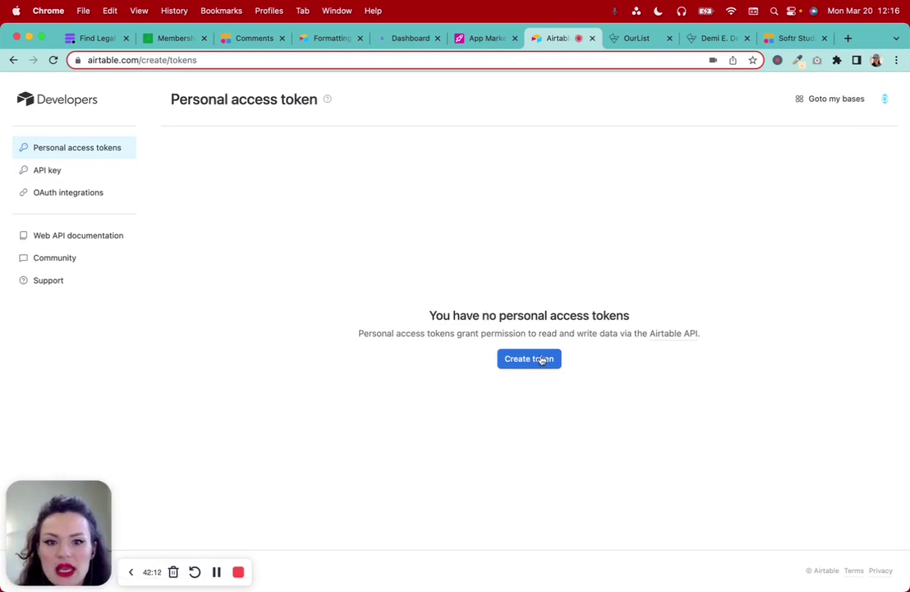
{"action": "left_click", "coordinate": [539, 362]}
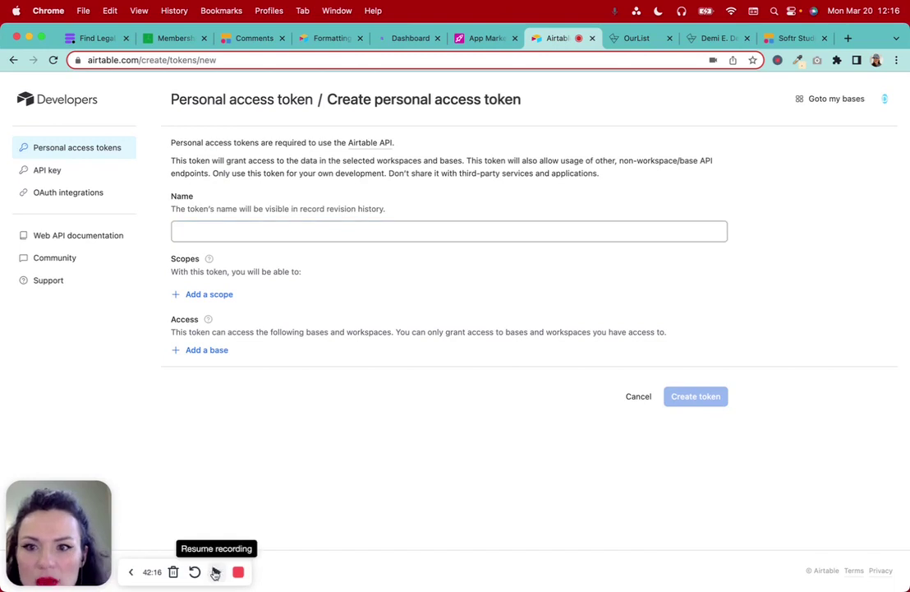
{"action": "left_click", "coordinate": [242, 231]}
{"action": "type", "text": "D"}
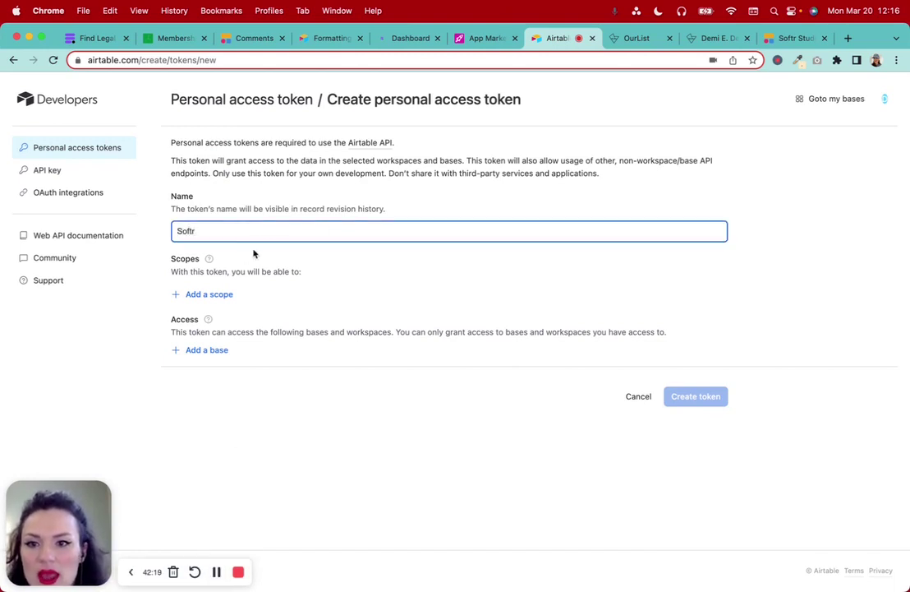
Open the token scope list and scroll through the available scopes
{"action": "left_click", "coordinate": [211, 297]}
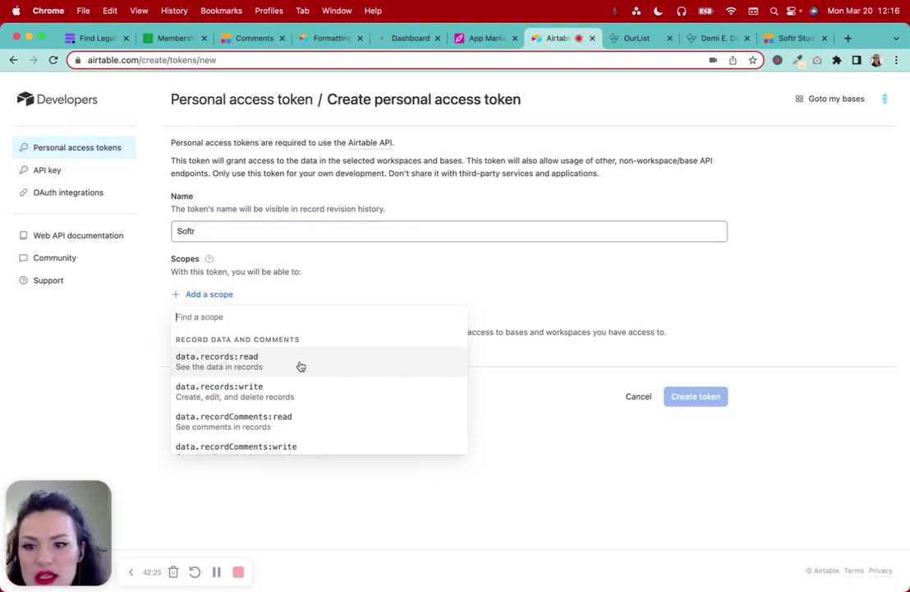
{"action": "scroll", "coordinate": [301, 367], "scroll_direction": "down", "scroll_amount": 2}
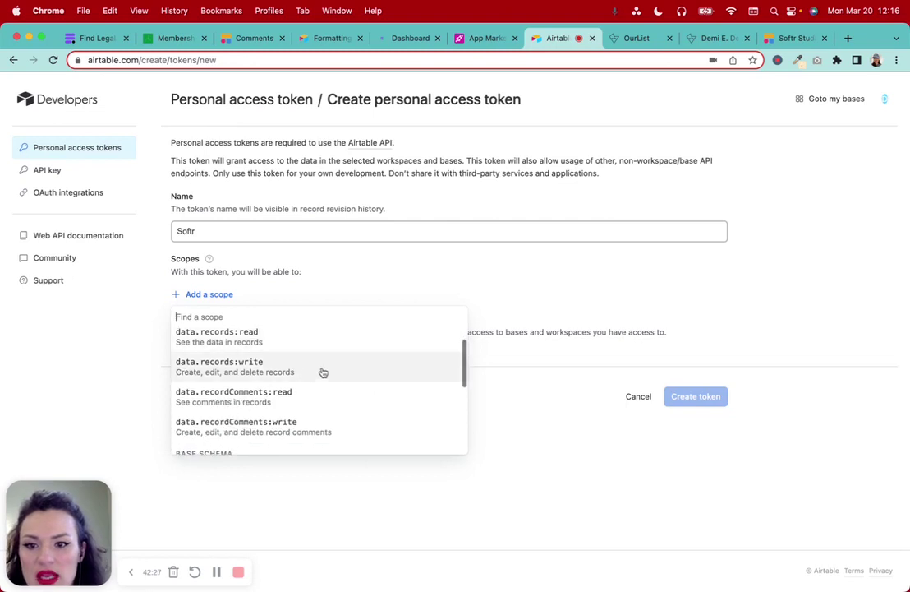
{"action": "scroll", "coordinate": [344, 398], "scroll_direction": "down", "scroll_amount": 3}
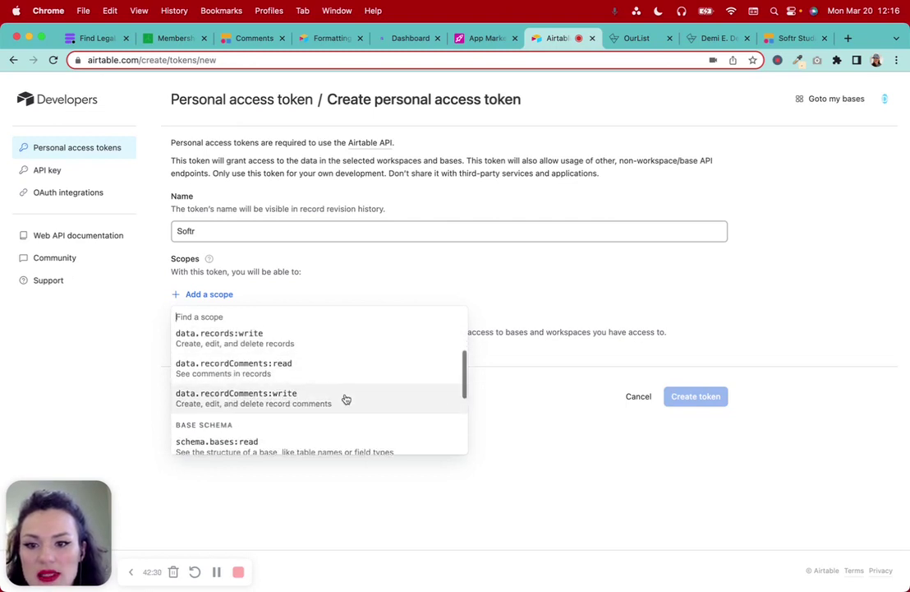
{"action": "scroll", "coordinate": [346, 398], "scroll_direction": "down", "scroll_amount": 2}
{"action": "scroll", "coordinate": [346, 399], "scroll_direction": "up", "scroll_amount": 7}
{"action": "scroll", "coordinate": [346, 398], "scroll_direction": "down", "scroll_amount": 1}
{"action": "scroll", "coordinate": [346, 398], "scroll_direction": "up", "scroll_amount": 1}
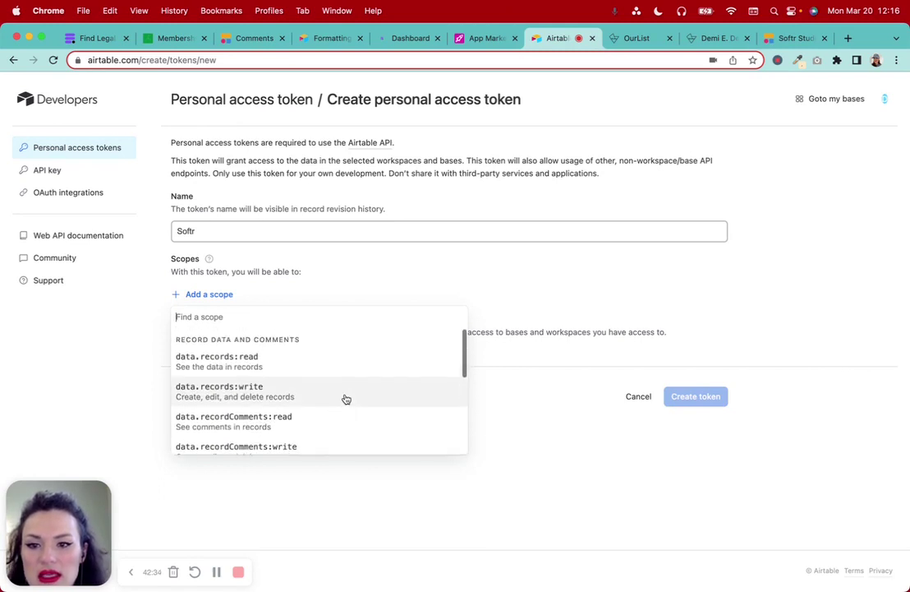
{"action": "scroll", "coordinate": [346, 398], "scroll_direction": "down", "scroll_amount": 5}
{"action": "scroll", "coordinate": [346, 399], "scroll_direction": "down", "scroll_amount": 1}
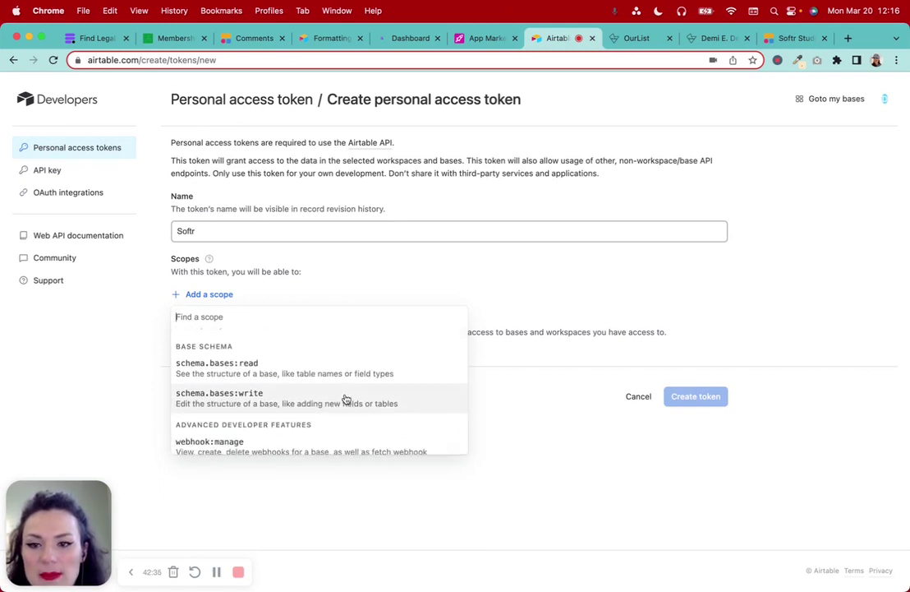
{"action": "scroll", "coordinate": [346, 398], "scroll_direction": "down", "scroll_amount": 3}
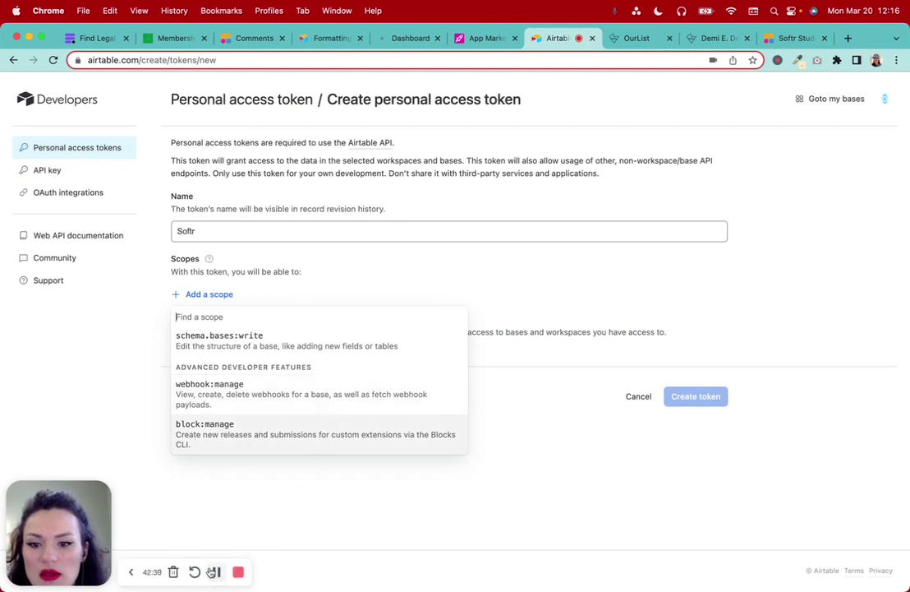
Rename the token to 'Softr All Access'
{"action": "left_click", "coordinate": [213, 571]}
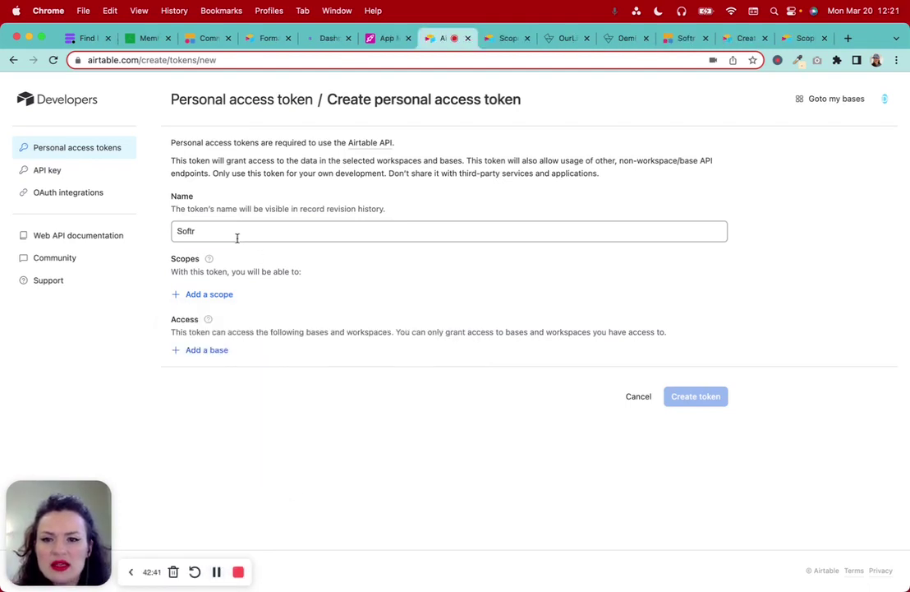
{"action": "left_click", "coordinate": [236, 232]}
{"action": "type", "text": "All Access"}
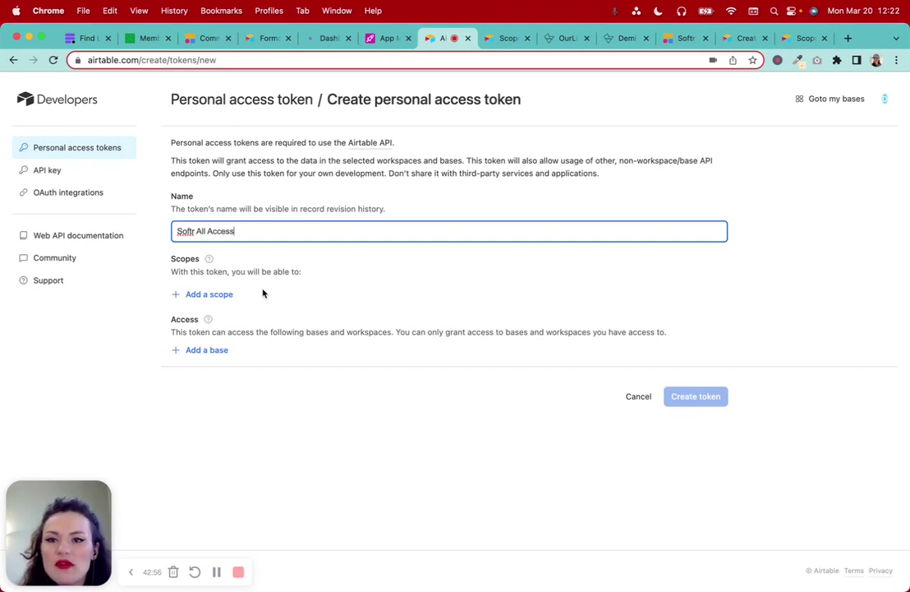
Add scopes data.records read/write, data.recordComments read/write and schema.bases:read
{"action": "left_click", "coordinate": [218, 296]}
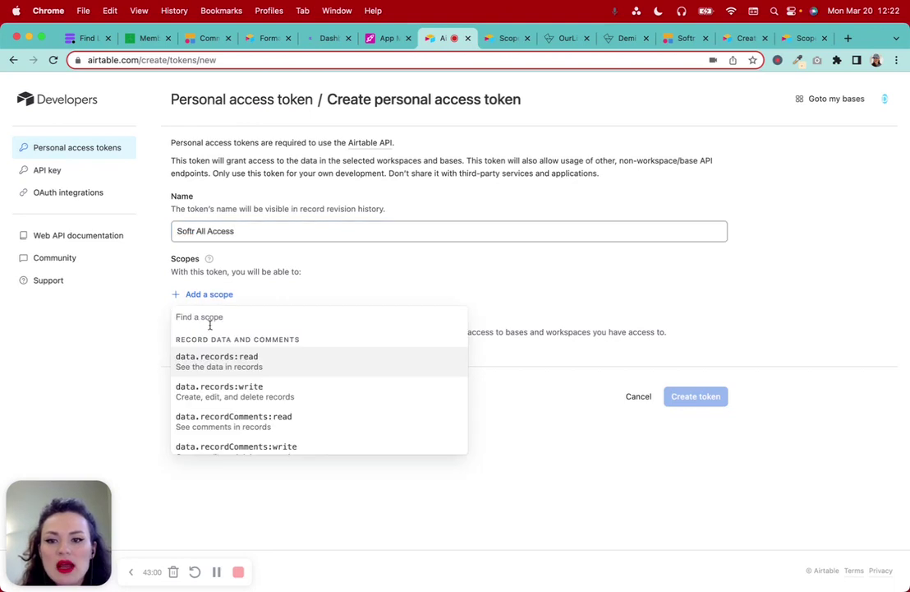
{"action": "left_click", "coordinate": [218, 357]}
{"action": "left_click", "coordinate": [210, 320]}
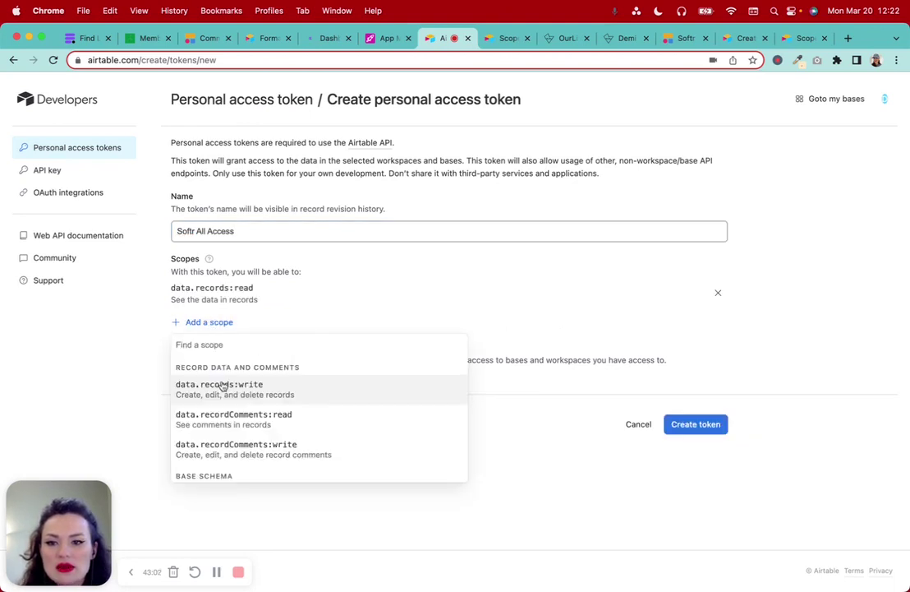
{"action": "left_click", "coordinate": [222, 386]}
{"action": "left_click", "coordinate": [213, 349]}
{"action": "left_click", "coordinate": [242, 411]}
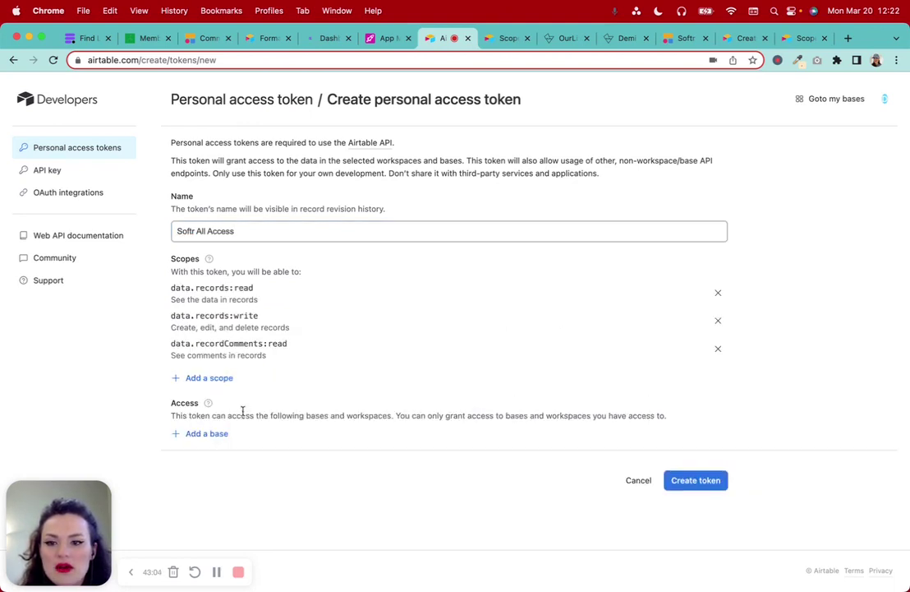
{"action": "left_click", "coordinate": [215, 377]}
{"action": "left_click", "coordinate": [240, 441]}
{"action": "left_click", "coordinate": [211, 406]}
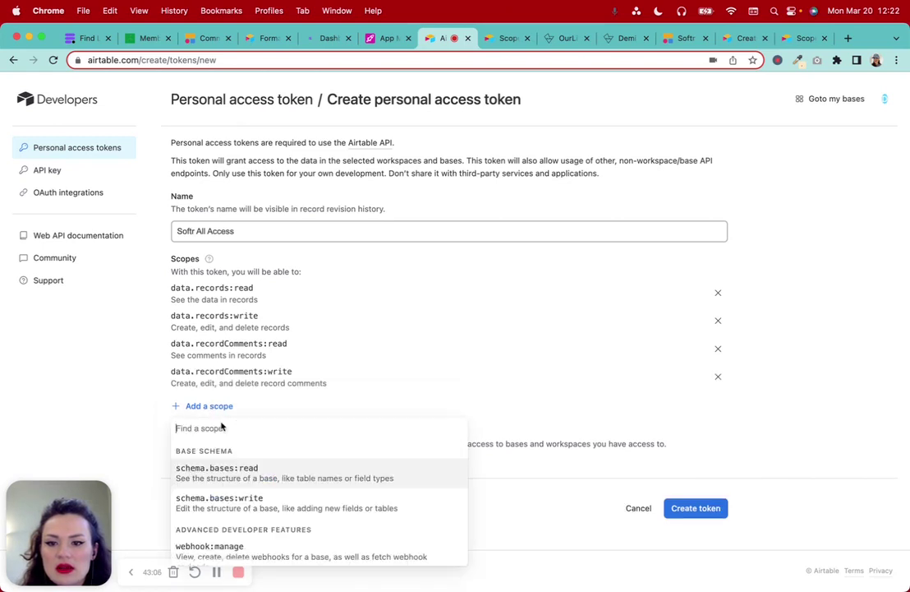
{"action": "left_click", "coordinate": [232, 473]}
Add schema.bases:write, webhook:manage and block:manage, confirming no scopes remain
{"action": "left_click", "coordinate": [209, 433]}
{"action": "scroll", "coordinate": [211, 355], "scroll_direction": "down", "scroll_amount": 1}
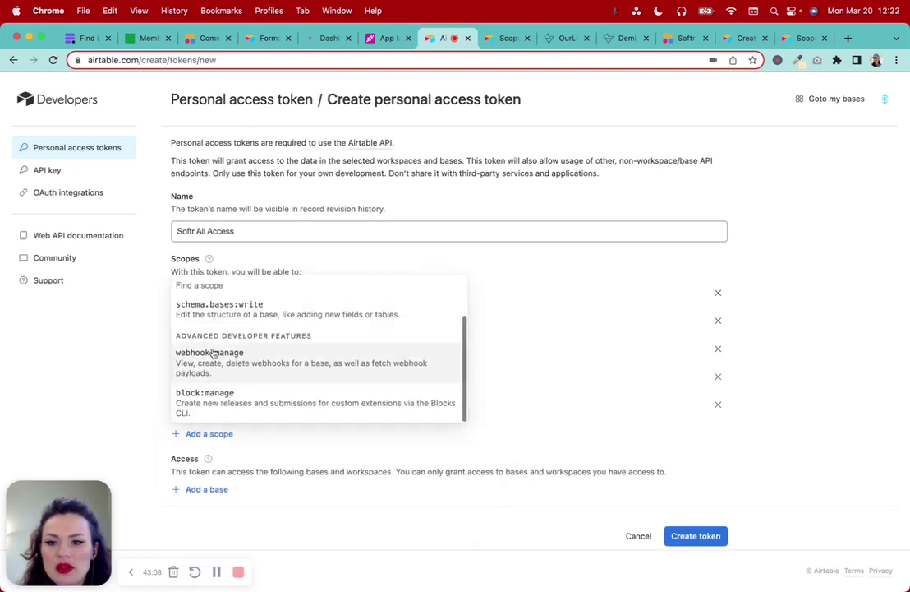
{"action": "scroll", "coordinate": [213, 309], "scroll_direction": "up", "scroll_amount": 1}
{"action": "left_click", "coordinate": [215, 313]}
{"action": "left_click", "coordinate": [216, 461]}
{"action": "left_click", "coordinate": [215, 384]}
{"action": "left_click", "coordinate": [210, 489]}
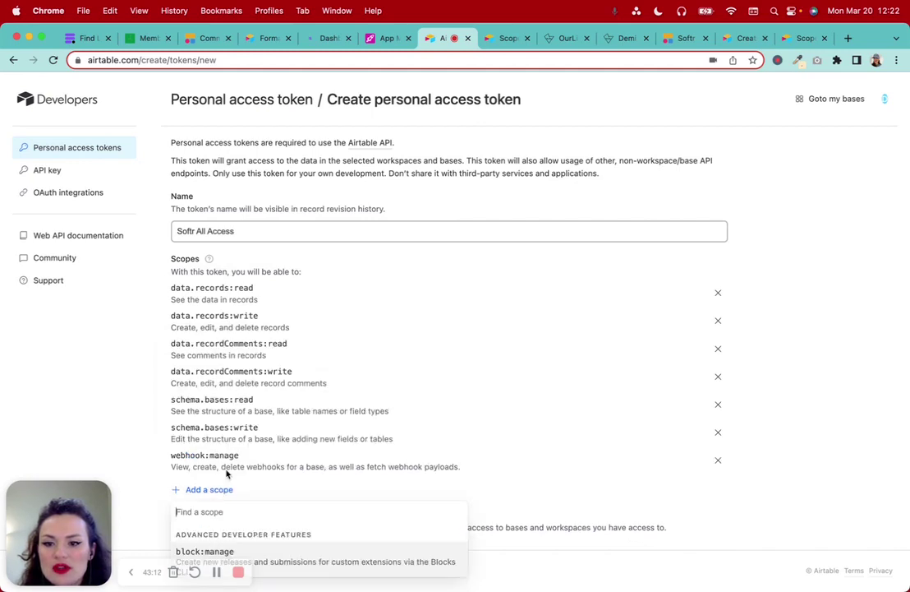
{"action": "left_click", "coordinate": [227, 550]}
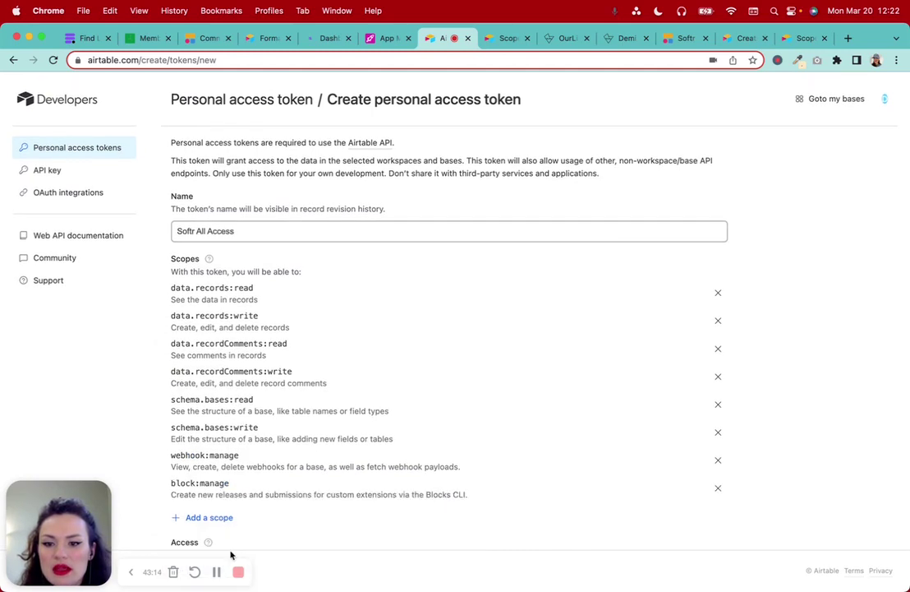
{"action": "scroll", "coordinate": [399, 522], "scroll_direction": "down", "scroll_amount": 3}
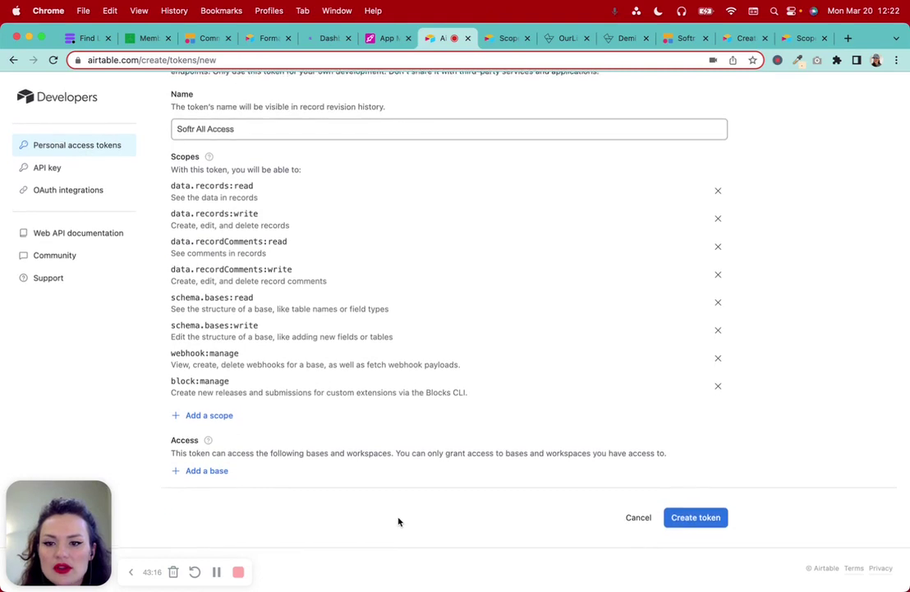
{"action": "left_click", "coordinate": [213, 419]}
{"action": "left_click", "coordinate": [69, 400]}
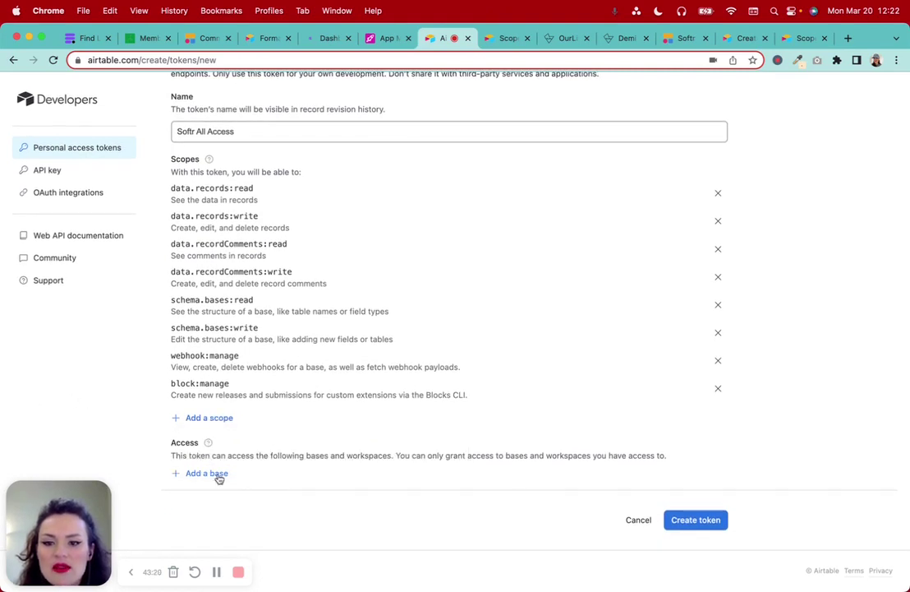
Grant the token all current and future bases in all workspaces and create it
{"action": "left_click", "coordinate": [218, 475]}
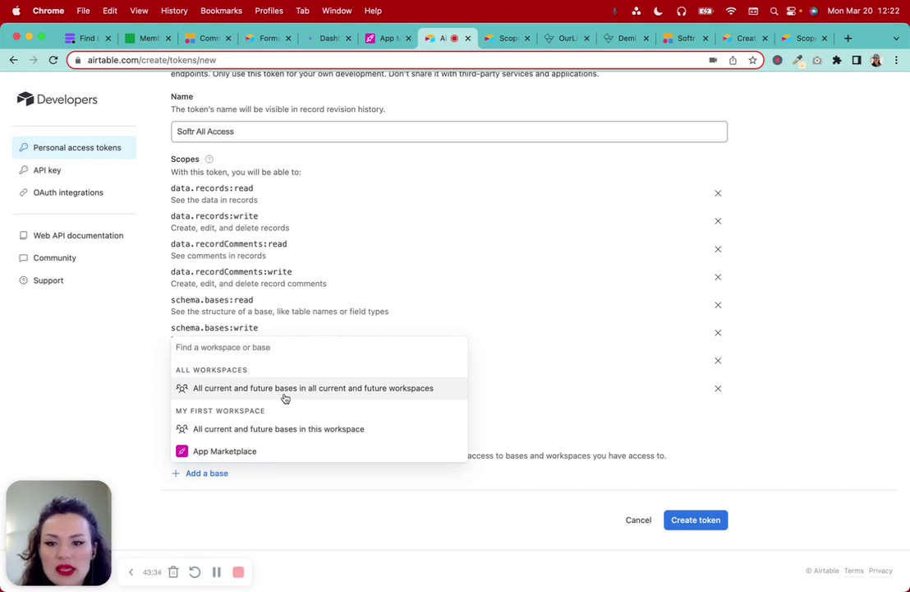
{"action": "left_click", "coordinate": [285, 393]}
{"action": "scroll", "coordinate": [374, 427], "scroll_direction": "down", "scroll_amount": 1}
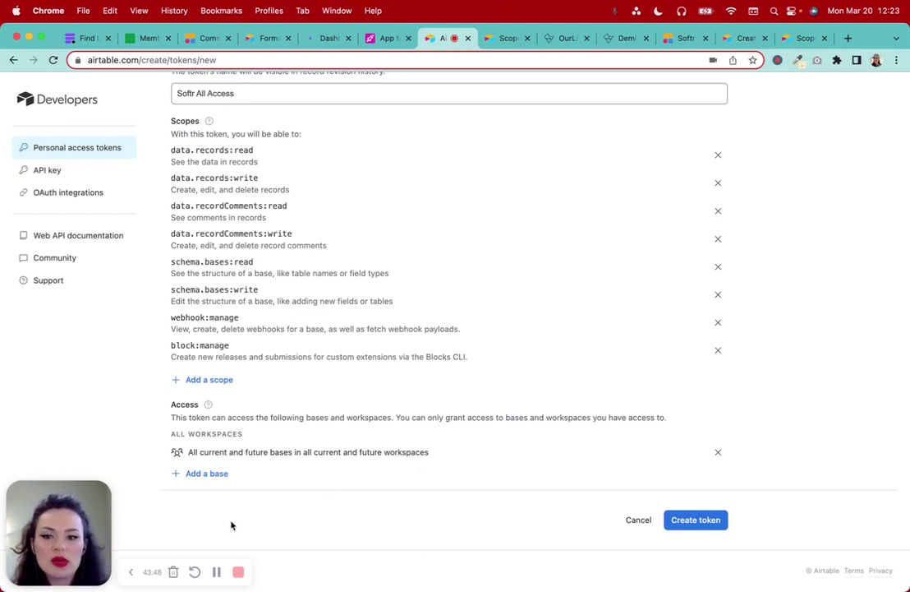
{"action": "left_click", "coordinate": [217, 570]}
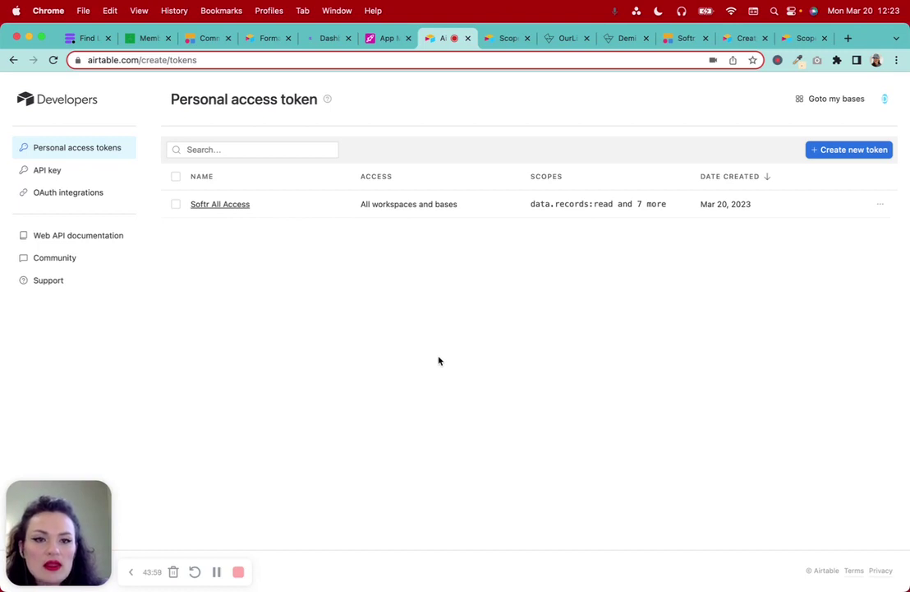
{"action": "left_click", "coordinate": [684, 38]}
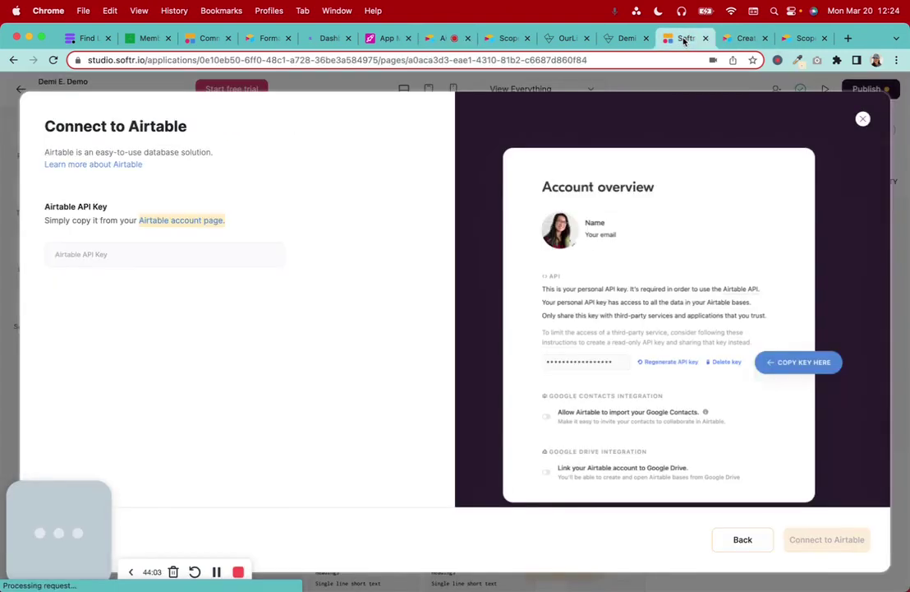
Paste the personal access token into Softr's Airtable API Key field and connect
{"action": "left_click", "coordinate": [103, 260]}
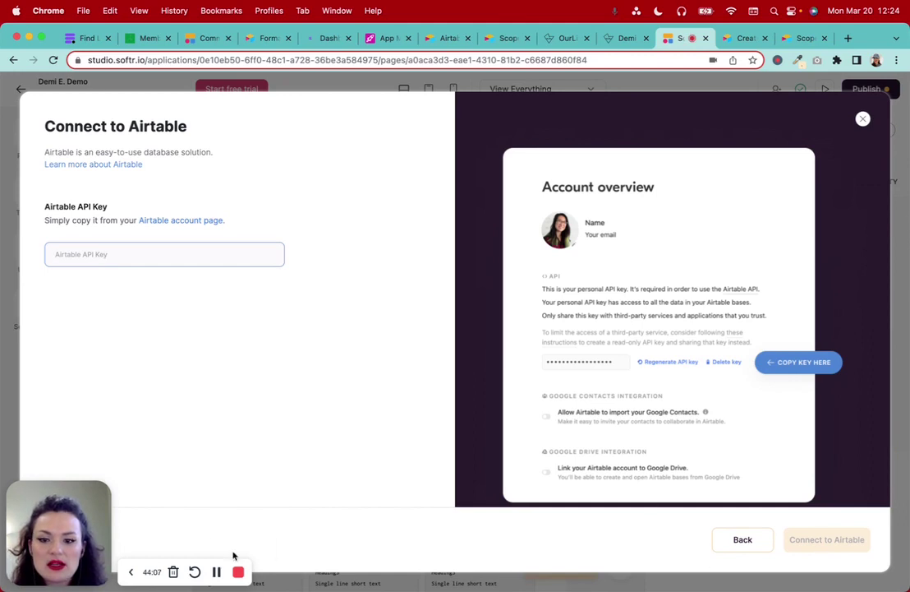
{"action": "left_click", "coordinate": [217, 572]}
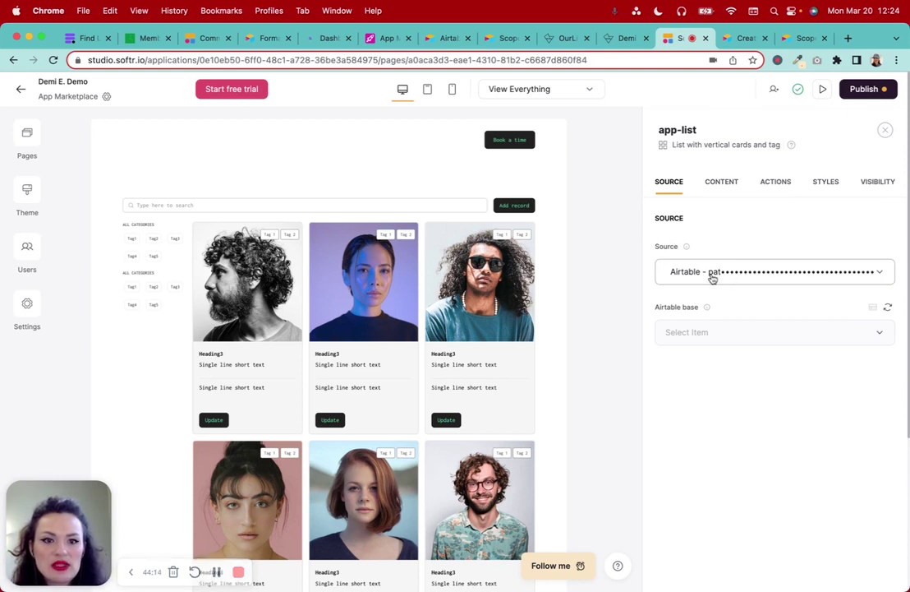
{"action": "left_click", "coordinate": [705, 333]}
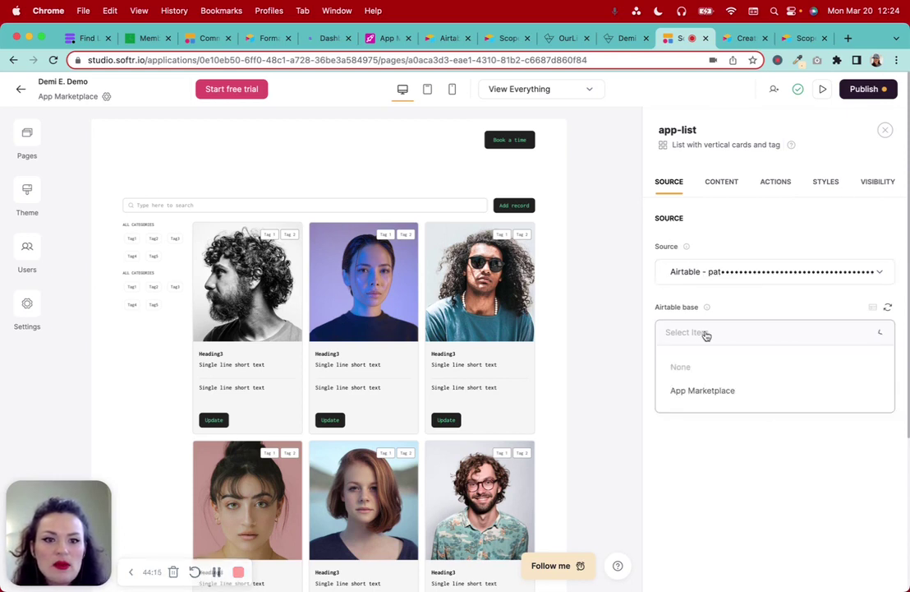
Set the list source to App Marketplace base, Apps table and Grid view
{"action": "left_click", "coordinate": [705, 392]}
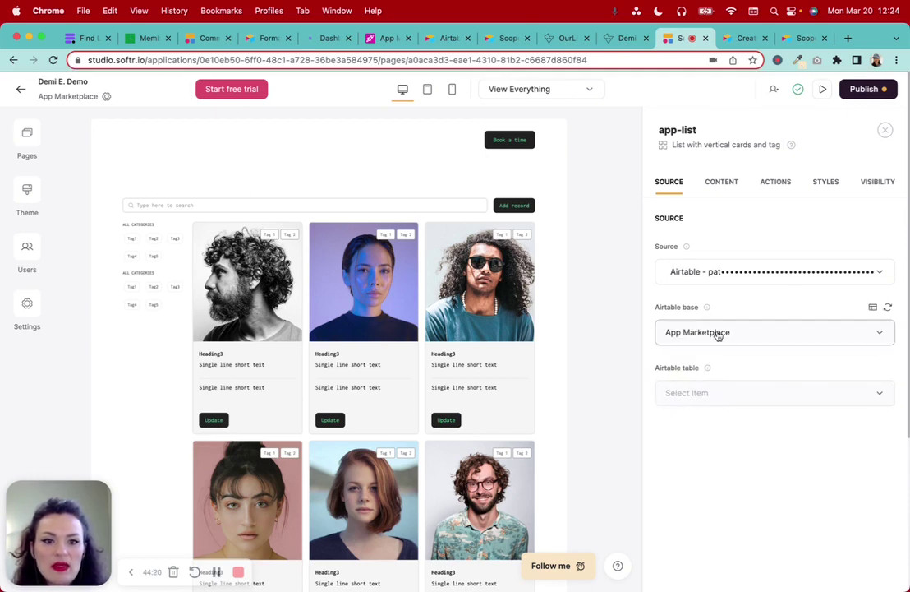
{"action": "left_click", "coordinate": [712, 392]}
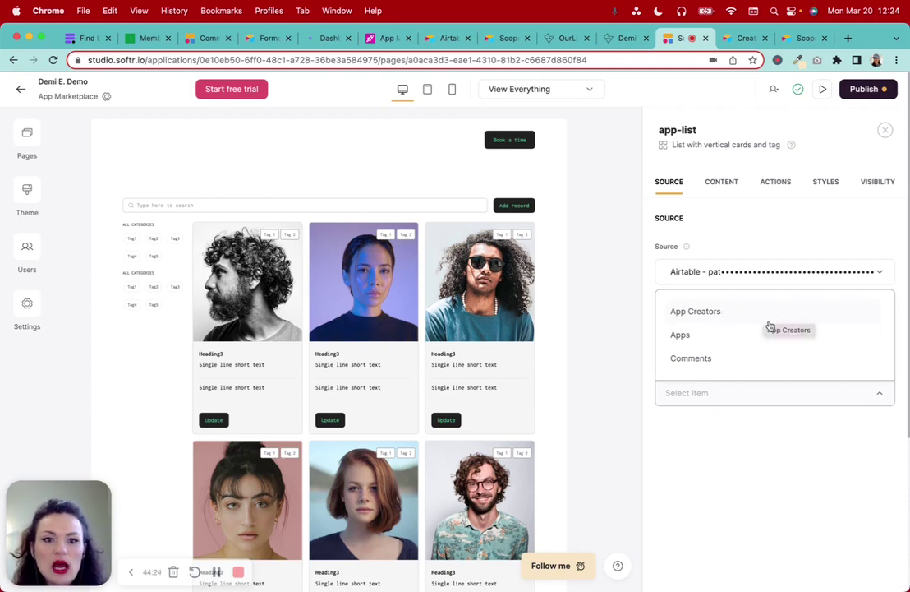
{"action": "left_click", "coordinate": [770, 336]}
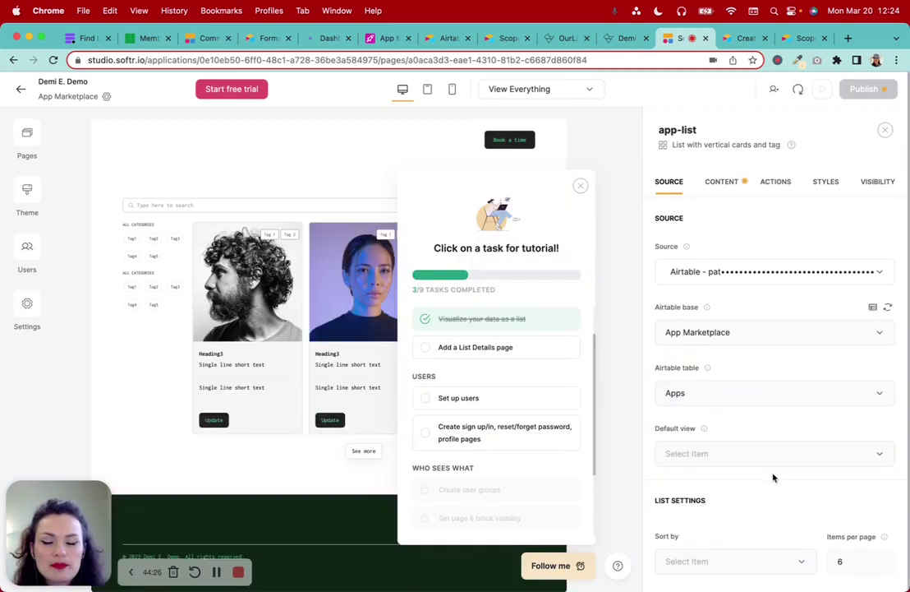
{"action": "left_click", "coordinate": [581, 188]}
{"action": "scroll", "coordinate": [799, 494], "scroll_direction": "down", "scroll_amount": 2}
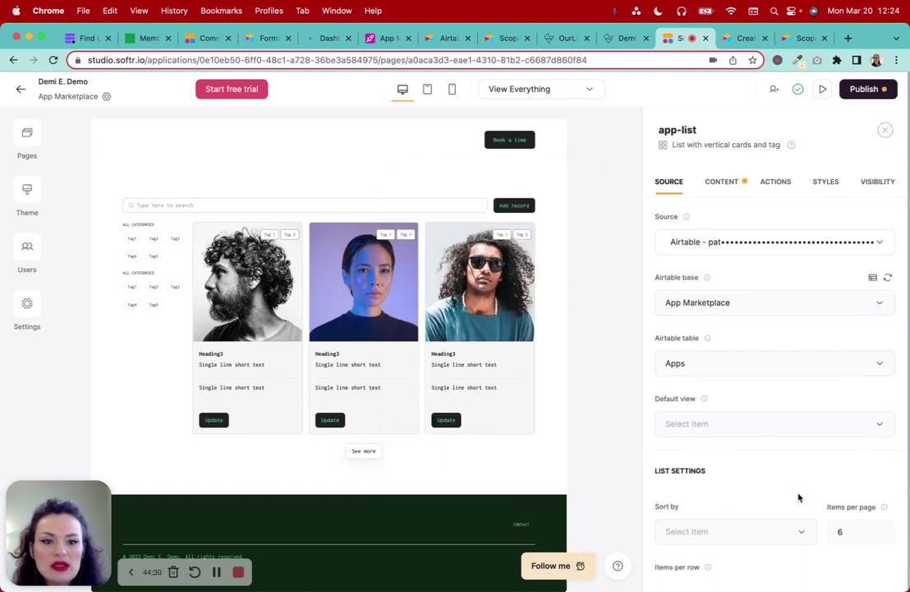
{"action": "left_click", "coordinate": [711, 351]}
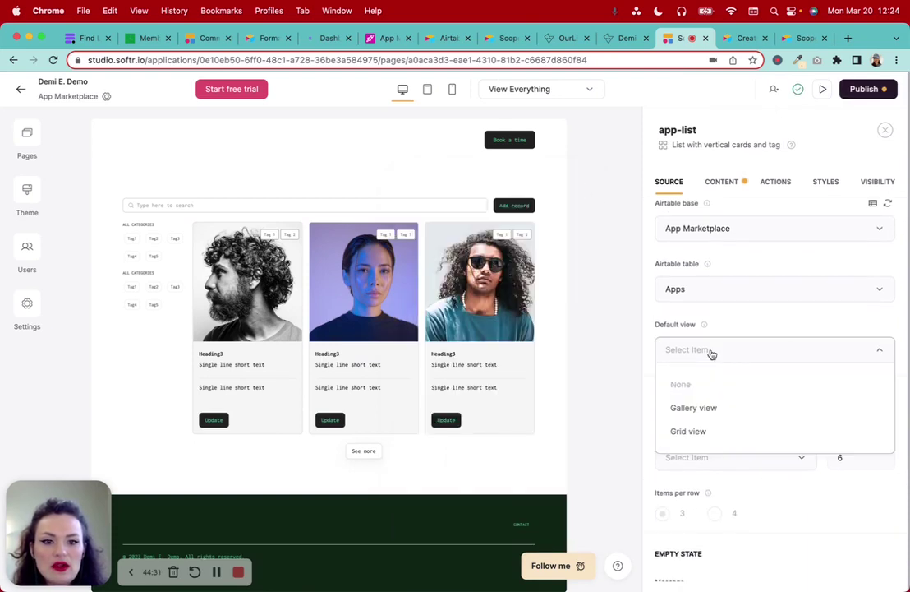
{"action": "left_click", "coordinate": [731, 433]}
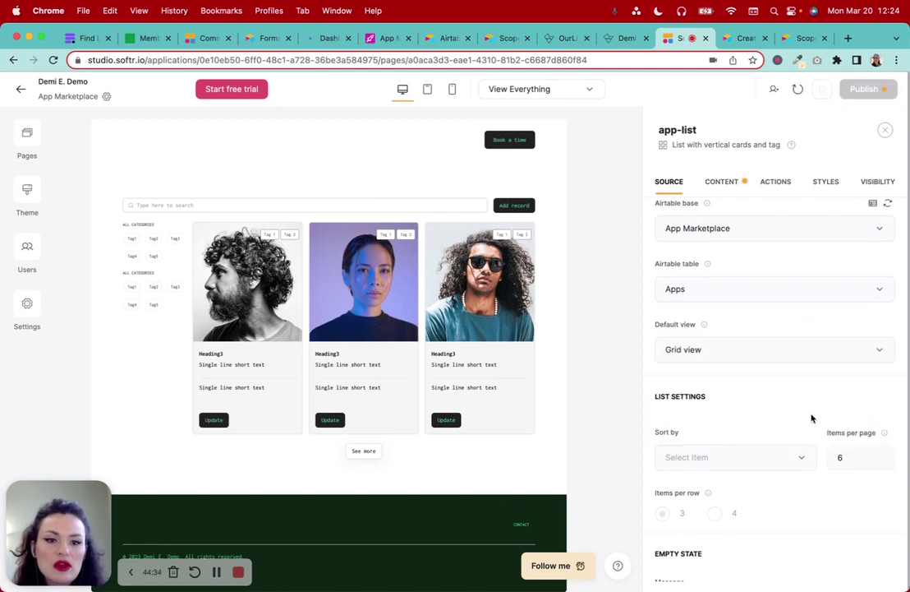
{"action": "left_click", "coordinate": [388, 38]}
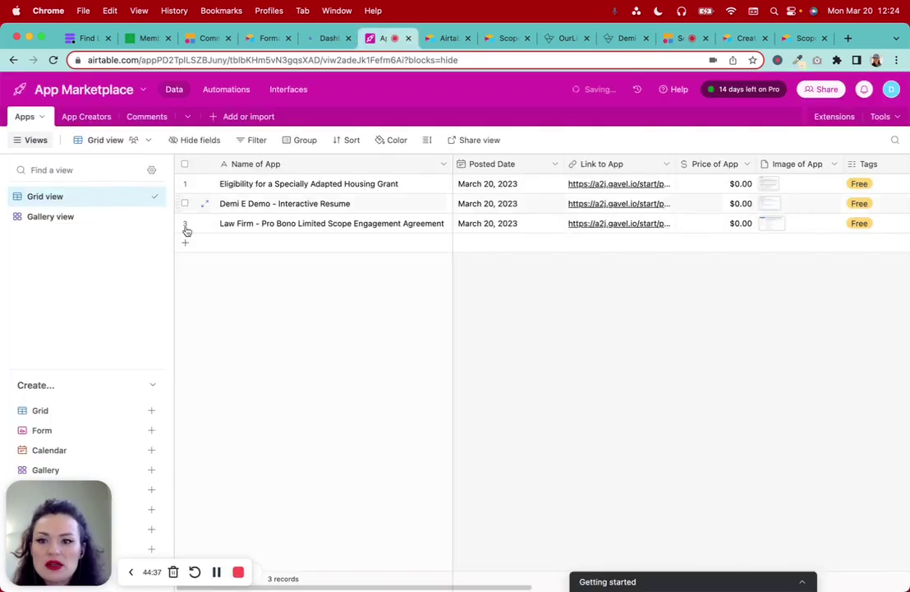
Compare the Apps table's Gallery and Grid views in Airtable, then go back to Softr
{"action": "left_click", "coordinate": [70, 218]}
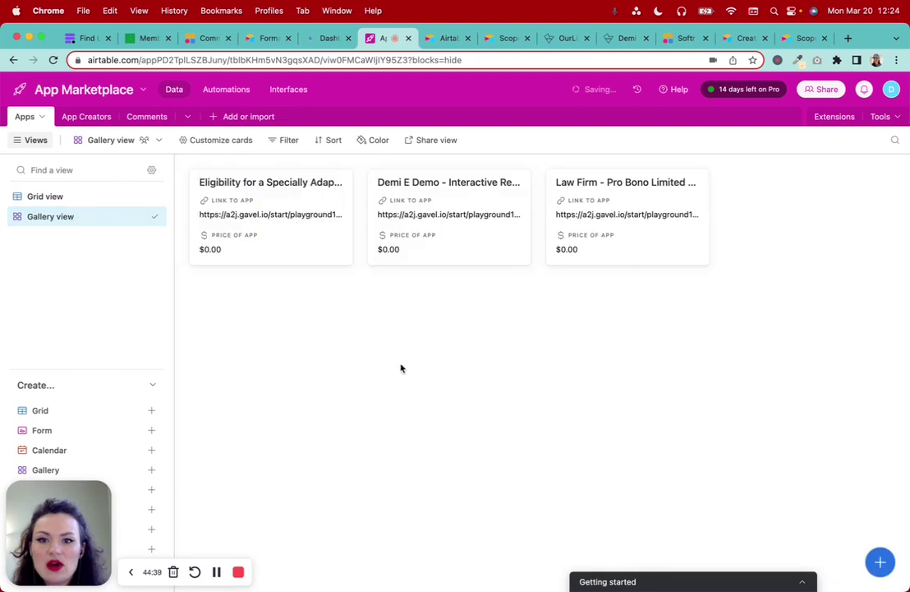
{"action": "left_click", "coordinate": [61, 198]}
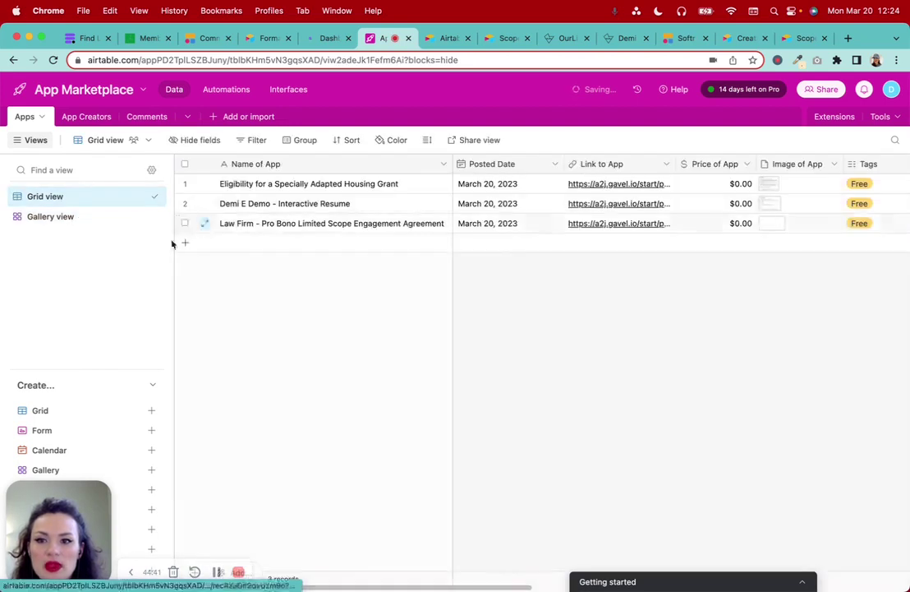
{"action": "left_click", "coordinate": [64, 218]}
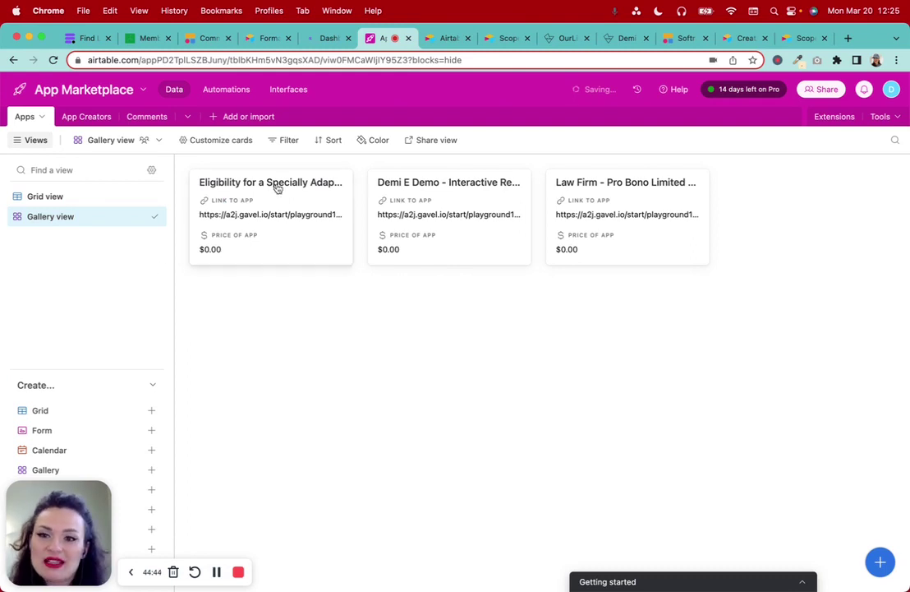
{"action": "left_click", "coordinate": [59, 198]}
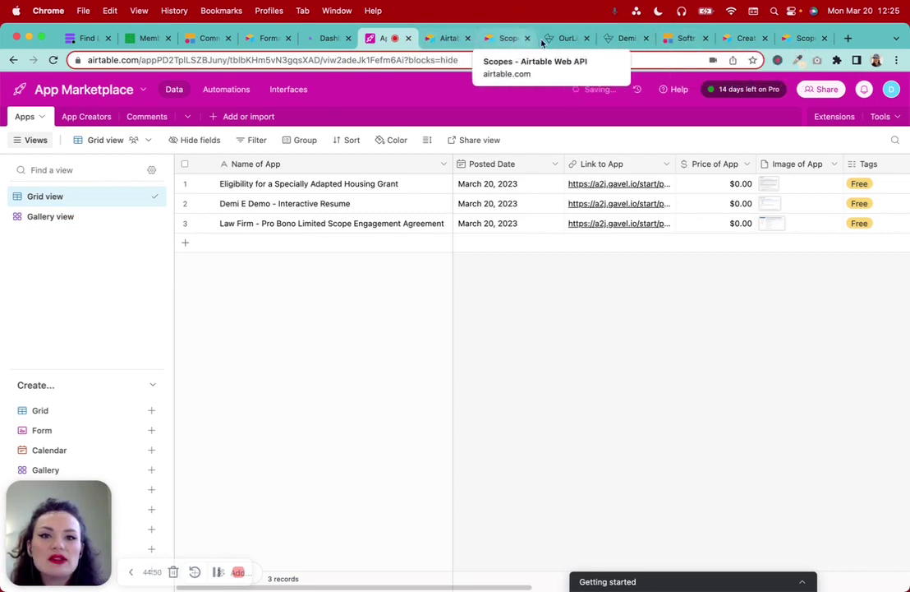
{"action": "left_click", "coordinate": [685, 46]}
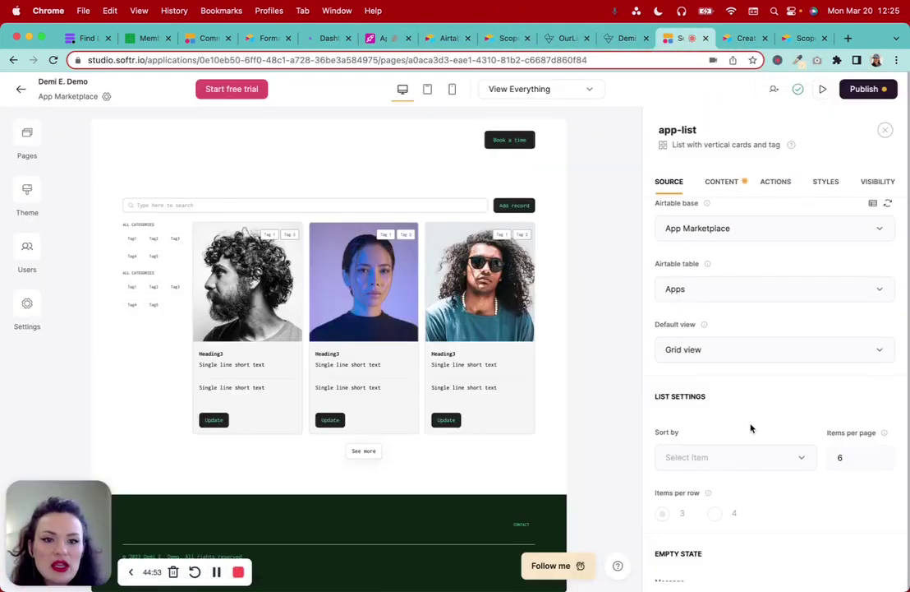
Sort the app list by 'Name of App // A - Z', keeping 6 items per page
{"action": "scroll", "coordinate": [750, 421], "scroll_direction": "down", "scroll_amount": 3}
{"action": "scroll", "coordinate": [750, 427], "scroll_direction": "down", "scroll_amount": 2}
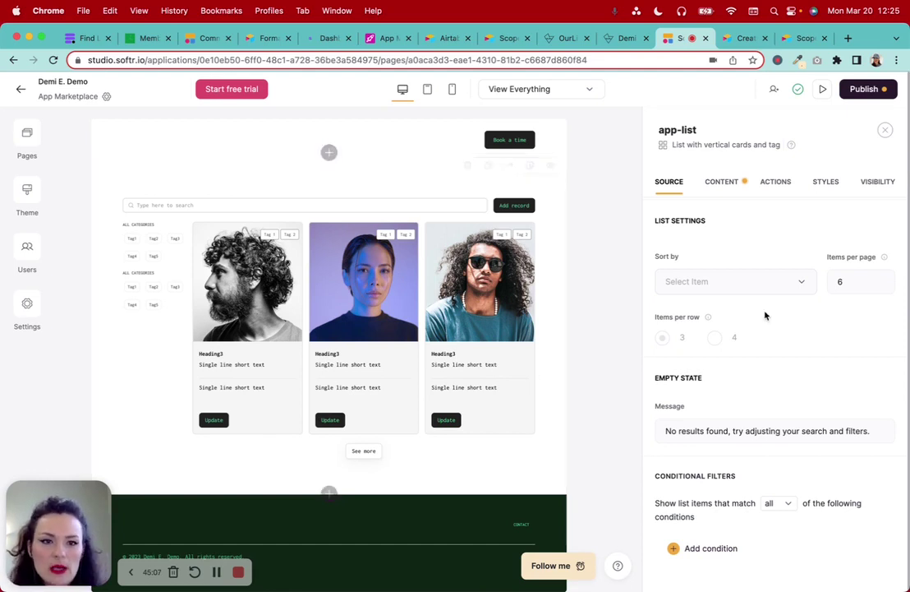
{"action": "left_click", "coordinate": [708, 282]}
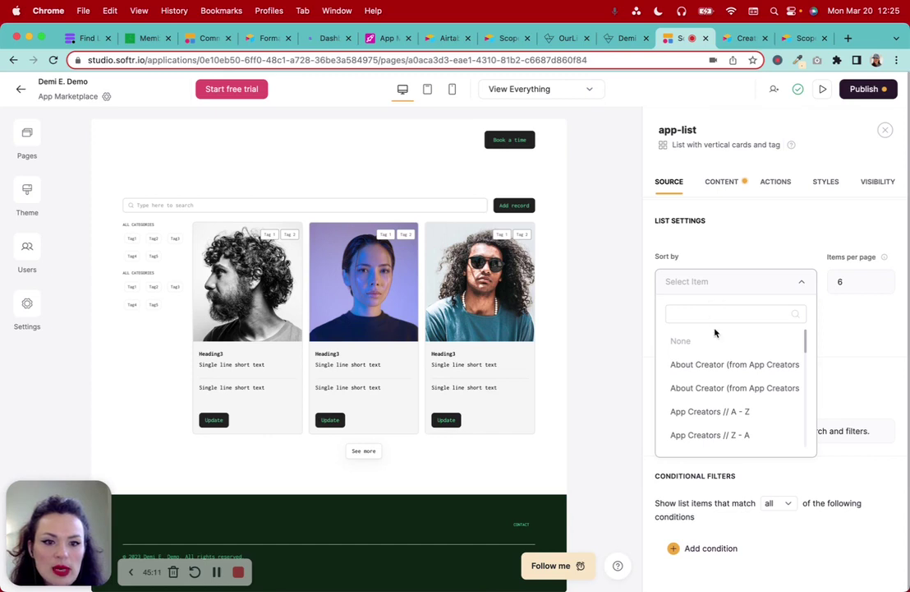
{"action": "scroll", "coordinate": [705, 388], "scroll_direction": "down", "scroll_amount": 3}
{"action": "scroll", "coordinate": [707, 389], "scroll_direction": "down", "scroll_amount": 5}
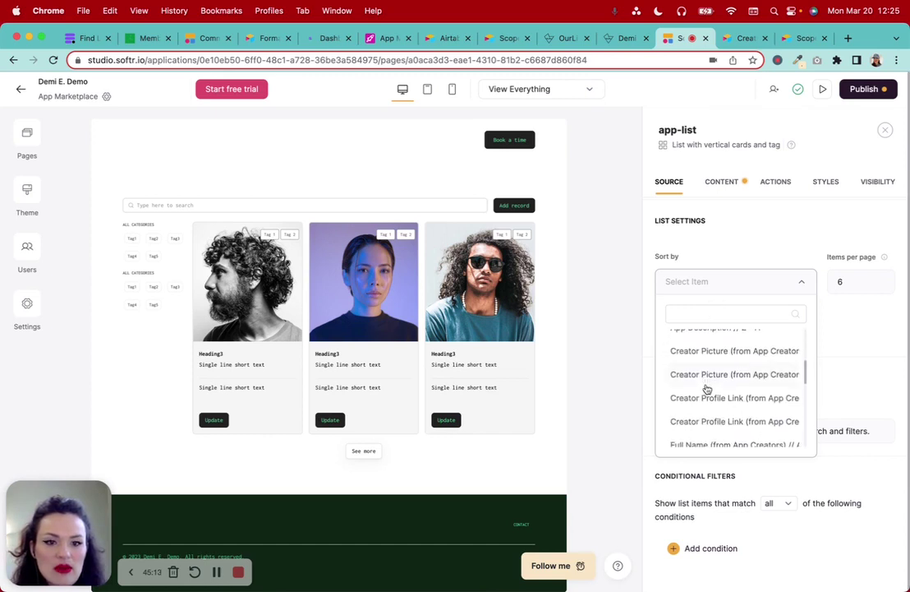
{"action": "scroll", "coordinate": [707, 388], "scroll_direction": "down", "scroll_amount": 5}
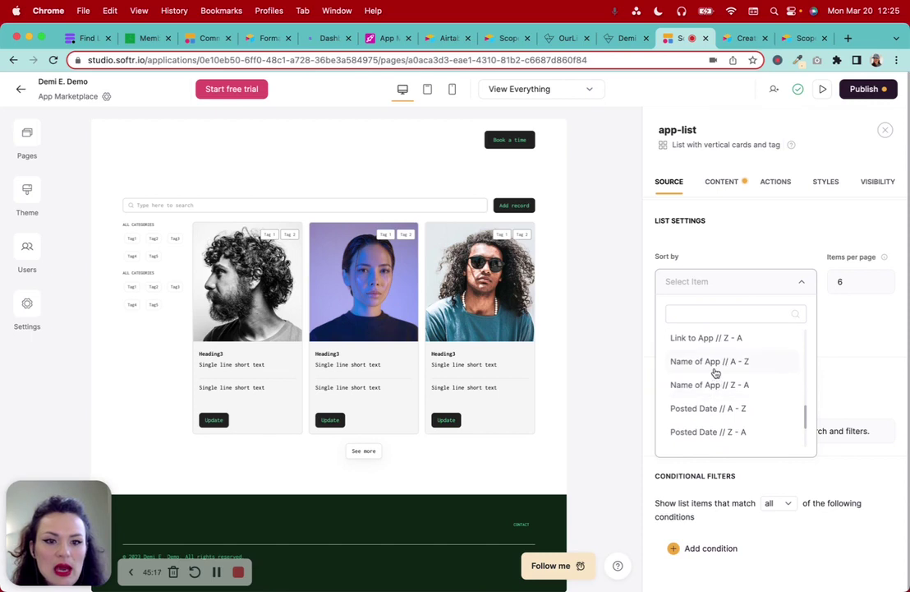
{"action": "left_click", "coordinate": [714, 368]}
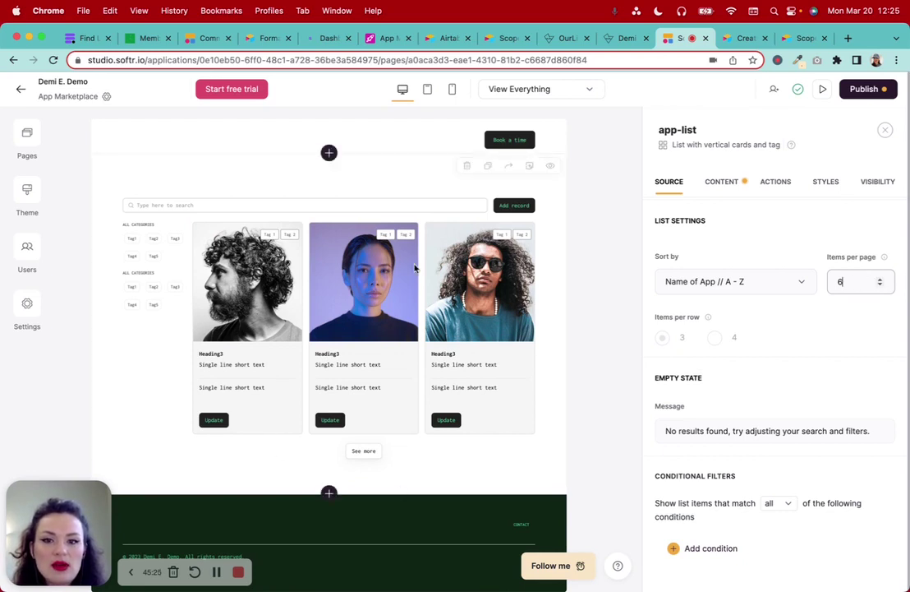
{"action": "scroll", "coordinate": [846, 345], "scroll_direction": "down", "scroll_amount": 2}
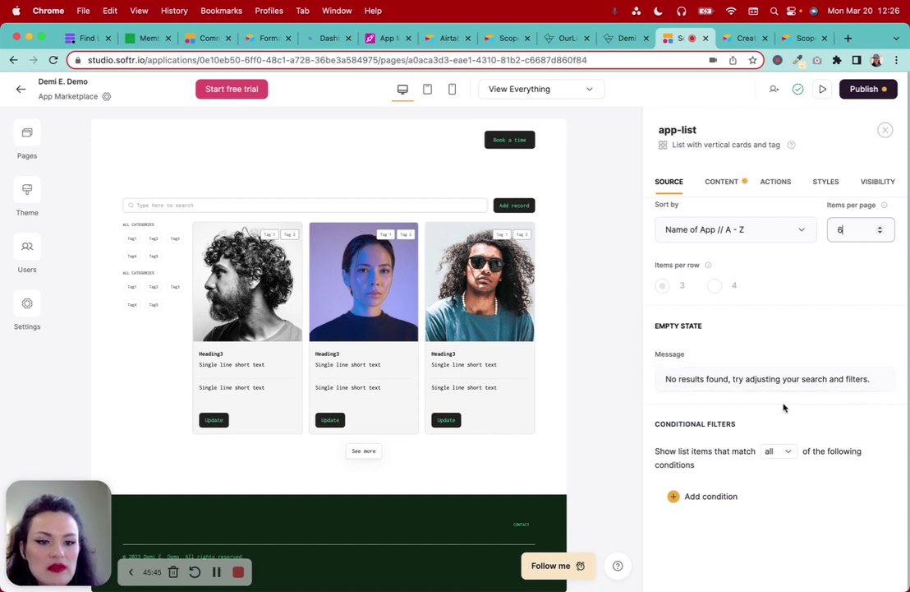
Insert 'please' so the empty-state message reads 'please try adjusting', leaving matching unchanged
{"action": "left_click", "coordinate": [731, 379]}
{"action": "type", "text": "please"}
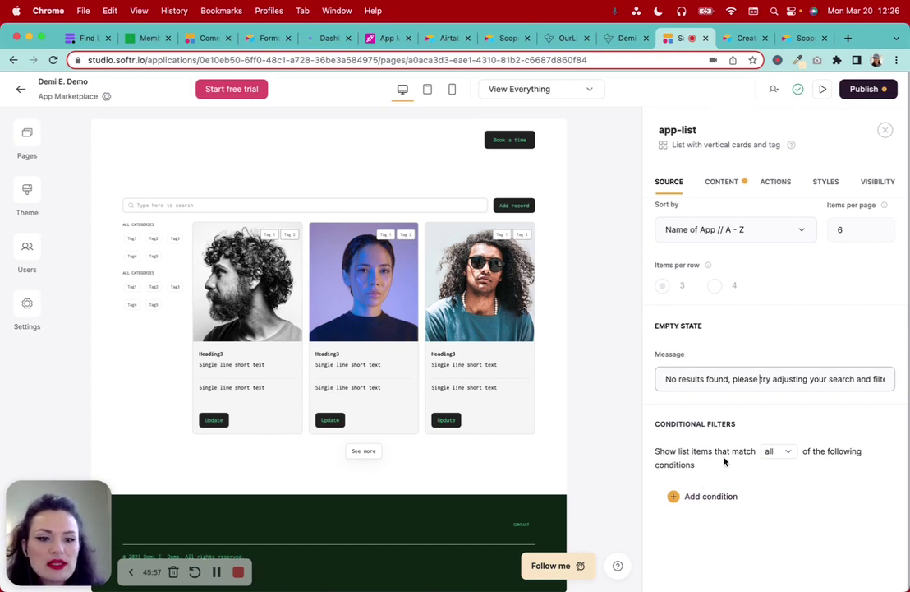
{"action": "left_click", "coordinate": [780, 451]}
{"action": "left_click", "coordinate": [840, 451]}
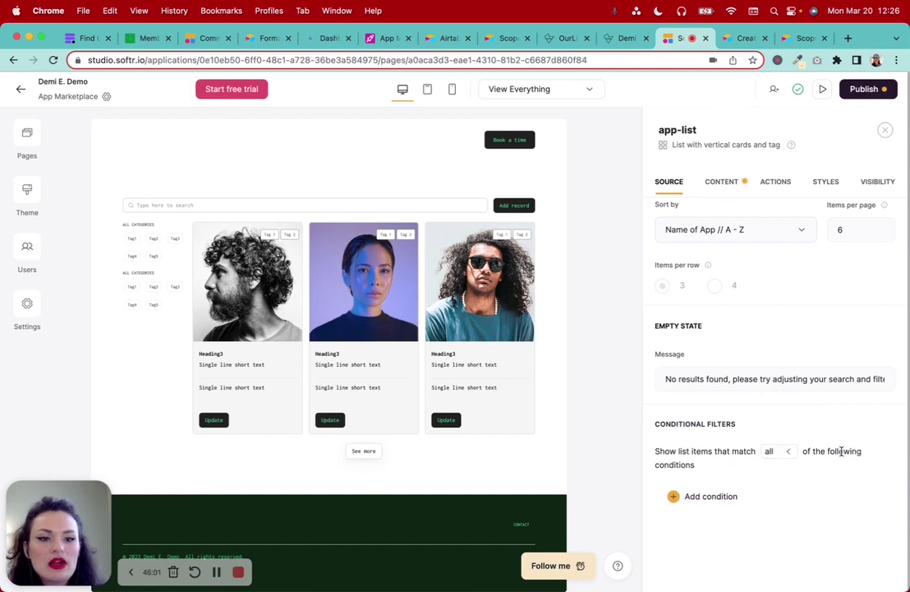
Bring up the app-list block's Content settings
{"action": "scroll", "coordinate": [772, 429], "scroll_direction": "up", "scroll_amount": 2}
{"action": "scroll", "coordinate": [772, 430], "scroll_direction": "up", "scroll_amount": 4}
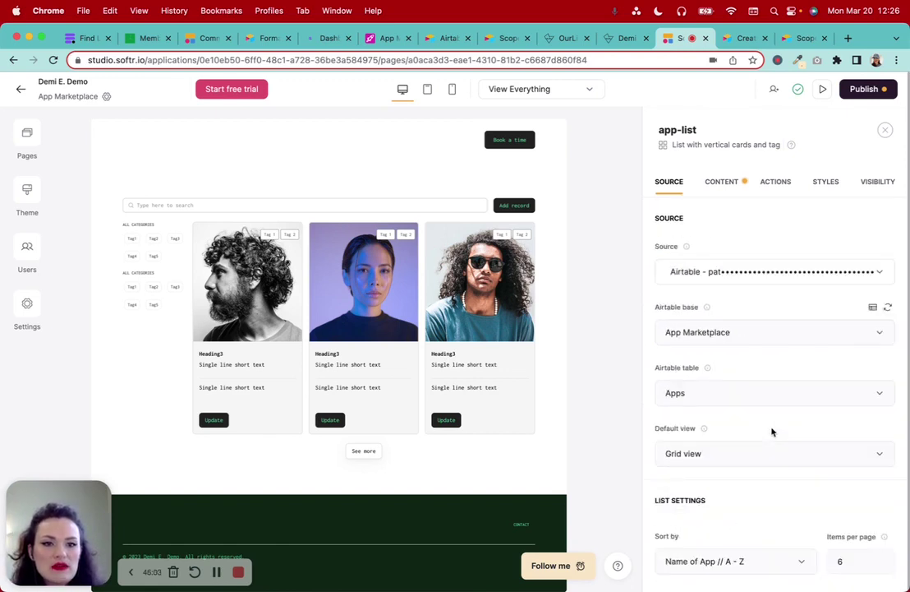
{"action": "left_click", "coordinate": [723, 182]}
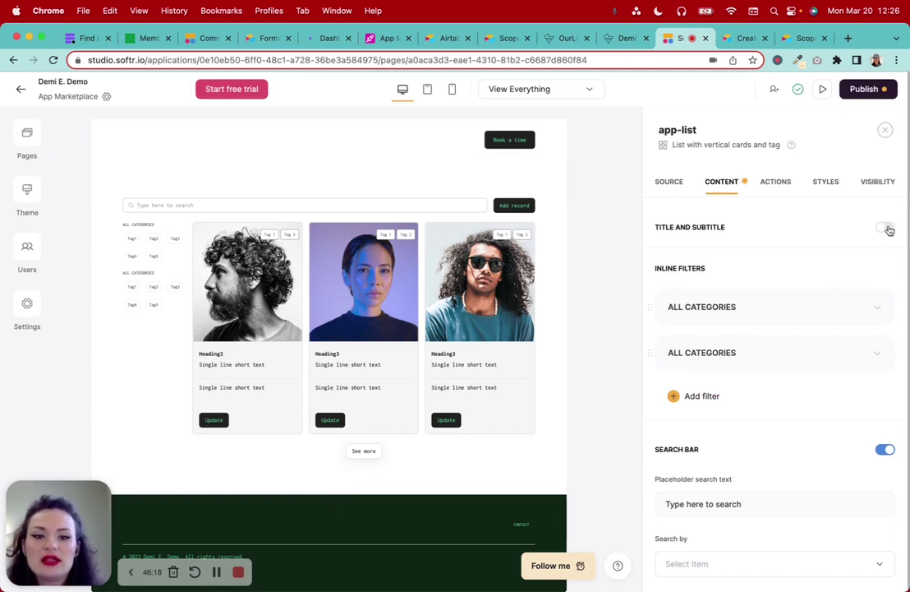
Turn on the list's title and subtitle and center them
{"action": "left_click", "coordinate": [886, 228]}
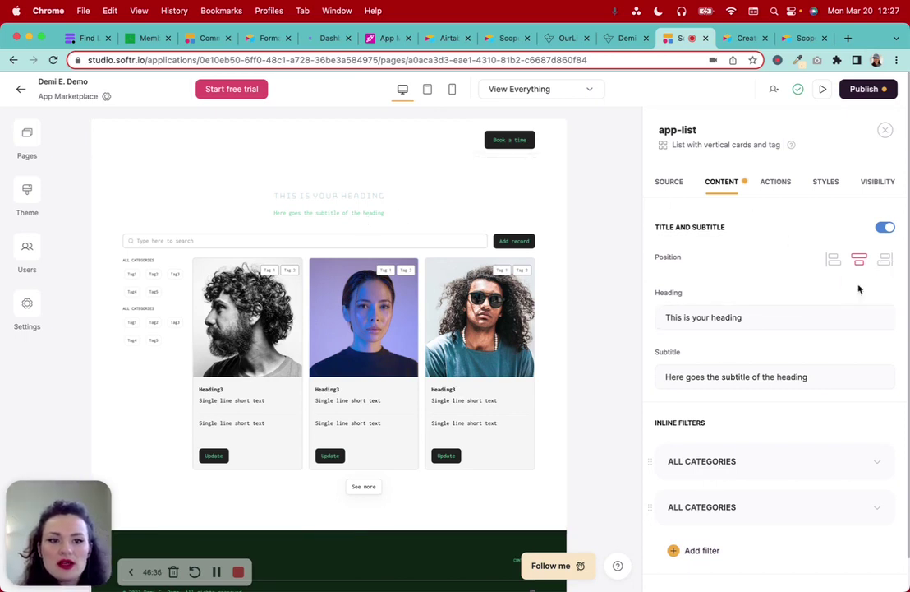
{"action": "left_click", "coordinate": [834, 260]}
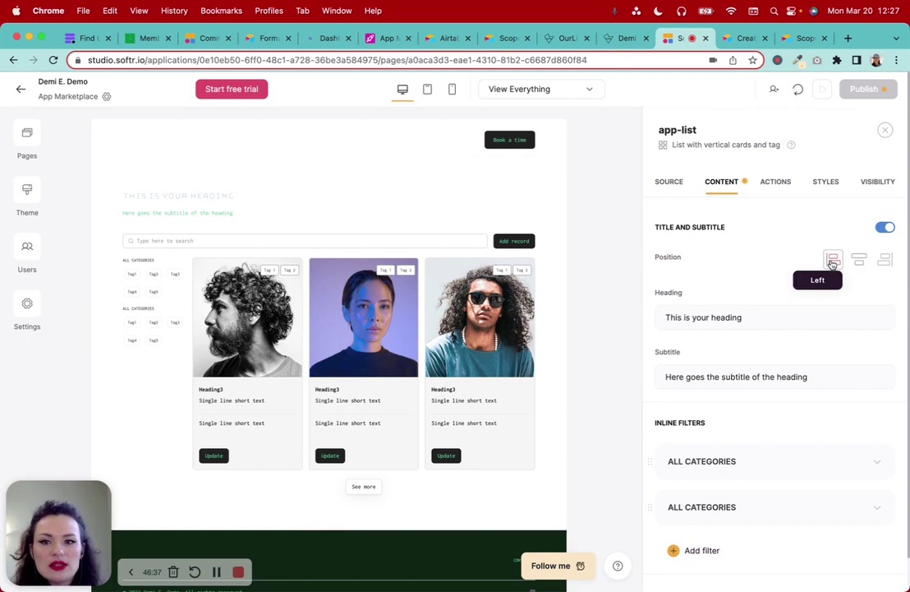
{"action": "left_click", "coordinate": [885, 260]}
{"action": "left_click", "coordinate": [858, 262]}
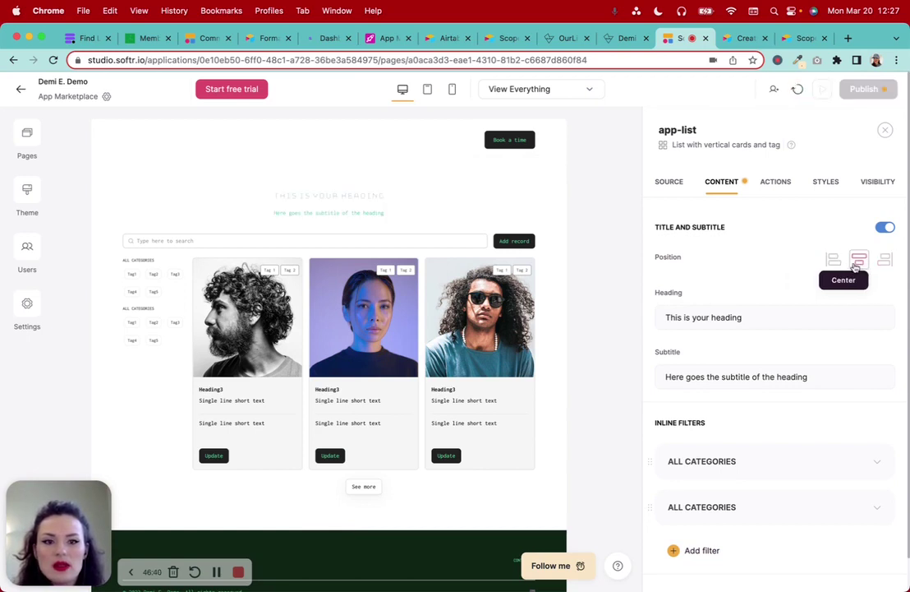
Set the heading to 'App Marketplace.' and the subtitle to 'Browse the apps we have available and comment on the ones you love!'
{"action": "double_click", "coordinate": [737, 318]}
{"action": "key", "text": "super+a"}
{"action": "type", "text": "App"}
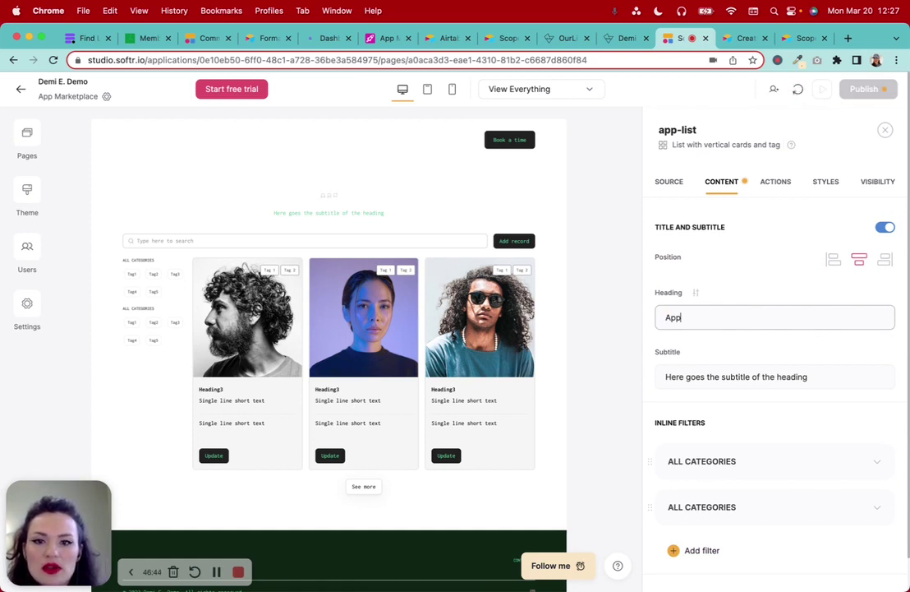
{"action": "type", "text": " Marketplace."}
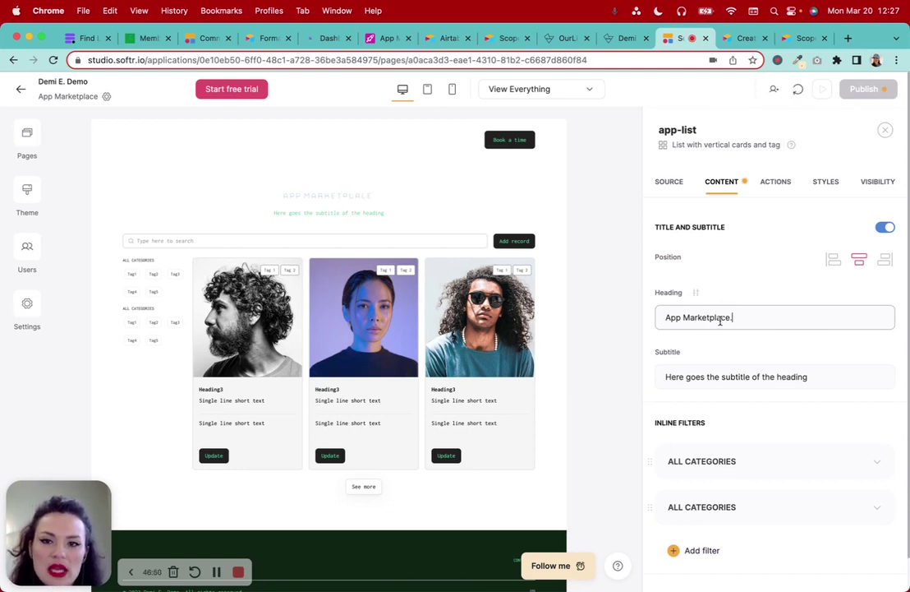
{"action": "left_click", "coordinate": [756, 374]}
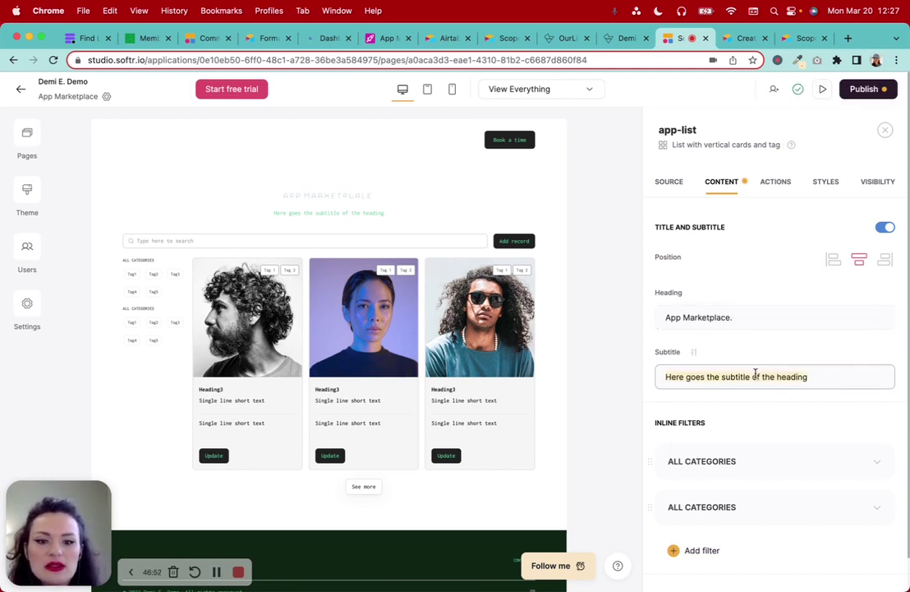
{"action": "type", "text": "Browse"}
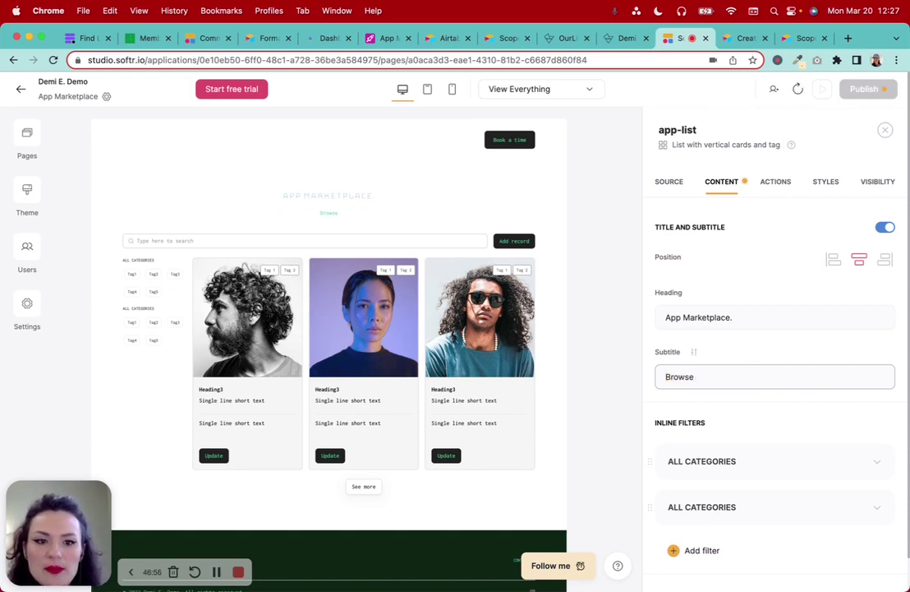
{"action": "type", "text": " the appl"}
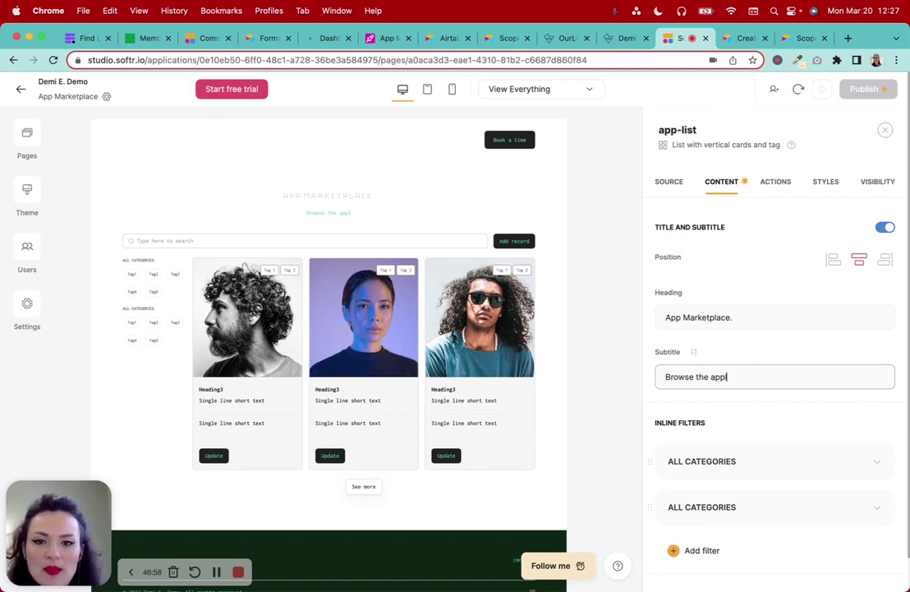
{"action": "key", "text": "BackSpace"}
{"action": "type", "text": "s we have "}
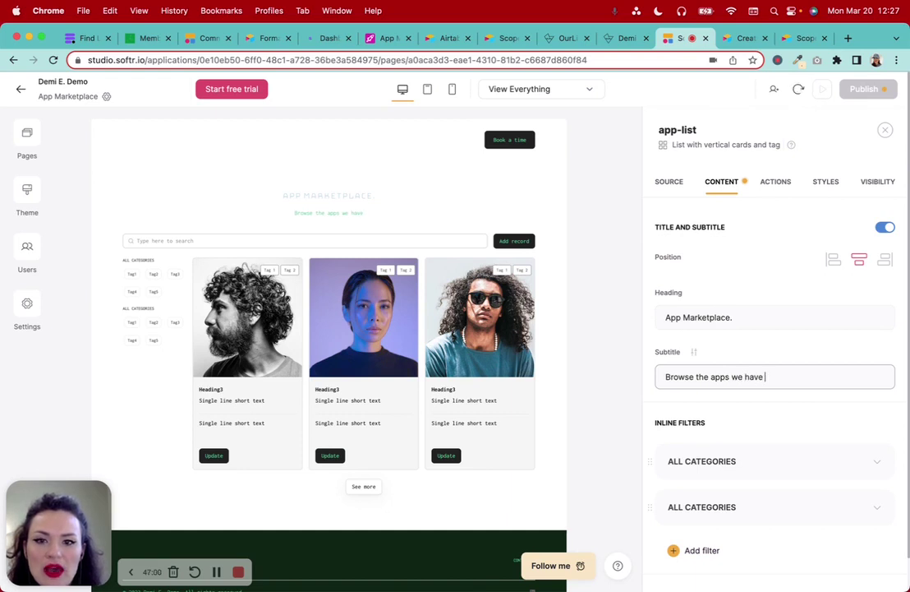
{"action": "type", "text": "available "}
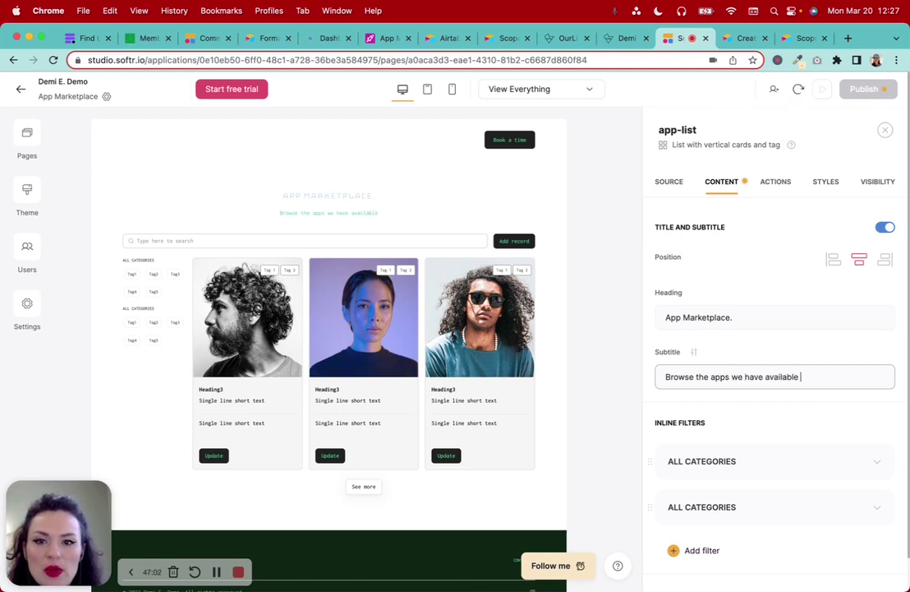
{"action": "type", "text": "and comment"}
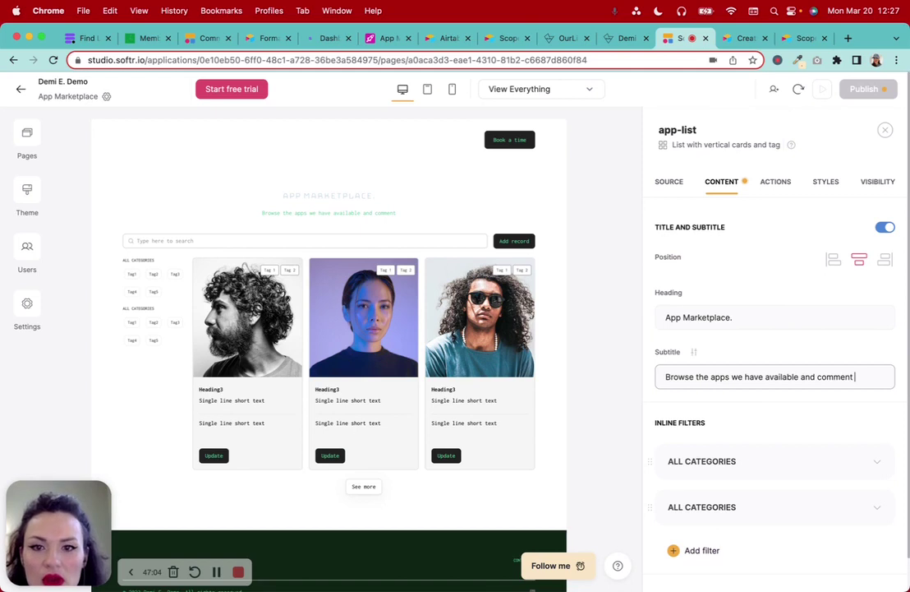
{"action": "type", "text": "son the ones you love!"}
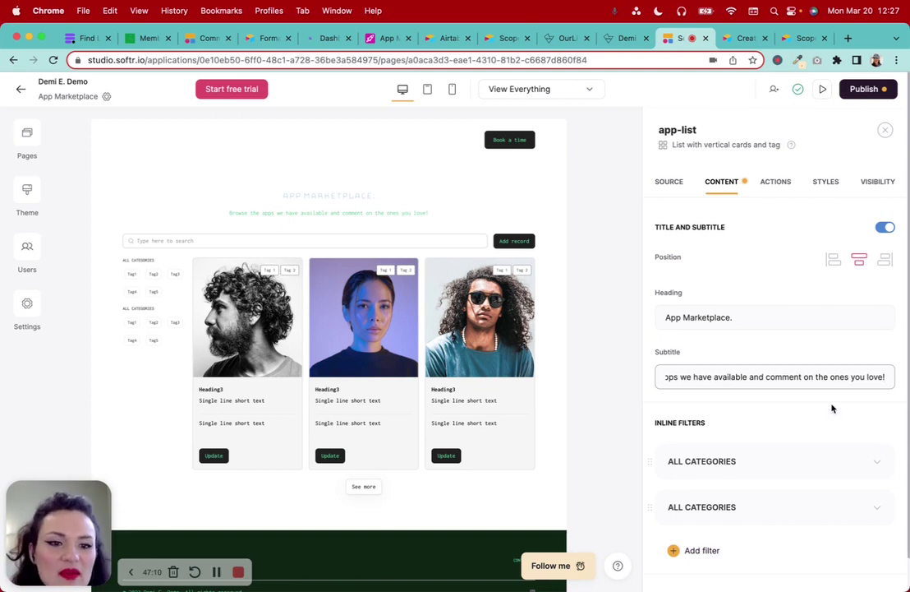
{"action": "scroll", "coordinate": [832, 408], "scroll_direction": "down", "scroll_amount": 5}
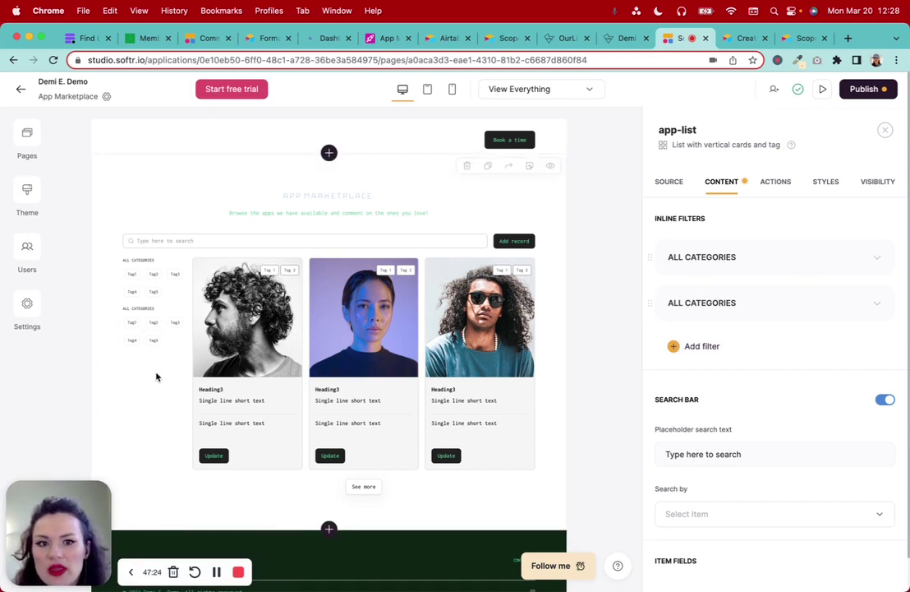
Rename the first category filter's label to BY PRICE
{"action": "left_click", "coordinate": [873, 256]}
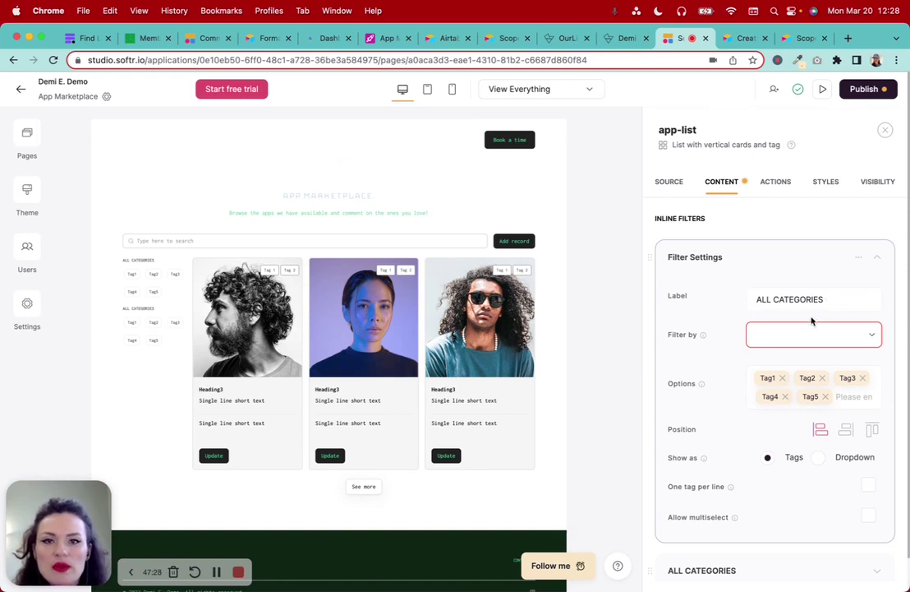
{"action": "triple_click", "coordinate": [828, 301]}
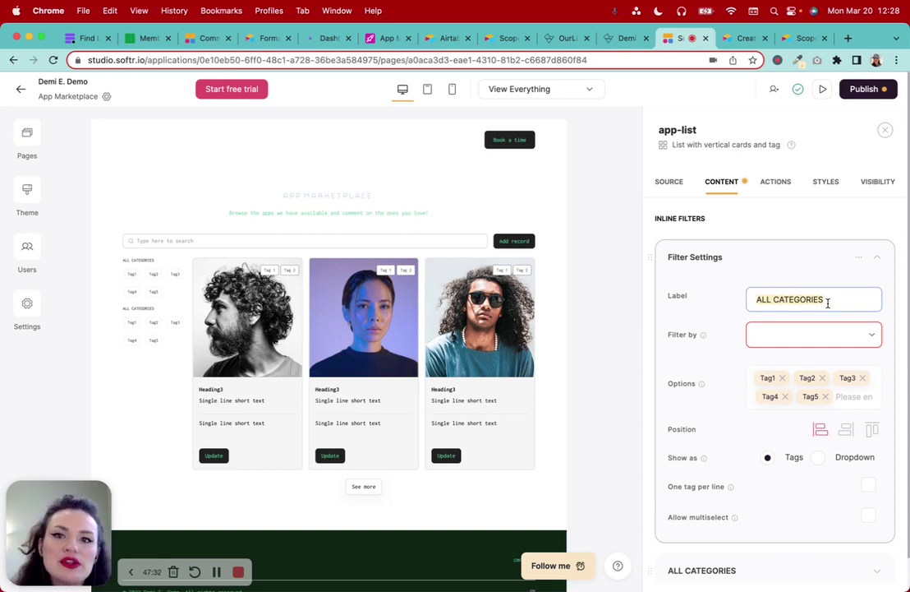
{"action": "type", "text": "By"}
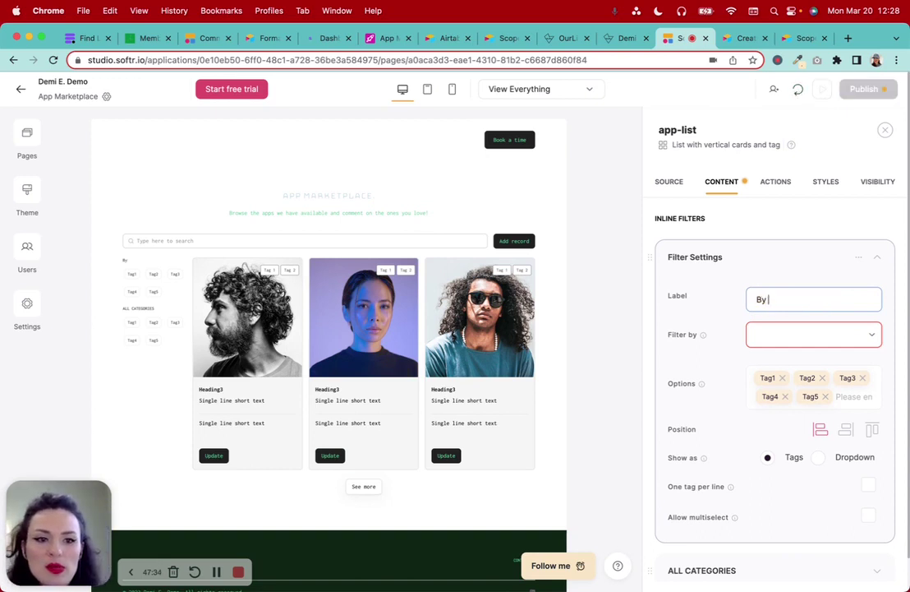
{"action": "key", "text": "BackSpace"}
{"action": "key", "text": "BackSpace"}
{"action": "type", "text": "Y PRICE"}
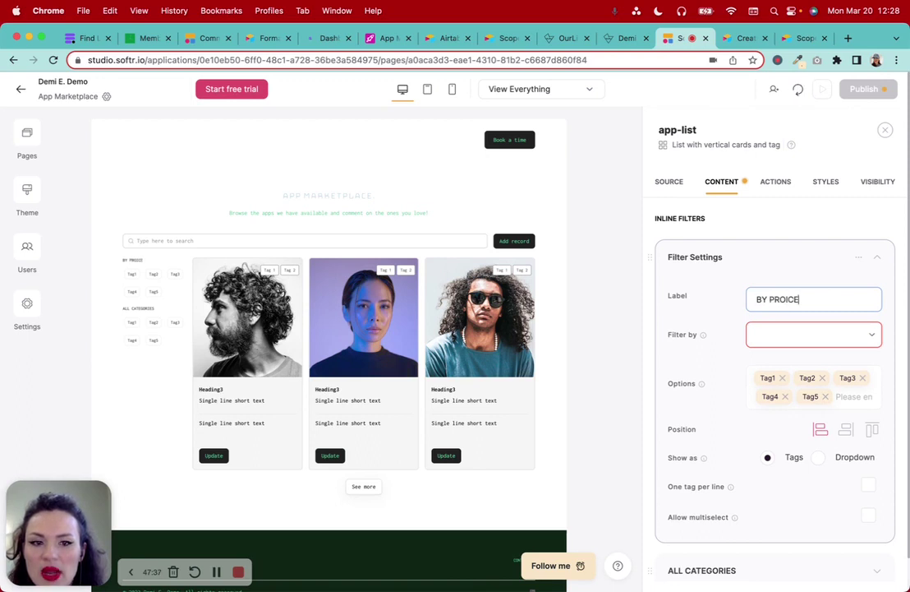
{"action": "key", "text": "BackSpace"}
{"action": "key", "text": "BackSpace"}
{"action": "key", "text": "BackSpace"}
{"action": "type", "text": "ICE"}
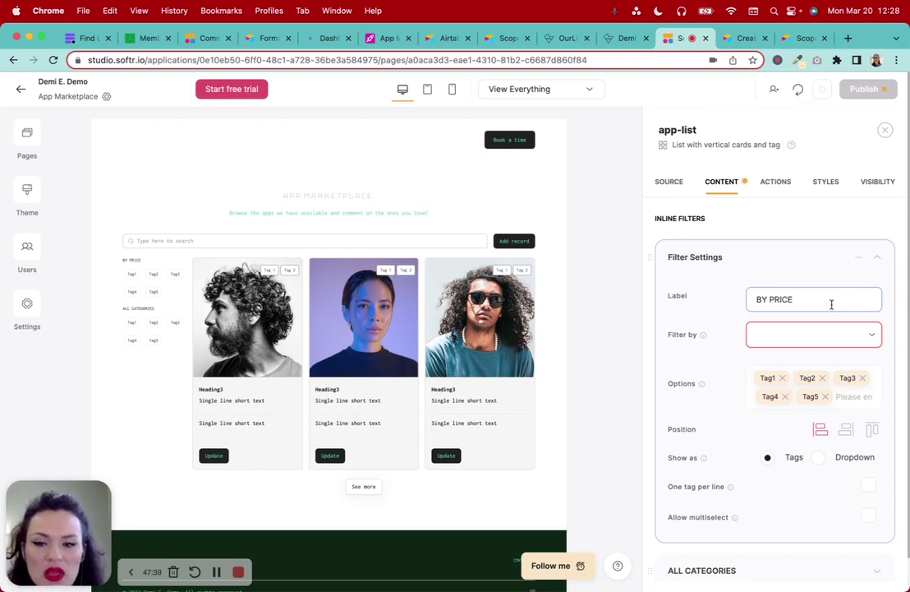
Make BY PRICE filter by the Tags field (option Free) instead of Price of App
{"action": "left_click", "coordinate": [816, 343]}
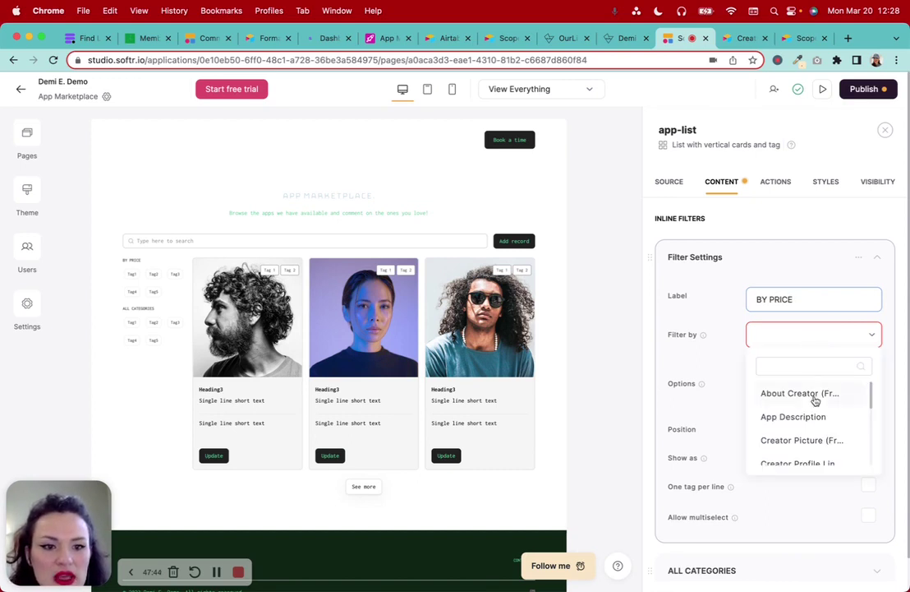
{"action": "scroll", "coordinate": [819, 416], "scroll_direction": "down", "scroll_amount": 3}
{"action": "scroll", "coordinate": [819, 416], "scroll_direction": "down", "scroll_amount": 3}
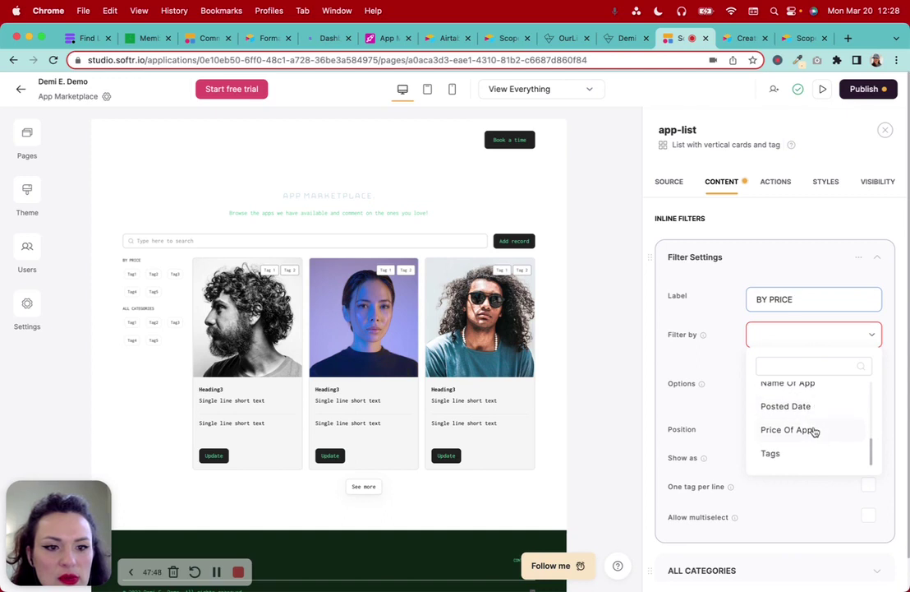
{"action": "left_click", "coordinate": [814, 432]}
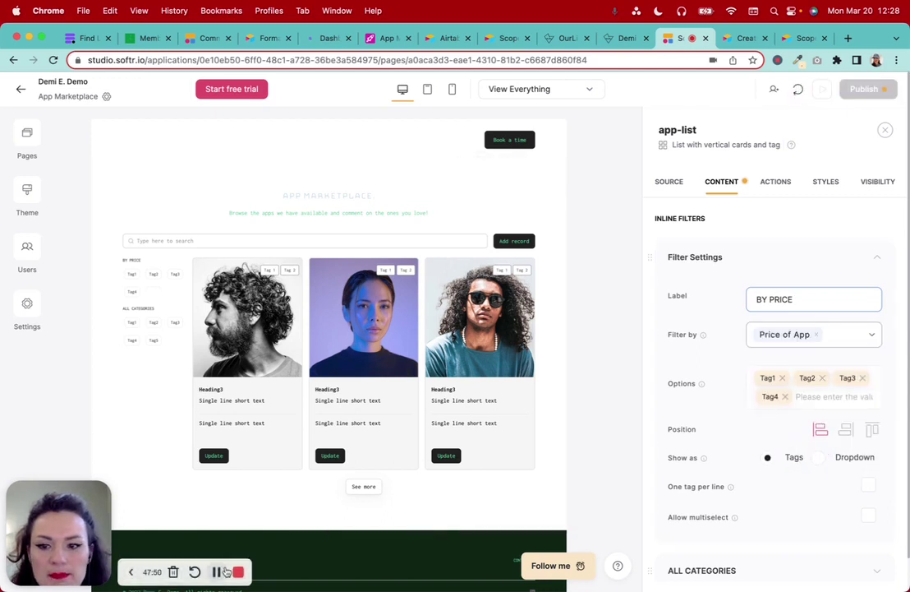
{"action": "left_click", "coordinate": [784, 338]}
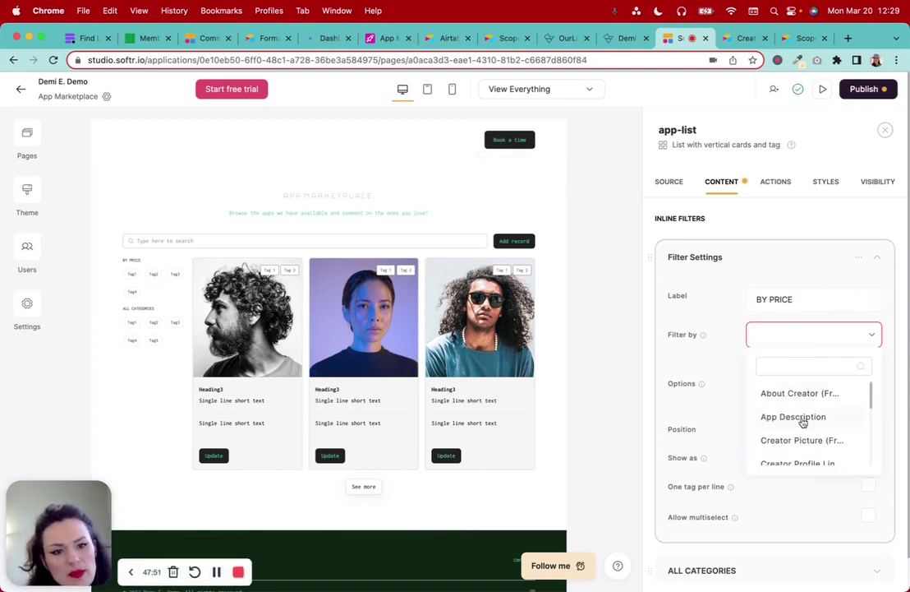
{"action": "scroll", "coordinate": [805, 423], "scroll_direction": "down", "scroll_amount": 3}
{"action": "scroll", "coordinate": [804, 433], "scroll_direction": "down", "scroll_amount": 3}
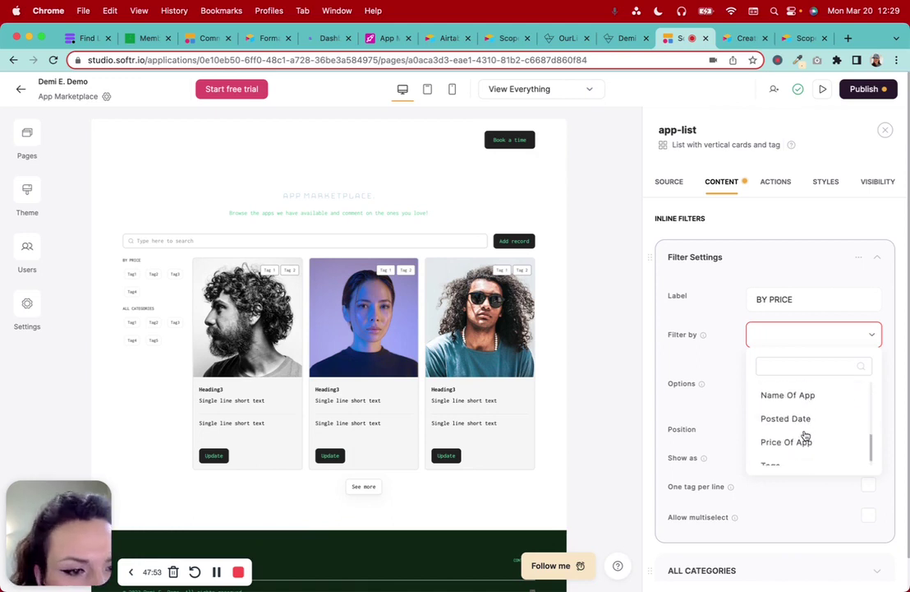
{"action": "left_click", "coordinate": [770, 452]}
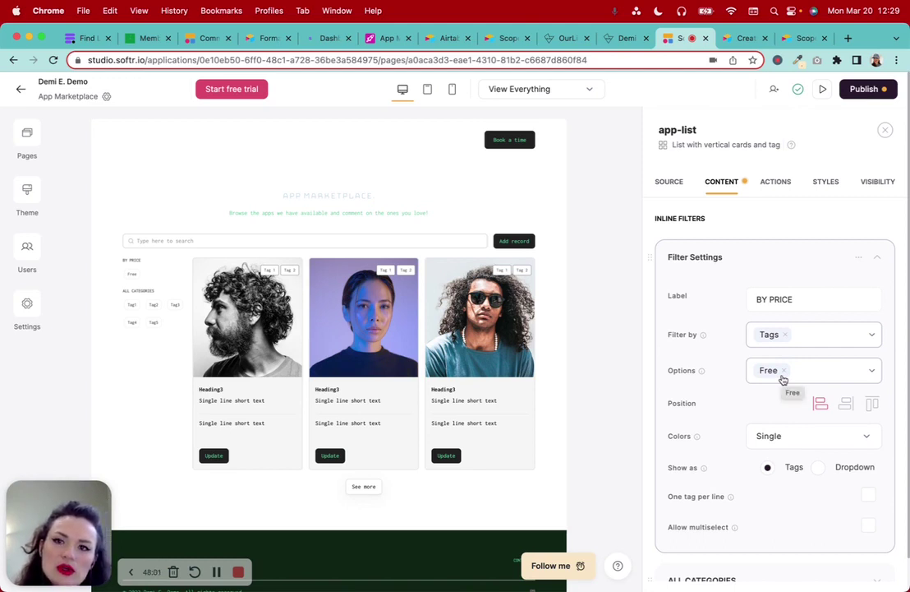
{"action": "left_click", "coordinate": [387, 38]}
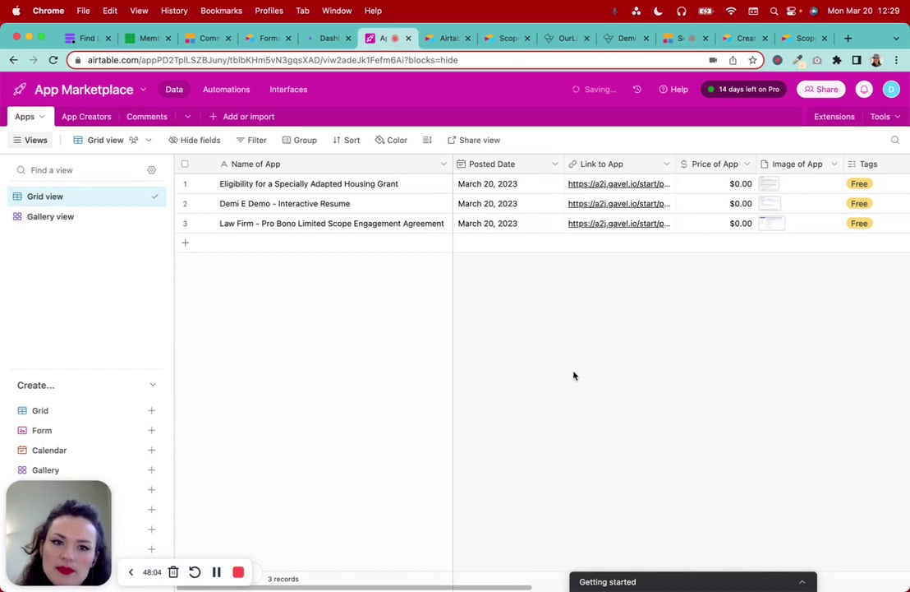
Scroll the Airtable Apps grid to review the Free values in the Tags column, then return to Softr
{"action": "scroll", "coordinate": [805, 282], "scroll_direction": "right", "scroll_amount": 5}
{"action": "scroll", "coordinate": [805, 282], "scroll_direction": "right", "scroll_amount": 1}
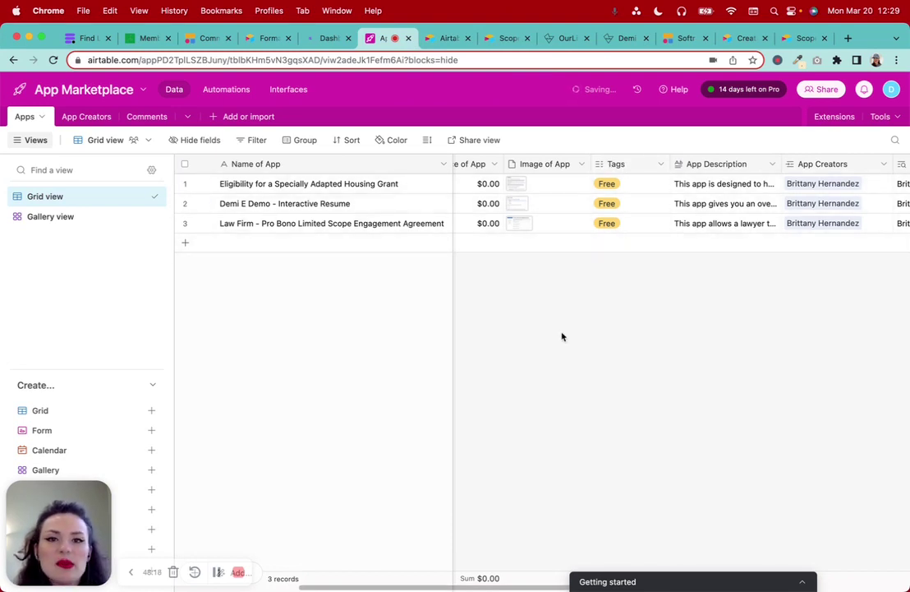
{"action": "left_click", "coordinate": [442, 46]}
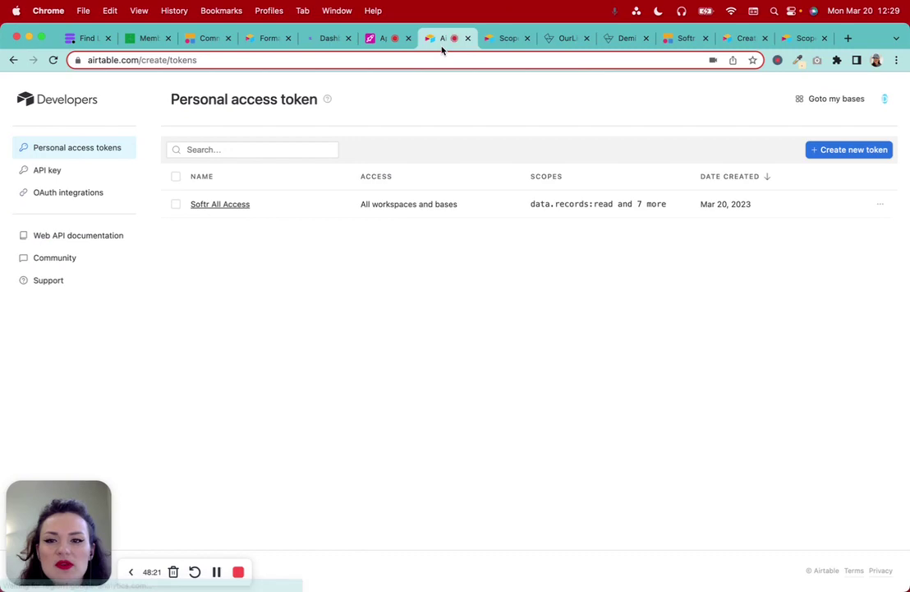
{"action": "left_click", "coordinate": [503, 38]}
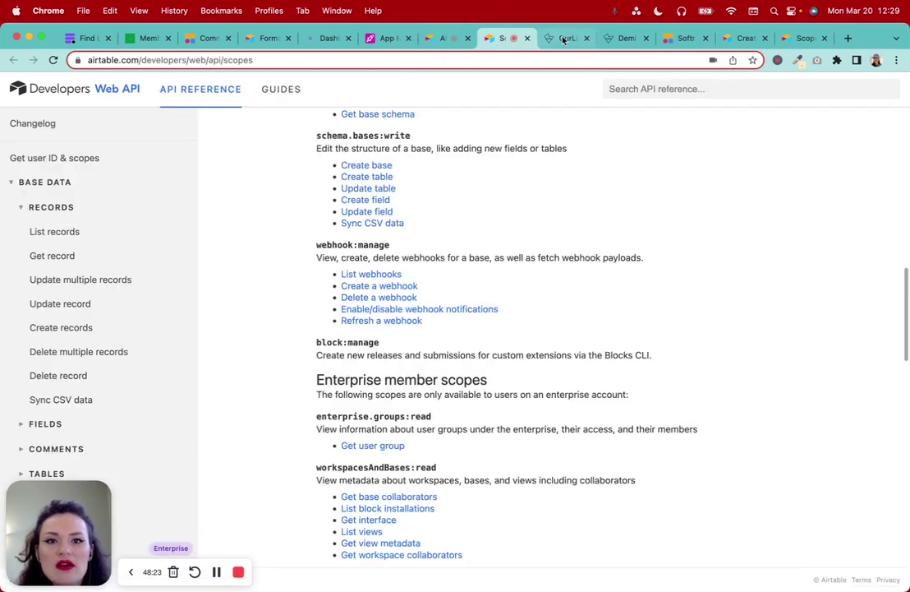
{"action": "left_click", "coordinate": [682, 38]}
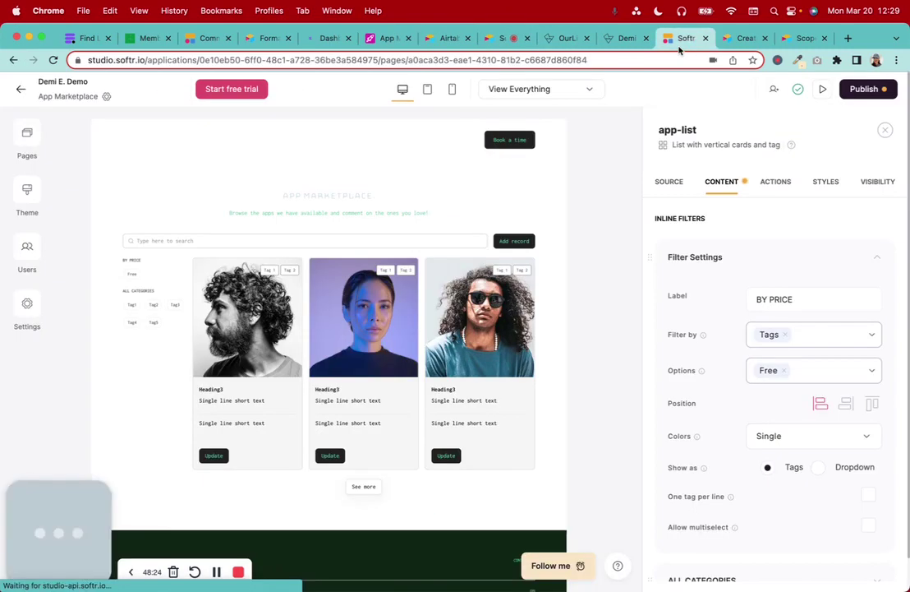
{"action": "scroll", "coordinate": [797, 468], "scroll_direction": "down", "scroll_amount": 3}
{"action": "left_click", "coordinate": [795, 462]}
{"action": "scroll", "coordinate": [797, 470], "scroll_direction": "down", "scroll_amount": 2}
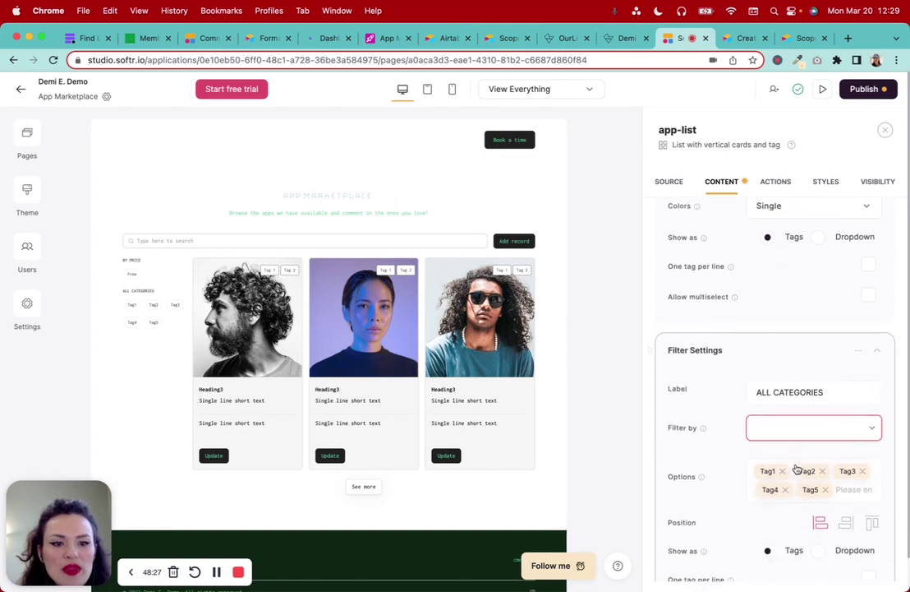
{"action": "scroll", "coordinate": [797, 468], "scroll_direction": "down", "scroll_amount": 1}
{"action": "left_click", "coordinate": [859, 328]}
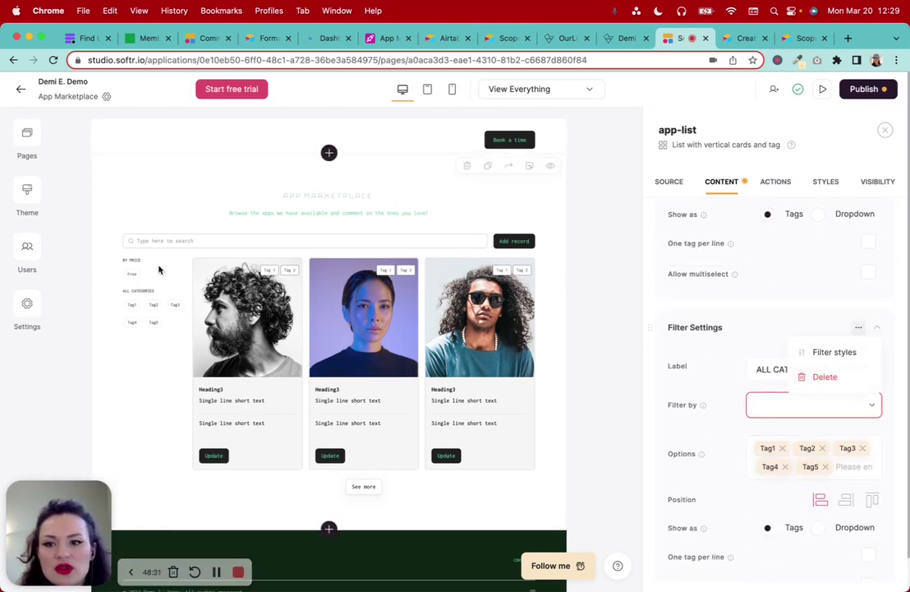
{"action": "left_click", "coordinate": [875, 327]}
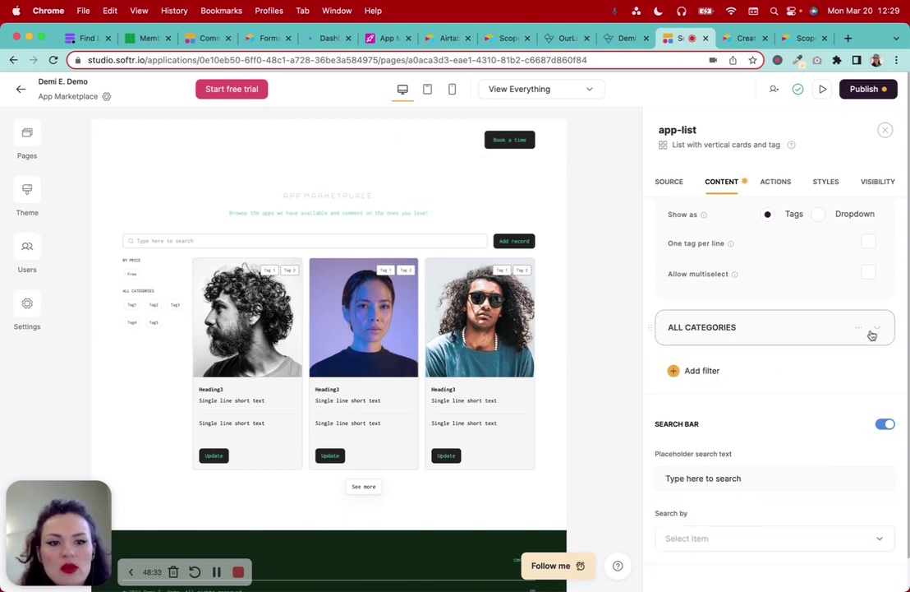
{"action": "scroll", "coordinate": [772, 358], "scroll_direction": "up", "scroll_amount": 1}
{"action": "scroll", "coordinate": [773, 359], "scroll_direction": "up", "scroll_amount": 5}
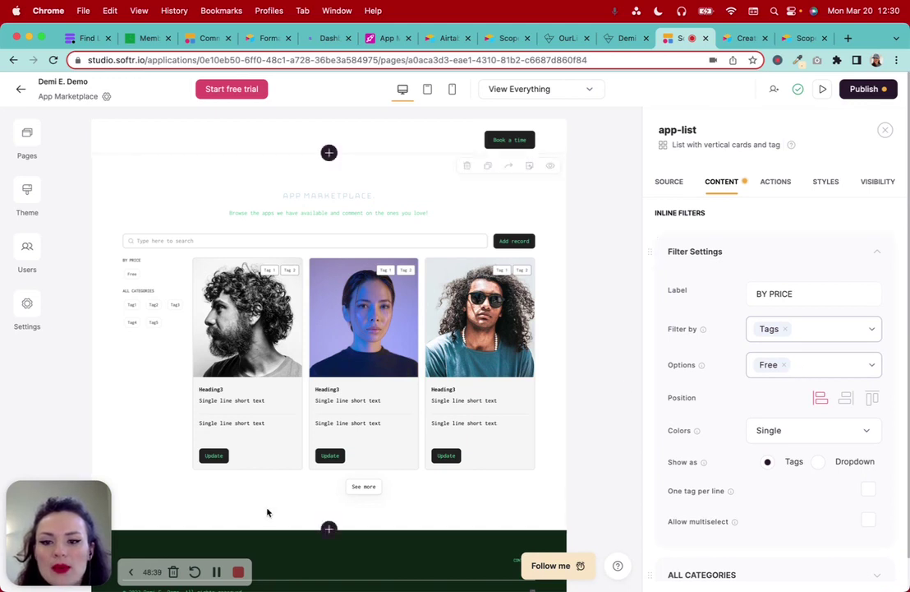
{"action": "scroll", "coordinate": [773, 345], "scroll_direction": "up", "scroll_amount": 1}
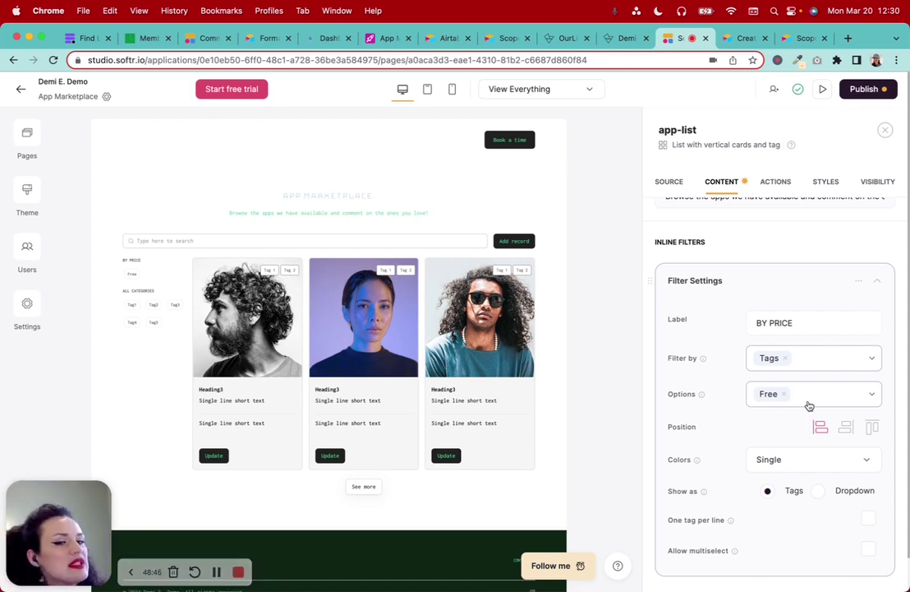
{"action": "scroll", "coordinate": [809, 406], "scroll_direction": "down", "scroll_amount": 1}
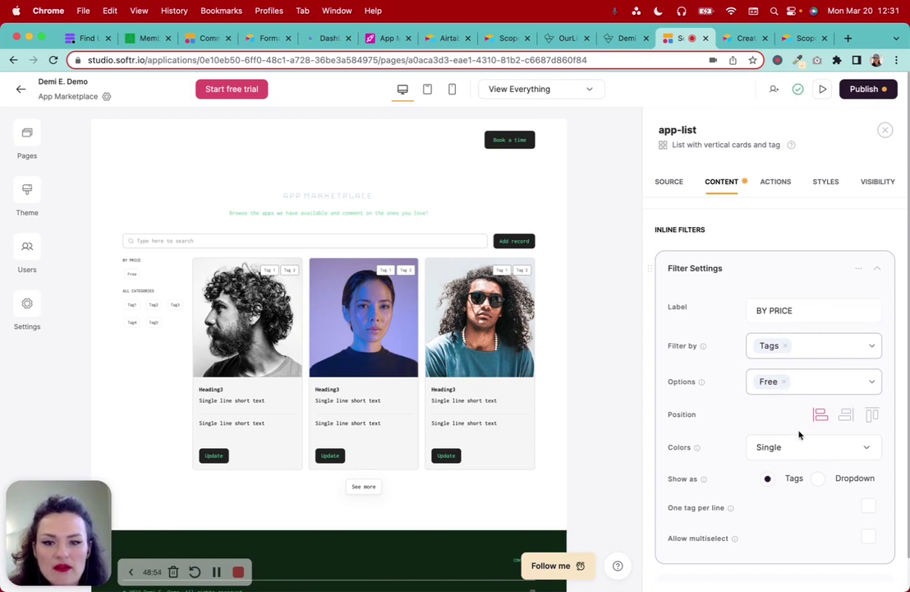
{"action": "scroll", "coordinate": [799, 433], "scroll_direction": "down", "scroll_amount": 5}
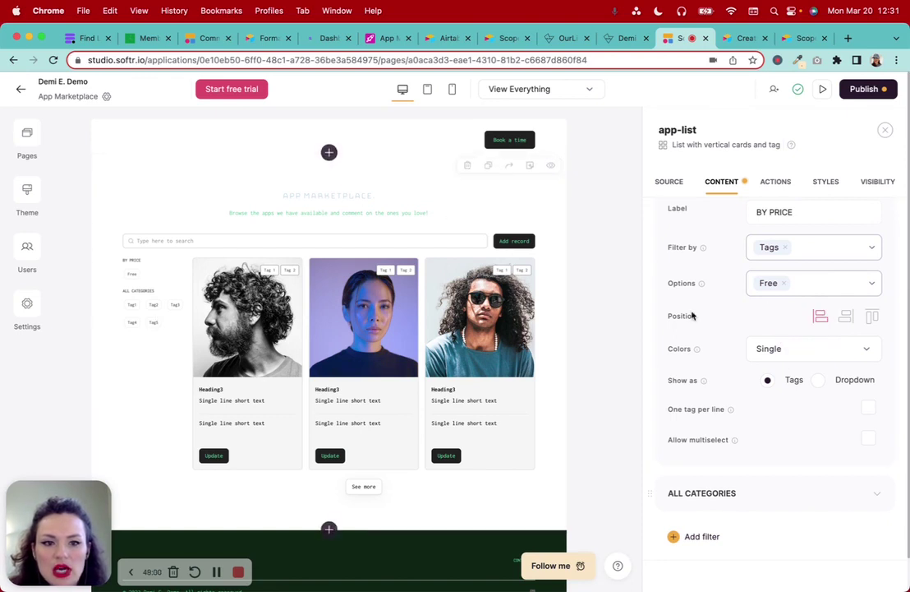
Compare Multicolor and data-source tag colours for BY PRICE, settling on a single colour
{"action": "left_click", "coordinate": [824, 357]}
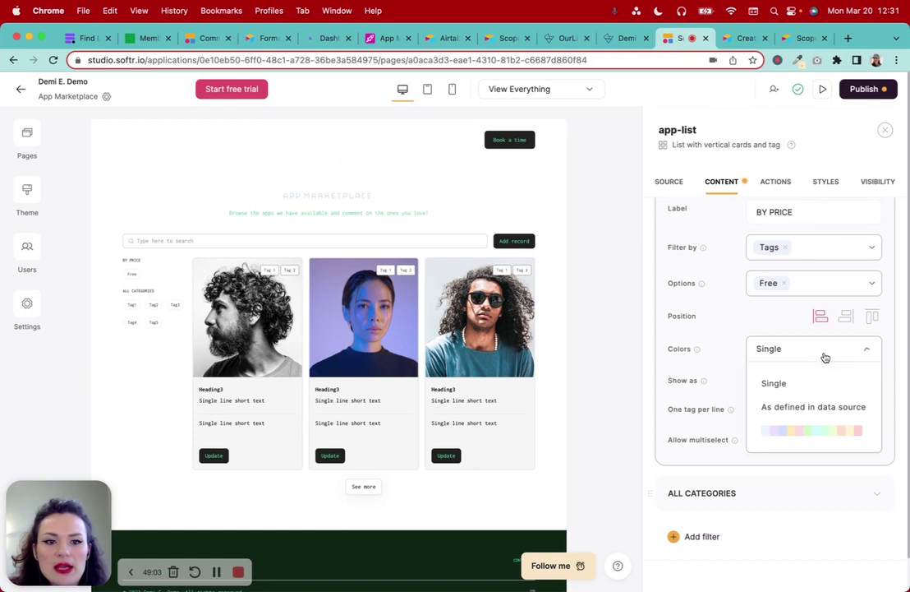
{"action": "left_click", "coordinate": [826, 439]}
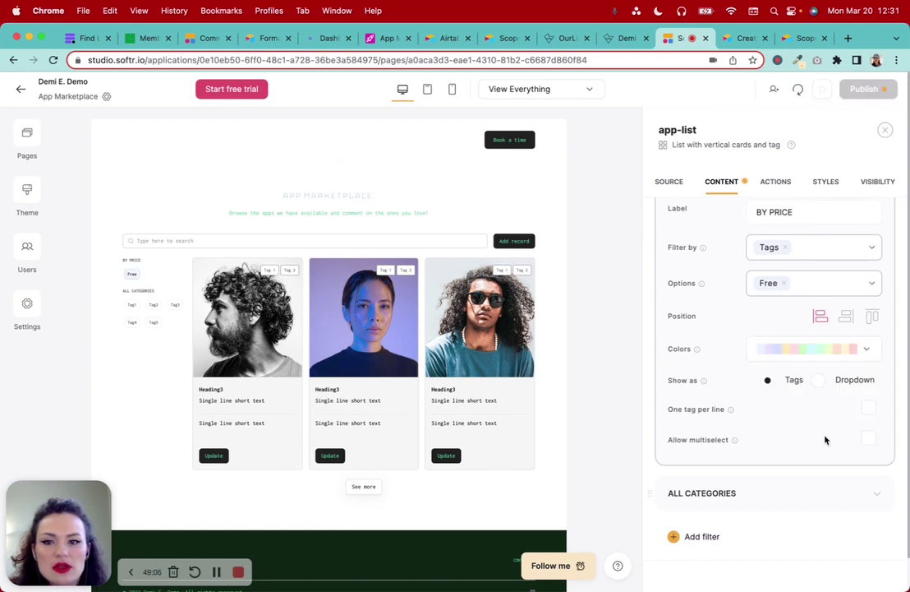
{"action": "left_click", "coordinate": [818, 359]}
{"action": "left_click", "coordinate": [796, 383]}
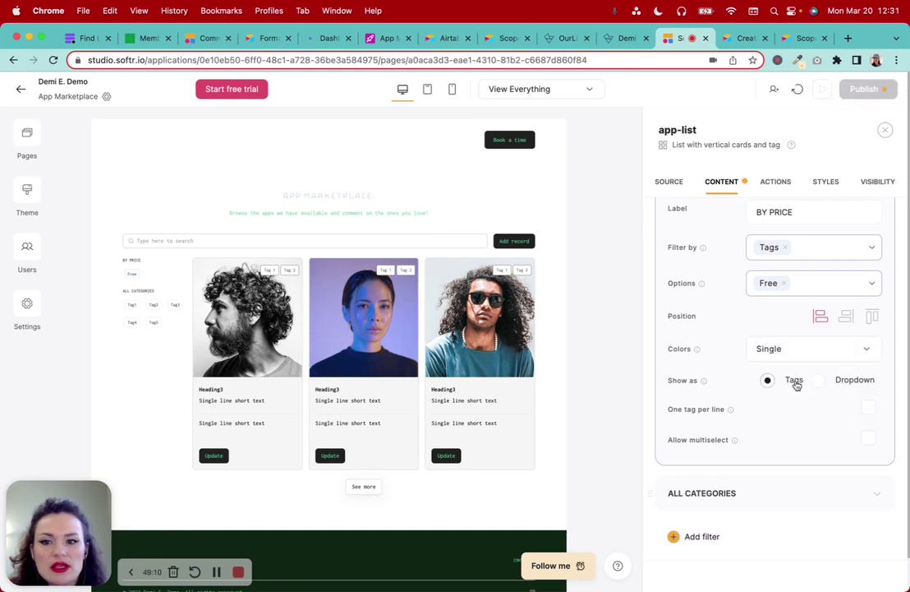
{"action": "left_click", "coordinate": [804, 352]}
{"action": "left_click", "coordinate": [807, 410]}
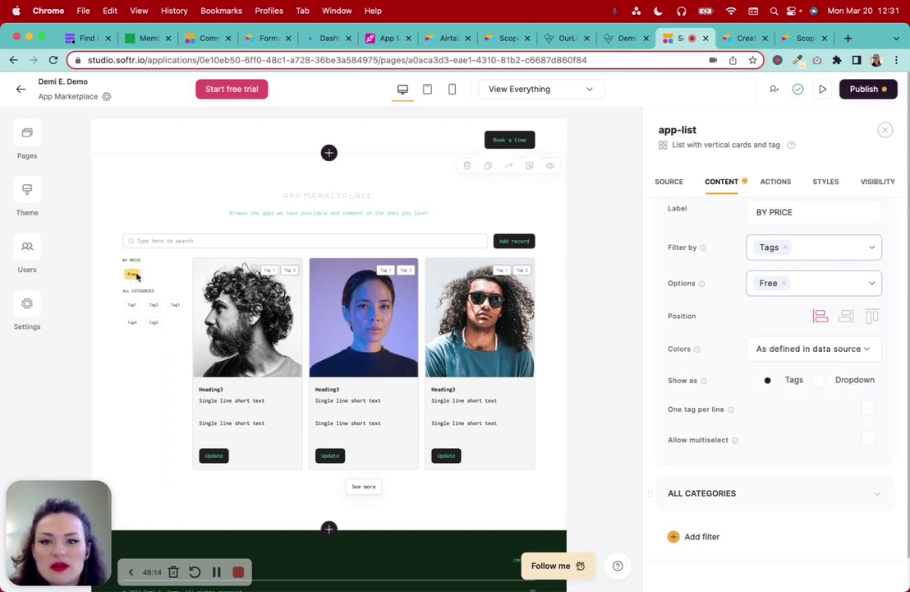
{"action": "left_click", "coordinate": [387, 38]}
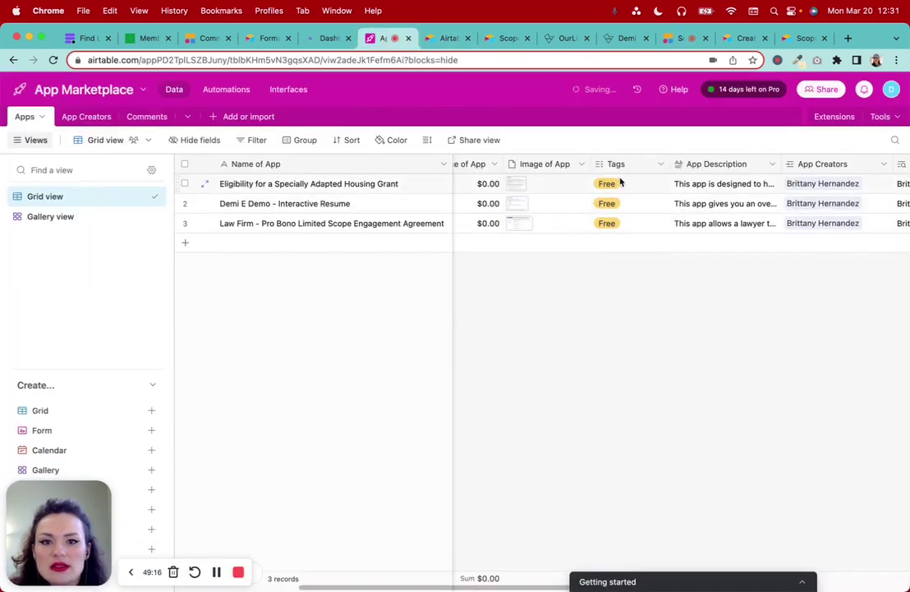
{"action": "left_click", "coordinate": [687, 41]}
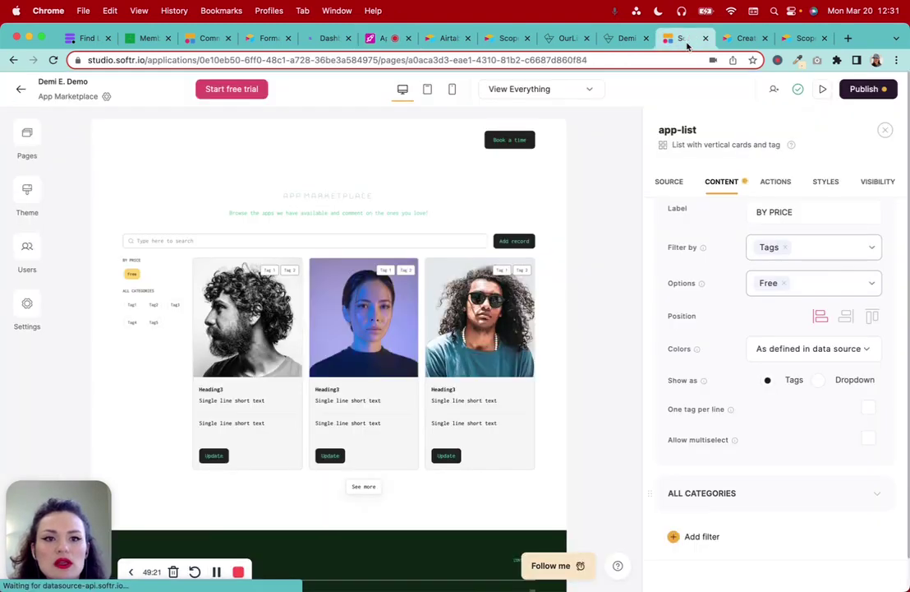
{"action": "left_click", "coordinate": [833, 352]}
{"action": "left_click", "coordinate": [795, 382]}
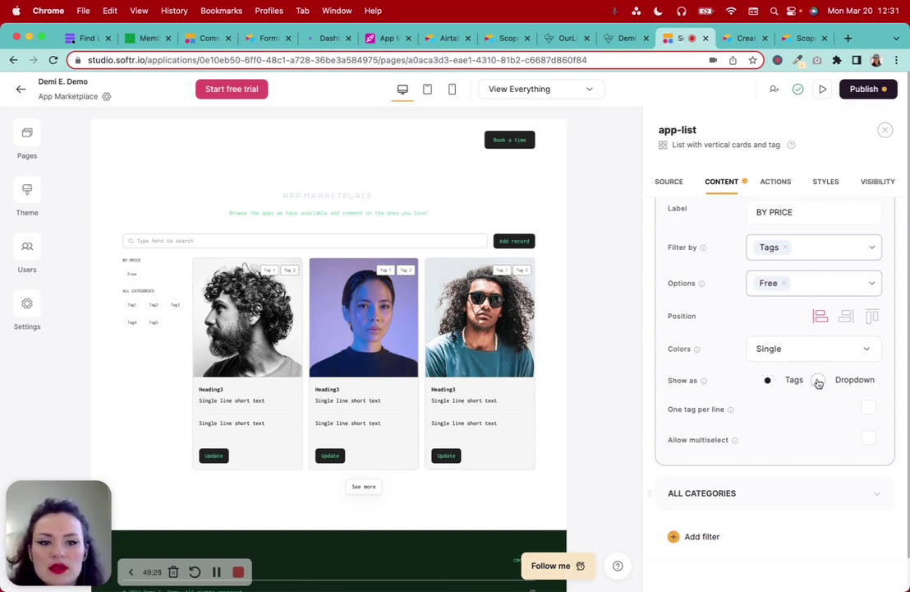
Show the BY PRICE filter as a dropdown with multiselect allowed
{"action": "left_click", "coordinate": [818, 381]}
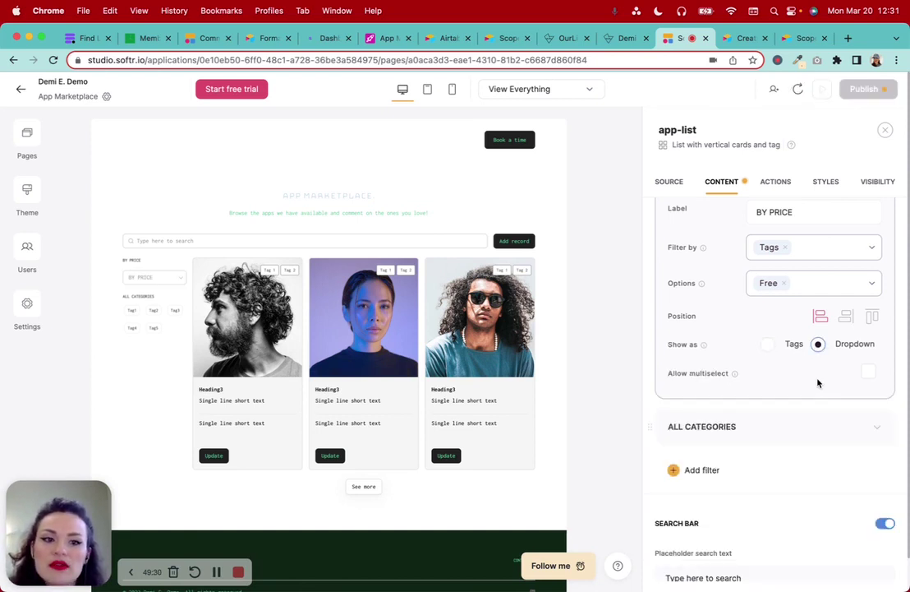
{"action": "left_click", "coordinate": [869, 370]}
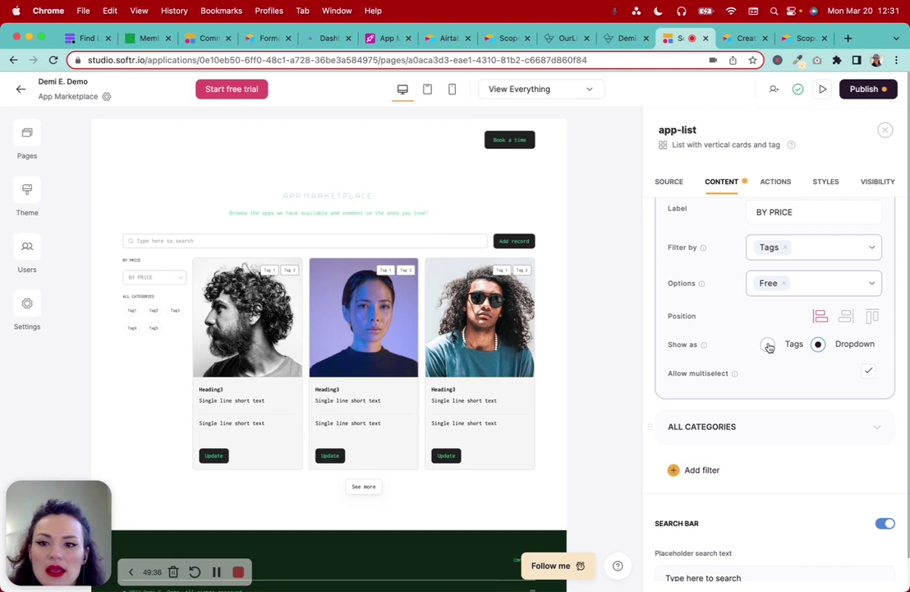
{"action": "left_click", "coordinate": [767, 344]}
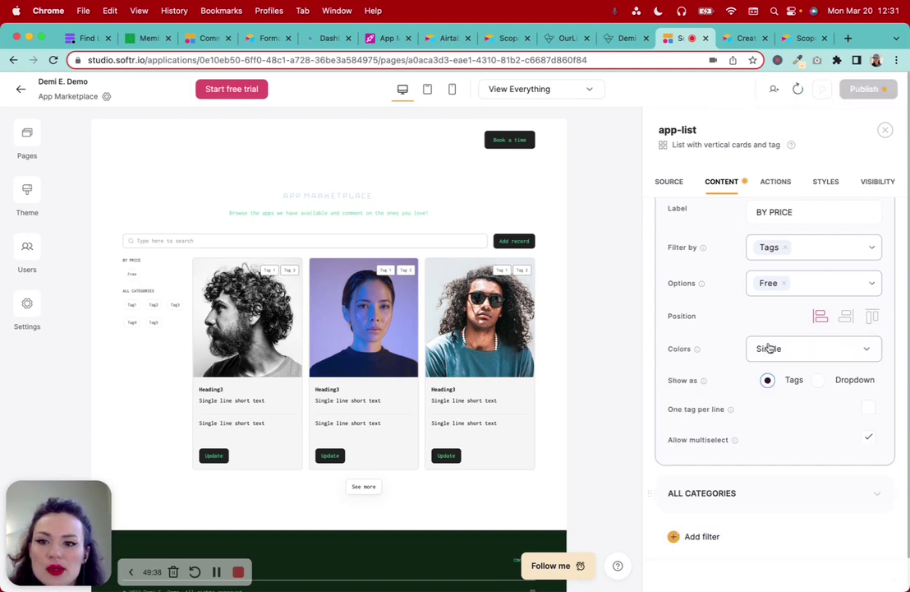
{"action": "left_click", "coordinate": [857, 379]}
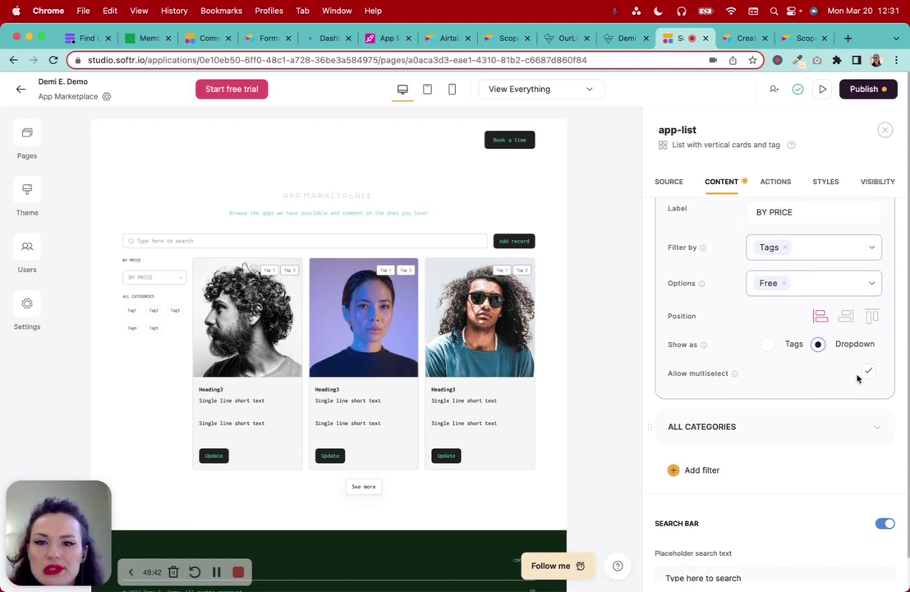
{"action": "scroll", "coordinate": [858, 375], "scroll_direction": "down", "scroll_amount": 3}
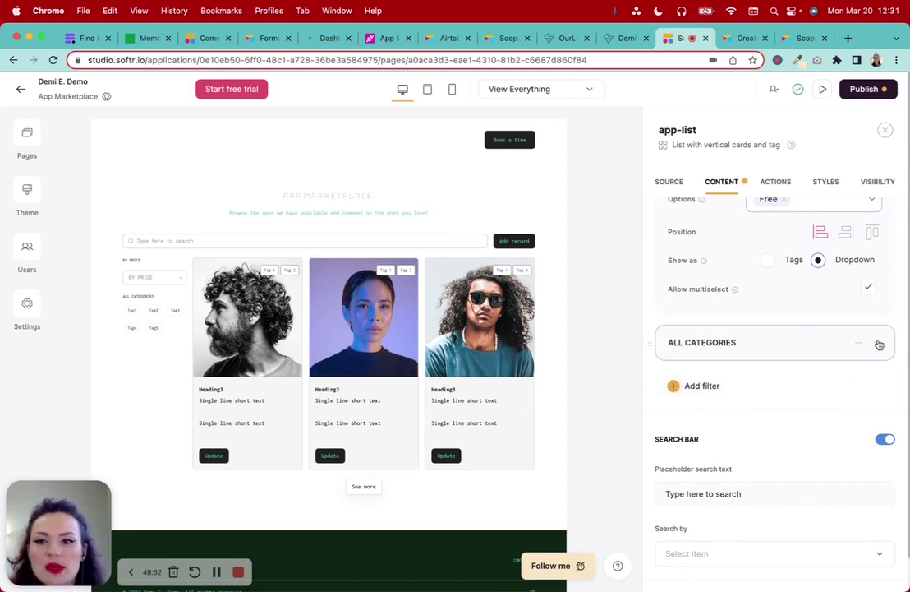
Relabel the ALL CATEGORIES filter as BY TOPIC, leaving its Filter by field unset
{"action": "left_click", "coordinate": [878, 344]}
{"action": "scroll", "coordinate": [785, 379], "scroll_direction": "down", "scroll_amount": 1}
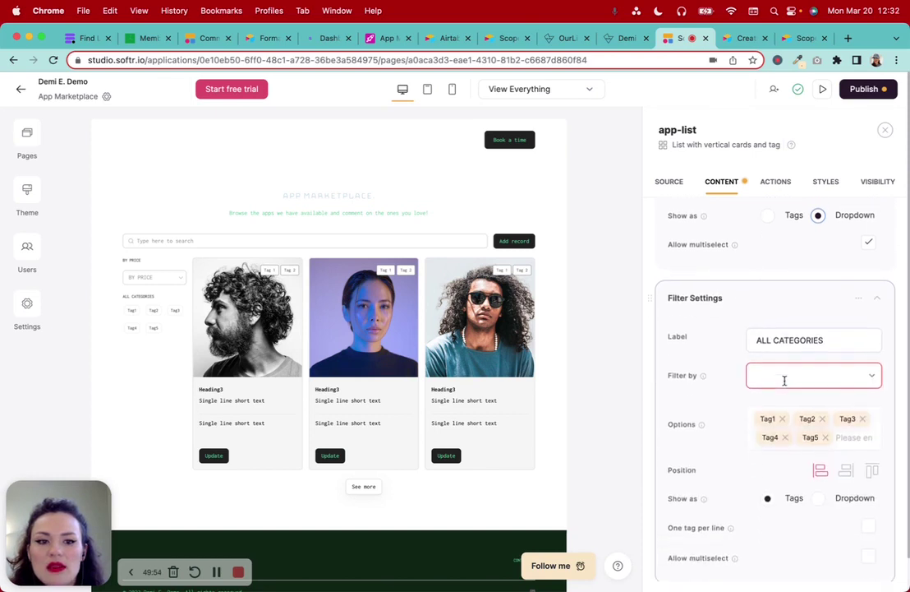
{"action": "left_click", "coordinate": [803, 339]}
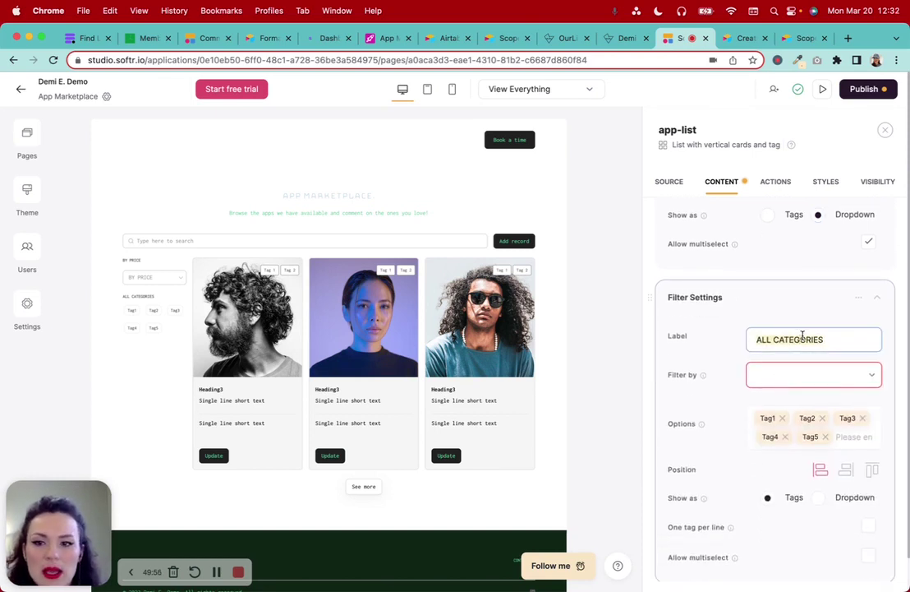
{"action": "type", "text": "BY "}
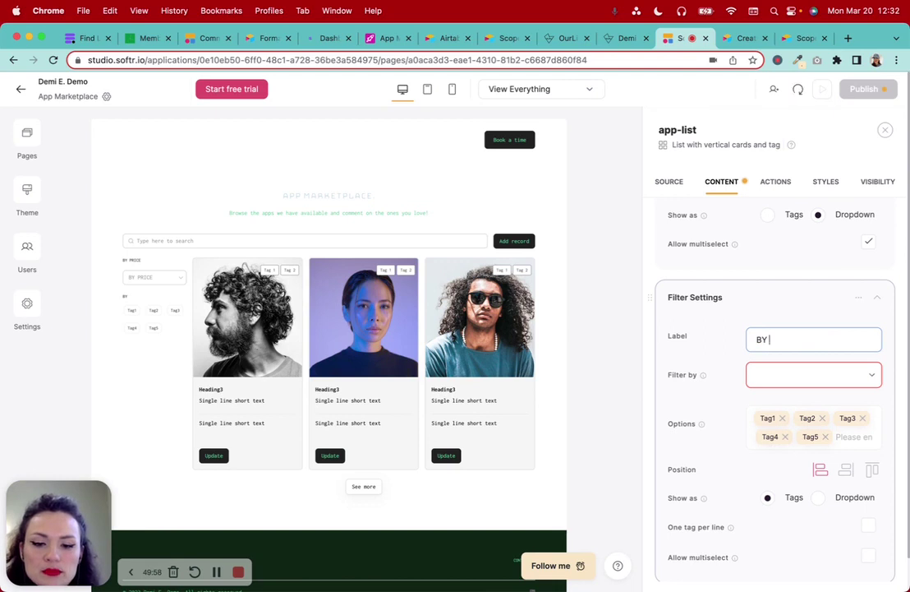
{"action": "type", "text": "TOP"}
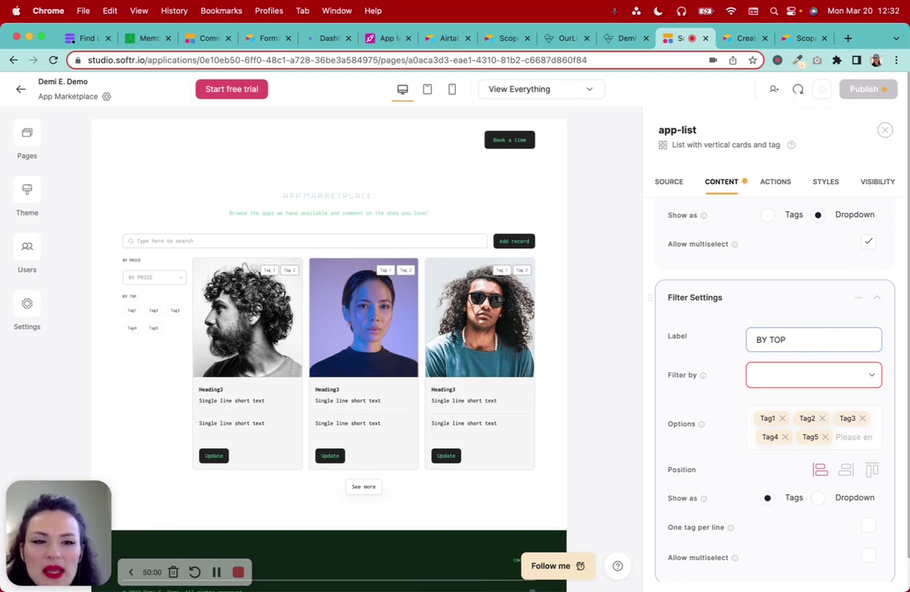
{"action": "type", "text": "IC"}
{"action": "left_click", "coordinate": [820, 375]}
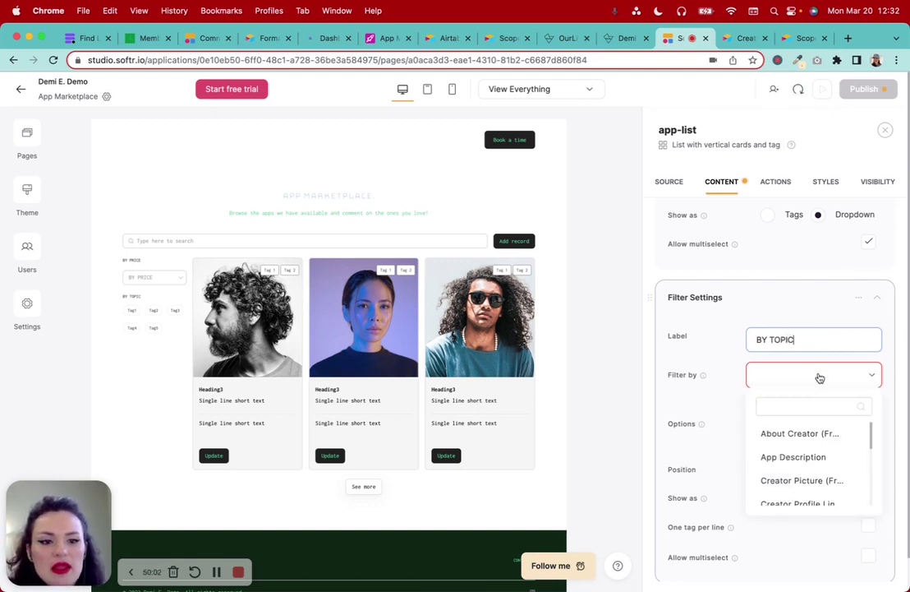
{"action": "left_click", "coordinate": [818, 376]}
{"action": "left_click", "coordinate": [792, 374]}
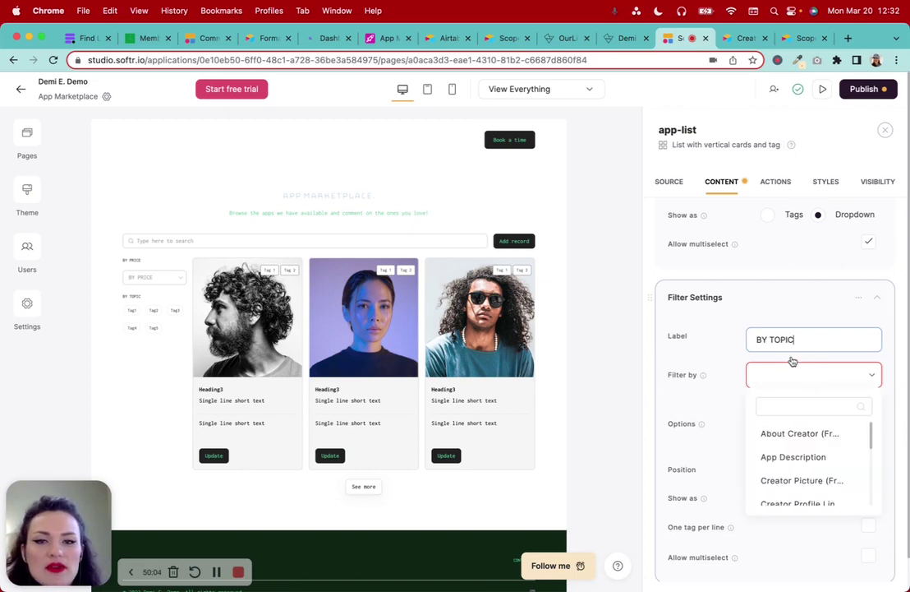
{"action": "left_click", "coordinate": [722, 294]}
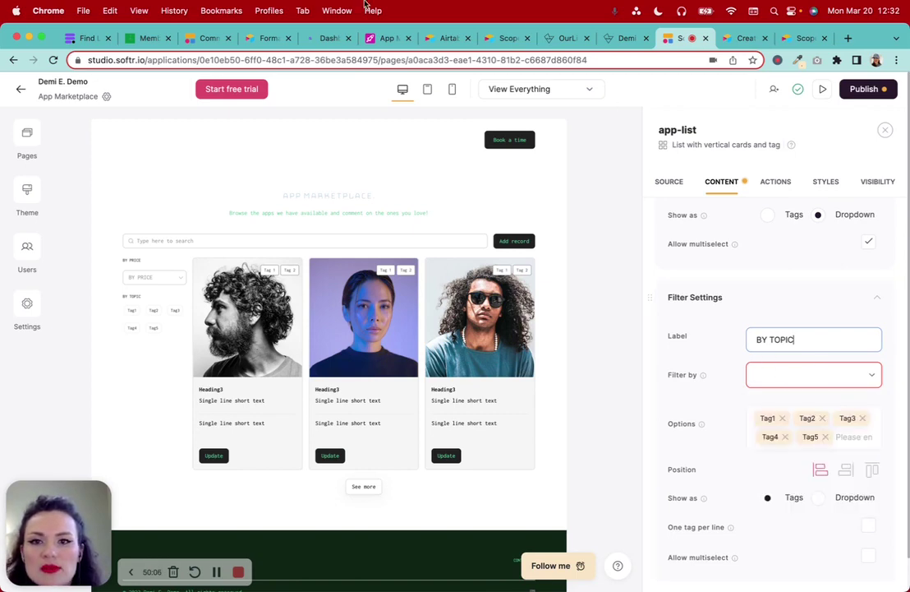
{"action": "left_click", "coordinate": [382, 38]}
Tag the first app with Veterans and Housing in the Tags column
{"action": "left_click", "coordinate": [637, 189]}
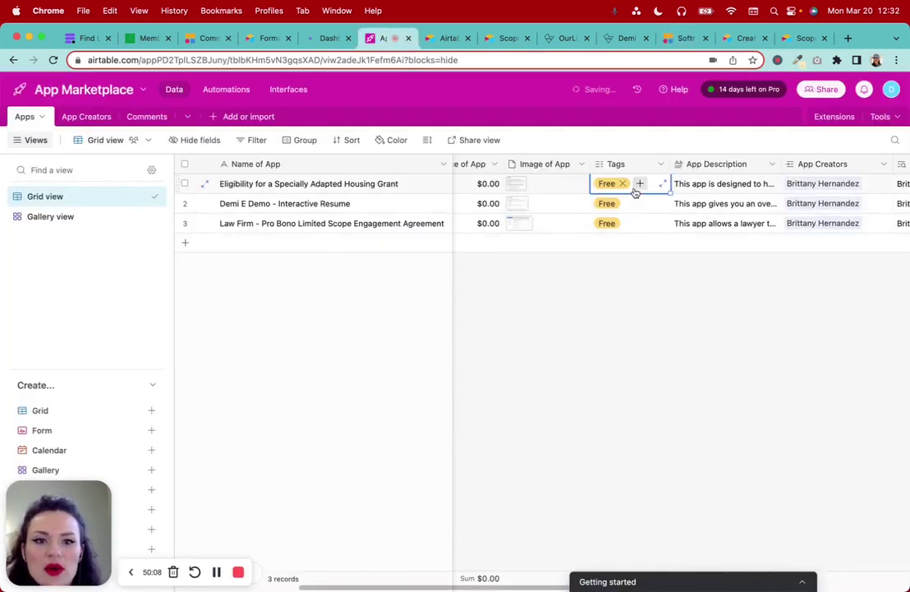
{"action": "type", "text": "Veterans"}
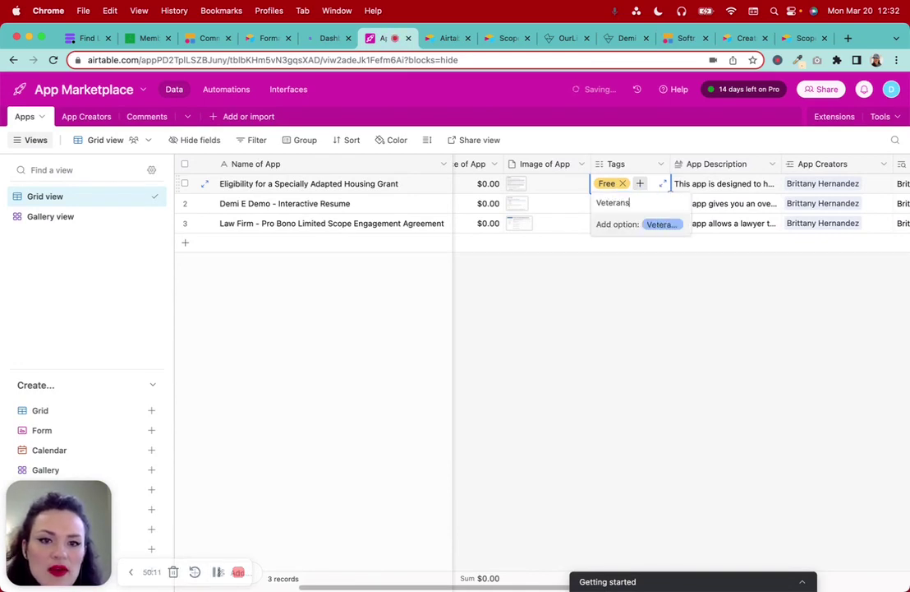
{"action": "key", "text": "Return"}
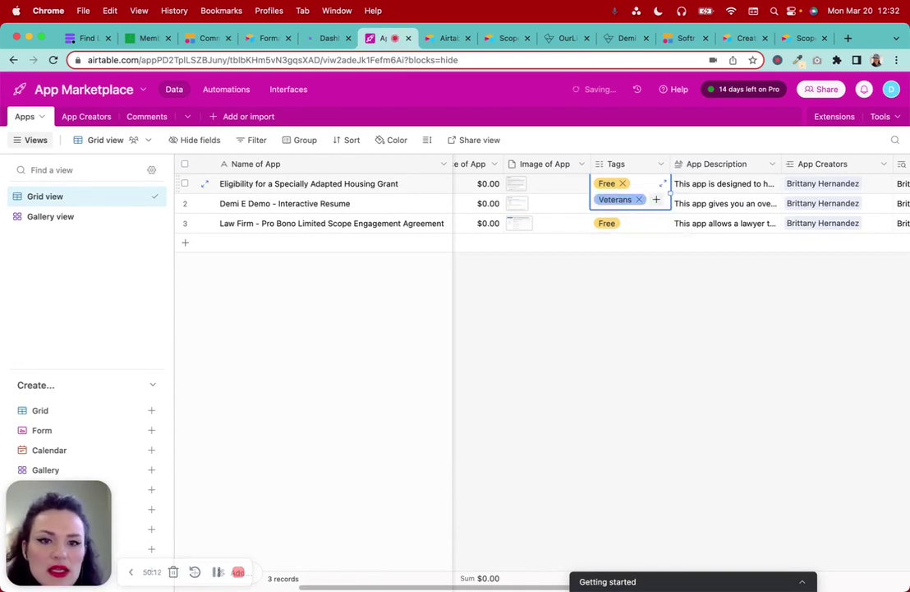
{"action": "left_click", "coordinate": [657, 199]}
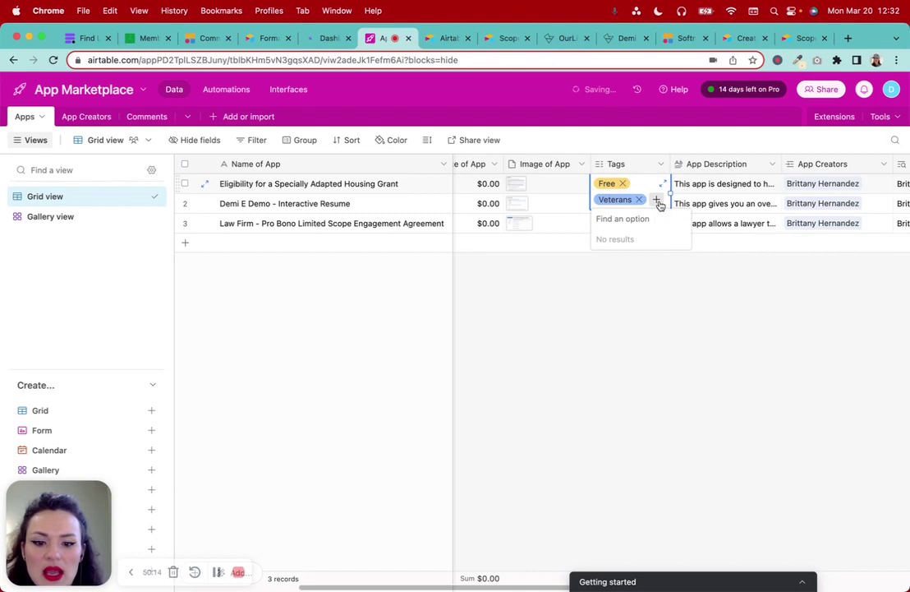
{"action": "type", "text": "HGuard"}
{"action": "key", "text": "BackSpace"}
{"action": "key", "text": "BackSpace"}
{"action": "key", "text": "BackSpace"}
{"action": "key", "text": "BackSpace"}
{"action": "key", "text": "BackSpace"}
{"action": "type", "text": "ousing"}
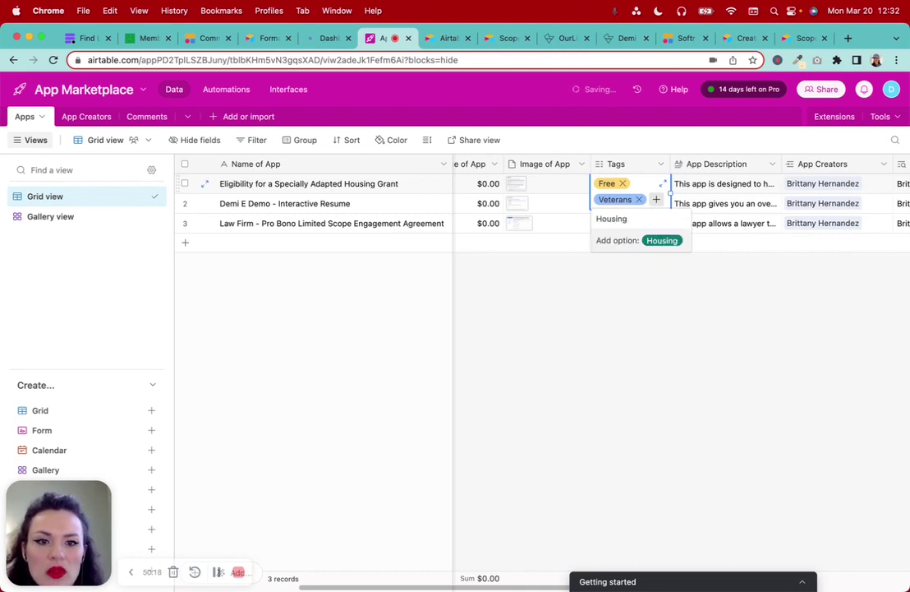
{"action": "key", "text": "Escape"}
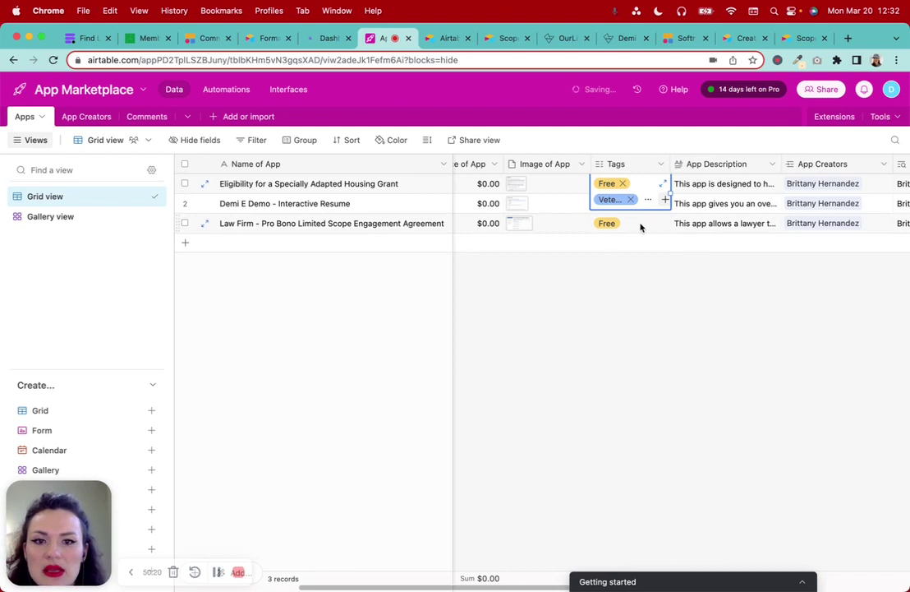
Add a Résumé tag to the second app
{"action": "left_click", "coordinate": [634, 212]}
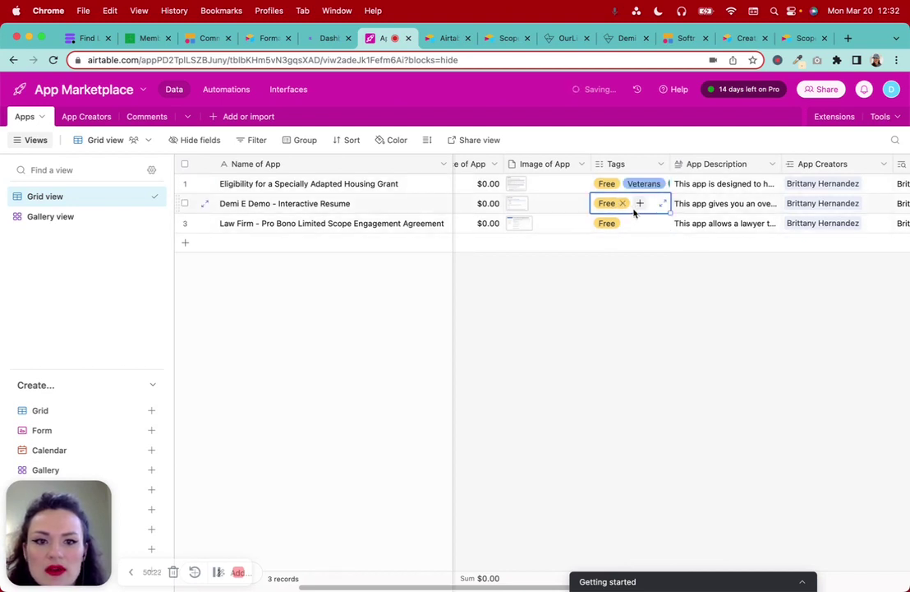
{"action": "left_click", "coordinate": [640, 204]}
{"action": "type", "text": "Resum"}
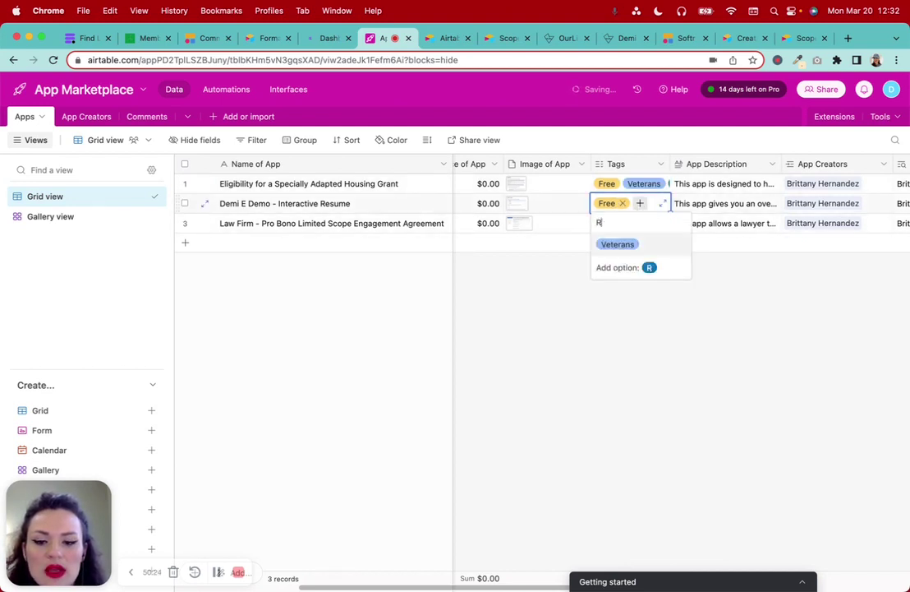
{"action": "key", "text": "BackSpace"}
{"action": "key", "text": "BackSpace"}
{"action": "key", "text": "BackSpace"}
{"action": "key", "text": "BackSpace"}
{"action": "key", "text": "BackSpace"}
{"action": "type", "text": "Reed"}
{"action": "key", "text": "BackSpace"}
{"action": "key", "text": "BackSpace"}
{"action": "type", "text": "2sumee"}
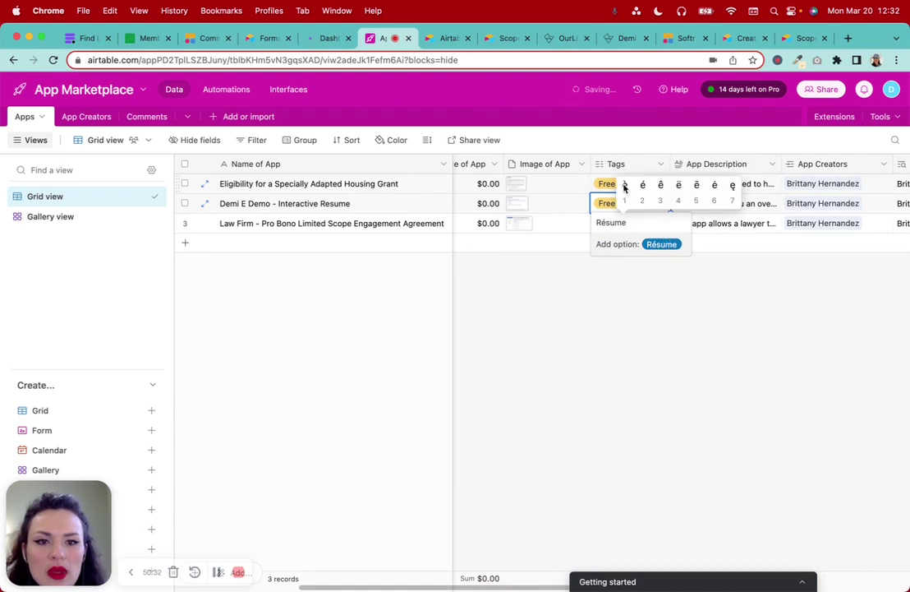
{"action": "type", "text": "2"}
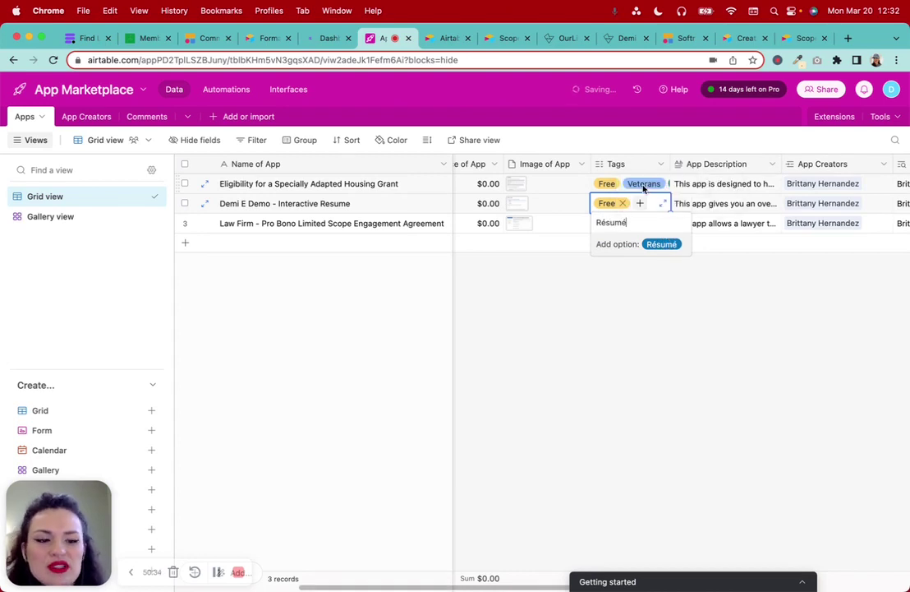
{"action": "key", "text": "Return"}
{"action": "left_click", "coordinate": [636, 280]}
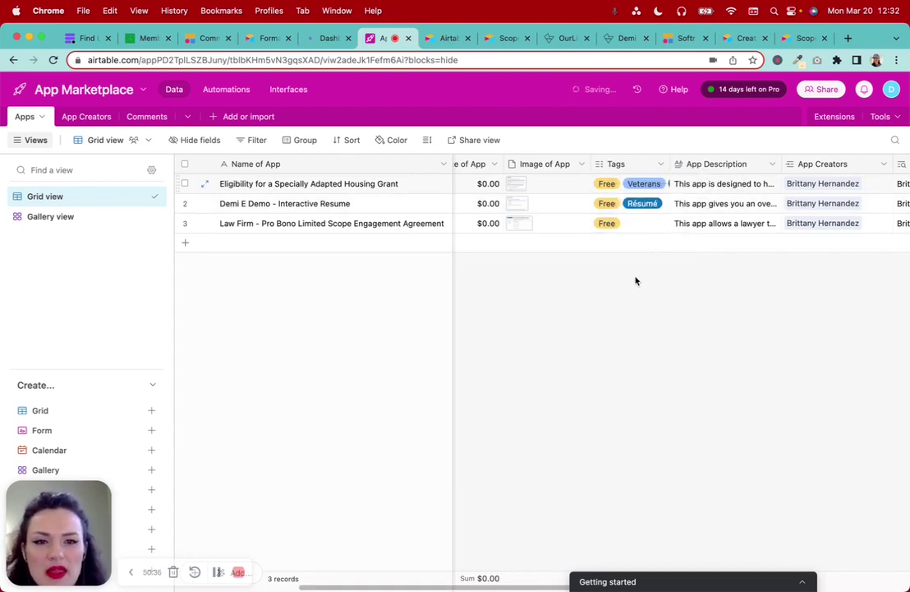
Add an Engagement Agreement tag to the third app
{"action": "left_click", "coordinate": [639, 228]}
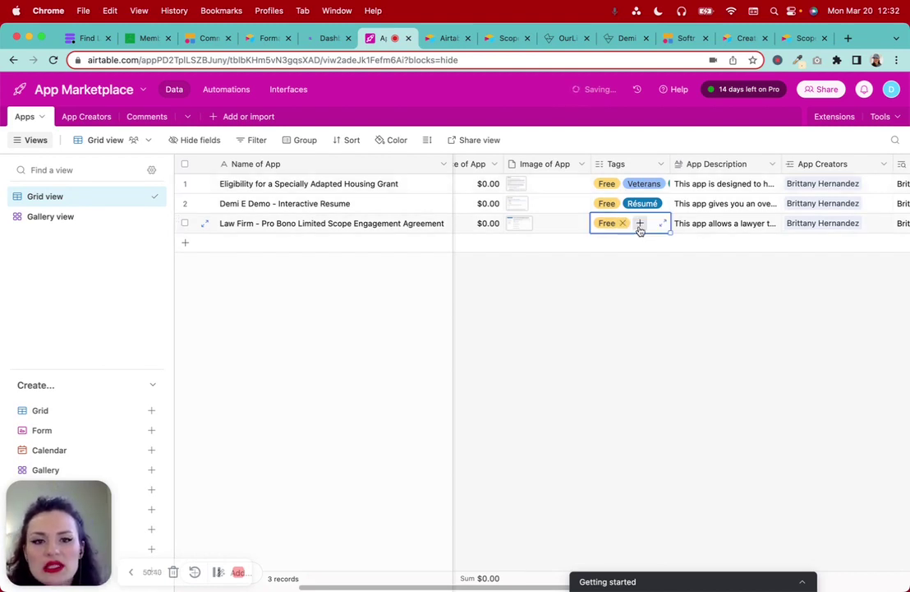
{"action": "left_click", "coordinate": [639, 224]}
{"action": "type", "text": "Ed"}
{"action": "key", "text": "BackSpace"}
{"action": "key", "text": "BackSpace"}
{"action": "type", "text": "E"}
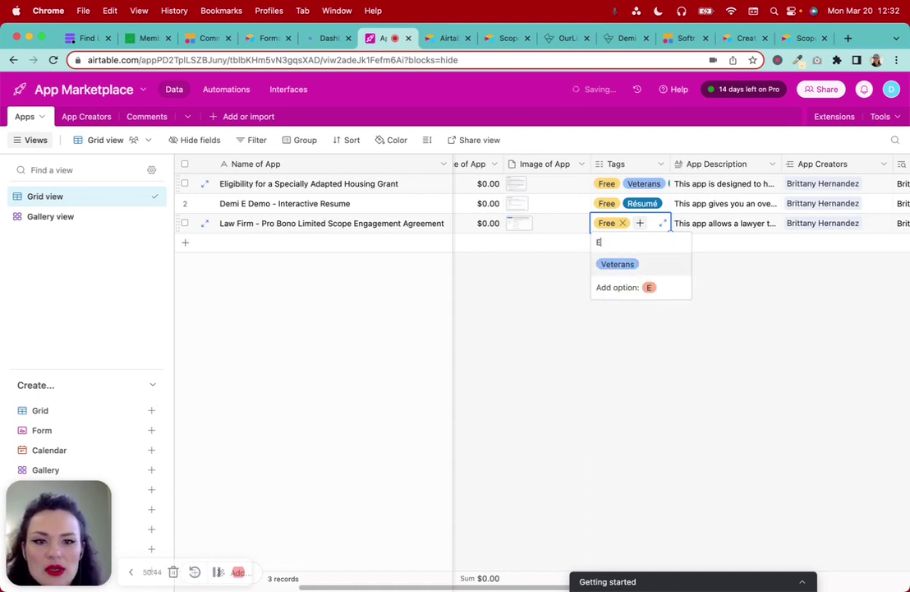
{"action": "type", "text": "ngageent"}
{"action": "key", "text": "BackSpace"}
{"action": "key", "text": "BackSpace"}
{"action": "key", "text": "BackSpace"}
{"action": "key", "text": "BackSpace"}
{"action": "key", "text": "BackSpace"}
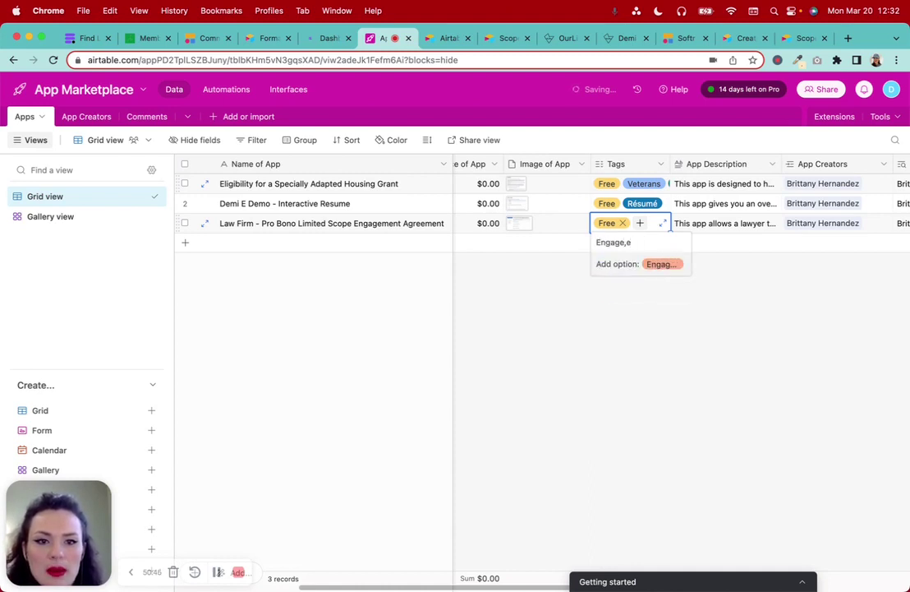
{"action": "key", "text": "BackSpace"}
{"action": "key", "text": "BackSpace"}
{"action": "key", "text": "BackSpace"}
{"action": "key", "text": "BackSpace"}
{"action": "key", "text": "BackSpace"}
{"action": "type", "text": "ne"}
{"action": "key", "text": "BackSpace"}
{"action": "left_click", "coordinate": [734, 277]}
{"action": "left_click", "coordinate": [634, 223]}
{"action": "left_click", "coordinate": [640, 224]}
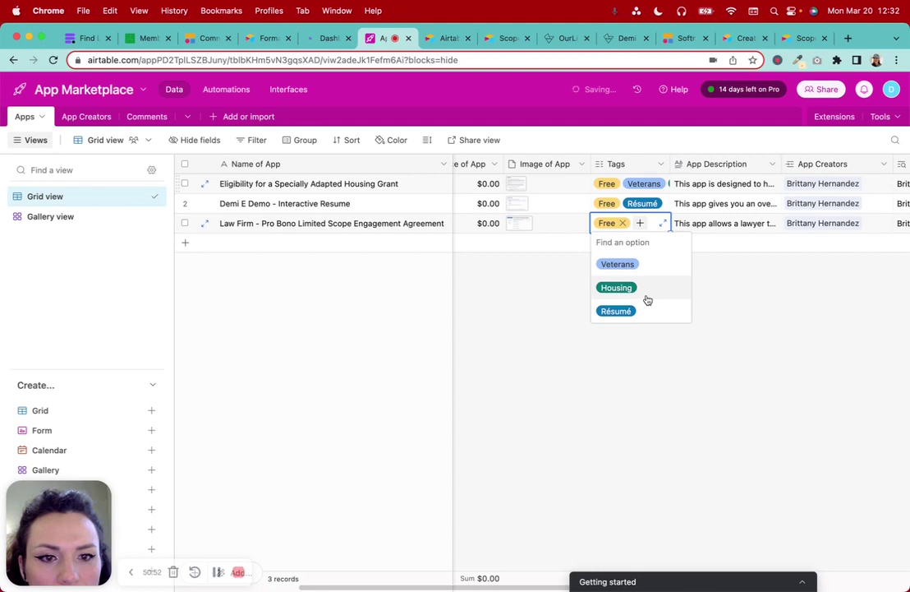
{"action": "type", "text": "E"}
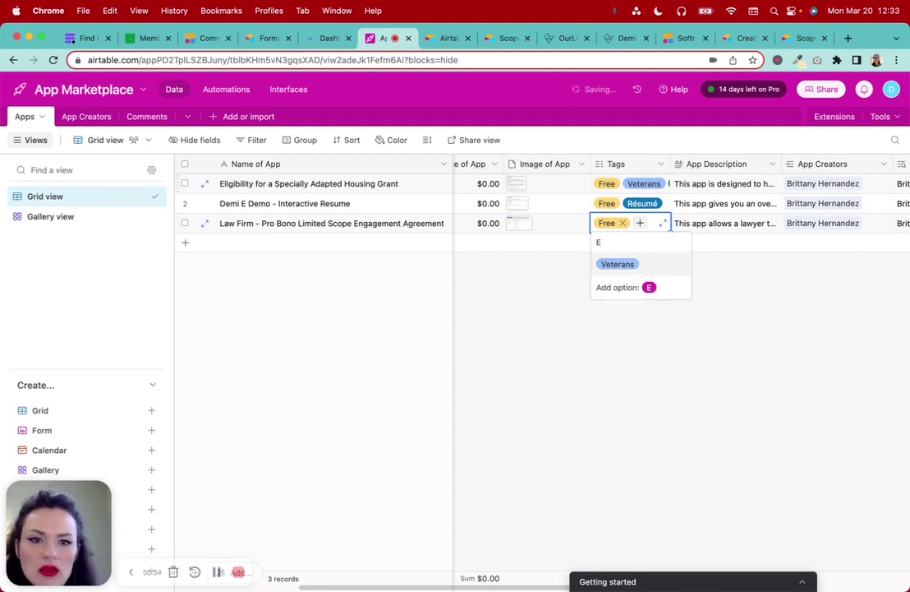
{"action": "type", "text": "d"}
{"action": "key", "text": "BackSpace"}
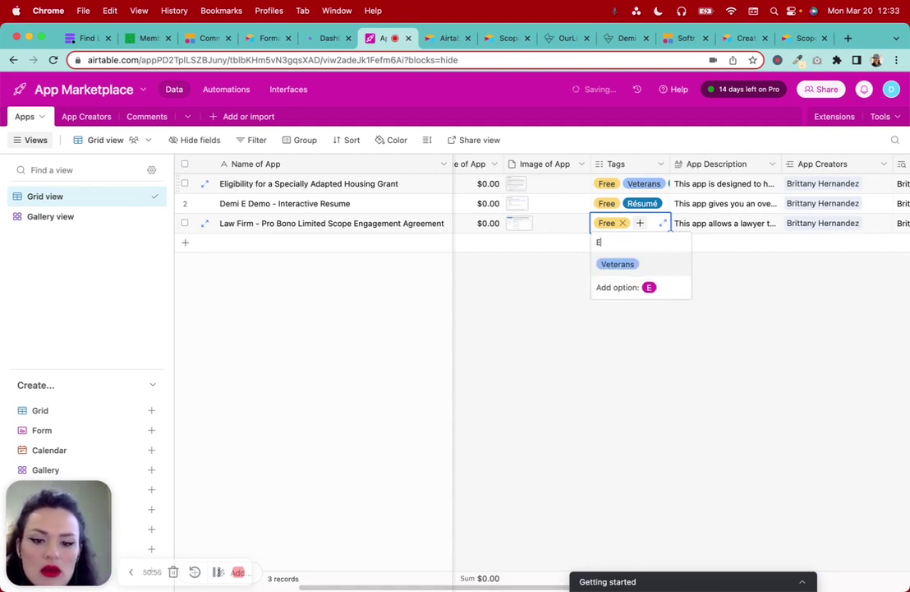
{"action": "type", "text": "ngagement Agree"}
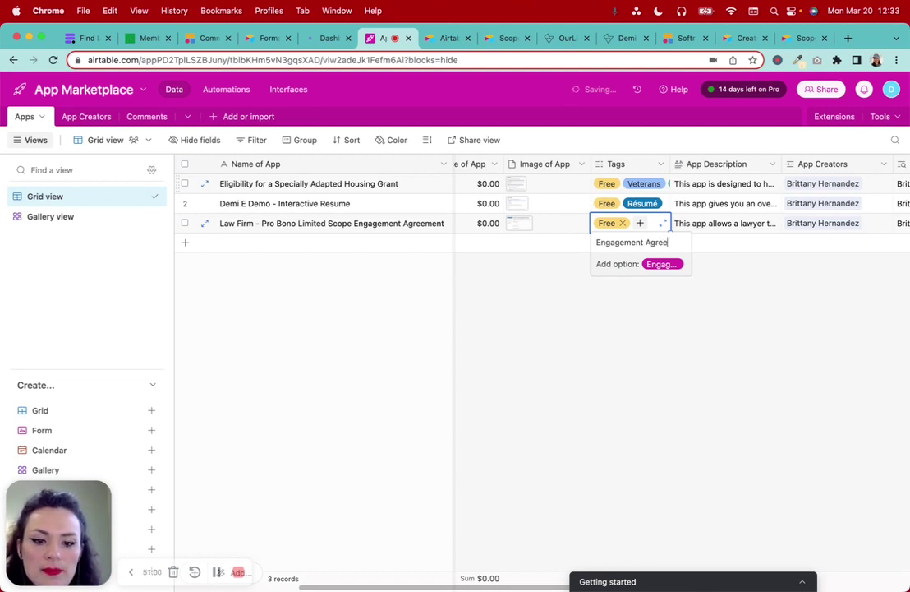
{"action": "type", "text": "ment"}
{"action": "key", "text": "Return"}
{"action": "left_click", "coordinate": [671, 361]}
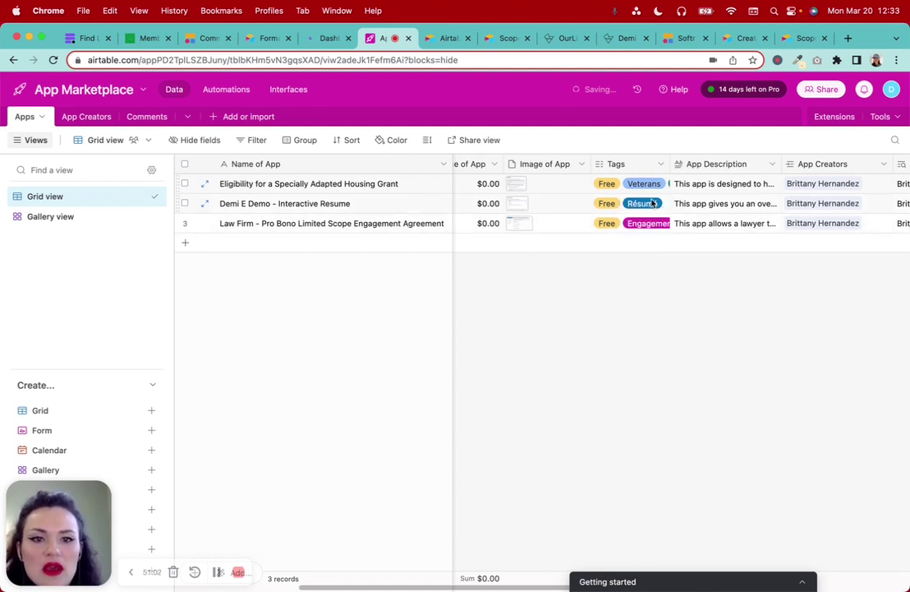
Add an A2J tag to the first app
{"action": "left_click", "coordinate": [616, 183]}
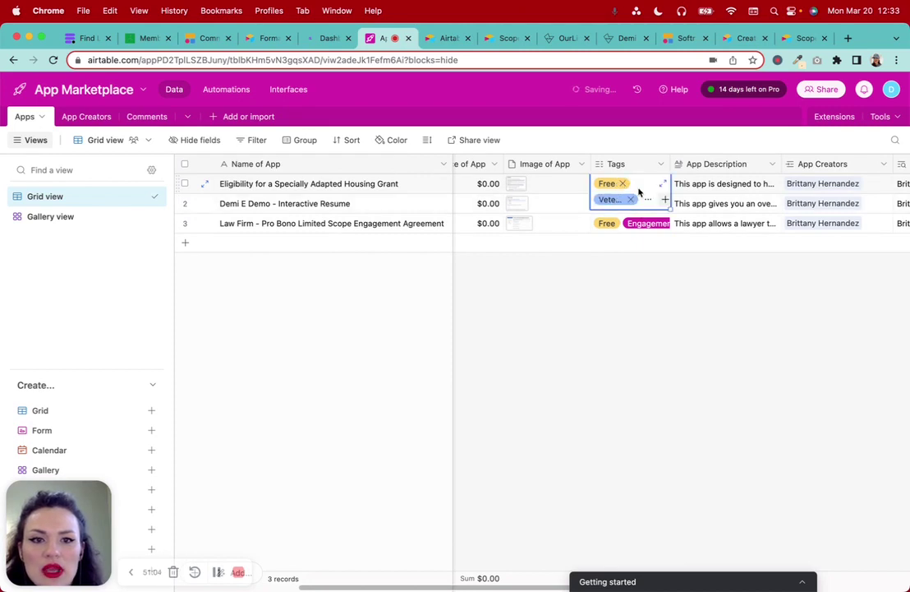
{"action": "left_click", "coordinate": [664, 202]}
{"action": "type", "text": "A"}
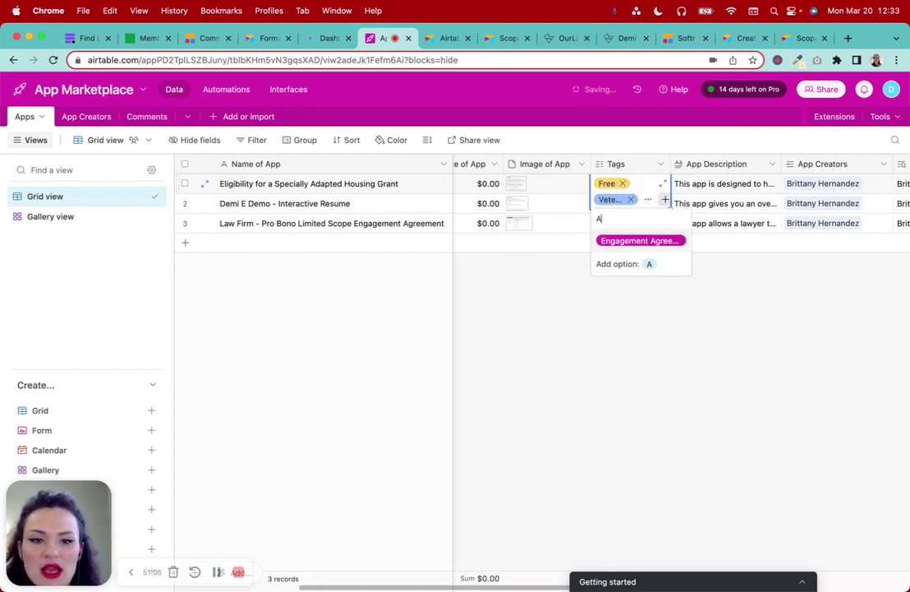
{"action": "type", "text": "2"}
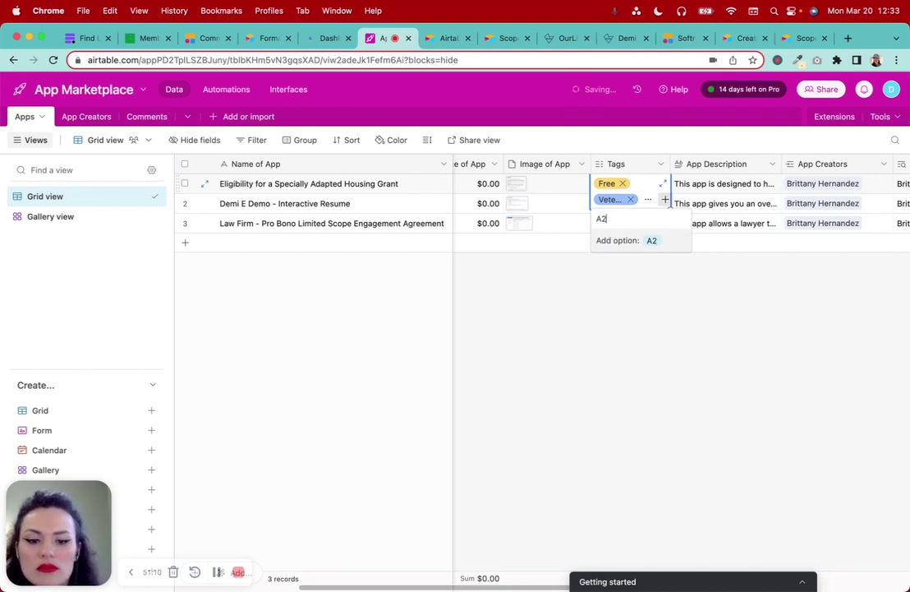
{"action": "type", "text": "J"}
{"action": "key", "text": "Return"}
{"action": "left_click", "coordinate": [696, 272]}
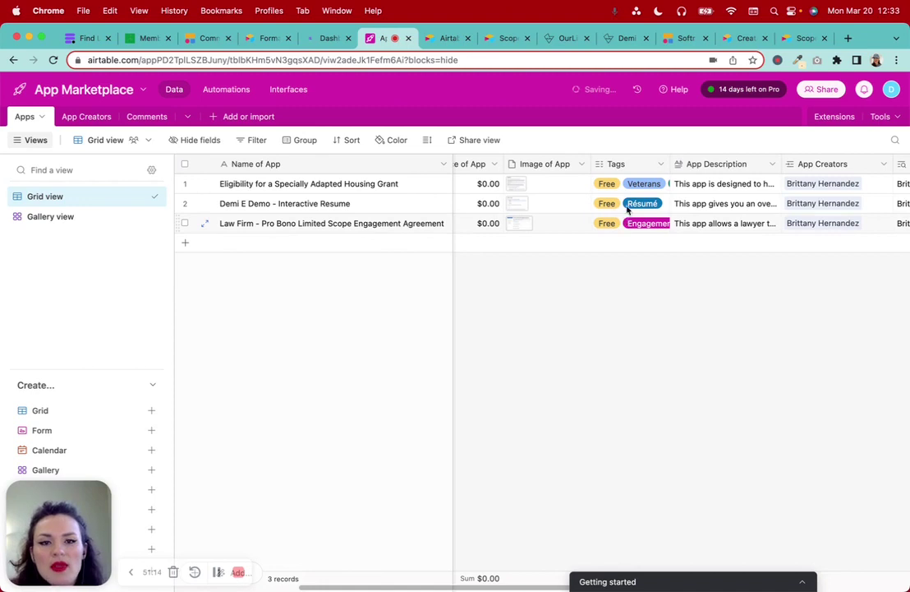
{"action": "left_click", "coordinate": [444, 38]}
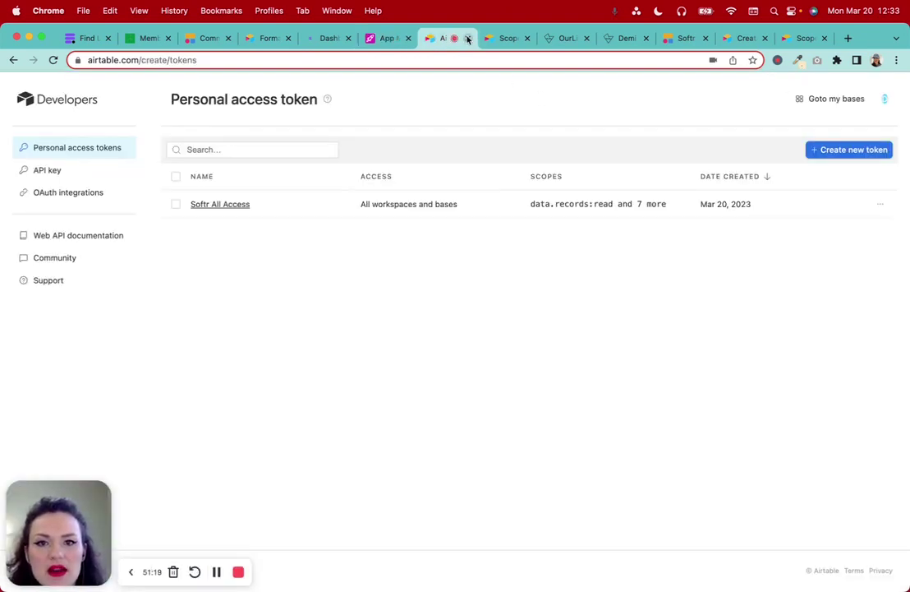
Close the access-tokens page, reorder the open pages, and return to the Softr editor
{"action": "left_click", "coordinate": [467, 38]}
{"action": "left_click_drag", "start_coordinate": [460, 38], "coordinate": [275, 37]}
{"action": "left_click", "coordinate": [666, 38]}
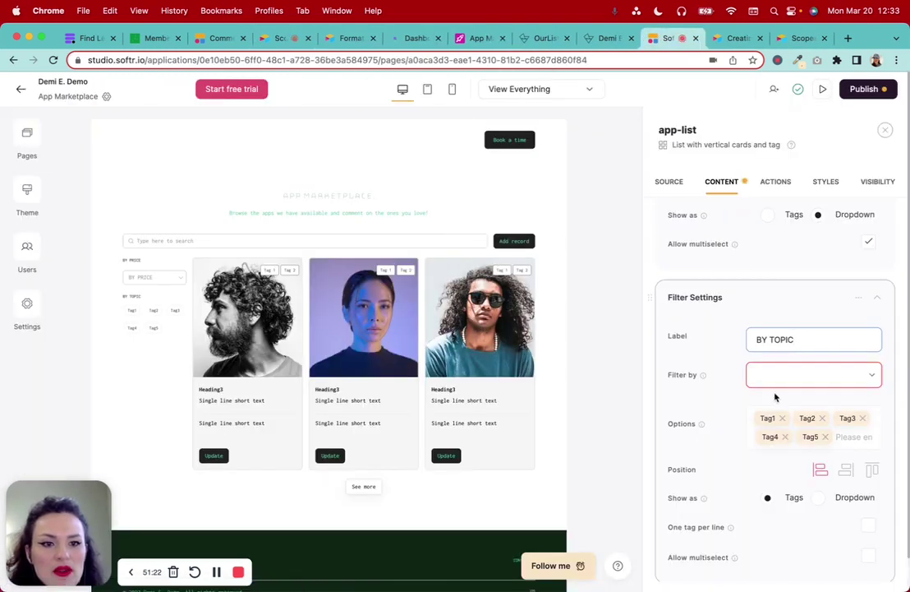
Make BY TOPIC filter by Tags and position it at the top above the search bar
{"action": "left_click", "coordinate": [790, 374]}
{"action": "scroll", "coordinate": [788, 470], "scroll_direction": "down", "scroll_amount": 5}
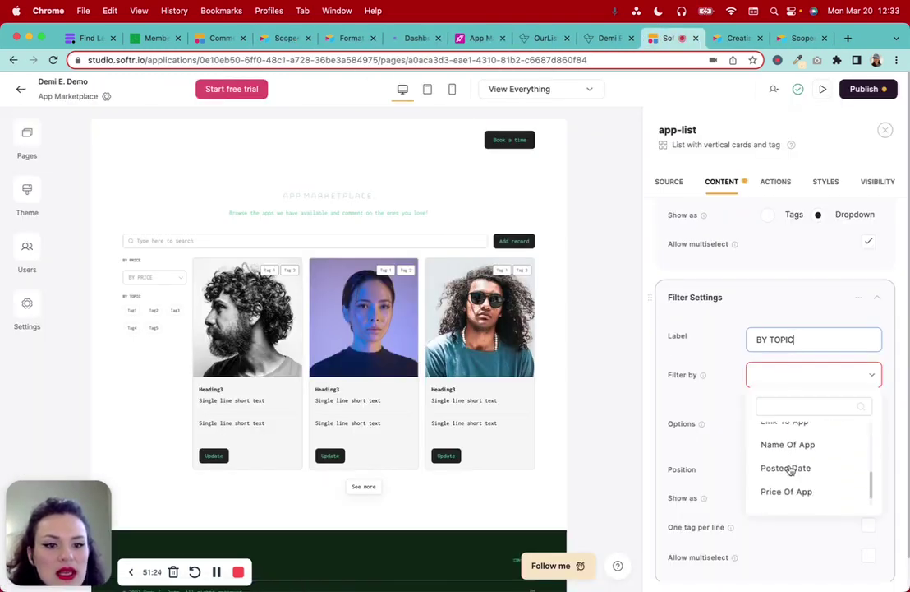
{"action": "left_click", "coordinate": [784, 496]}
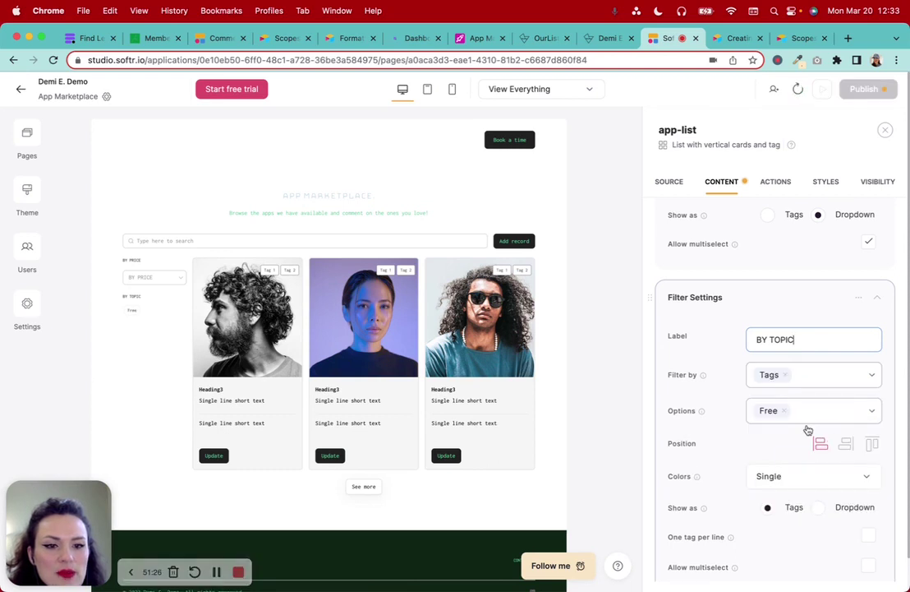
{"action": "scroll", "coordinate": [789, 425], "scroll_direction": "down", "scroll_amount": 2}
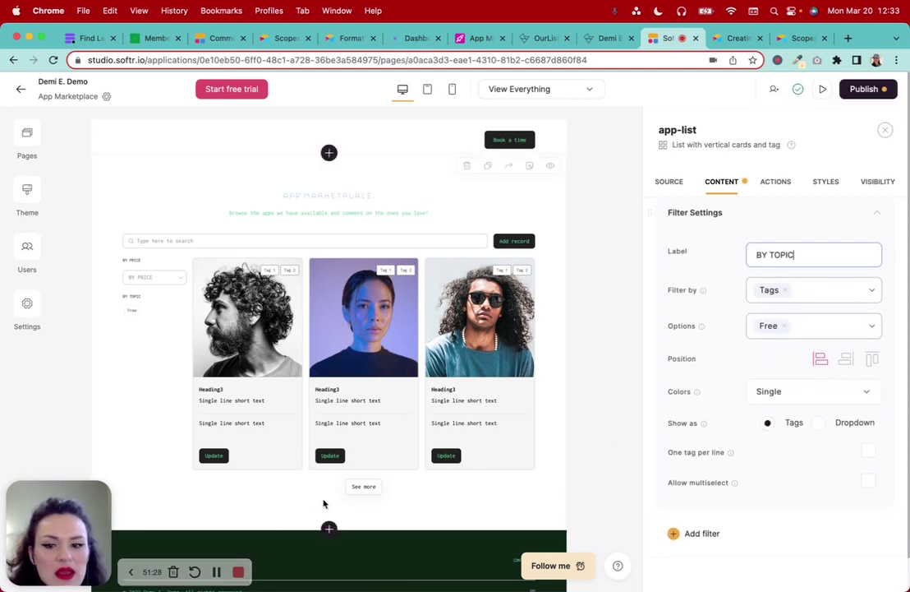
{"action": "scroll", "coordinate": [848, 434], "scroll_direction": "down", "scroll_amount": 1}
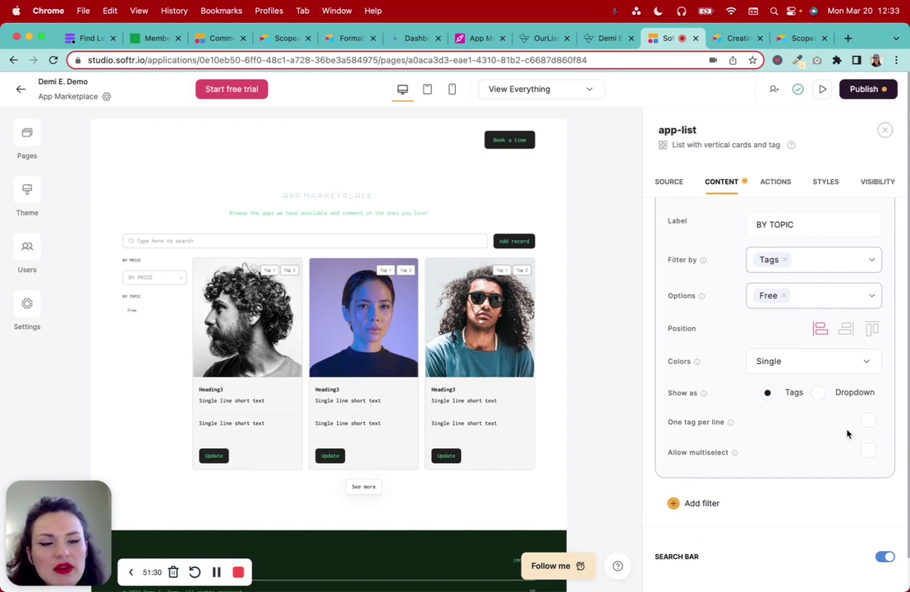
{"action": "left_click", "coordinate": [871, 329]}
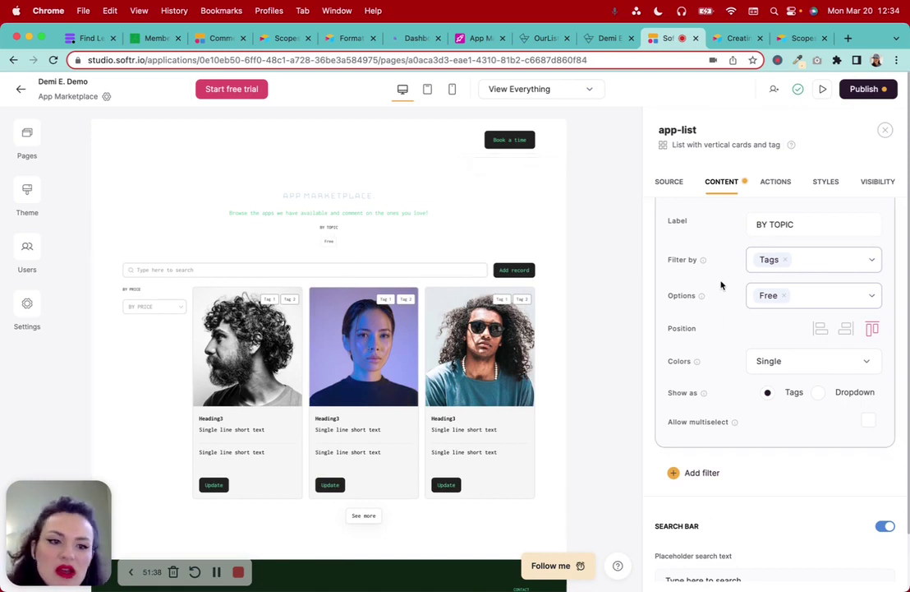
Keep BY TOPIC as single-colour tags with multiselect allowed
{"action": "left_click", "coordinate": [827, 366]}
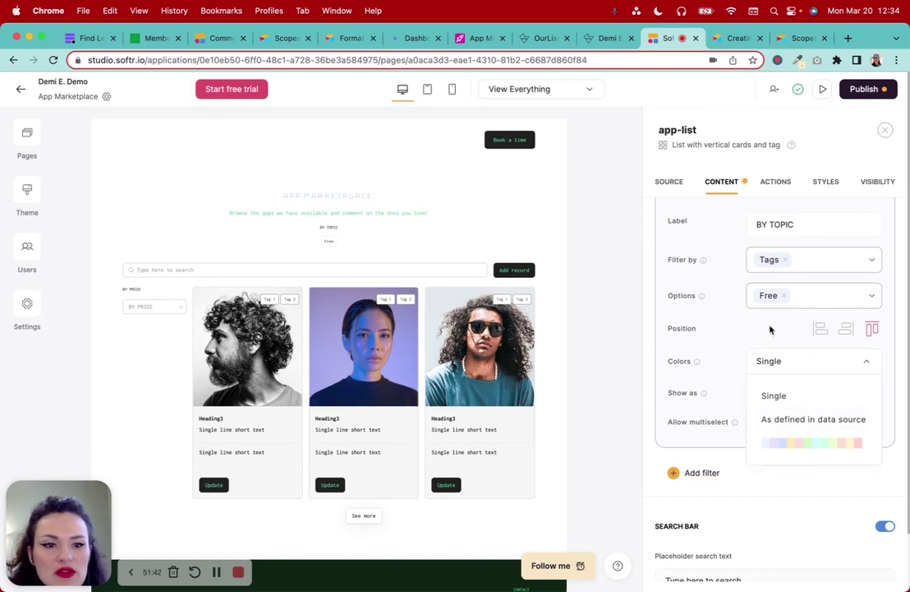
{"action": "left_click", "coordinate": [785, 361]}
{"action": "left_click", "coordinate": [821, 394]}
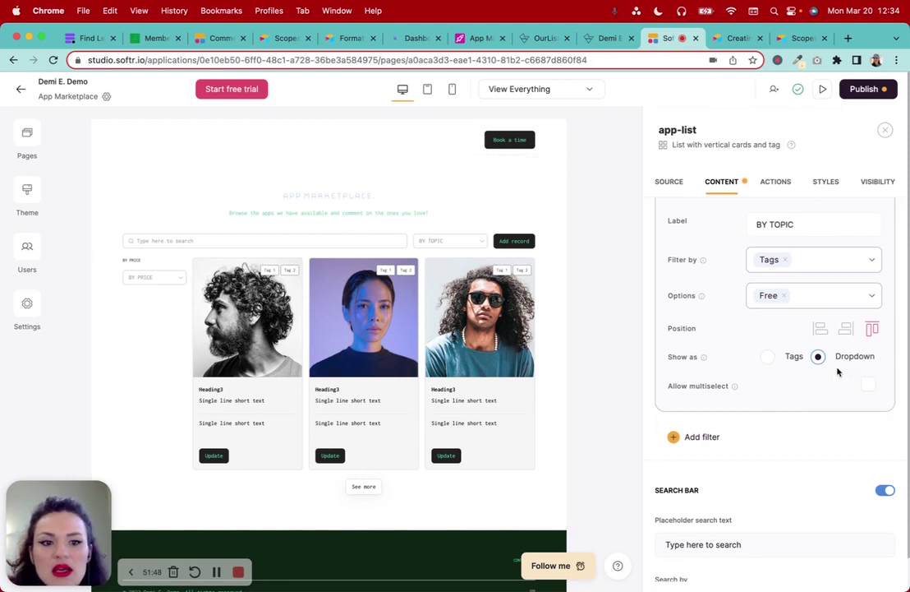
{"action": "left_click", "coordinate": [868, 386]}
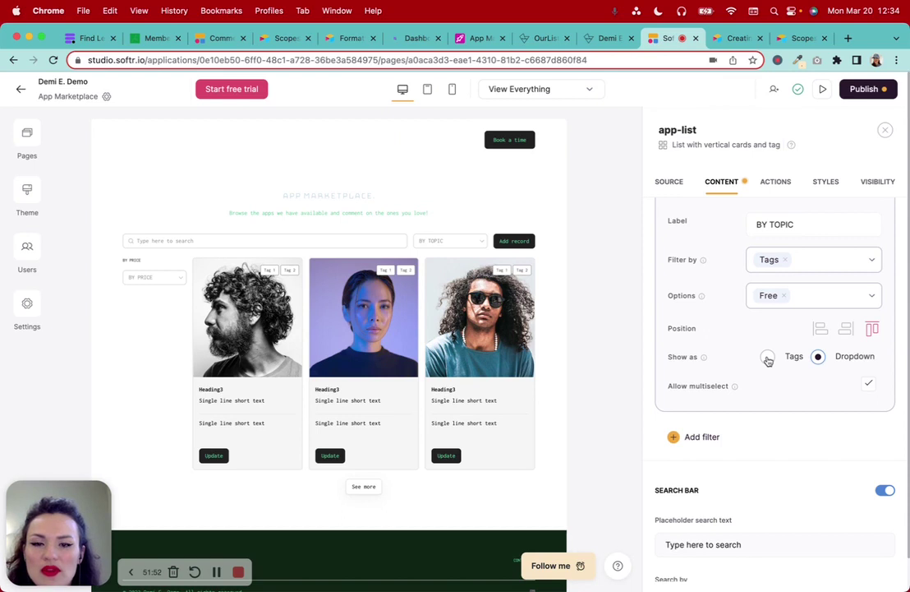
{"action": "left_click", "coordinate": [767, 358]}
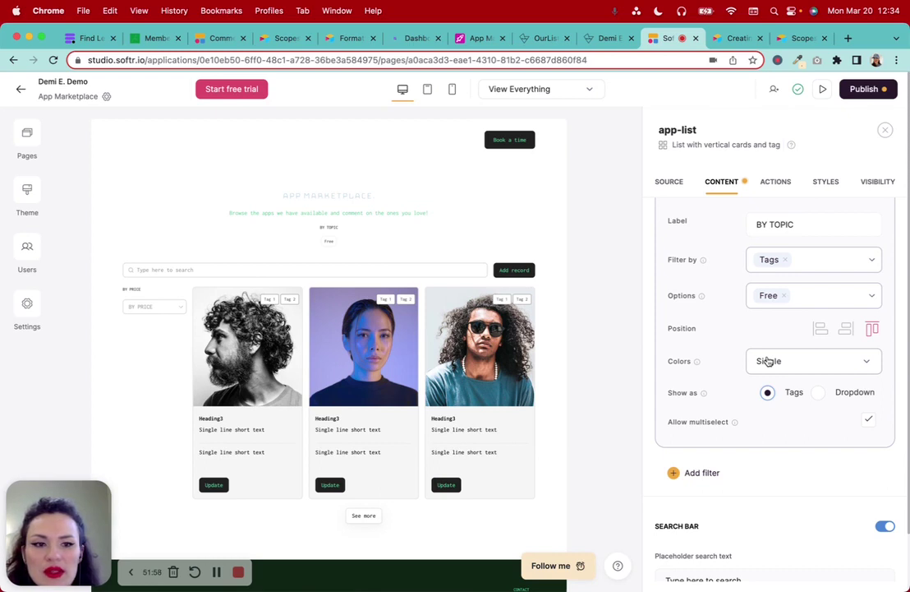
Try Top, Right and Left positions for BY PRICE, settling on left of the cards
{"action": "scroll", "coordinate": [767, 361], "scroll_direction": "up", "scroll_amount": 5}
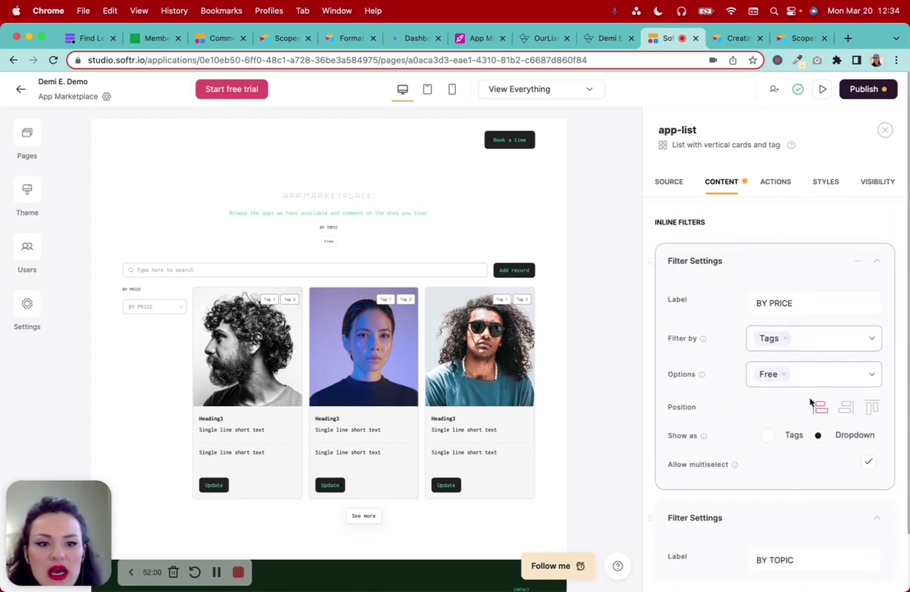
{"action": "left_click", "coordinate": [873, 411]}
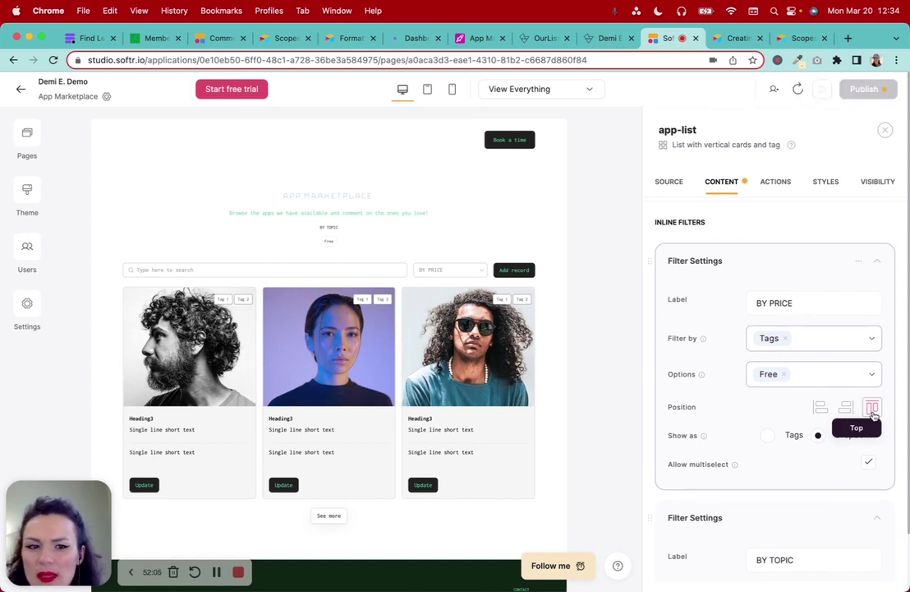
{"action": "left_click", "coordinate": [848, 408]}
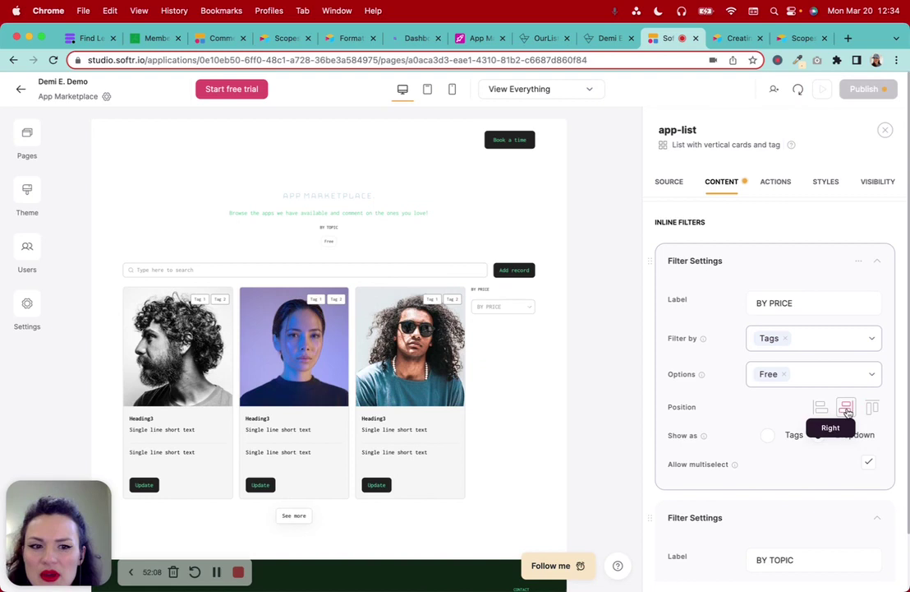
{"action": "left_click", "coordinate": [821, 409]}
Reposition the BY TOPIC filter, trying Left and Top beside the app cards
{"action": "scroll", "coordinate": [825, 422], "scroll_direction": "down", "scroll_amount": 5}
{"action": "scroll", "coordinate": [825, 423], "scroll_direction": "down", "scroll_amount": 5}
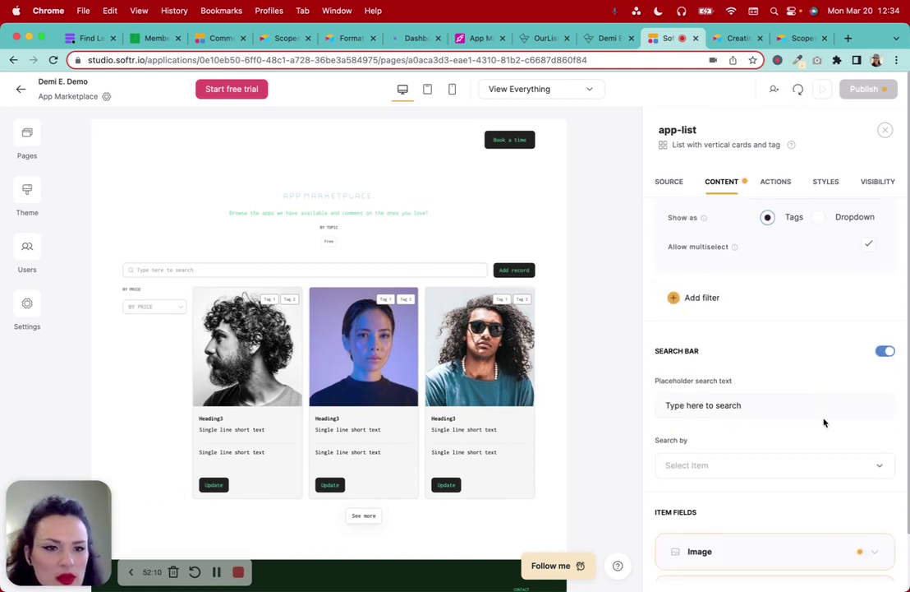
{"action": "scroll", "coordinate": [809, 329], "scroll_direction": "up", "scroll_amount": 2}
{"action": "left_click", "coordinate": [819, 262]}
{"action": "scroll", "coordinate": [818, 265], "scroll_direction": "up", "scroll_amount": 2}
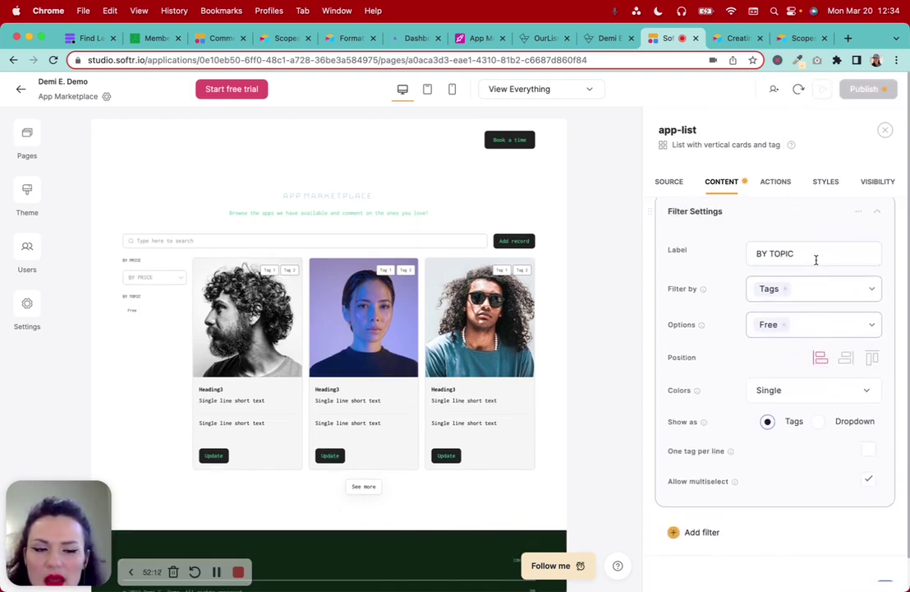
{"action": "scroll", "coordinate": [815, 260], "scroll_direction": "up", "scroll_amount": 3}
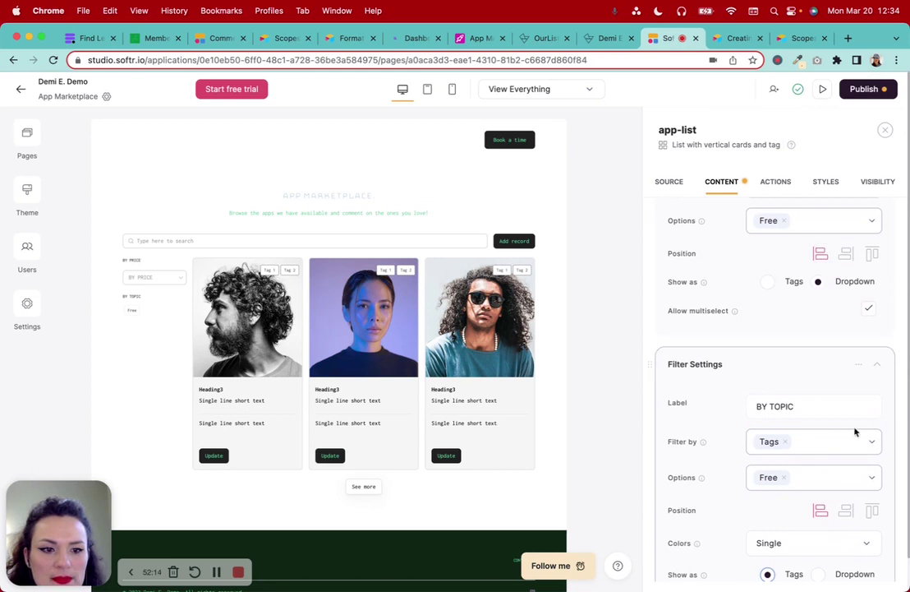
{"action": "left_click", "coordinate": [873, 513]}
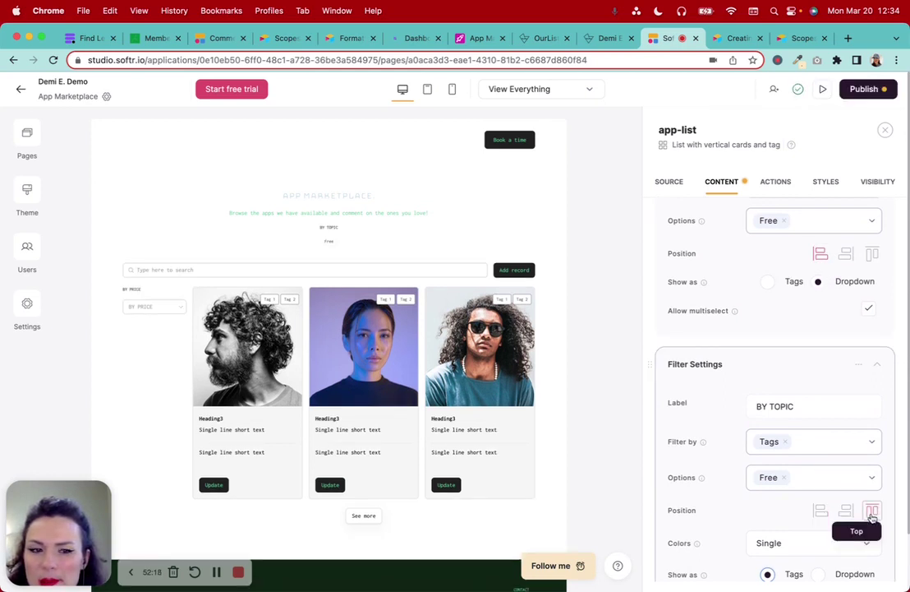
{"action": "scroll", "coordinate": [873, 515], "scroll_direction": "down", "scroll_amount": 3}
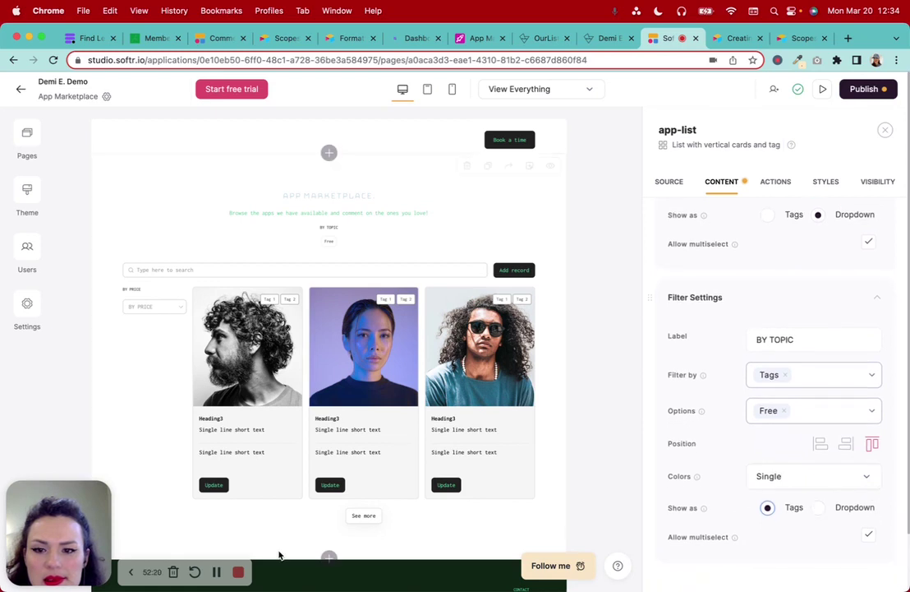
{"action": "left_click", "coordinate": [217, 573]}
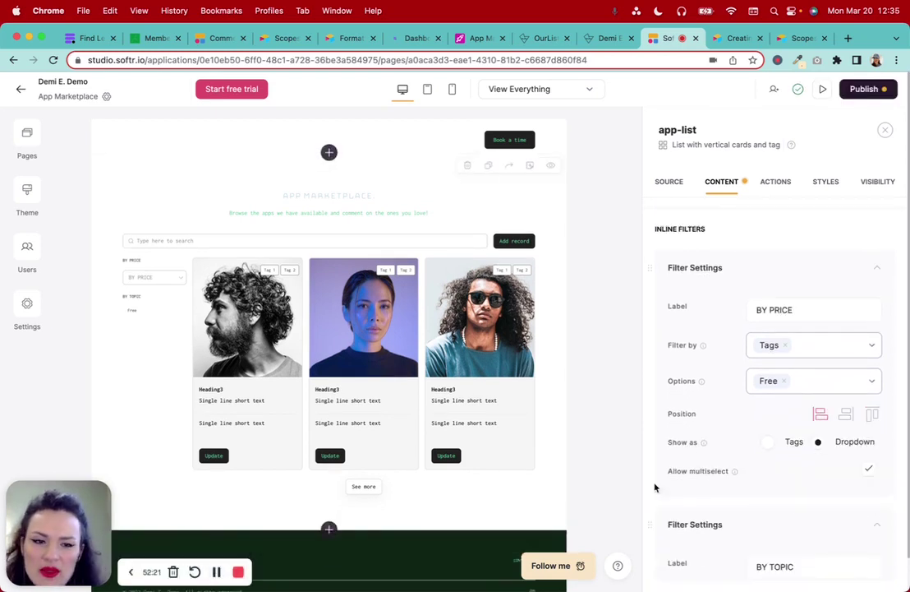
Set the BY PRICE filter's position to Top so it sits beside the search bar
{"action": "scroll", "coordinate": [733, 497], "scroll_direction": "down", "scroll_amount": 5}
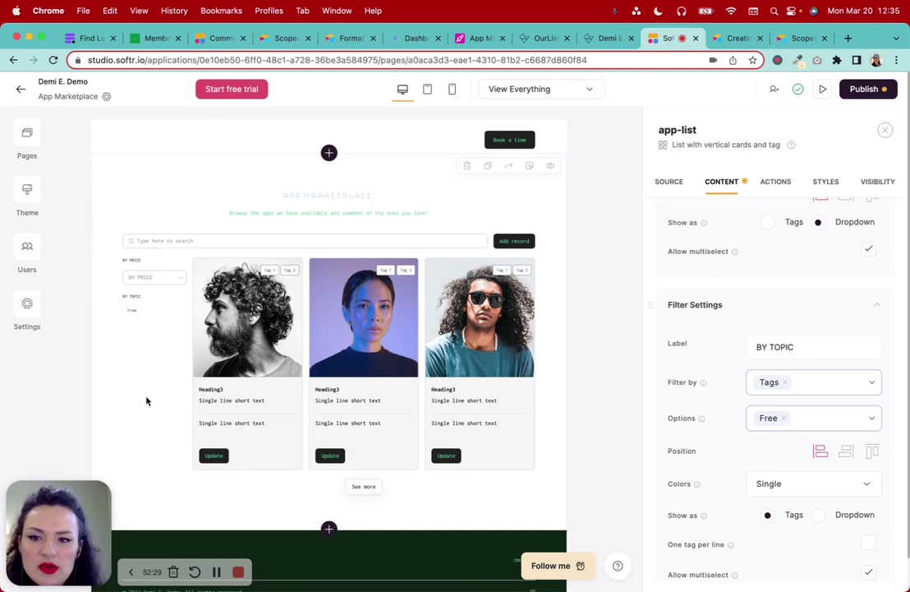
{"action": "scroll", "coordinate": [853, 362], "scroll_direction": "up", "scroll_amount": 3}
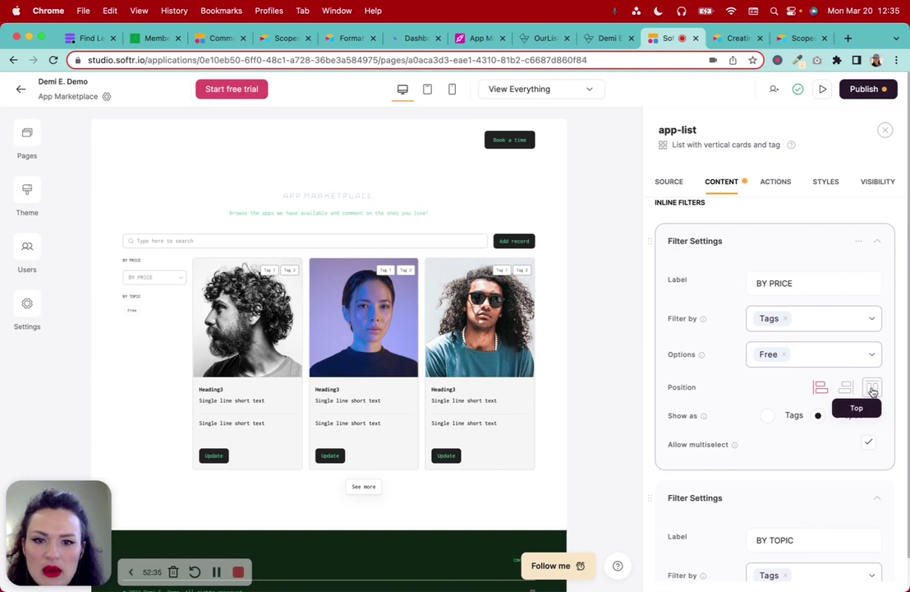
{"action": "left_click", "coordinate": [873, 391]}
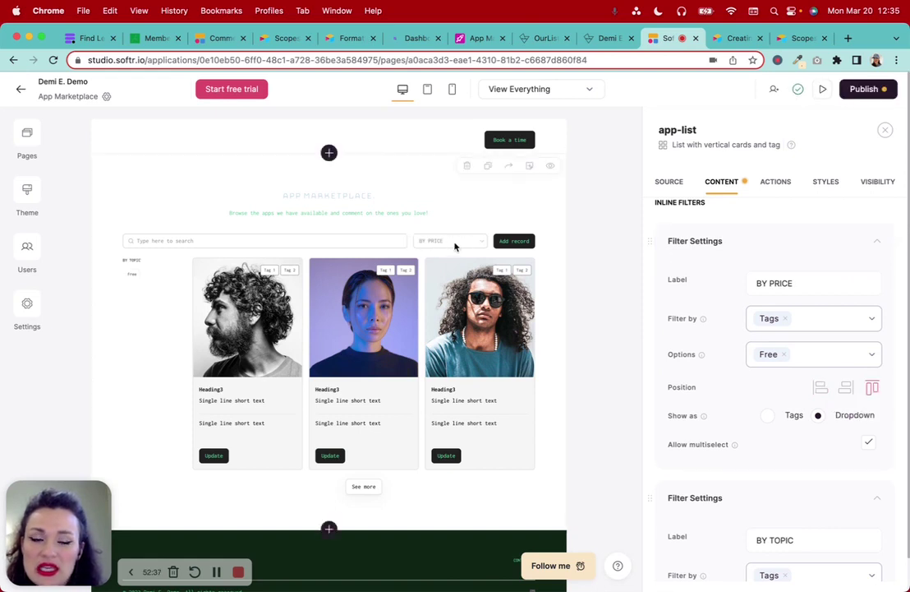
Toggle the Search Bar off and back on, and show the Search by field list
{"action": "scroll", "coordinate": [787, 462], "scroll_direction": "down", "scroll_amount": 10}
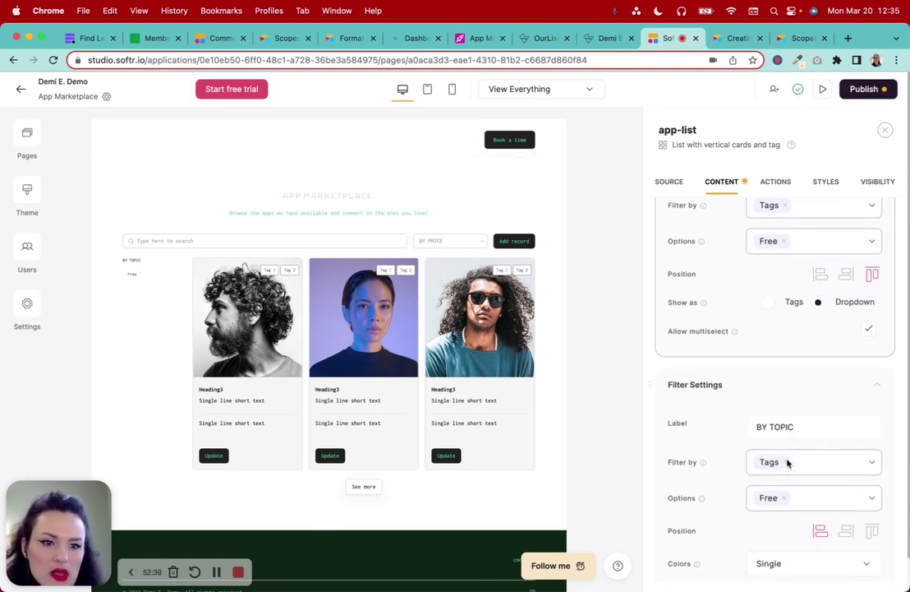
{"action": "scroll", "coordinate": [787, 463], "scroll_direction": "down", "scroll_amount": 5}
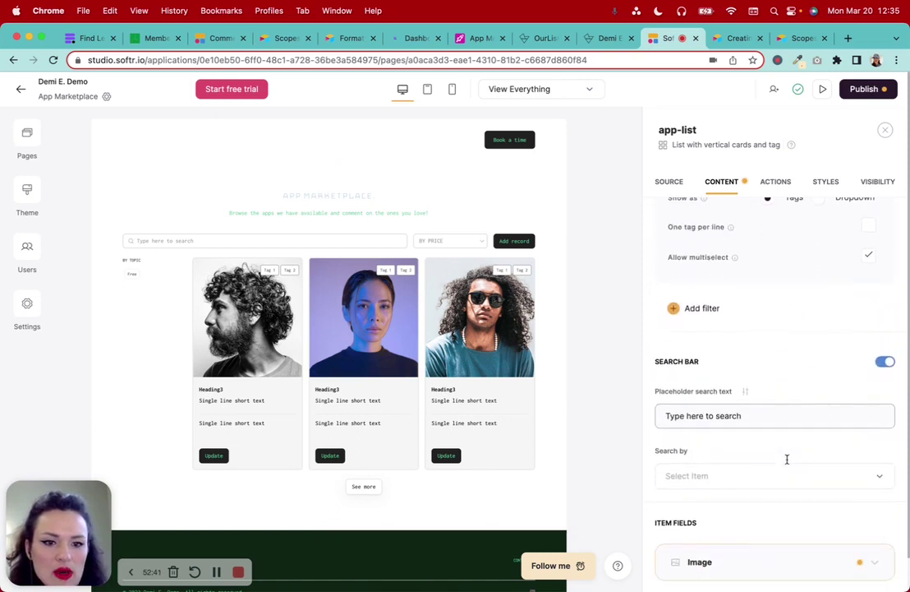
{"action": "left_click", "coordinate": [886, 349]}
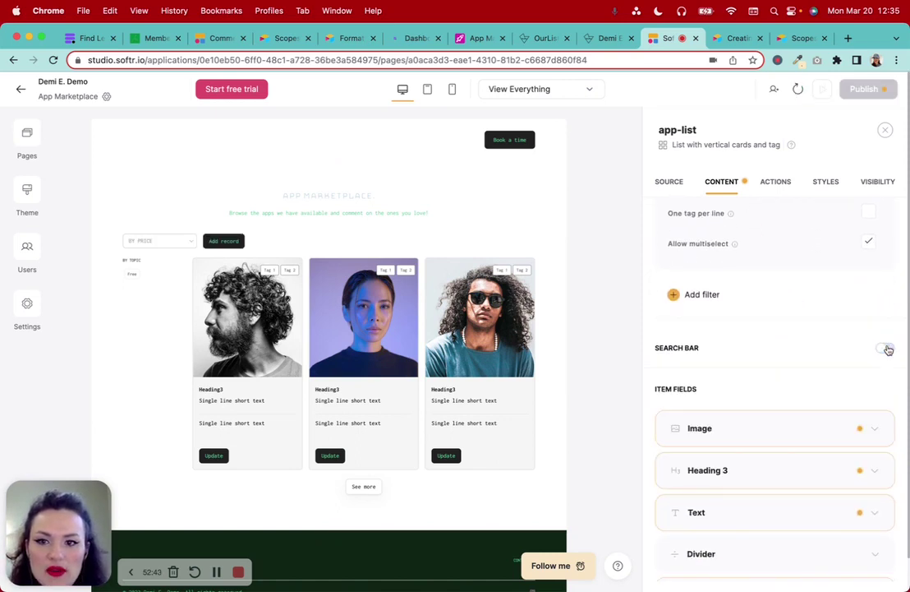
{"action": "left_click", "coordinate": [887, 348]}
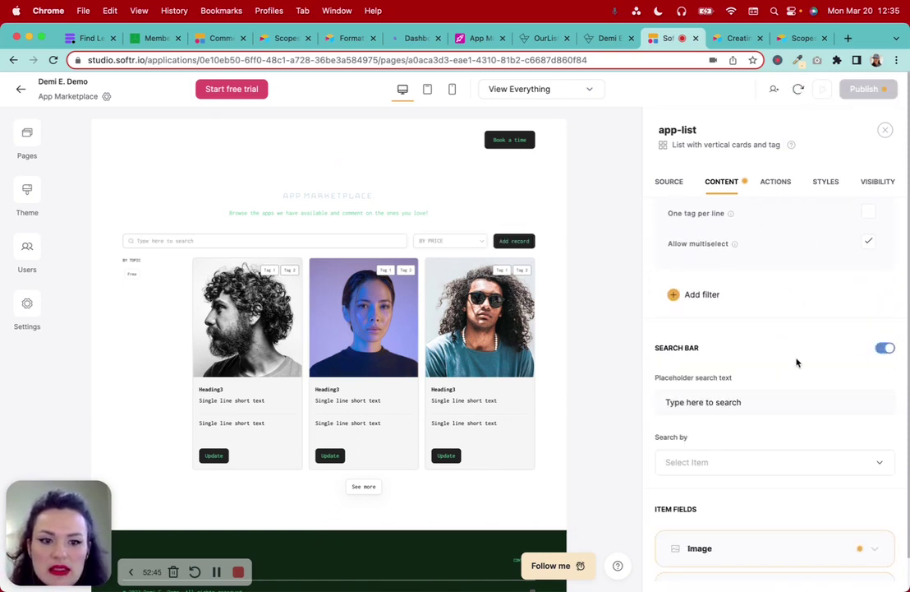
{"action": "scroll", "coordinate": [796, 362], "scroll_direction": "down", "scroll_amount": 3}
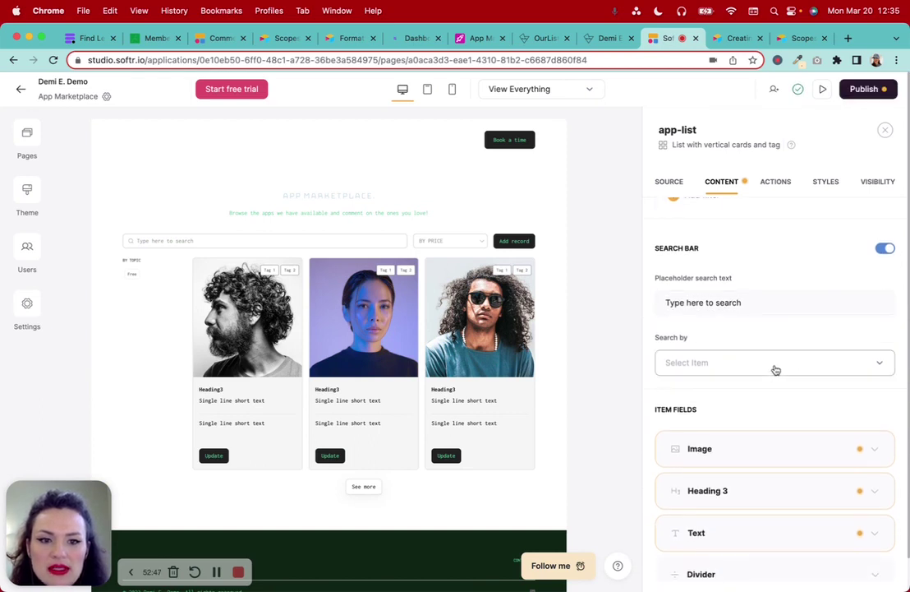
{"action": "left_click", "coordinate": [775, 369]}
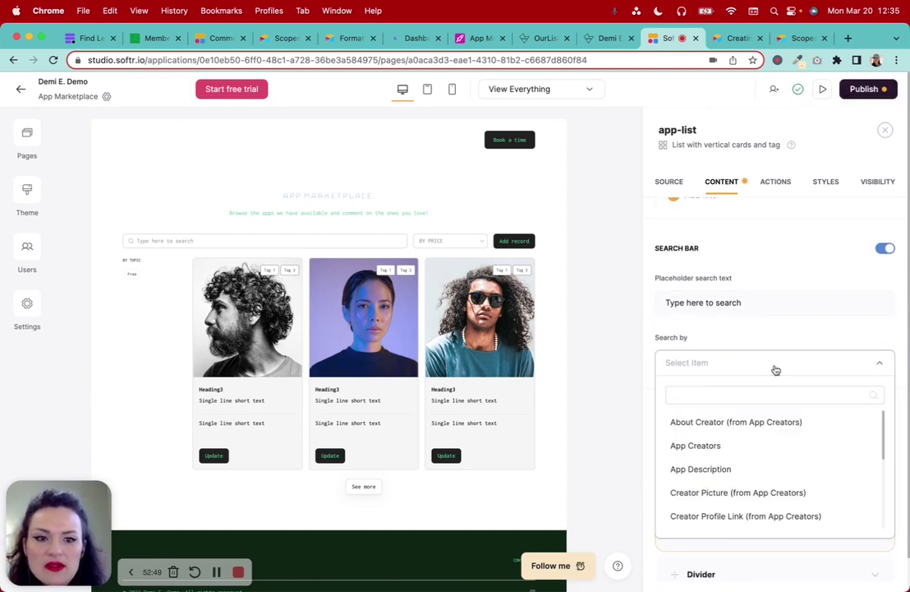
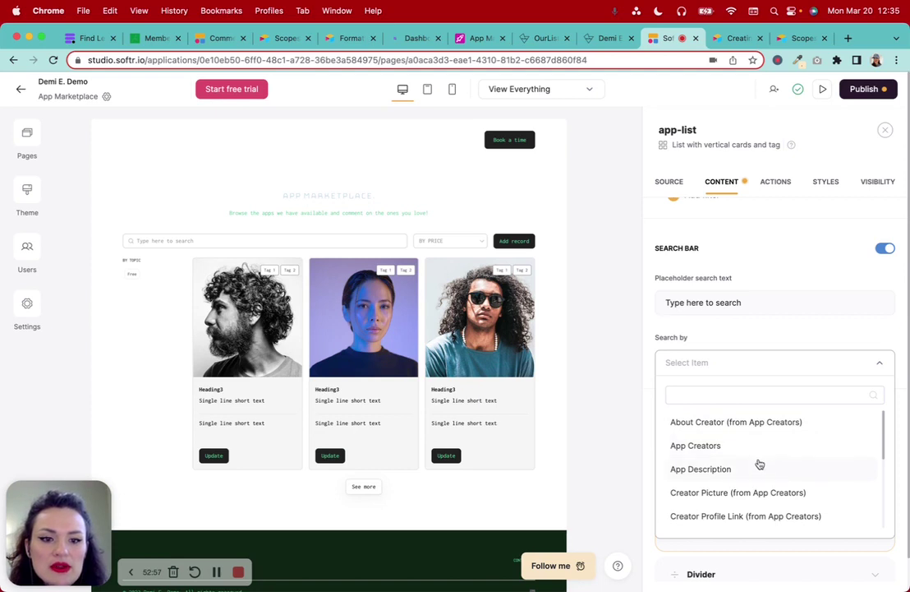
Add About Creator, App Creators, App Description and Full Name as app-list search fields
{"action": "scroll", "coordinate": [763, 503], "scroll_direction": "down", "scroll_amount": 5}
{"action": "scroll", "coordinate": [763, 502], "scroll_direction": "up", "scroll_amount": 5}
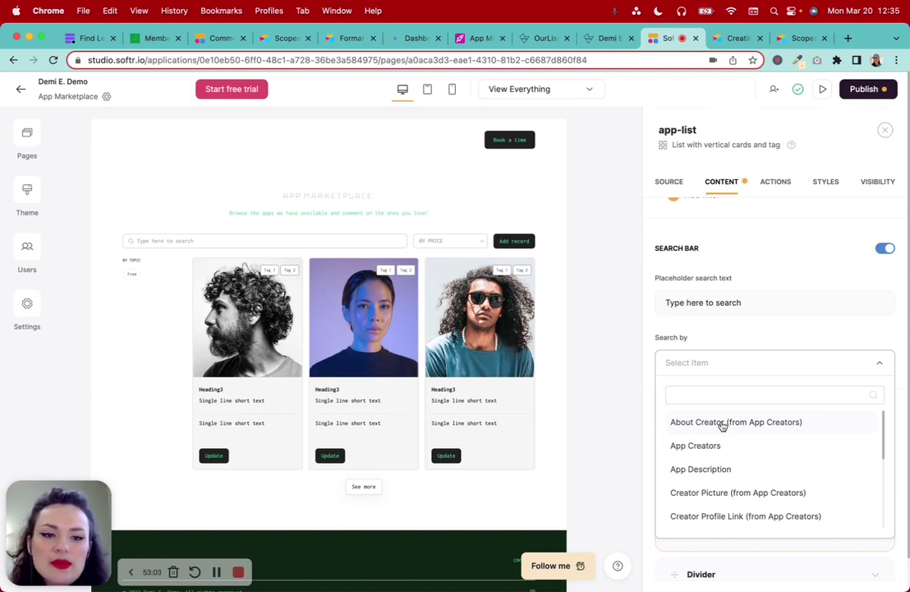
{"action": "left_click", "coordinate": [723, 423]}
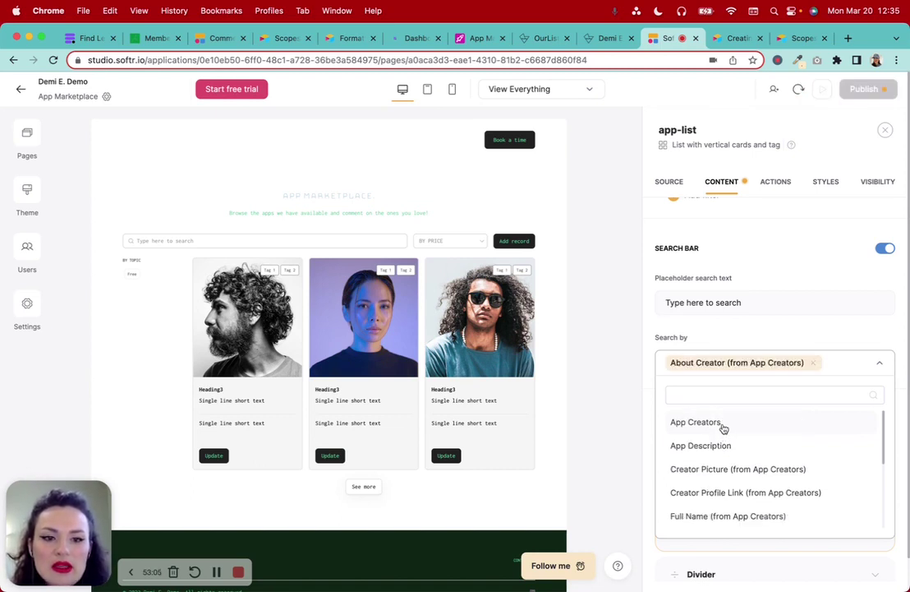
{"action": "left_click", "coordinate": [723, 426]}
{"action": "left_click", "coordinate": [726, 442]}
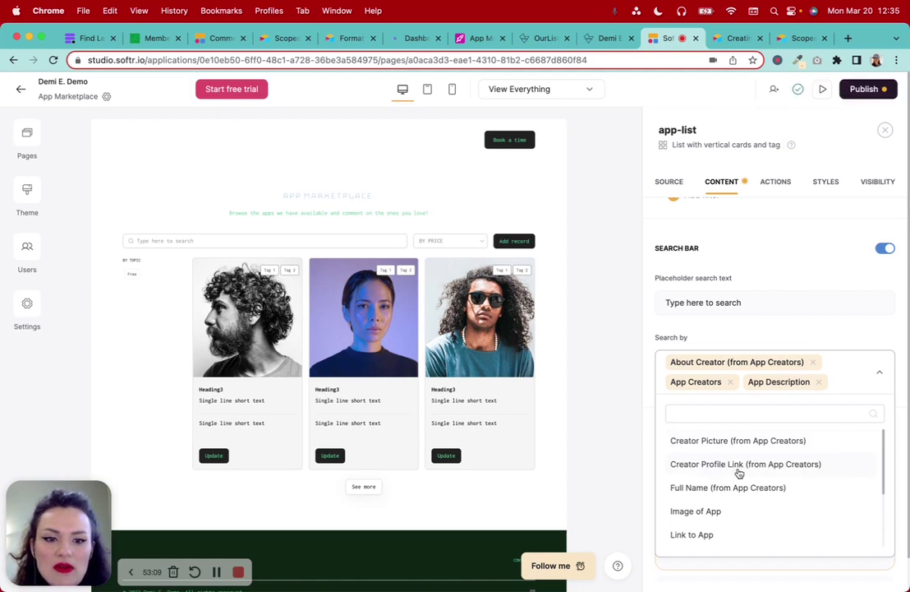
{"action": "left_click", "coordinate": [726, 488]}
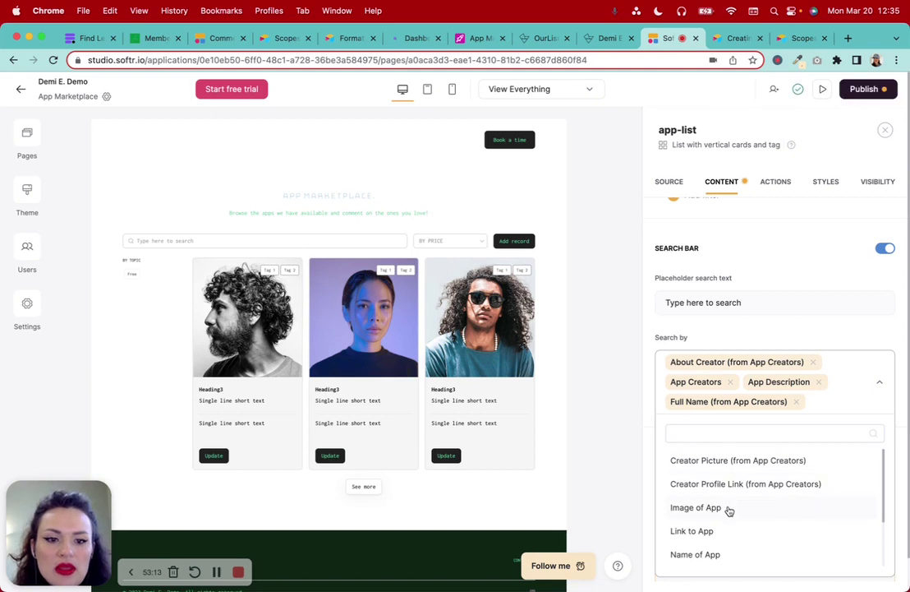
Add Name of App, Posted Date and Price of App to the search-by fields
{"action": "scroll", "coordinate": [728, 510], "scroll_direction": "down", "scroll_amount": 2}
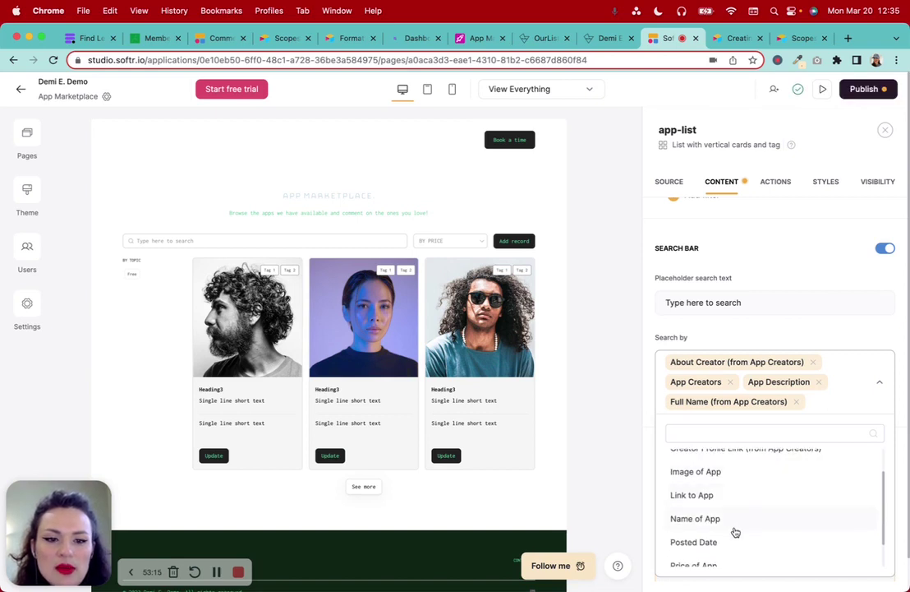
{"action": "left_click", "coordinate": [734, 521]}
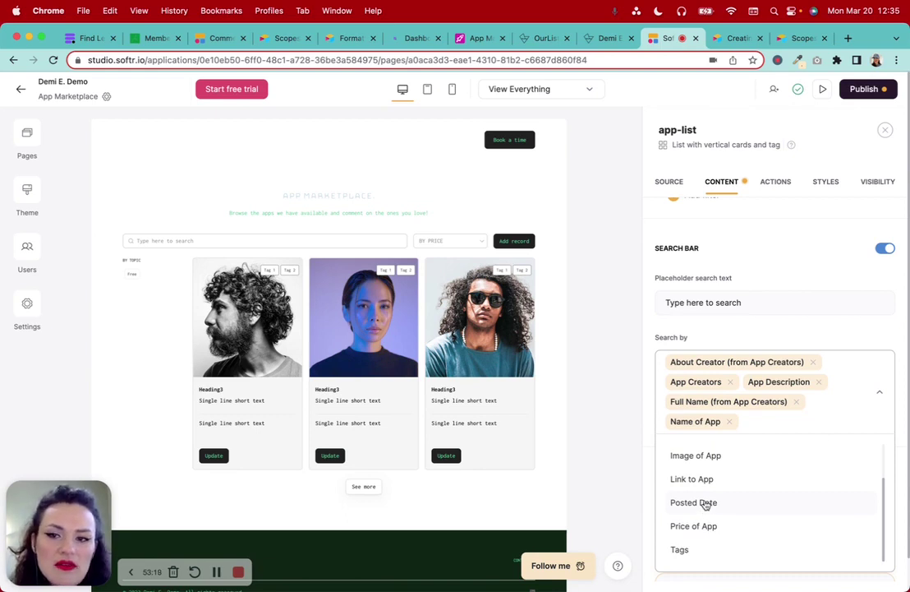
{"action": "left_click", "coordinate": [705, 505]}
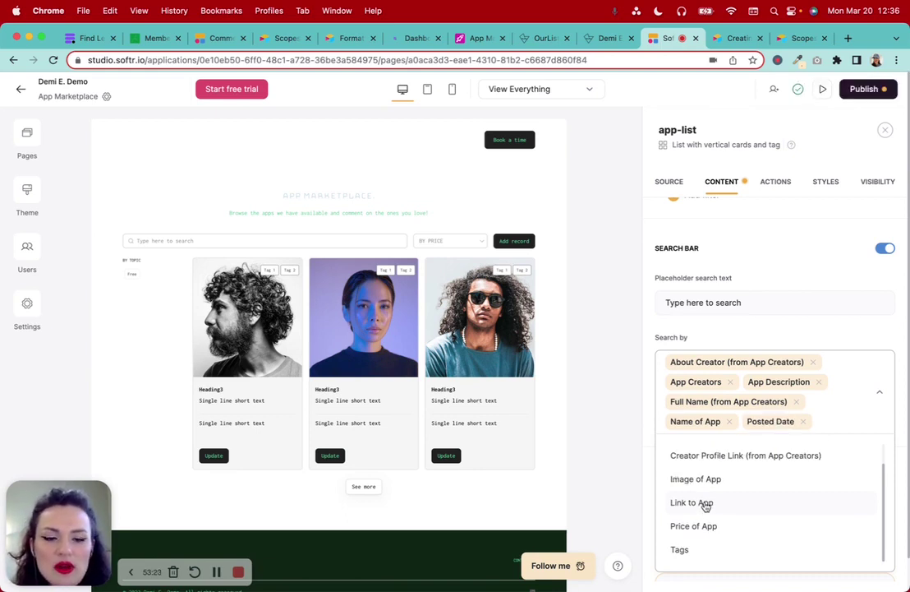
{"action": "scroll", "coordinate": [705, 506], "scroll_direction": "down", "scroll_amount": 1}
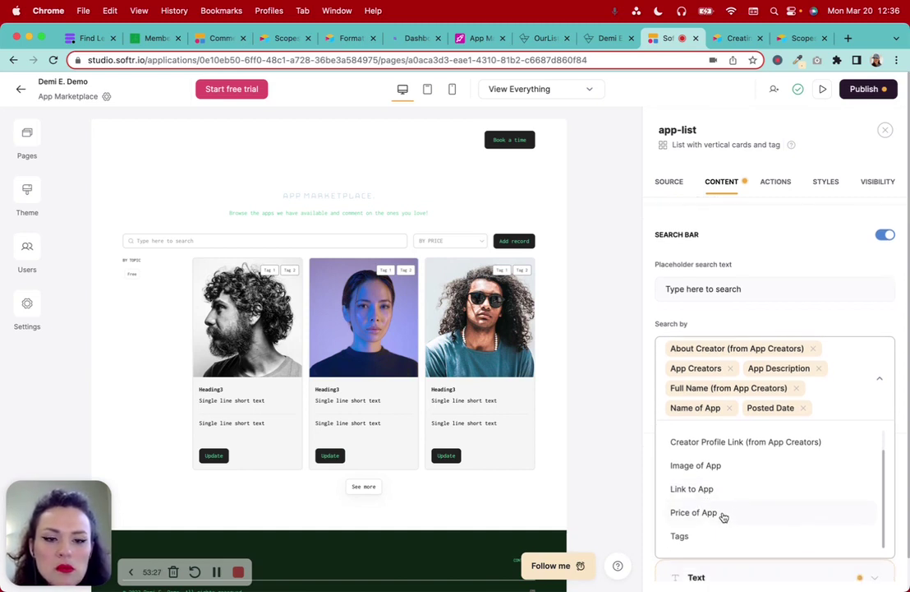
{"action": "left_click", "coordinate": [721, 513]}
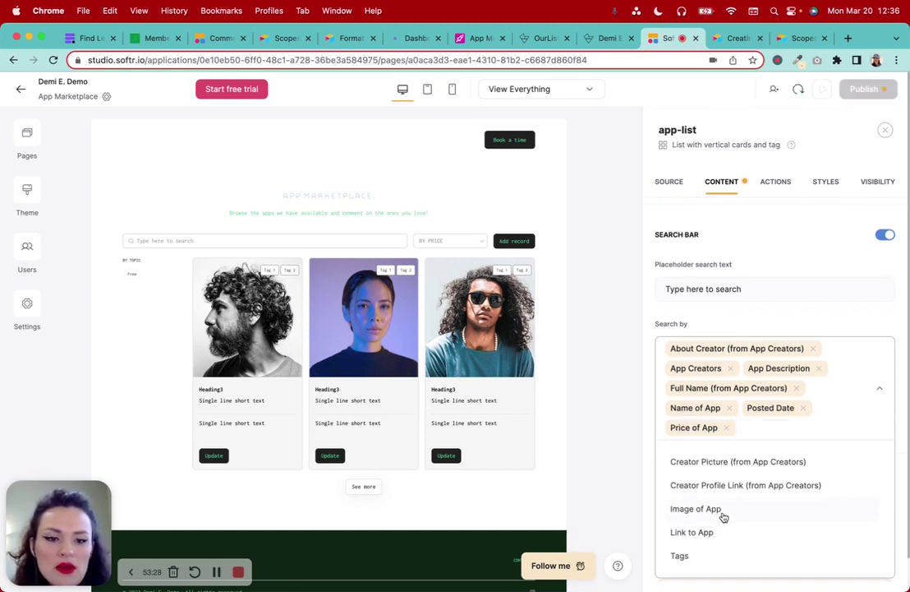
{"action": "left_click", "coordinate": [876, 324]}
{"action": "scroll", "coordinate": [830, 405], "scroll_direction": "down", "scroll_amount": 1}
{"action": "scroll", "coordinate": [832, 406], "scroll_direction": "down", "scroll_amount": 5}
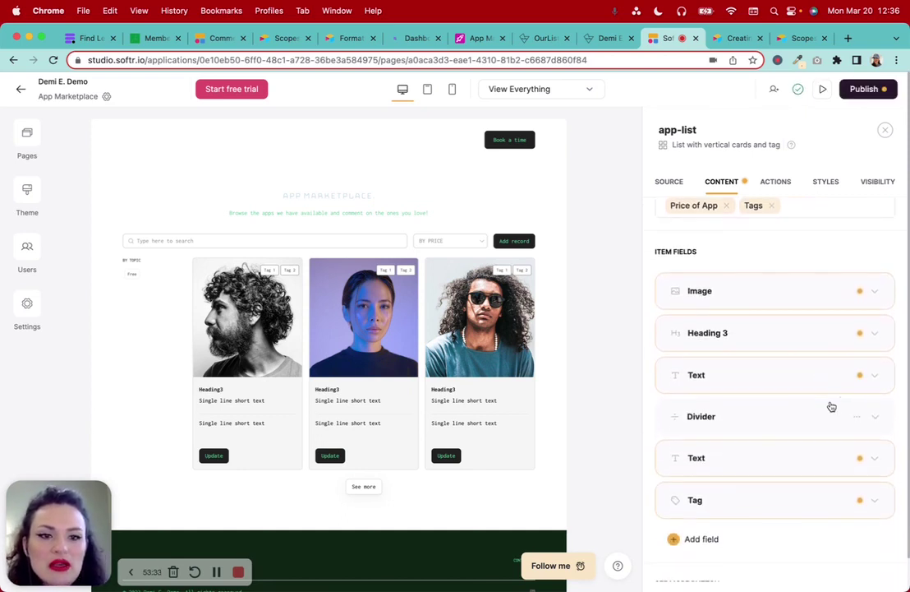
{"action": "scroll", "coordinate": [838, 475], "scroll_direction": "down", "scroll_amount": 4}
Set the card Image field's content to Image of App so cards show app screenshots
{"action": "scroll", "coordinate": [838, 473], "scroll_direction": "down", "scroll_amount": 4}
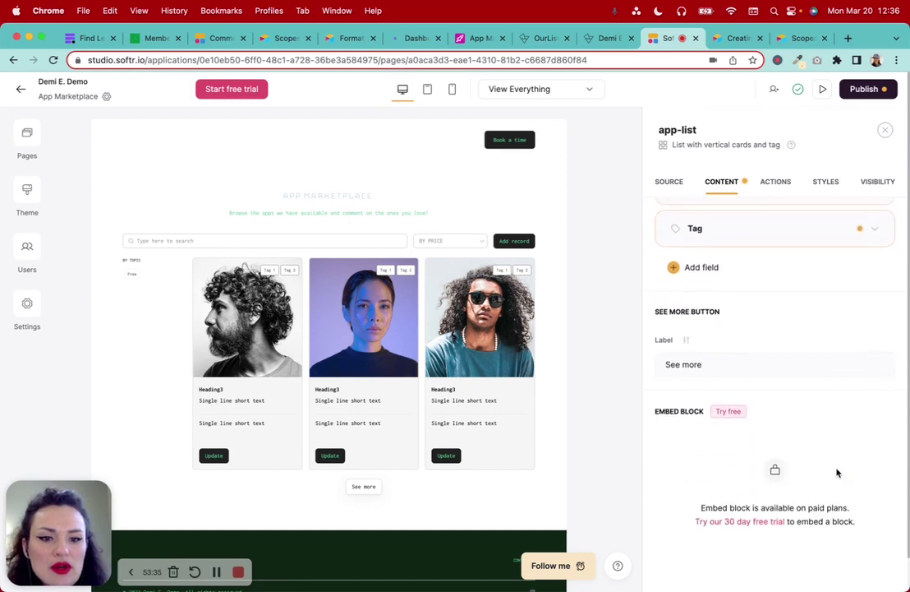
{"action": "scroll", "coordinate": [838, 472], "scroll_direction": "up", "scroll_amount": 2}
{"action": "scroll", "coordinate": [837, 473], "scroll_direction": "up", "scroll_amount": 6}
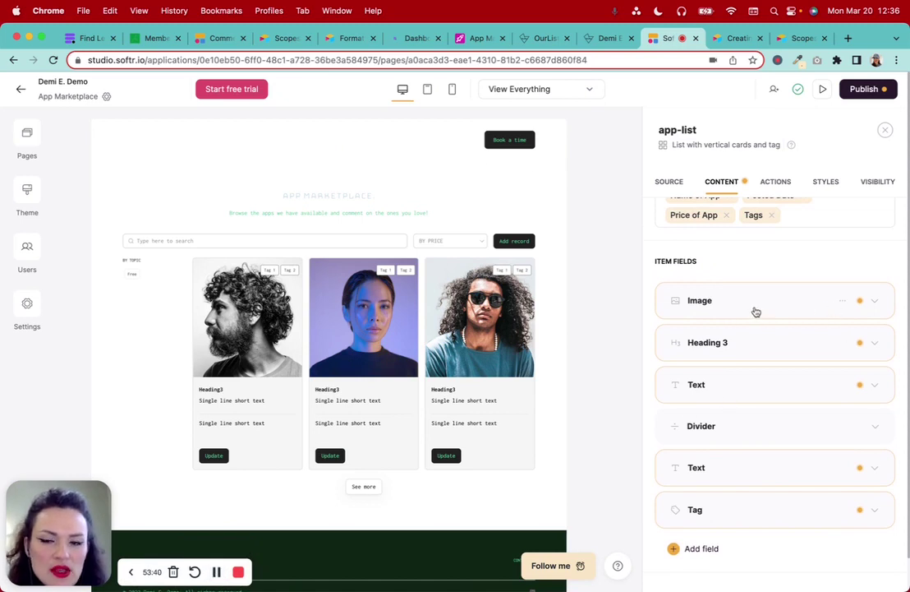
{"action": "left_click", "coordinate": [752, 311]}
{"action": "scroll", "coordinate": [753, 312], "scroll_direction": "down", "scroll_amount": 1}
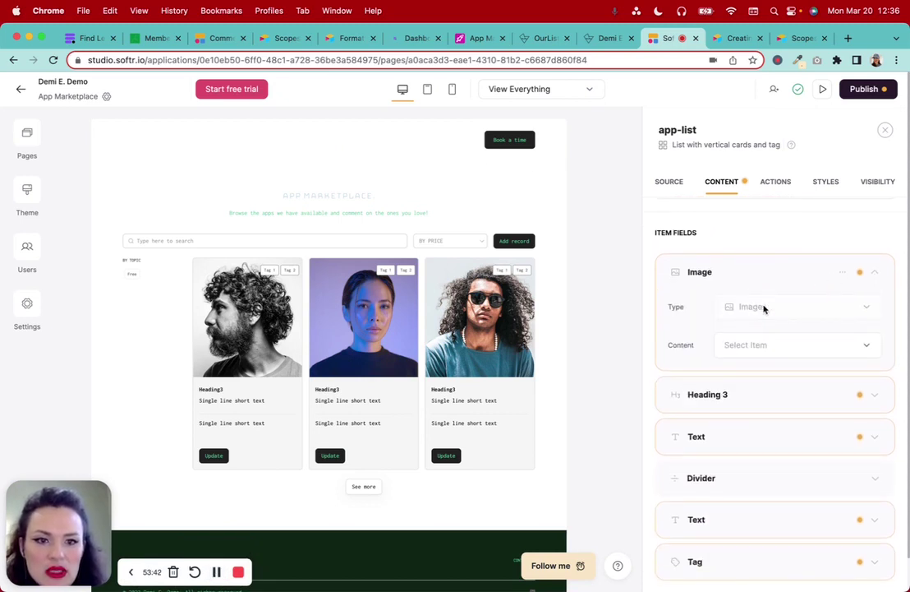
{"action": "left_click", "coordinate": [760, 345]}
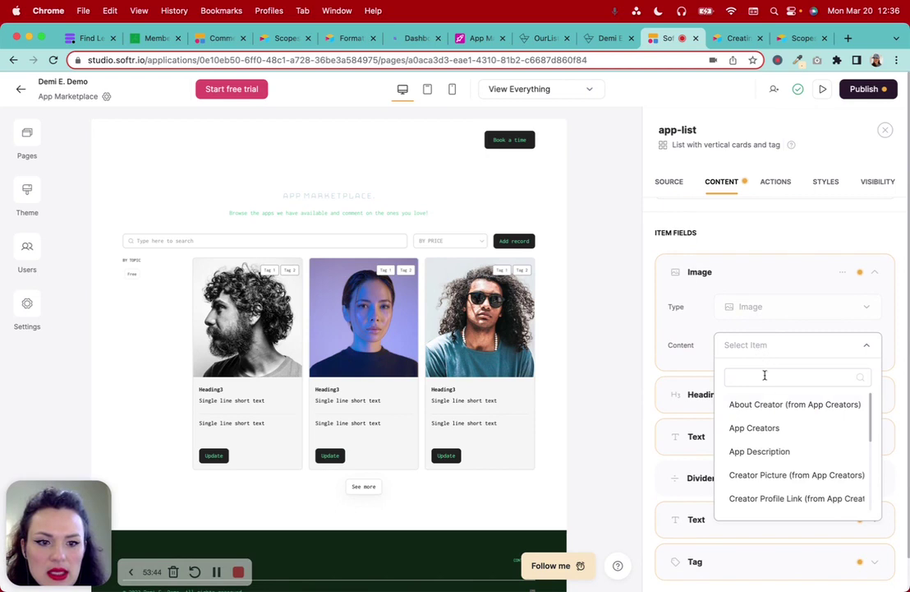
{"action": "scroll", "coordinate": [772, 446], "scroll_direction": "down", "scroll_amount": 5}
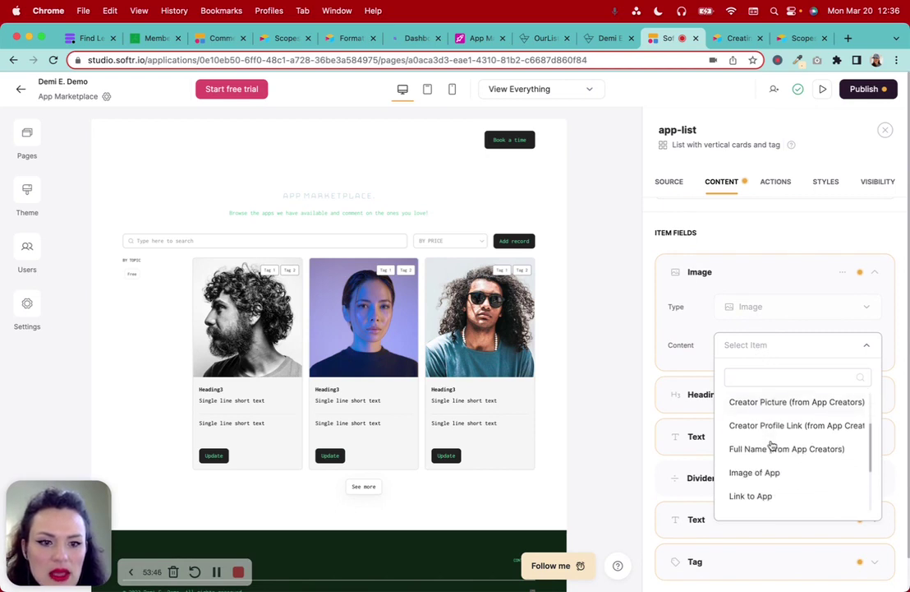
{"action": "left_click", "coordinate": [755, 436]}
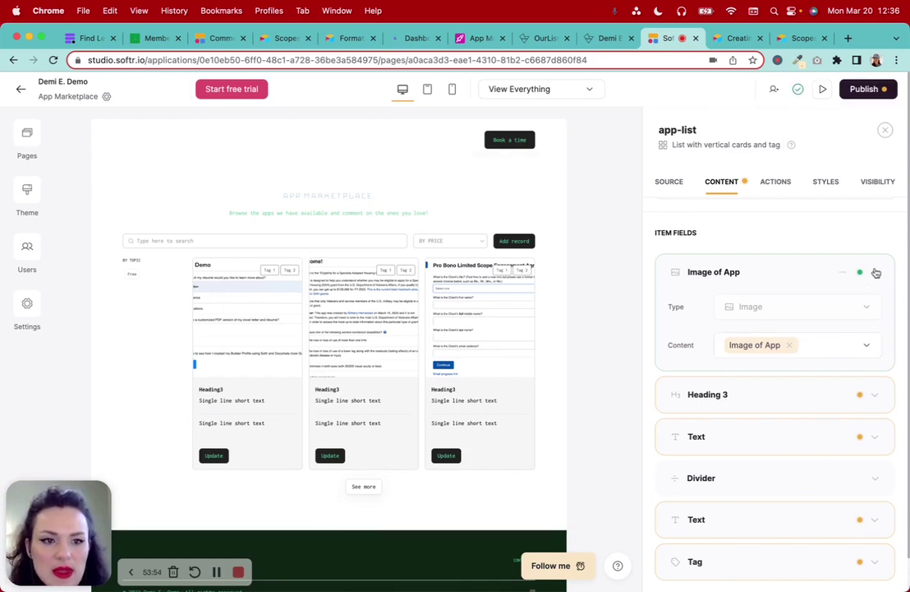
{"action": "left_click", "coordinate": [875, 272]}
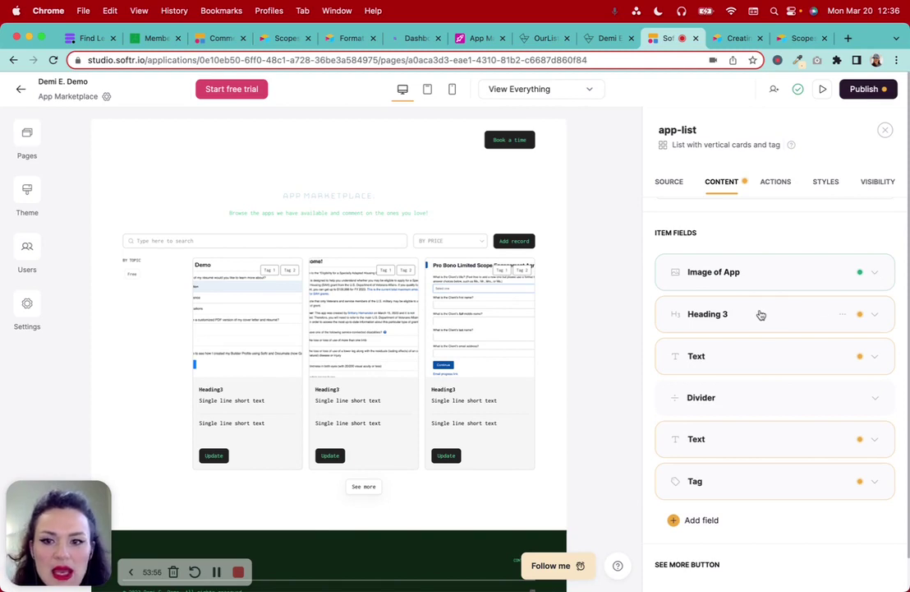
Set the card Heading 3 content to Name of App
{"action": "left_click", "coordinate": [761, 315]}
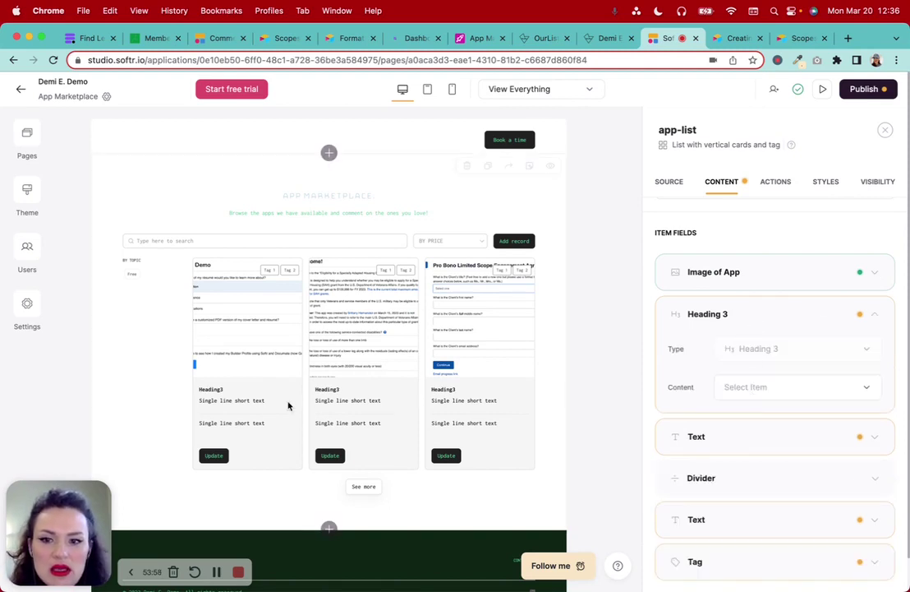
{"action": "left_click", "coordinate": [743, 389]}
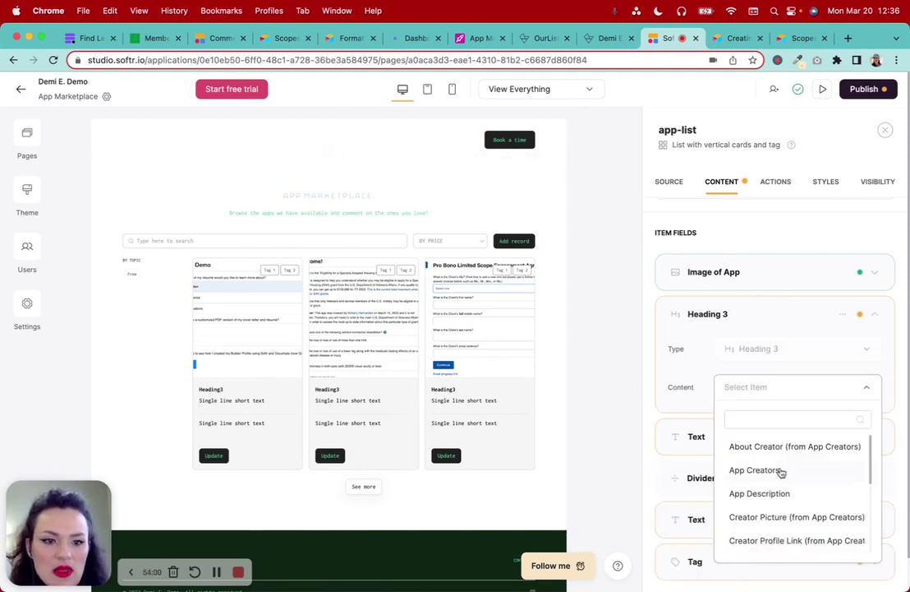
{"action": "scroll", "coordinate": [781, 480], "scroll_direction": "down", "scroll_amount": 2}
{"action": "scroll", "coordinate": [782, 485], "scroll_direction": "down", "scroll_amount": 3}
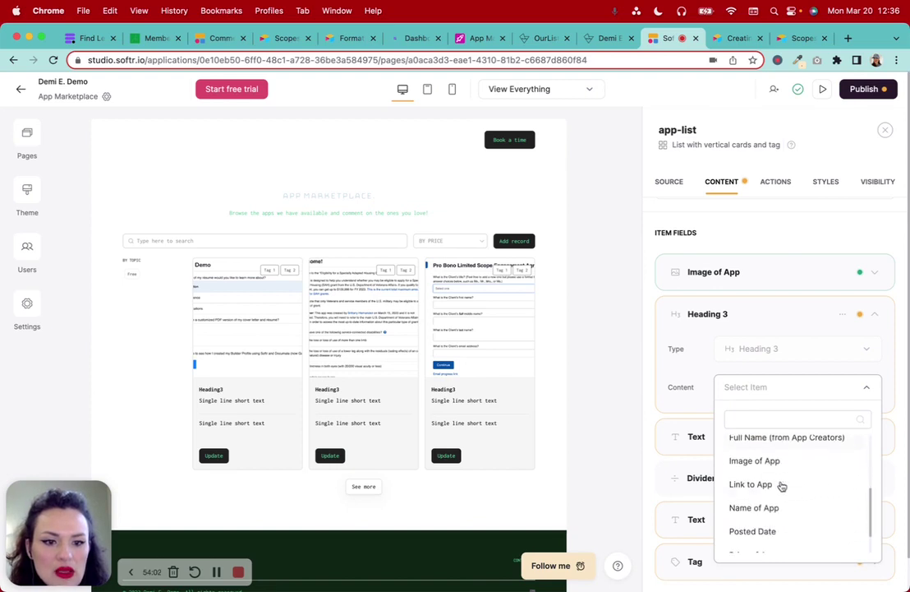
{"action": "left_click", "coordinate": [772, 506]}
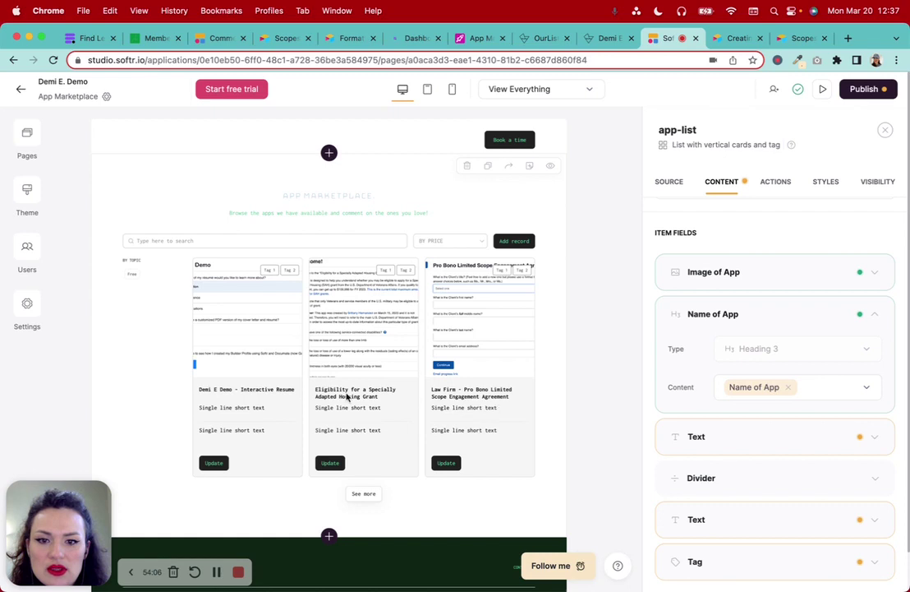
Set the first Text field's content to Full Name (from App Creators)
{"action": "scroll", "coordinate": [752, 428], "scroll_direction": "down", "scroll_amount": 2}
{"action": "left_click", "coordinate": [750, 372]}
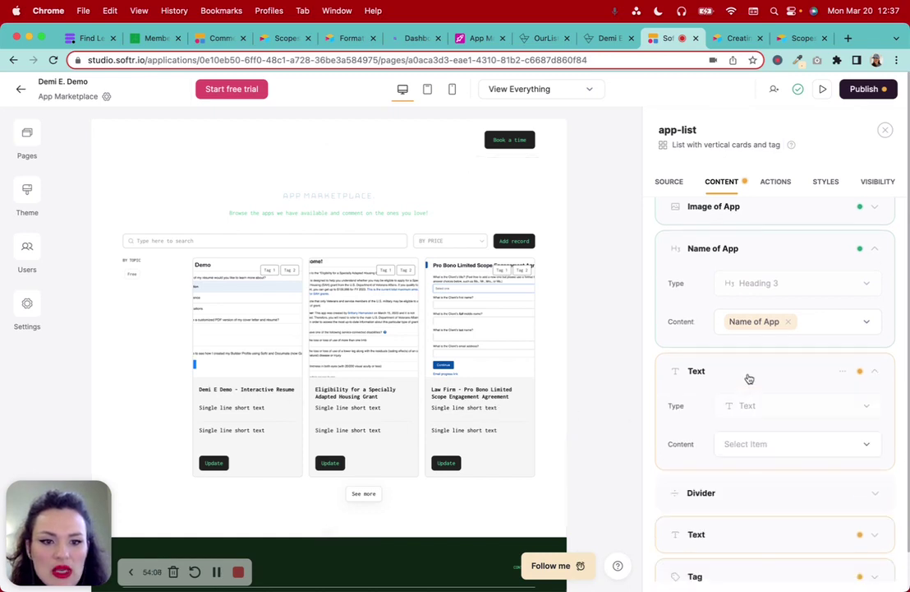
{"action": "scroll", "coordinate": [748, 378], "scroll_direction": "down", "scroll_amount": 1}
{"action": "scroll", "coordinate": [749, 380], "scroll_direction": "down", "scroll_amount": 1}
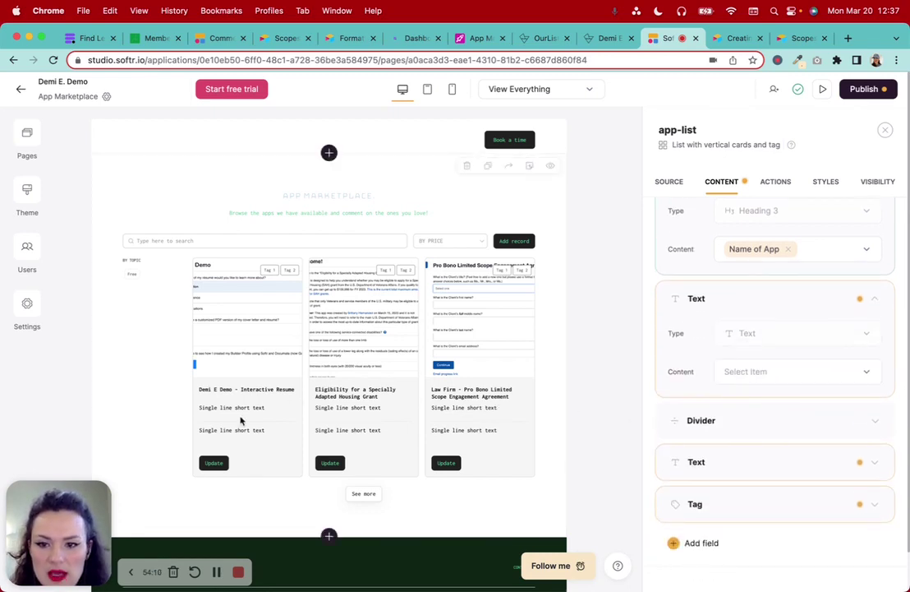
{"action": "left_click", "coordinate": [736, 374]}
{"action": "scroll", "coordinate": [756, 485], "scroll_direction": "down", "scroll_amount": 1}
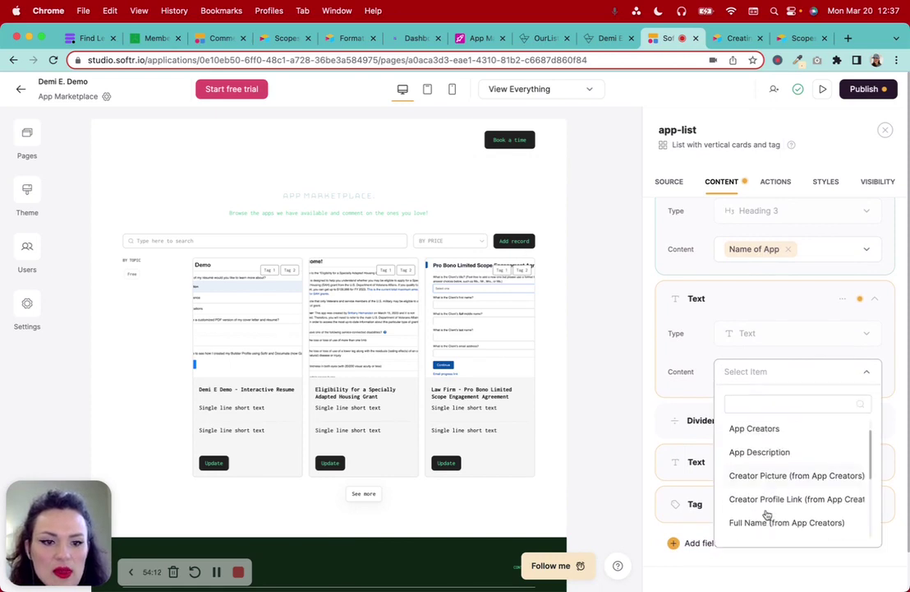
{"action": "scroll", "coordinate": [768, 515], "scroll_direction": "down", "scroll_amount": 1}
{"action": "scroll", "coordinate": [766, 516], "scroll_direction": "up", "scroll_amount": 2}
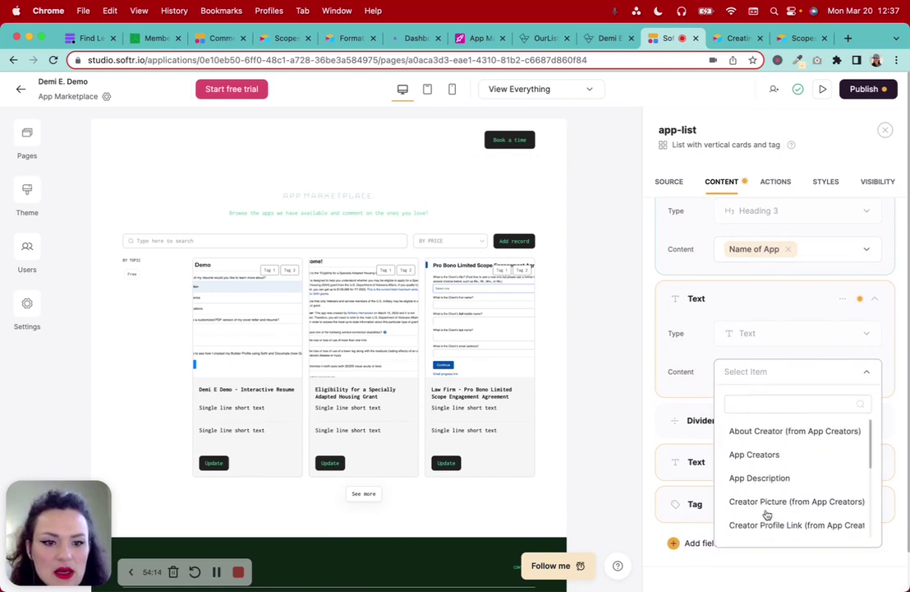
{"action": "scroll", "coordinate": [767, 515], "scroll_direction": "down", "scroll_amount": 3}
{"action": "scroll", "coordinate": [766, 515], "scroll_direction": "up", "scroll_amount": 1}
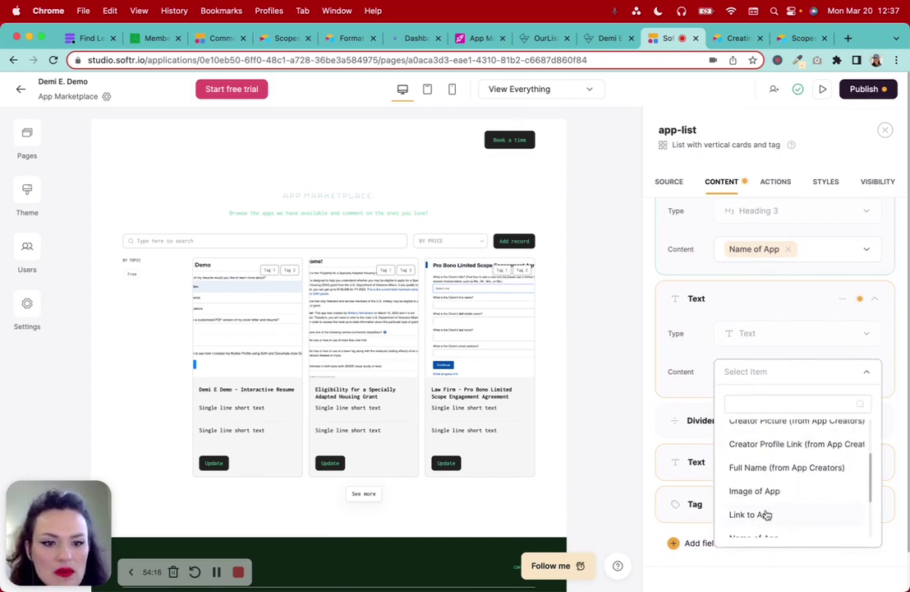
{"action": "left_click", "coordinate": [784, 476]}
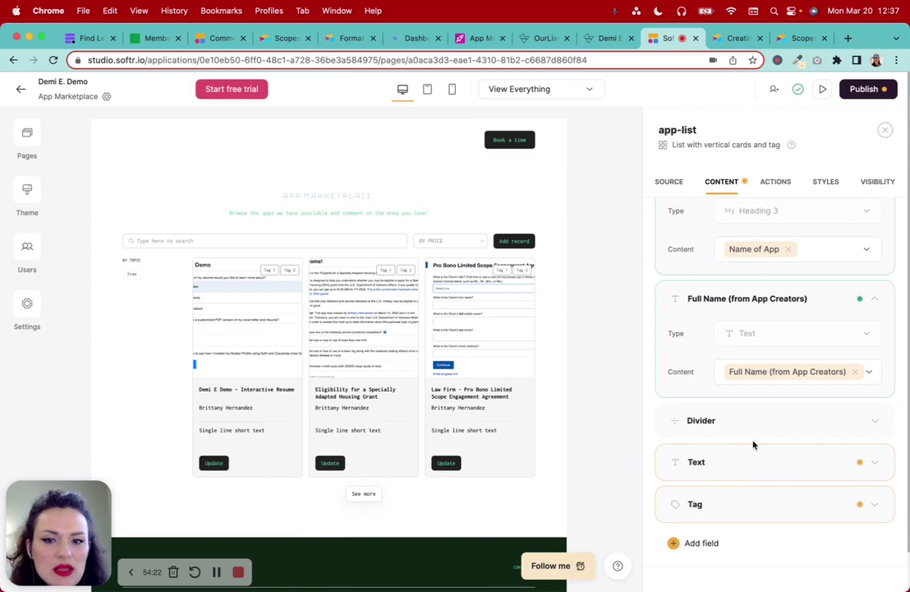
{"action": "scroll", "coordinate": [754, 445], "scroll_direction": "down", "scroll_amount": 2}
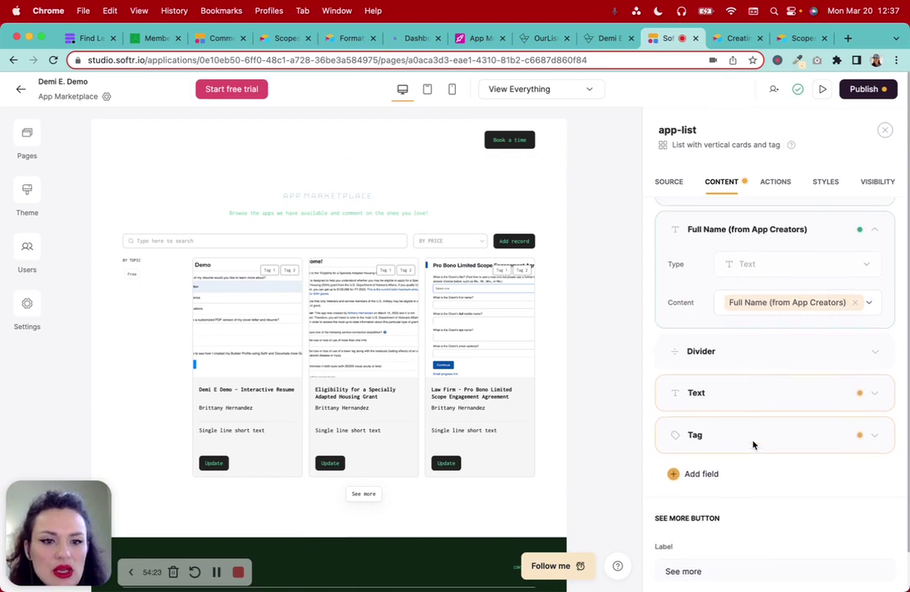
Hide the second Text field's placeholder line on the cards, then show it again
{"action": "left_click", "coordinate": [803, 395]}
{"action": "scroll", "coordinate": [830, 442], "scroll_direction": "down", "scroll_amount": 1}
{"action": "left_click", "coordinate": [842, 375]}
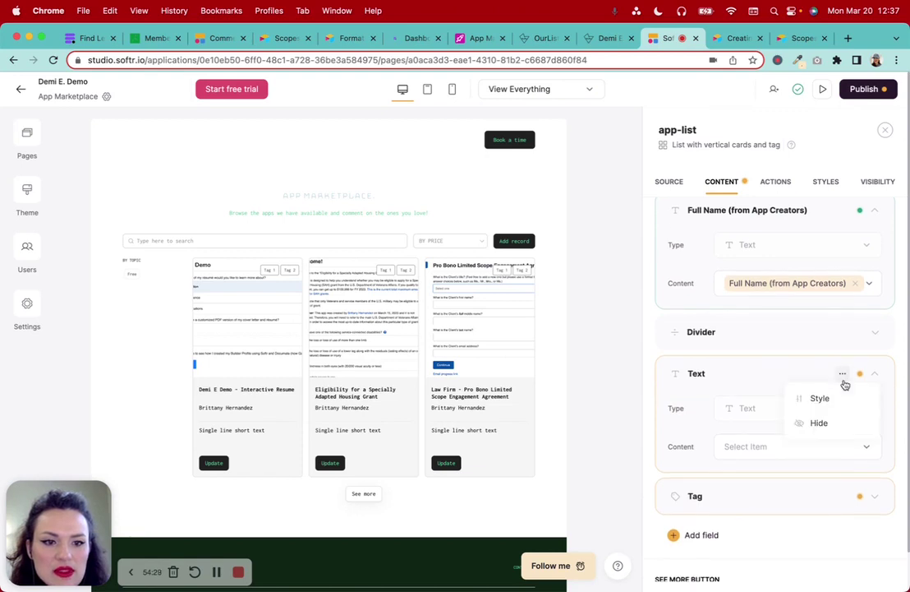
{"action": "left_click", "coordinate": [822, 423]}
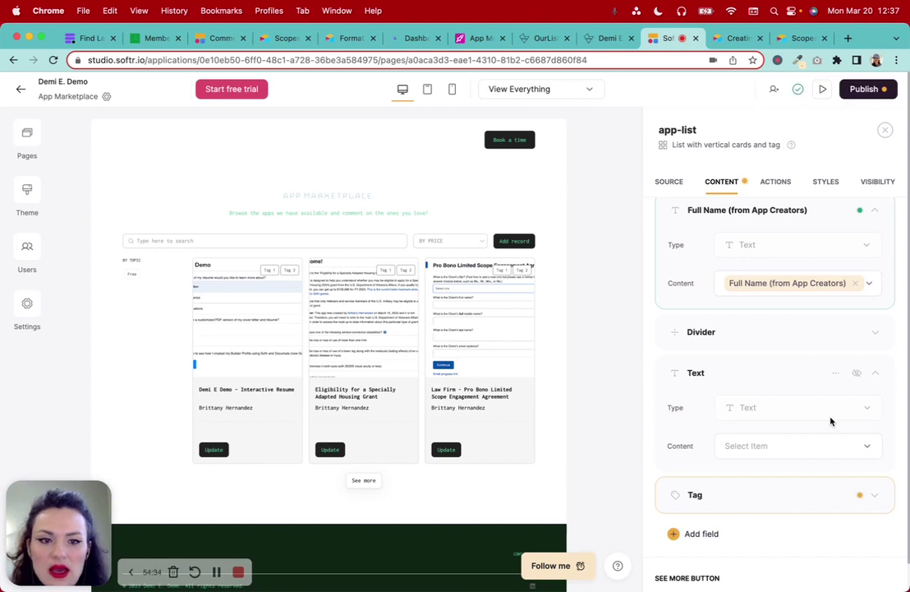
{"action": "left_click", "coordinate": [856, 373]}
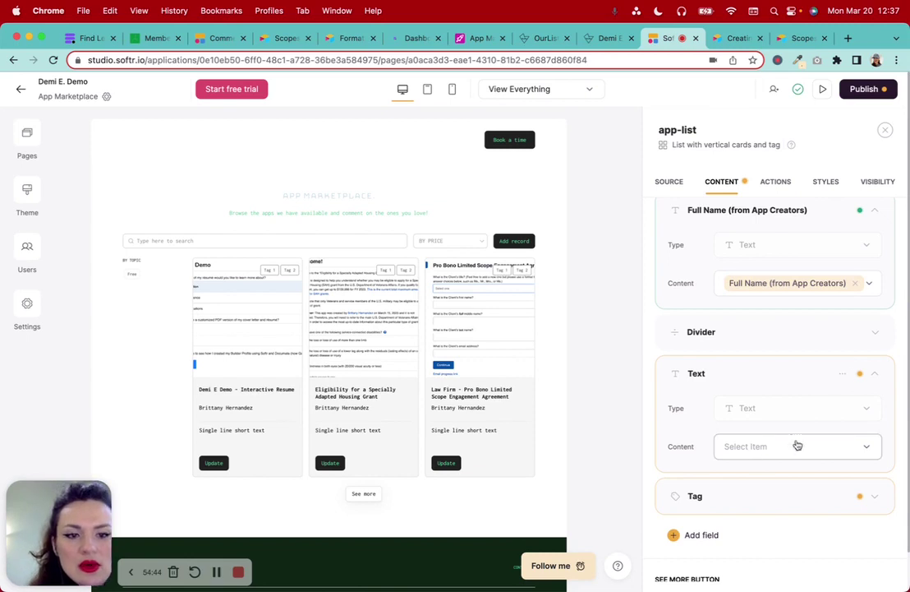
Set the second Text field's content to Price of App, showing $0.00 on each card
{"action": "left_click", "coordinate": [753, 448]}
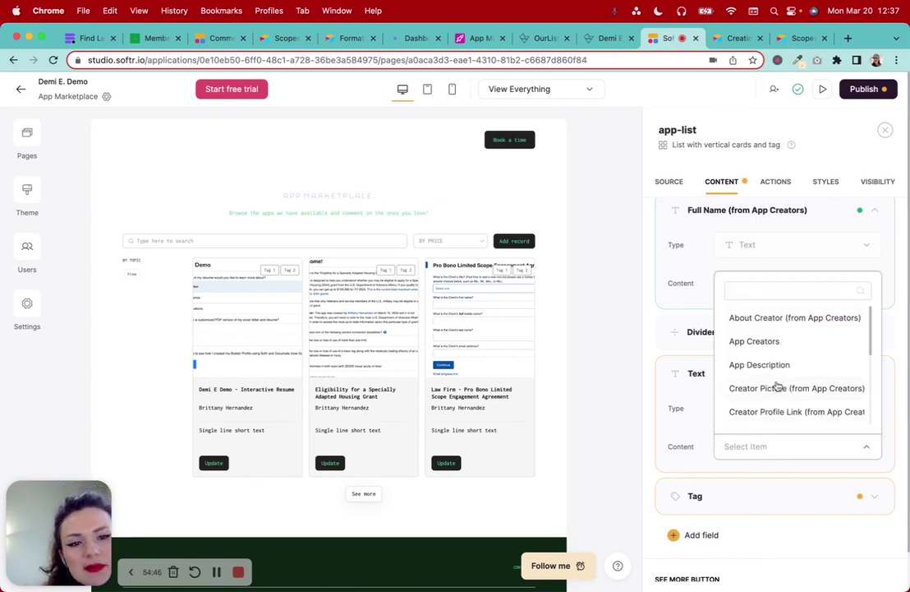
{"action": "scroll", "coordinate": [774, 382], "scroll_direction": "down", "scroll_amount": 5}
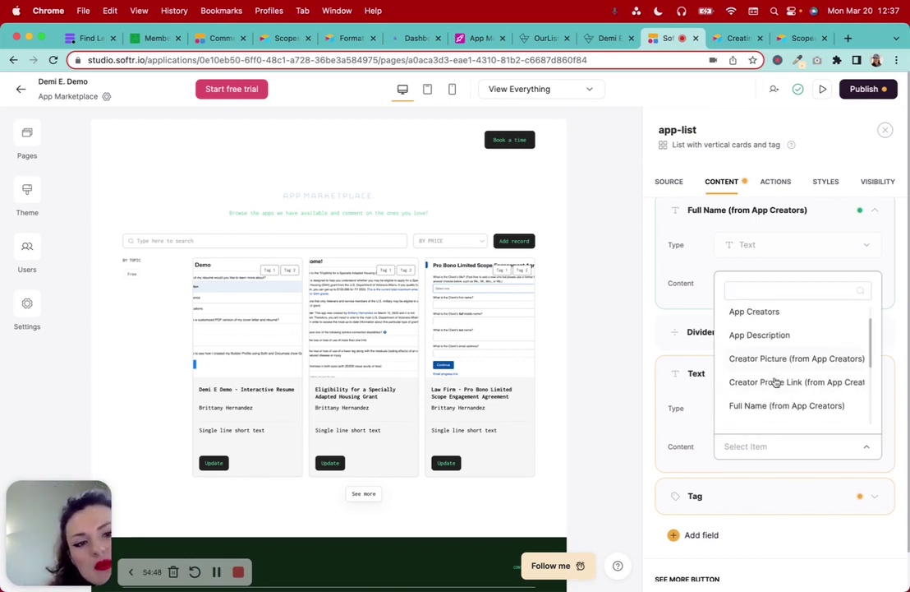
{"action": "scroll", "coordinate": [774, 382], "scroll_direction": "down", "scroll_amount": 3}
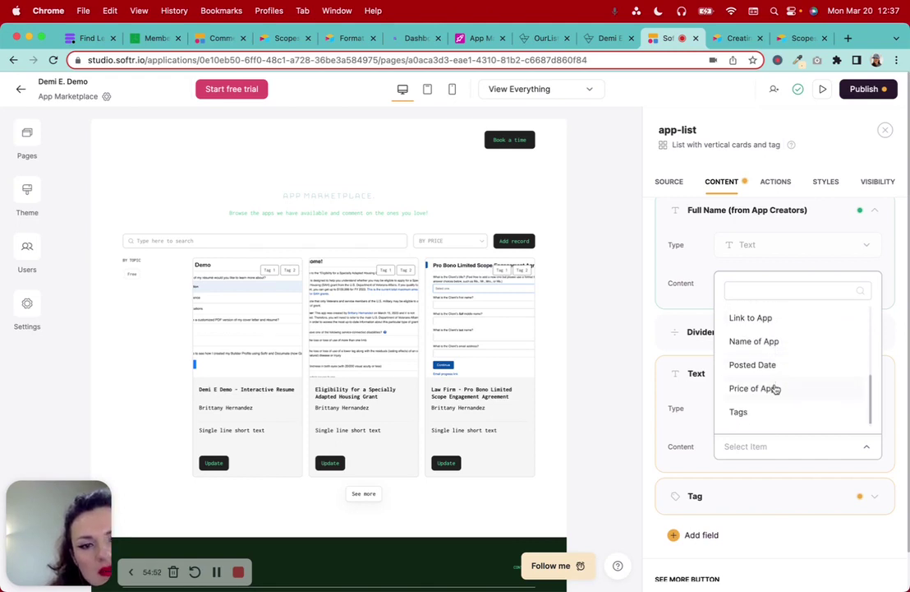
{"action": "left_click", "coordinate": [775, 388]}
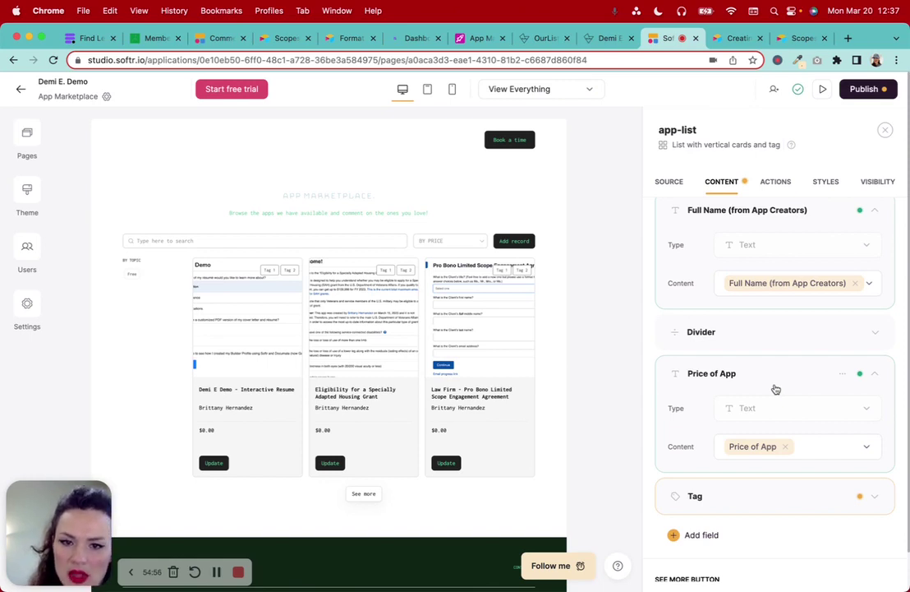
{"action": "scroll", "coordinate": [738, 465], "scroll_direction": "down", "scroll_amount": 3}
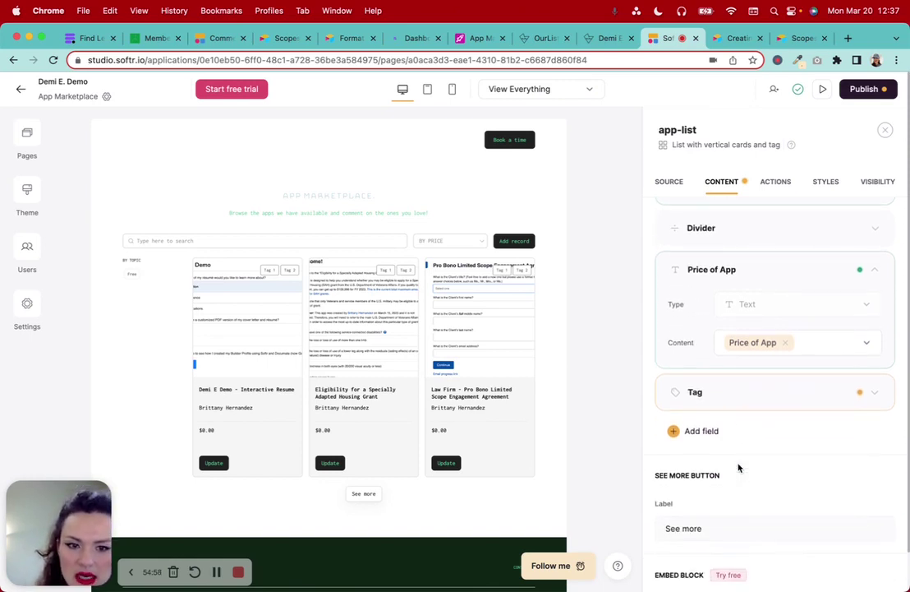
{"action": "left_click", "coordinate": [752, 402]}
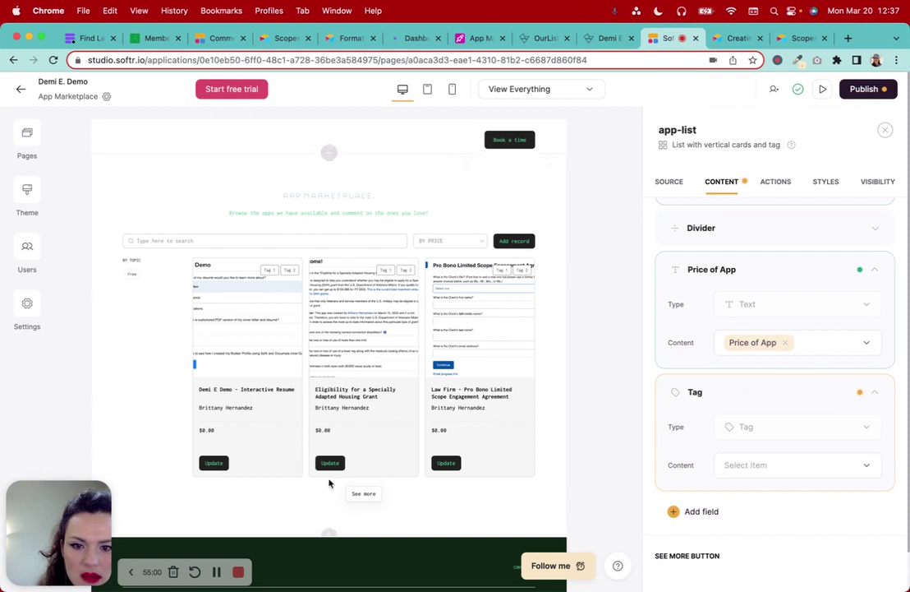
Set the Tag field's content to Tags so cards show Free, Resume, Veterans, Housing
{"action": "left_click", "coordinate": [218, 569]}
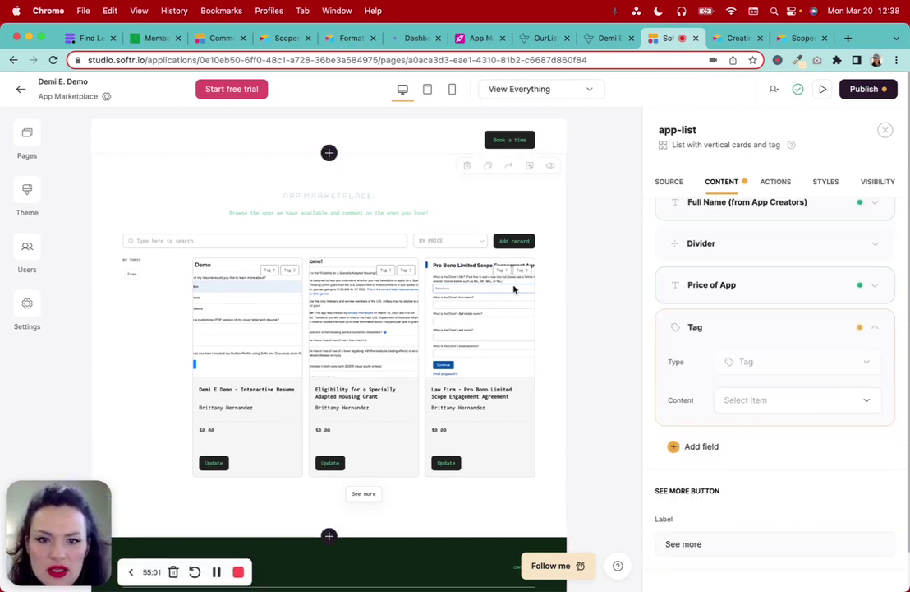
{"action": "left_click", "coordinate": [763, 401]}
{"action": "scroll", "coordinate": [803, 326], "scroll_direction": "down", "scroll_amount": 5}
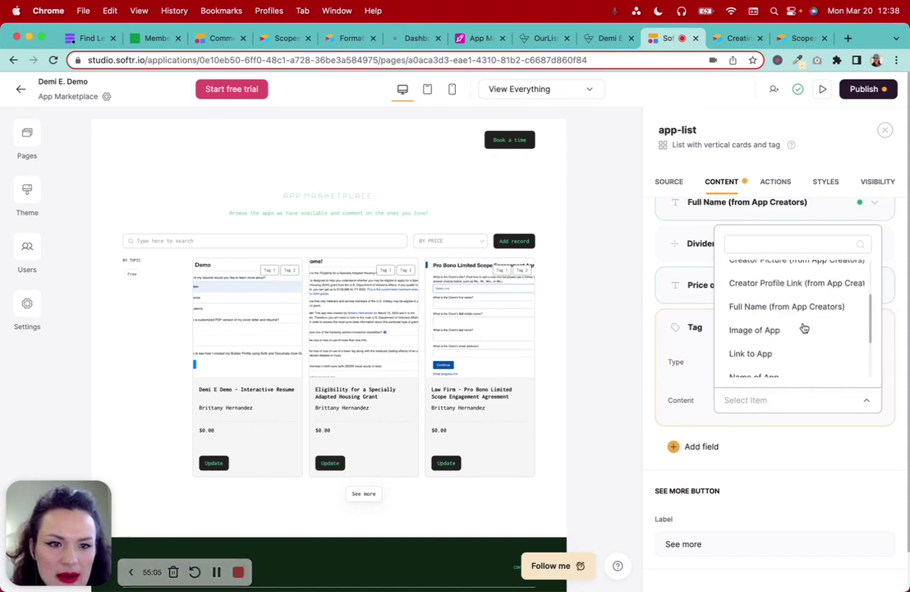
{"action": "left_click", "coordinate": [744, 365]}
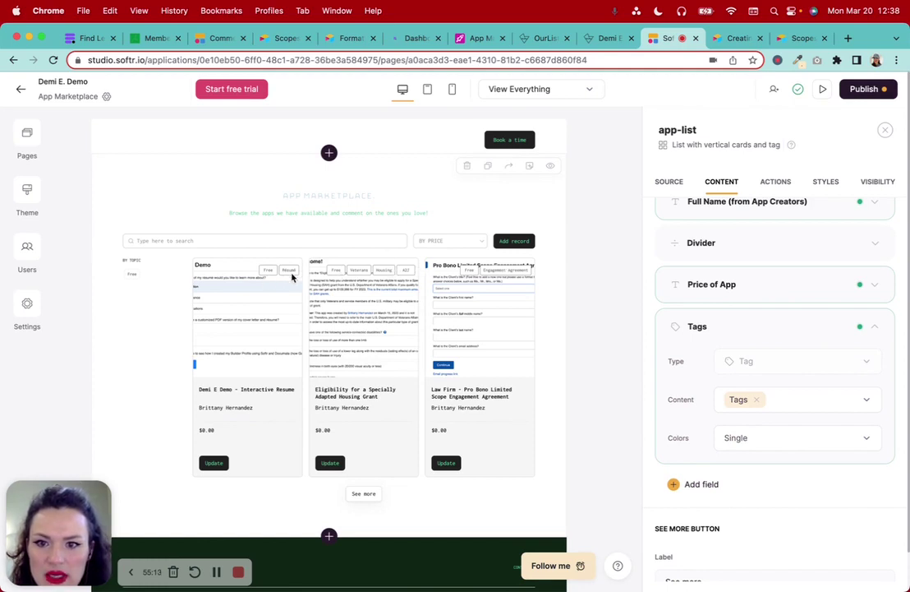
Review the updated cards and bring up the app list's Actions settings
{"action": "scroll", "coordinate": [518, 429], "scroll_direction": "down", "scroll_amount": 2}
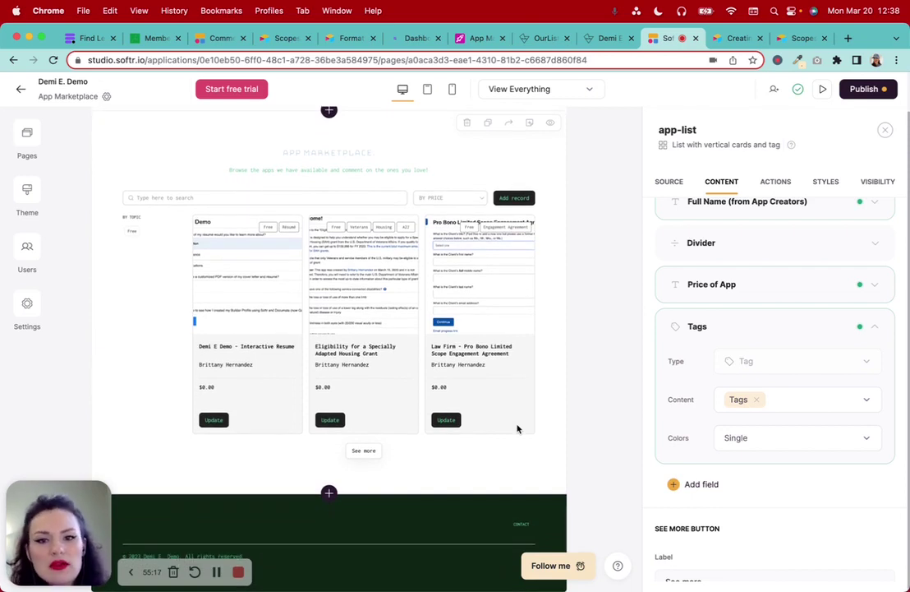
{"action": "scroll", "coordinate": [833, 493], "scroll_direction": "down", "scroll_amount": 5}
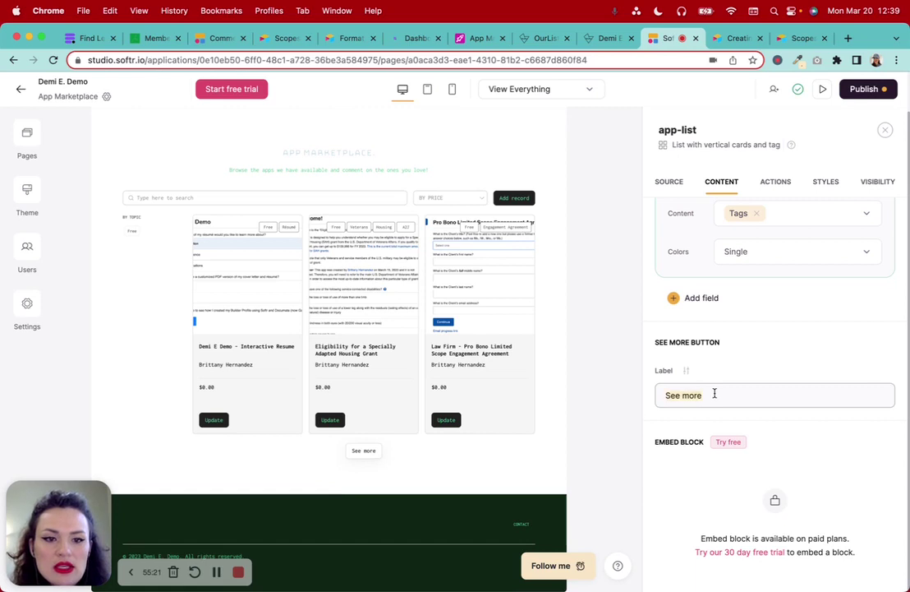
{"action": "scroll", "coordinate": [715, 394], "scroll_direction": "down", "scroll_amount": 2}
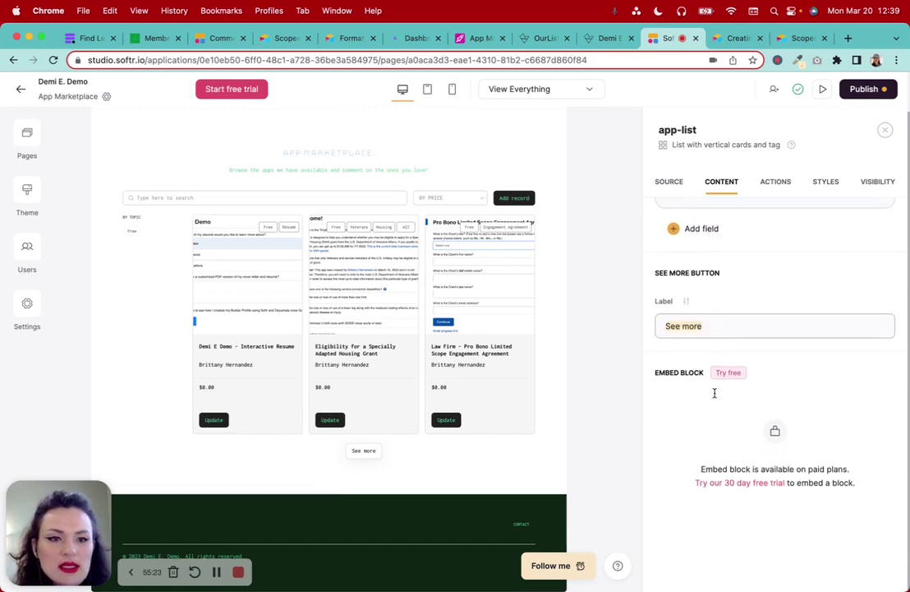
{"action": "scroll", "coordinate": [715, 395], "scroll_direction": "up", "scroll_amount": 10}
{"action": "left_click", "coordinate": [776, 182]}
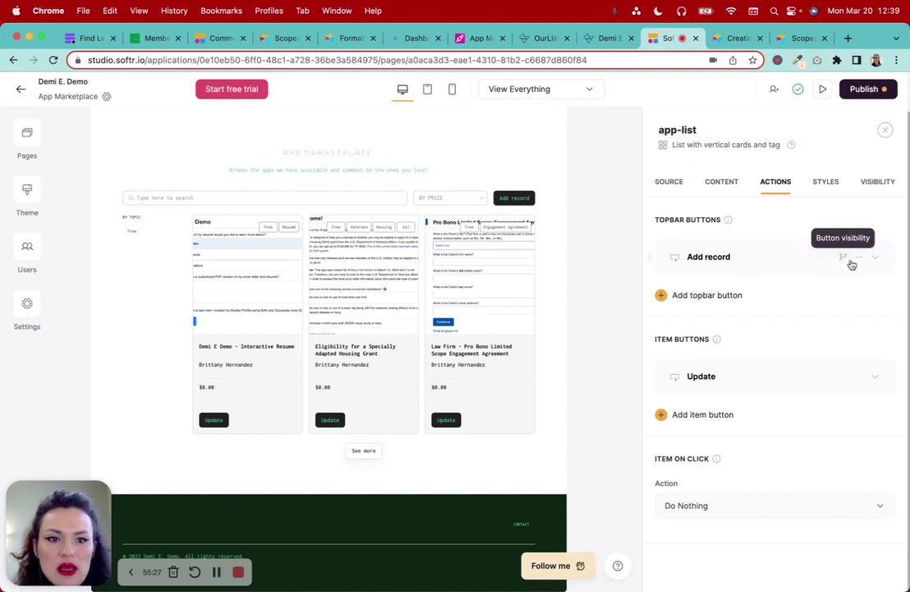
Check who can see the Add record button, leaving its visibility unchanged
{"action": "left_click", "coordinate": [842, 259]}
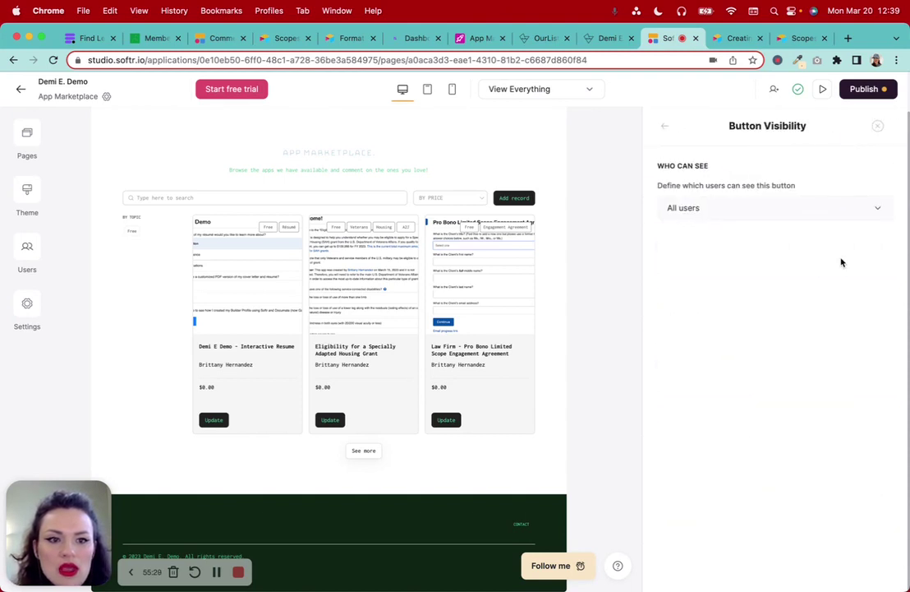
{"action": "left_click", "coordinate": [666, 131]}
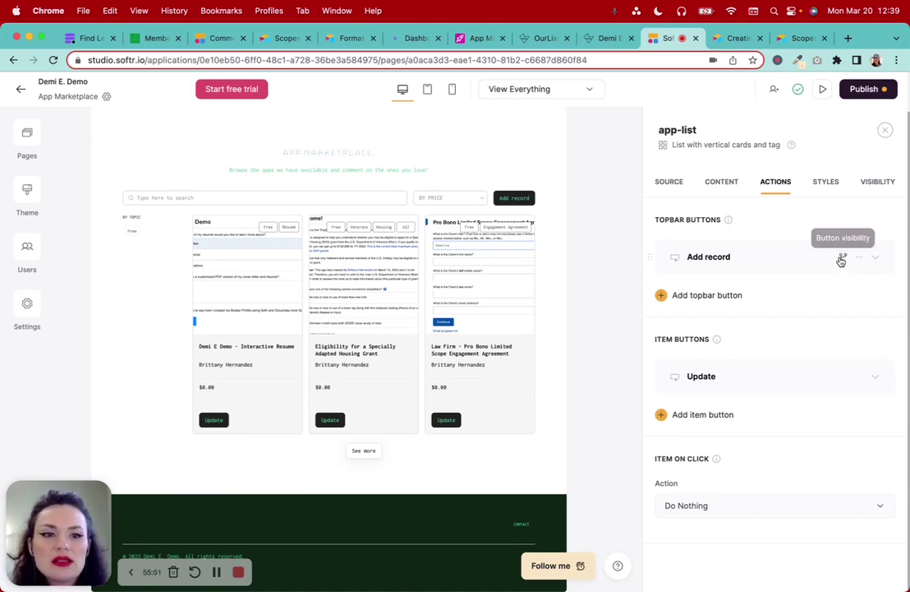
{"action": "left_click", "coordinate": [842, 258]}
{"action": "left_click", "coordinate": [831, 214]}
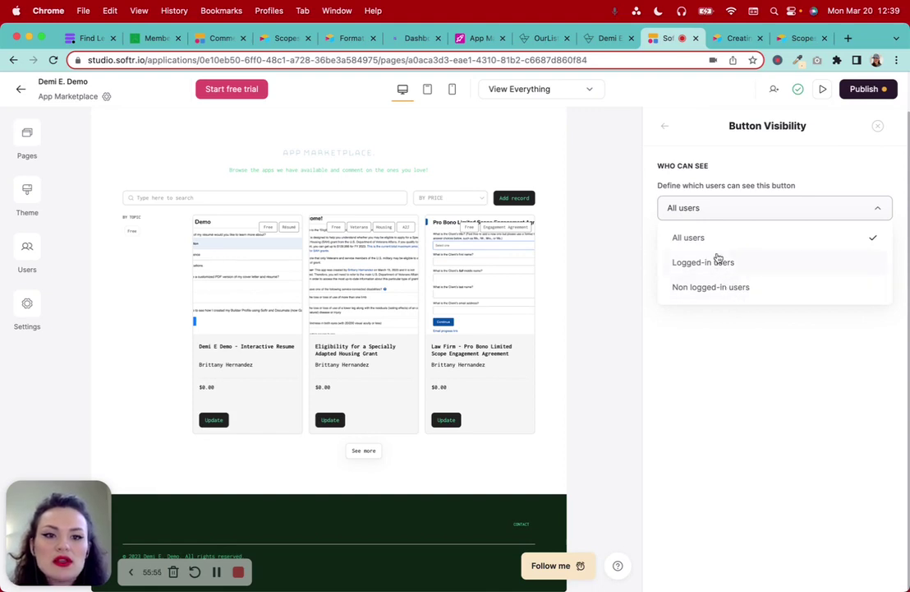
{"action": "left_click", "coordinate": [666, 130]}
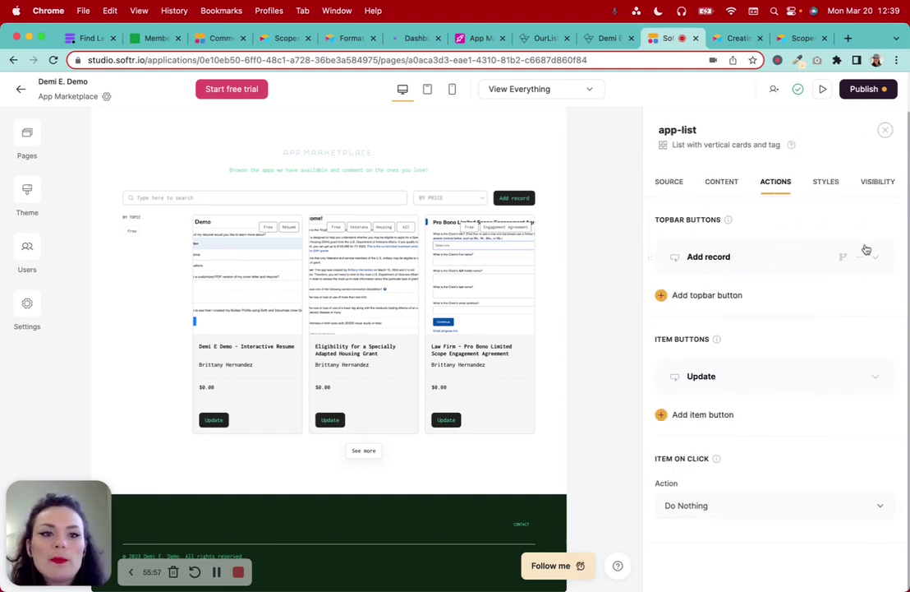
Delete the Add record topbar button, keeping only the Update item button
{"action": "left_click", "coordinate": [860, 258]}
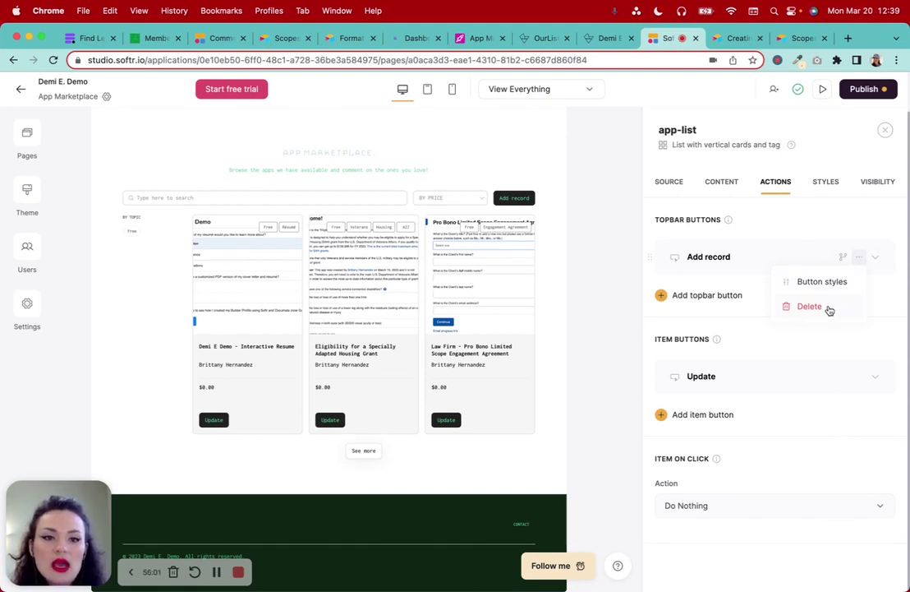
{"action": "left_click", "coordinate": [810, 306]}
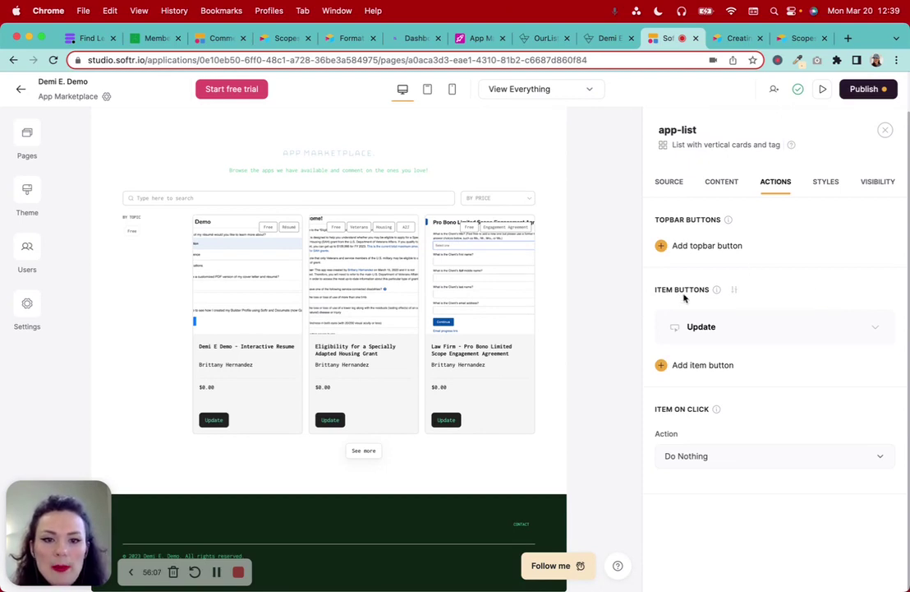
{"action": "left_click", "coordinate": [876, 329]}
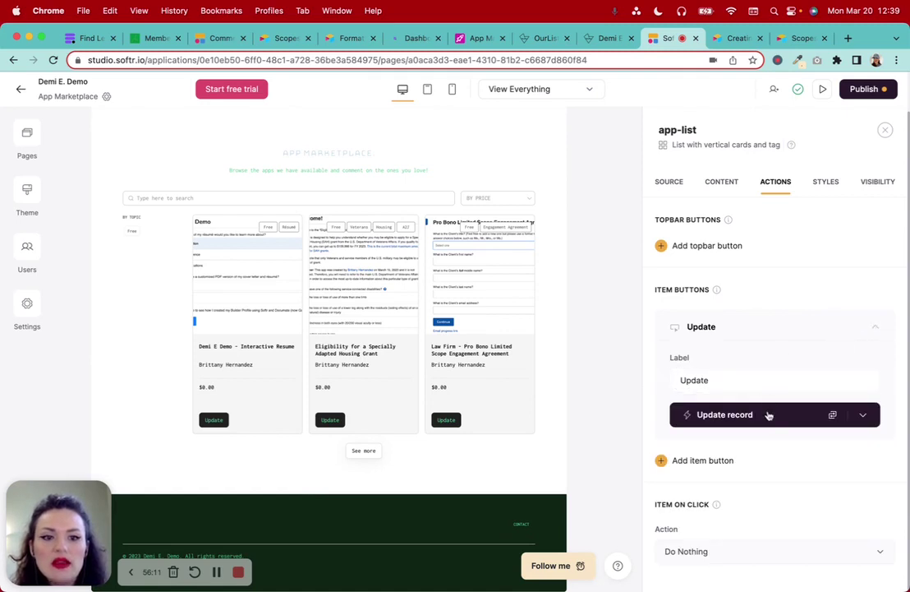
{"action": "left_click", "coordinate": [776, 414]}
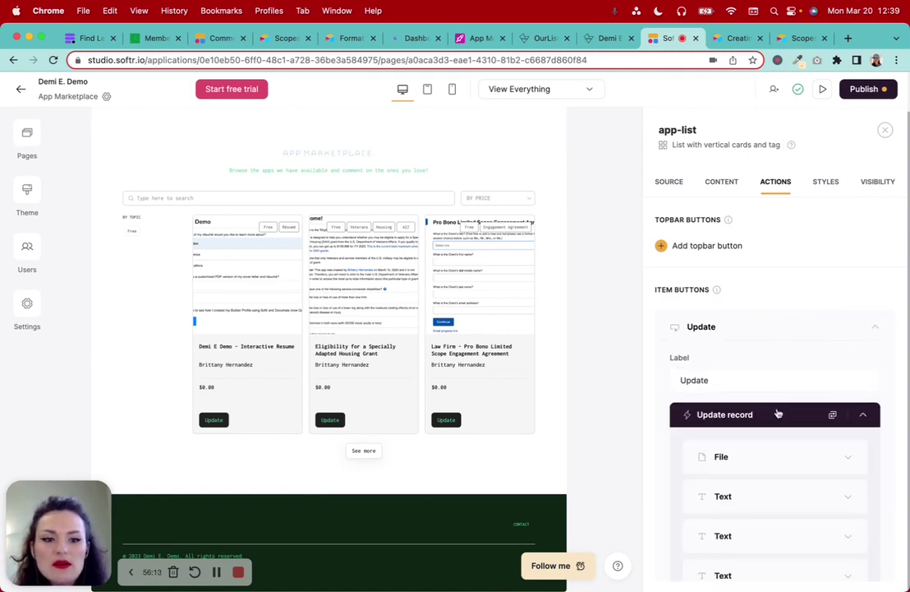
{"action": "scroll", "coordinate": [777, 412], "scroll_direction": "down", "scroll_amount": 5}
{"action": "scroll", "coordinate": [777, 413], "scroll_direction": "down", "scroll_amount": 5}
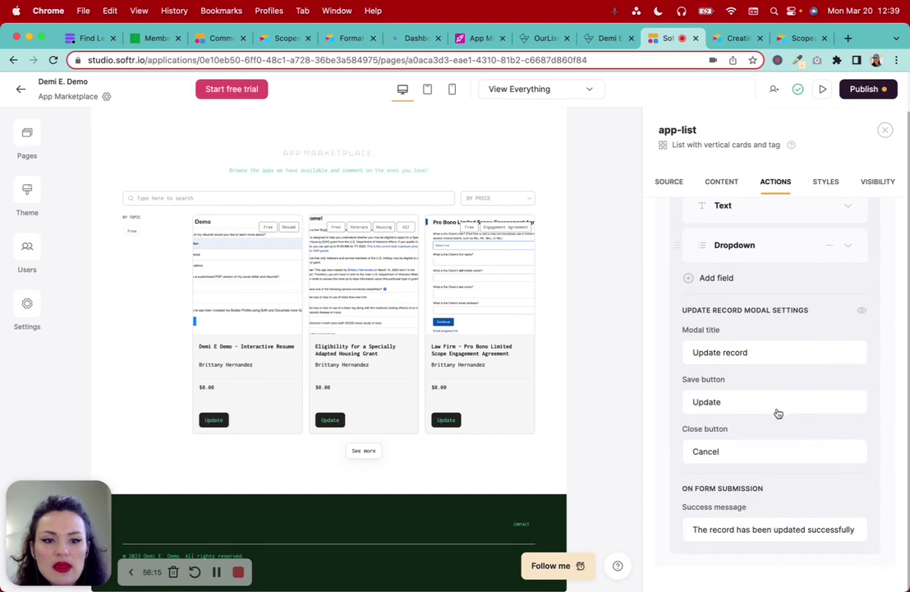
{"action": "scroll", "coordinate": [778, 407], "scroll_direction": "up", "scroll_amount": 4}
{"action": "scroll", "coordinate": [777, 409], "scroll_direction": "up", "scroll_amount": 5}
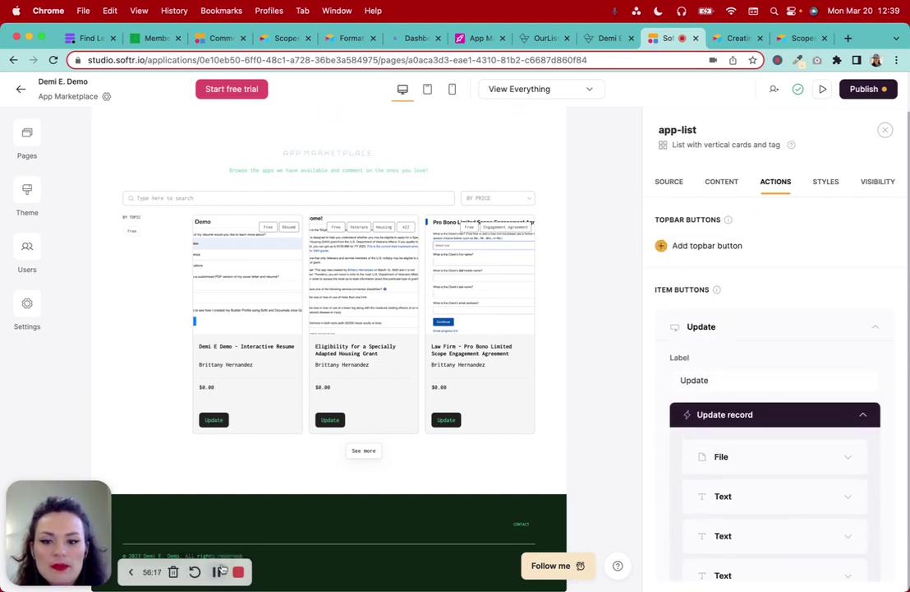
{"action": "left_click", "coordinate": [217, 572]}
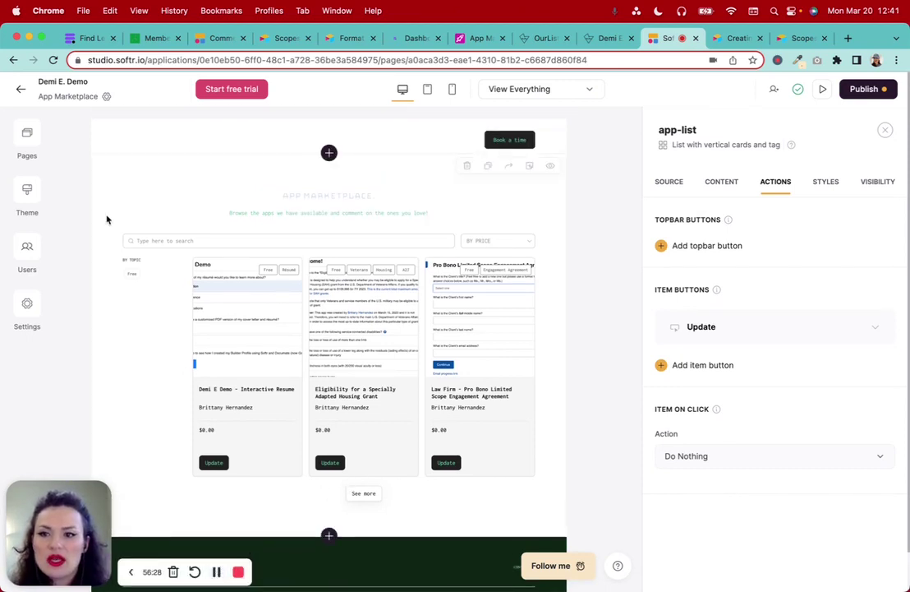
Create a new blank page named 'App Details' with URL /app-details
{"action": "left_click", "coordinate": [35, 137]}
{"action": "left_click_drag", "start_coordinate": [70, 528], "coordinate": [364, 527]}
{"action": "left_click", "coordinate": [27, 133]}
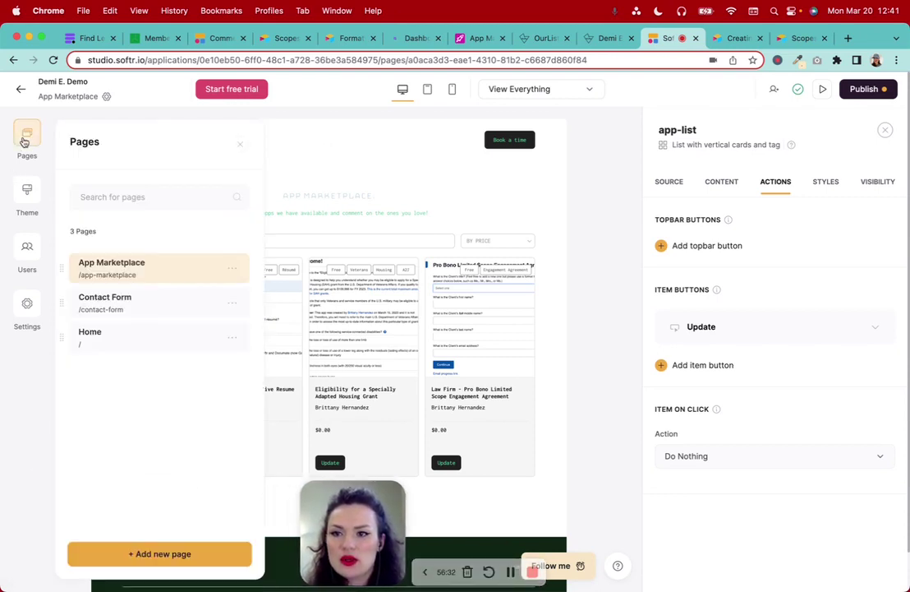
{"action": "left_click", "coordinate": [185, 552]}
{"action": "left_click", "coordinate": [150, 213]}
{"action": "type", "text": "app"}
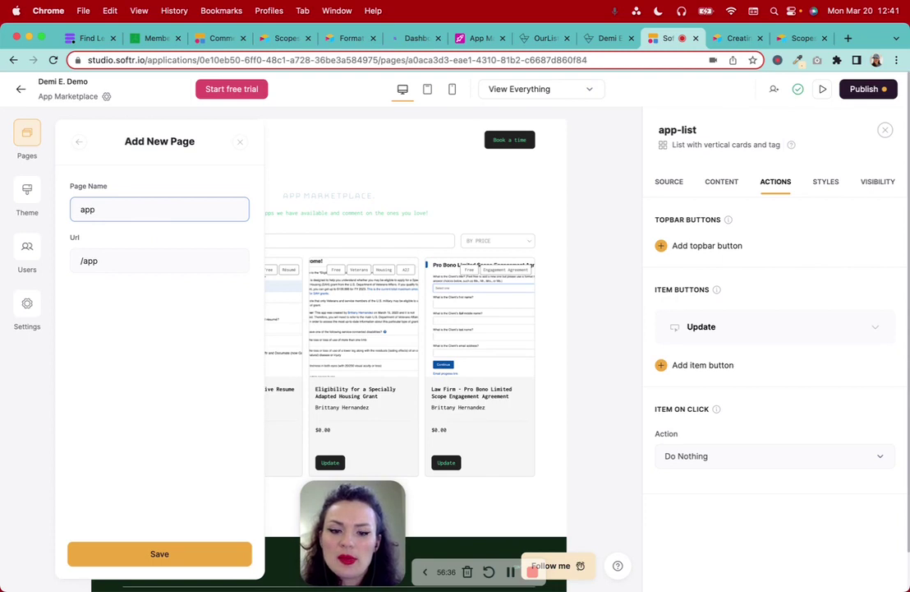
{"action": "type", "text": "-detail"}
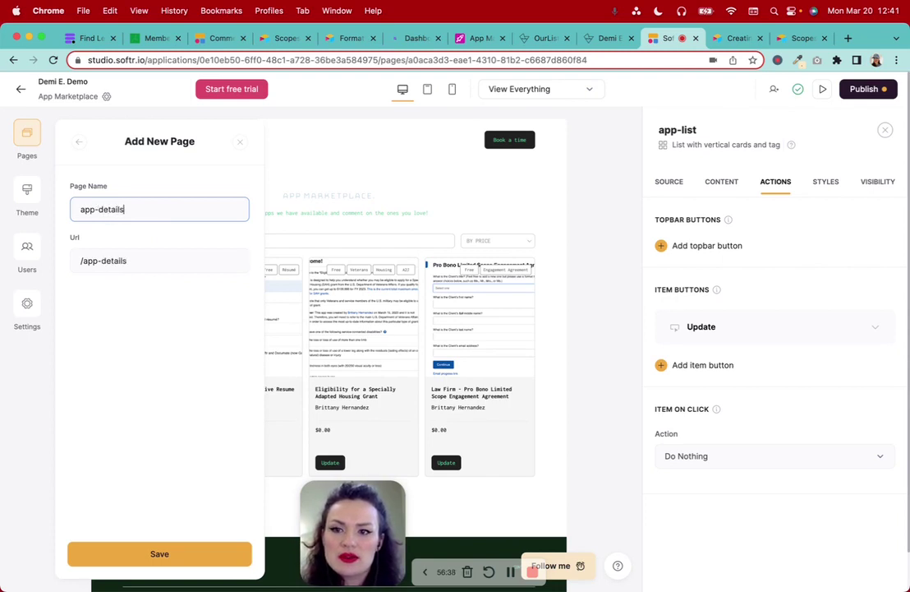
{"action": "type", "text": "s"}
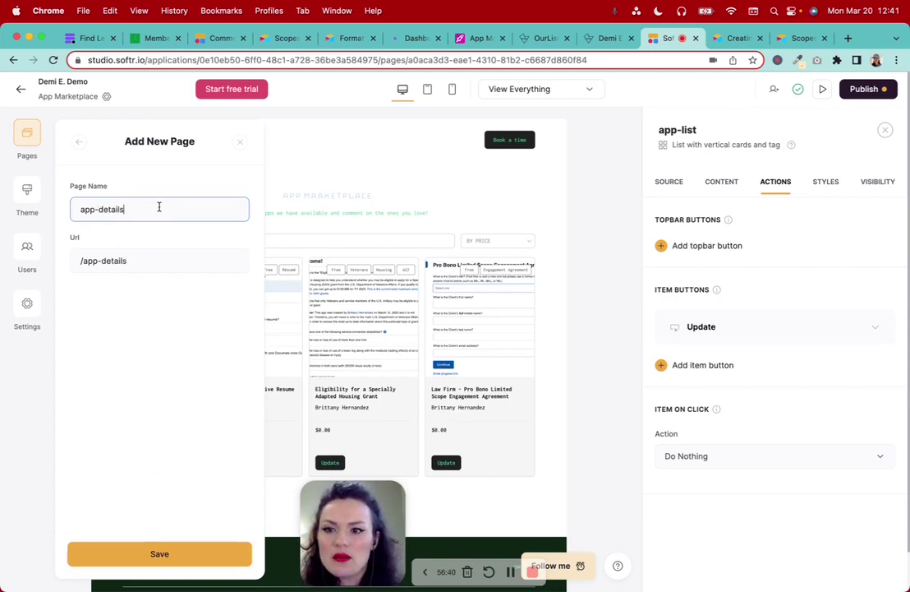
{"action": "triple_click", "coordinate": [160, 207]}
{"action": "type", "text": "App Deta"}
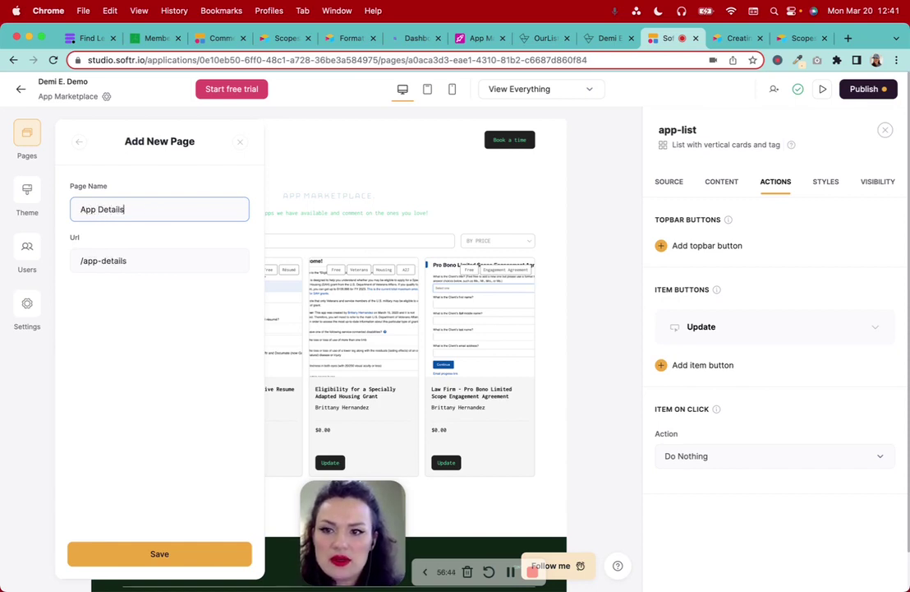
{"action": "left_click", "coordinate": [160, 552]}
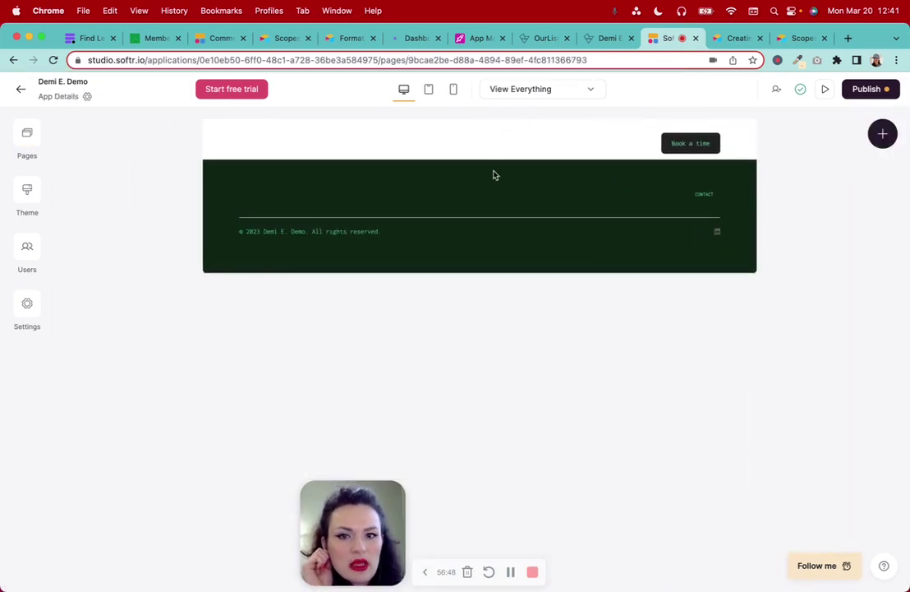
Add a 'List details with image' block to the App Details page
{"action": "left_click", "coordinate": [469, 163]}
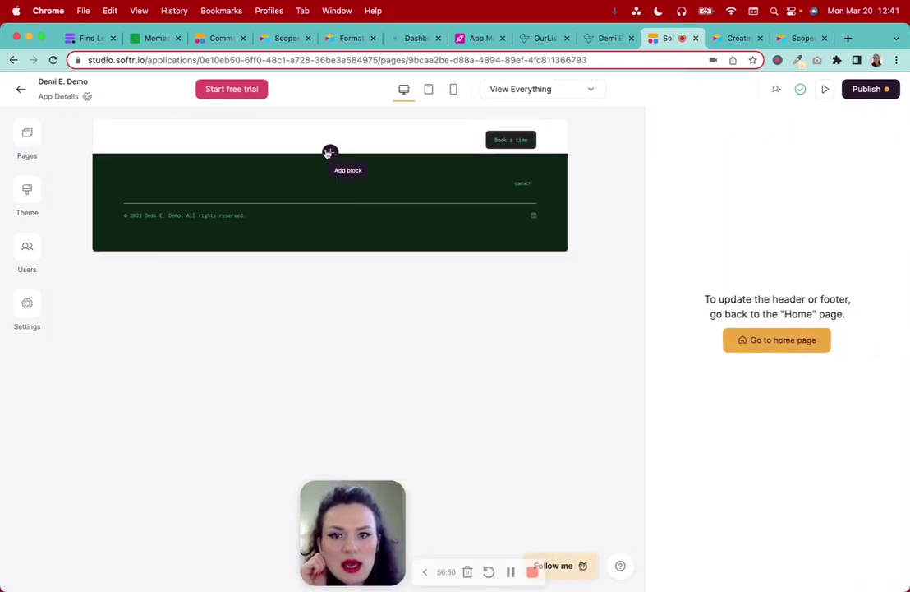
{"action": "left_click", "coordinate": [330, 152]}
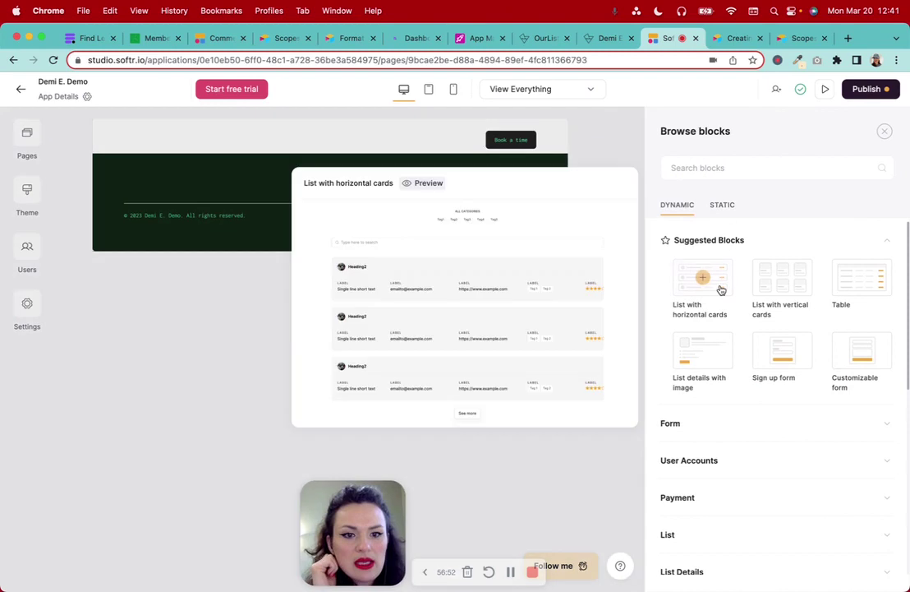
{"action": "mouse_move", "coordinate": [704, 355]}
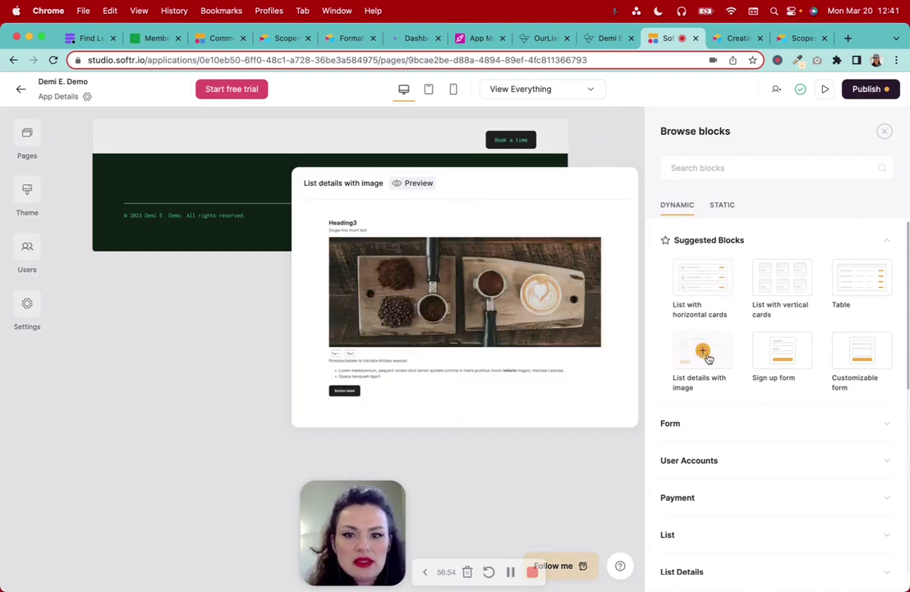
{"action": "left_click", "coordinate": [701, 354]}
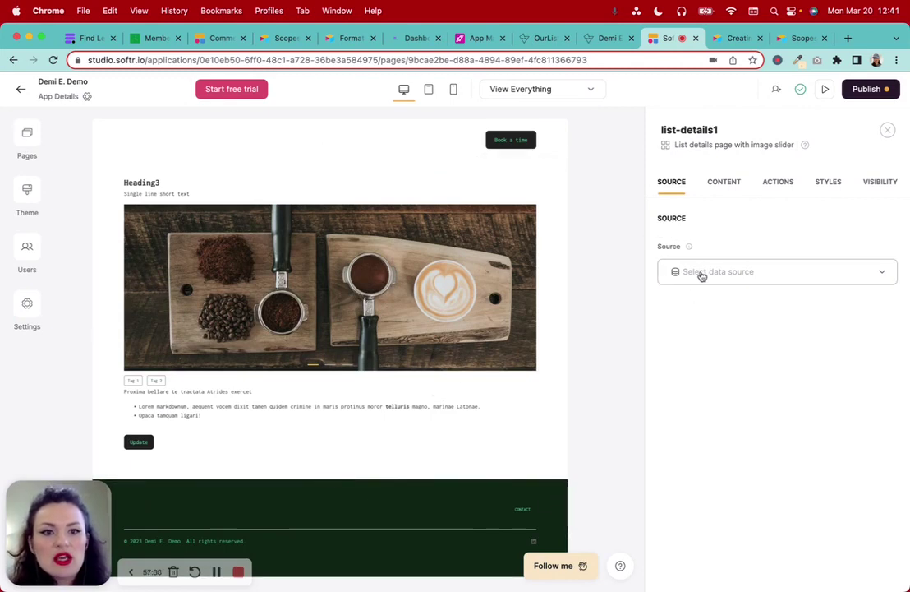
Source the block from Airtable's App Marketplace base, Apps table
{"action": "left_click", "coordinate": [701, 273]}
{"action": "left_click", "coordinate": [717, 313]}
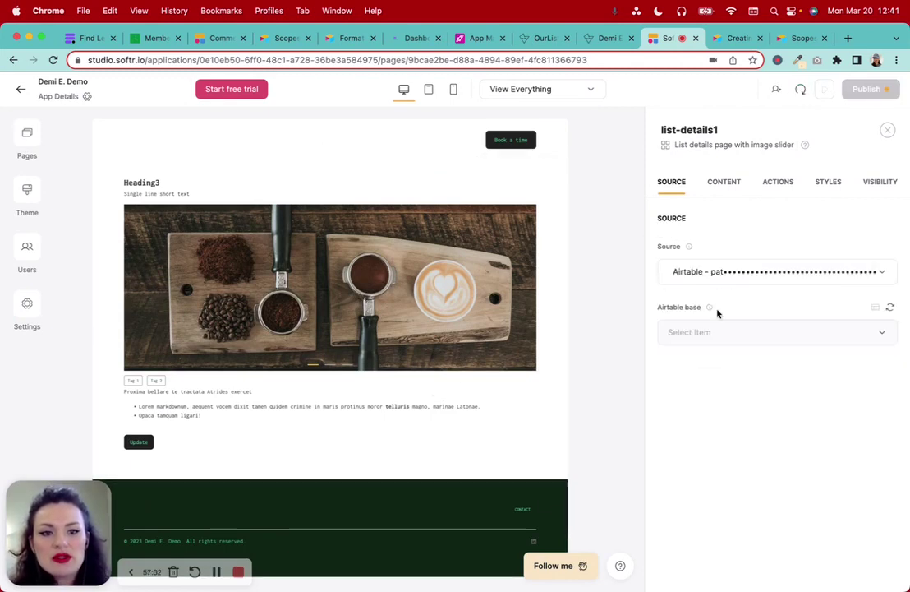
{"action": "left_click", "coordinate": [713, 334]}
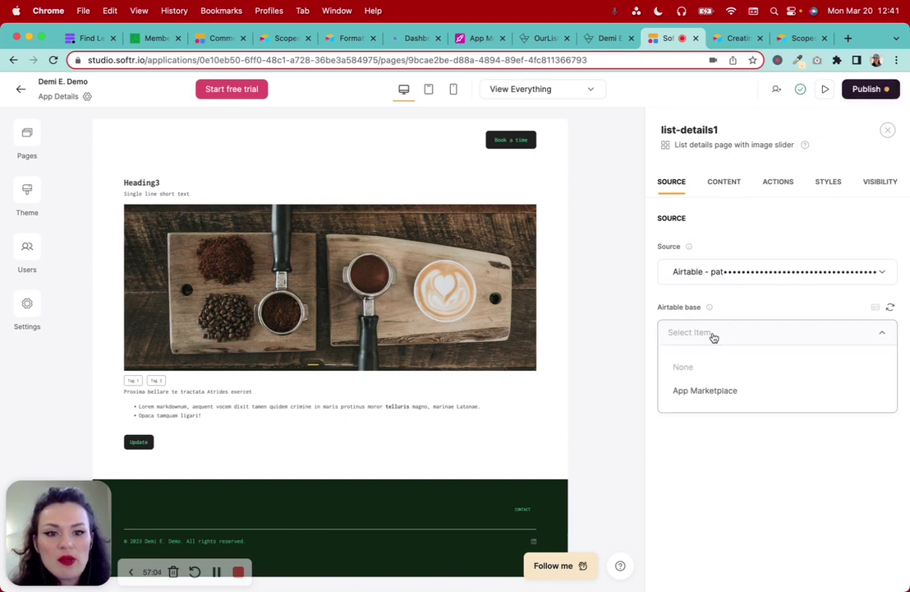
{"action": "left_click", "coordinate": [717, 390]}
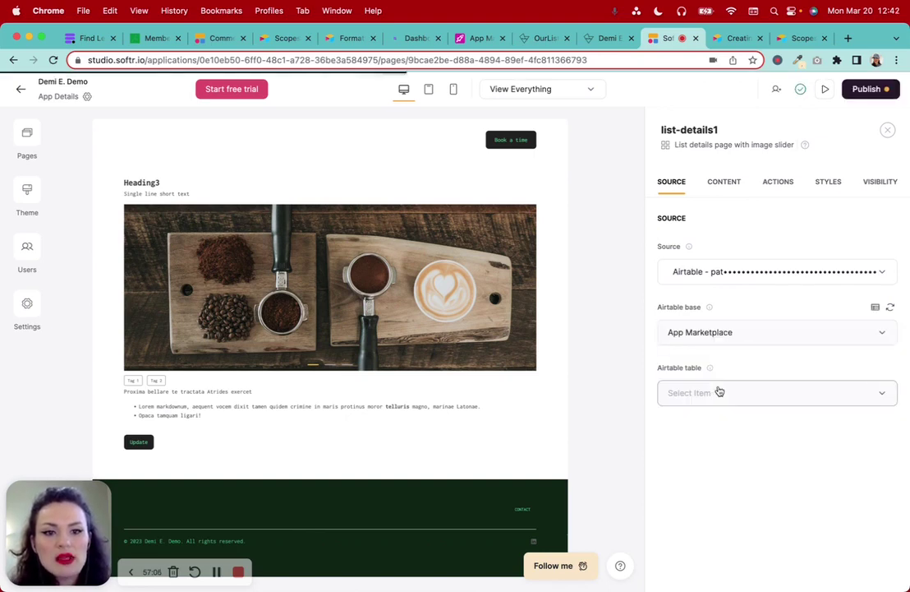
{"action": "left_click", "coordinate": [714, 395]}
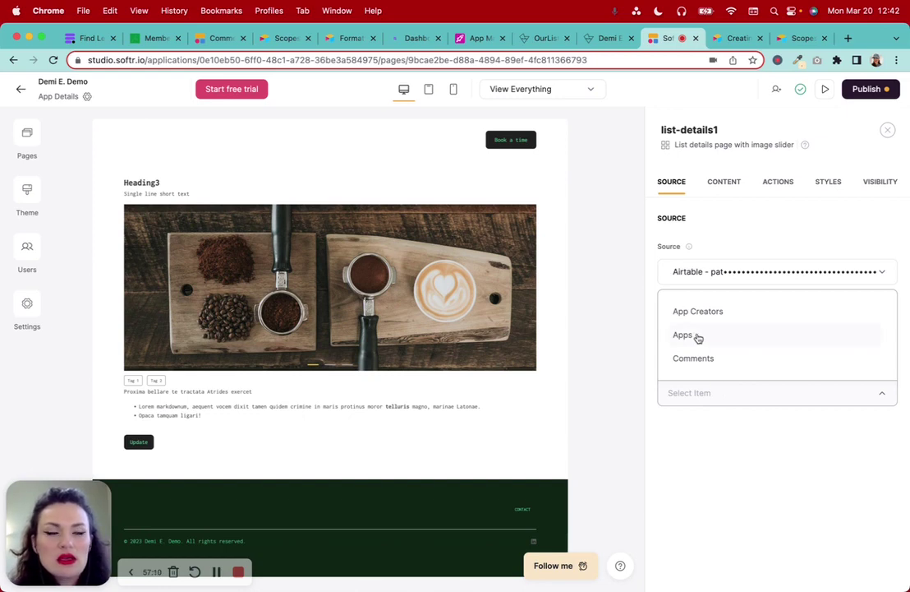
{"action": "left_click", "coordinate": [697, 335]}
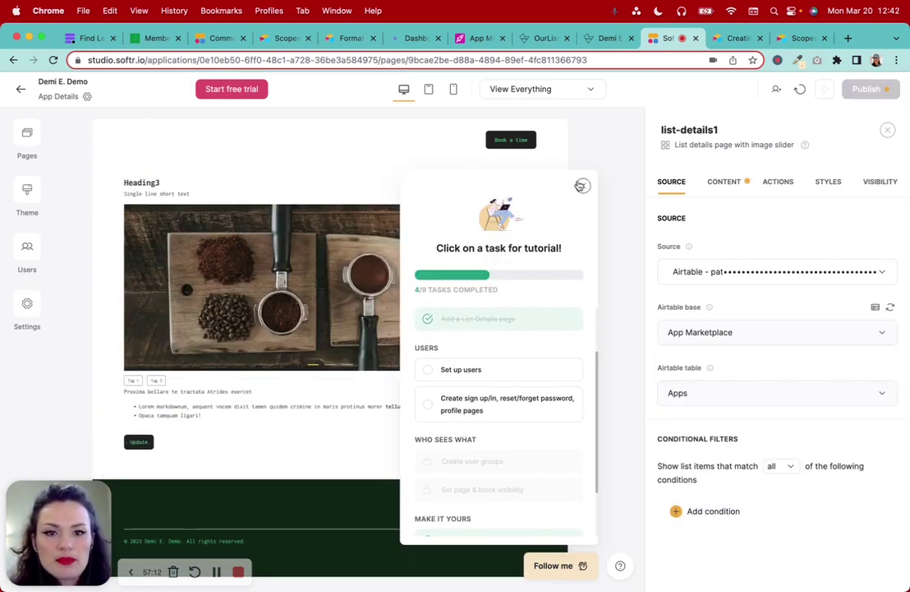
{"action": "left_click", "coordinate": [582, 185]}
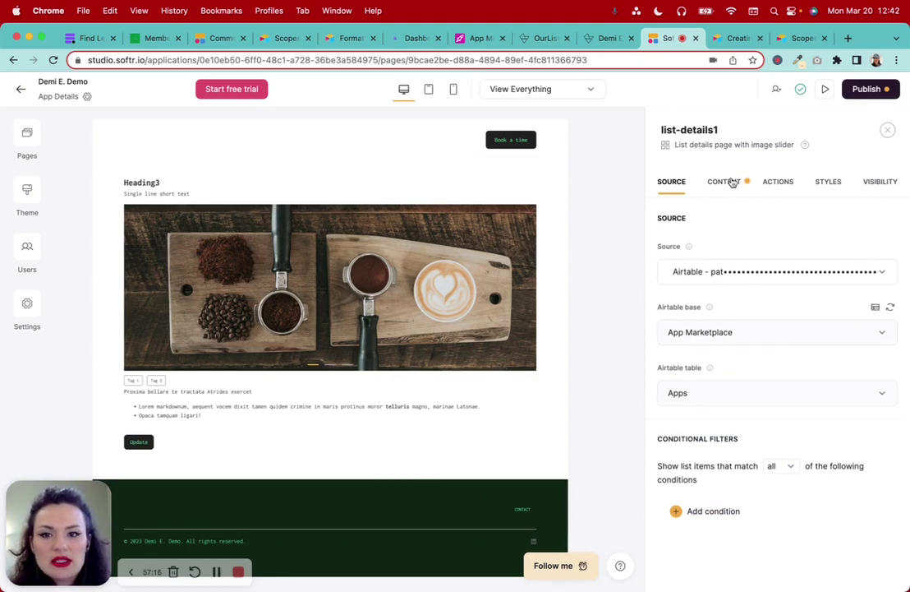
{"action": "left_click", "coordinate": [732, 181]}
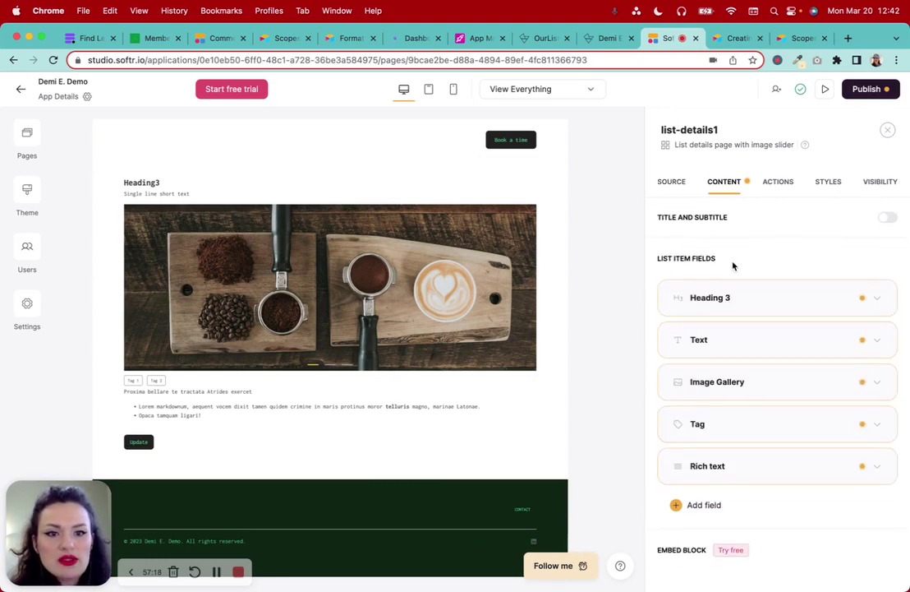
Turn on the block's title and subtitle and set the heading to 'About this app.'
{"action": "left_click", "coordinate": [887, 229]}
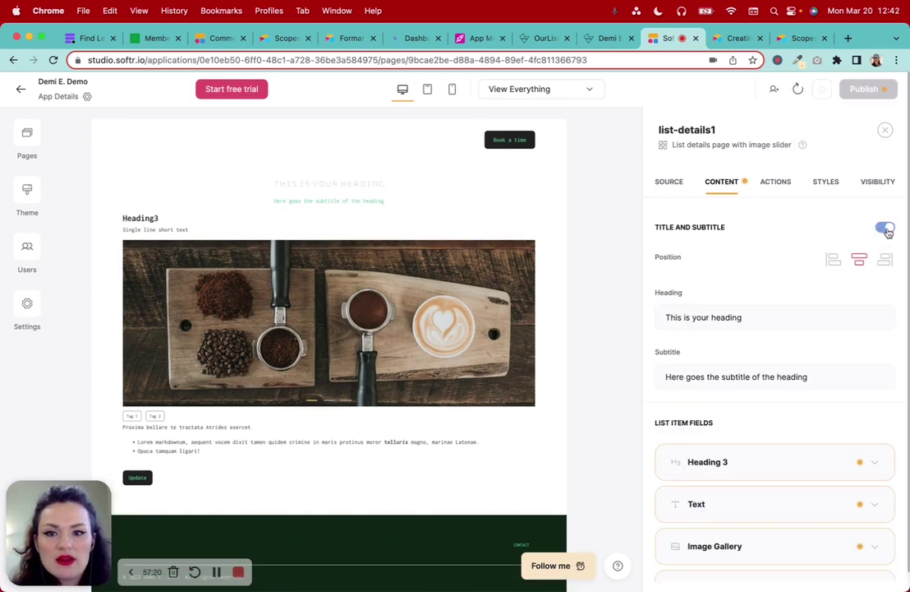
{"action": "triple_click", "coordinate": [758, 318]}
{"action": "type", "text": "about thi"}
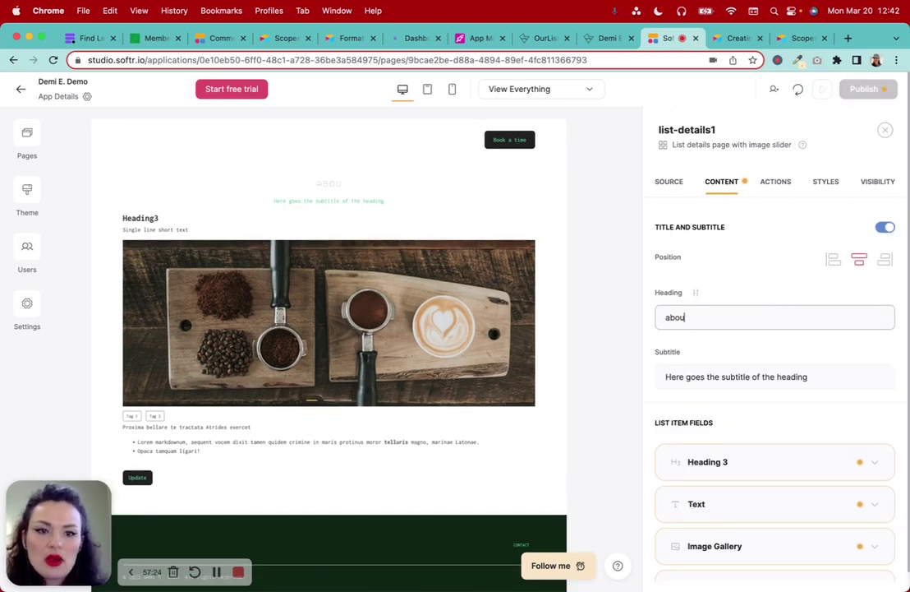
{"action": "key", "text": "BackSpace"}
{"action": "key", "text": "BackSpace"}
{"action": "key", "text": "BackSpace"}
{"action": "key", "text": "BackSpace"}
{"action": "key", "text": "BackSpace"}
{"action": "type", "text": "A"}
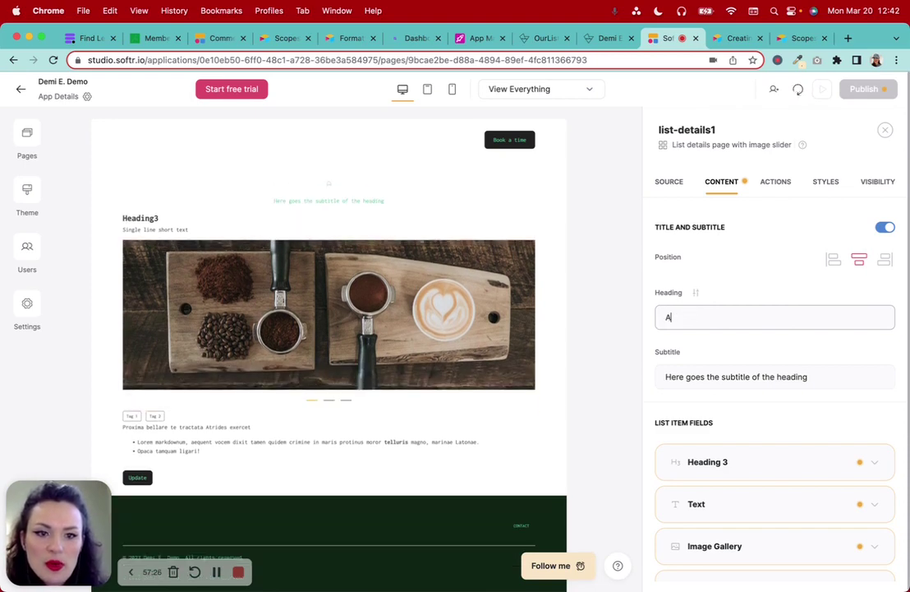
{"action": "type", "text": "bout this app."}
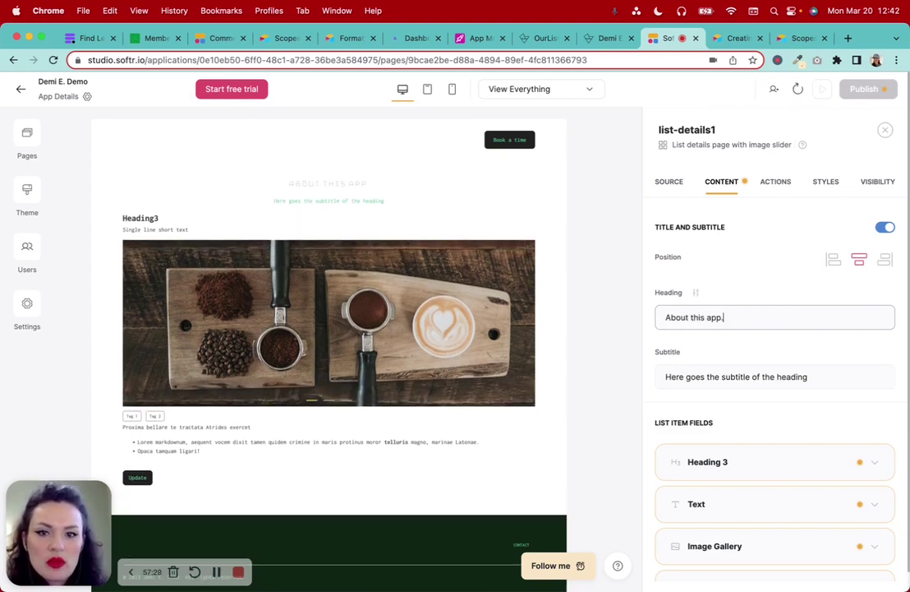
Replace the subtitle with 'Some details about the app you've chosen.'
{"action": "left_click", "coordinate": [805, 368]}
{"action": "triple_click", "coordinate": [830, 382]}
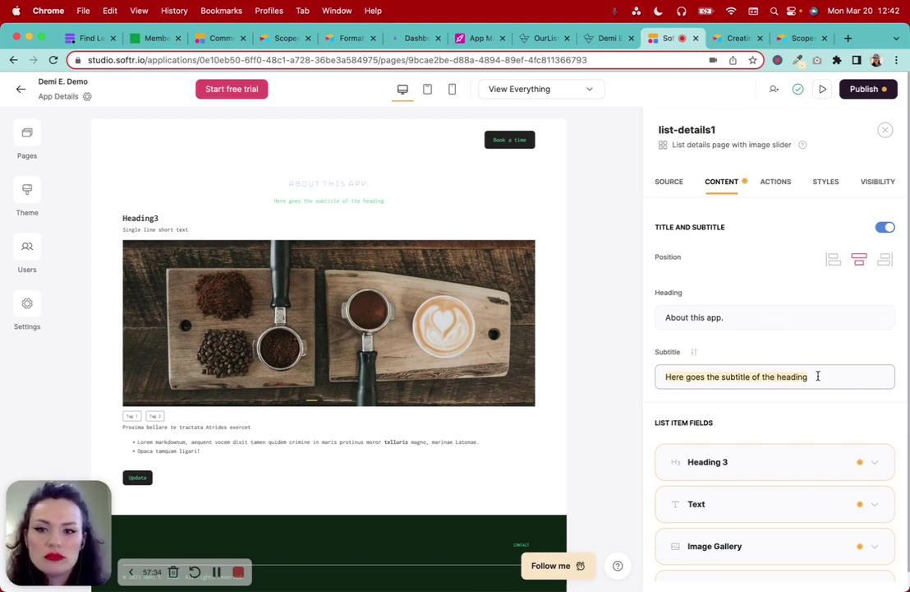
{"action": "type", "text": "sOME"}
{"action": "key", "text": "BackSpace"}
{"action": "key", "text": "BackSpace"}
{"action": "key", "text": "BackSpace"}
{"action": "key", "text": "BackSpace"}
{"action": "type", "text": "Some details about "}
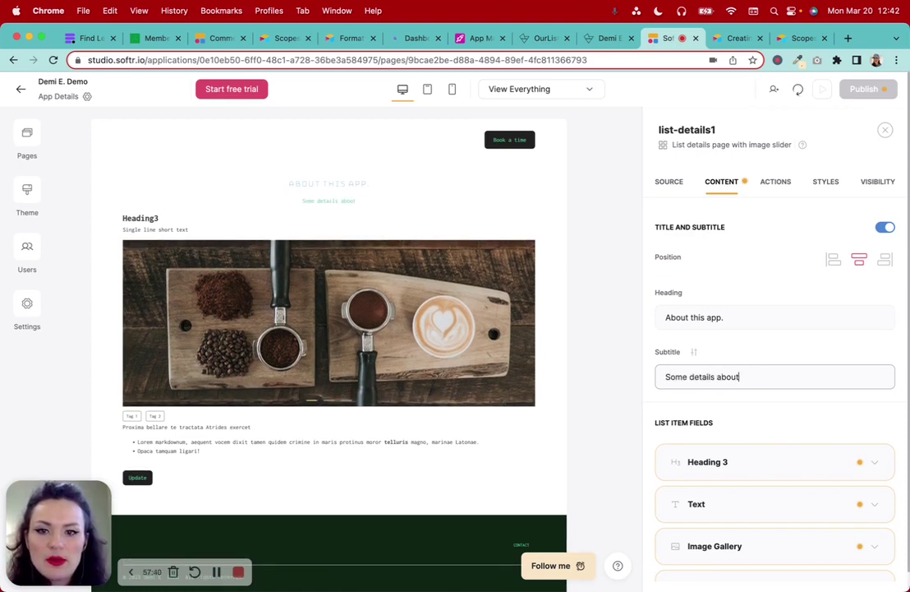
{"action": "type", "text": "ti"}
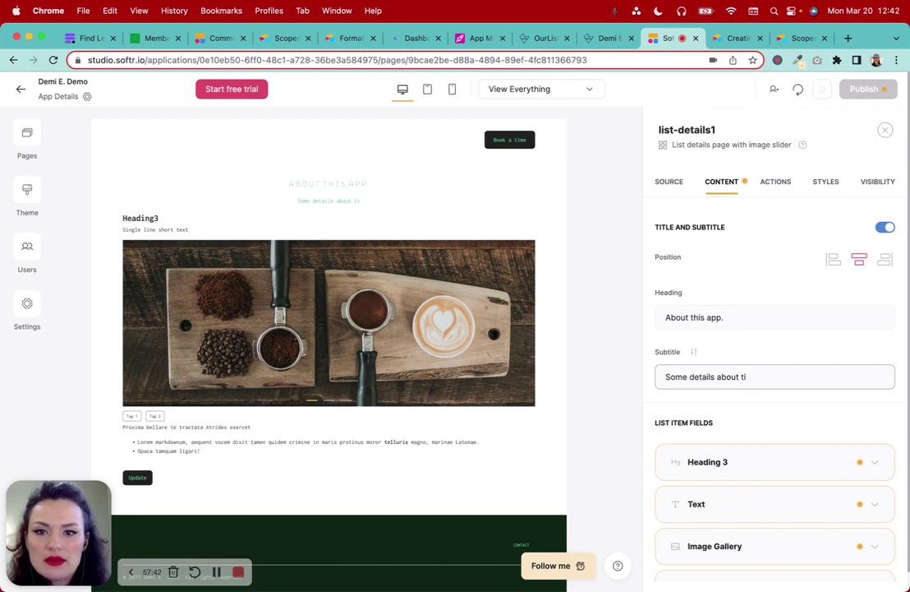
{"action": "key", "text": "BackSpace"}
{"action": "type", "text": "he app"}
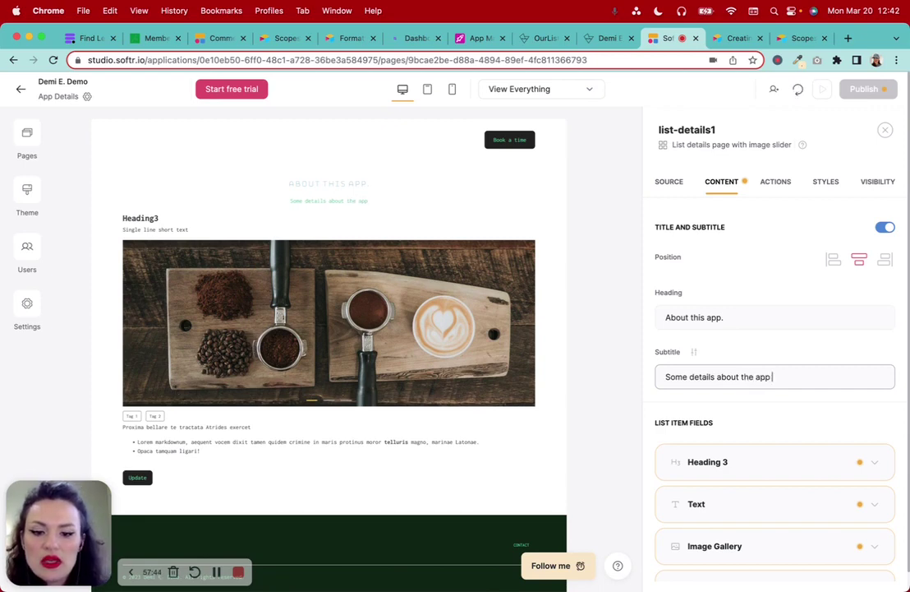
{"action": "type", "text": " you've chosen."}
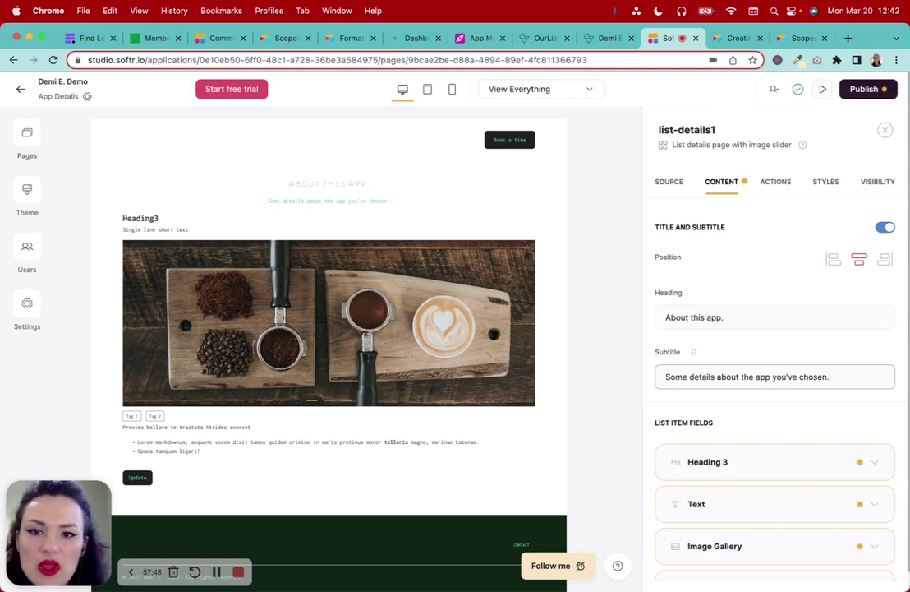
Set the details block's Heading 3 content to Name of App
{"action": "scroll", "coordinate": [810, 368], "scroll_direction": "down", "scroll_amount": 3}
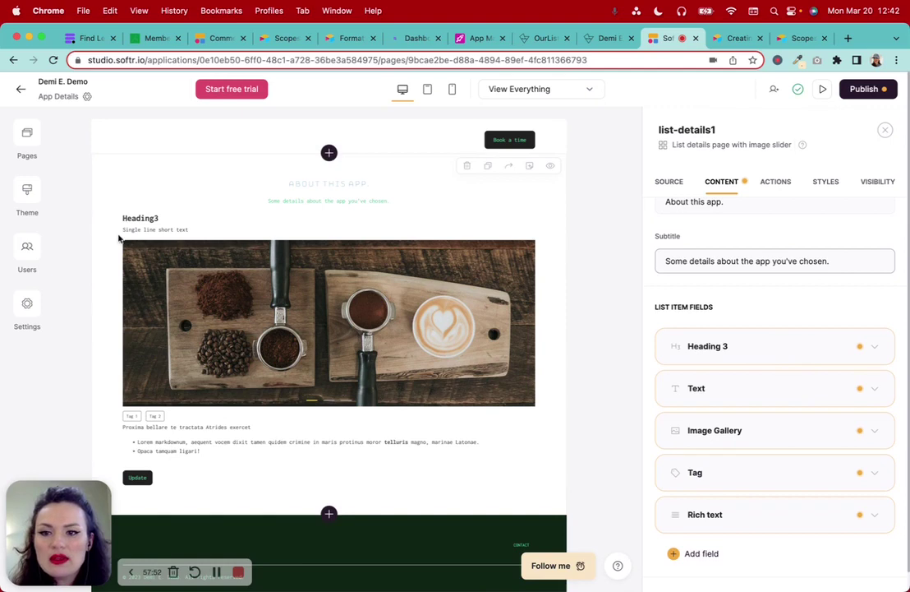
{"action": "left_click", "coordinate": [747, 352]}
{"action": "scroll", "coordinate": [746, 351], "scroll_direction": "down", "scroll_amount": 3}
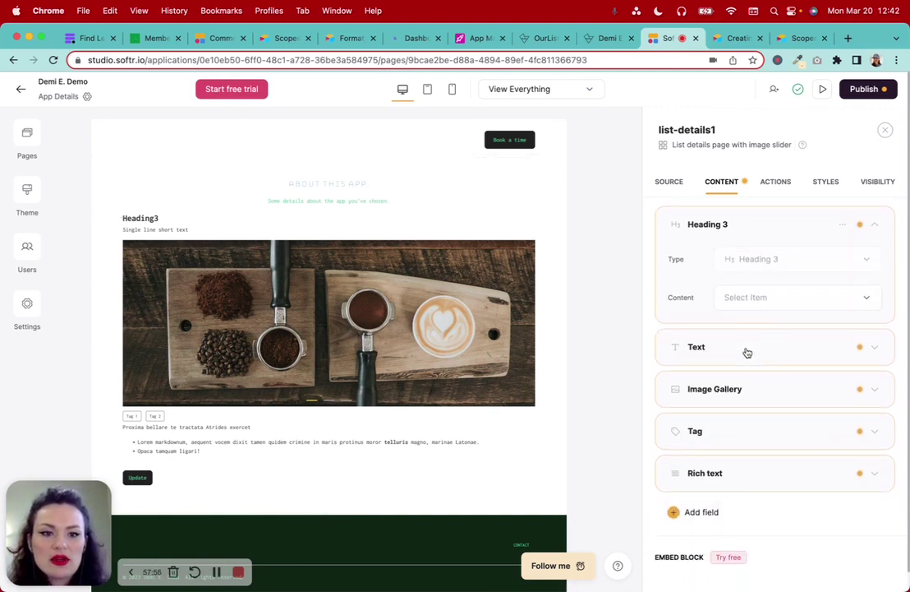
{"action": "left_click", "coordinate": [754, 301]}
{"action": "scroll", "coordinate": [762, 421], "scroll_direction": "down", "scroll_amount": 2}
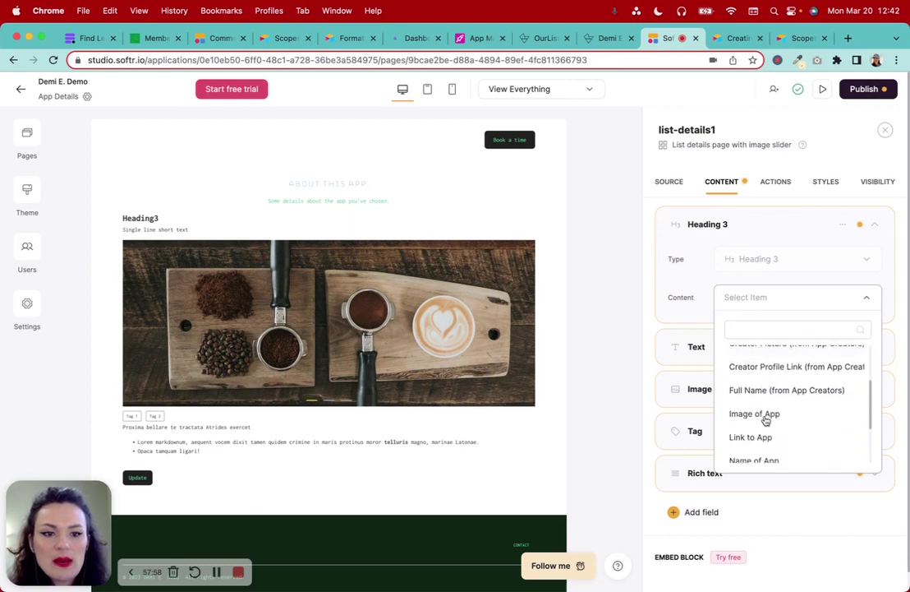
{"action": "left_click", "coordinate": [768, 437]}
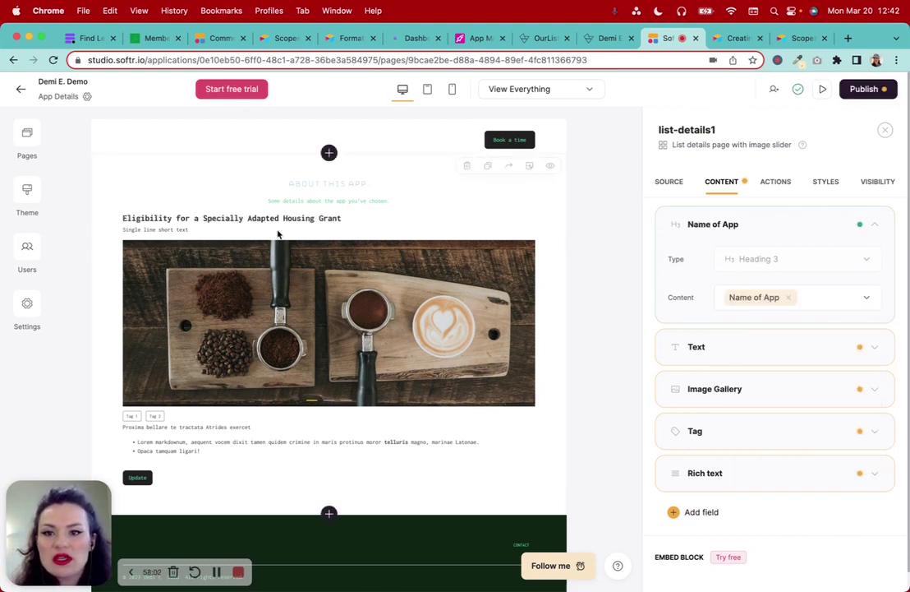
{"action": "left_click", "coordinate": [874, 225]}
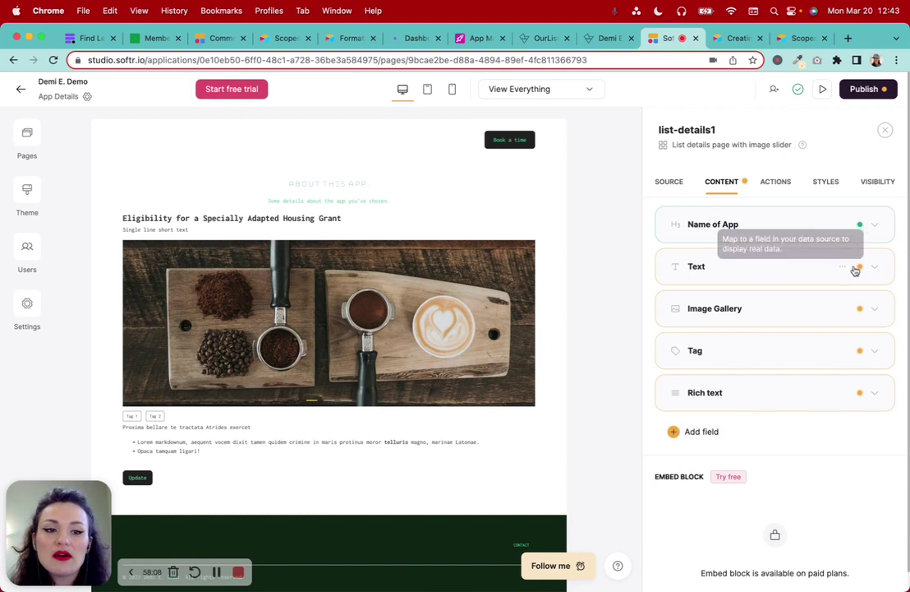
Set the Text field's content to Posted Date
{"action": "left_click", "coordinate": [762, 269]}
{"action": "left_click", "coordinate": [771, 342]}
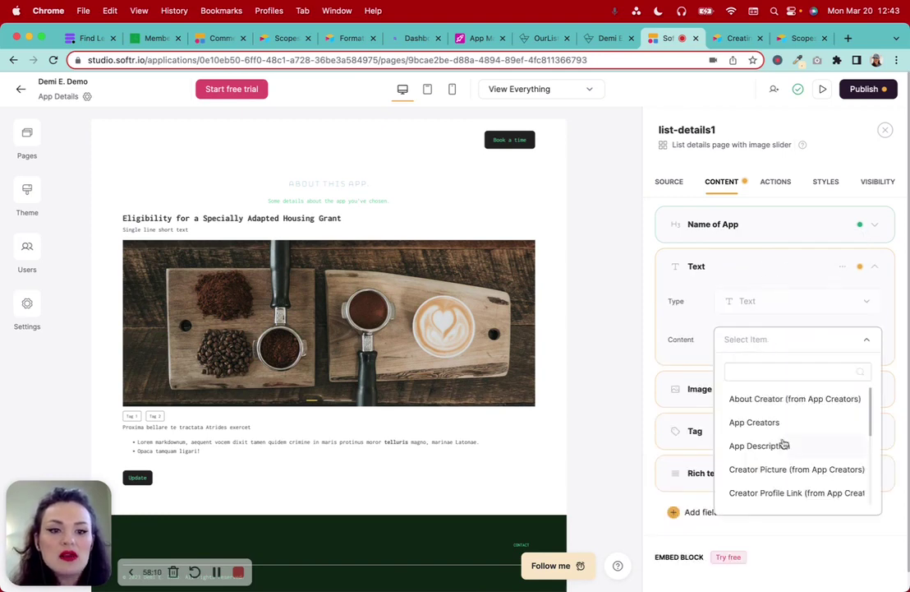
{"action": "scroll", "coordinate": [782, 442], "scroll_direction": "down", "scroll_amount": 3}
{"action": "scroll", "coordinate": [782, 443], "scroll_direction": "up", "scroll_amount": 2}
{"action": "scroll", "coordinate": [787, 426], "scroll_direction": "down", "scroll_amount": 1}
{"action": "scroll", "coordinate": [786, 426], "scroll_direction": "down", "scroll_amount": 5}
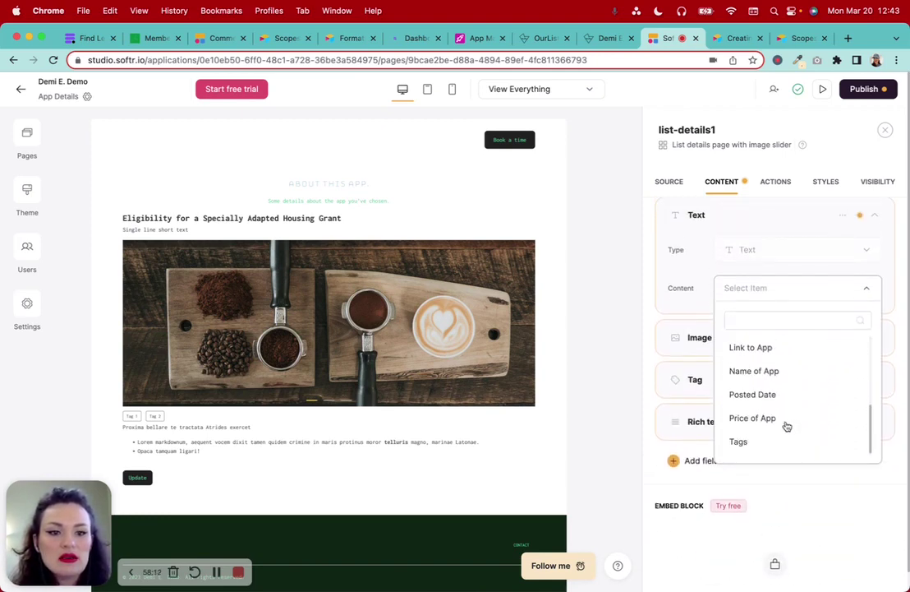
{"action": "scroll", "coordinate": [781, 423], "scroll_direction": "up", "scroll_amount": 1}
{"action": "left_click", "coordinate": [772, 418]}
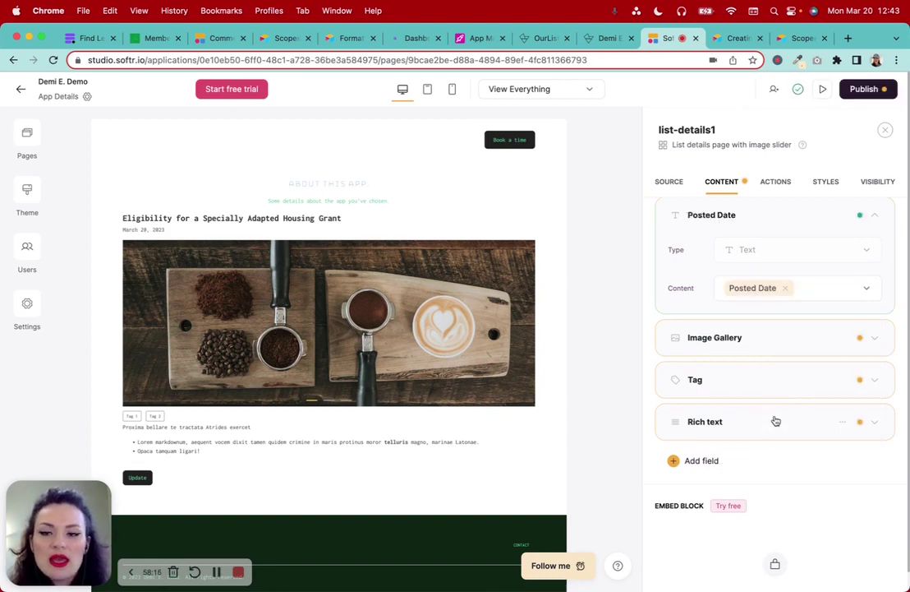
Fill the Image Gallery with the Image of App field
{"action": "scroll", "coordinate": [776, 420], "scroll_direction": "down", "scroll_amount": 2}
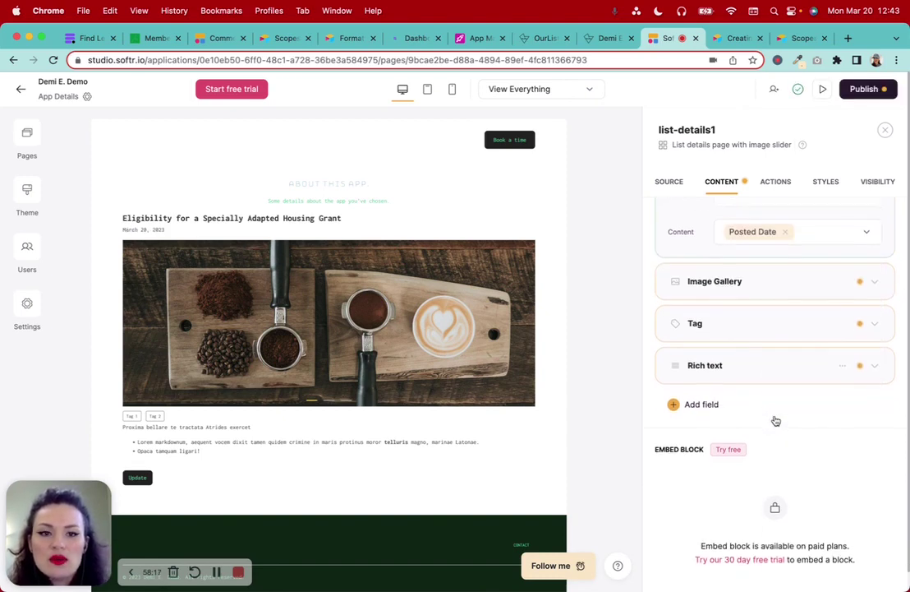
{"action": "left_click", "coordinate": [785, 283]}
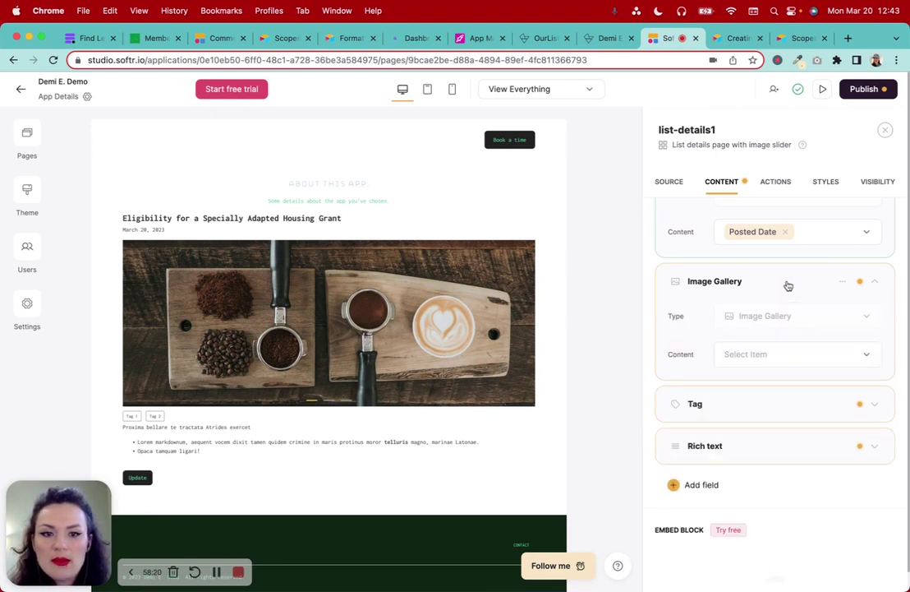
{"action": "left_click", "coordinate": [779, 355]}
{"action": "scroll", "coordinate": [787, 464], "scroll_direction": "down", "scroll_amount": 3}
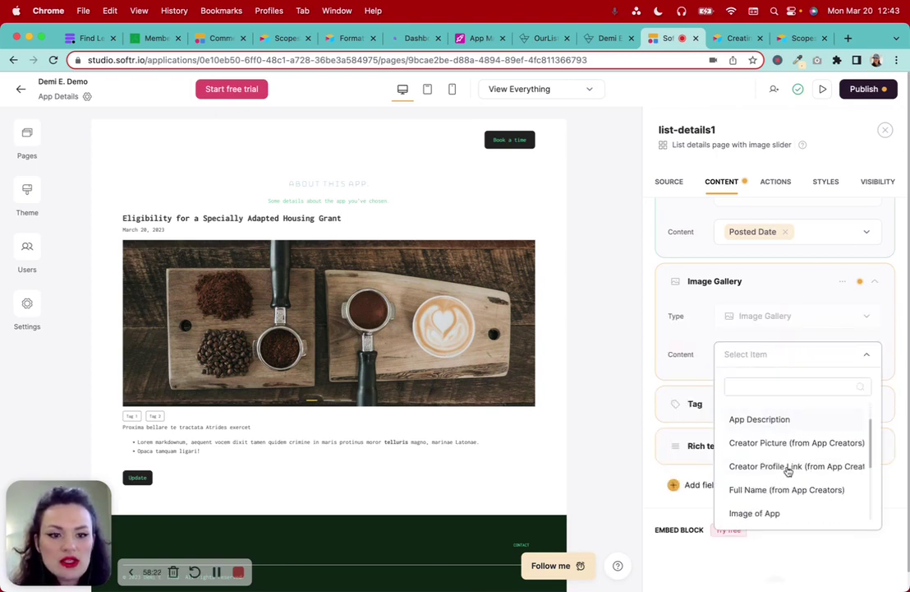
{"action": "left_click", "coordinate": [786, 471]}
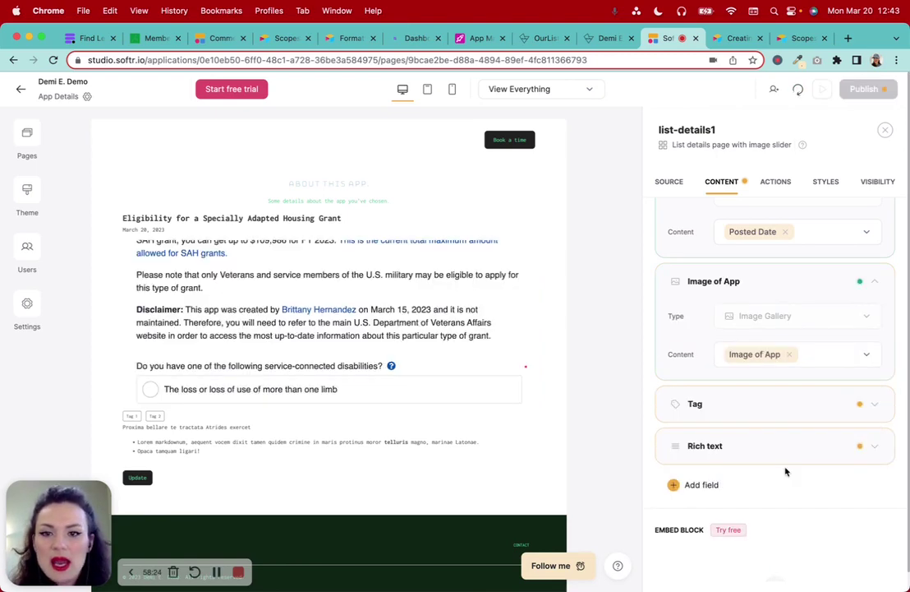
{"action": "scroll", "coordinate": [782, 465], "scroll_direction": "down", "scroll_amount": 1}
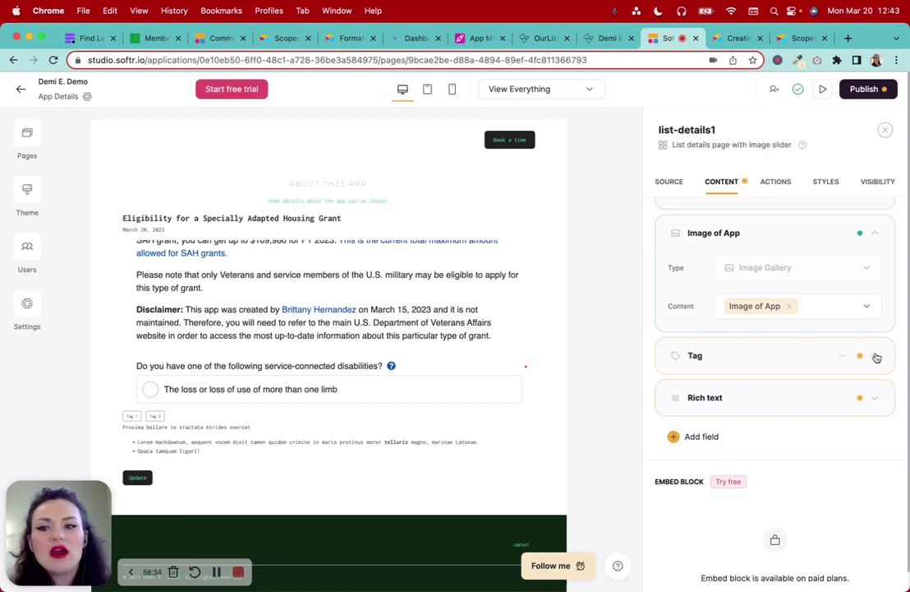
Set the Tag field's content to Tags
{"action": "left_click", "coordinate": [877, 358]}
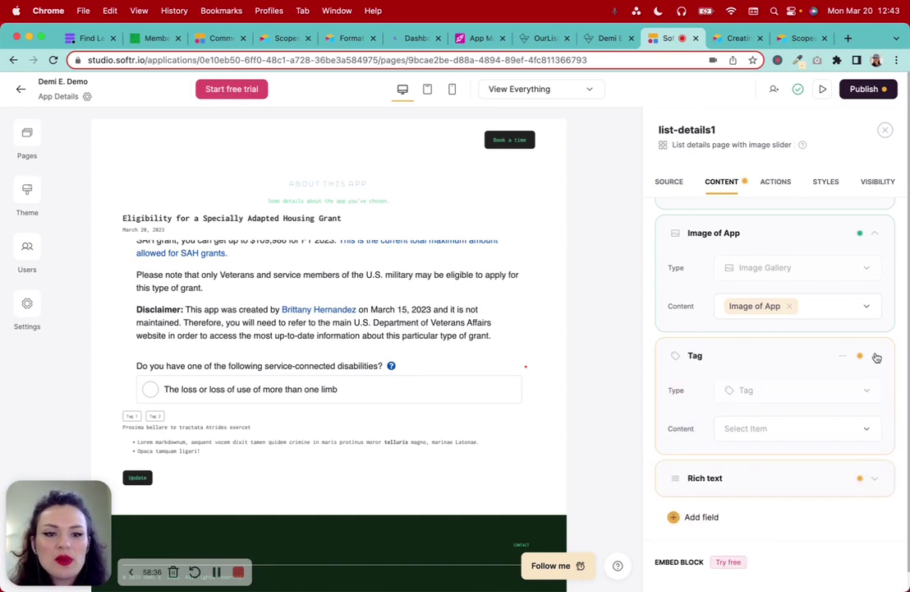
{"action": "scroll", "coordinate": [876, 357], "scroll_direction": "down", "scroll_amount": 2}
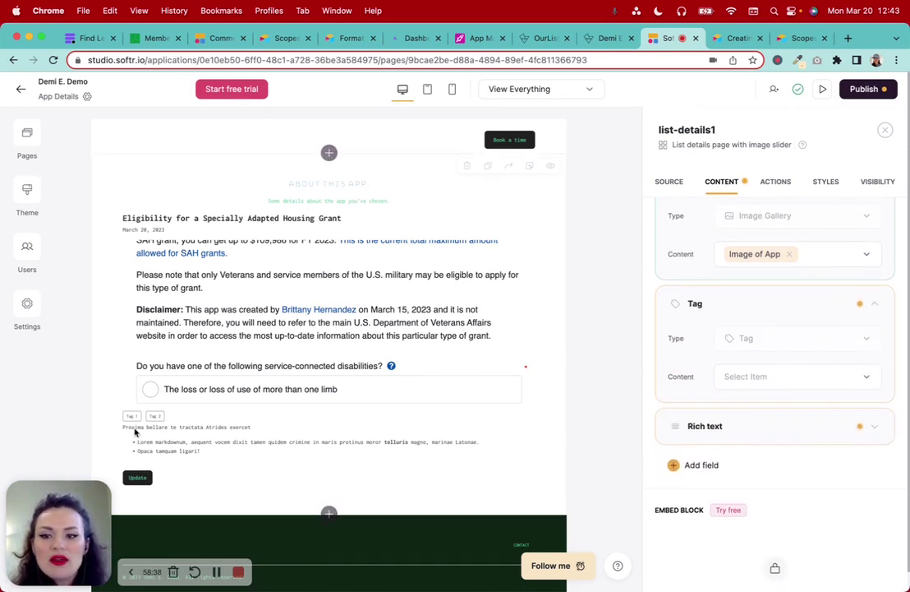
{"action": "left_click", "coordinate": [778, 378]}
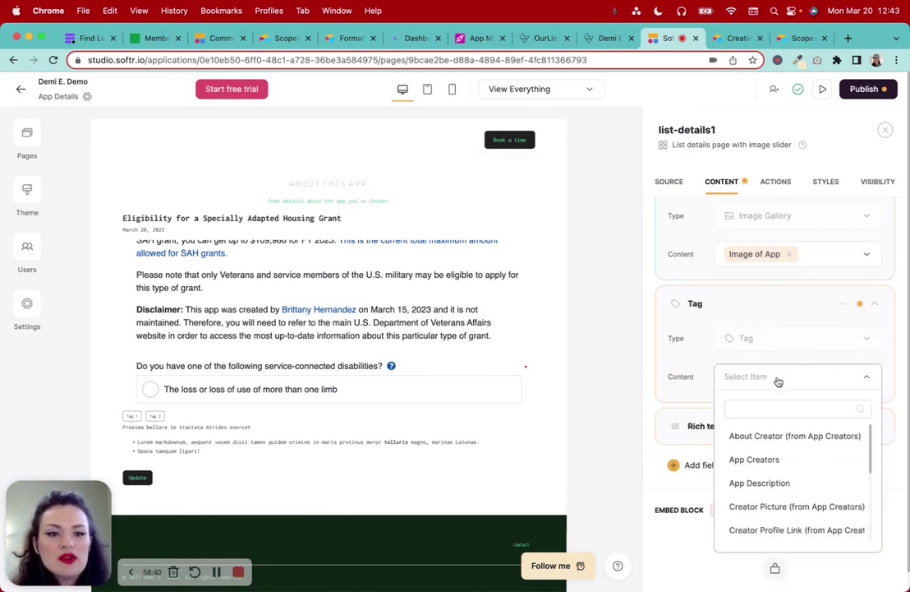
{"action": "scroll", "coordinate": [782, 487], "scroll_direction": "down", "scroll_amount": 5}
{"action": "scroll", "coordinate": [788, 344], "scroll_direction": "down", "scroll_amount": 5}
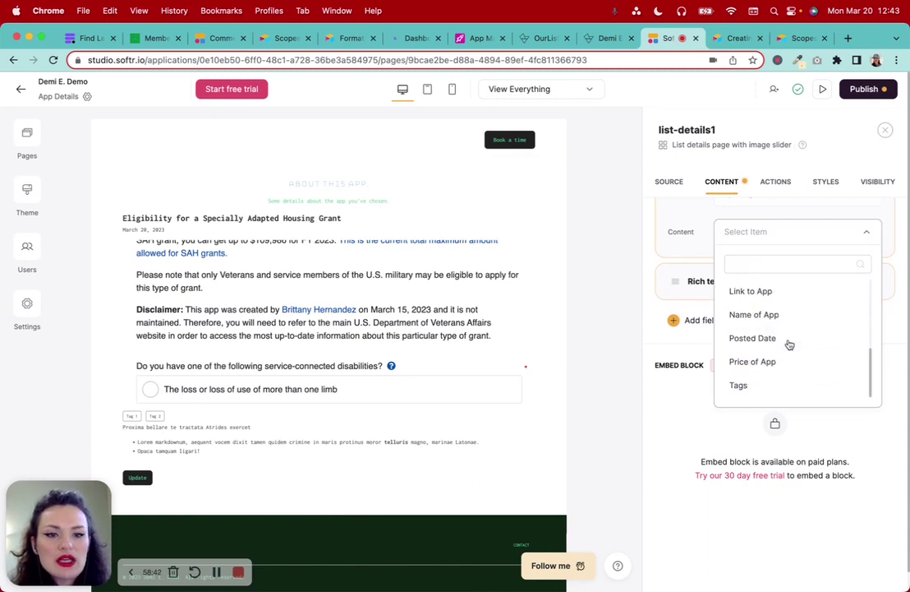
{"action": "left_click", "coordinate": [752, 386]}
{"action": "scroll", "coordinate": [438, 403], "scroll_direction": "down", "scroll_amount": 1}
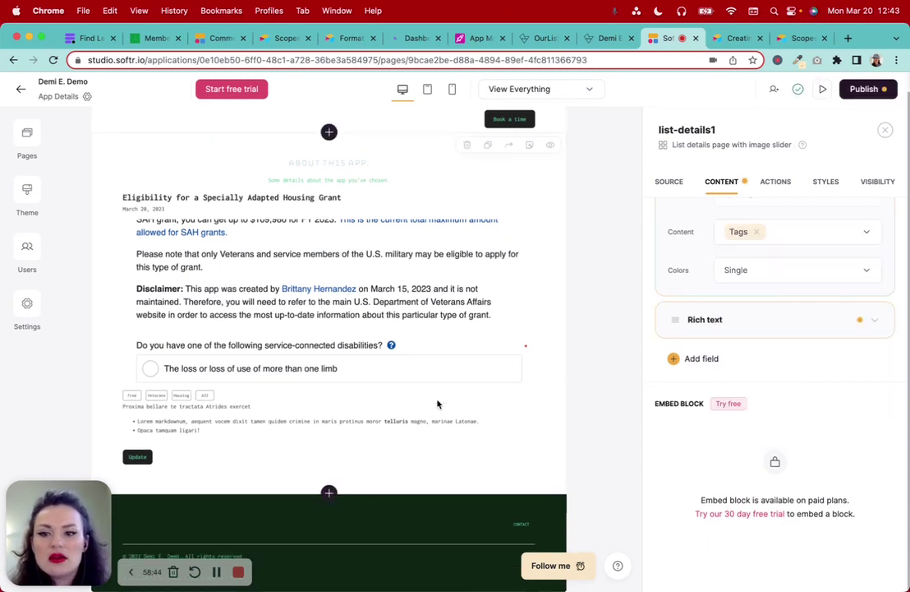
Set the Rich text field's content to App Description
{"action": "left_click", "coordinate": [778, 320]}
{"action": "left_click", "coordinate": [770, 393]}
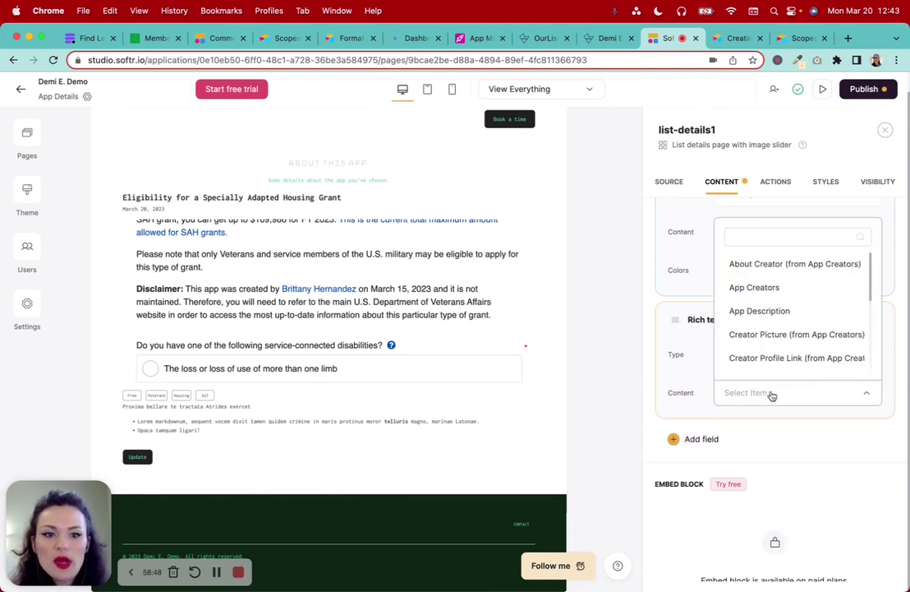
{"action": "left_click", "coordinate": [781, 315]}
{"action": "scroll", "coordinate": [421, 406], "scroll_direction": "down", "scroll_amount": 2}
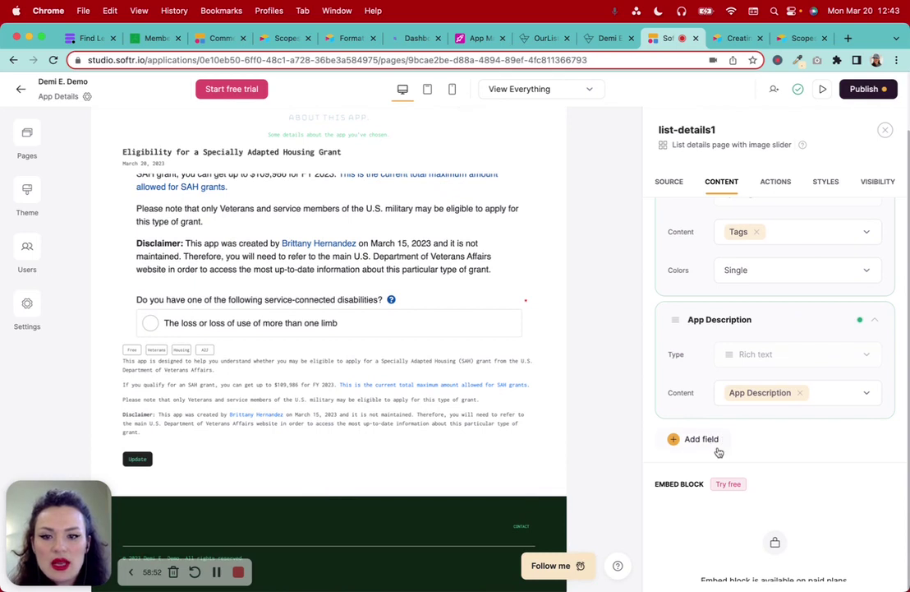
{"action": "scroll", "coordinate": [717, 468], "scroll_direction": "up", "scroll_amount": 5}
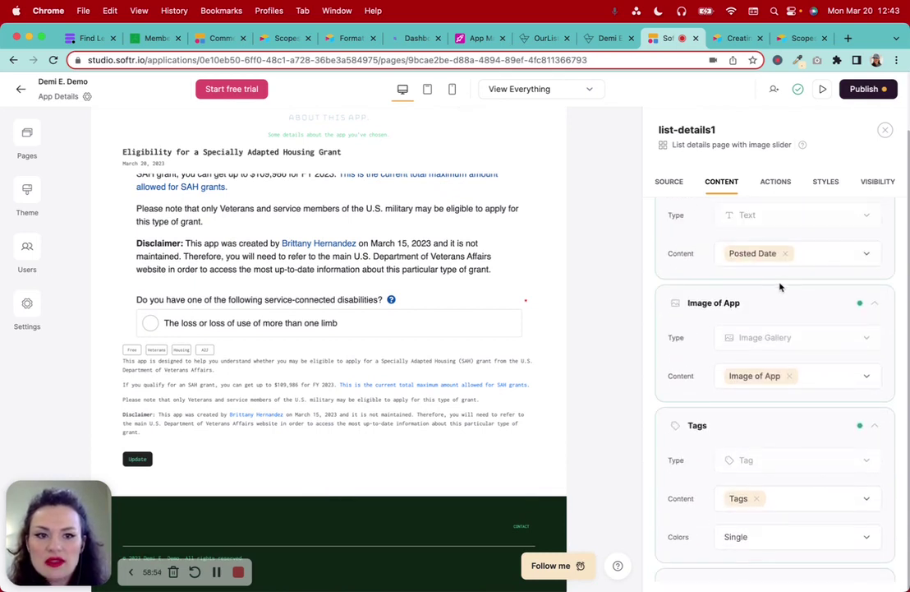
{"action": "left_click", "coordinate": [775, 182]}
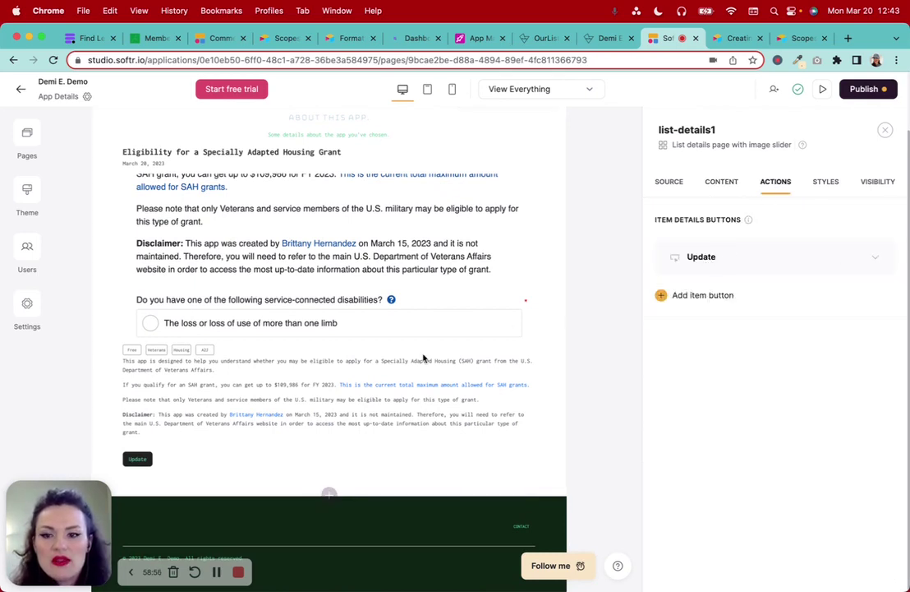
Delete the existing Update item button from the details block
{"action": "left_click", "coordinate": [732, 257]}
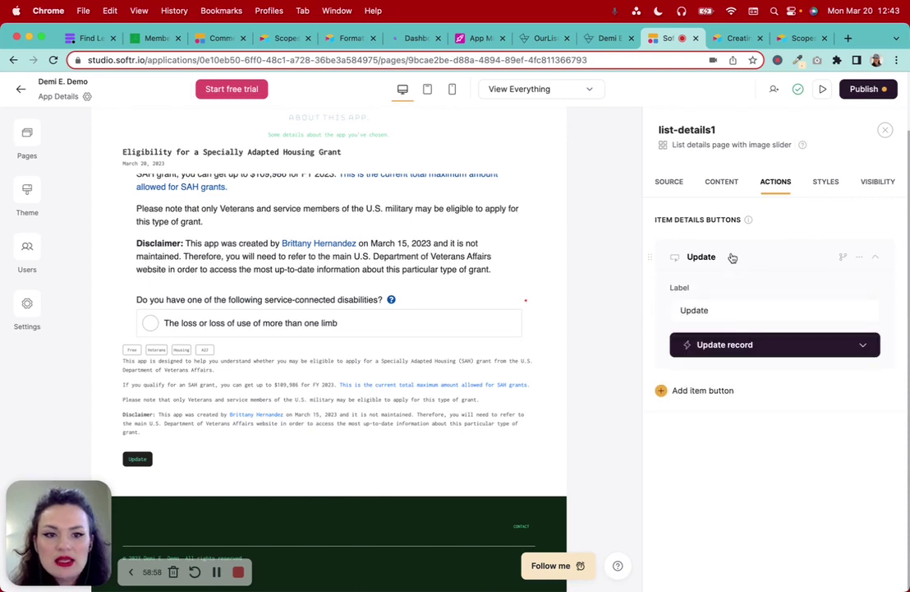
{"action": "left_click", "coordinate": [863, 258]}
{"action": "left_click", "coordinate": [812, 306]}
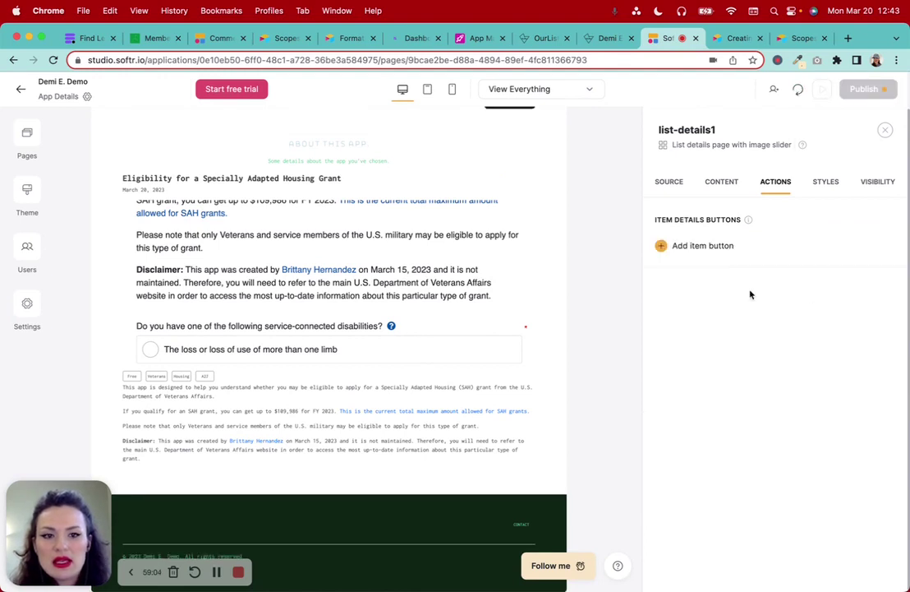
Add an Open URL item button using Link to App, opening in a large modal
{"action": "left_click", "coordinate": [692, 250]}
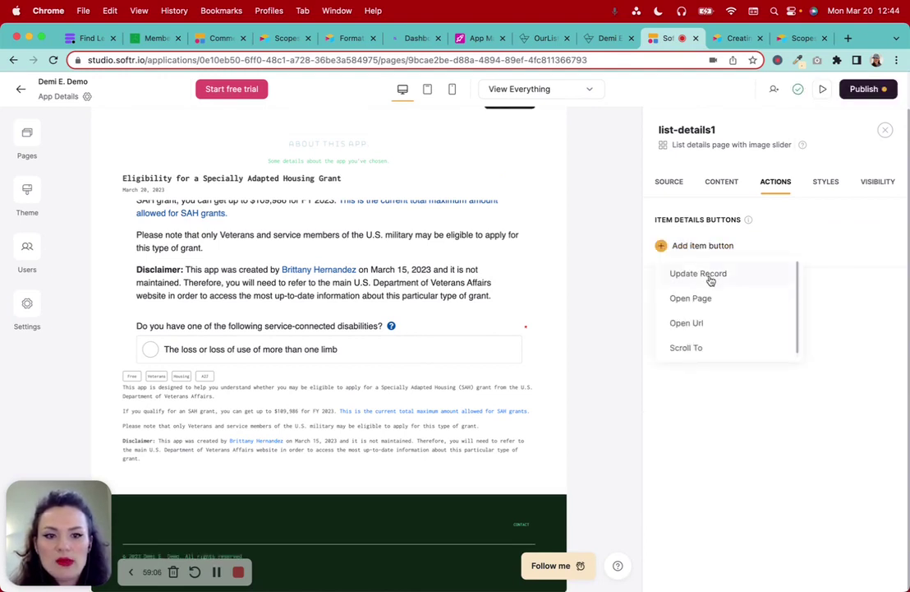
{"action": "left_click", "coordinate": [724, 327]}
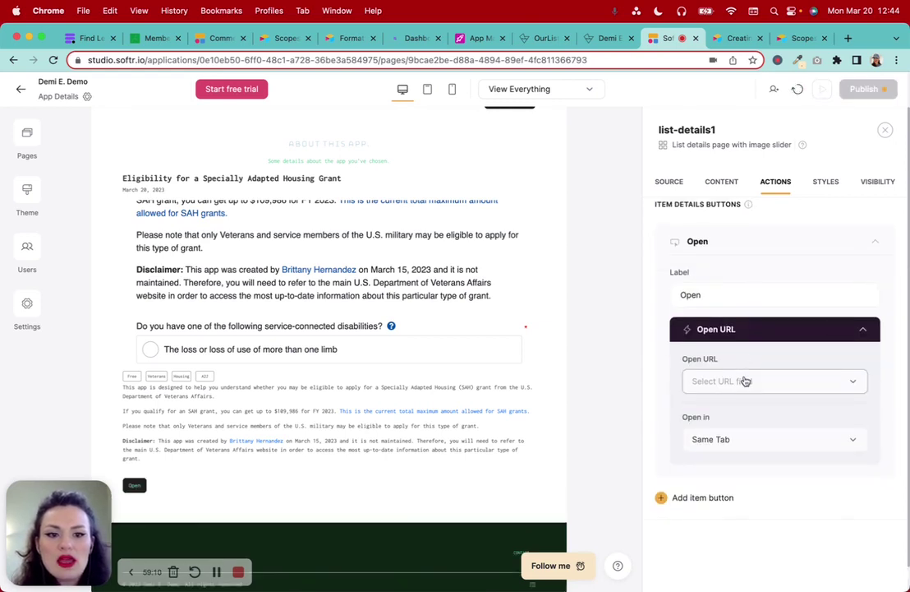
{"action": "left_click", "coordinate": [745, 381]}
{"action": "scroll", "coordinate": [752, 513], "scroll_direction": "down", "scroll_amount": 2}
{"action": "scroll", "coordinate": [752, 511], "scroll_direction": "up", "scroll_amount": 2}
{"action": "scroll", "coordinate": [756, 528], "scroll_direction": "down", "scroll_amount": 5}
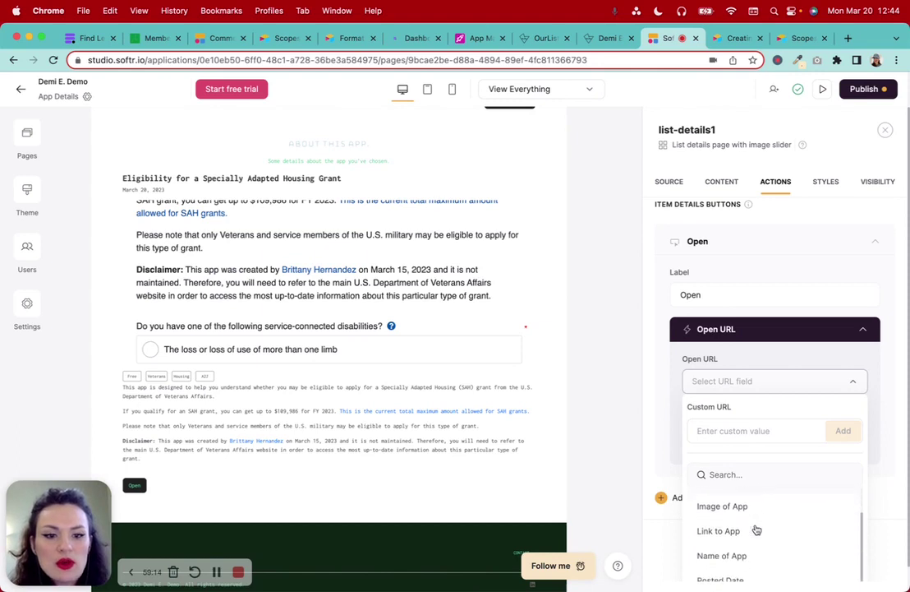
{"action": "scroll", "coordinate": [757, 539], "scroll_direction": "up", "scroll_amount": 2}
{"action": "left_click", "coordinate": [720, 488]}
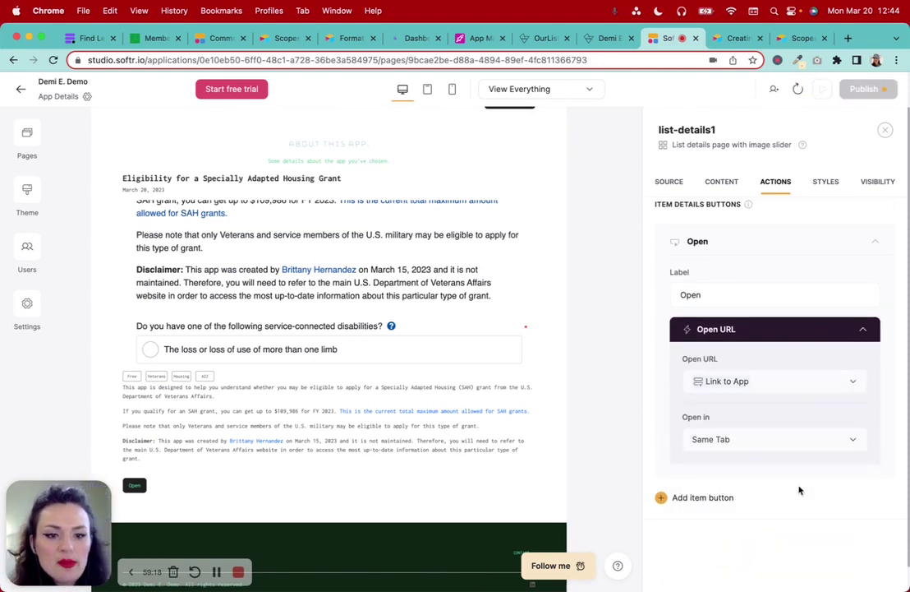
{"action": "left_click", "coordinate": [717, 441]}
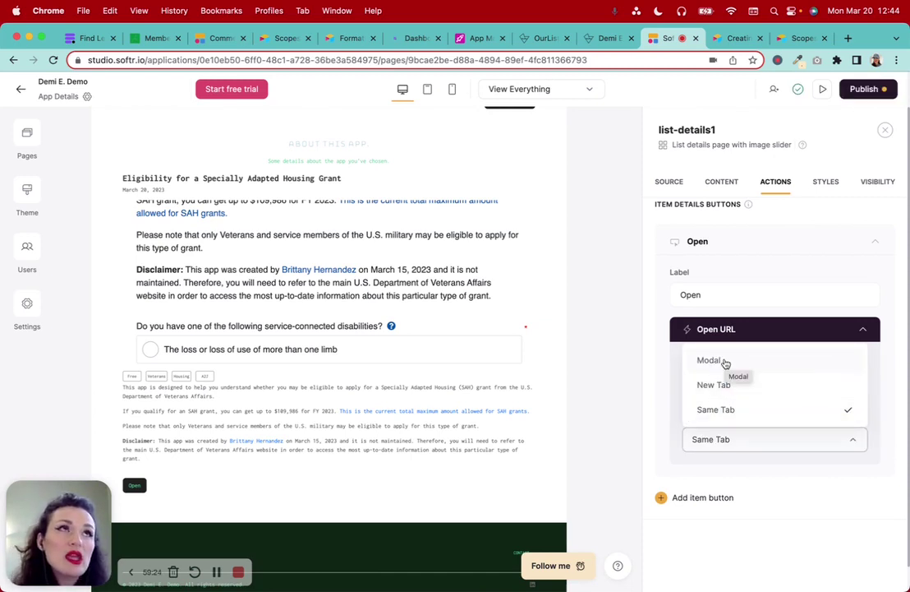
{"action": "left_click", "coordinate": [709, 360]}
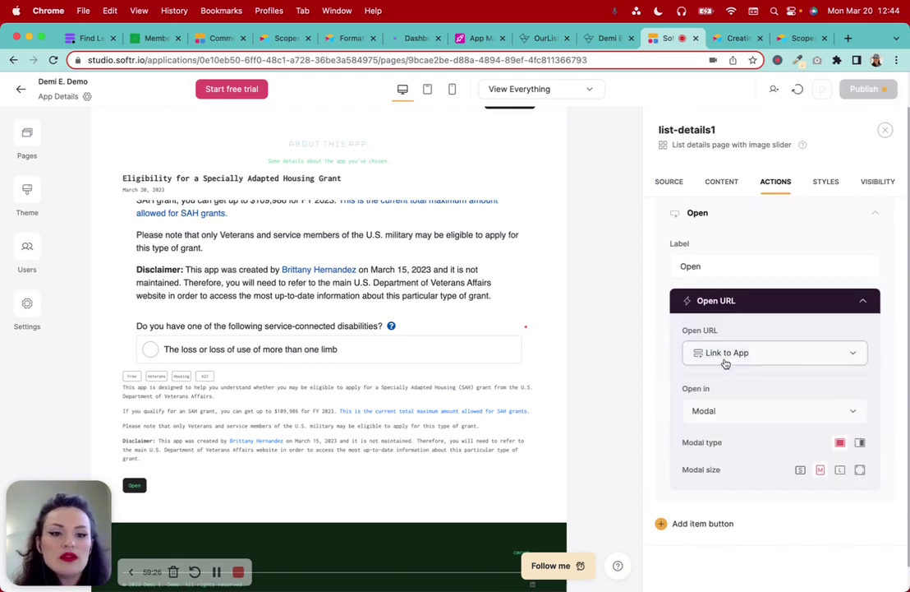
{"action": "scroll", "coordinate": [726, 363], "scroll_direction": "down", "scroll_amount": 1}
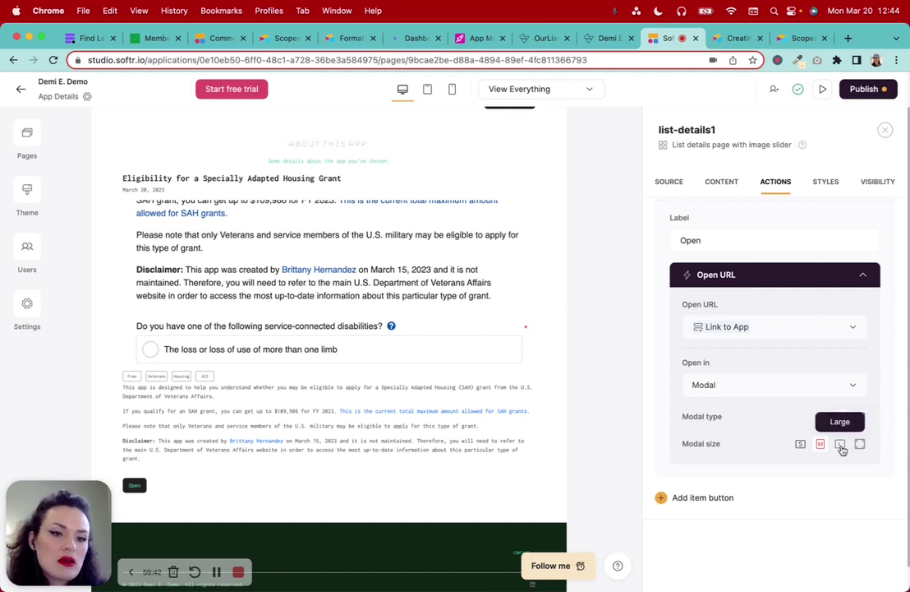
{"action": "left_click", "coordinate": [840, 445]}
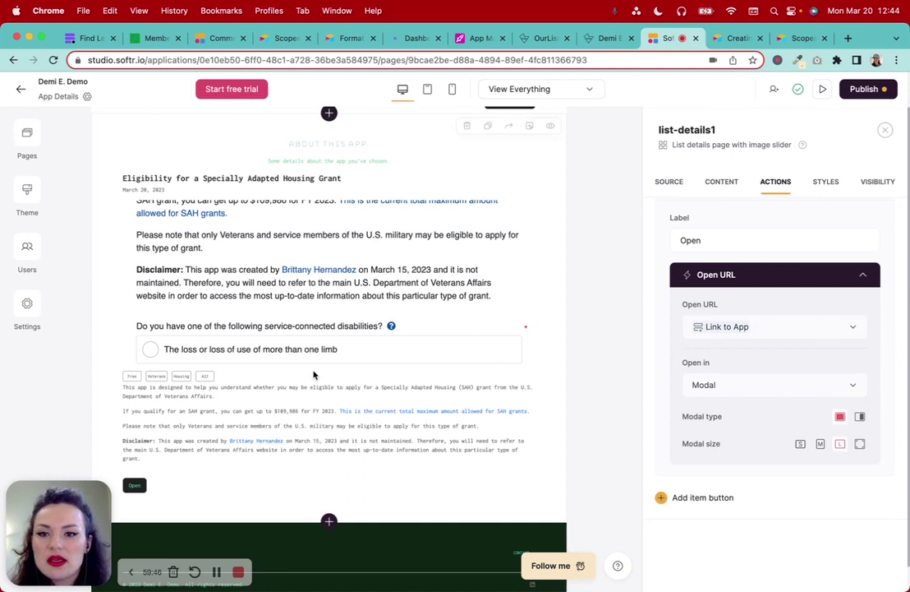
{"action": "scroll", "coordinate": [744, 443], "scroll_direction": "up", "scroll_amount": 2}
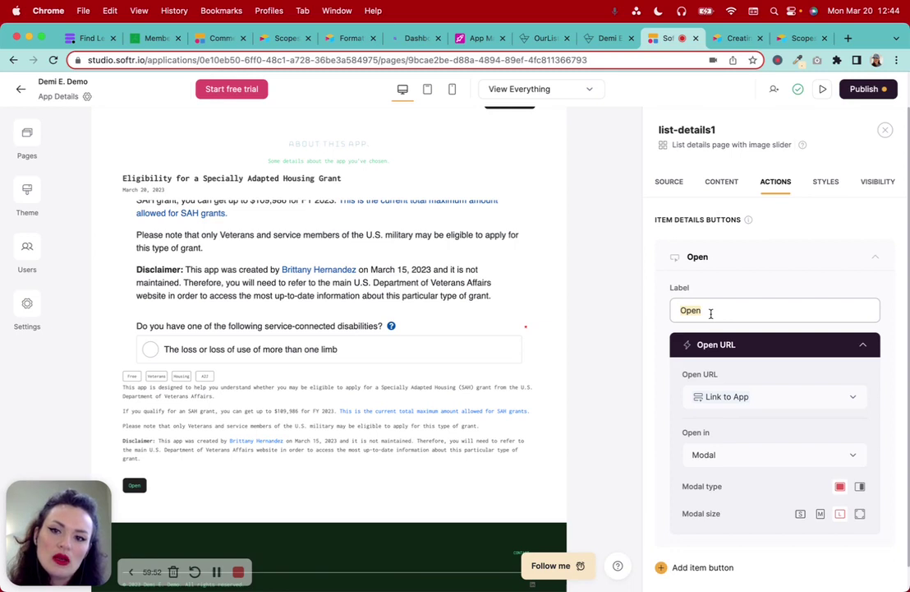
Label the new item button 'Try Now!'
{"action": "type", "text": "A"}
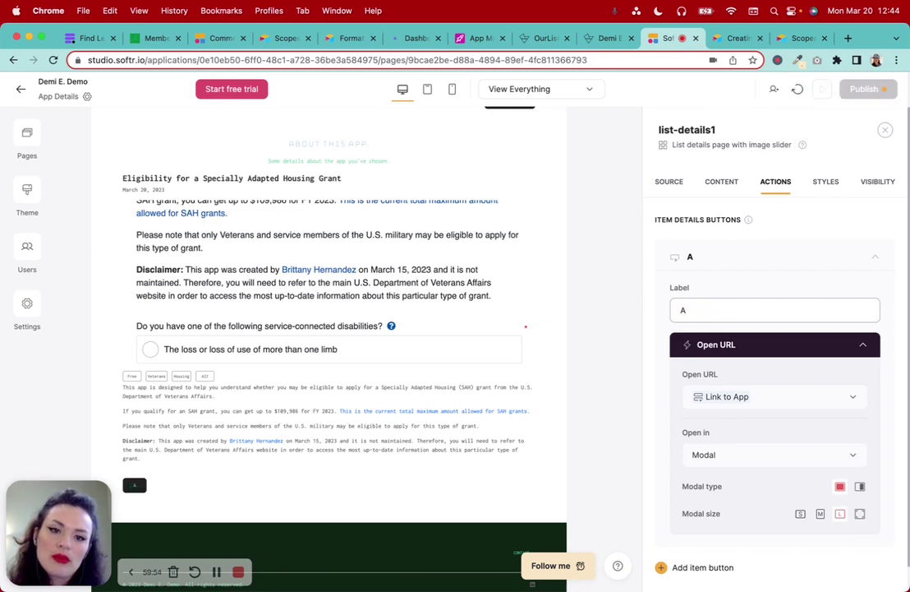
{"action": "key", "text": "BackSpace"}
{"action": "type", "text": "Try "}
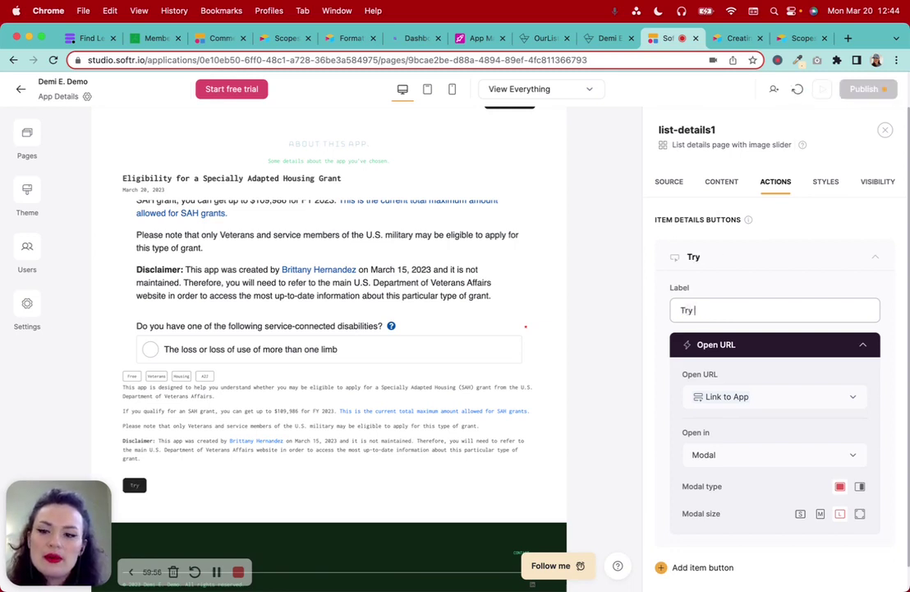
{"action": "type", "text": "Noe"}
{"action": "key", "text": "BackSpace"}
{"action": "type", "text": "w"}
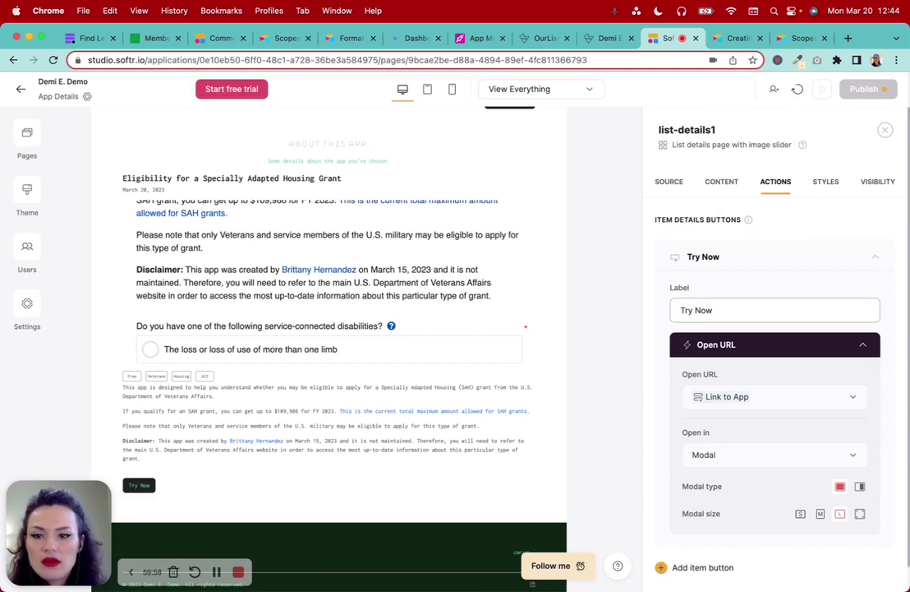
{"action": "type", "text": "!"}
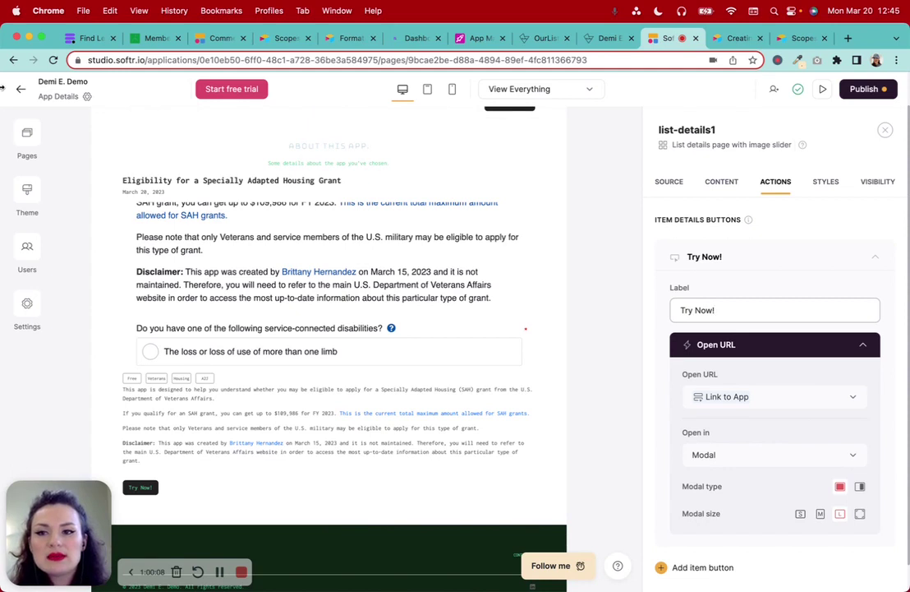
Go to the App Marketplace page and show the app list block's Actions settings
{"action": "left_click", "coordinate": [29, 135]}
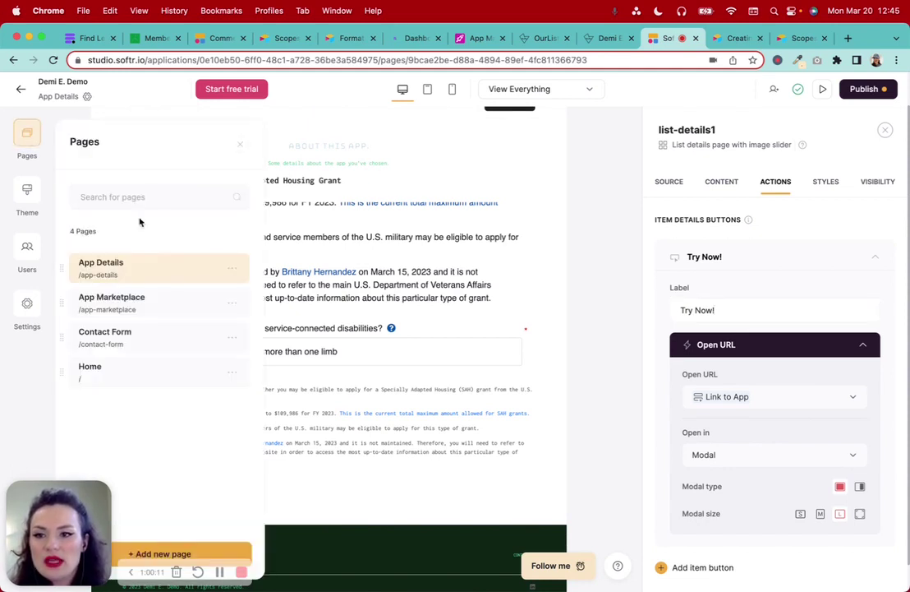
{"action": "left_click", "coordinate": [131, 302]}
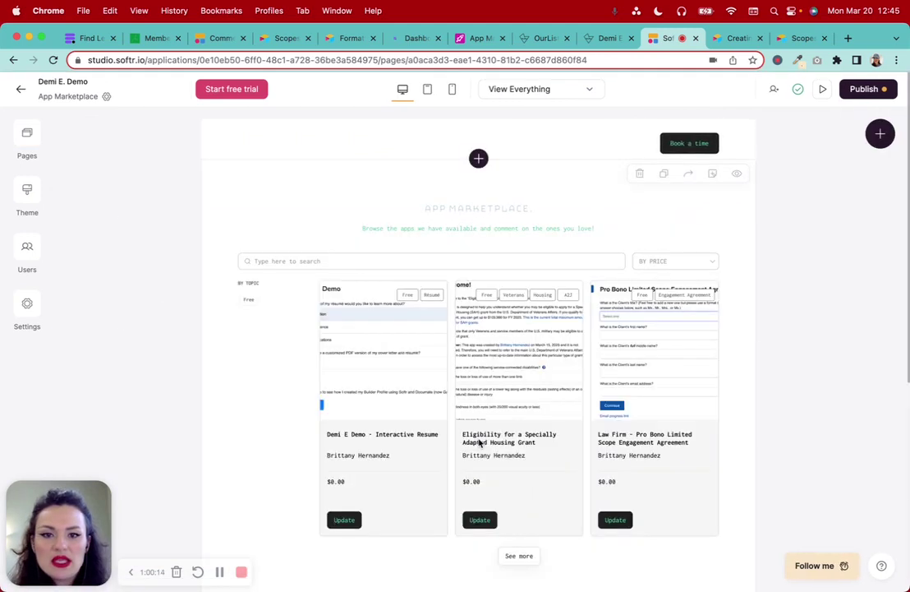
{"action": "left_click", "coordinate": [547, 396]}
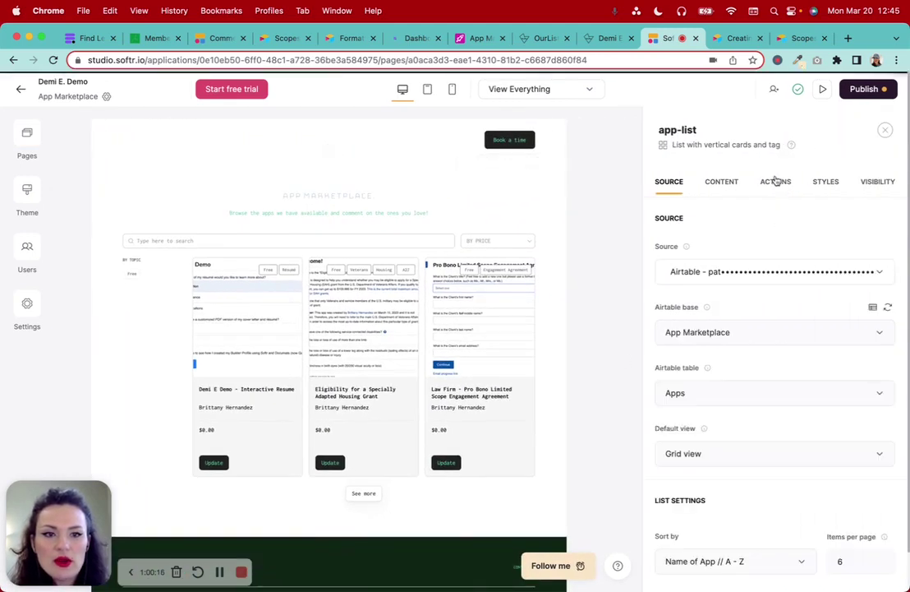
{"action": "left_click", "coordinate": [775, 181]}
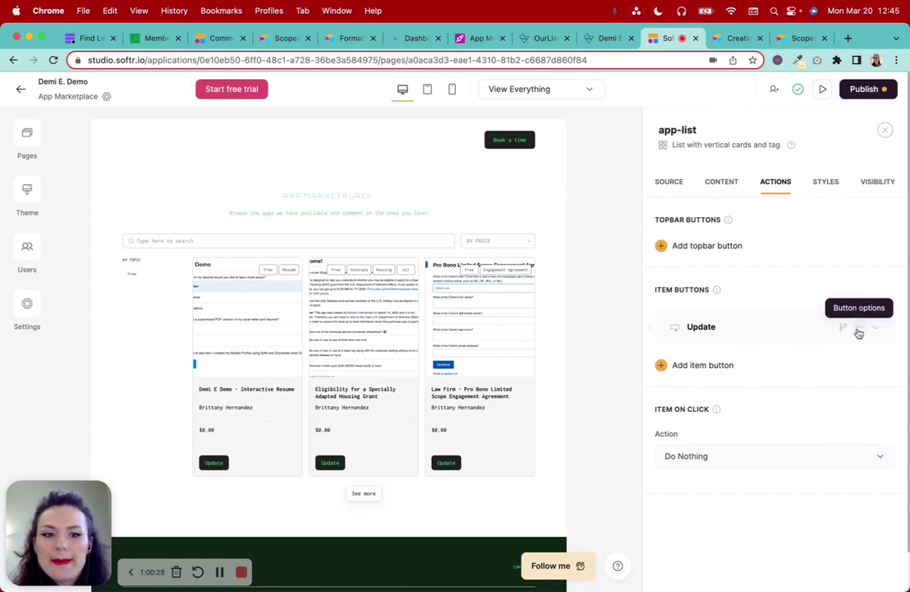
Replace the Update button with a 'Learn more' button opening the App Details page
{"action": "left_click", "coordinate": [859, 331]}
{"action": "left_click", "coordinate": [782, 374]}
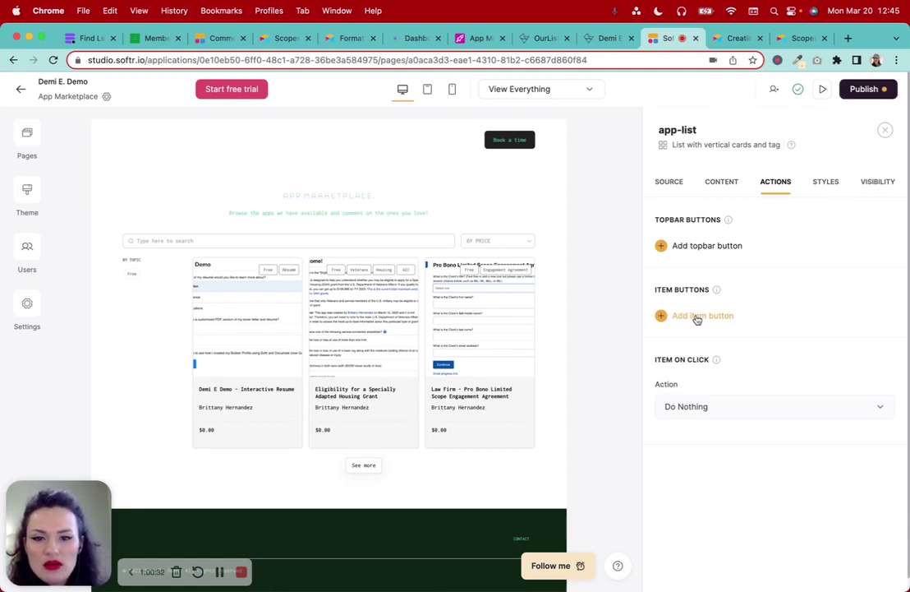
{"action": "left_click", "coordinate": [697, 317]}
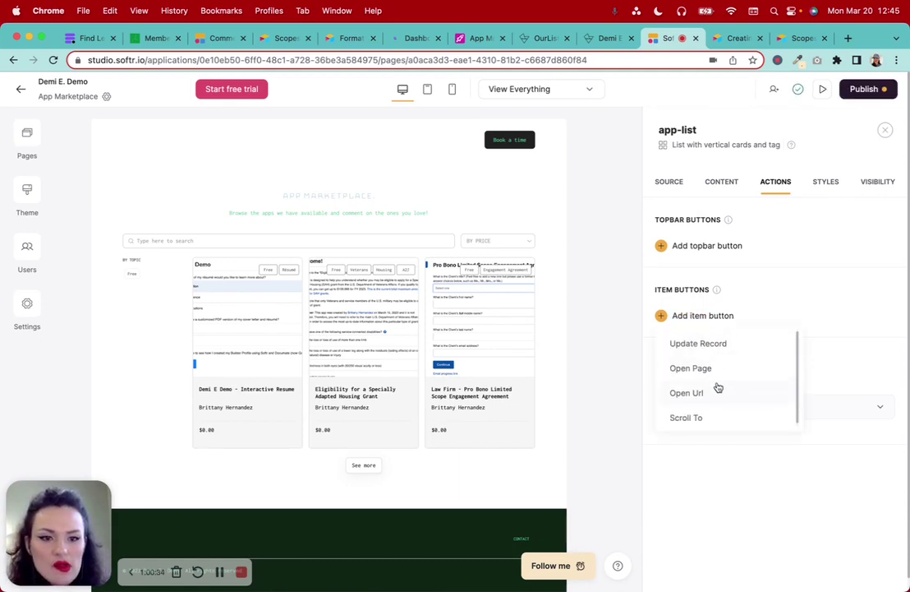
{"action": "left_click", "coordinate": [717, 373]}
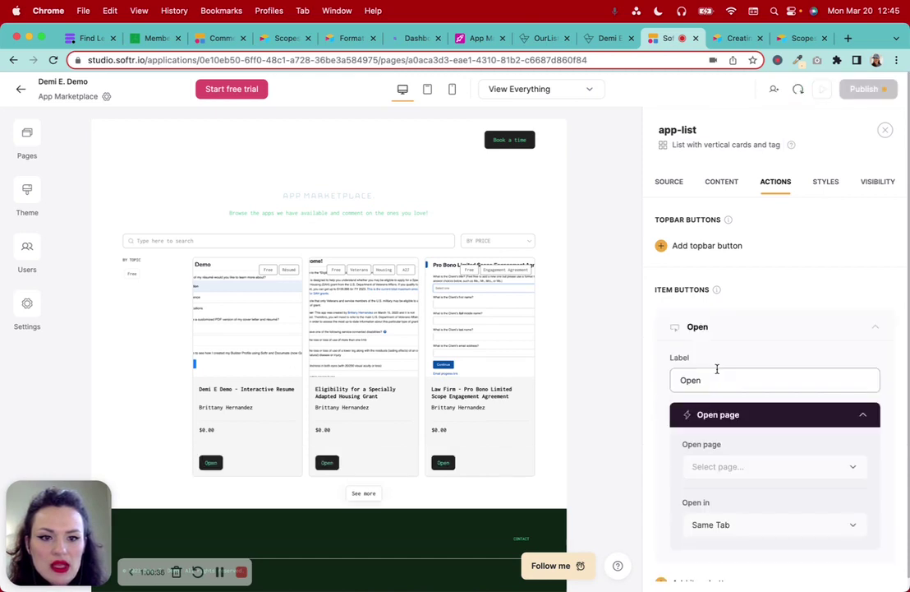
{"action": "scroll", "coordinate": [715, 380], "scroll_direction": "down", "scroll_amount": 2}
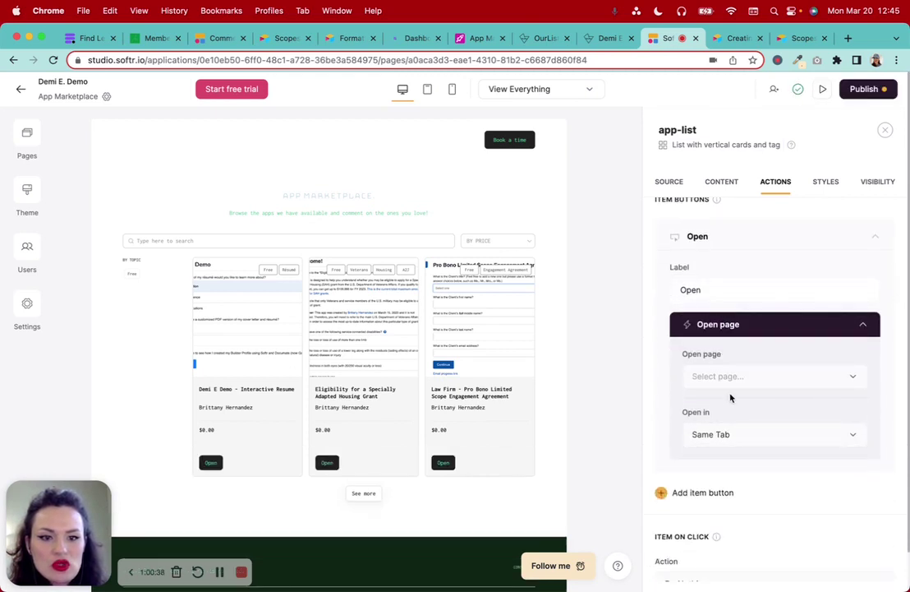
{"action": "left_click", "coordinate": [728, 375]}
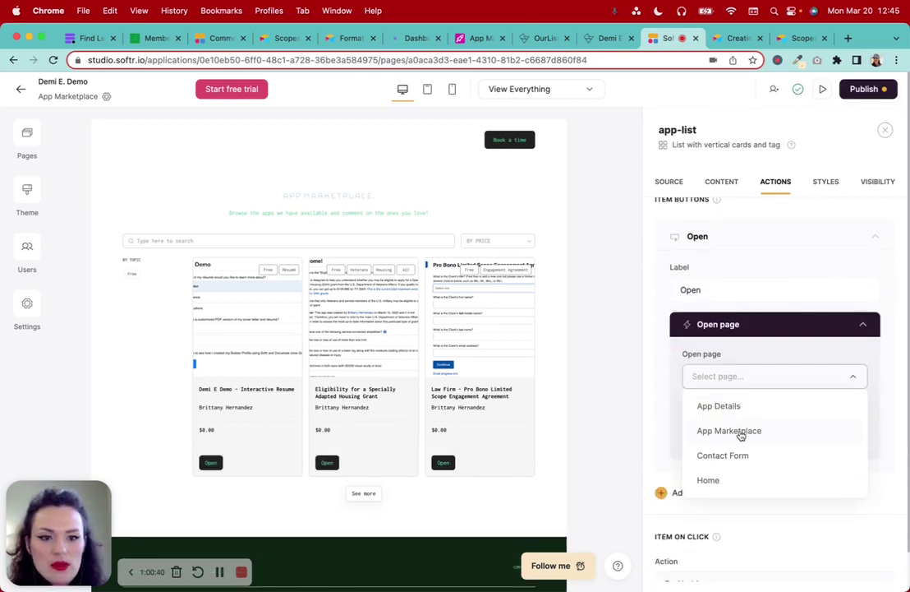
{"action": "left_click", "coordinate": [742, 411]}
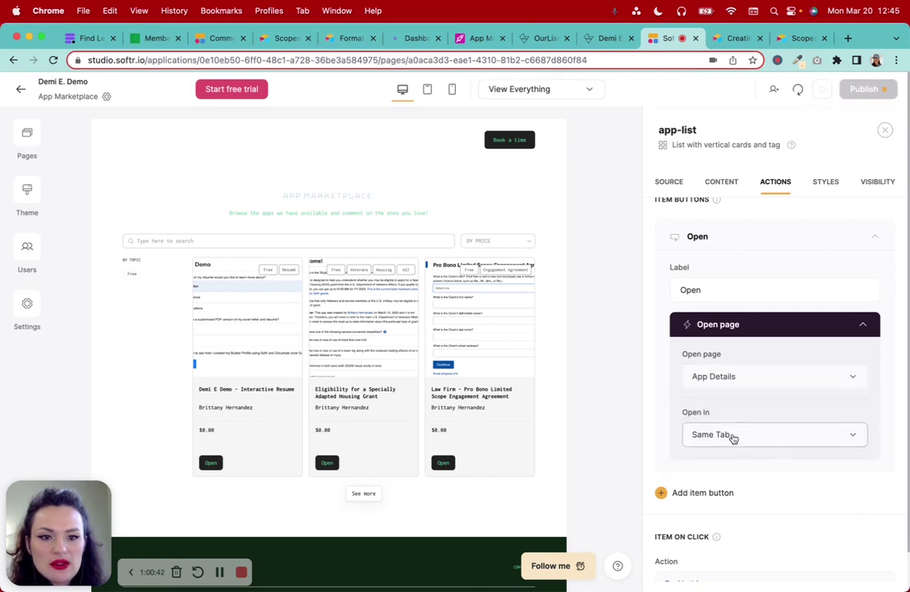
{"action": "scroll", "coordinate": [733, 437], "scroll_direction": "down", "scroll_amount": 1}
{"action": "scroll", "coordinate": [733, 437], "scroll_direction": "up", "scroll_amount": 1}
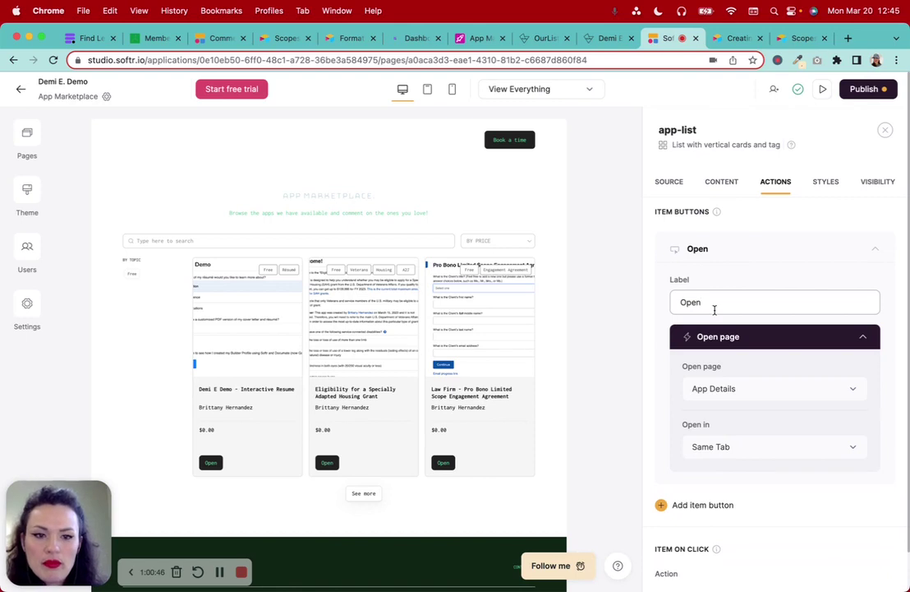
{"action": "double_click", "coordinate": [714, 310]}
{"action": "type", "text": "Learn"}
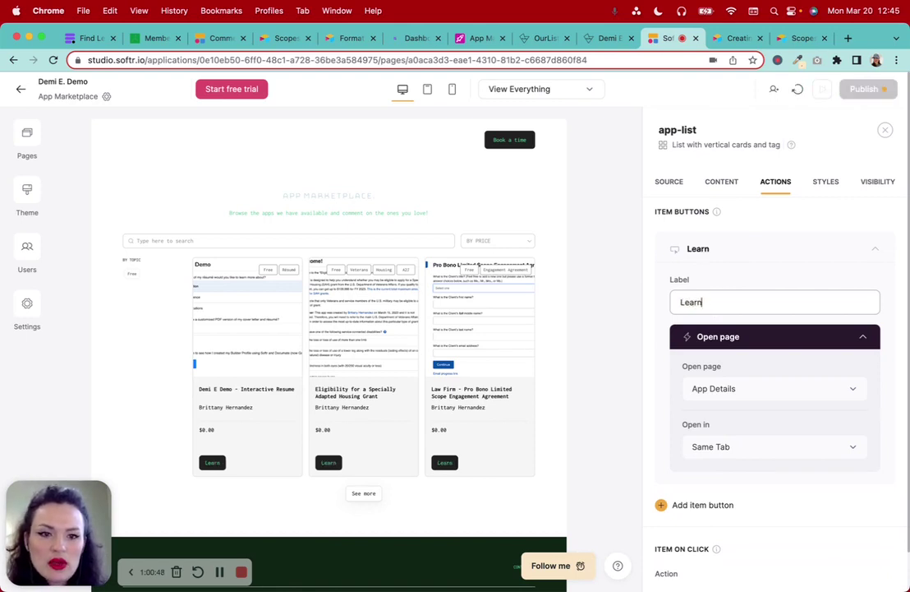
{"action": "type", "text": " more"}
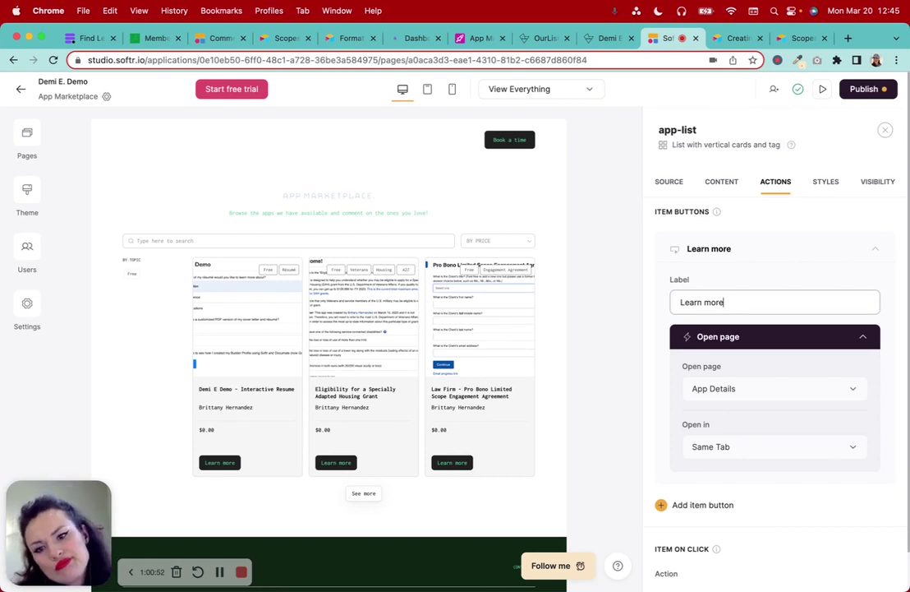
Make clicking a card open App Details in a new tab, then preview the page
{"action": "scroll", "coordinate": [715, 326], "scroll_direction": "down", "scroll_amount": 3}
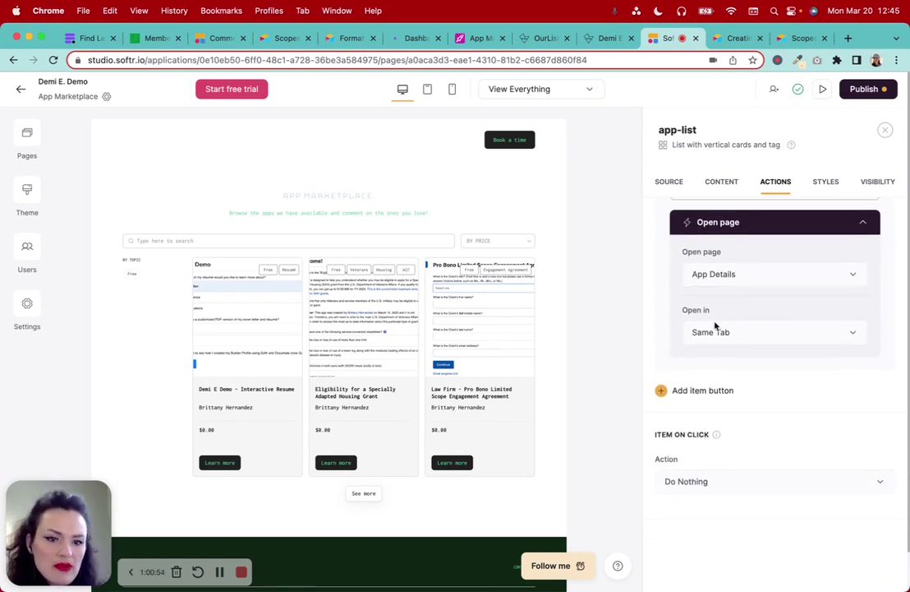
{"action": "left_click", "coordinate": [713, 489]}
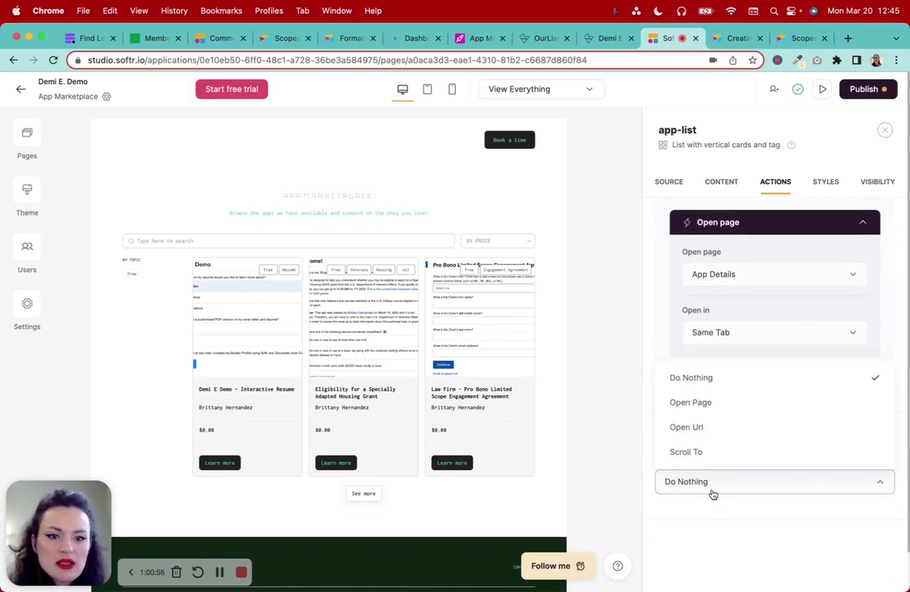
{"action": "left_click", "coordinate": [706, 402]}
{"action": "scroll", "coordinate": [740, 518], "scroll_direction": "down", "scroll_amount": 2}
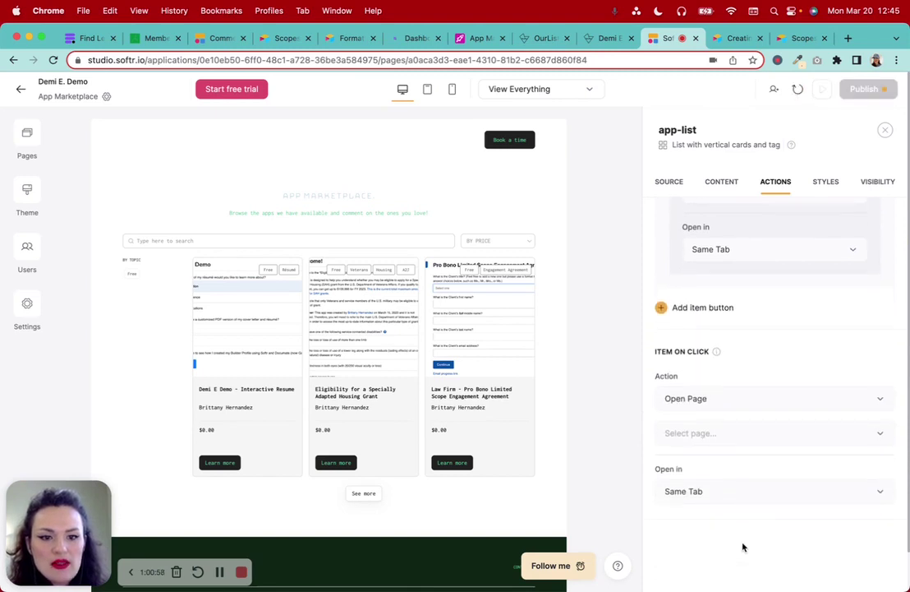
{"action": "left_click", "coordinate": [723, 433]}
{"action": "left_click", "coordinate": [707, 330]}
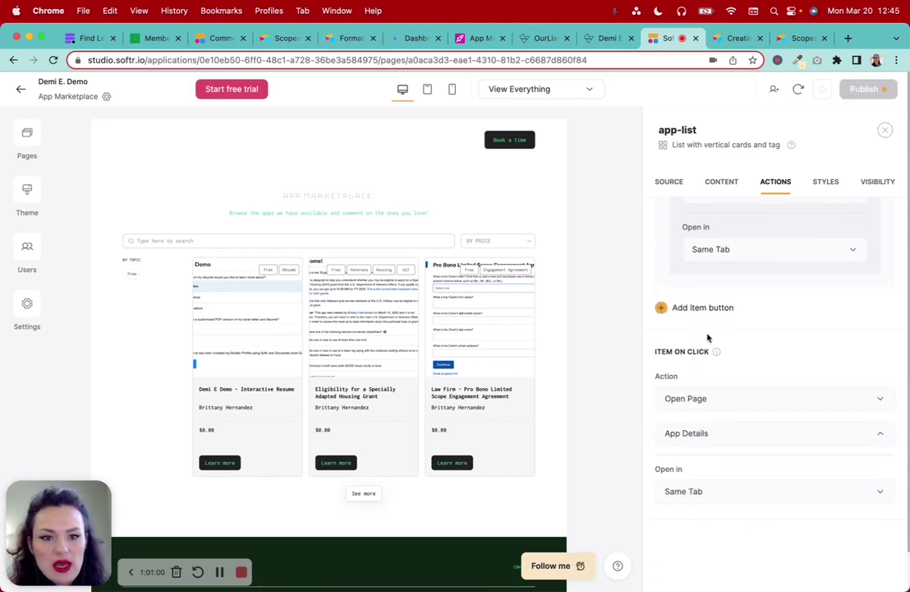
{"action": "left_click", "coordinate": [708, 491]}
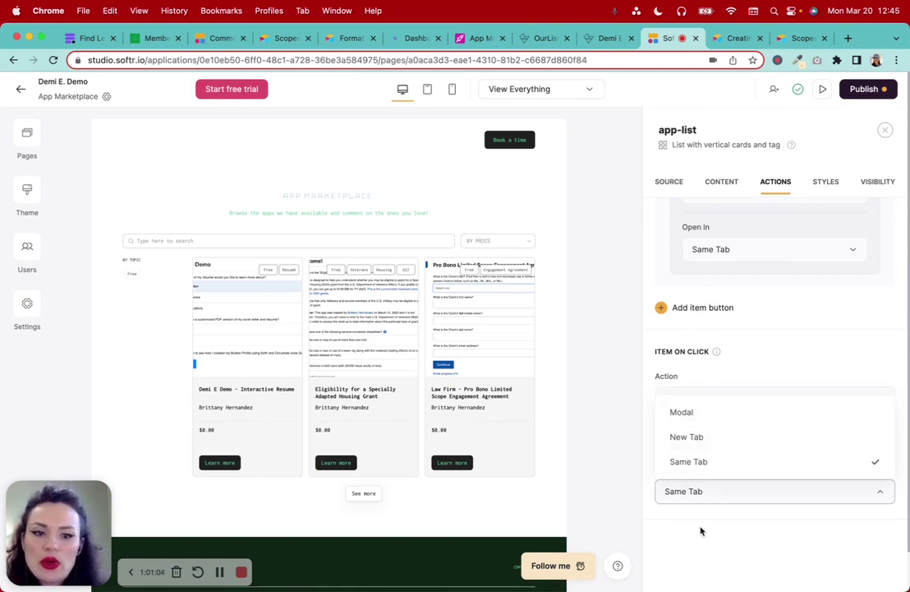
{"action": "left_click", "coordinate": [689, 436]}
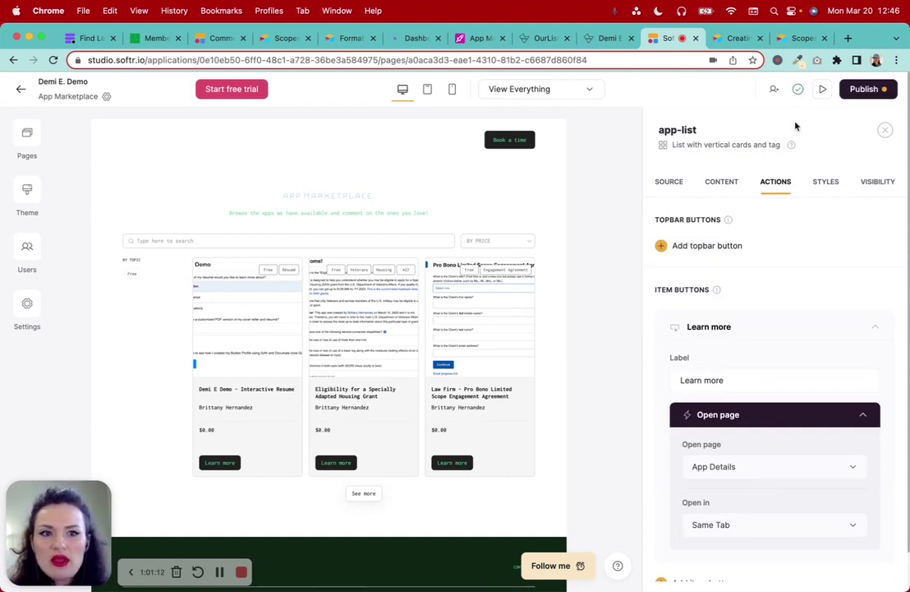
{"action": "left_click", "coordinate": [826, 91]}
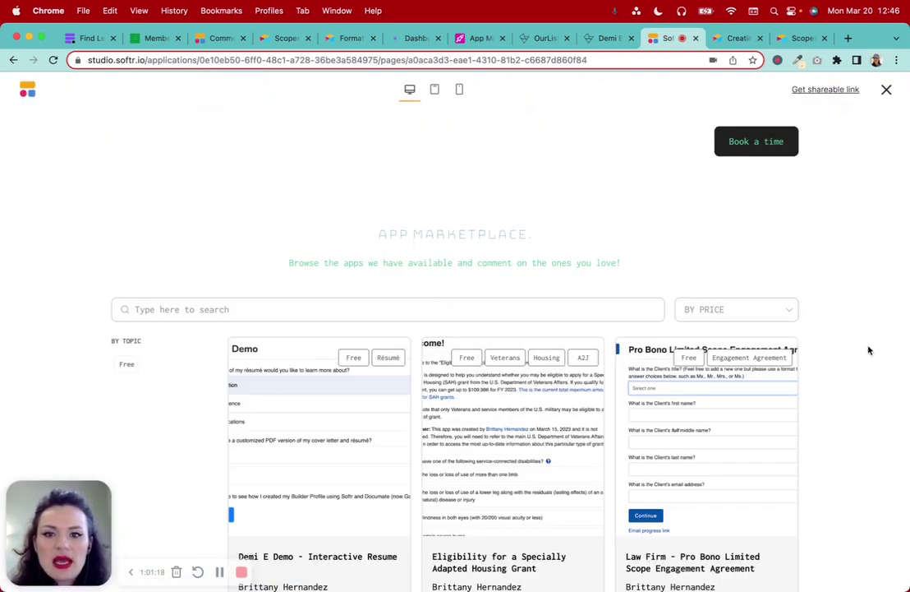
Scroll the marketplace preview, apply the Free price filter, then clear it
{"action": "scroll", "coordinate": [869, 350], "scroll_direction": "down", "scroll_amount": 3}
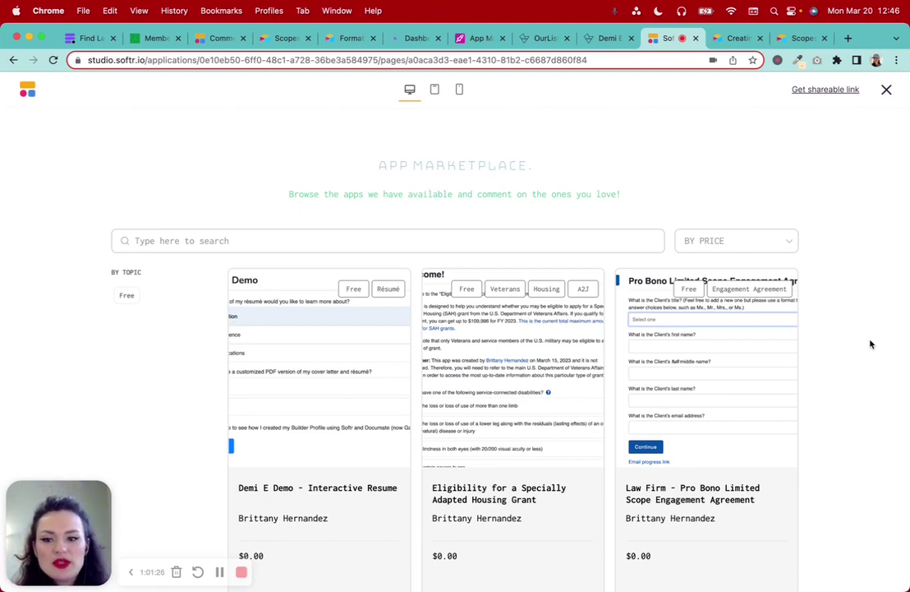
{"action": "scroll", "coordinate": [871, 343], "scroll_direction": "down", "scroll_amount": 3}
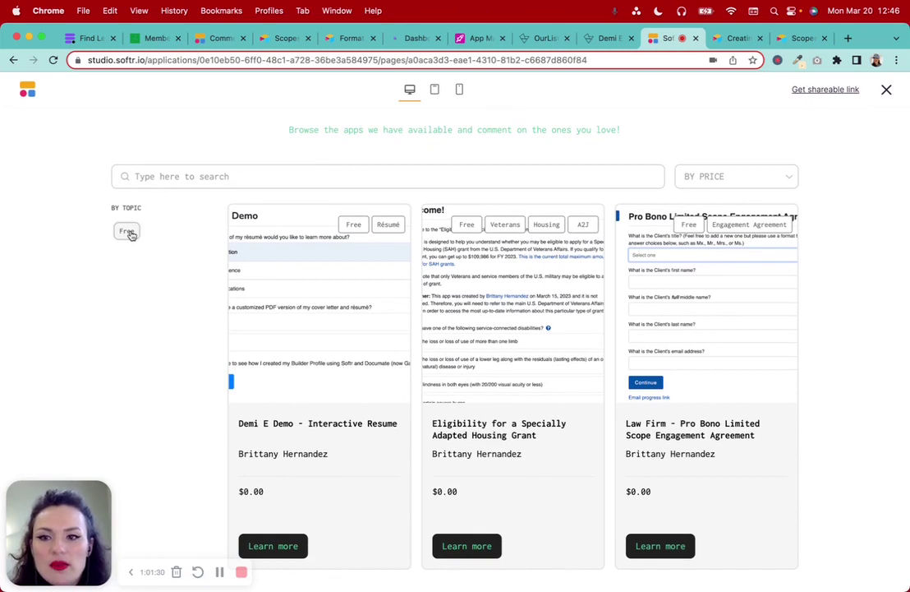
{"action": "left_click", "coordinate": [739, 187]}
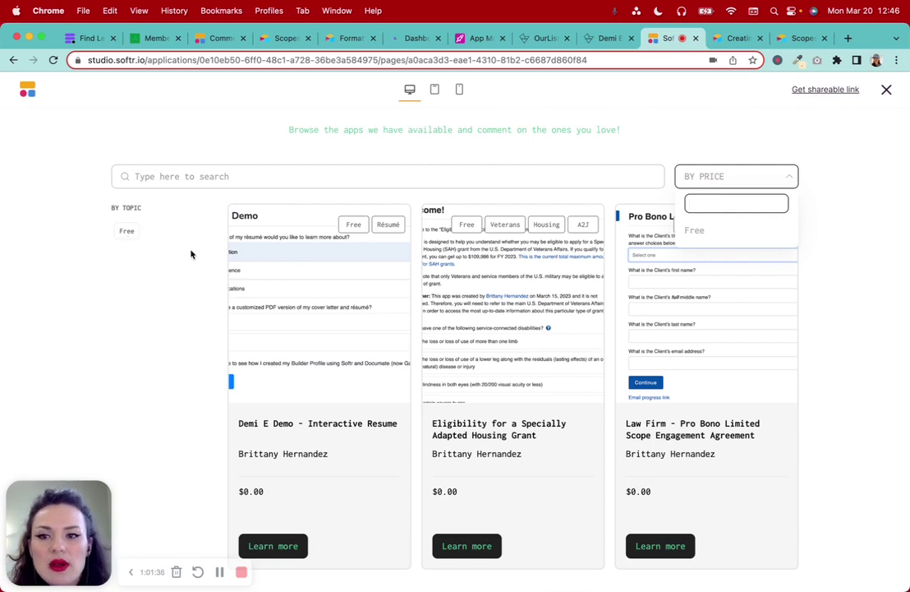
{"action": "left_click", "coordinate": [728, 230]}
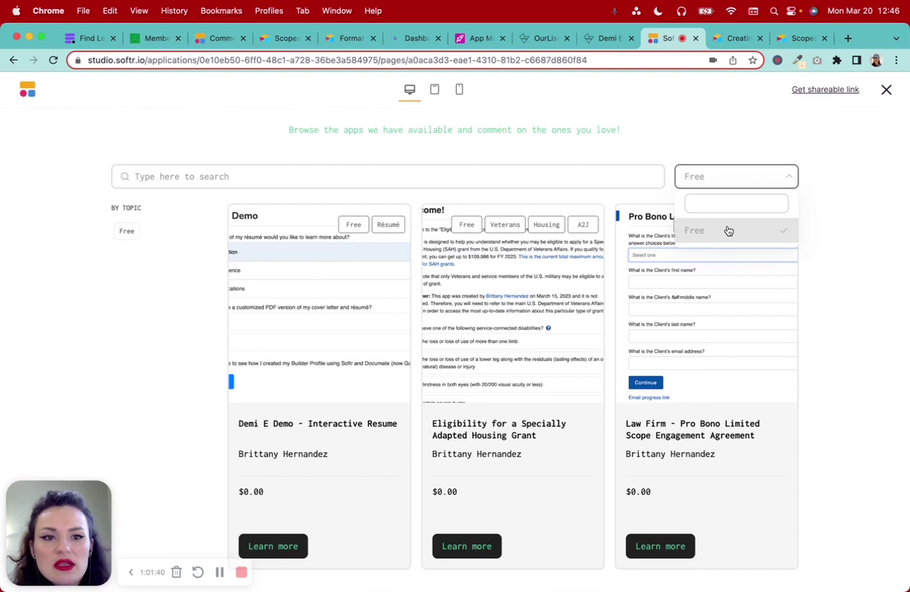
{"action": "left_click", "coordinate": [729, 231]}
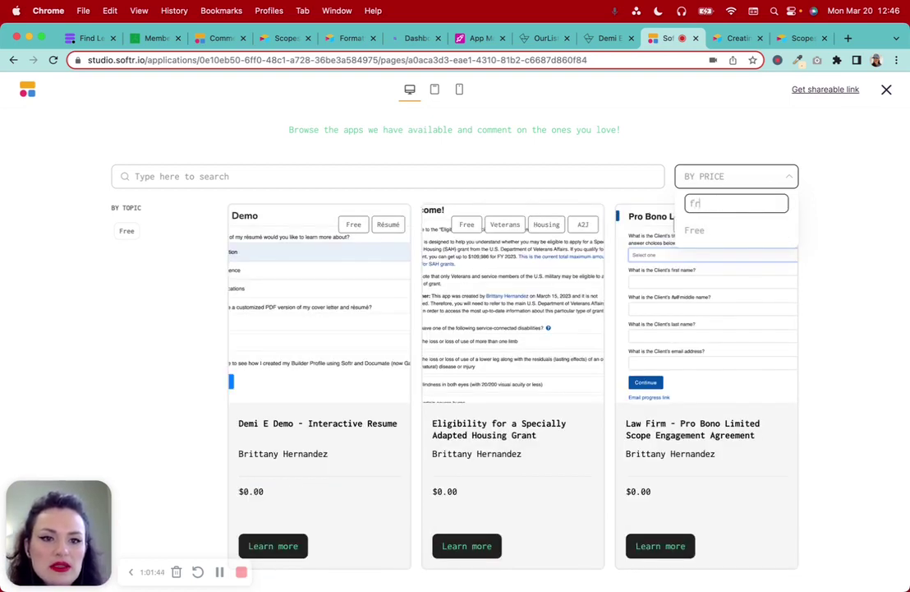
Search the app list by a creator's name, then clear the search text
{"action": "left_click", "coordinate": [185, 175]}
{"action": "type", "text": "Brittany"}
{"action": "key", "text": "BackSpace"}
{"action": "key", "text": "BackSpace"}
{"action": "key", "text": "BackSpace"}
{"action": "key", "text": "BackSpace"}
{"action": "key", "text": "BackSpace"}
{"action": "key", "text": "BackSpace"}
{"action": "key", "text": "BackSpace"}
{"action": "key", "text": "BackSpace"}
{"action": "type", "text": "Demi"}
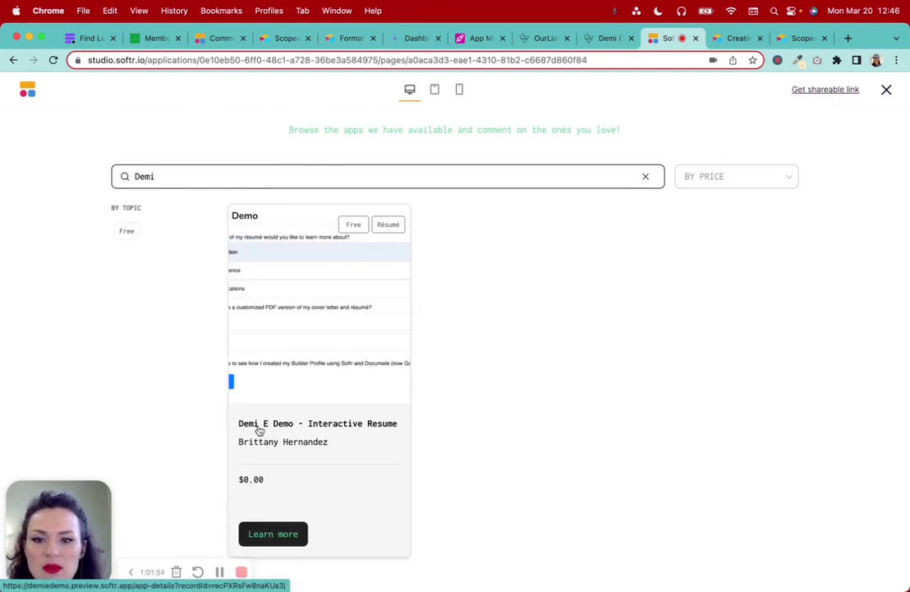
{"action": "key", "text": "BackSpace"}
{"action": "key", "text": "BackSpace"}
{"action": "key", "text": "BackSpace"}
{"action": "key", "text": "BackSpace"}
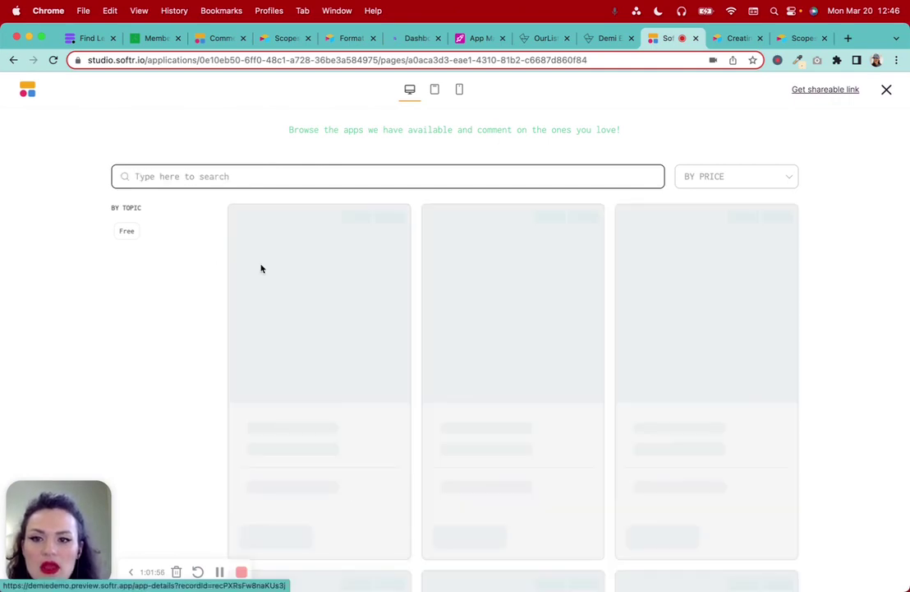
Toggle the Free topic filter and view the Interactive Resume details page, then return to the list
{"action": "left_click", "coordinate": [126, 233]}
{"action": "left_click", "coordinate": [128, 235]}
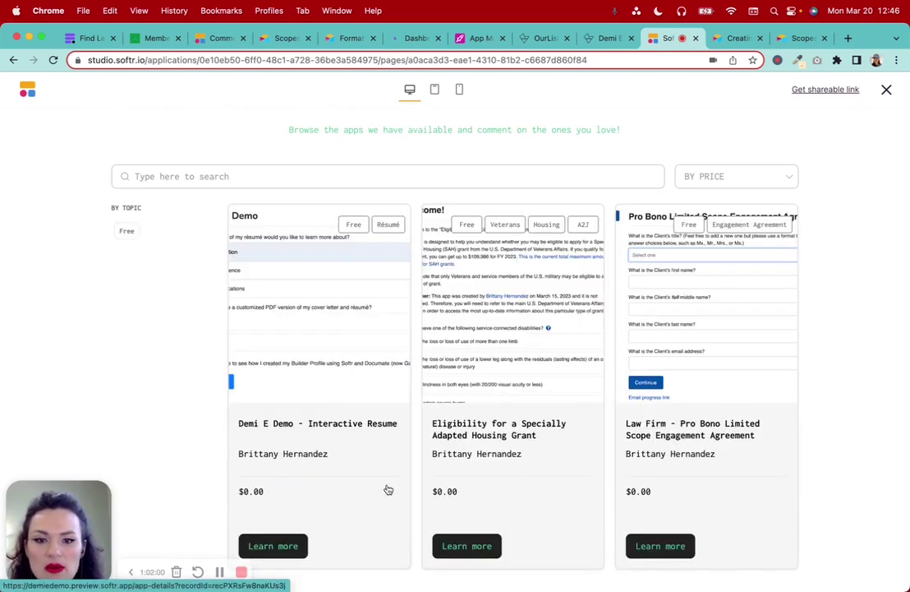
{"action": "left_click", "coordinate": [388, 489]}
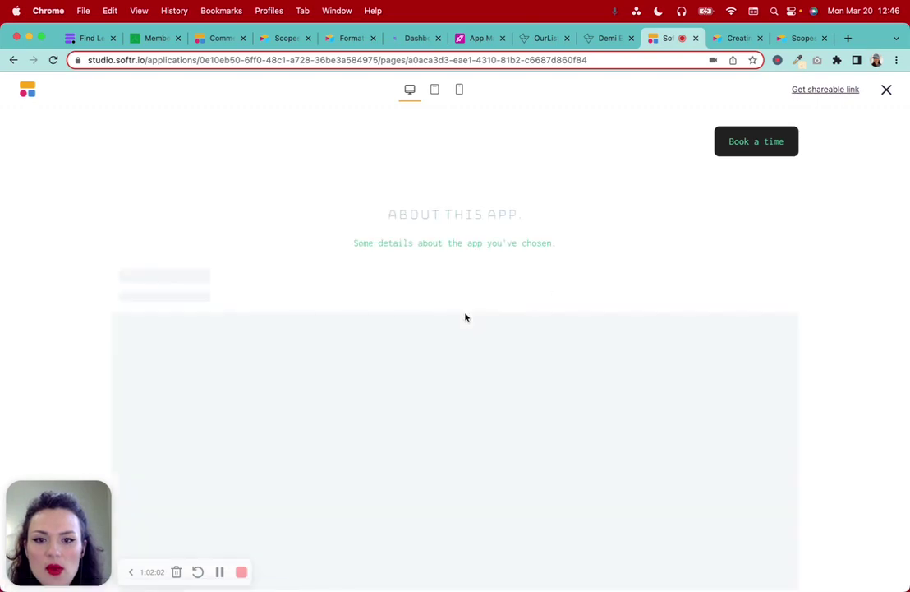
{"action": "scroll", "coordinate": [466, 318], "scroll_direction": "down", "scroll_amount": 7}
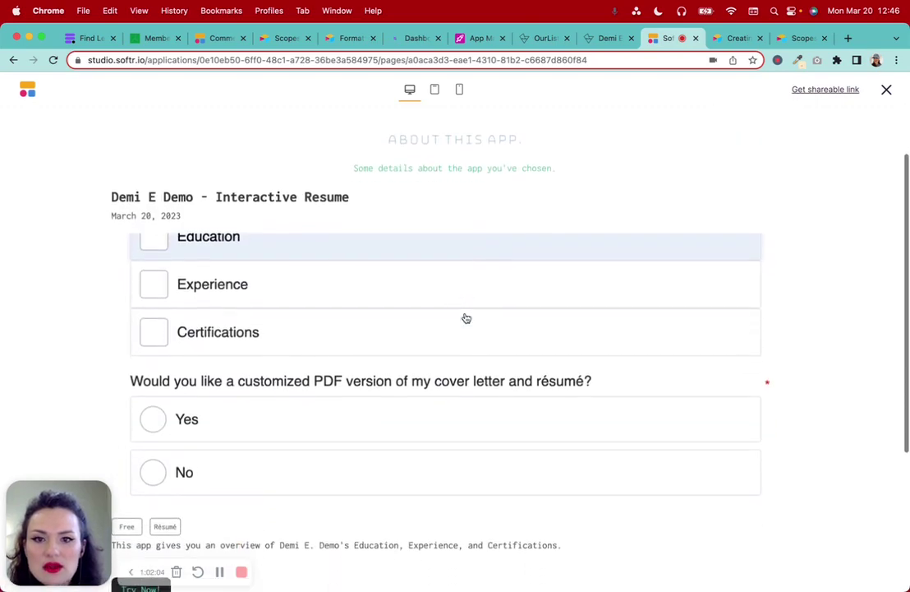
{"action": "scroll", "coordinate": [466, 318], "scroll_direction": "up", "scroll_amount": 7}
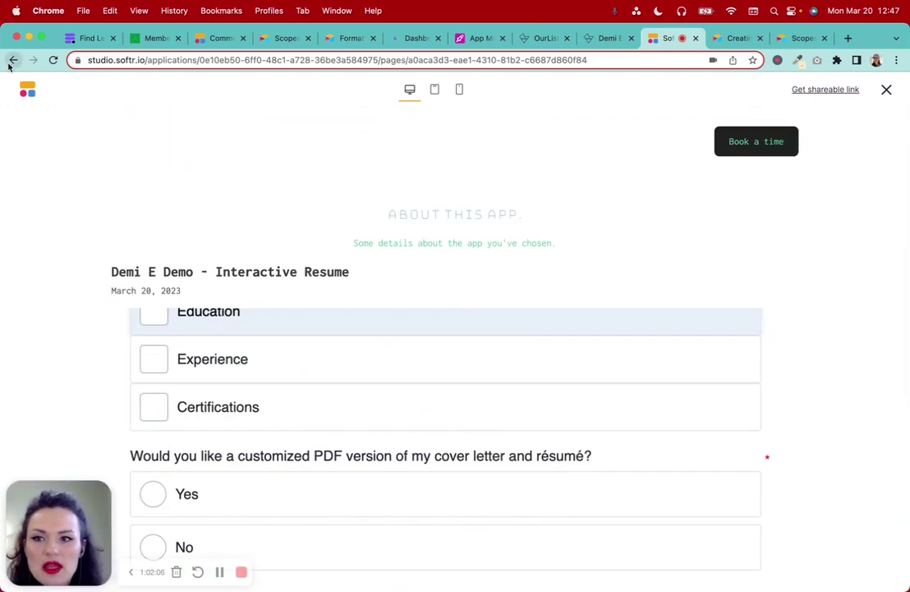
{"action": "left_click", "coordinate": [13, 60]}
Open the resume app's details in new tabs and return to the Softr Studio tab
{"action": "left_click", "coordinate": [294, 387]}
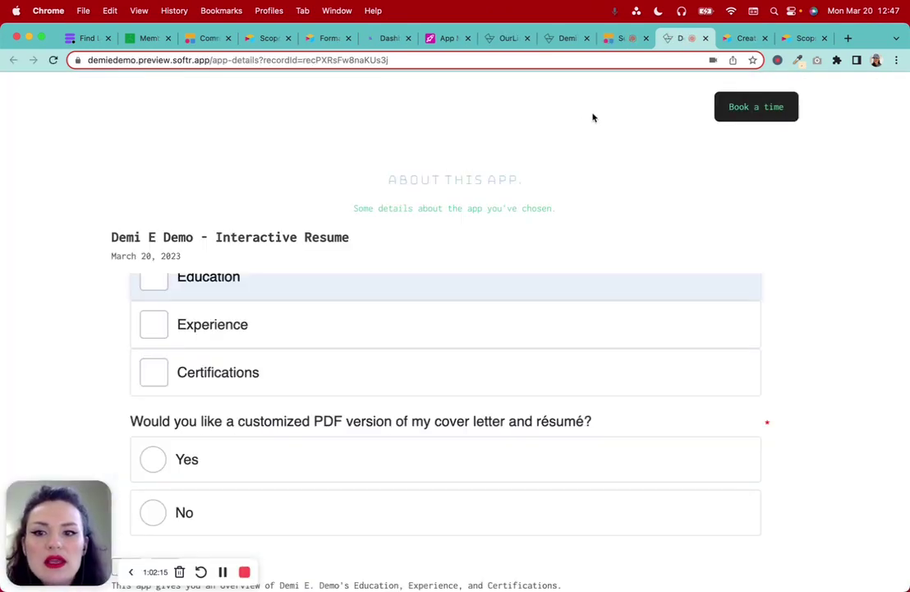
{"action": "scroll", "coordinate": [593, 118], "scroll_direction": "down", "scroll_amount": 5}
{"action": "left_click", "coordinate": [705, 38]}
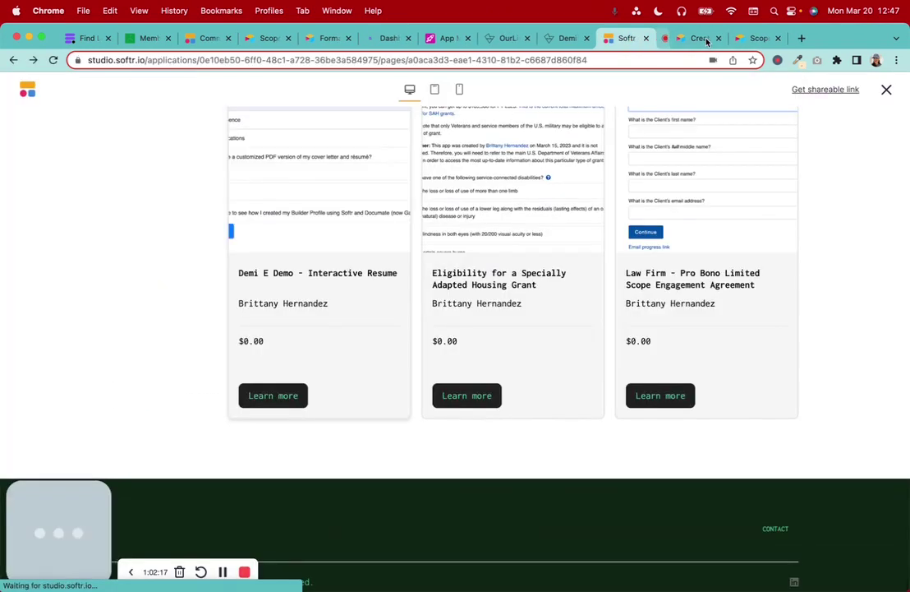
{"action": "left_click", "coordinate": [272, 397]}
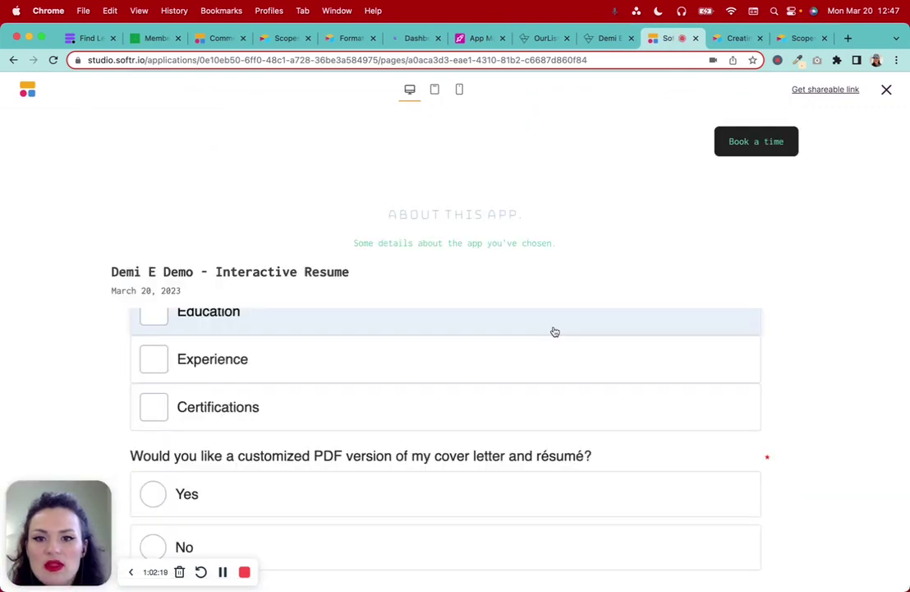
{"action": "left_click", "coordinate": [13, 59]}
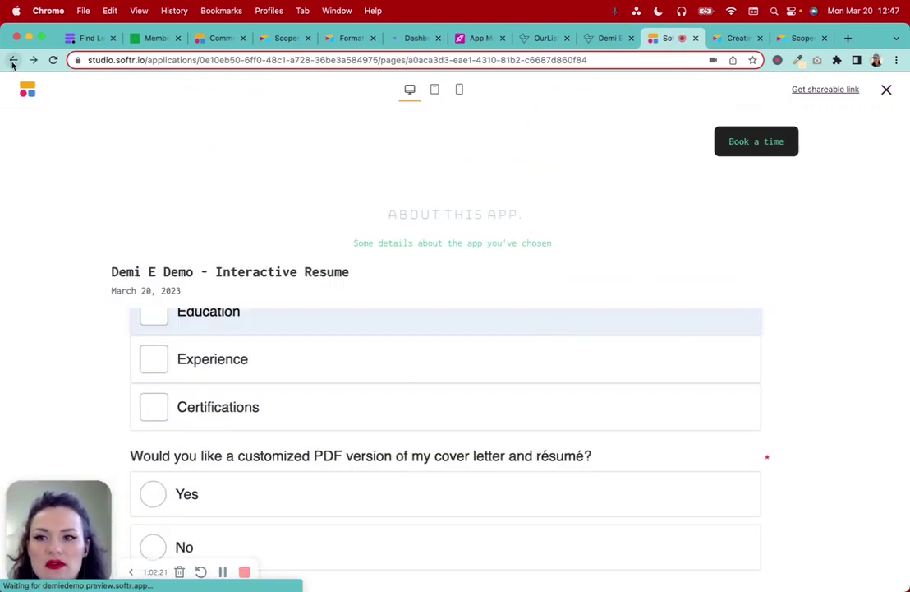
{"action": "left_click", "coordinate": [369, 435]}
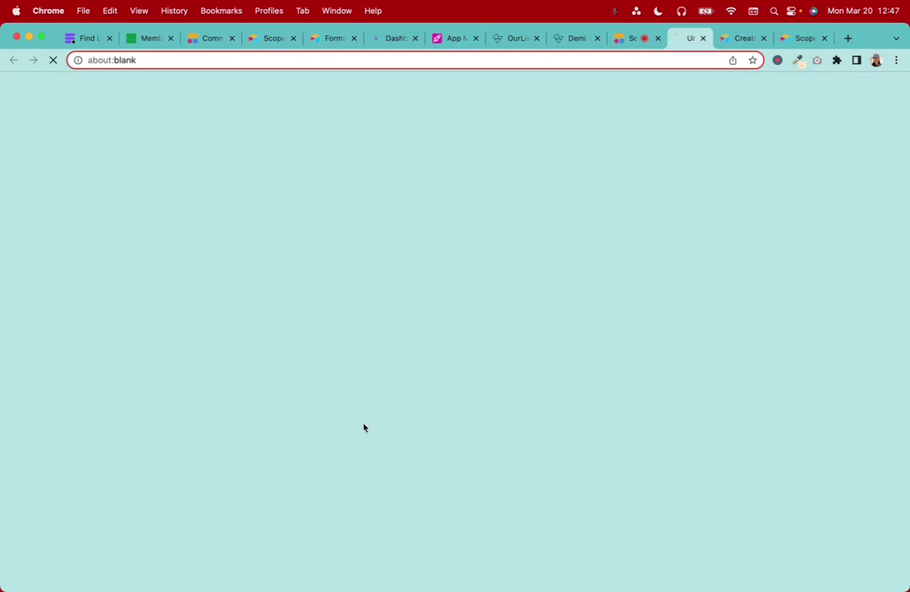
{"action": "left_click", "coordinate": [617, 40]}
{"action": "left_click", "coordinate": [222, 572]}
{"action": "left_click", "coordinate": [222, 572]}
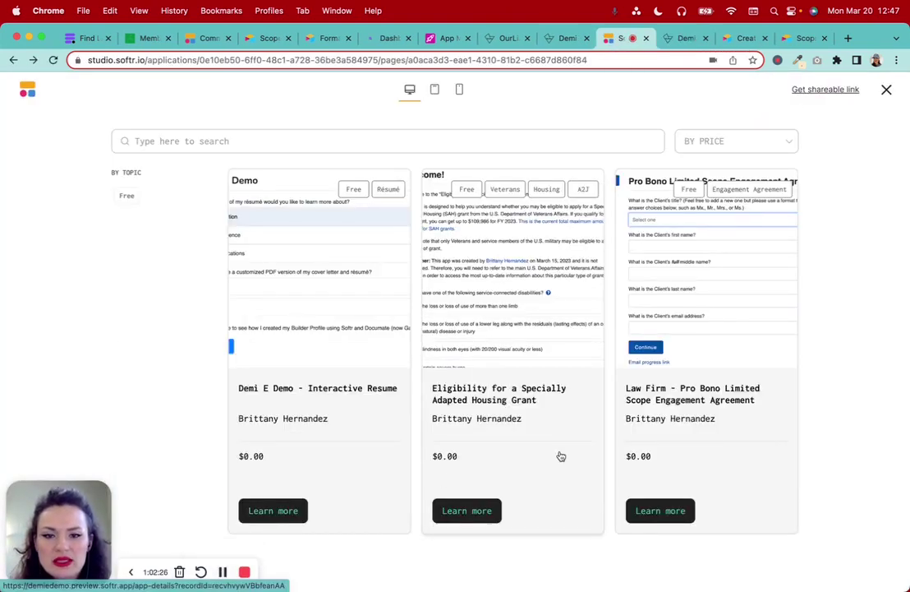
Open and scroll through the housing grant app's details page
{"action": "left_click", "coordinate": [504, 354]}
{"action": "scroll", "coordinate": [433, 344], "scroll_direction": "down", "scroll_amount": 3}
{"action": "scroll", "coordinate": [506, 391], "scroll_direction": "down", "scroll_amount": 2}
{"action": "scroll", "coordinate": [506, 391], "scroll_direction": "up", "scroll_amount": 5}
{"action": "left_click", "coordinate": [585, 38]}
Check the Law Firm app's details page and the live home page, then return to Studio
{"action": "left_click", "coordinate": [691, 370]}
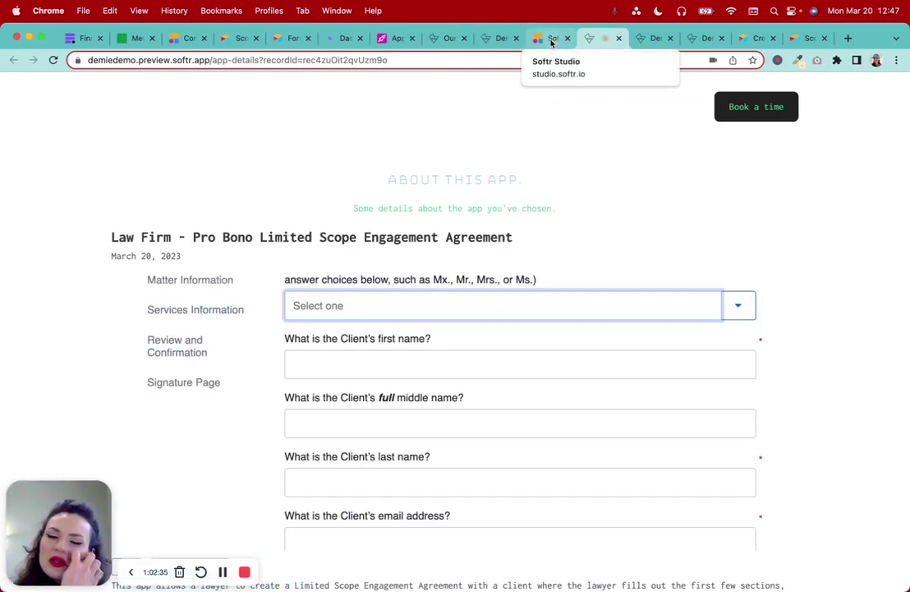
{"action": "scroll", "coordinate": [566, 320], "scroll_direction": "down", "scroll_amount": 5}
{"action": "scroll", "coordinate": [566, 316], "scroll_direction": "up", "scroll_amount": 5}
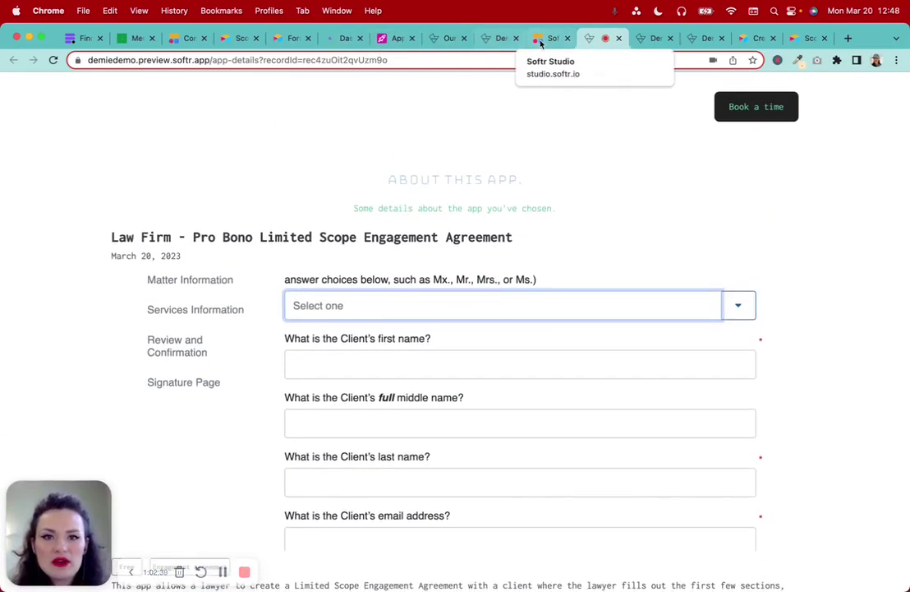
{"action": "left_click", "coordinate": [542, 39]}
{"action": "left_click", "coordinate": [493, 42]}
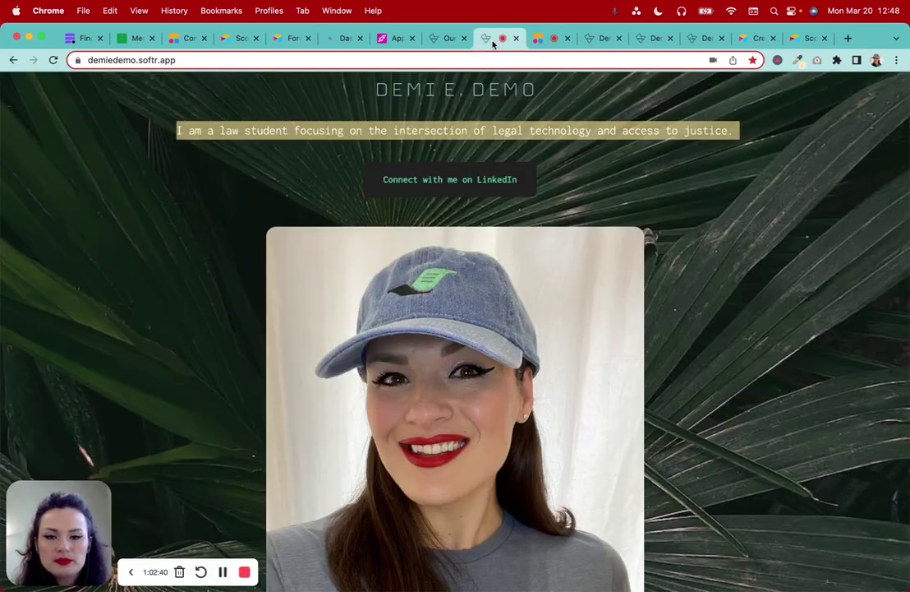
{"action": "left_click", "coordinate": [549, 38]}
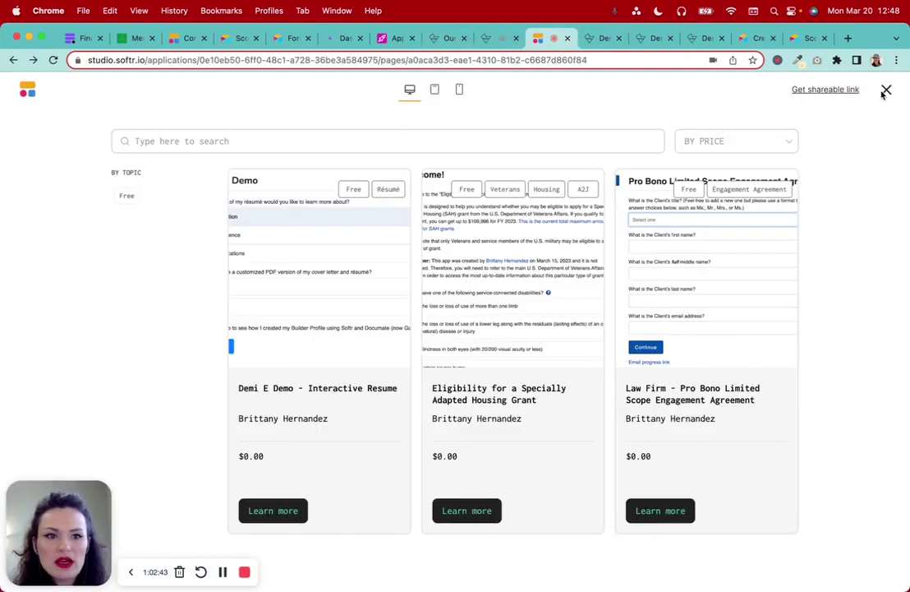
Leave preview and show the App Details page's details block content fields
{"action": "left_click", "coordinate": [884, 89]}
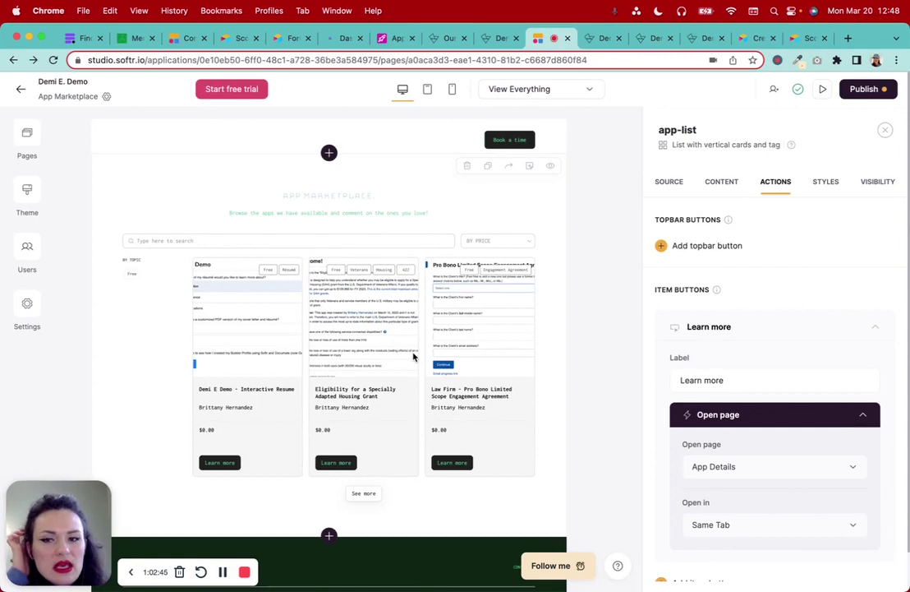
{"action": "left_click", "coordinate": [27, 141]}
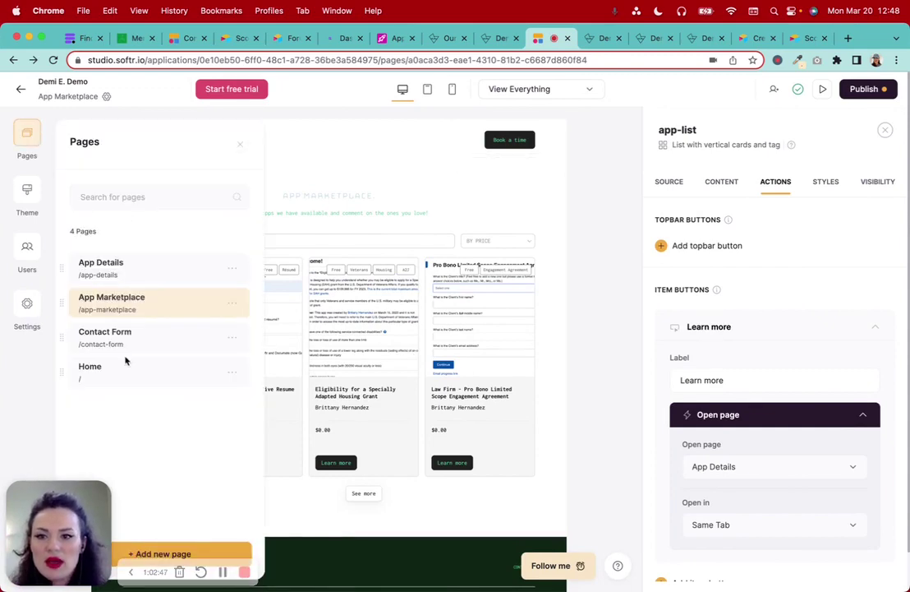
{"action": "left_click", "coordinate": [125, 267]}
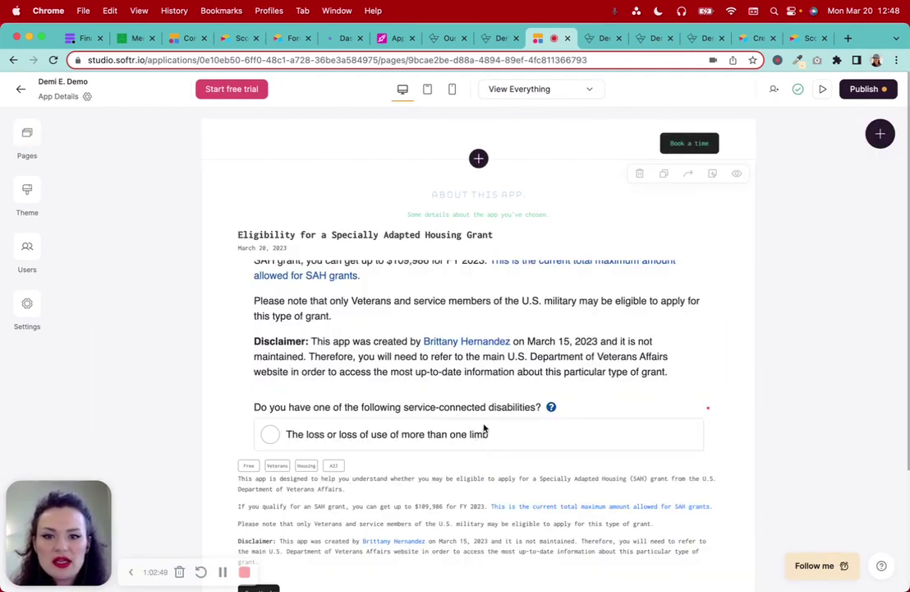
{"action": "scroll", "coordinate": [460, 444], "scroll_direction": "down", "scroll_amount": 4}
{"action": "left_click", "coordinate": [457, 378]}
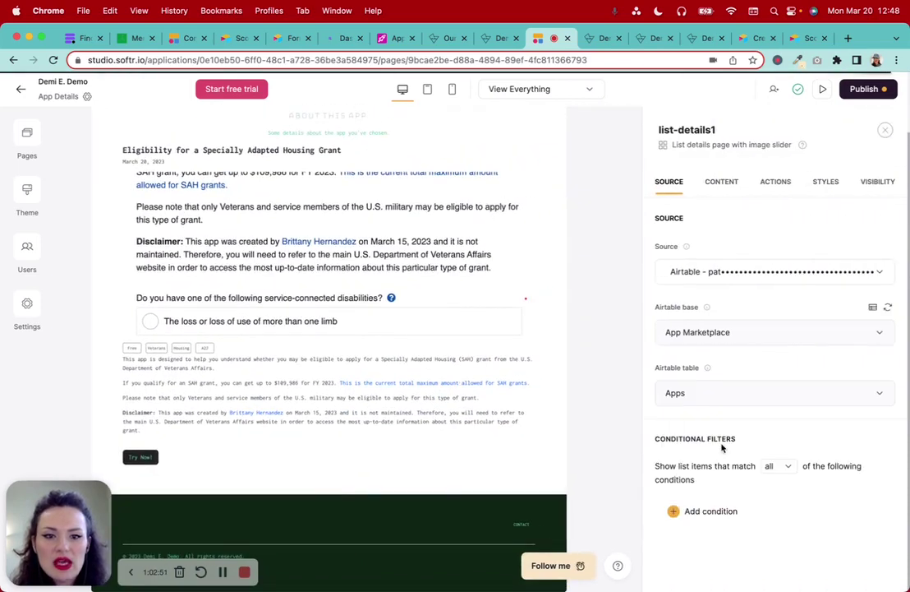
{"action": "left_click", "coordinate": [735, 182]}
Browse the field types available to add to the details block
{"action": "scroll", "coordinate": [831, 493], "scroll_direction": "down", "scroll_amount": 5}
{"action": "scroll", "coordinate": [832, 496], "scroll_direction": "down", "scroll_amount": 1}
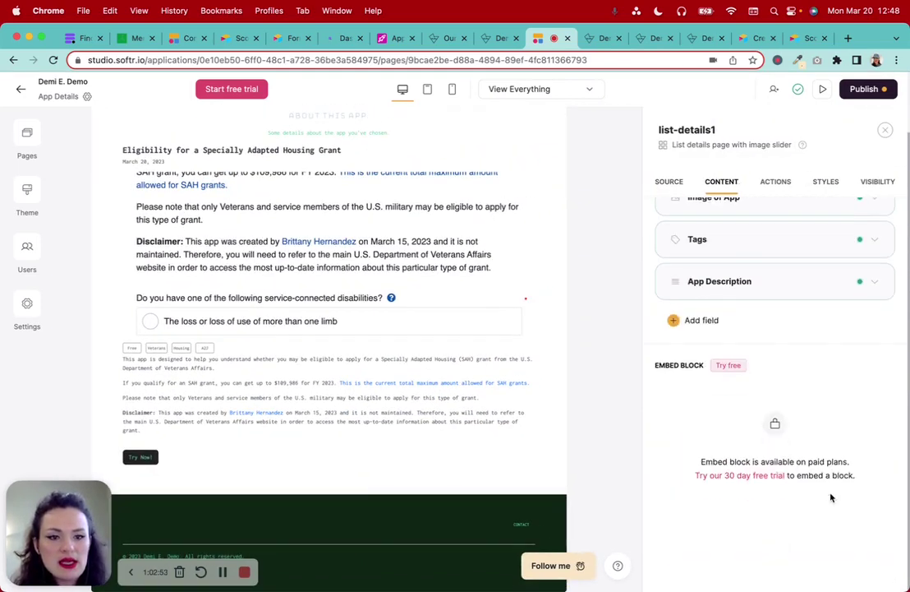
{"action": "left_click", "coordinate": [701, 323]}
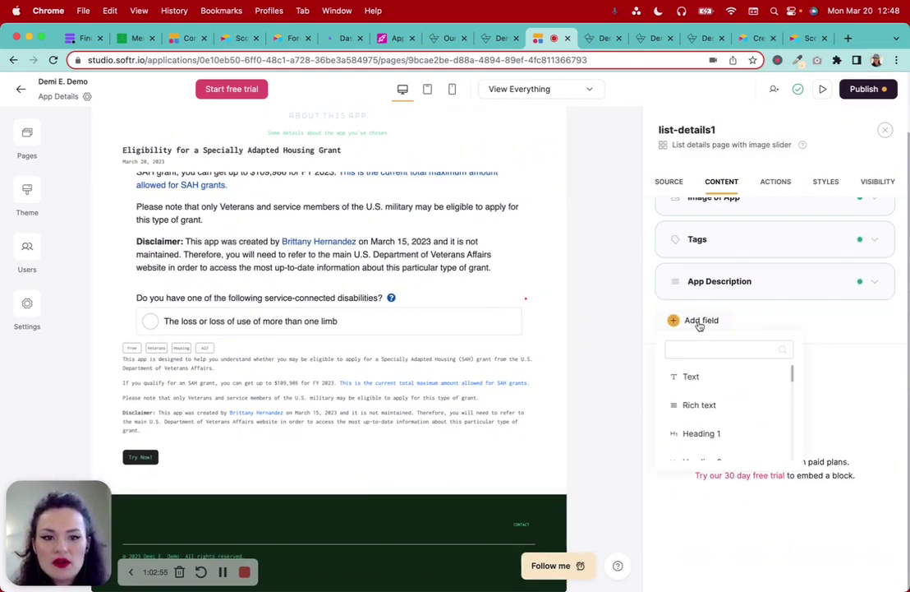
{"action": "scroll", "coordinate": [720, 417], "scroll_direction": "down", "scroll_amount": 6}
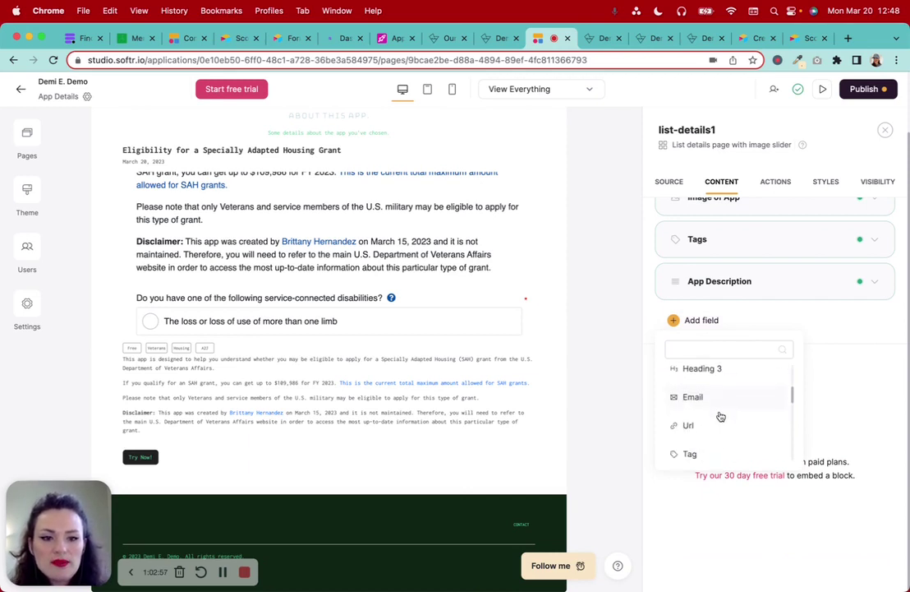
{"action": "scroll", "coordinate": [720, 416], "scroll_direction": "up", "scroll_amount": 2}
{"action": "scroll", "coordinate": [721, 417], "scroll_direction": "down", "scroll_amount": 4}
{"action": "scroll", "coordinate": [721, 417], "scroll_direction": "down", "scroll_amount": 2}
{"action": "scroll", "coordinate": [720, 416], "scroll_direction": "up", "scroll_amount": 10}
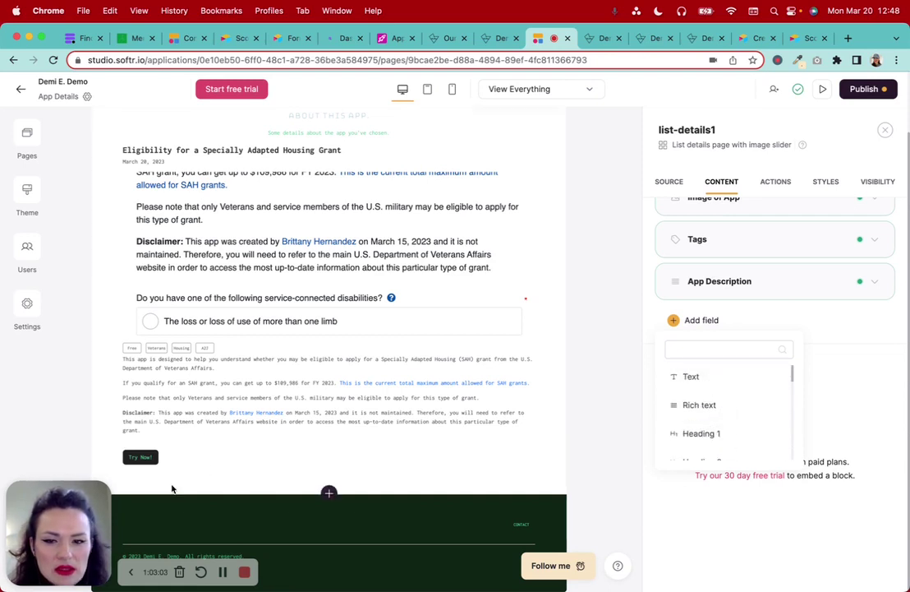
{"action": "left_click", "coordinate": [223, 572]}
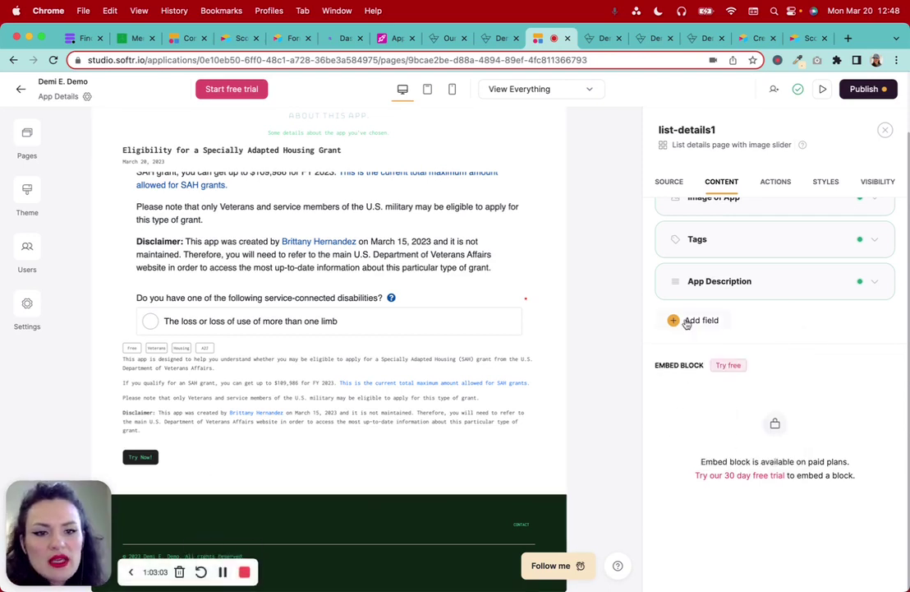
Add a Divider field to the details block
{"action": "left_click", "coordinate": [687, 322]}
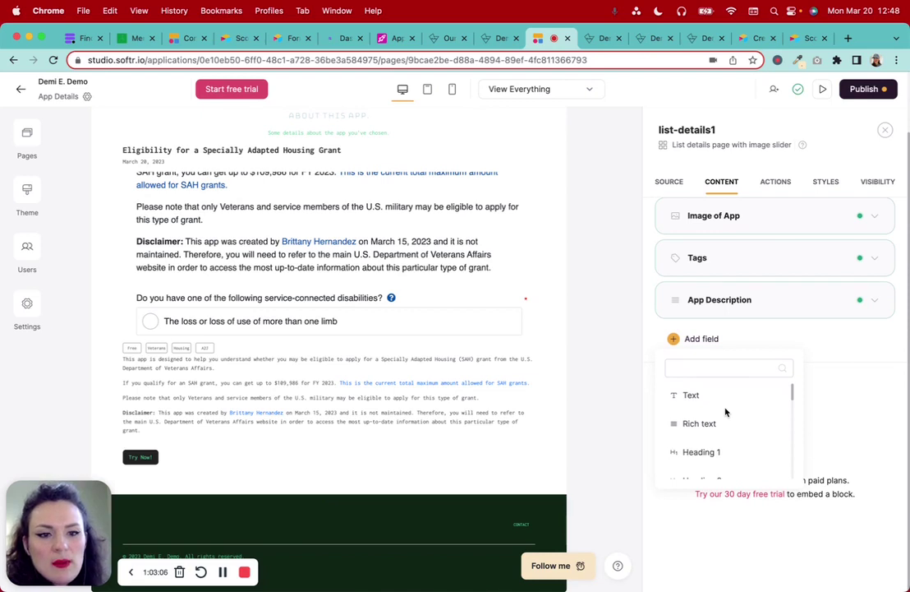
{"action": "scroll", "coordinate": [729, 451], "scroll_direction": "down", "scroll_amount": 3}
{"action": "scroll", "coordinate": [739, 463], "scroll_direction": "down", "scroll_amount": 3}
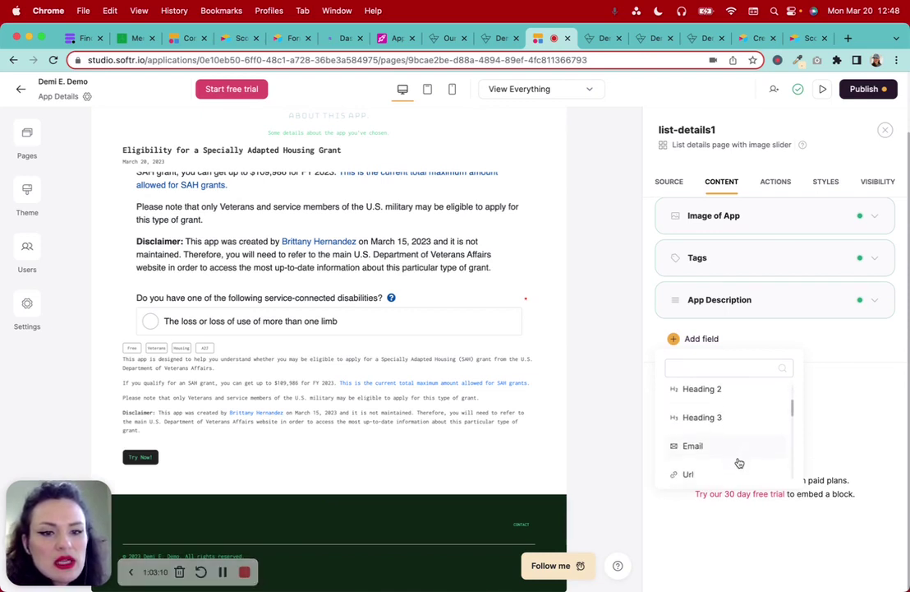
{"action": "scroll", "coordinate": [739, 463], "scroll_direction": "down", "scroll_amount": 3}
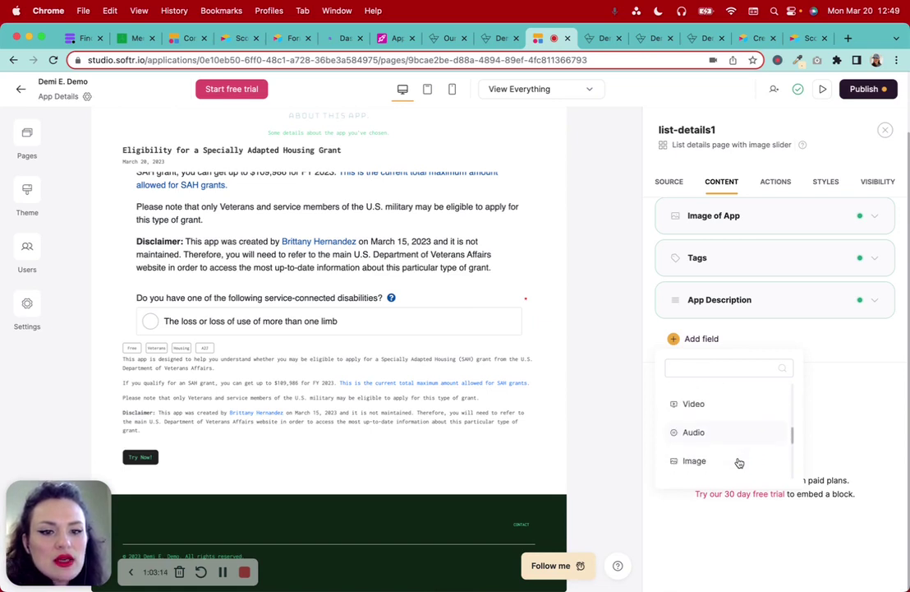
{"action": "scroll", "coordinate": [739, 462], "scroll_direction": "down", "scroll_amount": 3}
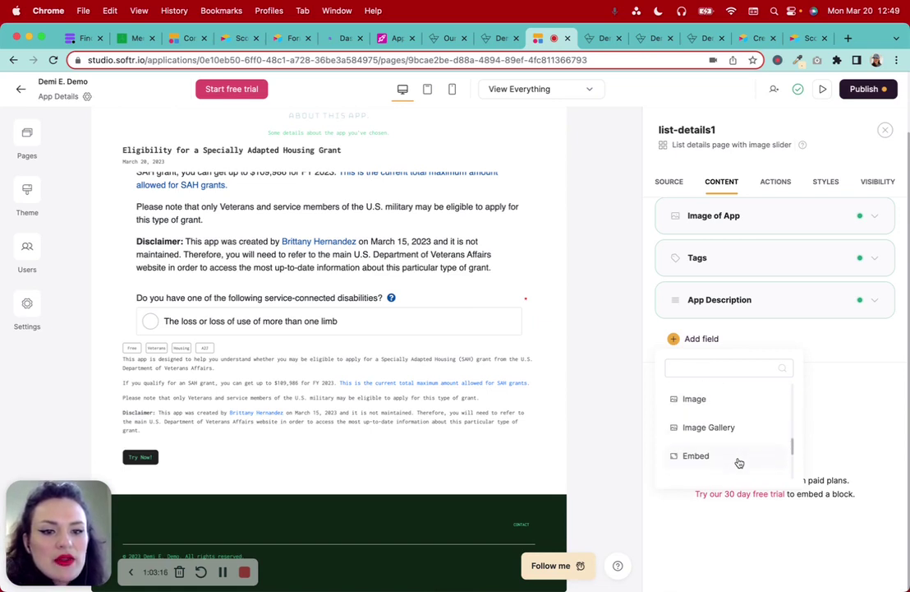
{"action": "scroll", "coordinate": [738, 463], "scroll_direction": "down", "scroll_amount": 1}
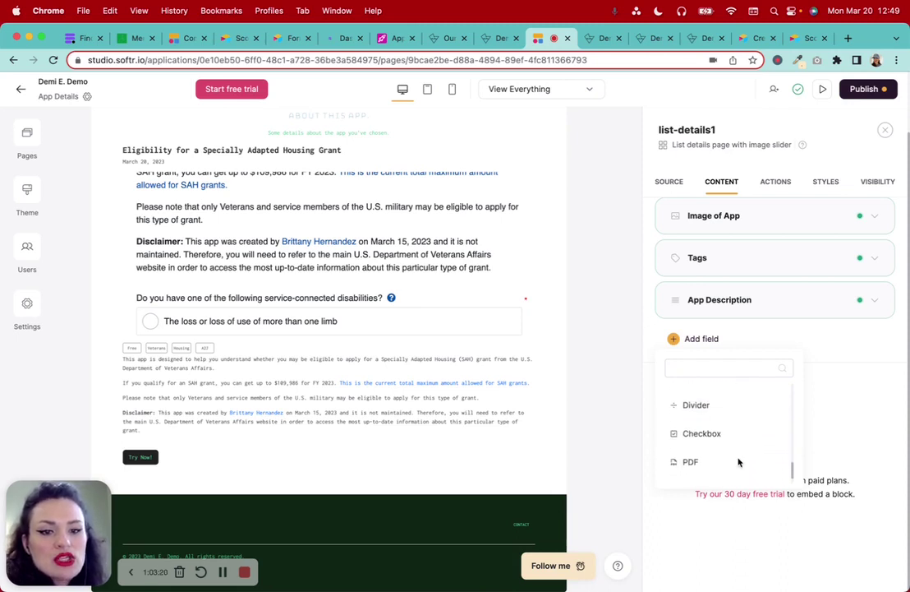
{"action": "left_click", "coordinate": [697, 405]}
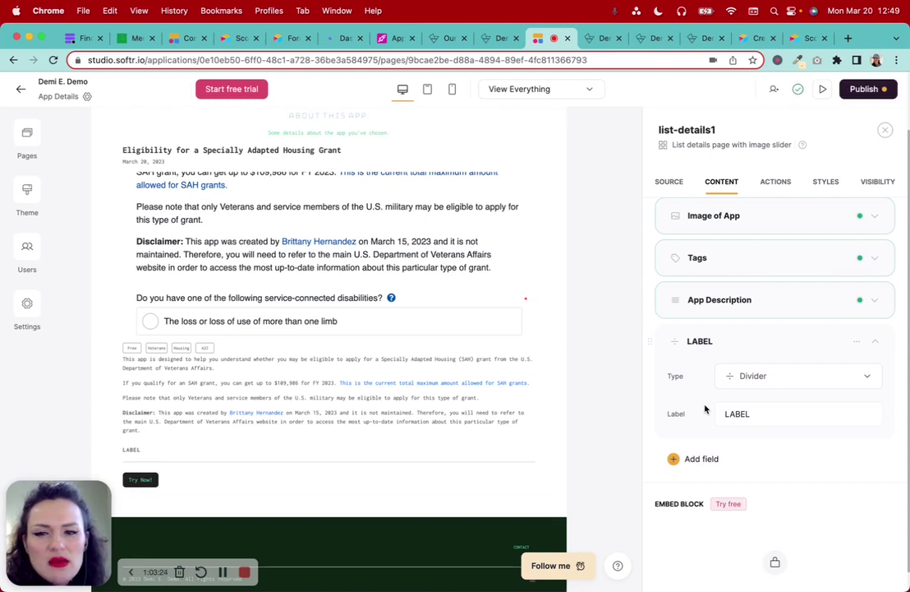
Delete the LABEL divider field and bring up the field-type choices
{"action": "left_click", "coordinate": [858, 342]}
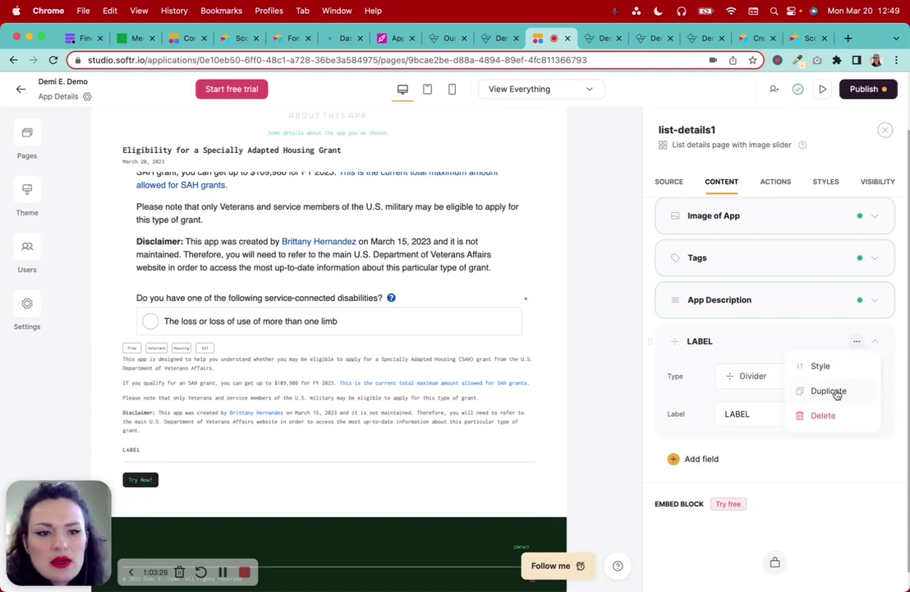
{"action": "left_click", "coordinate": [823, 415]}
{"action": "scroll", "coordinate": [835, 413], "scroll_direction": "up", "scroll_amount": 5}
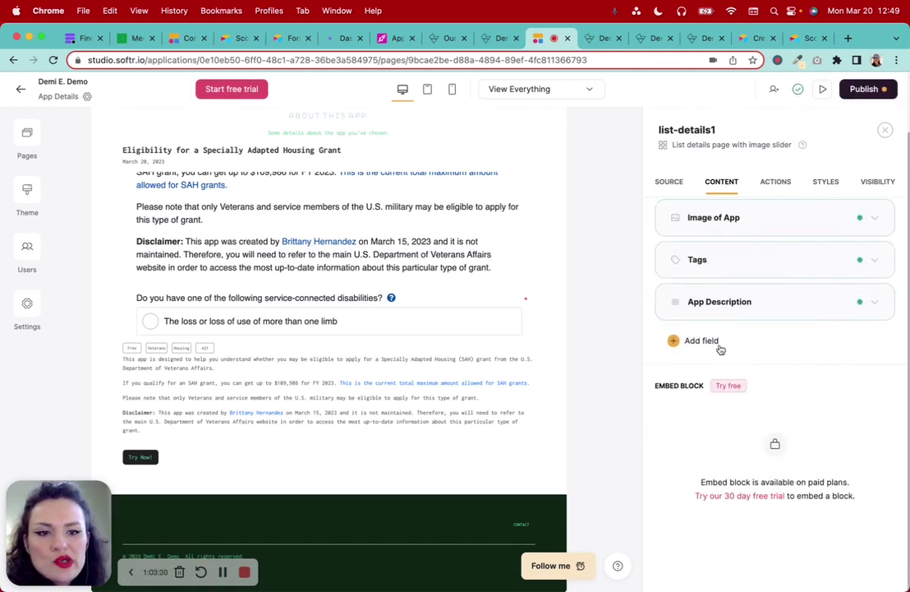
{"action": "left_click", "coordinate": [706, 342]}
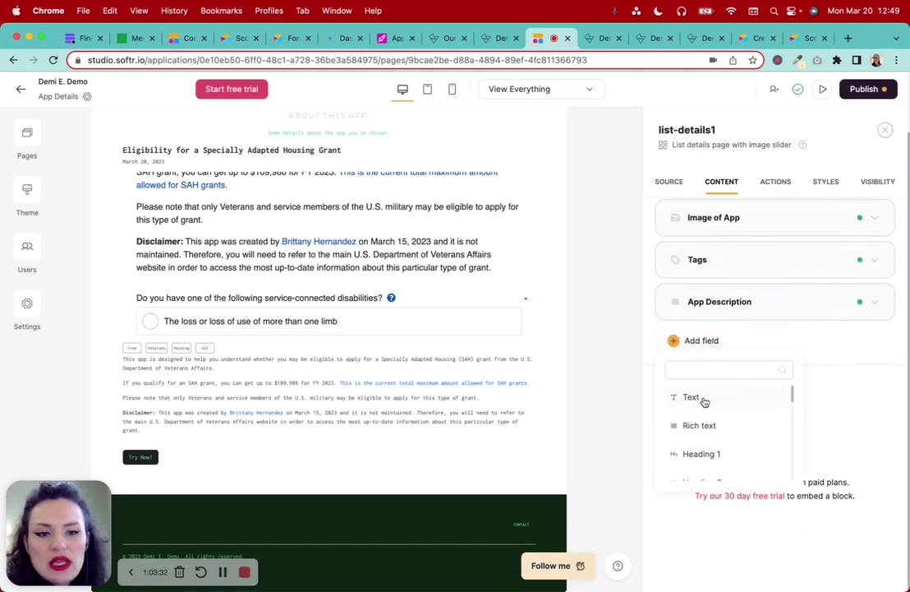
Add a Text field showing Full Name (from App Creators), labelled 'CREATED BY'
{"action": "left_click", "coordinate": [692, 397]}
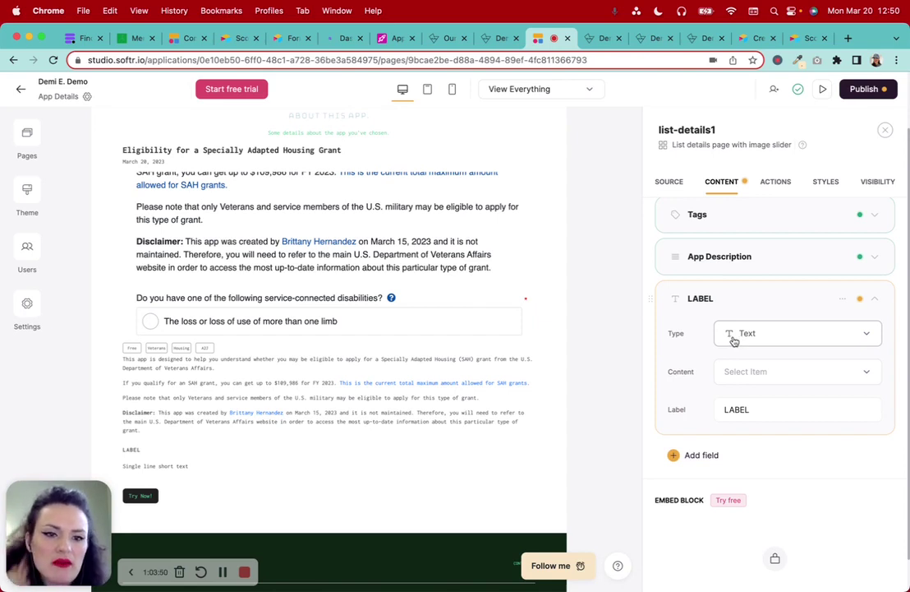
{"action": "left_click", "coordinate": [760, 376]}
{"action": "scroll", "coordinate": [760, 457], "scroll_direction": "down", "scroll_amount": 3}
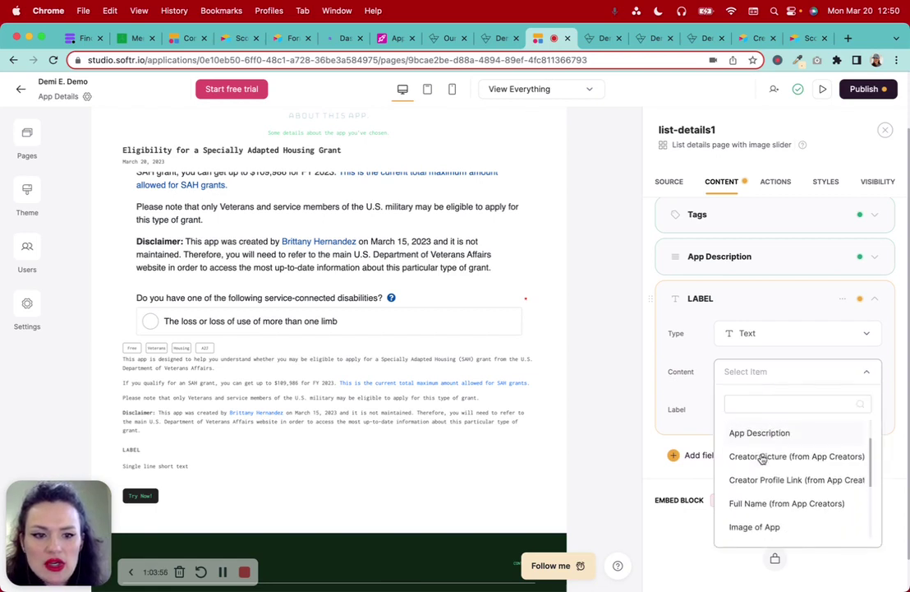
{"action": "left_click", "coordinate": [765, 475]}
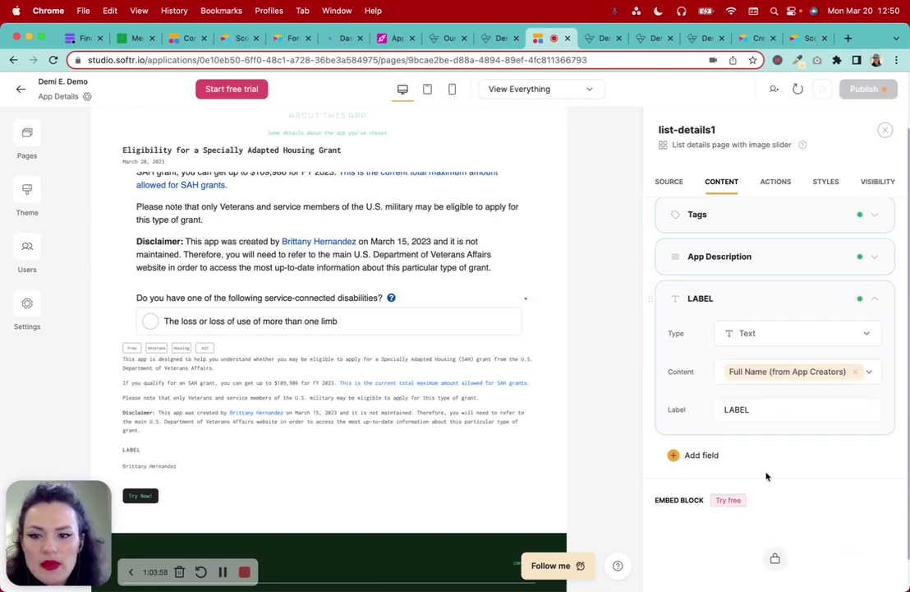
{"action": "scroll", "coordinate": [776, 451], "scroll_direction": "down", "scroll_amount": 1}
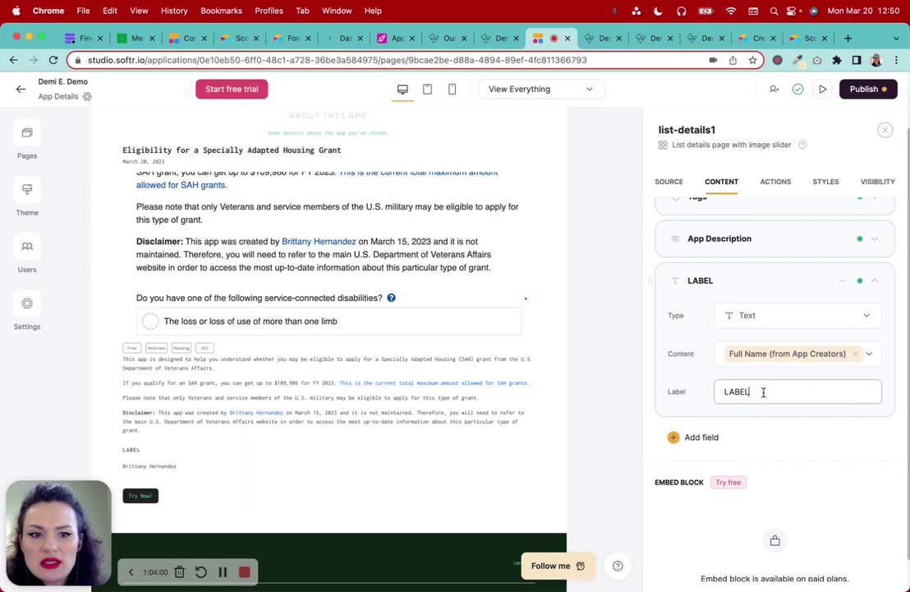
{"action": "key", "text": "BackSpace"}
{"action": "key", "text": "BackSpace"}
{"action": "key", "text": "BackSpace"}
{"action": "key", "text": "BackSpace"}
{"action": "key", "text": "BackSpace"}
{"action": "type", "text": "Created by"}
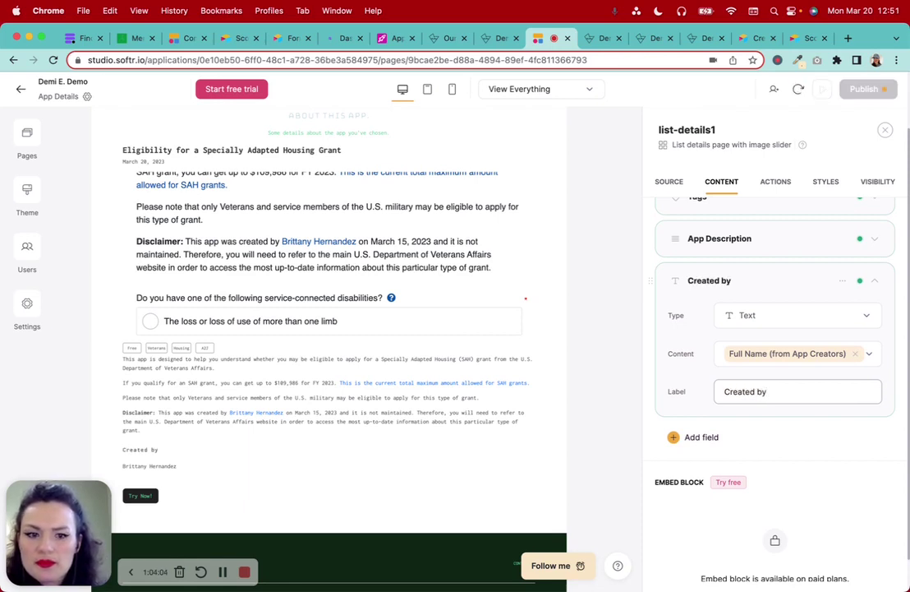
{"action": "key", "text": "BackSpace"}
{"action": "key", "text": "BackSpace"}
{"action": "key", "text": "BackSpace"}
{"action": "key", "text": "BackSpace"}
{"action": "key", "text": "BackSpace"}
{"action": "key", "text": "BackSpace"}
{"action": "key", "text": "BackSpace"}
{"action": "key", "text": "BackSpace"}
{"action": "key", "text": "BackSpace"}
{"action": "key", "text": "BackSpace"}
{"action": "type", "text": "CREATED BY"}
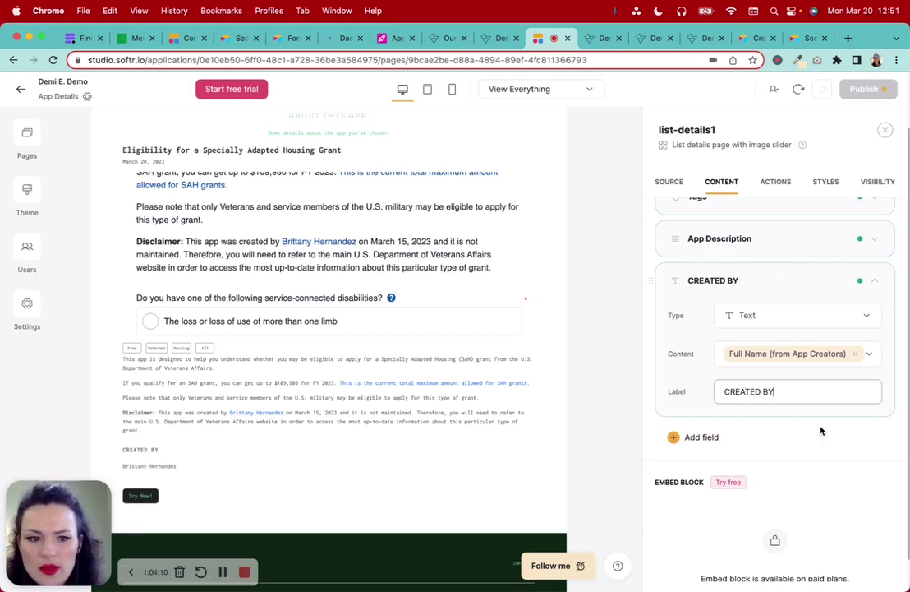
{"action": "scroll", "coordinate": [790, 428], "scroll_direction": "down", "scroll_amount": 1}
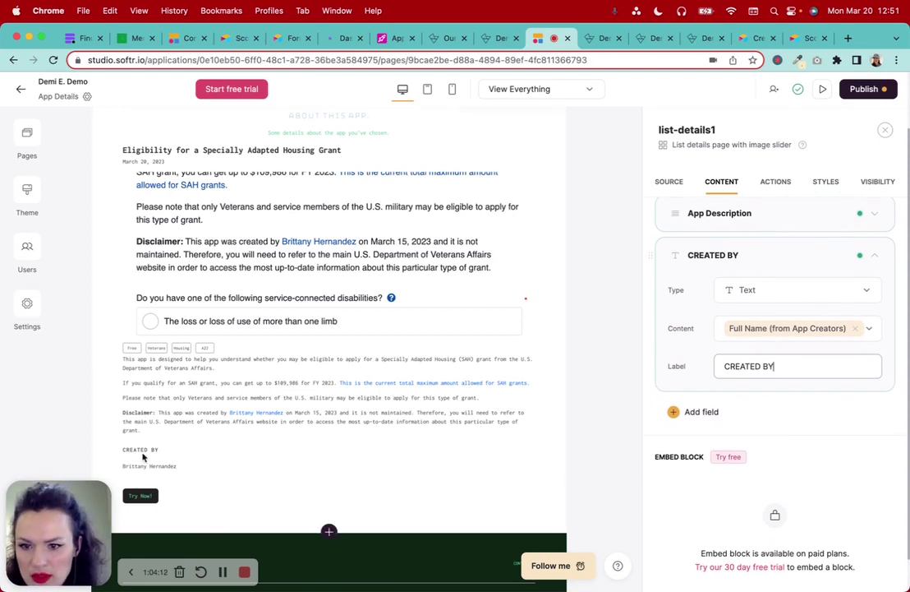
{"action": "scroll", "coordinate": [162, 450], "scroll_direction": "down", "scroll_amount": 2}
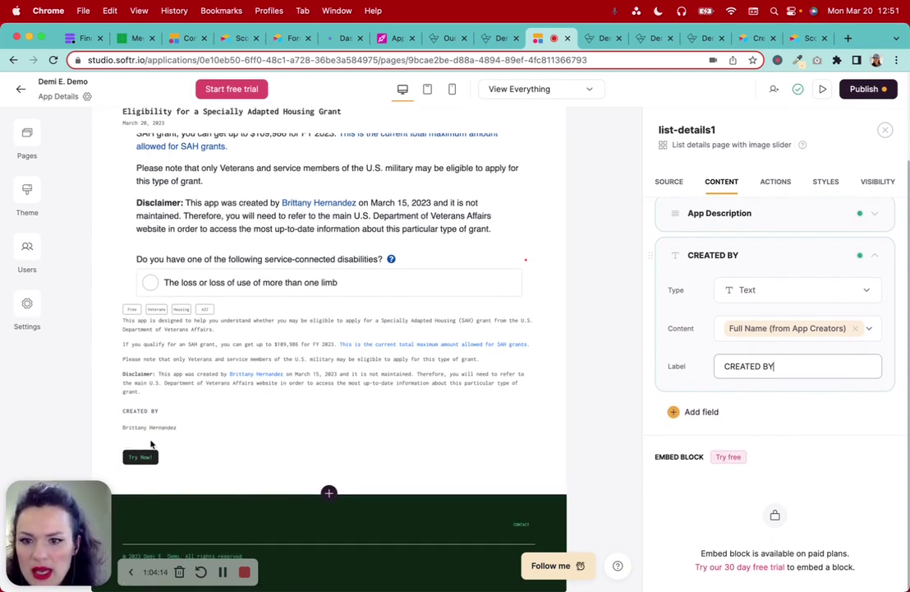
Add an Image field below it and view its content options
{"action": "left_click", "coordinate": [703, 414]}
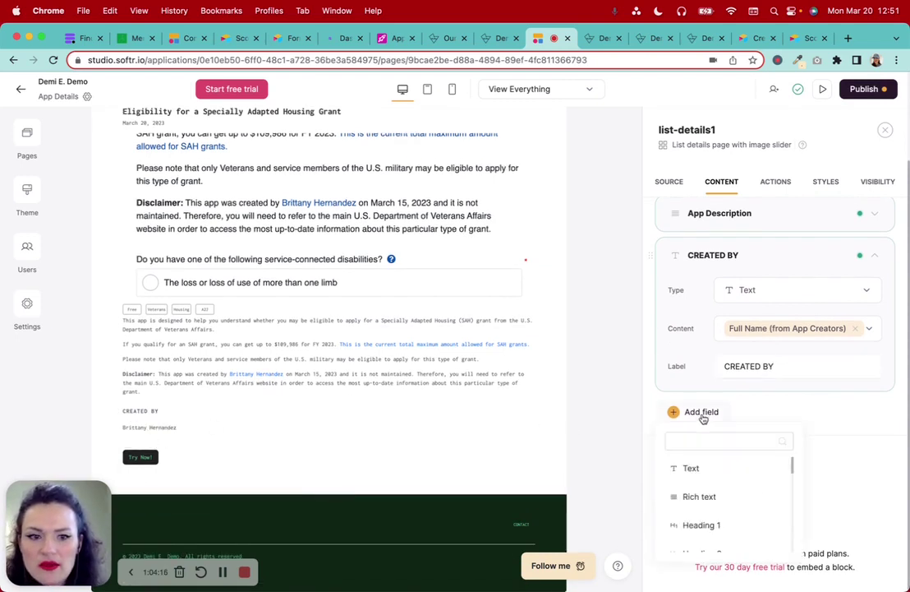
{"action": "scroll", "coordinate": [715, 457], "scroll_direction": "down", "scroll_amount": 10}
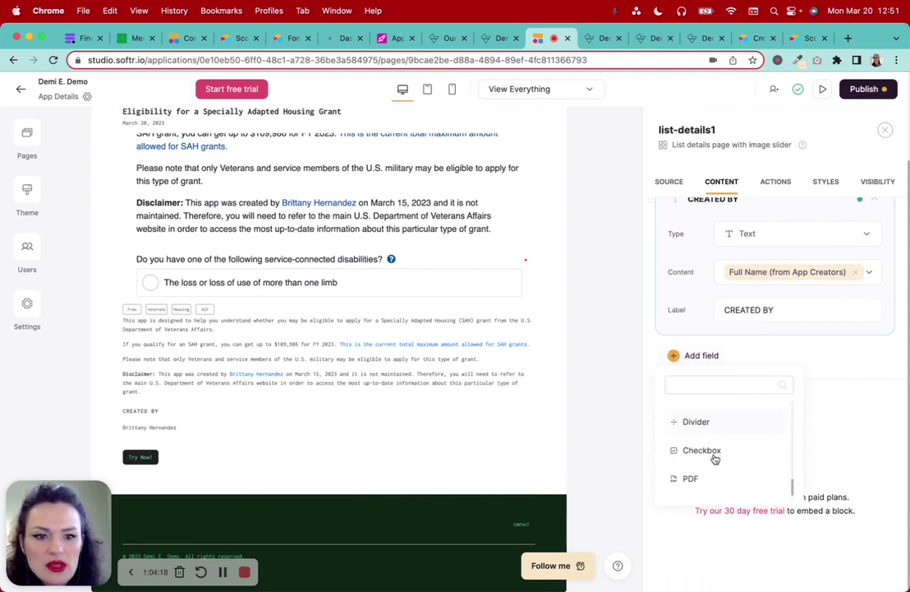
{"action": "scroll", "coordinate": [713, 460], "scroll_direction": "up", "scroll_amount": 6}
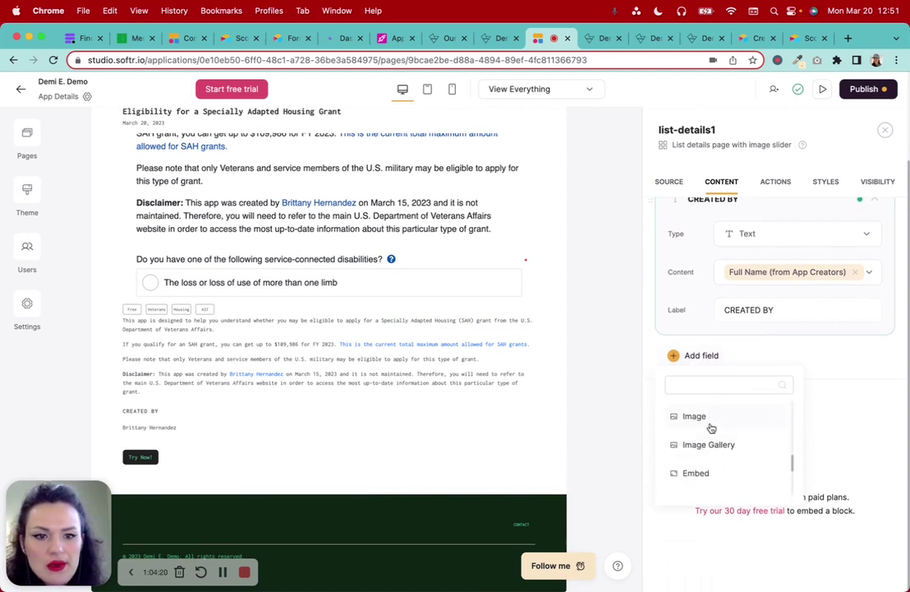
{"action": "left_click", "coordinate": [710, 418]}
{"action": "left_click", "coordinate": [778, 433]}
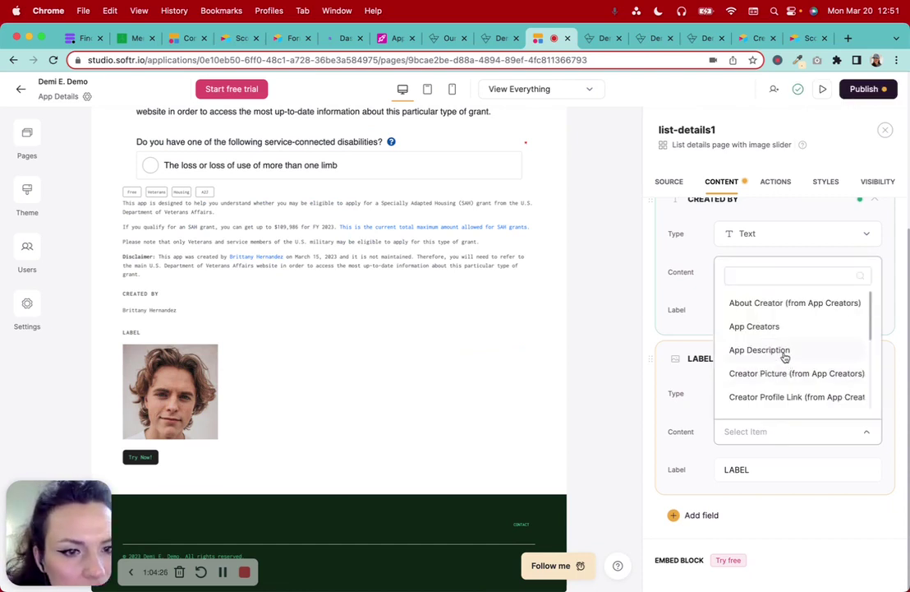
Set the image field to Creator Picture (from App Creators) with its label removed
{"action": "scroll", "coordinate": [785, 358], "scroll_direction": "down", "scroll_amount": 5}
{"action": "scroll", "coordinate": [784, 358], "scroll_direction": "down", "scroll_amount": 2}
{"action": "scroll", "coordinate": [784, 357], "scroll_direction": "up", "scroll_amount": 4}
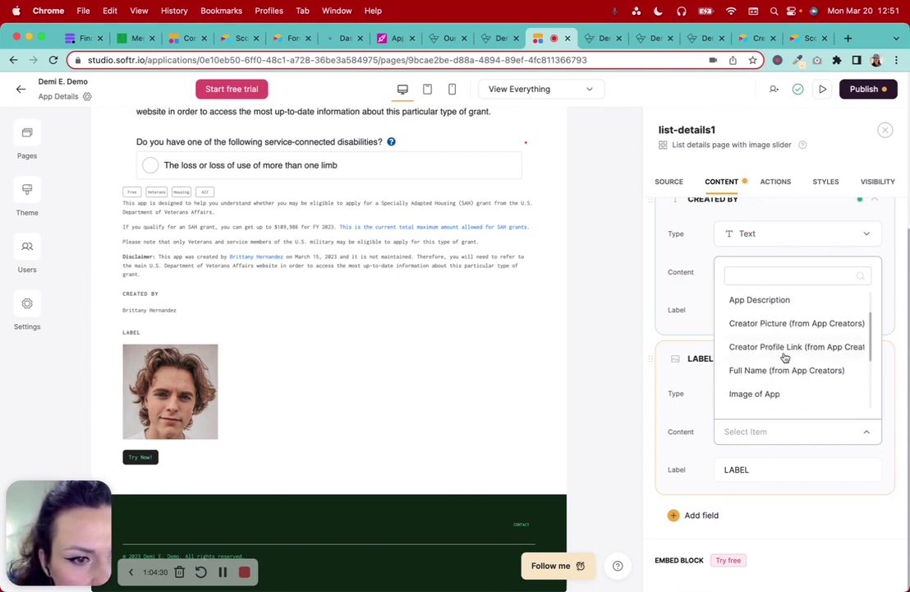
{"action": "left_click", "coordinate": [779, 327]}
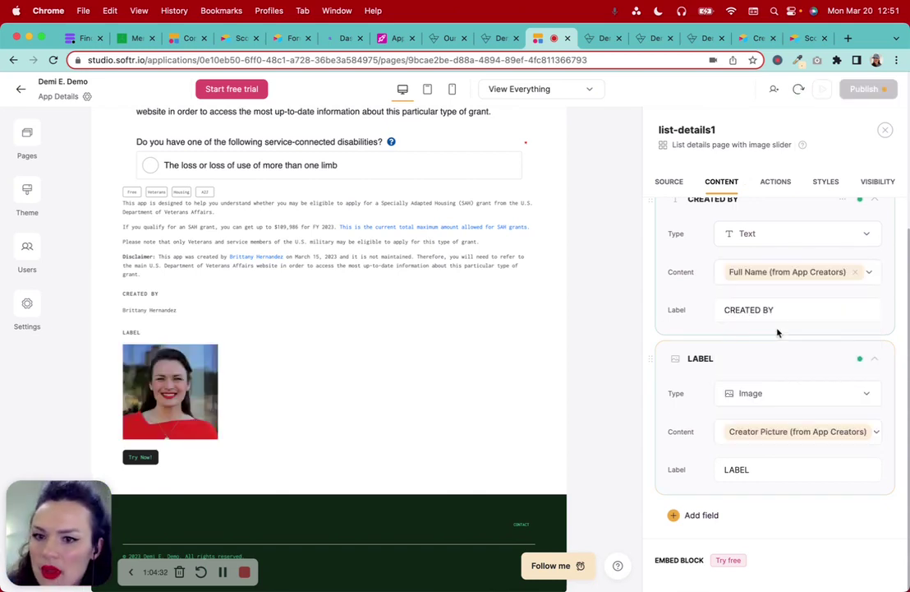
{"action": "left_click", "coordinate": [761, 477]}
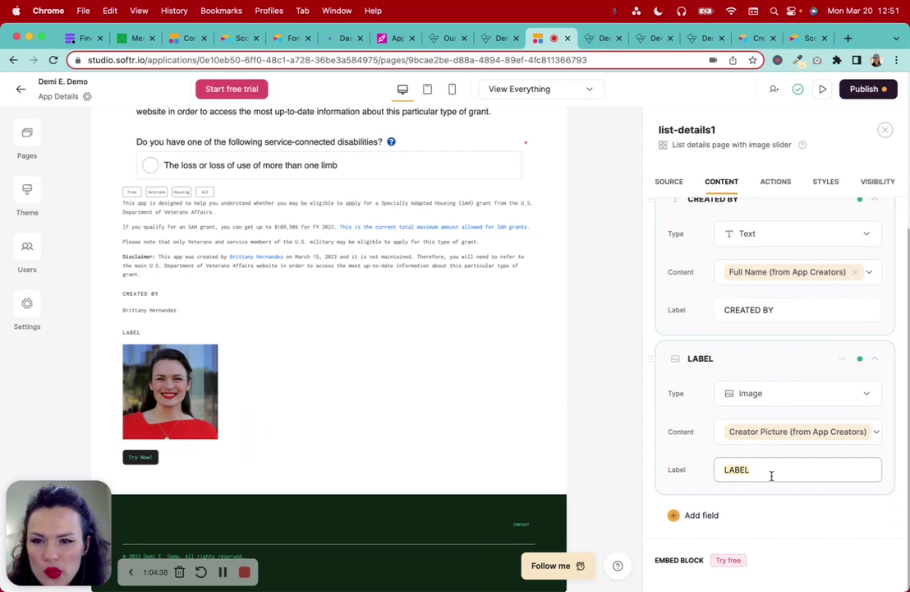
{"action": "key", "text": "BackSpace"}
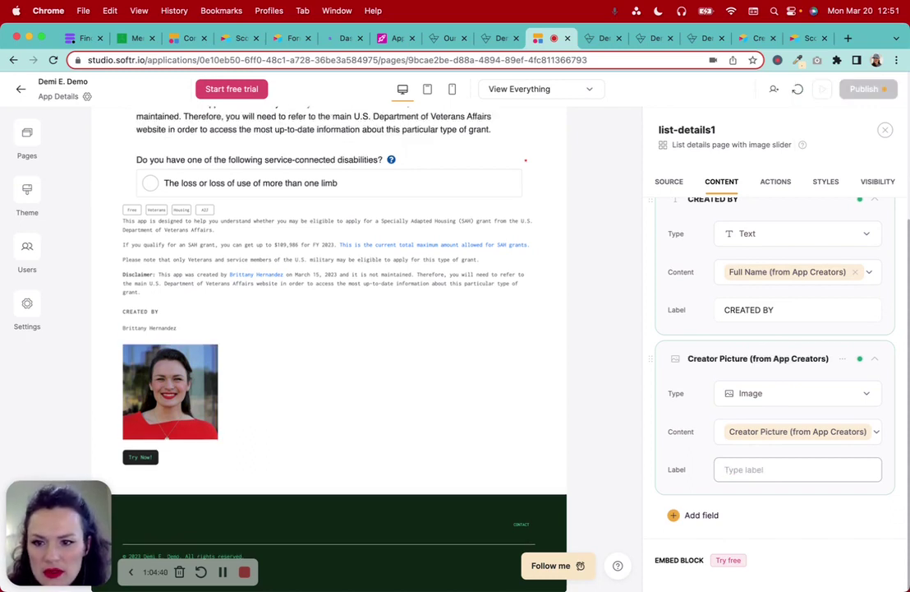
{"action": "scroll", "coordinate": [815, 500], "scroll_direction": "down", "scroll_amount": 3}
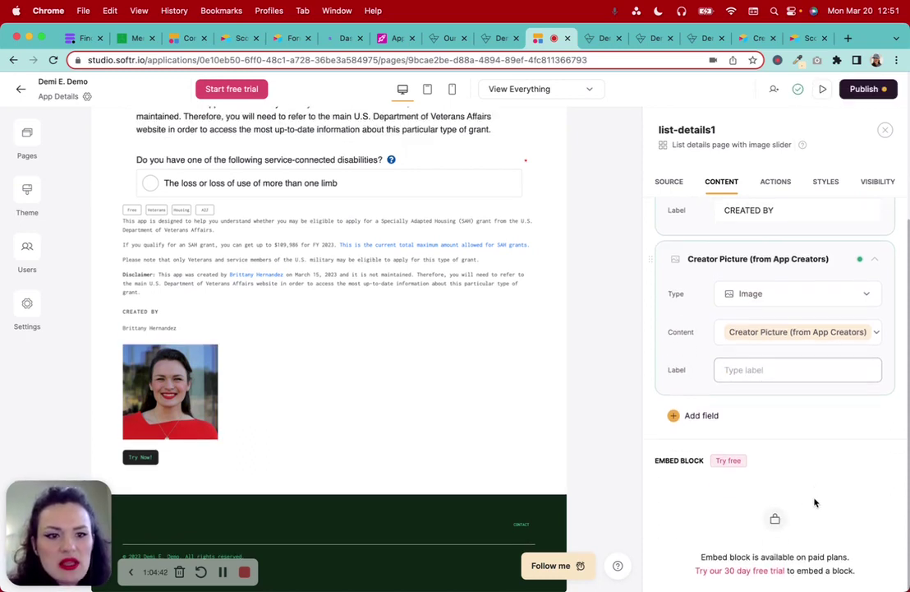
{"action": "left_click", "coordinate": [711, 389]}
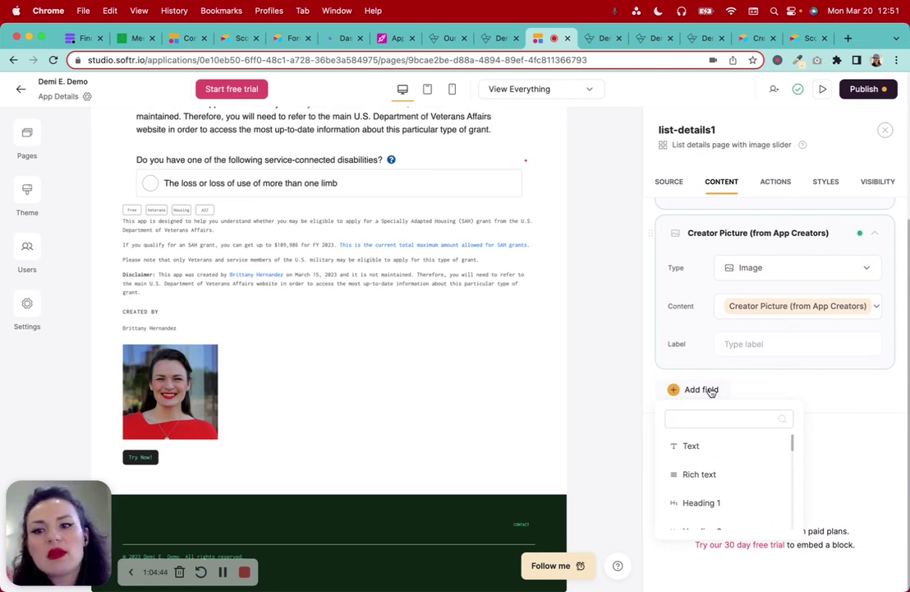
Add a rich text field showing About Creator (from App Creators) and clear its default label
{"action": "left_click", "coordinate": [707, 474]}
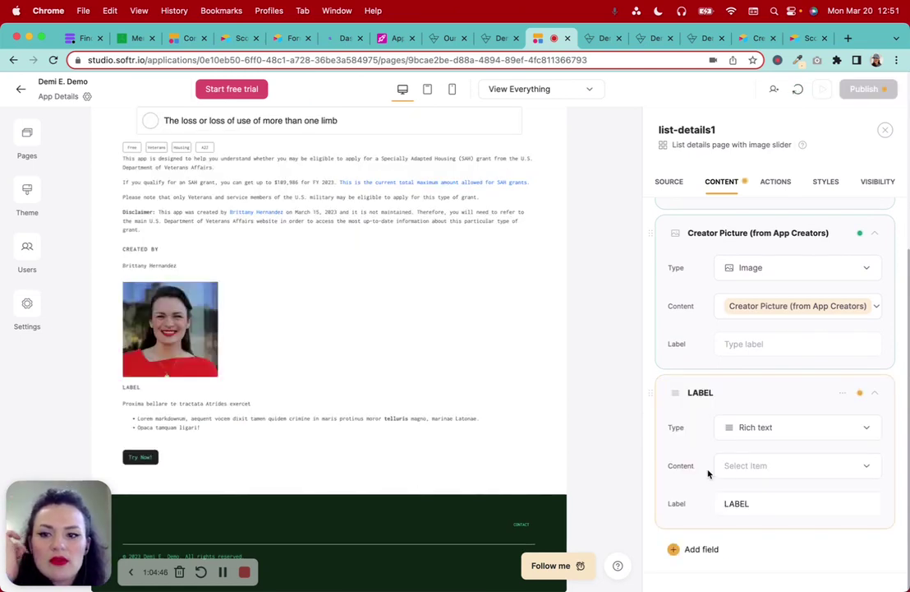
{"action": "double_click", "coordinate": [759, 507]}
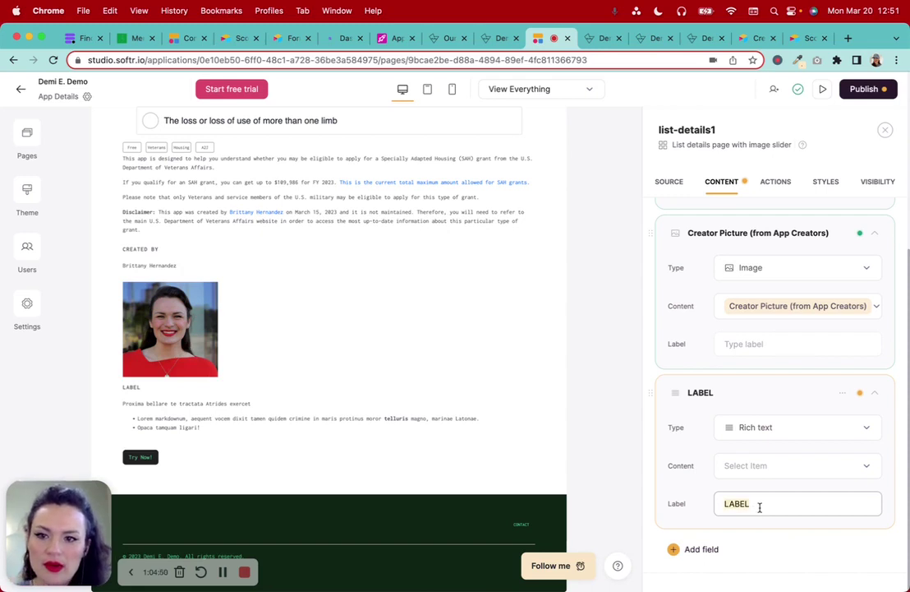
{"action": "key", "text": "BackSpace"}
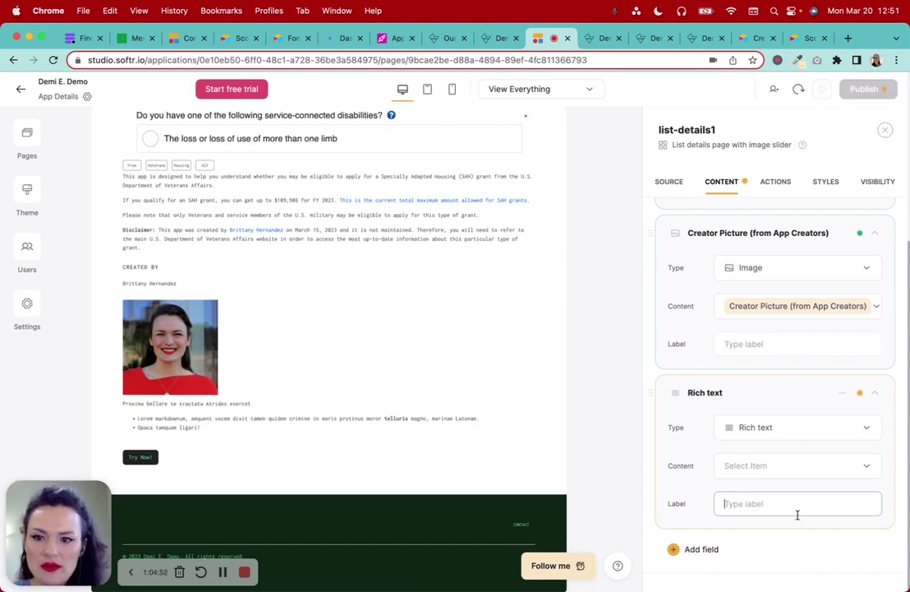
{"action": "left_click", "coordinate": [774, 465]}
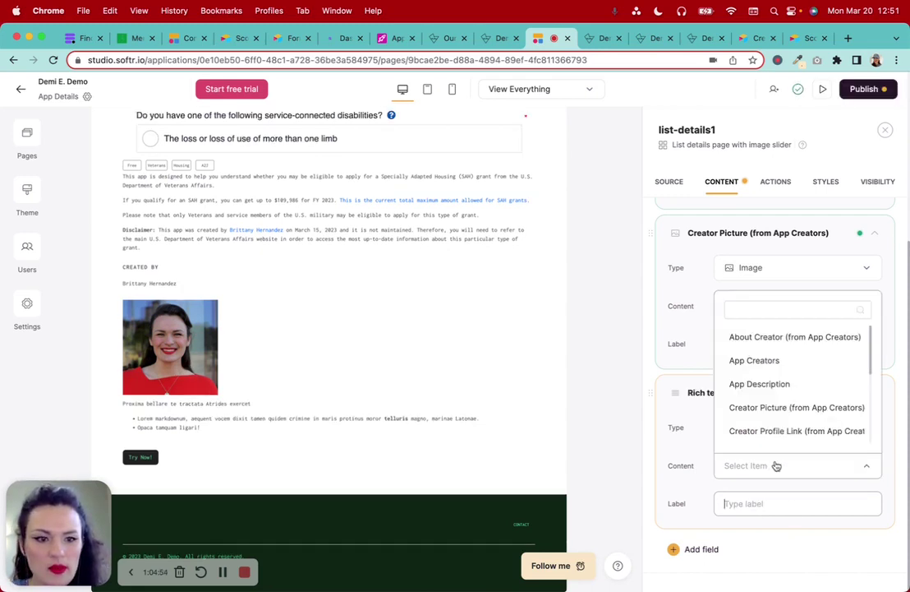
{"action": "left_click", "coordinate": [786, 347]}
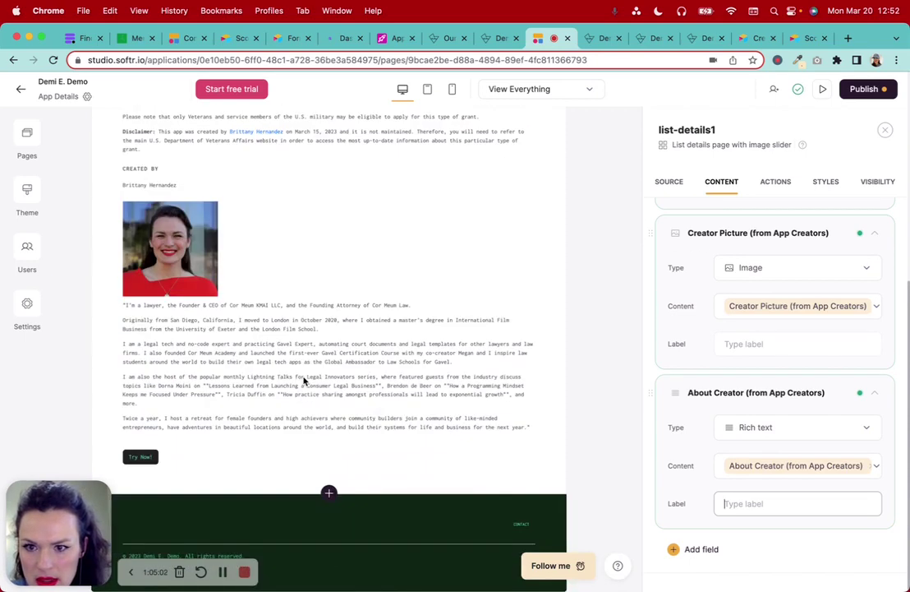
Label the bio rich text field BIO instead of ABOUT
{"action": "scroll", "coordinate": [304, 379], "scroll_direction": "up", "scroll_amount": 1}
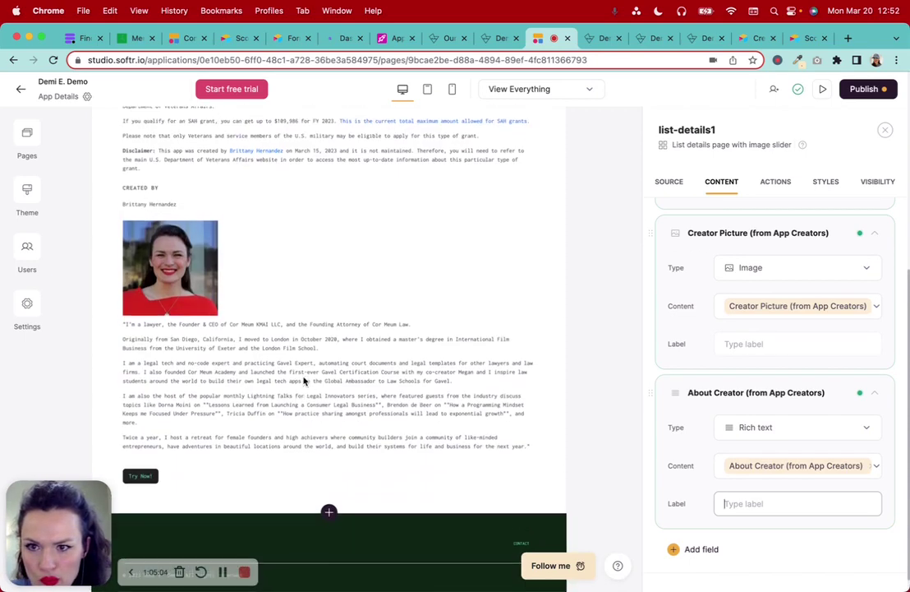
{"action": "scroll", "coordinate": [304, 379], "scroll_direction": "down", "scroll_amount": 1}
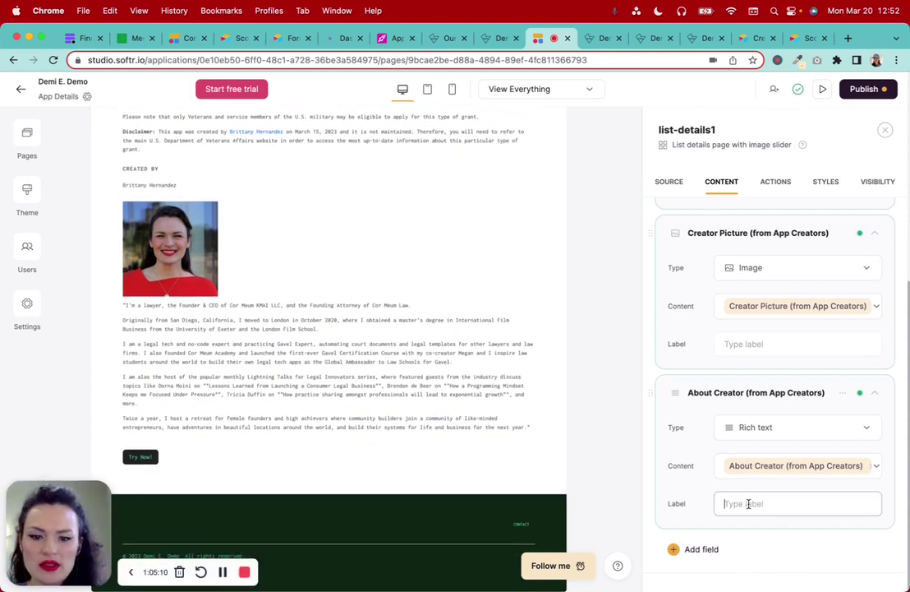
{"action": "type", "text": "ABOUT"}
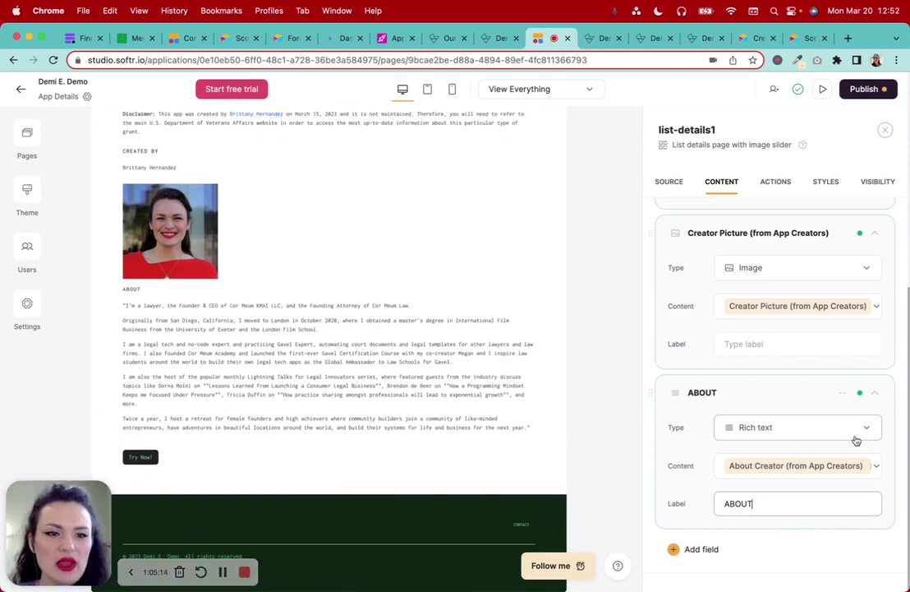
{"action": "scroll", "coordinate": [855, 437], "scroll_direction": "down", "scroll_amount": 3}
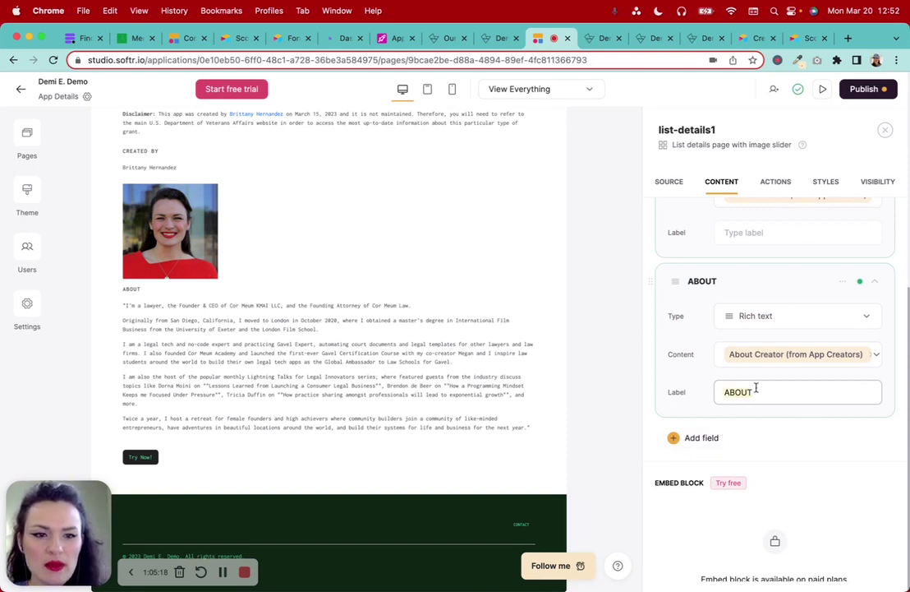
{"action": "key", "text": "BackSpace"}
{"action": "key", "text": "BackSpace"}
{"action": "key", "text": "BackSpace"}
{"action": "key", "text": "BackSpace"}
{"action": "key", "text": "BackSpace"}
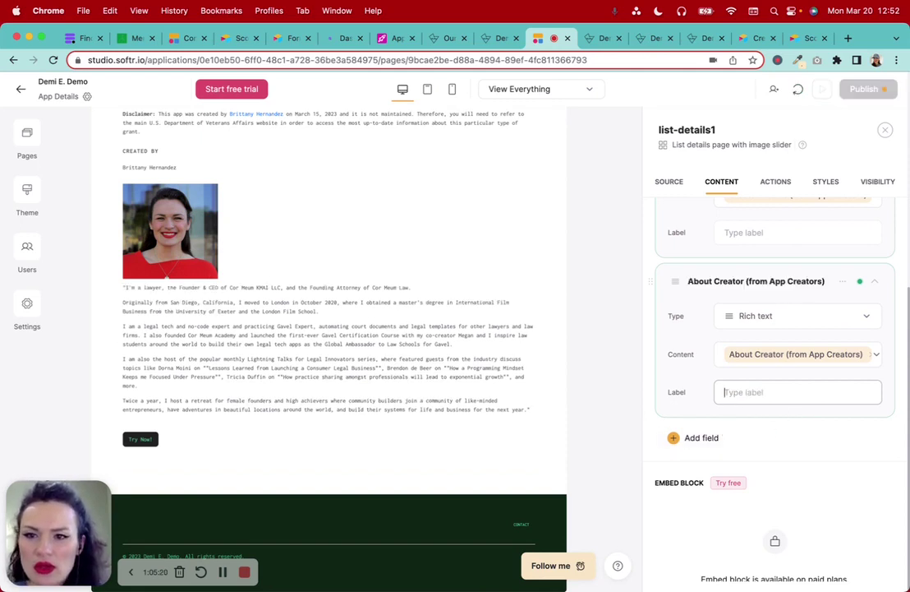
{"action": "type", "text": "BIO"}
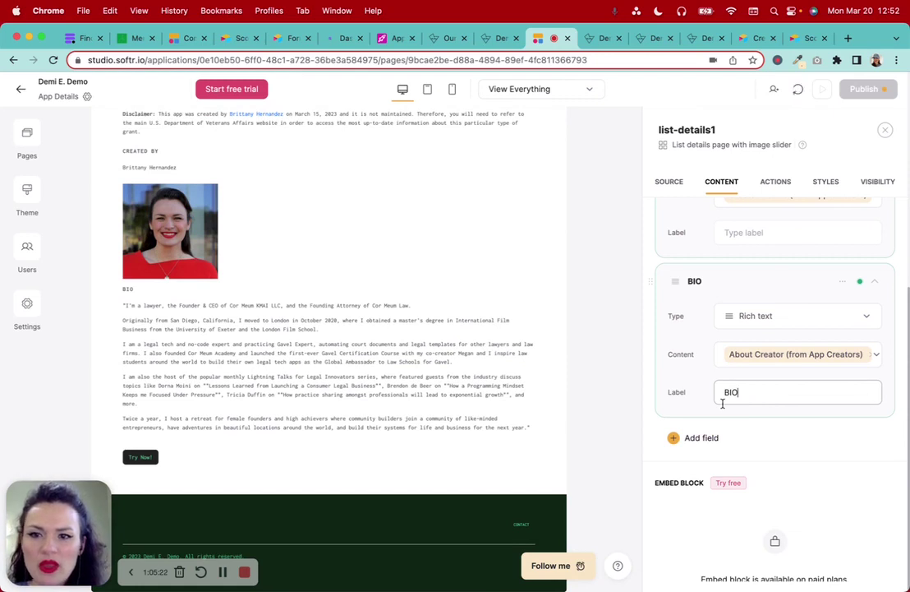
{"action": "scroll", "coordinate": [723, 407], "scroll_direction": "down", "scroll_amount": 2}
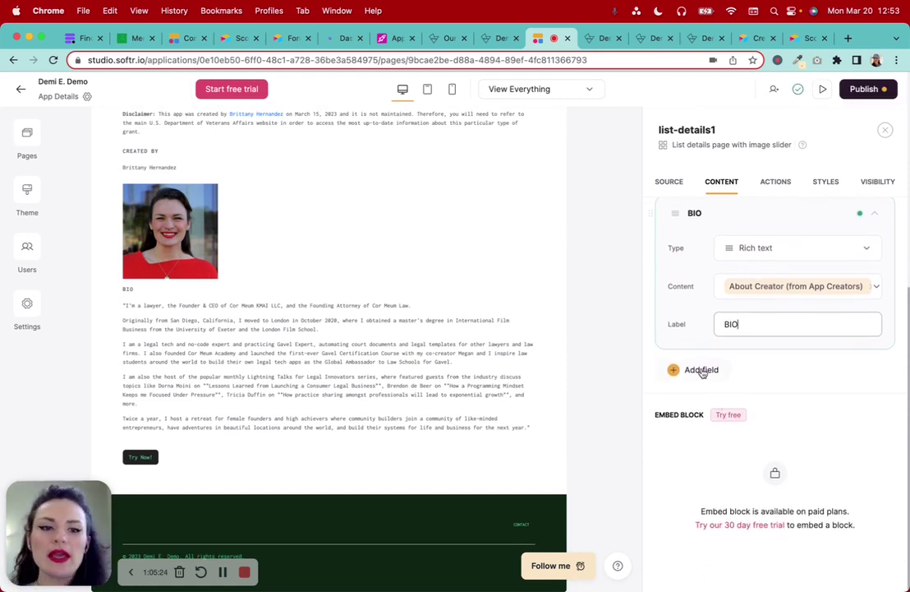
{"action": "left_click", "coordinate": [702, 370]}
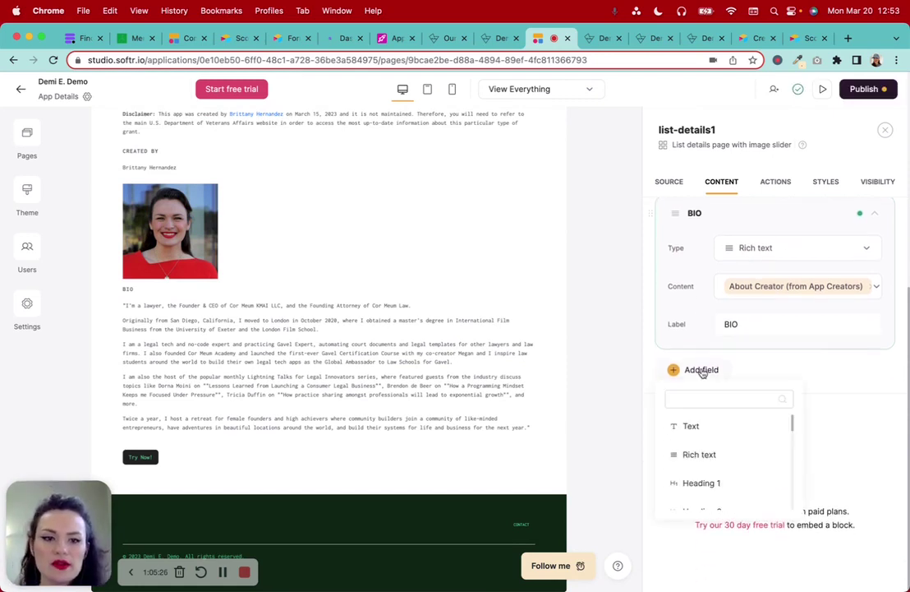
Add a URL field showing Creator Profile Link (from App Creators)
{"action": "scroll", "coordinate": [708, 457], "scroll_direction": "down", "scroll_amount": 2}
{"action": "scroll", "coordinate": [708, 460], "scroll_direction": "down", "scroll_amount": 3}
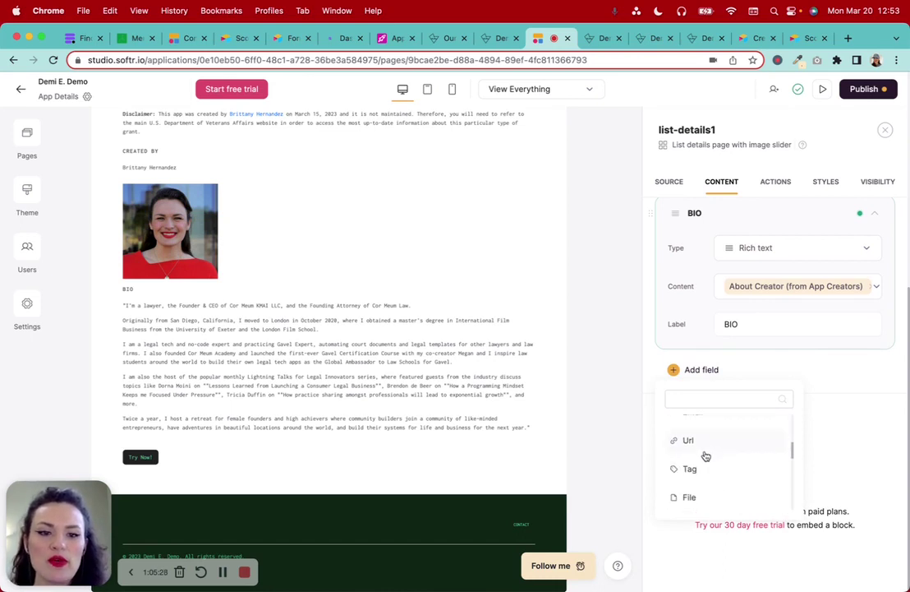
{"action": "left_click", "coordinate": [690, 440]}
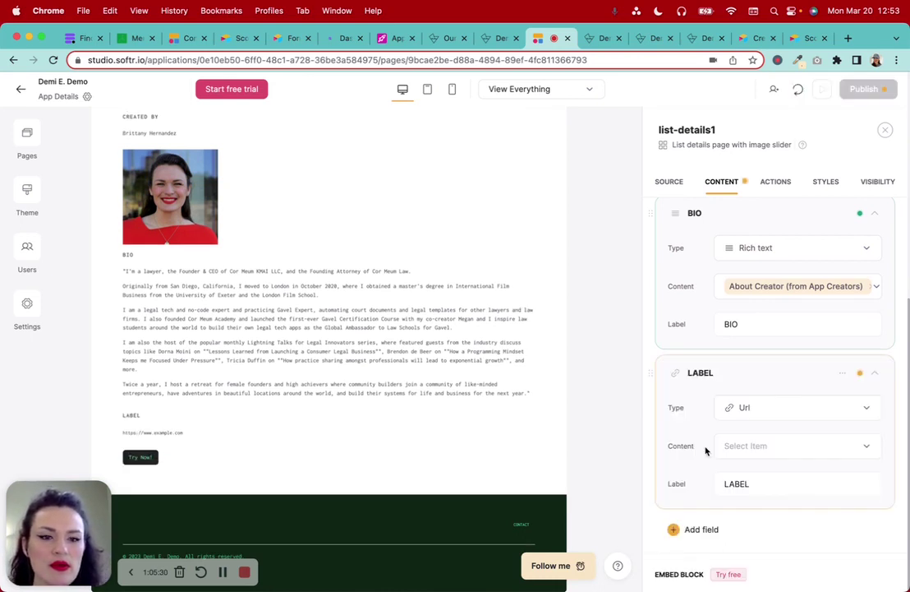
{"action": "scroll", "coordinate": [707, 450], "scroll_direction": "down", "scroll_amount": 2}
{"action": "left_click", "coordinate": [758, 403]}
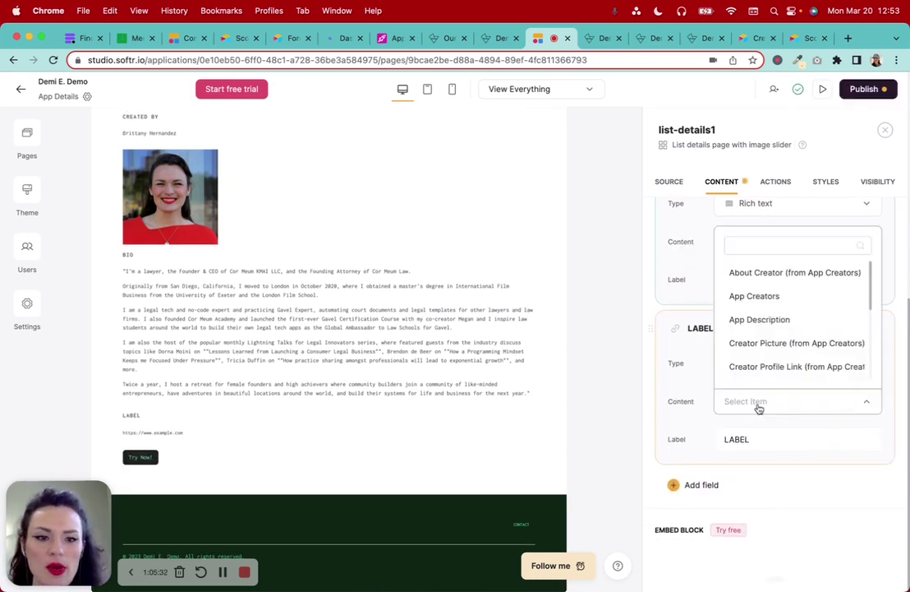
{"action": "scroll", "coordinate": [785, 325], "scroll_direction": "down", "scroll_amount": 2}
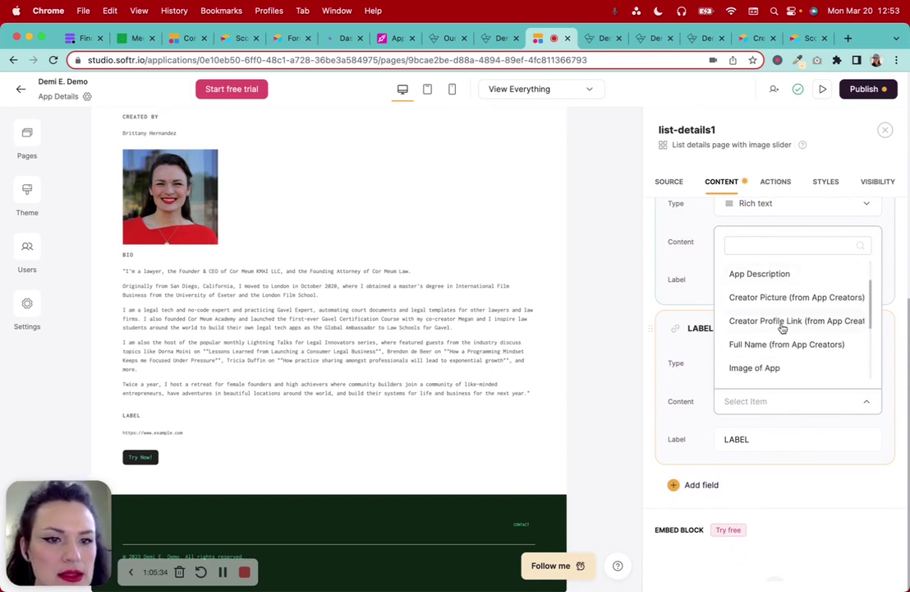
{"action": "left_click", "coordinate": [796, 323]}
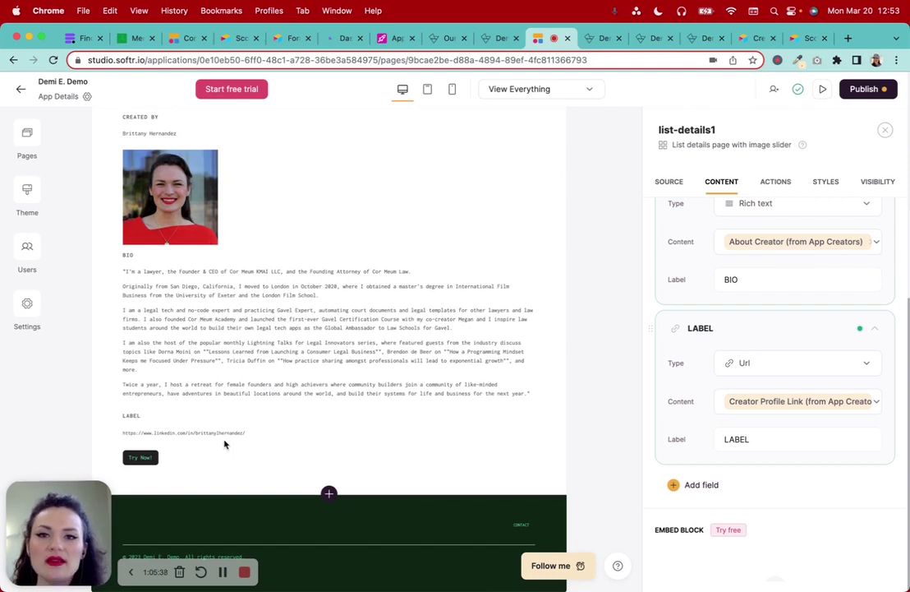
Change the URL field's label to CREATOR'S PROFILE
{"action": "double_click", "coordinate": [770, 439]}
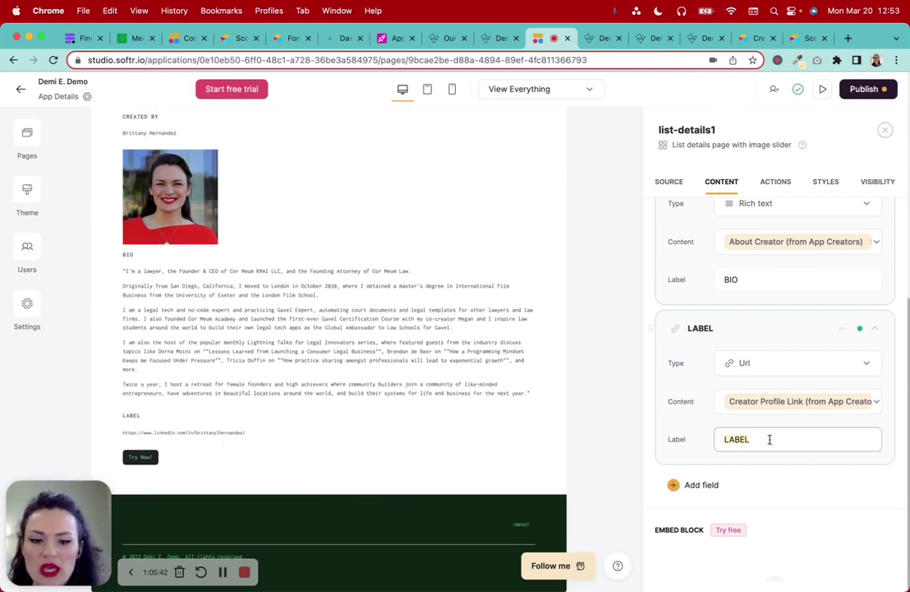
{"action": "type", "text": "Crea"}
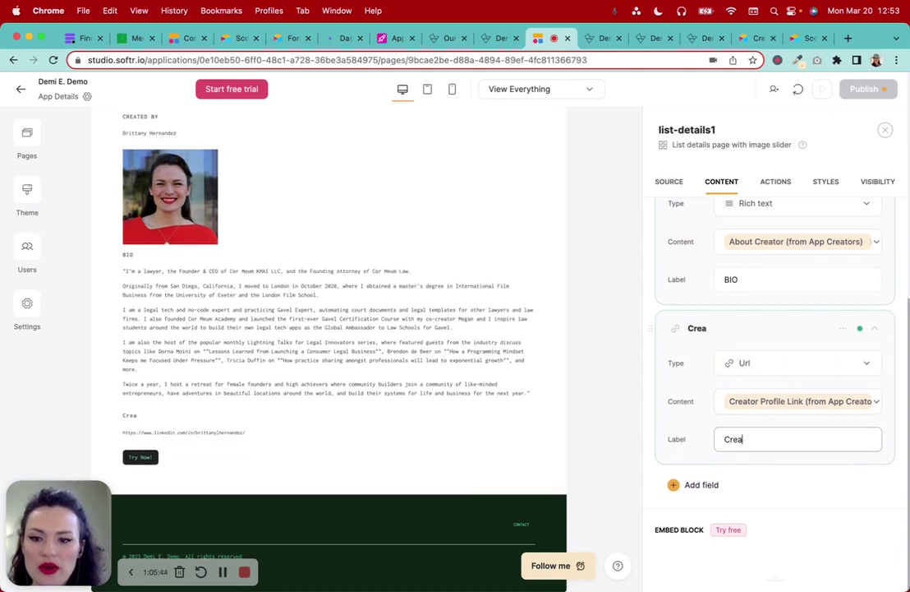
{"action": "key", "text": "BackSpace"}
{"action": "key", "text": "BackSpace"}
{"action": "key", "text": "BackSpace"}
{"action": "key", "text": "BackSpace"}
{"action": "type", "text": "P"}
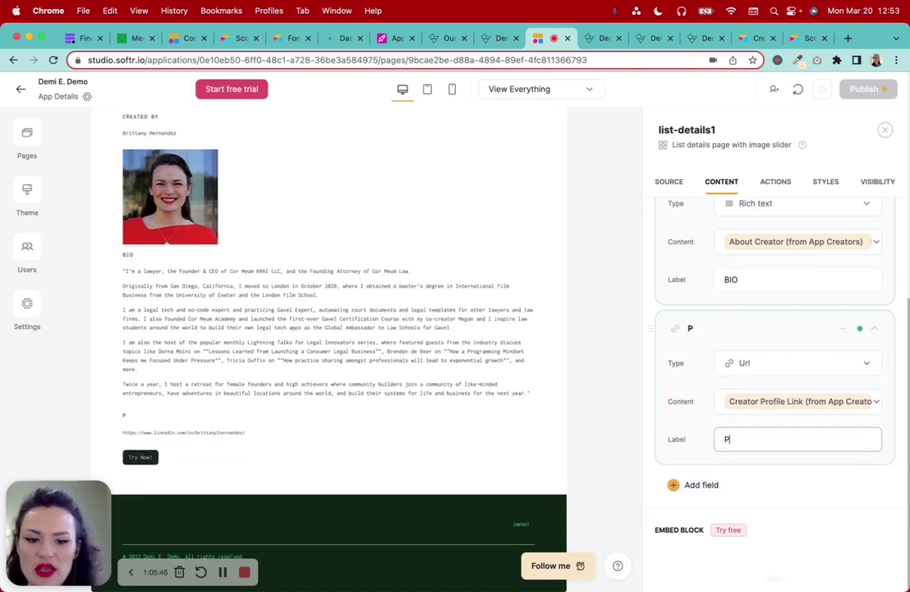
{"action": "type", "text": "ROFILE"}
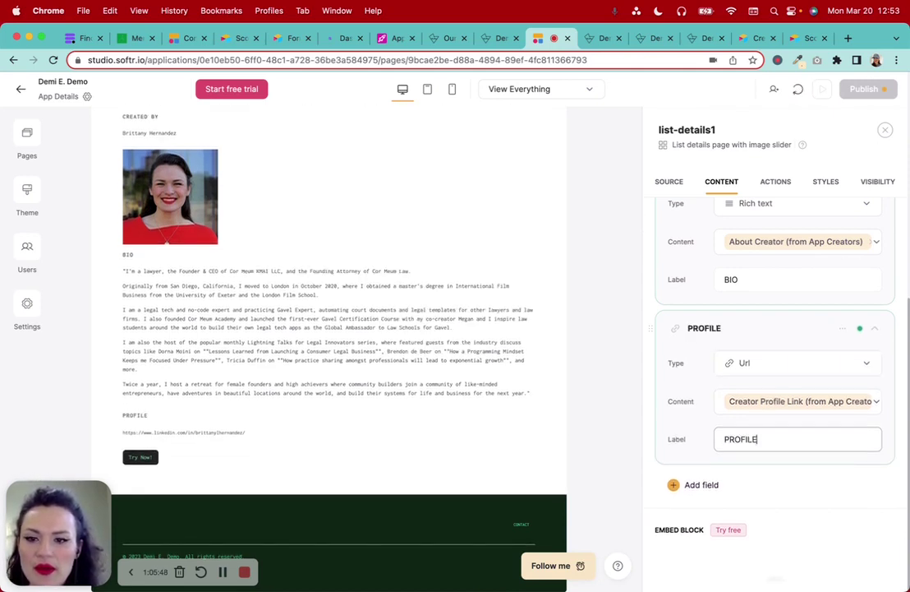
{"action": "left_click", "coordinate": [721, 439]}
{"action": "type", "text": "CREATO"}
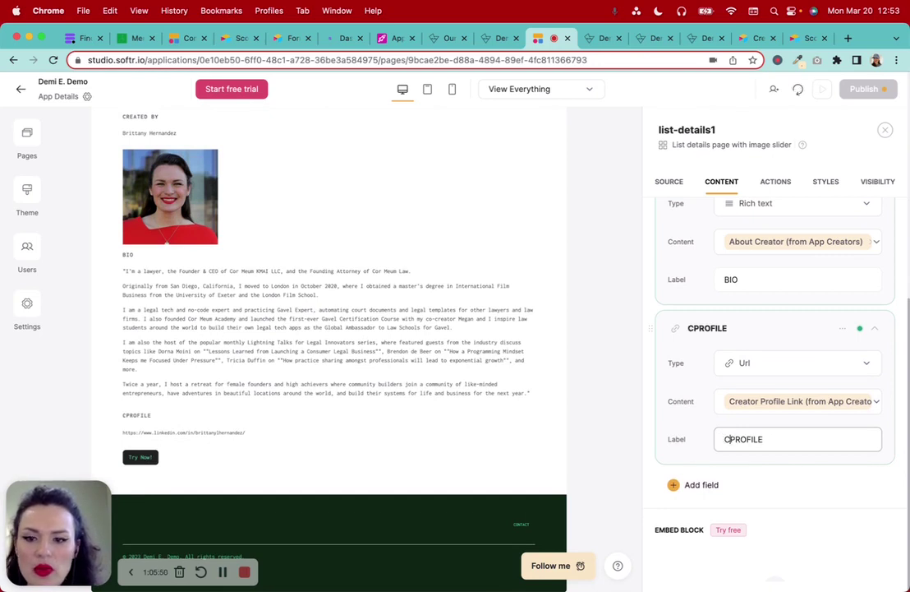
{"action": "type", "text": "R'S"}
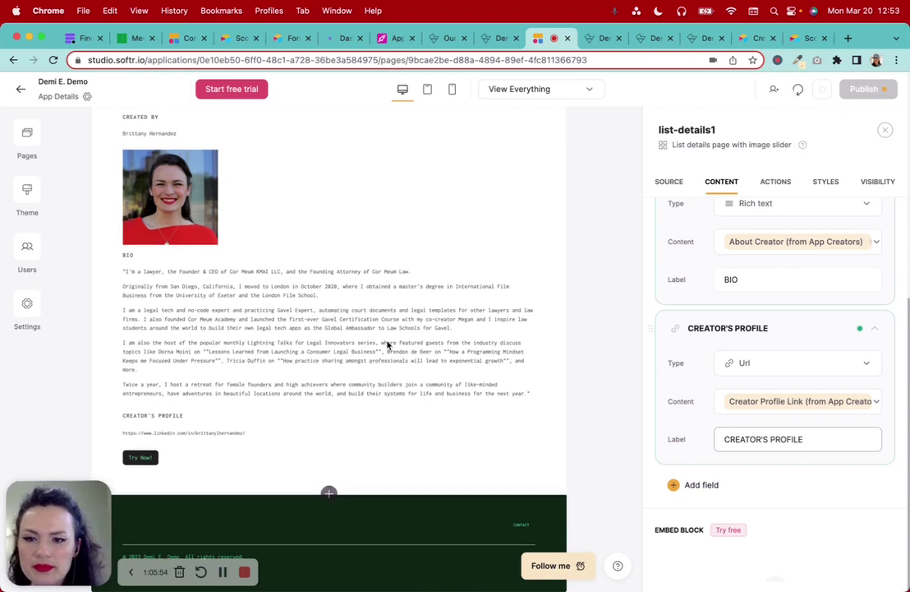
{"action": "scroll", "coordinate": [386, 345], "scroll_direction": "up", "scroll_amount": 10}
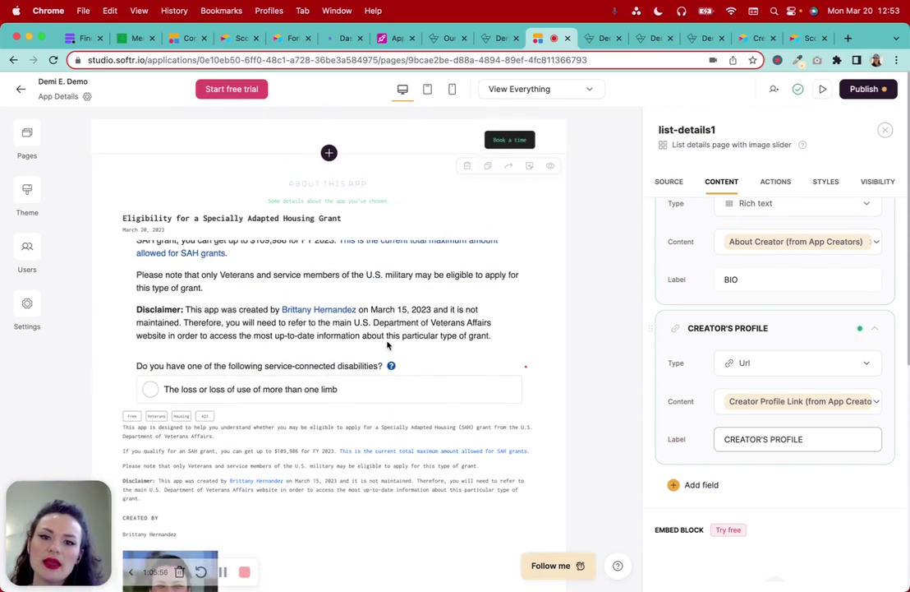
{"action": "scroll", "coordinate": [386, 345], "scroll_direction": "down", "scroll_amount": 5}
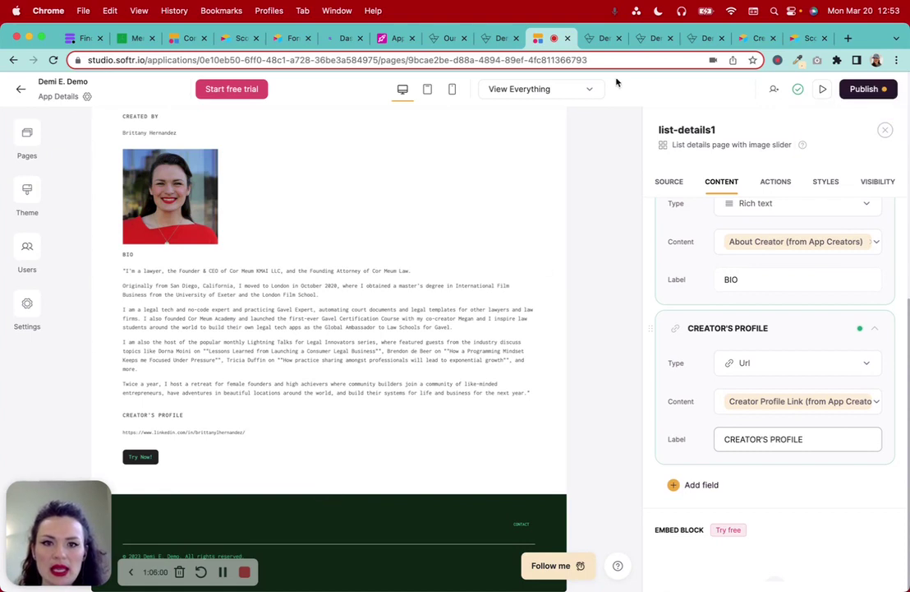
Preview the App Details page and glance at the published portfolio site
{"action": "left_click", "coordinate": [822, 91]}
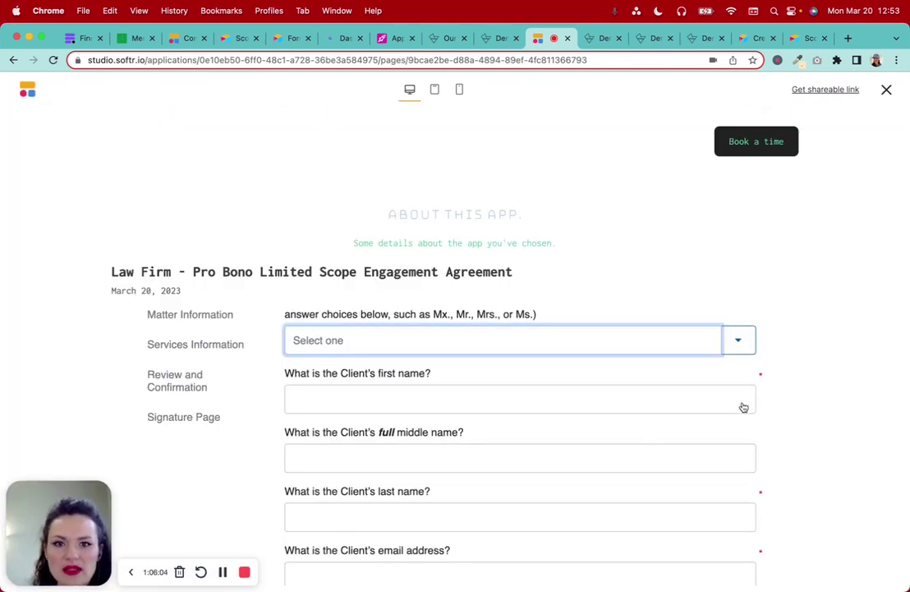
{"action": "scroll", "coordinate": [850, 310], "scroll_direction": "down", "scroll_amount": 2}
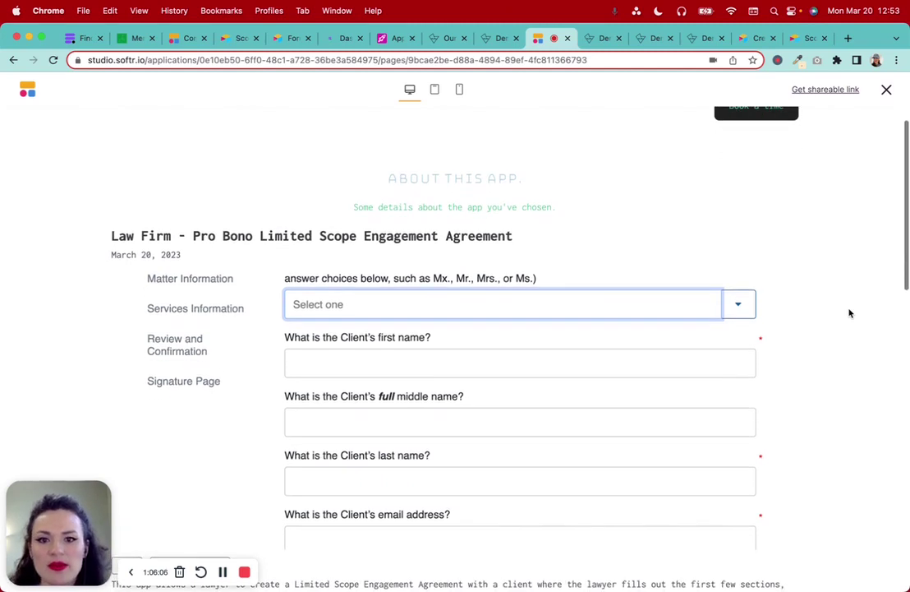
{"action": "scroll", "coordinate": [850, 312], "scroll_direction": "up", "scroll_amount": 3}
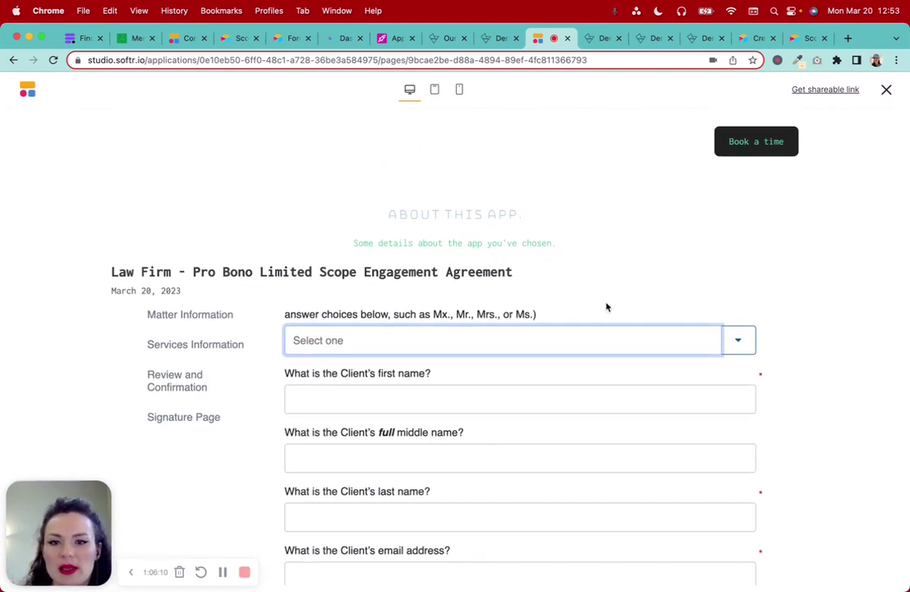
{"action": "scroll", "coordinate": [606, 306], "scroll_direction": "down", "scroll_amount": 2}
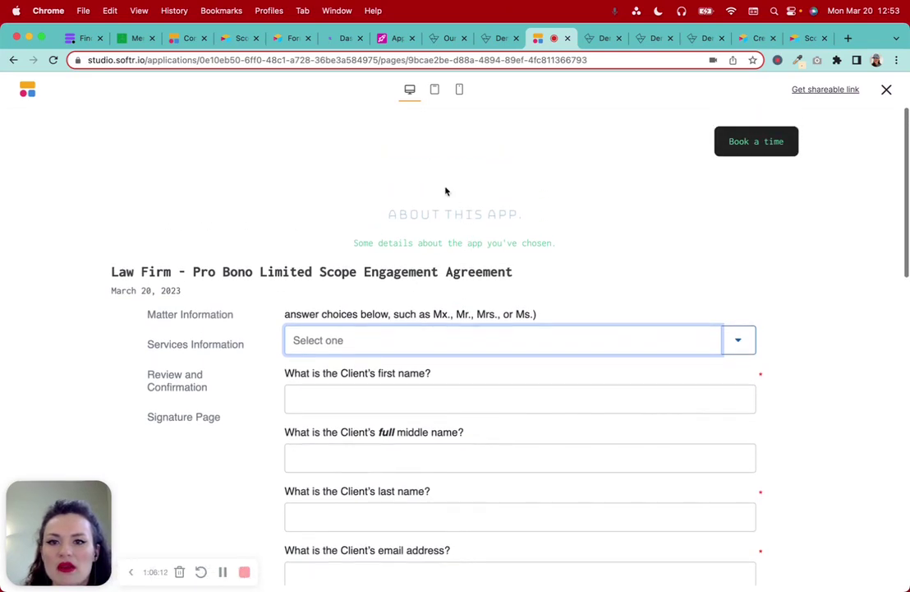
{"action": "left_click", "coordinate": [495, 43]}
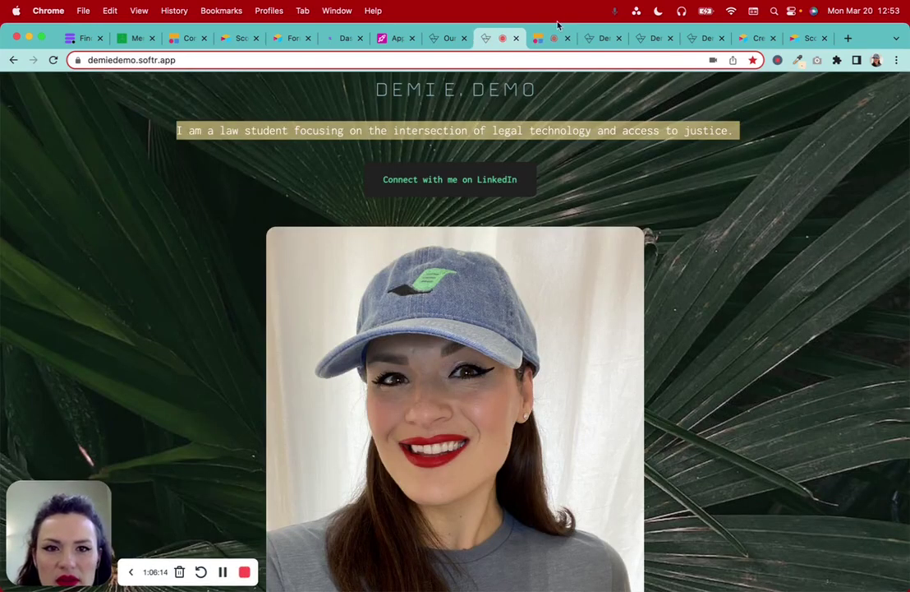
{"action": "left_click", "coordinate": [546, 38]}
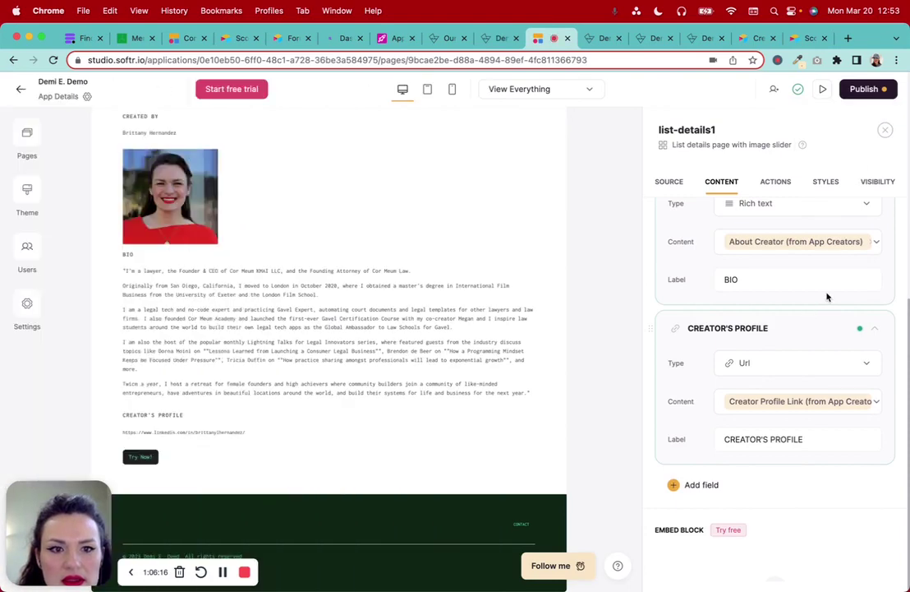
Switch off the title and subtitle section, then preview down to CREATED BY and BIO
{"action": "left_click", "coordinate": [885, 229]}
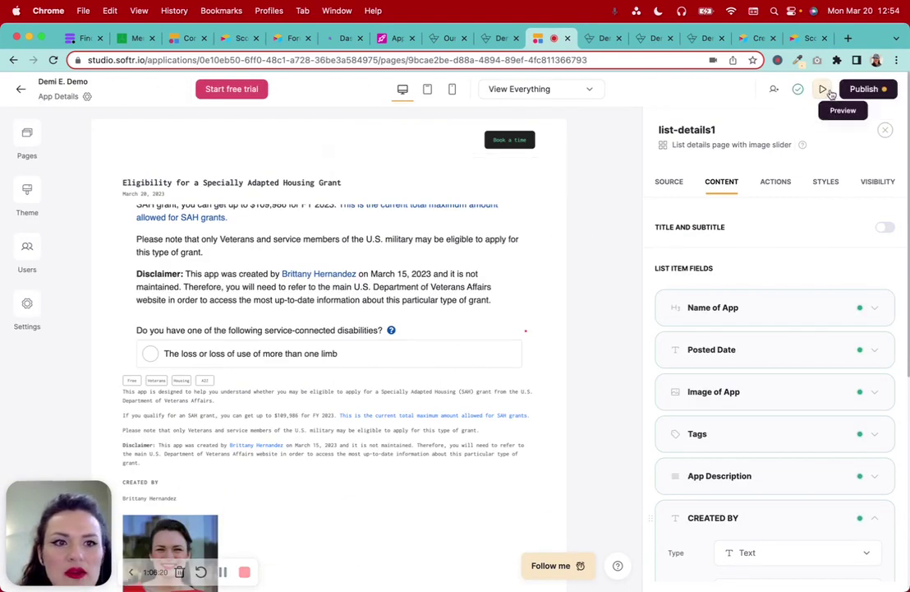
{"action": "left_click", "coordinate": [822, 89]}
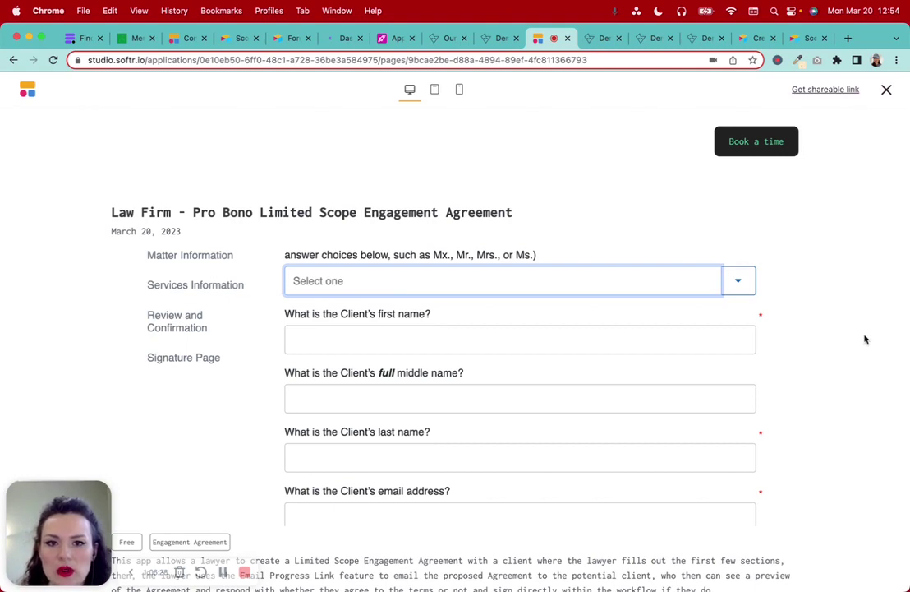
{"action": "scroll", "coordinate": [864, 340], "scroll_direction": "down", "scroll_amount": 1}
{"action": "scroll", "coordinate": [864, 339], "scroll_direction": "up", "scroll_amount": 1}
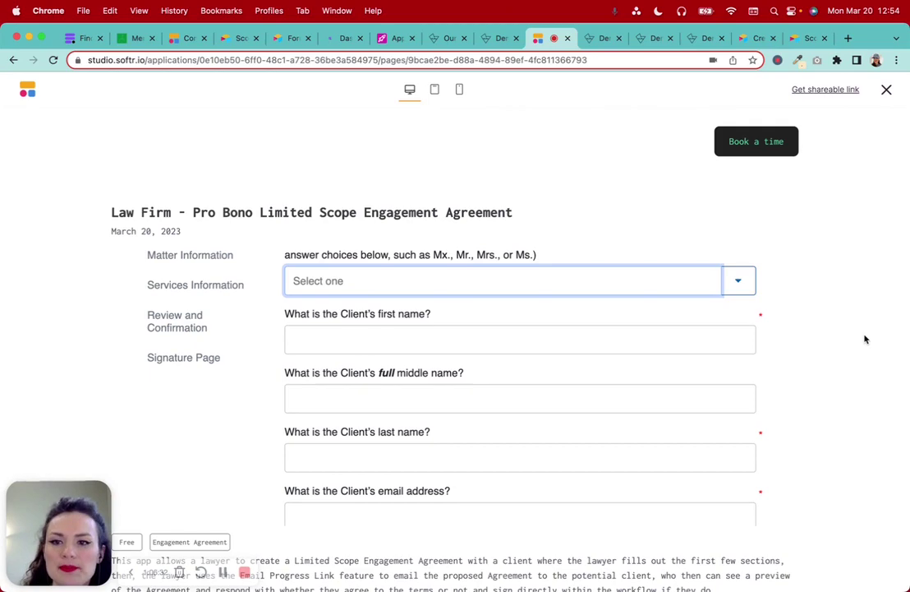
{"action": "scroll", "coordinate": [865, 340], "scroll_direction": "down", "scroll_amount": 8}
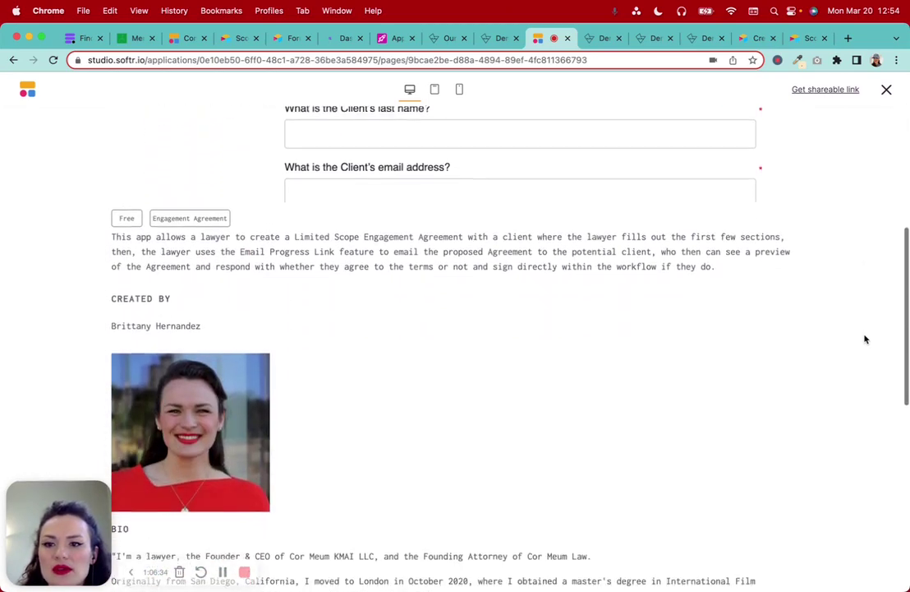
{"action": "scroll", "coordinate": [864, 340], "scroll_direction": "down", "scroll_amount": 2}
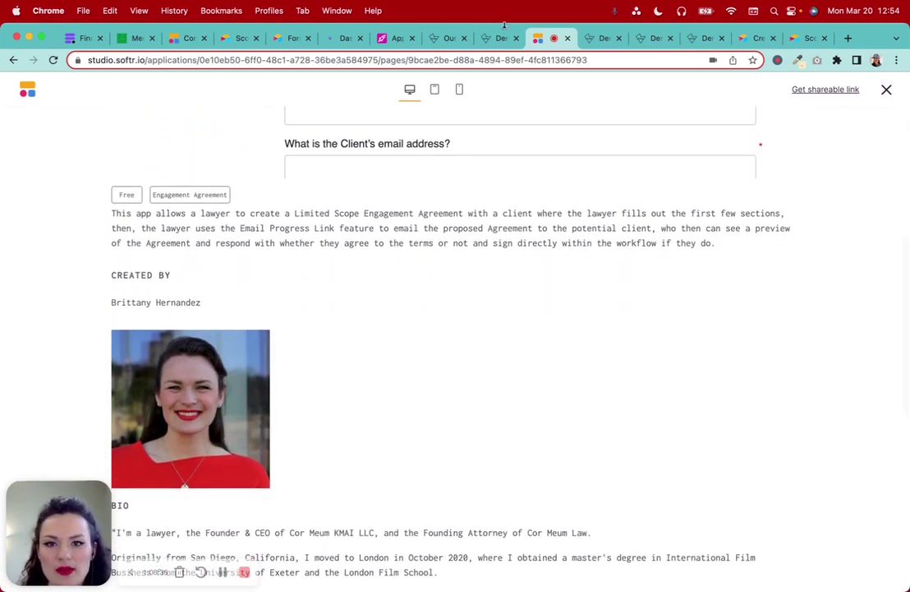
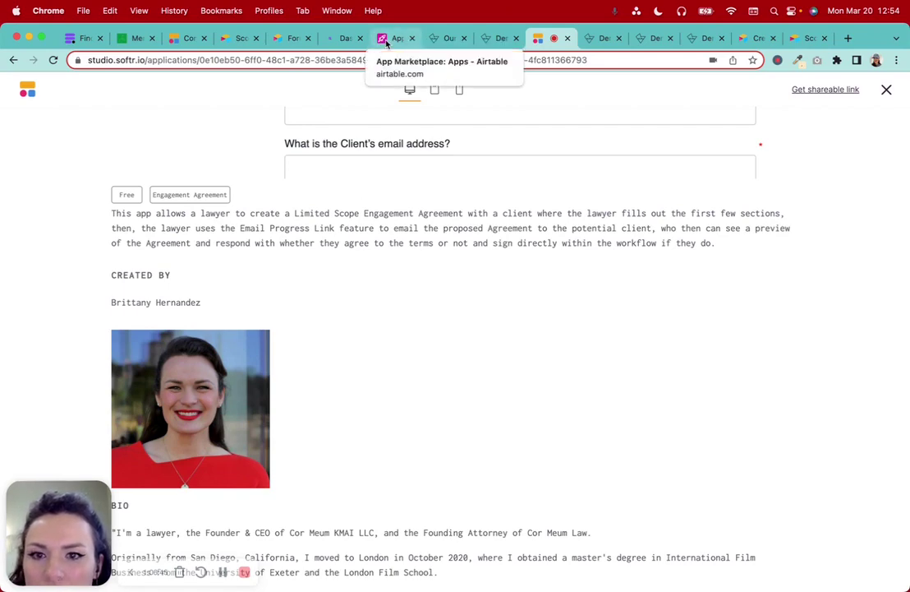
Read the Law Firm app's full App Description in Airtable, then switch to the API scopes docs
{"action": "scroll", "coordinate": [374, 277], "scroll_direction": "up", "scroll_amount": 5}
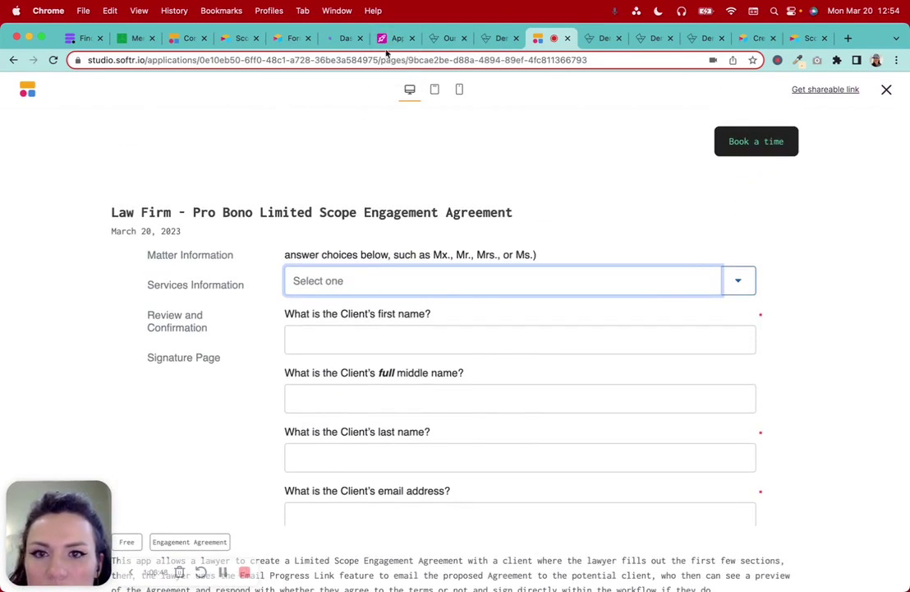
{"action": "left_click", "coordinate": [386, 38]}
{"action": "scroll", "coordinate": [520, 233], "scroll_direction": "right", "scroll_amount": 2}
{"action": "left_click", "coordinate": [627, 234]}
{"action": "left_click", "coordinate": [697, 223]}
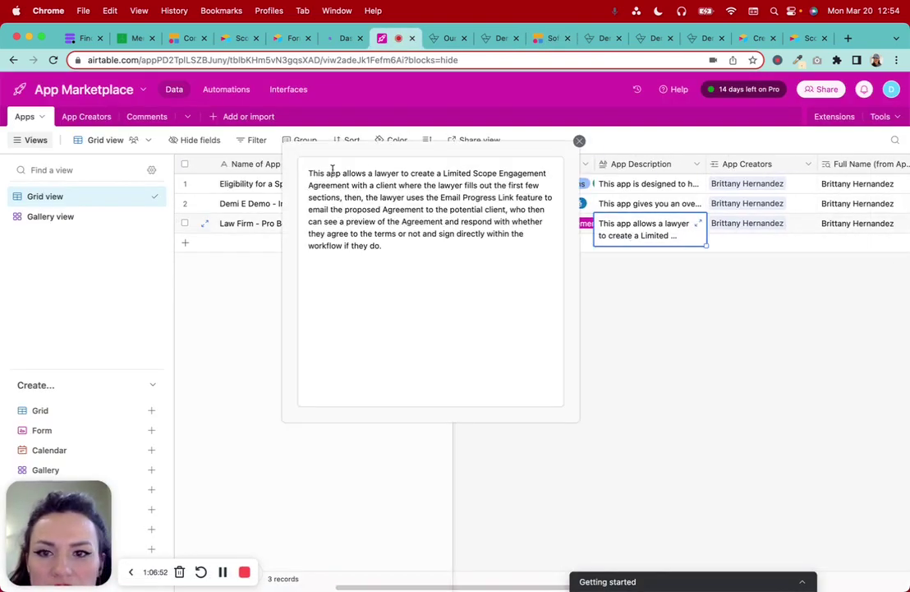
{"action": "left_click", "coordinate": [792, 376]}
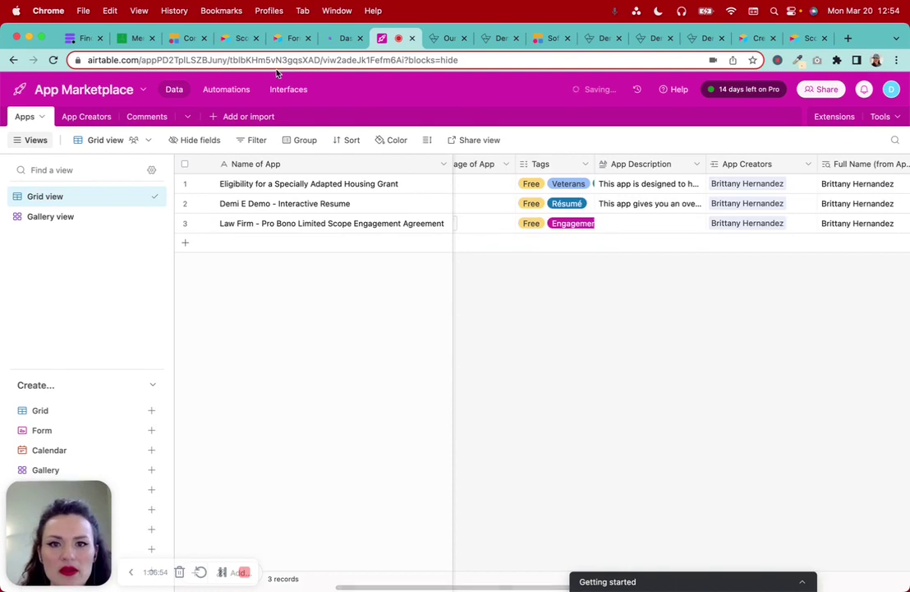
{"action": "left_click", "coordinate": [807, 39]}
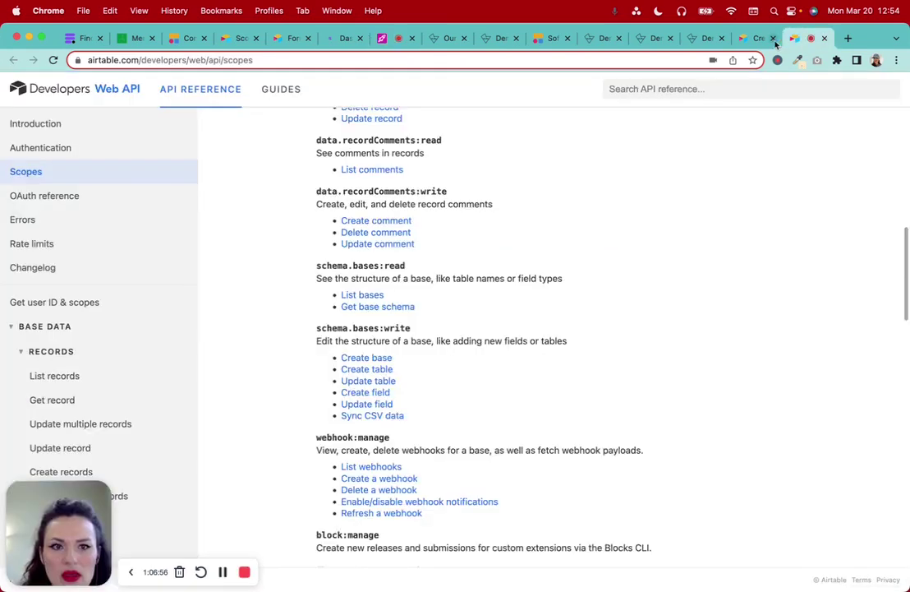
Close the redundant published app-detail tabs, reload the Law Firm page, and return to the Airtable base
{"action": "left_click", "coordinate": [749, 38]}
{"action": "left_click", "coordinate": [691, 39]}
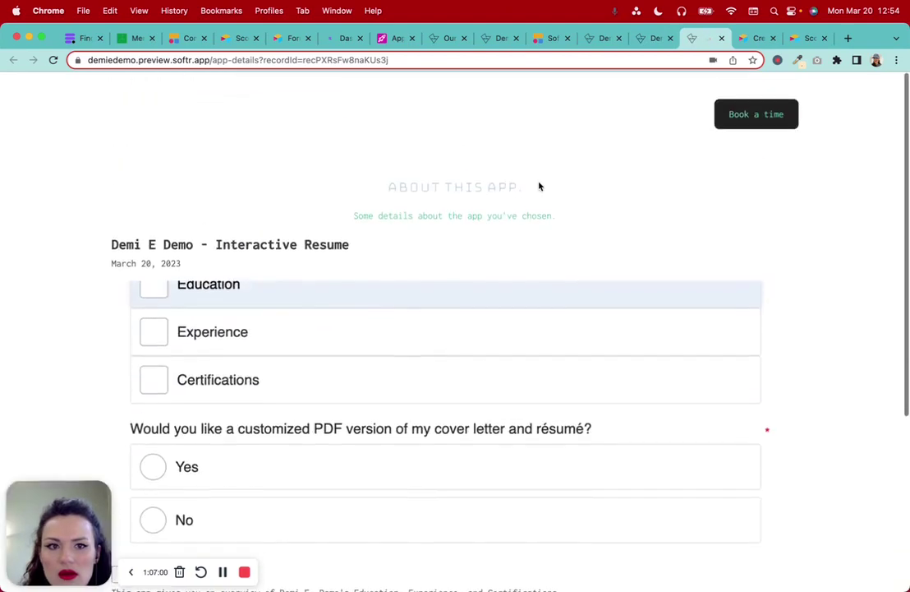
{"action": "key", "text": "super+w"}
{"action": "left_click", "coordinate": [653, 39]}
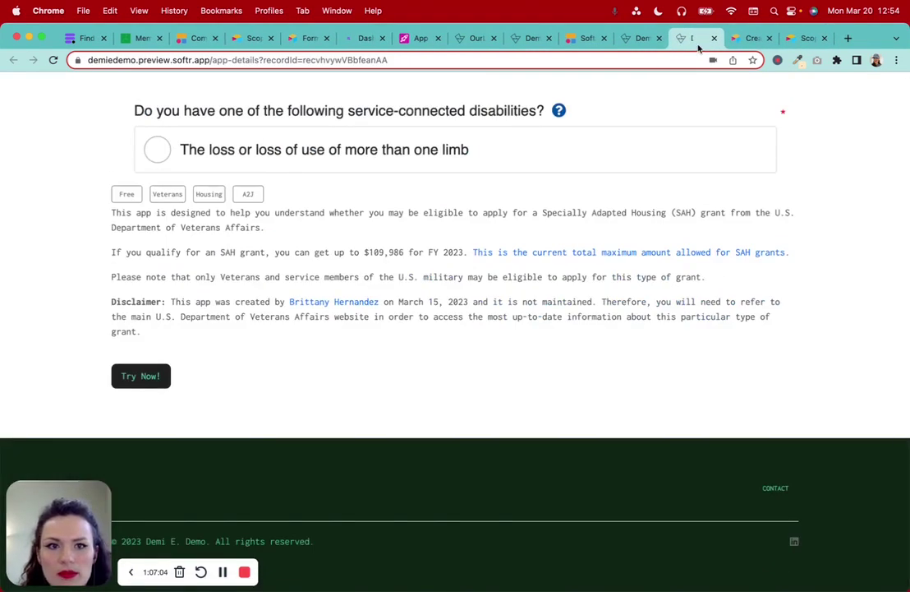
{"action": "left_click", "coordinate": [715, 39]}
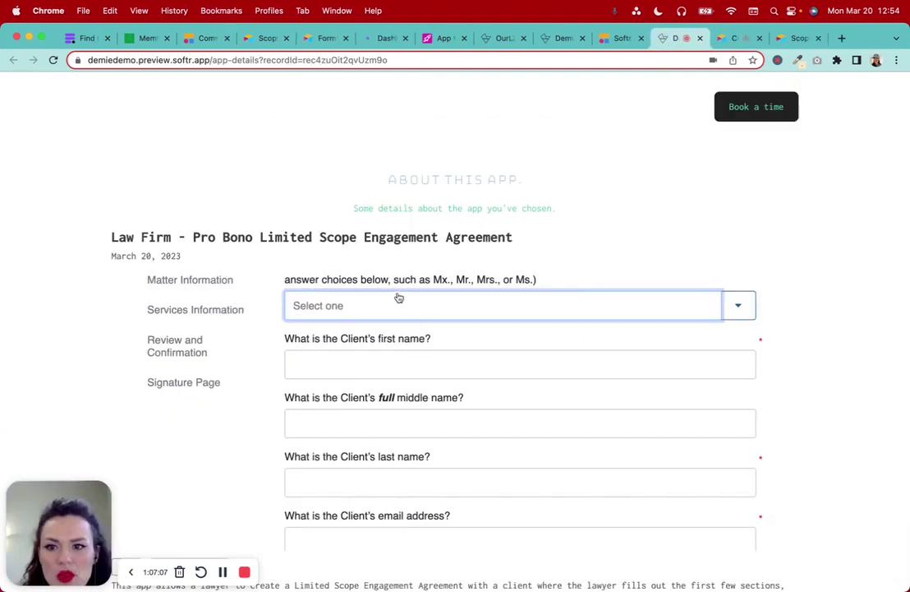
{"action": "scroll", "coordinate": [183, 230], "scroll_direction": "down", "scroll_amount": 5}
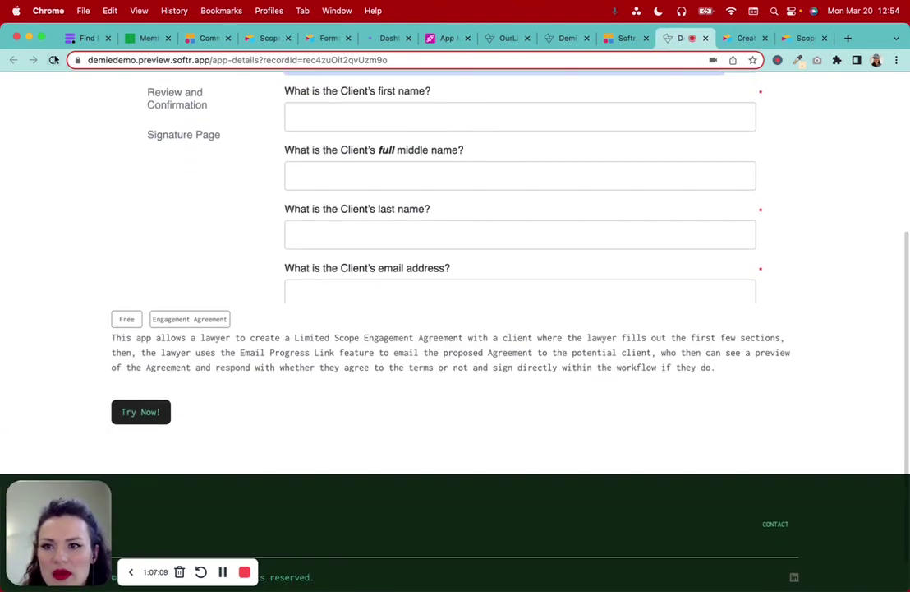
{"action": "left_click", "coordinate": [53, 60]}
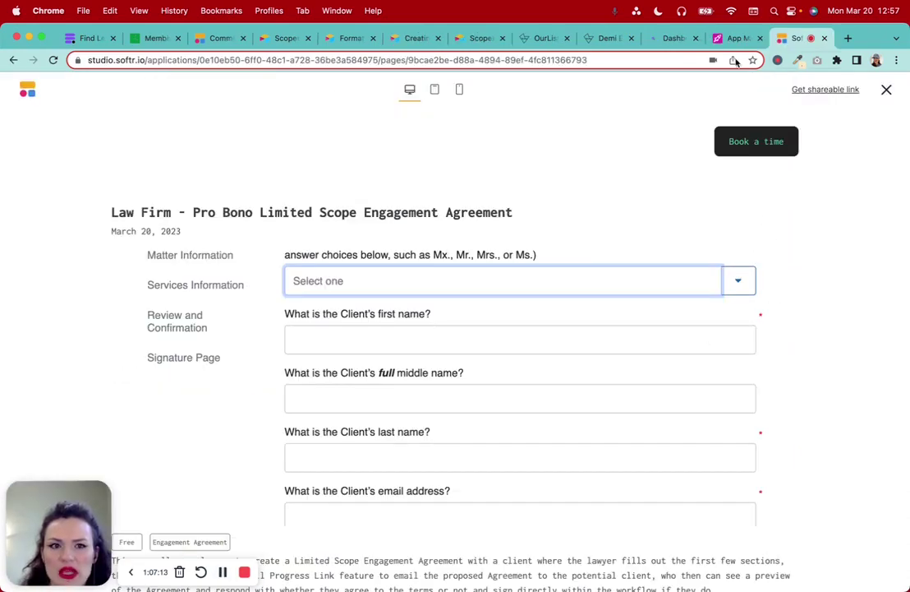
{"action": "left_click", "coordinate": [733, 40]}
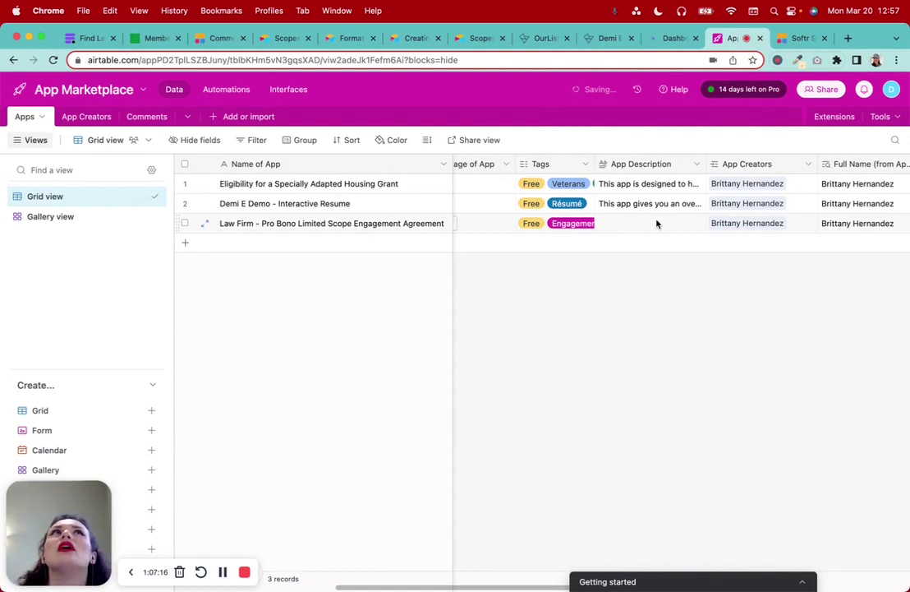
Insert a <br /> tag at the start of the Law Firm app's App Description in Airtable
{"action": "left_click", "coordinate": [657, 223]}
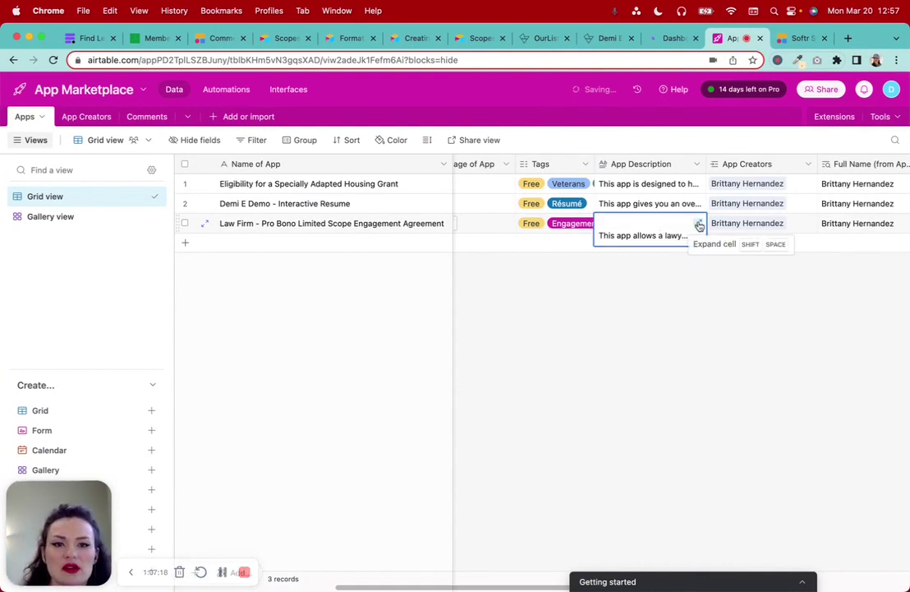
{"action": "left_click", "coordinate": [699, 226]}
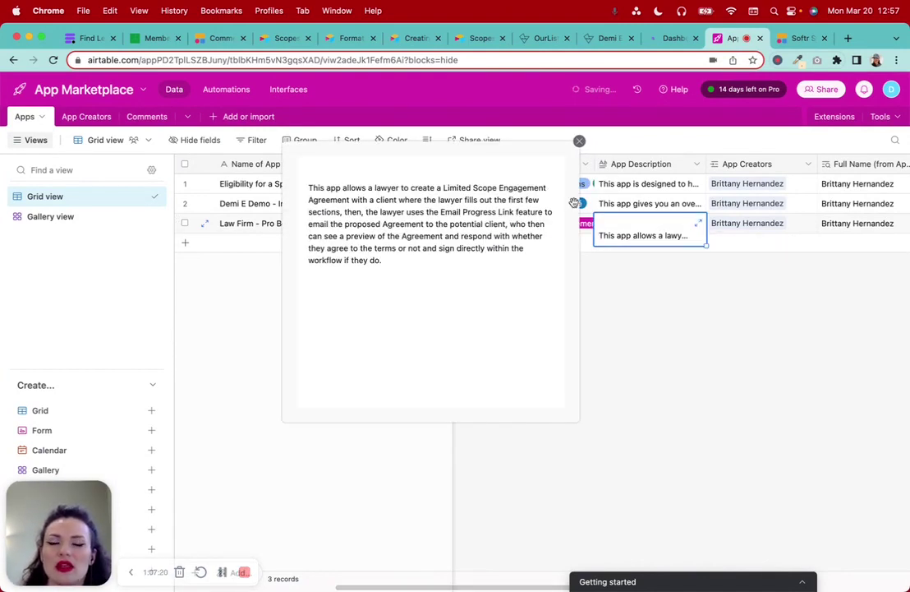
{"action": "left_click", "coordinate": [322, 171]}
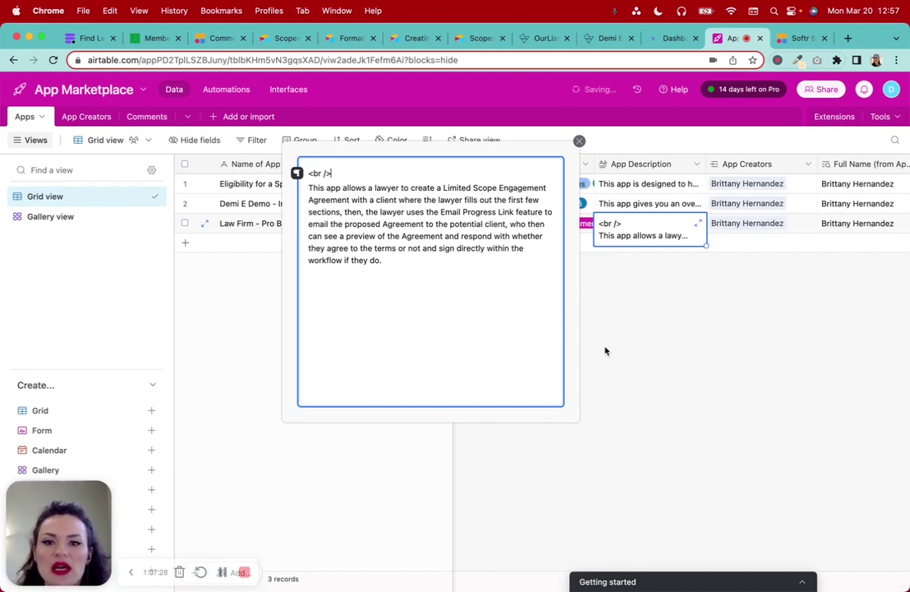
{"action": "left_click", "coordinate": [708, 349]}
{"action": "left_click", "coordinate": [798, 38]}
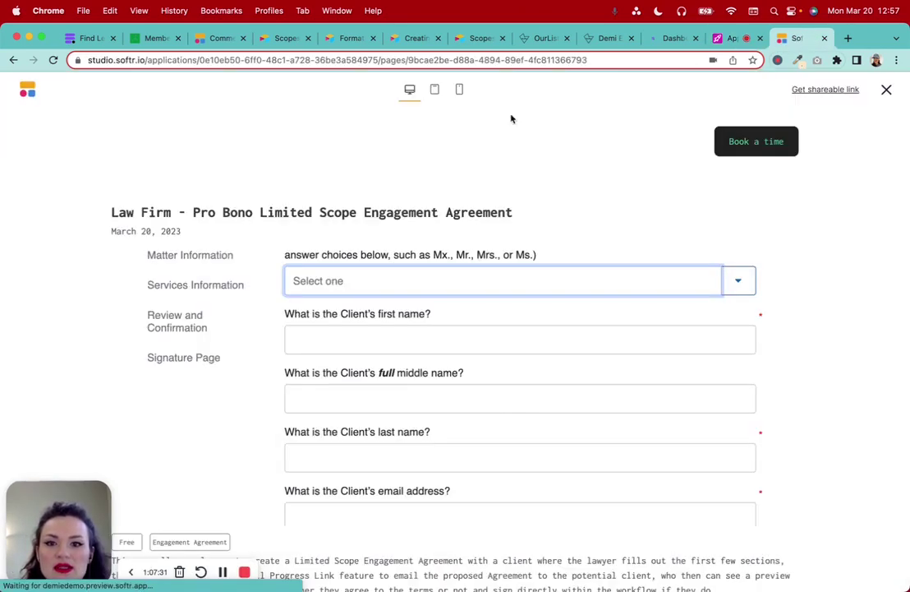
Close and reopen the Softr preview to pick up the updated Law Firm description
{"action": "scroll", "coordinate": [500, 422], "scroll_direction": "down", "scroll_amount": 3}
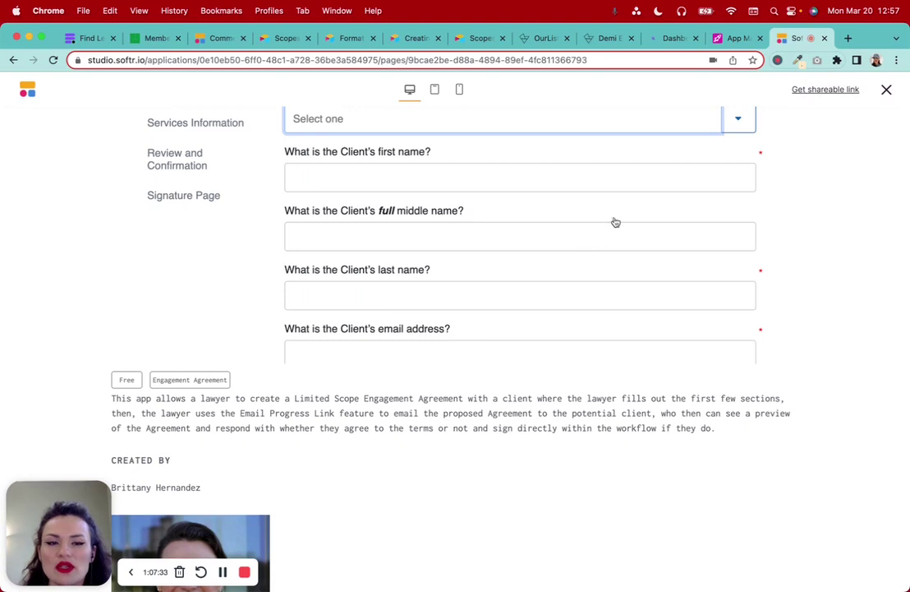
{"action": "left_click", "coordinate": [887, 90]}
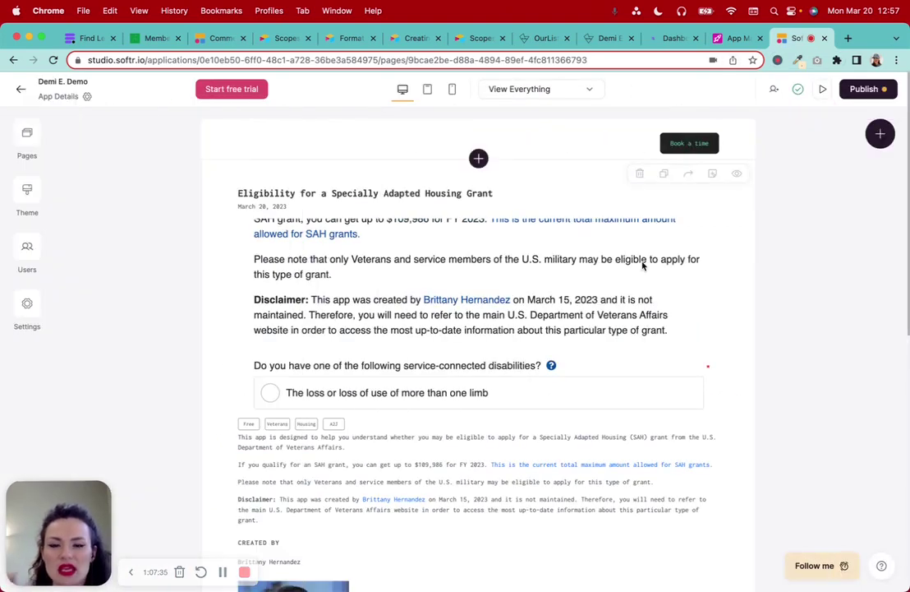
{"action": "left_click", "coordinate": [822, 96]}
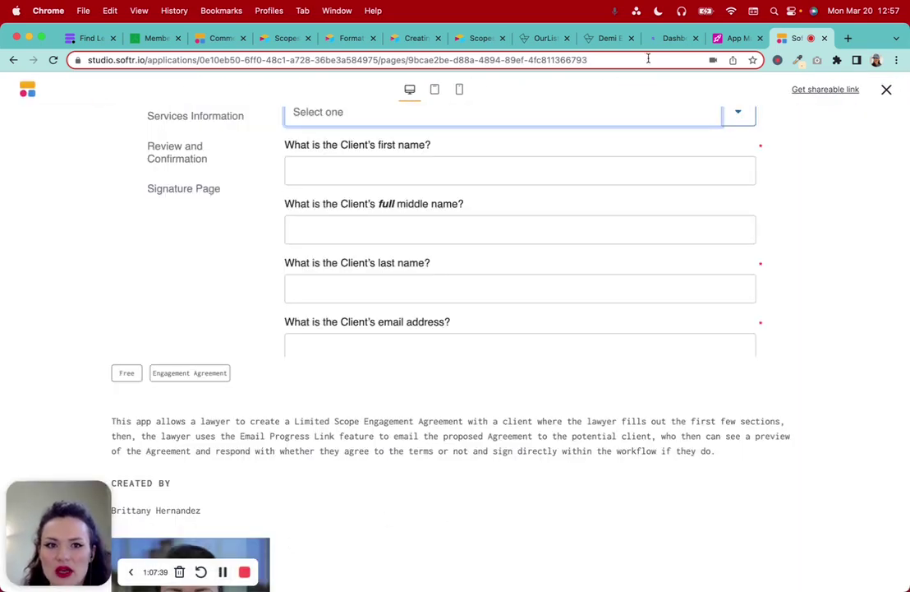
{"action": "left_click", "coordinate": [736, 38]}
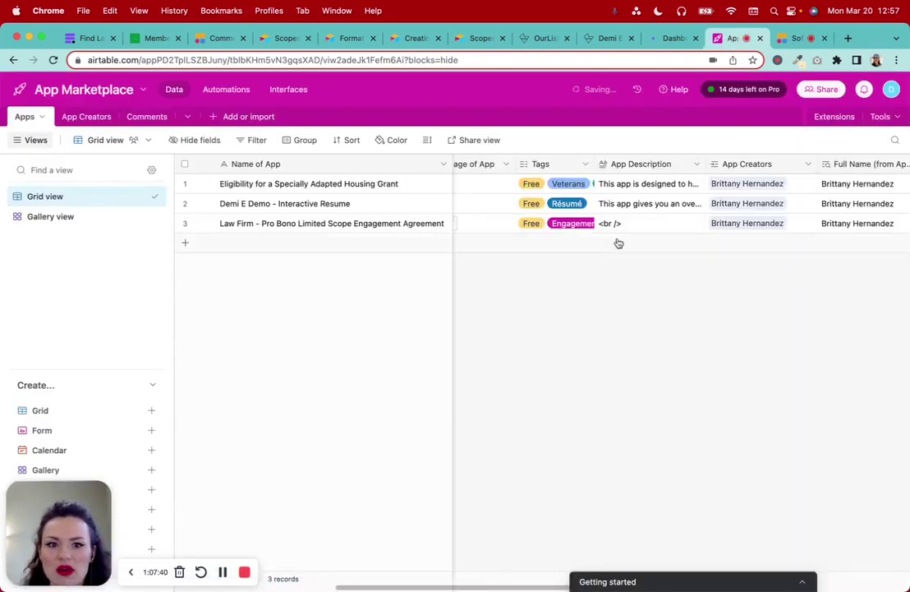
{"action": "left_click", "coordinate": [787, 37]}
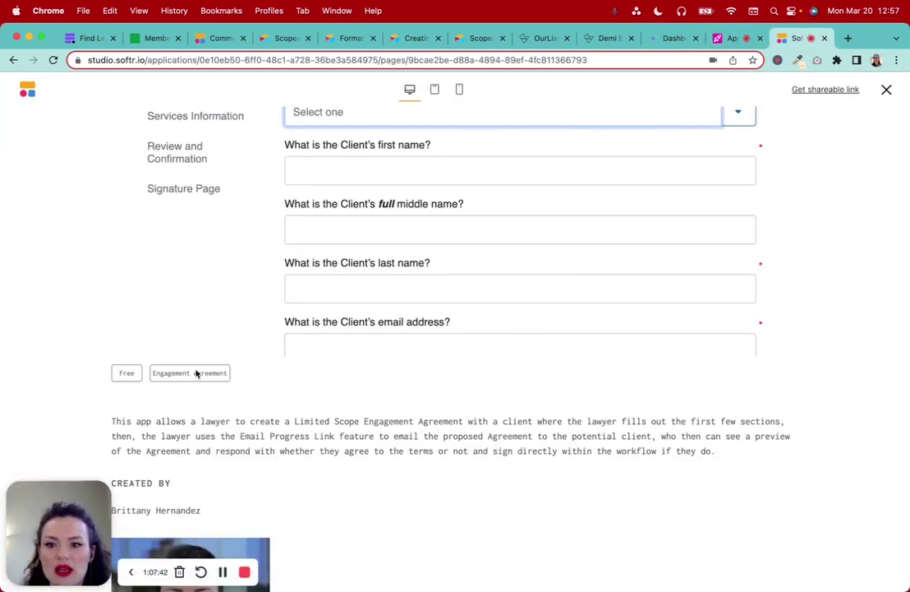
Launch the Law Firm app's Gavel engagement agreement with Try Now!
{"action": "scroll", "coordinate": [305, 470], "scroll_direction": "up", "scroll_amount": 2}
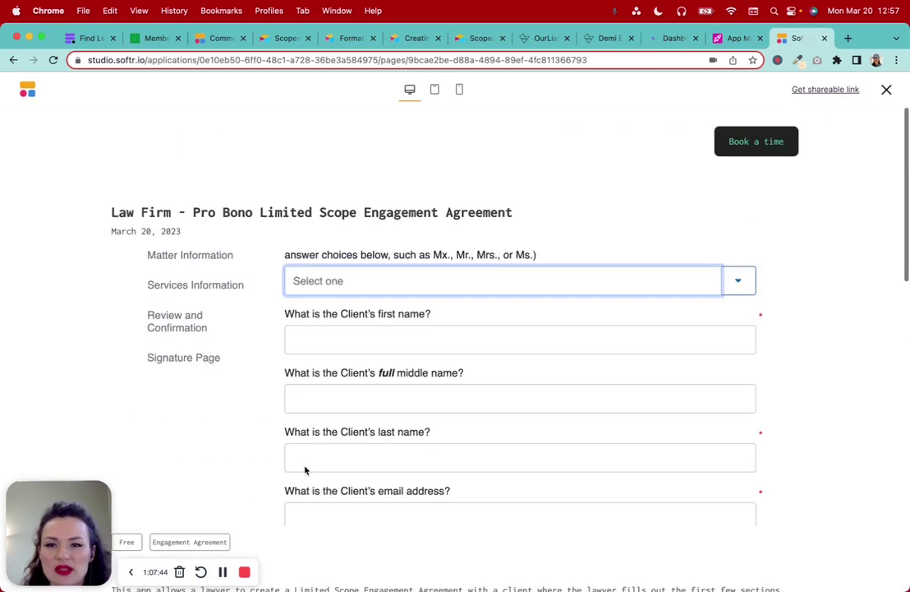
{"action": "scroll", "coordinate": [305, 470], "scroll_direction": "down", "scroll_amount": 5}
{"action": "scroll", "coordinate": [305, 470], "scroll_direction": "down", "scroll_amount": 8}
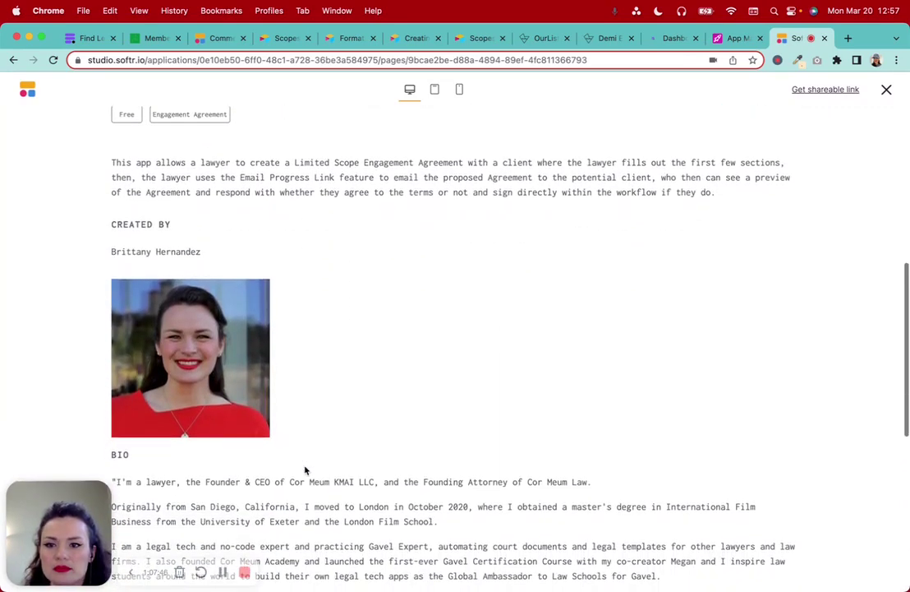
{"action": "scroll", "coordinate": [305, 470], "scroll_direction": "down", "scroll_amount": 1}
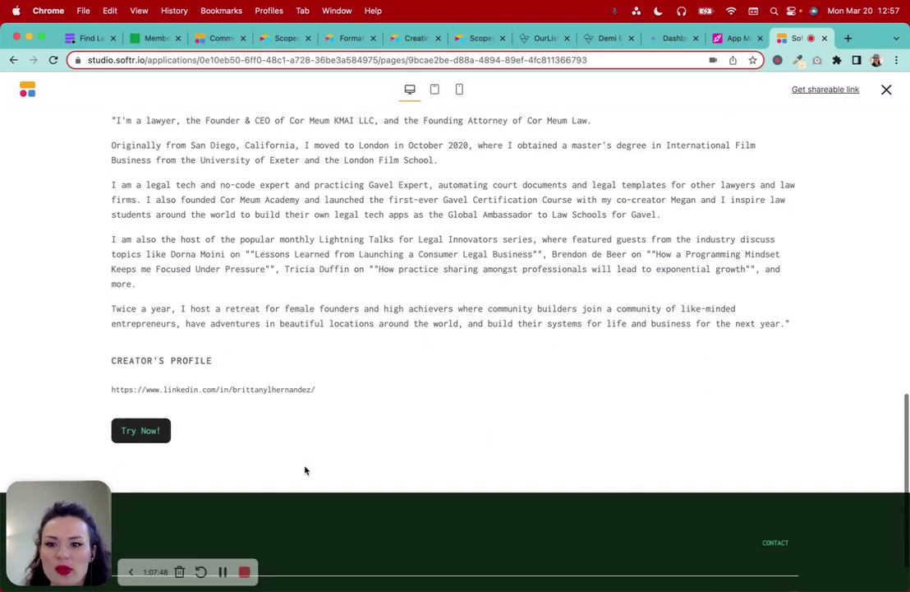
{"action": "left_click", "coordinate": [148, 432]}
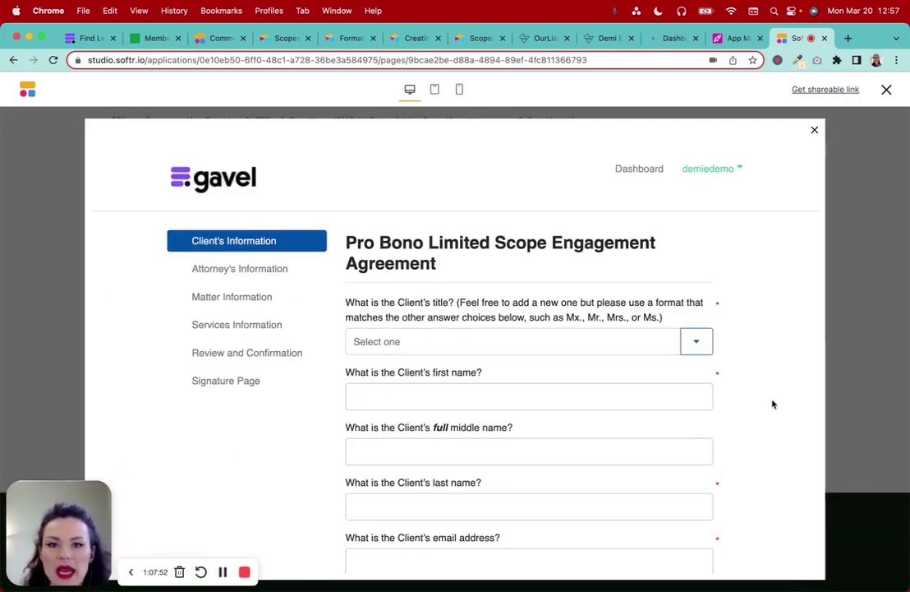
Choose Ms. as the client's title in the Gavel agreement form
{"action": "scroll", "coordinate": [773, 403], "scroll_direction": "down", "scroll_amount": 3}
{"action": "scroll", "coordinate": [773, 404], "scroll_direction": "up", "scroll_amount": 3}
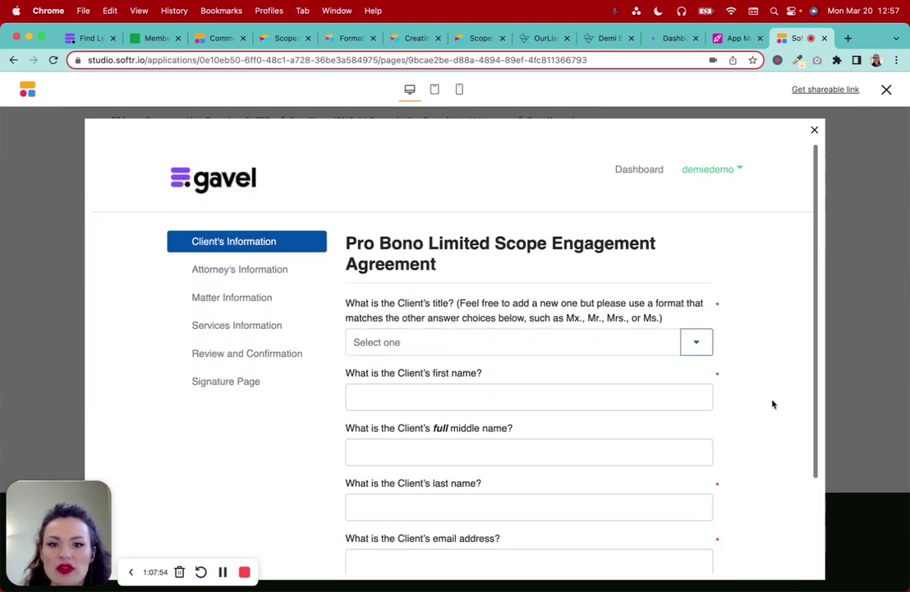
{"action": "scroll", "coordinate": [773, 403], "scroll_direction": "down", "scroll_amount": 1}
{"action": "scroll", "coordinate": [772, 404], "scroll_direction": "up", "scroll_amount": 1}
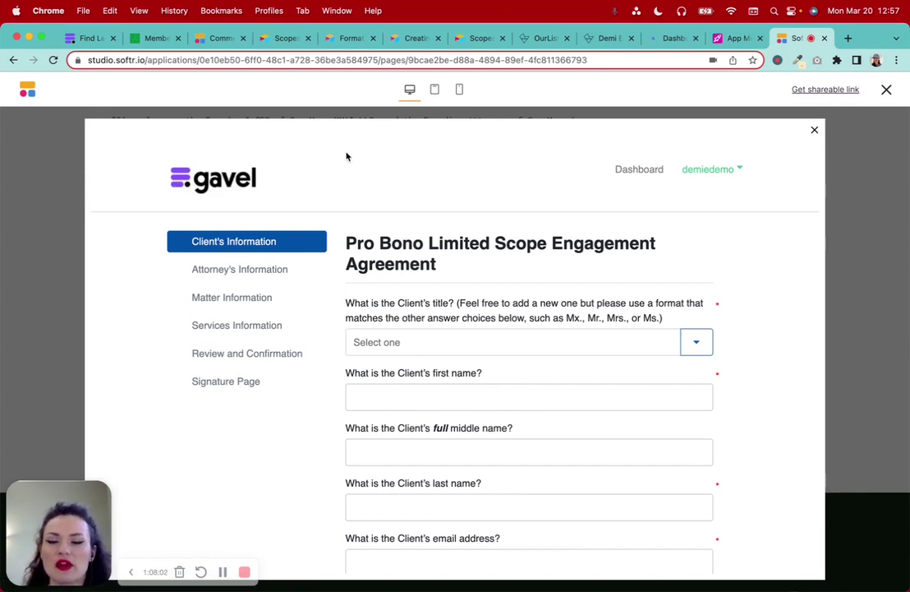
{"action": "scroll", "coordinate": [458, 393], "scroll_direction": "down", "scroll_amount": 3}
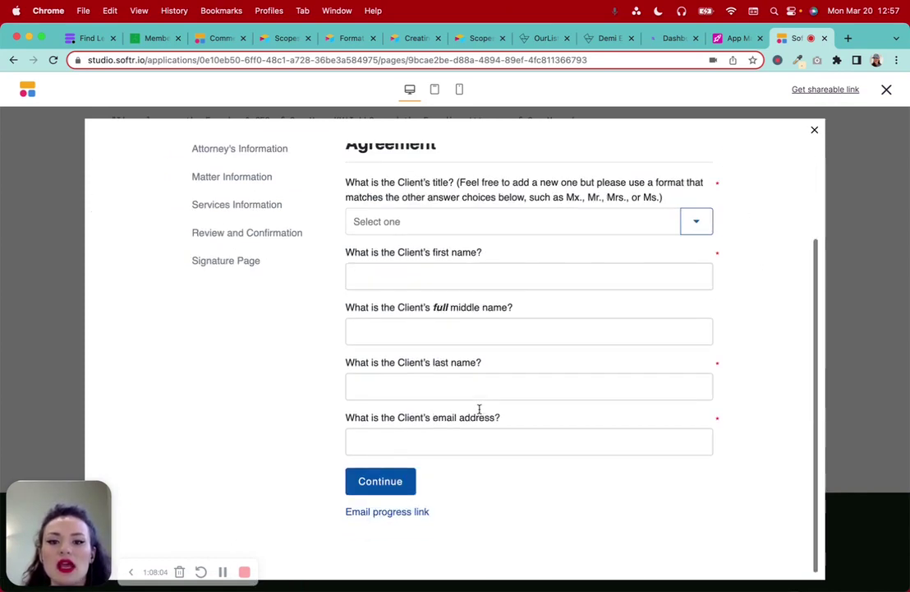
{"action": "left_click", "coordinate": [697, 224]}
{"action": "left_click", "coordinate": [405, 249]}
Step through the first, middle, last name and email fields, then close the embedded form
{"action": "left_click", "coordinate": [403, 271]}
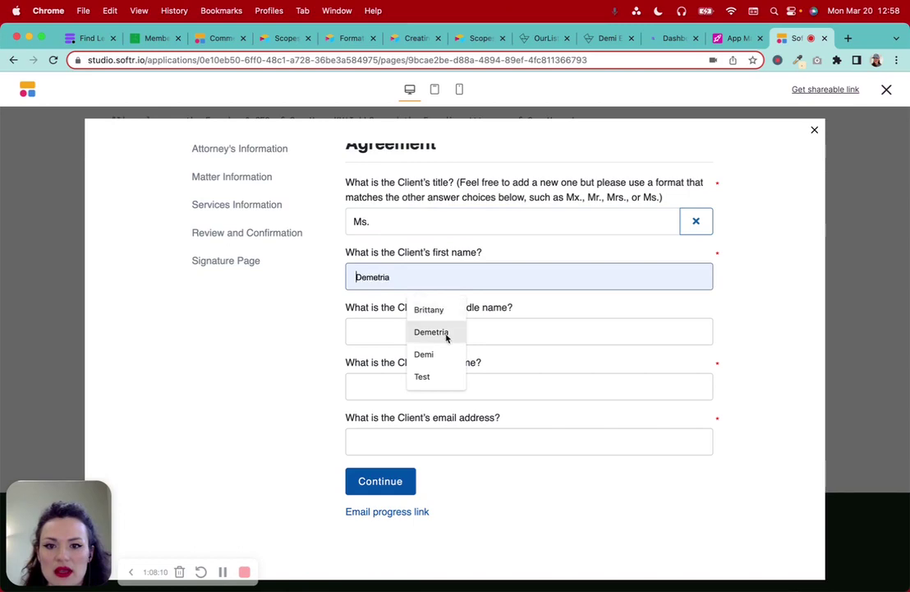
{"action": "left_click", "coordinate": [361, 329]}
{"action": "left_click", "coordinate": [394, 384]}
{"action": "left_click", "coordinate": [385, 441]}
{"action": "left_click", "coordinate": [760, 411]}
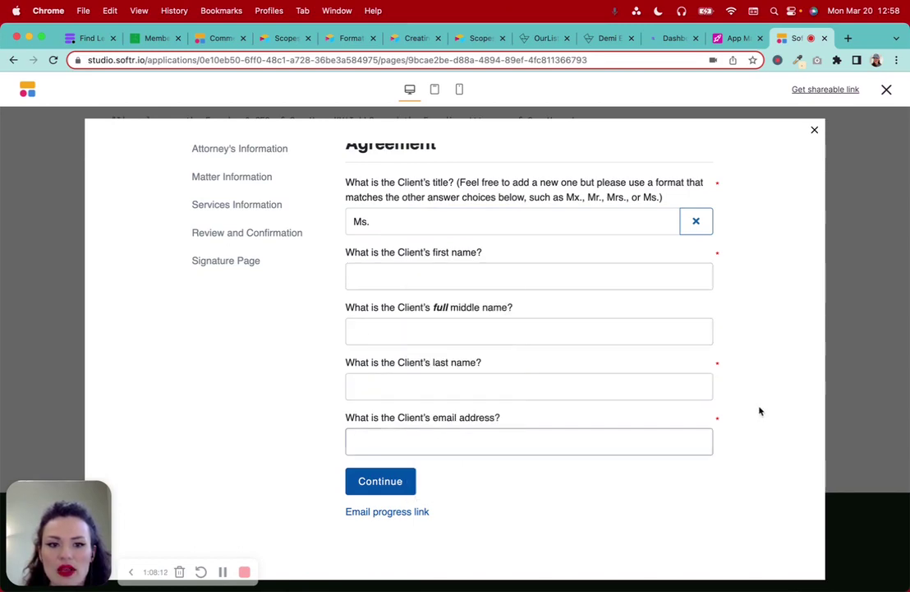
{"action": "scroll", "coordinate": [760, 411], "scroll_direction": "up", "scroll_amount": 3}
{"action": "left_click", "coordinate": [815, 130]}
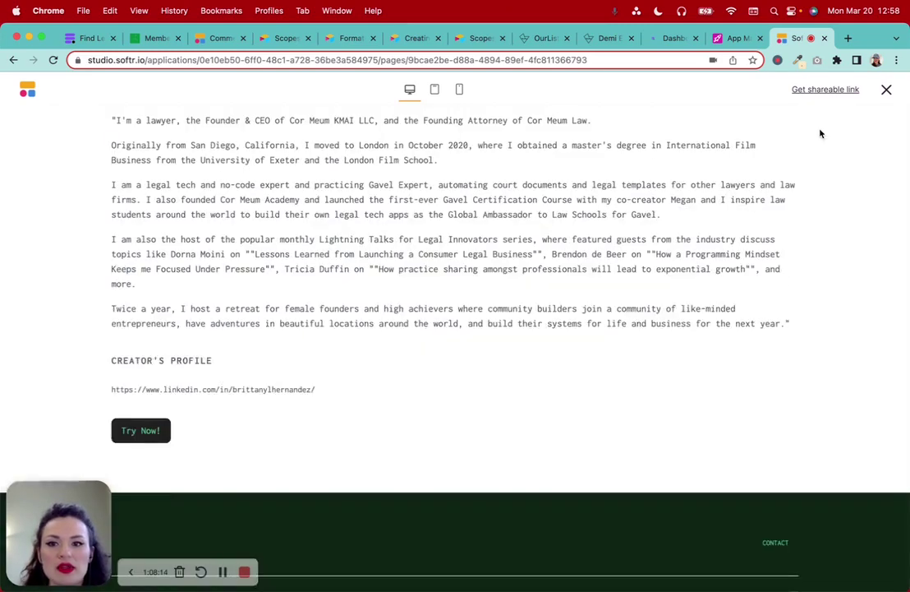
Leave the preview and publish all pending updates
{"action": "scroll", "coordinate": [605, 318], "scroll_direction": "up", "scroll_amount": 10}
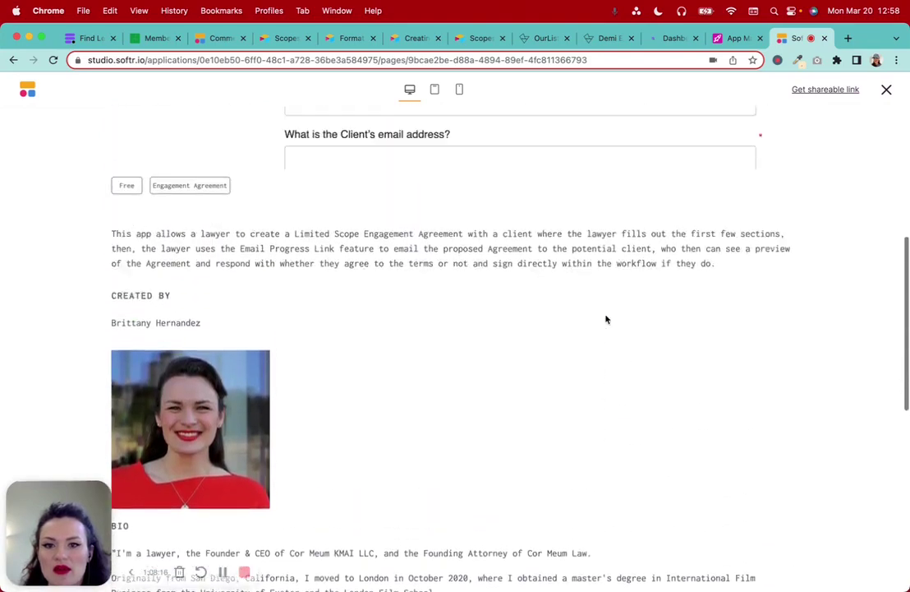
{"action": "scroll", "coordinate": [606, 319], "scroll_direction": "down", "scroll_amount": 10}
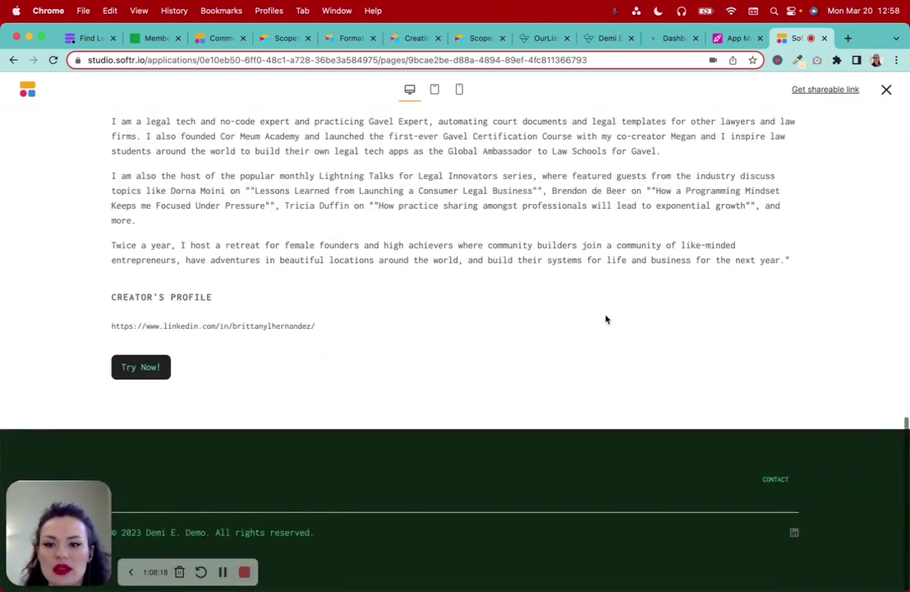
{"action": "scroll", "coordinate": [606, 319], "scroll_direction": "up", "scroll_amount": 10}
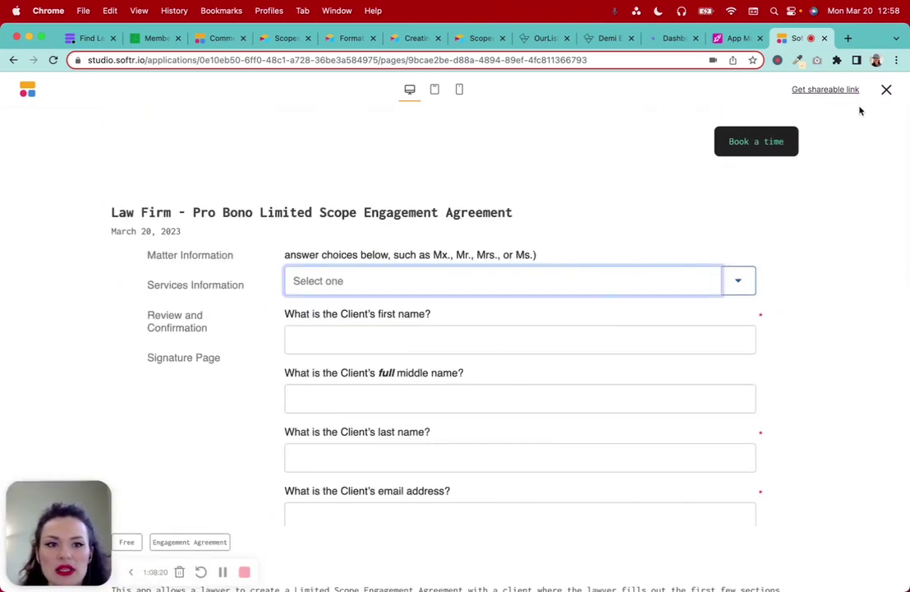
{"action": "left_click", "coordinate": [887, 89]}
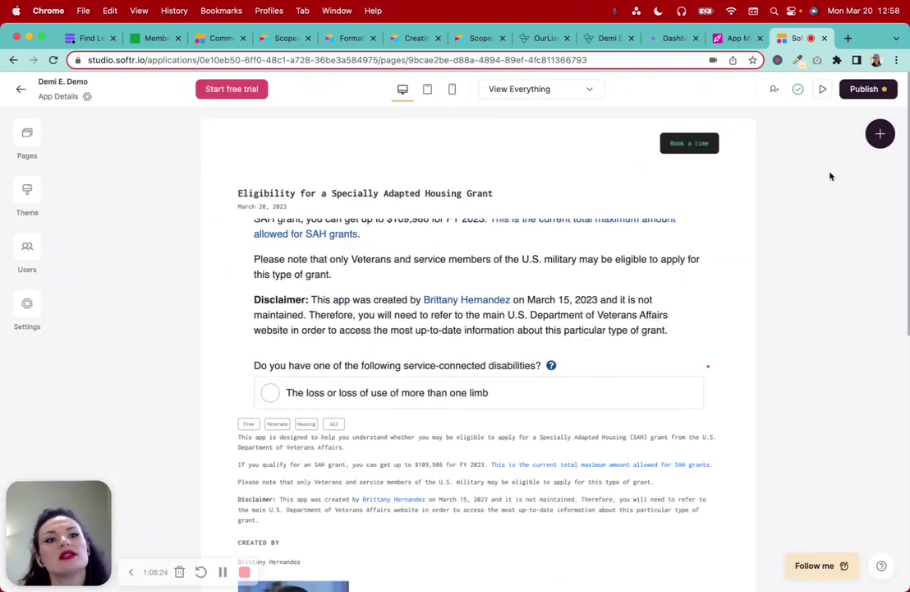
{"action": "left_click", "coordinate": [862, 89]}
{"action": "left_click", "coordinate": [771, 273]}
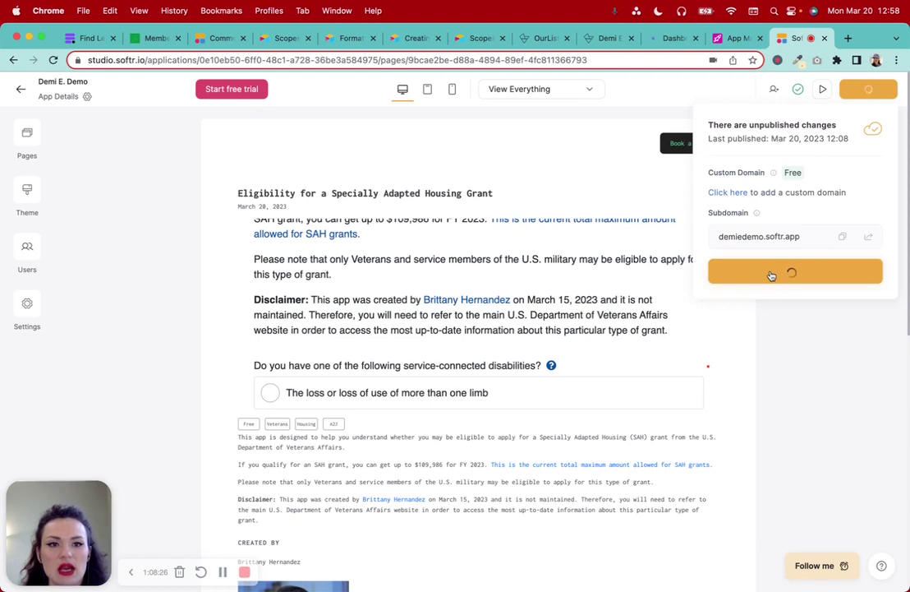
Open the live site in a new tab, look it over, and return to the Softr editor
{"action": "left_click", "coordinate": [868, 236]}
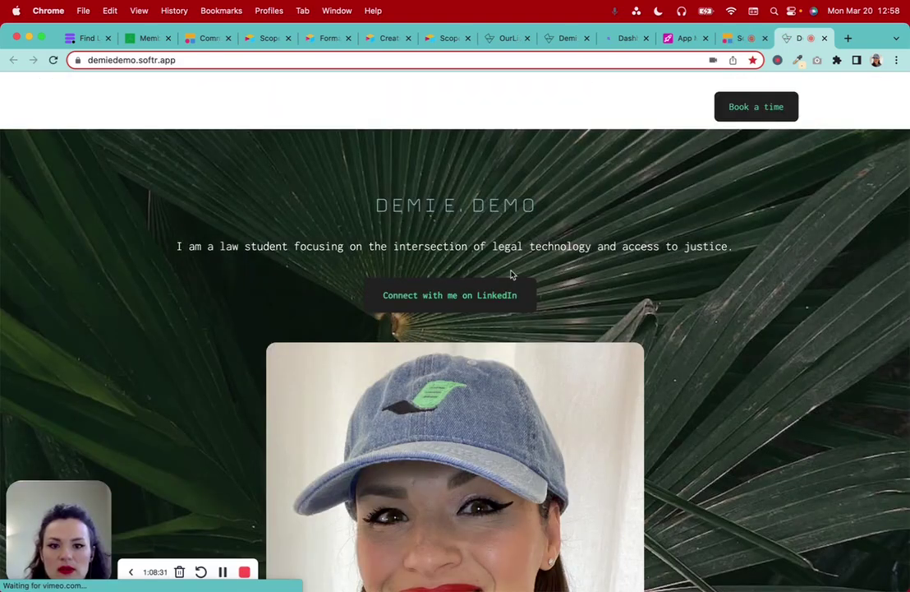
{"action": "scroll", "coordinate": [511, 274], "scroll_direction": "down", "scroll_amount": 10}
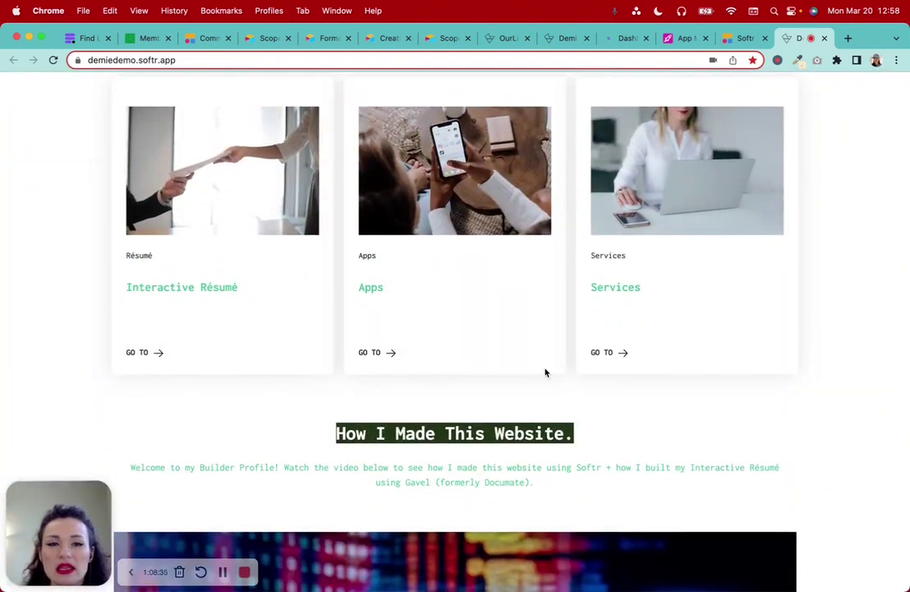
{"action": "scroll", "coordinate": [545, 373], "scroll_direction": "down", "scroll_amount": 1}
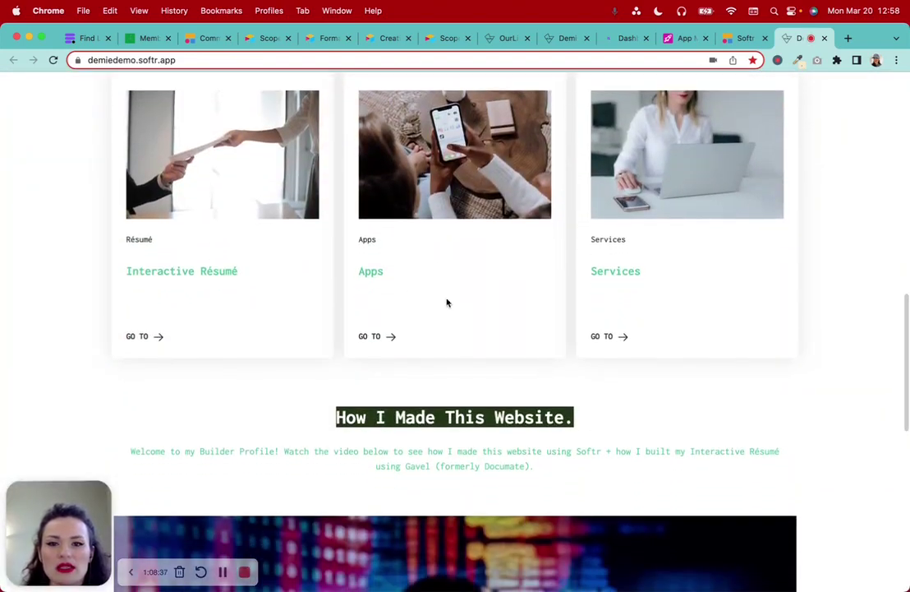
{"action": "left_click", "coordinate": [728, 41]}
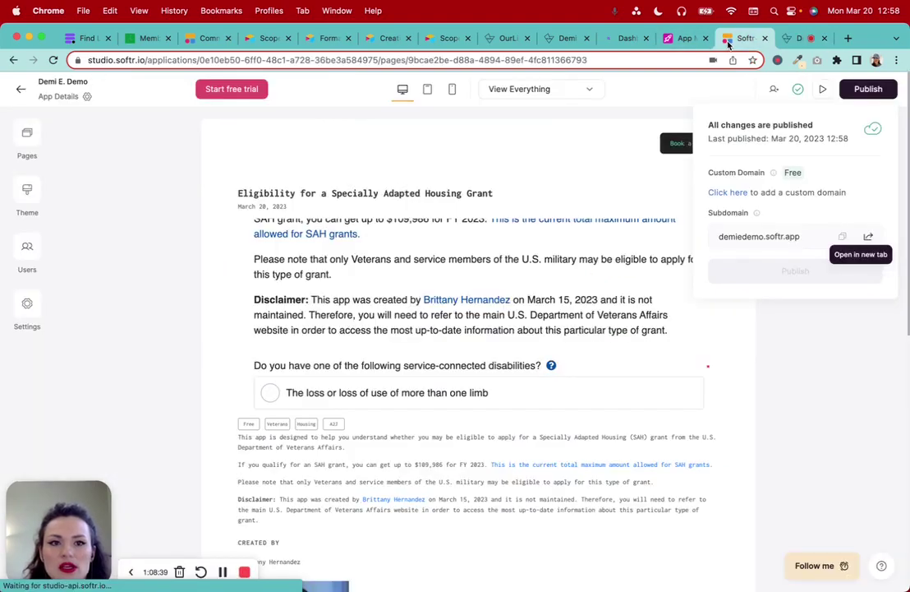
On the Home page, open the feature grid and select the second feature, the Apps card
{"action": "left_click", "coordinate": [27, 141]}
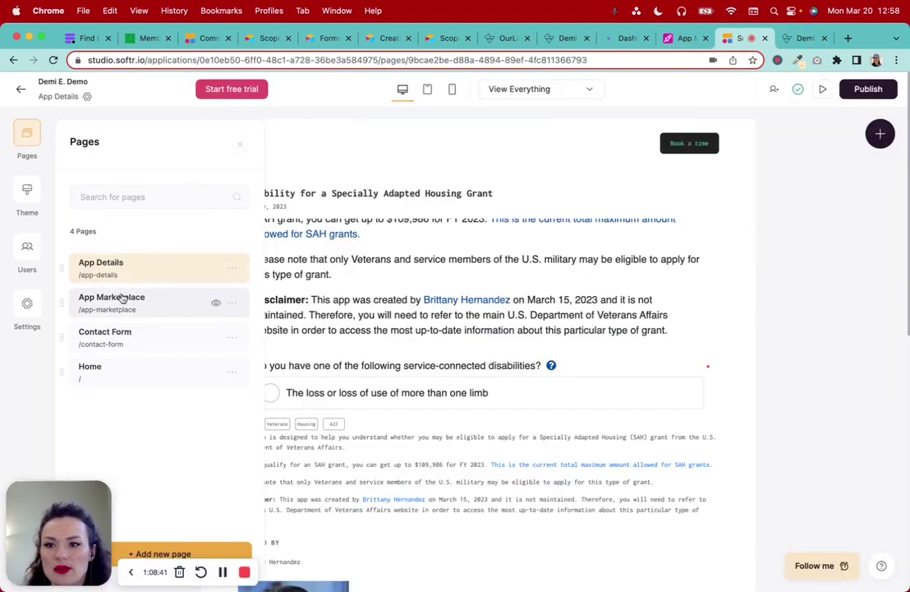
{"action": "left_click", "coordinate": [160, 371]}
{"action": "scroll", "coordinate": [409, 400], "scroll_direction": "down", "scroll_amount": 10}
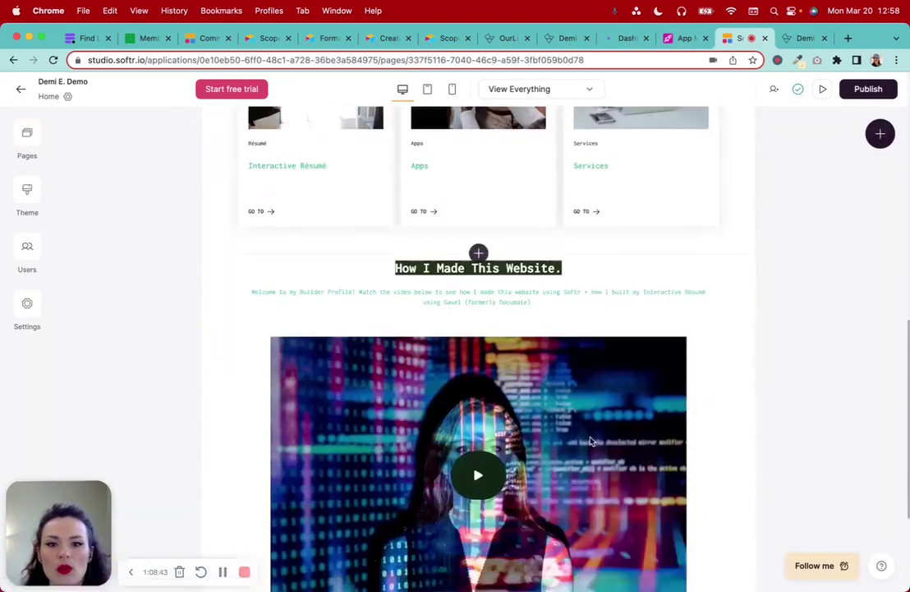
{"action": "scroll", "coordinate": [511, 378], "scroll_direction": "up", "scroll_amount": 3}
{"action": "left_click", "coordinate": [498, 349]}
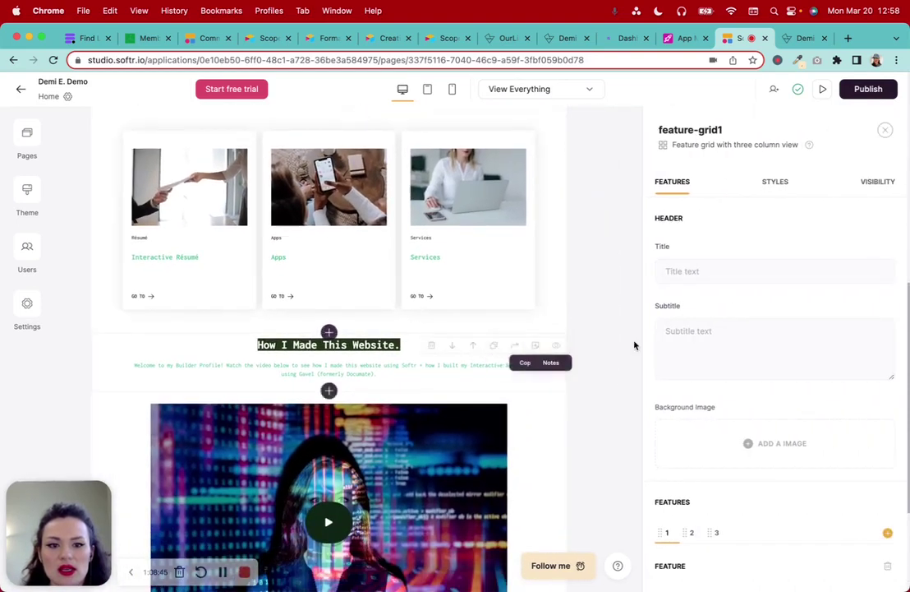
{"action": "scroll", "coordinate": [762, 437], "scroll_direction": "down", "scroll_amount": 2}
{"action": "scroll", "coordinate": [763, 440], "scroll_direction": "down", "scroll_amount": 3}
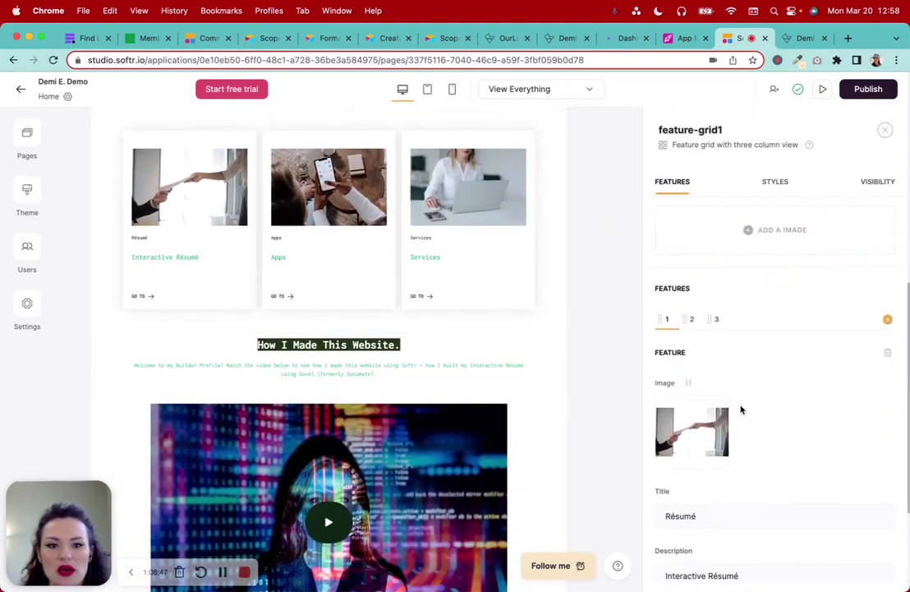
{"action": "left_click", "coordinate": [693, 322]}
{"action": "scroll", "coordinate": [796, 450], "scroll_direction": "down", "scroll_amount": 5}
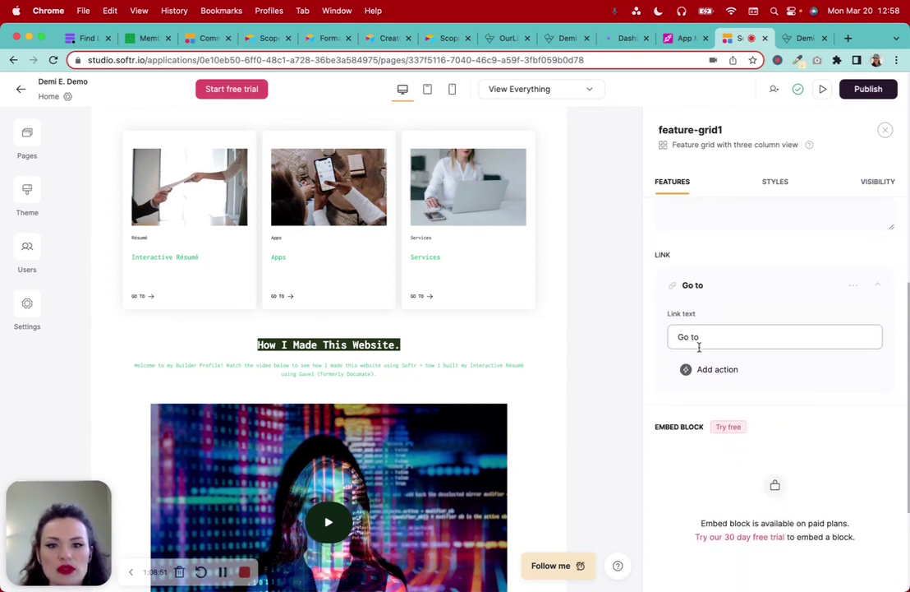
Make the Apps card's link open the App Marketplace page and publish the update
{"action": "left_click", "coordinate": [710, 369]}
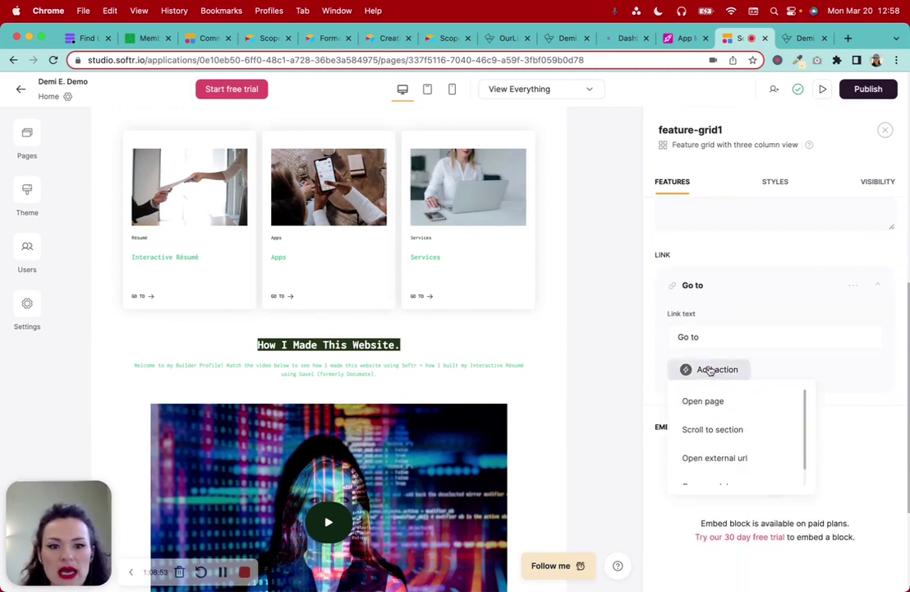
{"action": "left_click", "coordinate": [709, 367]}
{"action": "left_click", "coordinate": [728, 383]}
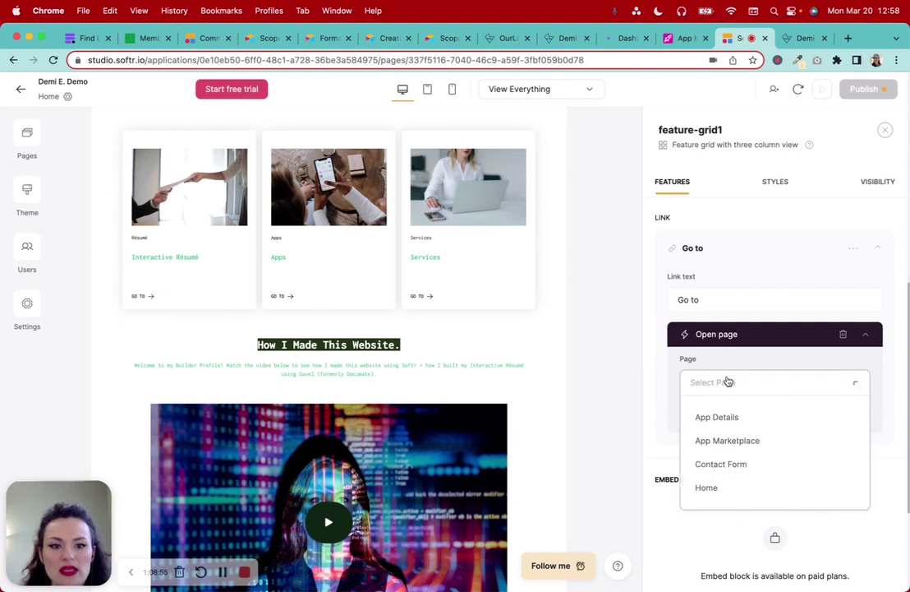
{"action": "left_click", "coordinate": [739, 441]}
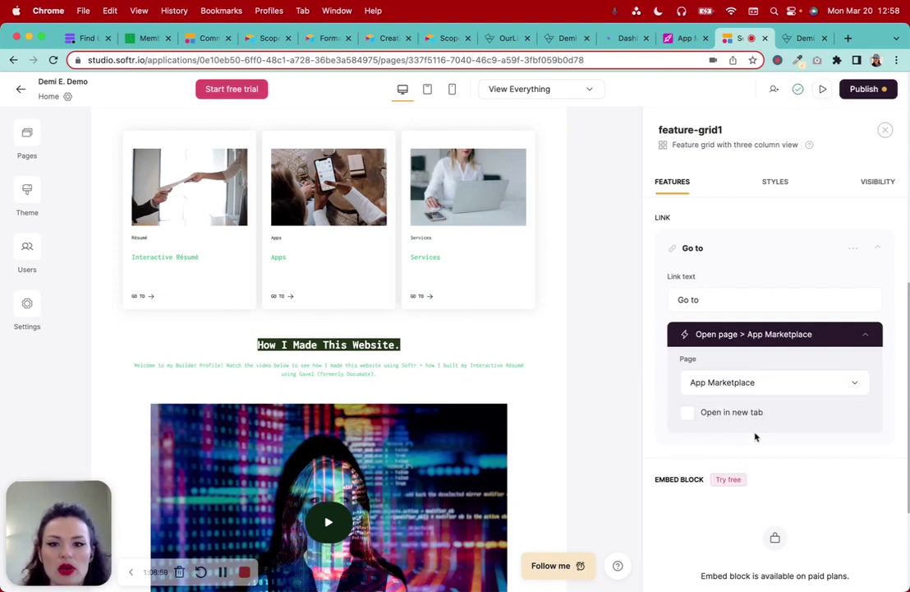
{"action": "left_click", "coordinate": [867, 89]}
{"action": "left_click", "coordinate": [796, 270]}
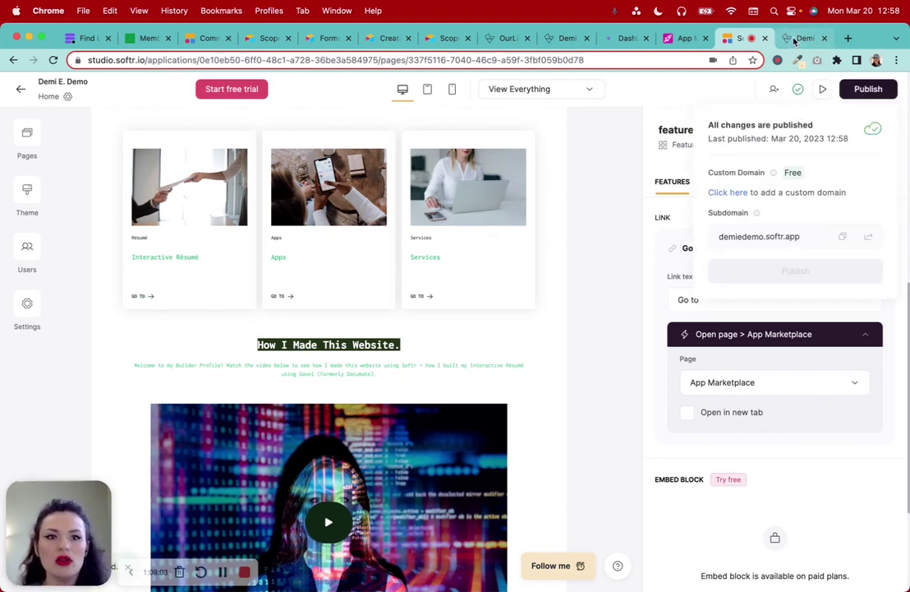
{"action": "left_click", "coordinate": [801, 38]}
Browse the live App Marketplace and check its price filter options
{"action": "scroll", "coordinate": [186, 82], "scroll_direction": "up", "scroll_amount": 3}
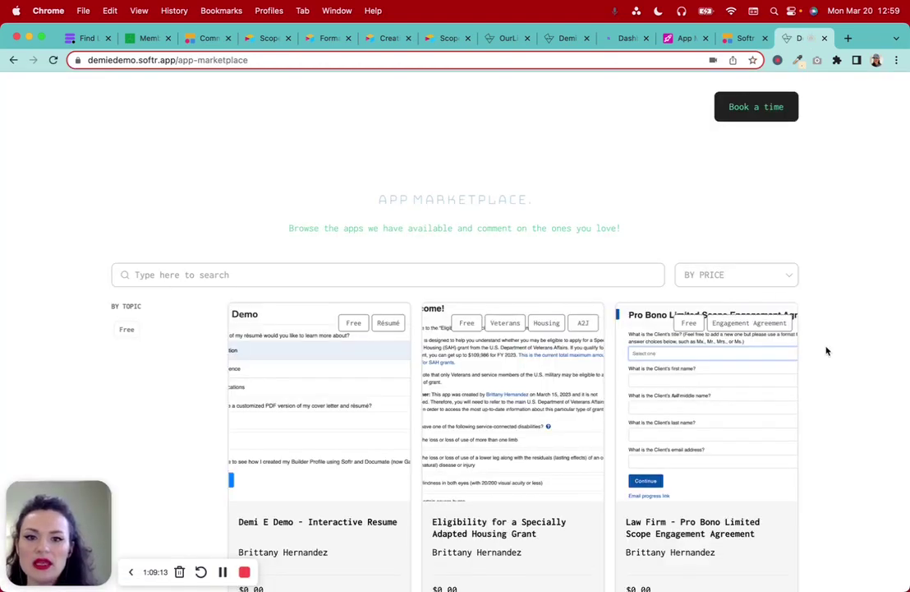
{"action": "scroll", "coordinate": [827, 351], "scroll_direction": "down", "scroll_amount": 1}
{"action": "scroll", "coordinate": [827, 351], "scroll_direction": "down", "scroll_amount": 2}
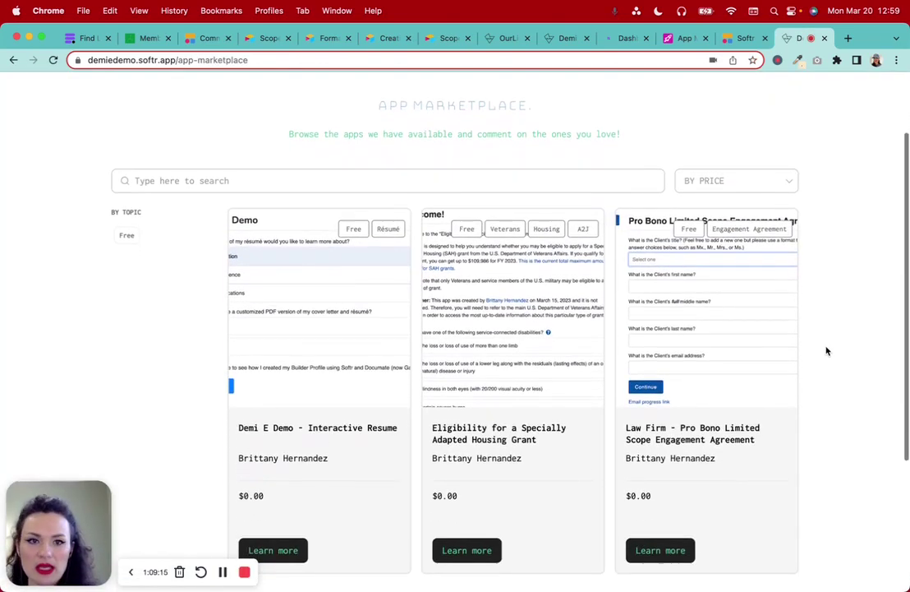
{"action": "scroll", "coordinate": [827, 351], "scroll_direction": "down", "scroll_amount": 1}
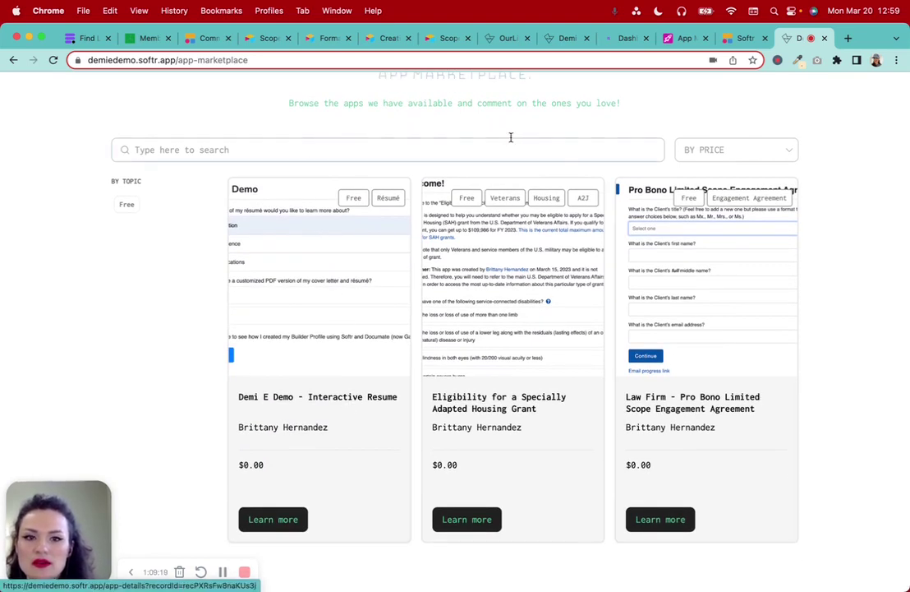
{"action": "left_click", "coordinate": [699, 150]}
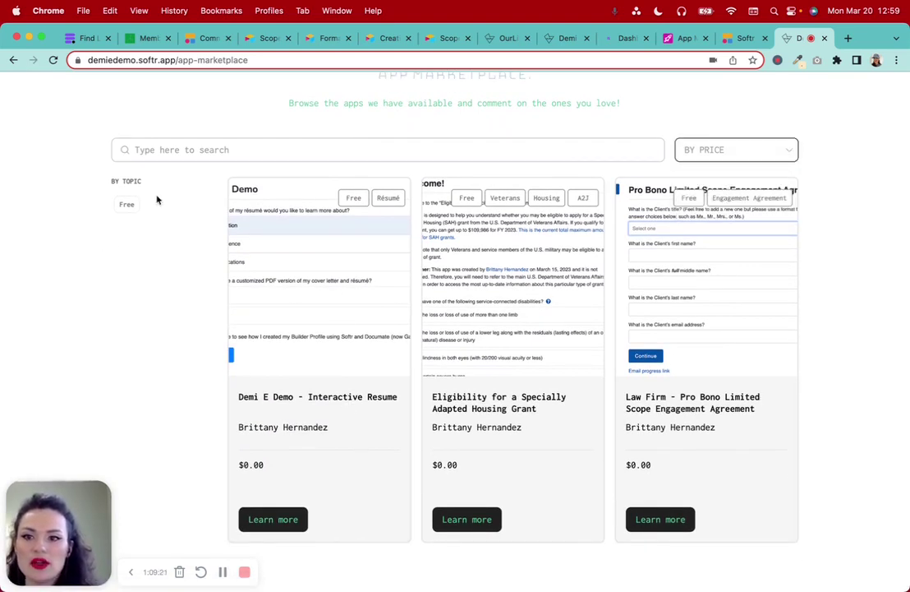
Open the Interactive Resume app's details page and review its embedded resume form
{"action": "left_click", "coordinate": [353, 288]}
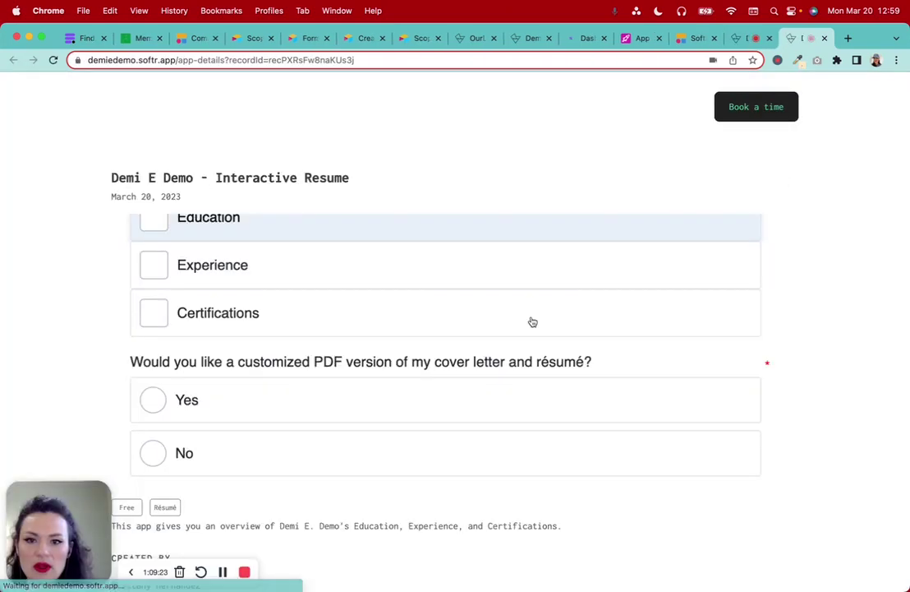
{"action": "scroll", "coordinate": [263, 447], "scroll_direction": "down", "scroll_amount": 10}
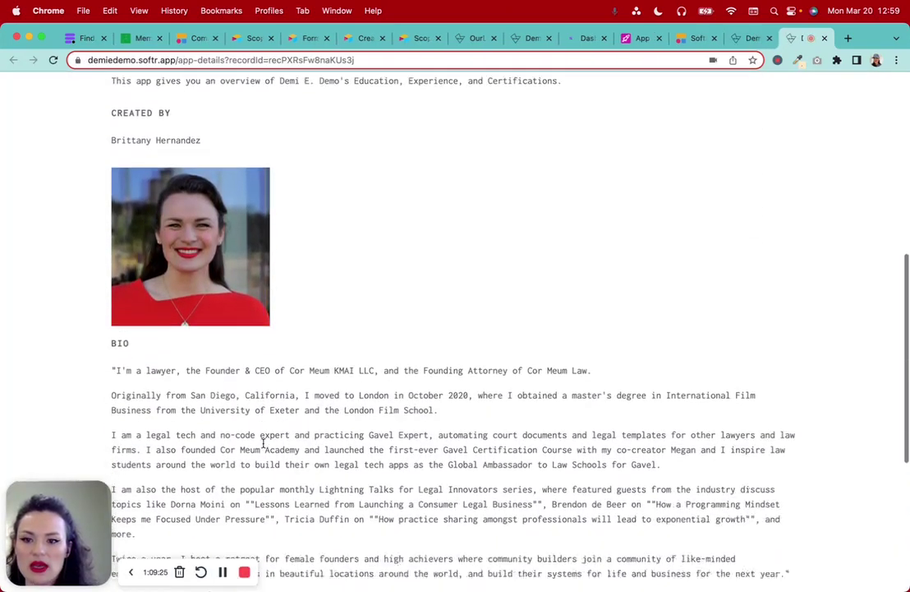
{"action": "scroll", "coordinate": [229, 378], "scroll_direction": "up", "scroll_amount": 10}
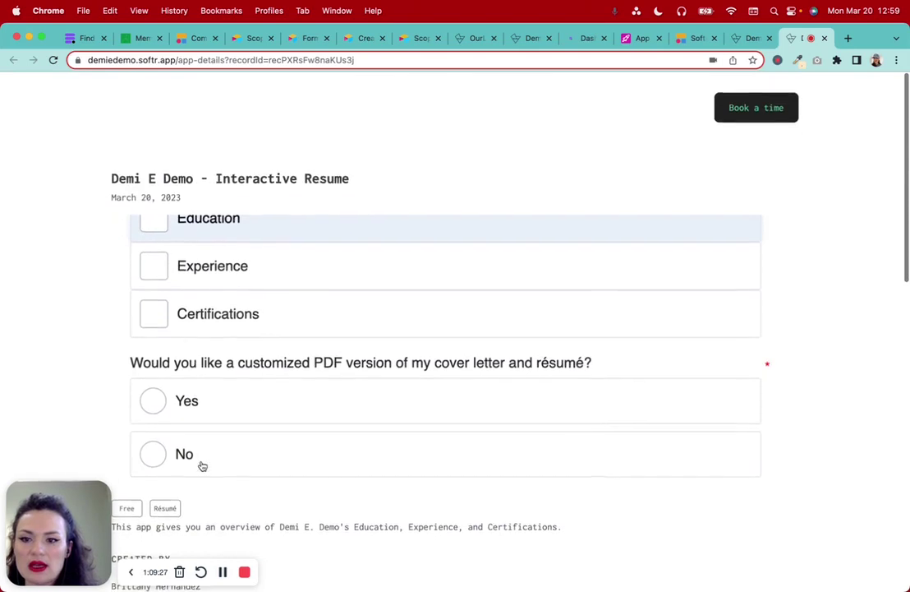
{"action": "scroll", "coordinate": [191, 448], "scroll_direction": "down", "scroll_amount": 4}
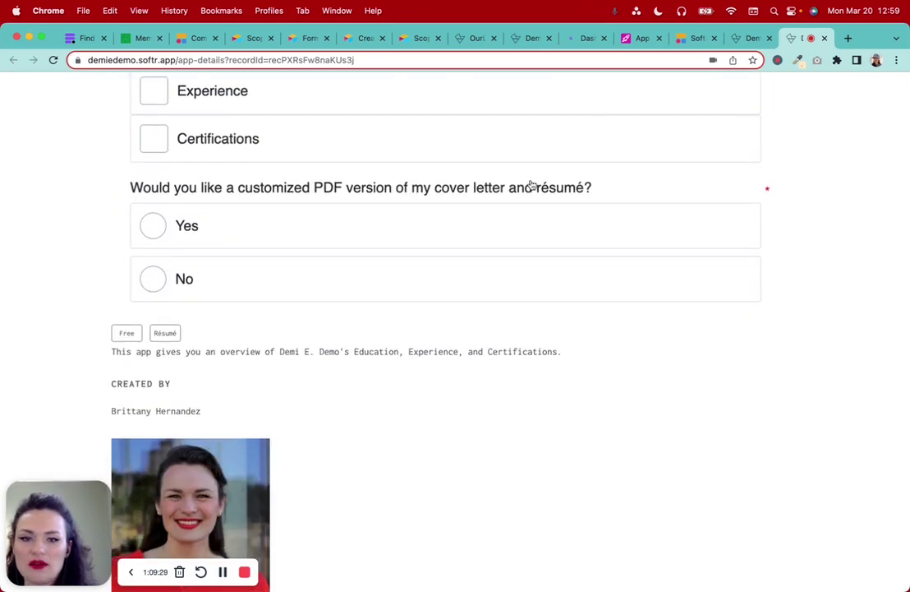
{"action": "left_click", "coordinate": [640, 37]}
Copy the <br /> tag from row 3's App Description and add it to row 2's
{"action": "left_click", "coordinate": [632, 224]}
{"action": "left_click", "coordinate": [697, 224]}
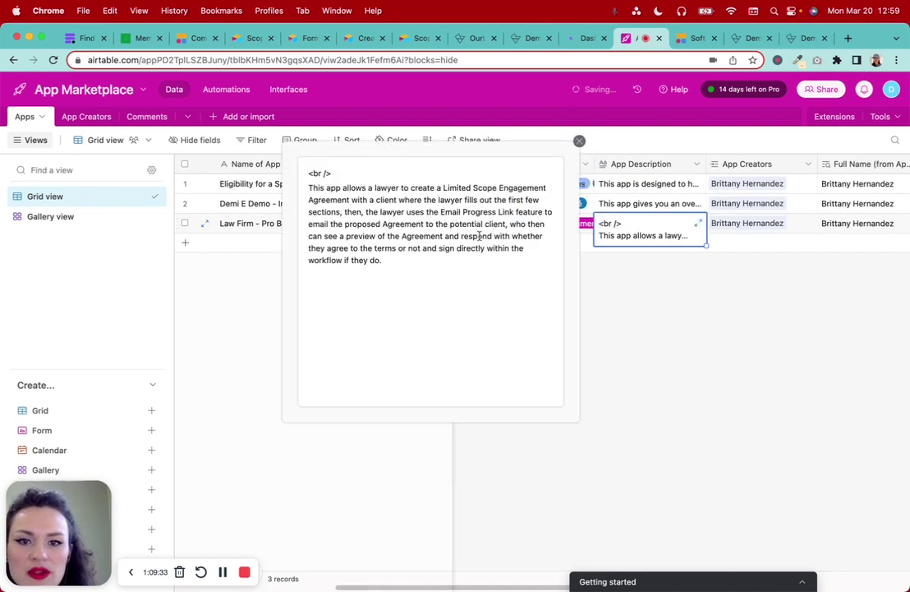
{"action": "left_click_drag", "start_coordinate": [336, 162], "coordinate": [293, 168]}
{"action": "key", "text": "super+c"}
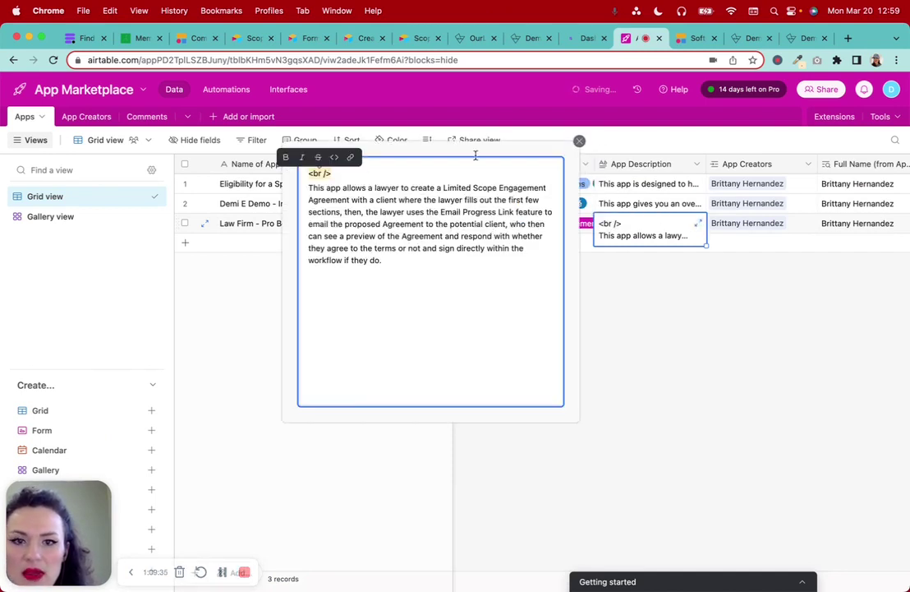
{"action": "left_click", "coordinate": [580, 141]}
{"action": "left_click", "coordinate": [687, 205]}
{"action": "left_click", "coordinate": [698, 203]}
{"action": "left_click", "coordinate": [371, 222]}
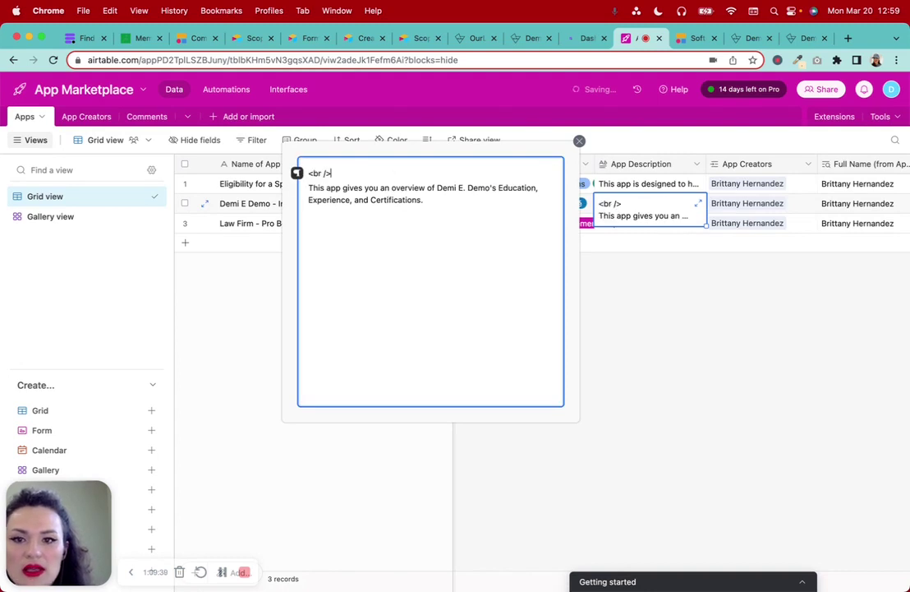
{"action": "left_click", "coordinate": [579, 142]}
Paste <br /> at the beginning of row 1's App Description
{"action": "left_click", "coordinate": [681, 186]}
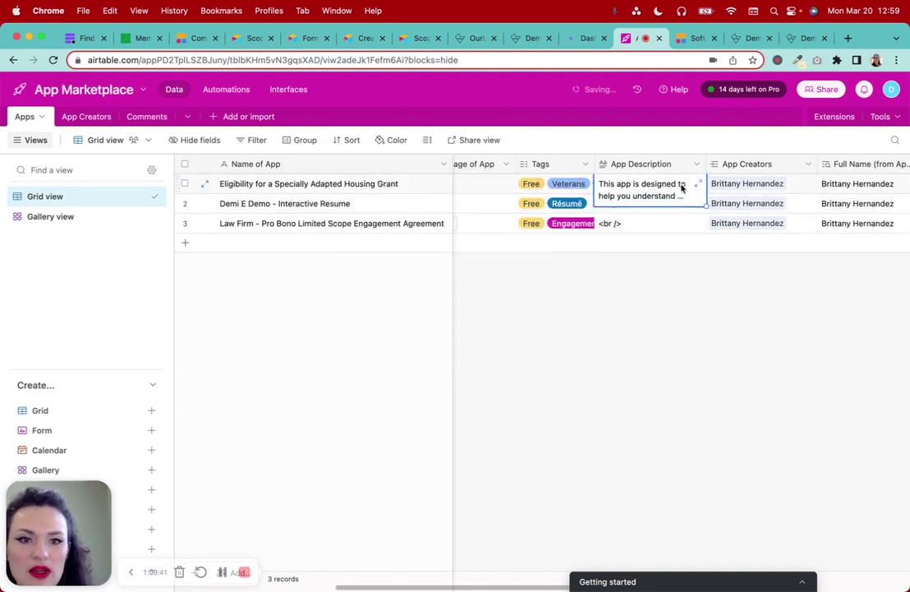
{"action": "left_click", "coordinate": [698, 186]}
{"action": "left_click", "coordinate": [310, 172]}
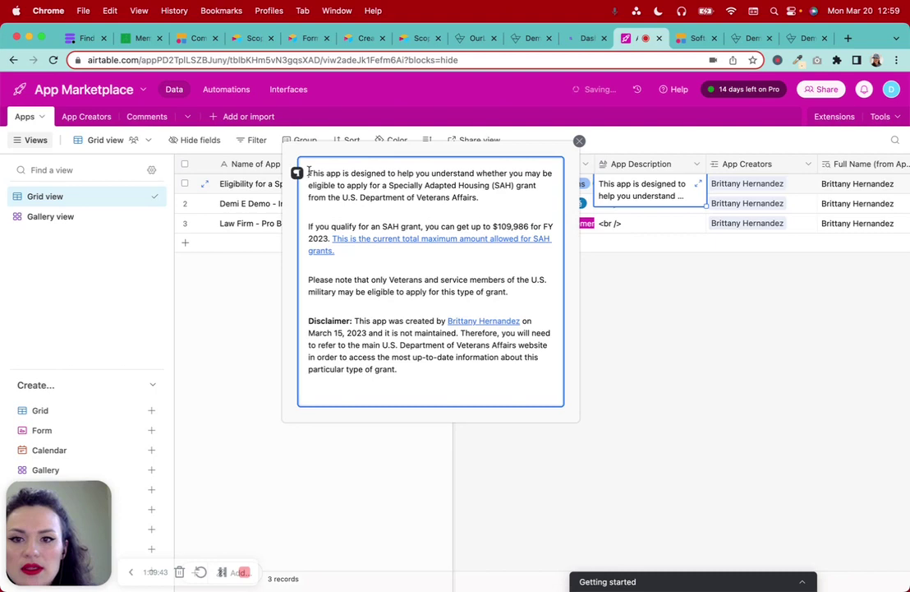
{"action": "key", "text": "super+v"}
{"action": "left_click", "coordinate": [689, 400]}
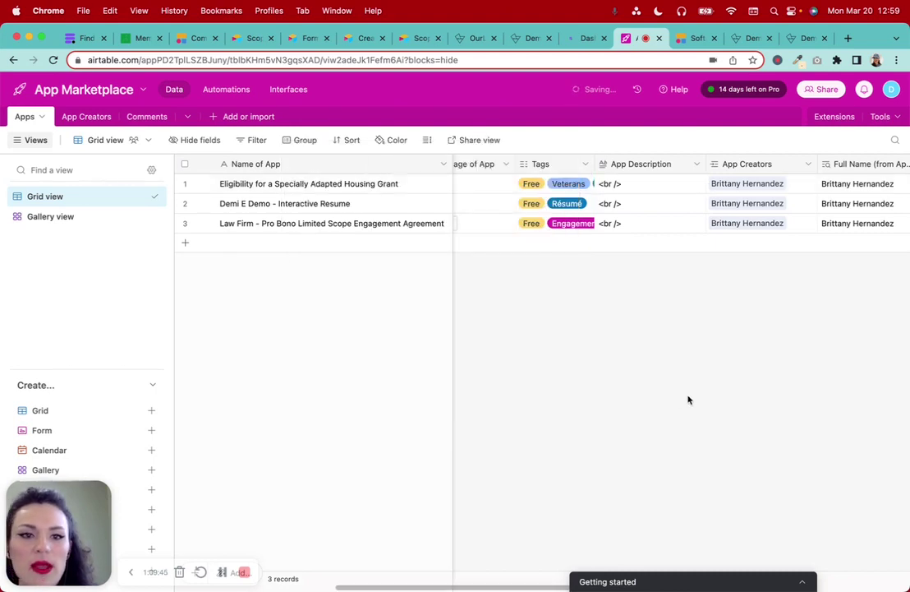
{"action": "left_click", "coordinate": [804, 39]}
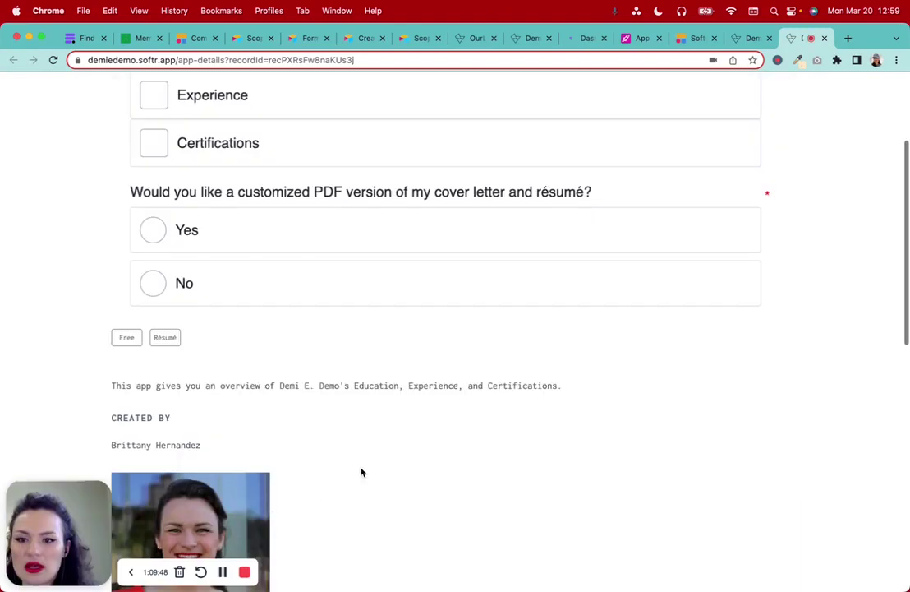
Launch the résumé app's embedded workflow and expand then collapse its builder profile video section
{"action": "scroll", "coordinate": [306, 387], "scroll_direction": "down", "scroll_amount": 10}
{"action": "scroll", "coordinate": [309, 394], "scroll_direction": "up", "scroll_amount": 15}
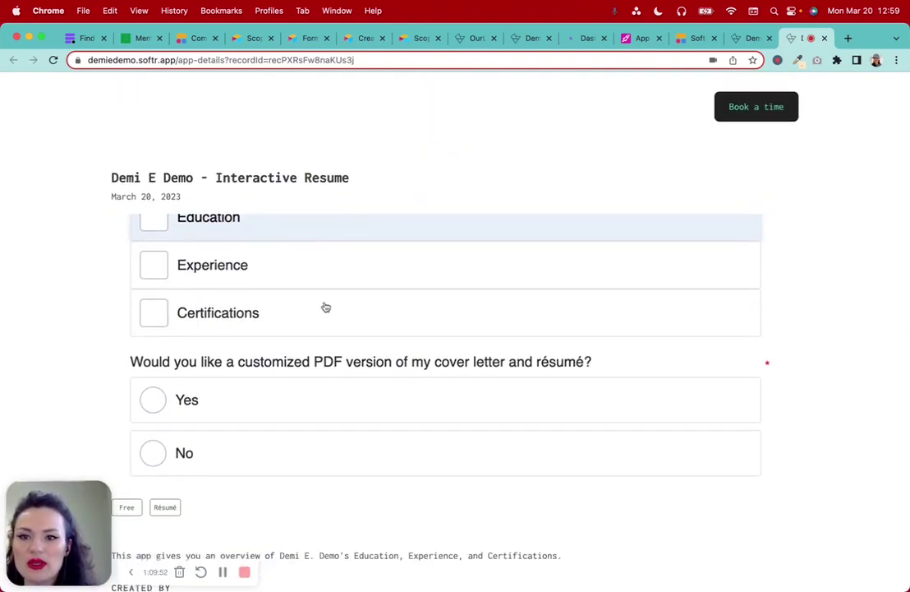
{"action": "scroll", "coordinate": [321, 311], "scroll_direction": "down", "scroll_amount": 10}
{"action": "left_click", "coordinate": [154, 369]}
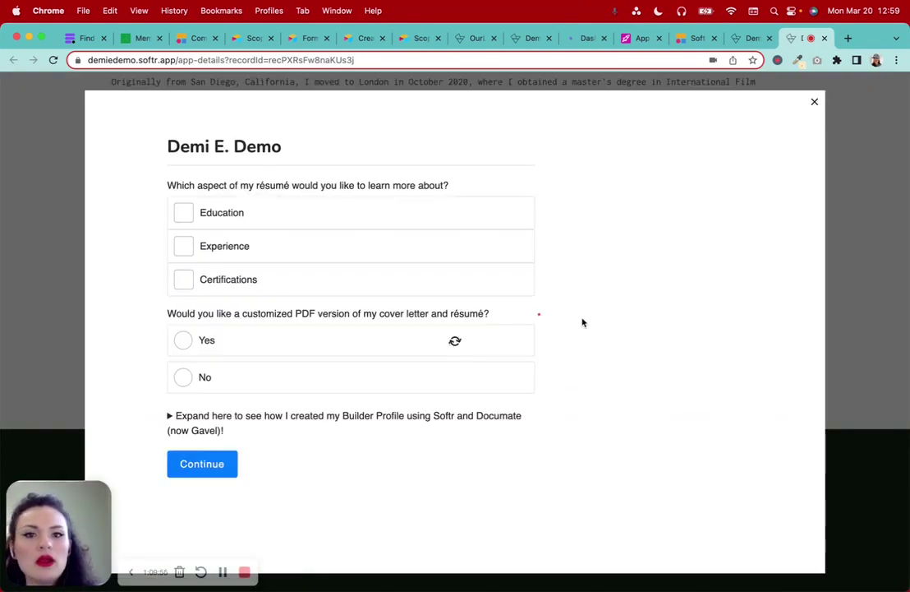
{"action": "scroll", "coordinate": [583, 323], "scroll_direction": "down", "scroll_amount": 1}
{"action": "scroll", "coordinate": [584, 323], "scroll_direction": "up", "scroll_amount": 5}
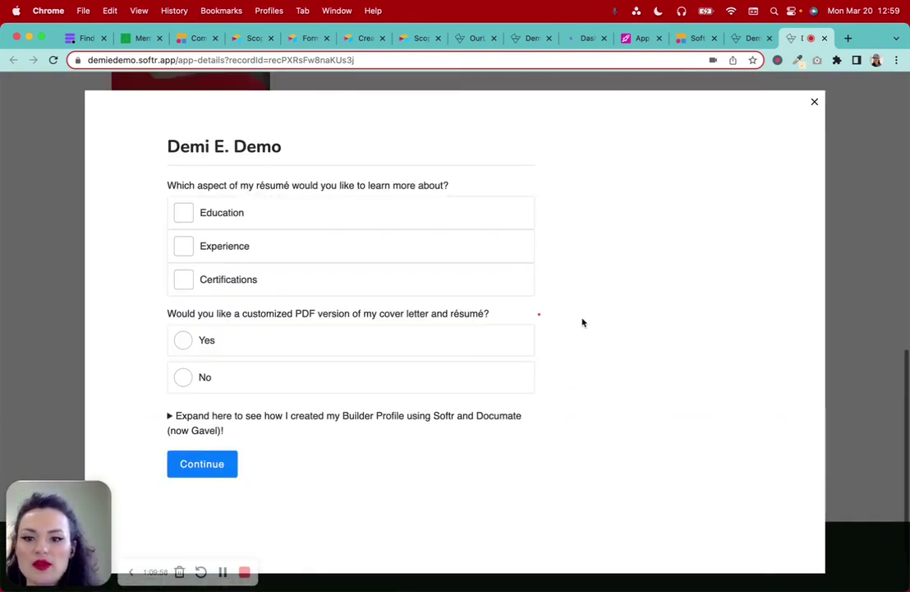
{"action": "left_click", "coordinate": [168, 417]}
{"action": "scroll", "coordinate": [176, 407], "scroll_direction": "down", "scroll_amount": 5}
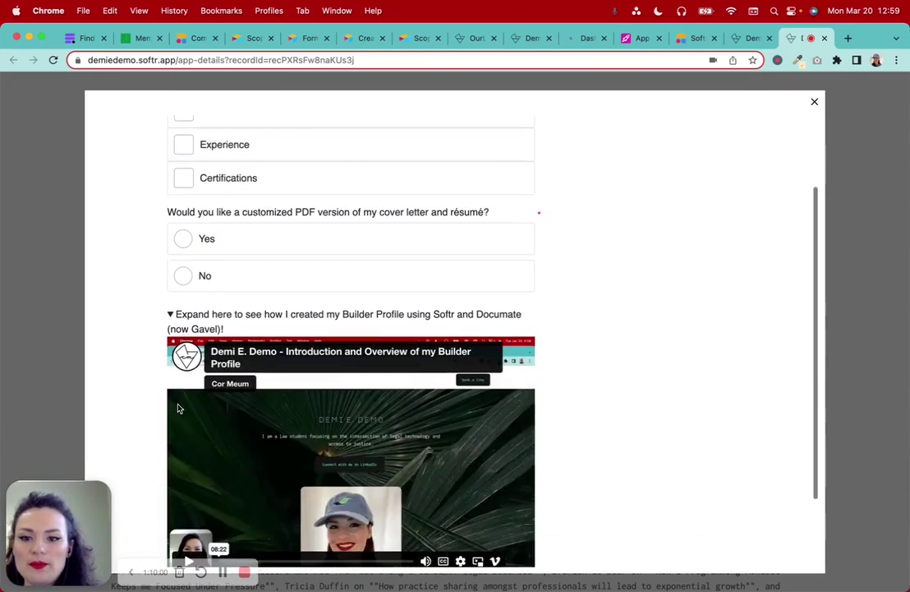
{"action": "left_click", "coordinate": [173, 217]}
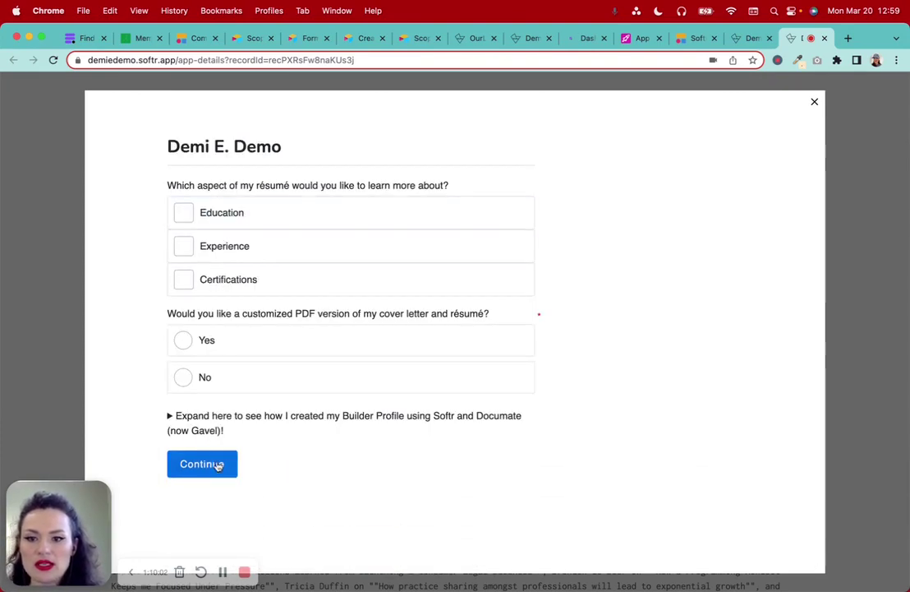
Tick and then untick Experience, Education and Certifications in the résumé form
{"action": "left_click", "coordinate": [265, 253]}
{"action": "left_click", "coordinate": [277, 221]}
{"action": "left_click", "coordinate": [287, 275]}
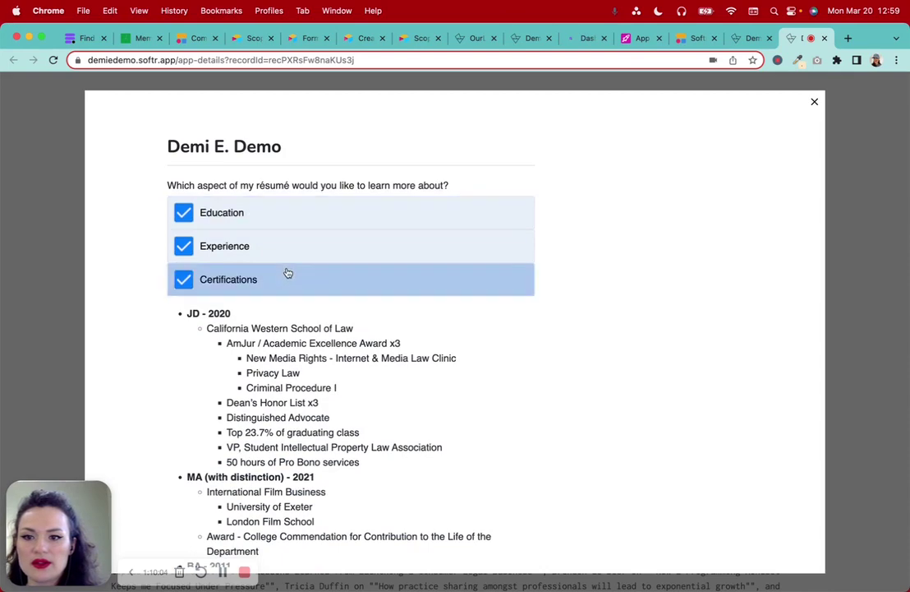
{"action": "left_click", "coordinate": [288, 250]}
{"action": "left_click", "coordinate": [295, 224]}
{"action": "left_click", "coordinate": [295, 280]}
{"action": "scroll", "coordinate": [280, 460], "scroll_direction": "down", "scroll_amount": 1}
{"action": "left_click", "coordinate": [222, 574]}
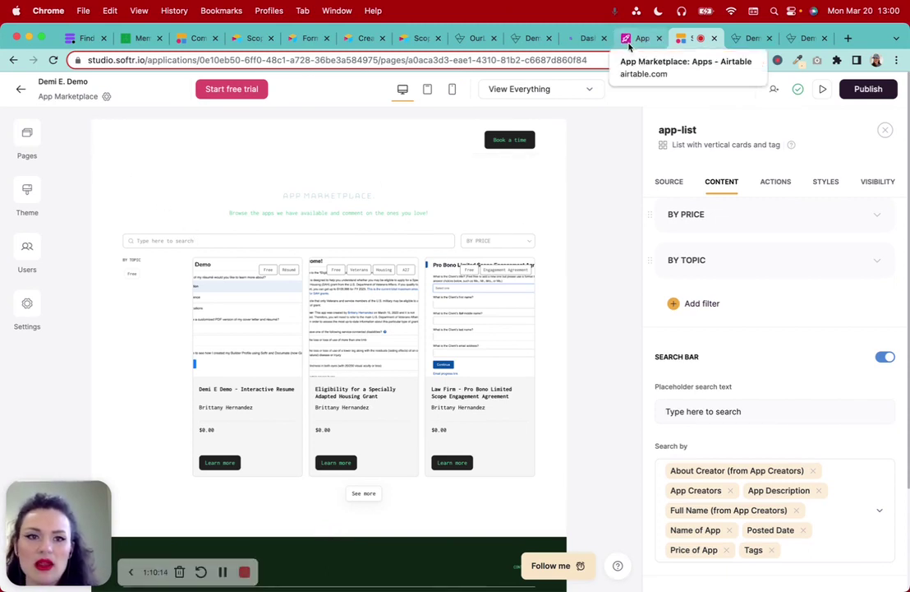
Close the published marketplace and app-details tabs, returning to the App Marketplace page in the studio
{"action": "left_click", "coordinate": [752, 39]}
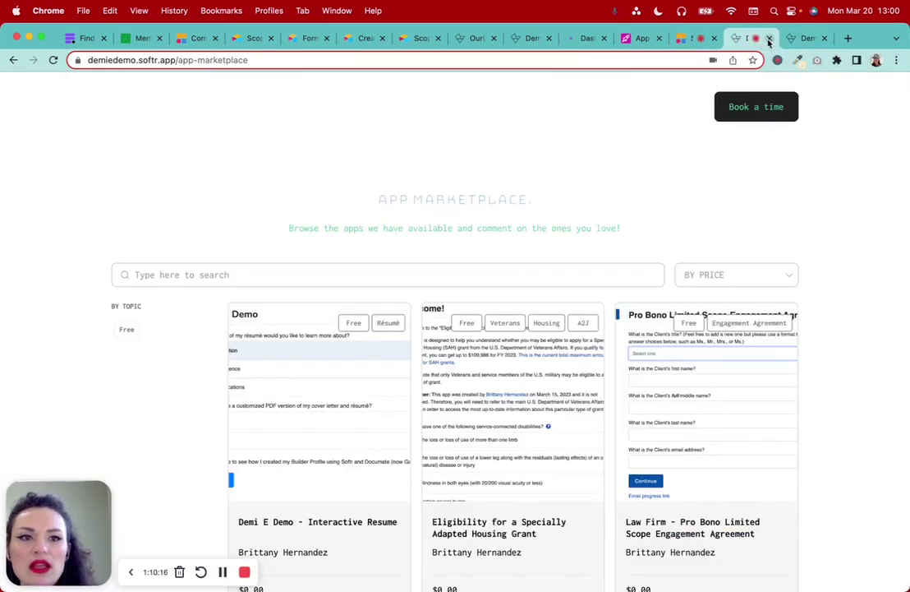
{"action": "left_click", "coordinate": [770, 38]}
{"action": "left_click", "coordinate": [769, 39]}
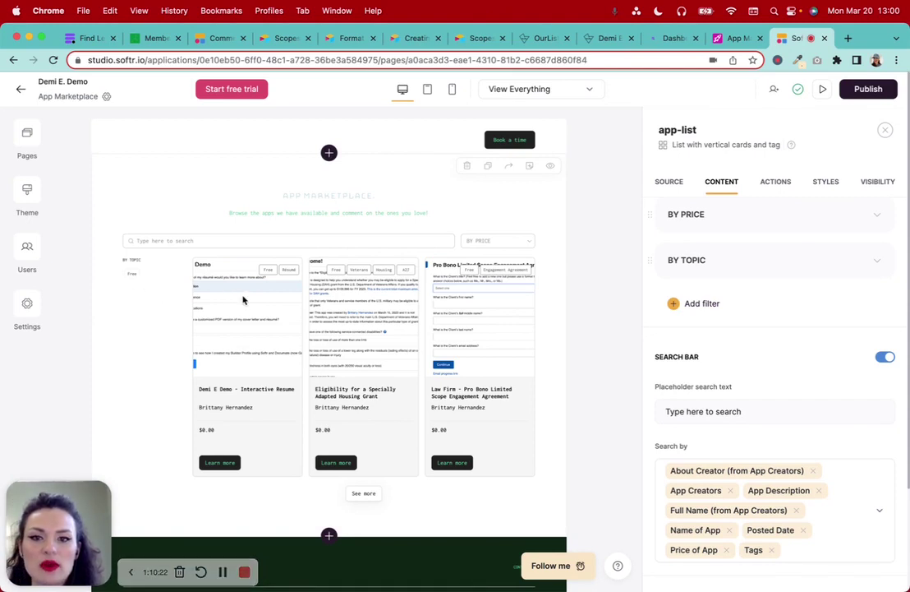
{"action": "left_click", "coordinate": [27, 138]}
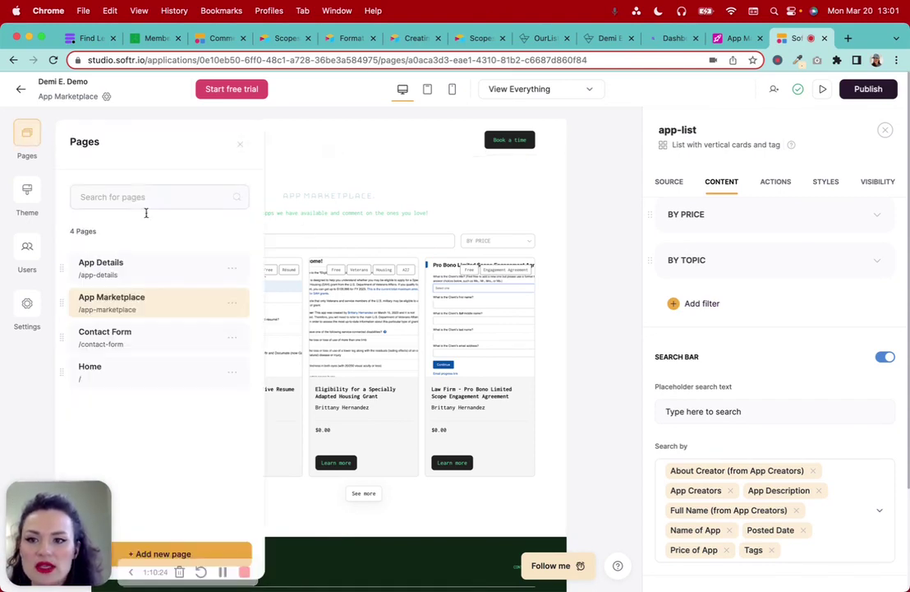
{"action": "left_click", "coordinate": [140, 297]}
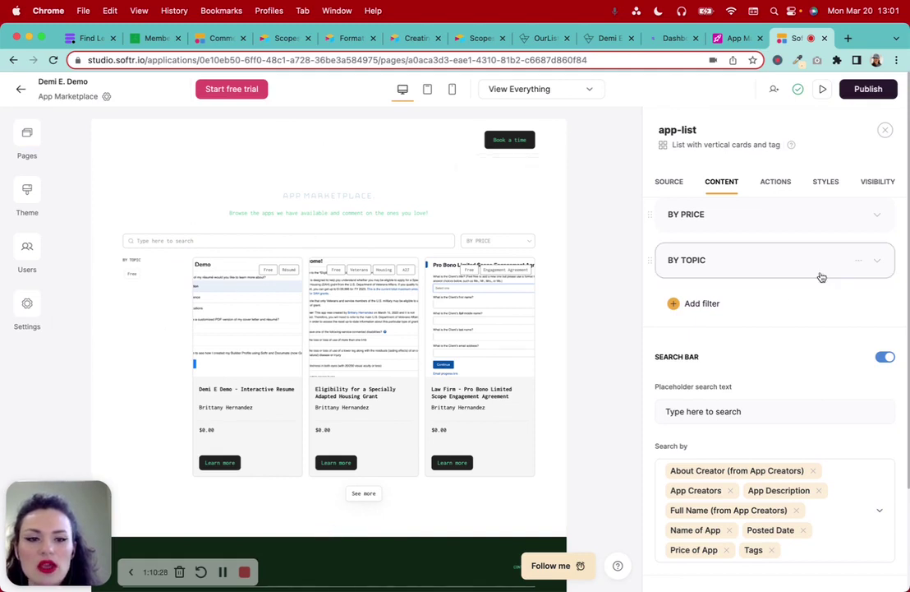
{"action": "scroll", "coordinate": [821, 274], "scroll_direction": "up", "scroll_amount": 1}
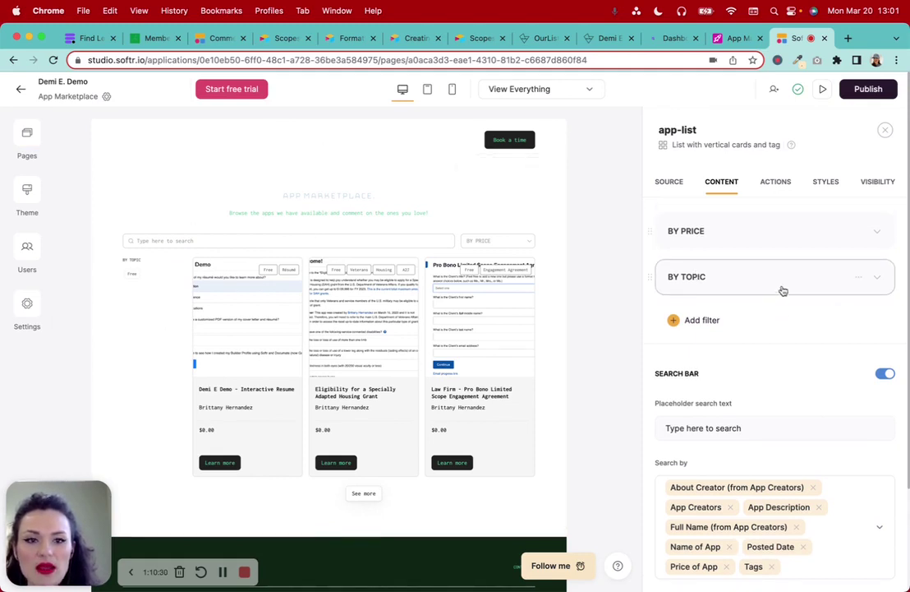
Change the BY TOPIC filter options: drop Free, add Veterans, Housing, Résumé, Engagement Agreement and A2J
{"action": "left_click", "coordinate": [880, 280]}
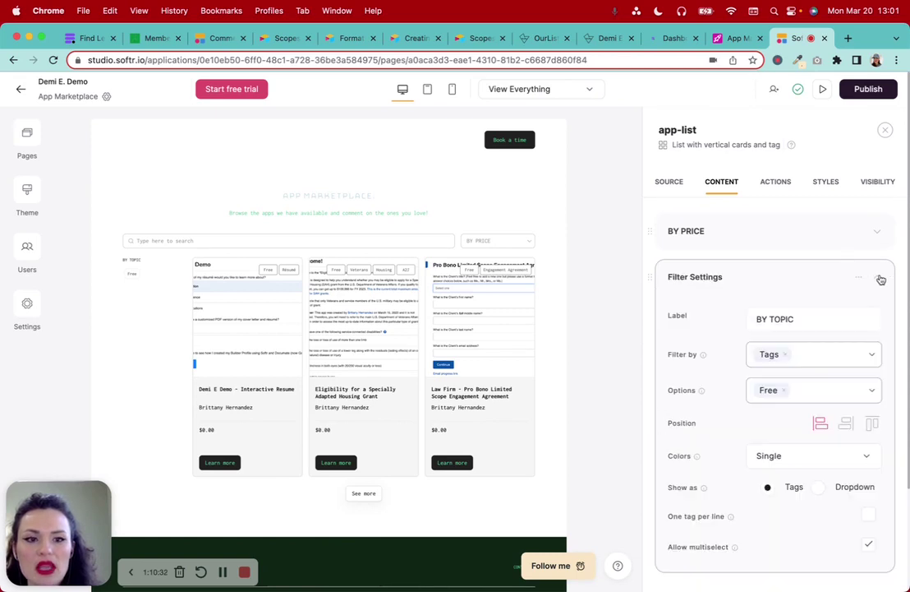
{"action": "scroll", "coordinate": [813, 353], "scroll_direction": "down", "scroll_amount": 2}
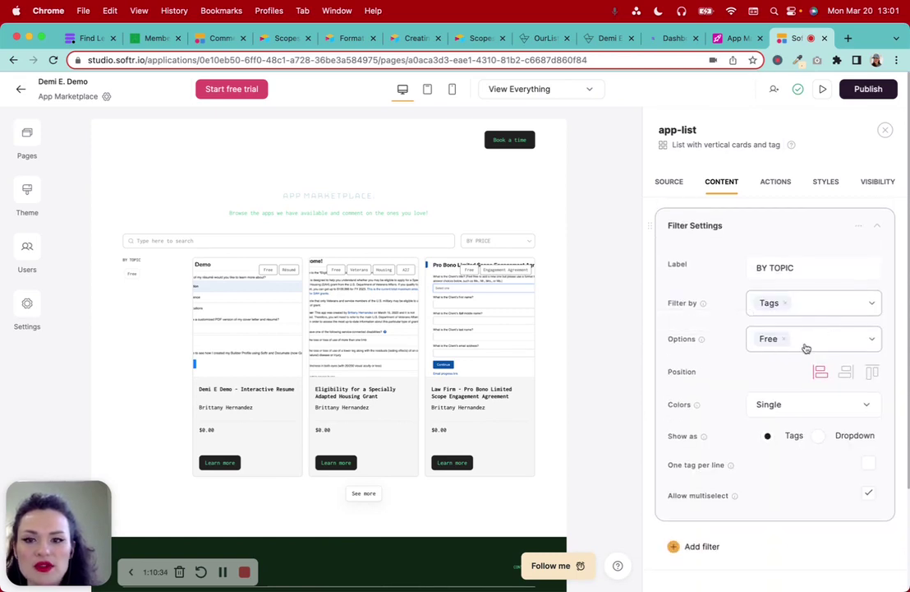
{"action": "left_click", "coordinate": [791, 343]}
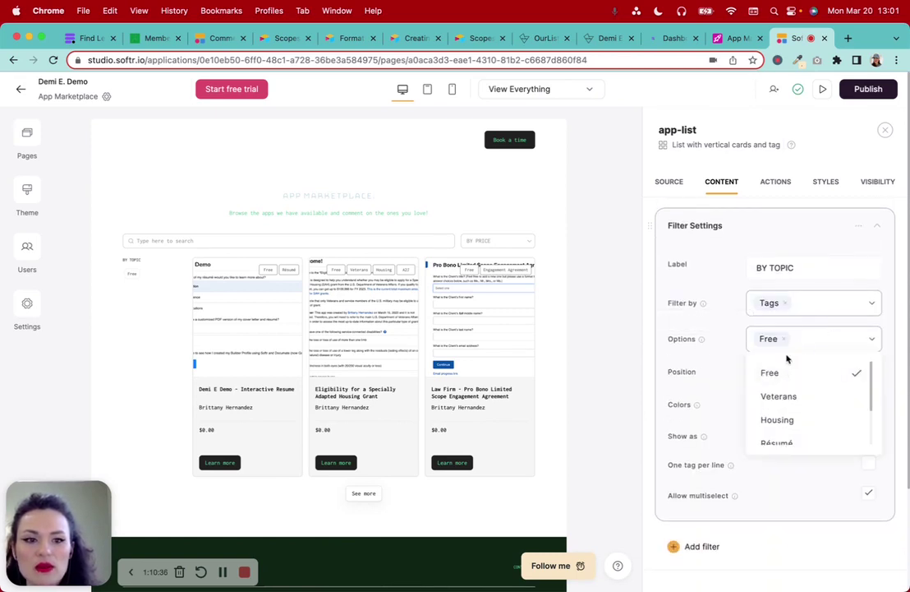
{"action": "left_click", "coordinate": [786, 339]}
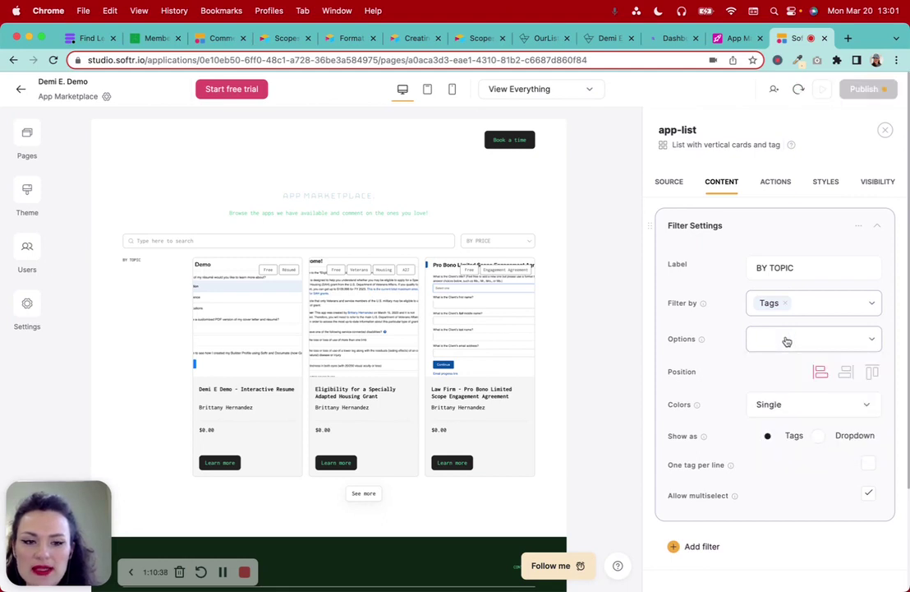
{"action": "left_click", "coordinate": [788, 341]}
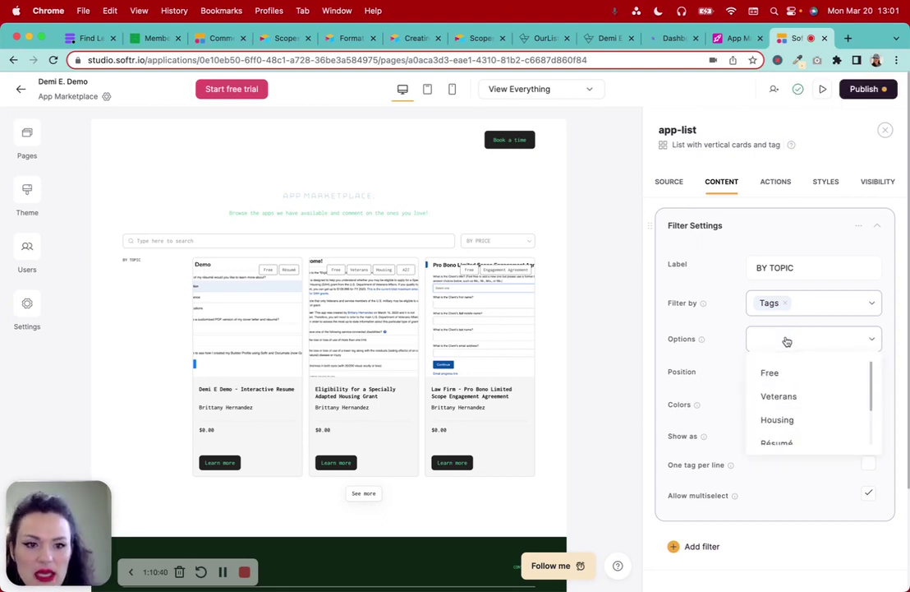
{"action": "left_click", "coordinate": [796, 398]}
{"action": "left_click", "coordinate": [795, 420]}
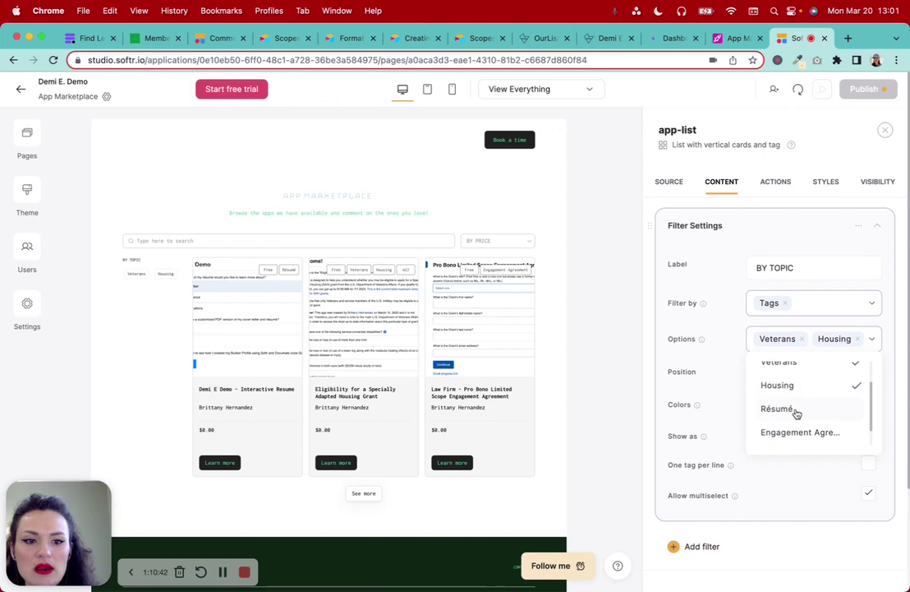
{"action": "left_click", "coordinate": [795, 413]}
{"action": "scroll", "coordinate": [798, 440], "scroll_direction": "down", "scroll_amount": 1}
{"action": "left_click", "coordinate": [797, 444]}
{"action": "left_click", "coordinate": [792, 470]}
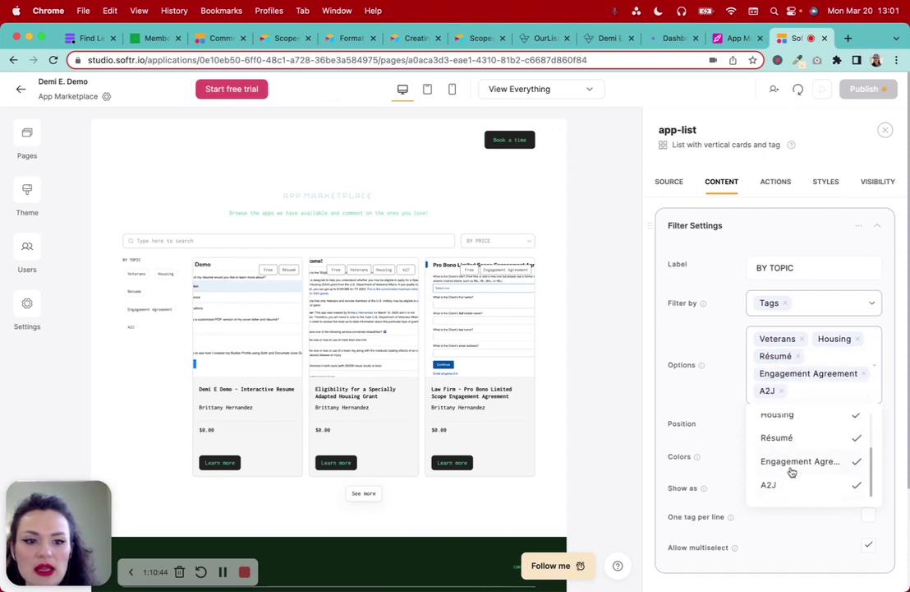
{"action": "scroll", "coordinate": [793, 471], "scroll_direction": "down", "scroll_amount": 1}
{"action": "scroll", "coordinate": [792, 472], "scroll_direction": "down", "scroll_amount": 1}
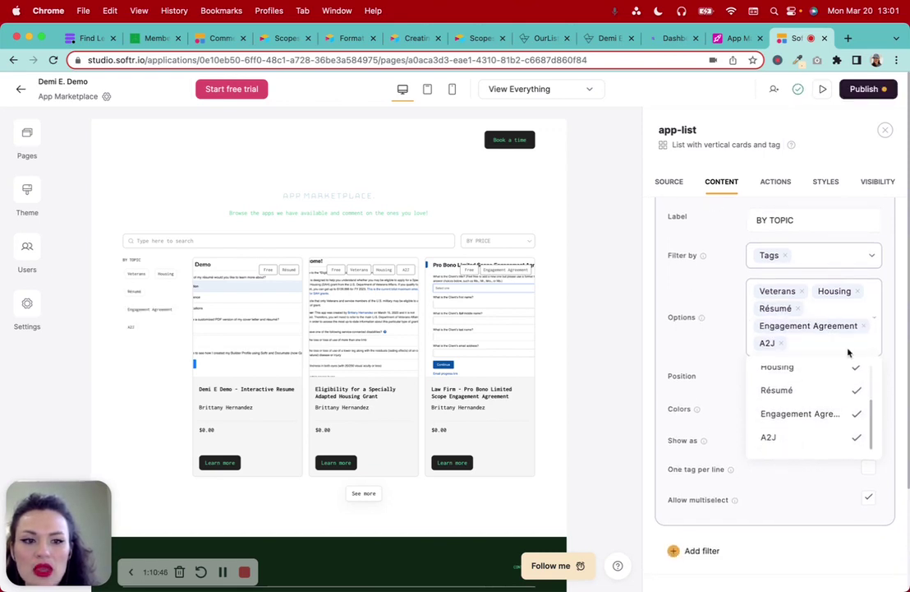
{"action": "left_click", "coordinate": [794, 527]}
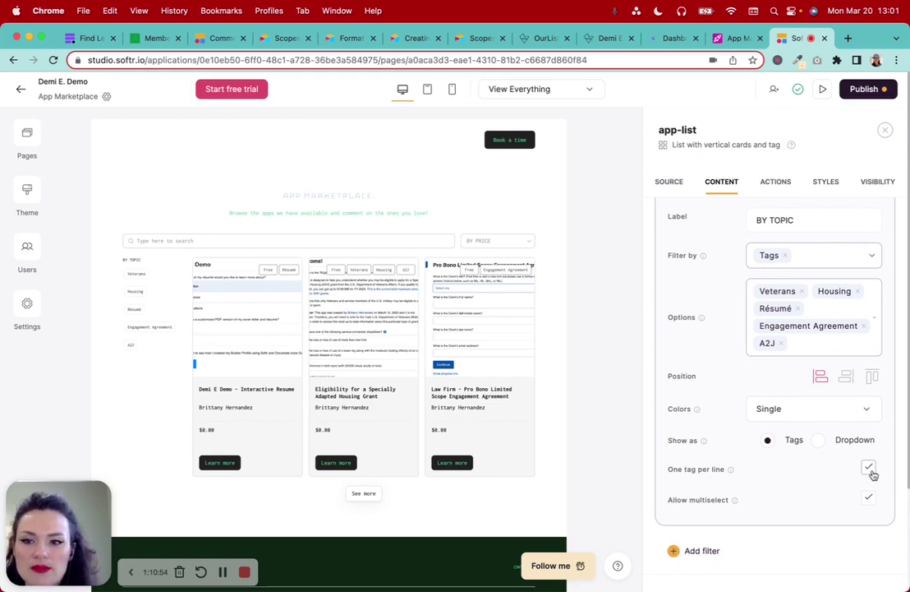
Let topic tags wrap onto shared lines and keep the filter shown as Tags
{"action": "left_click", "coordinate": [871, 468]}
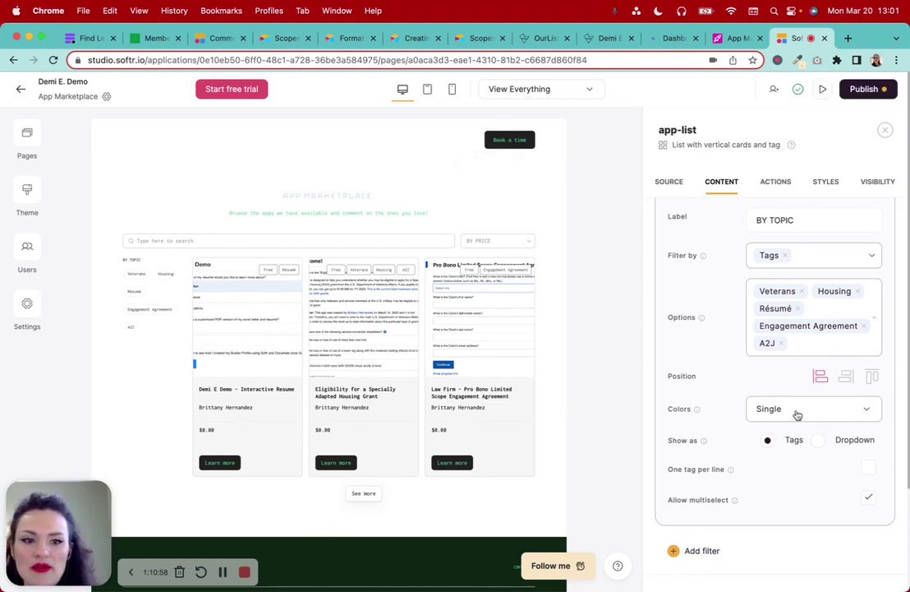
{"action": "left_click", "coordinate": [838, 439]}
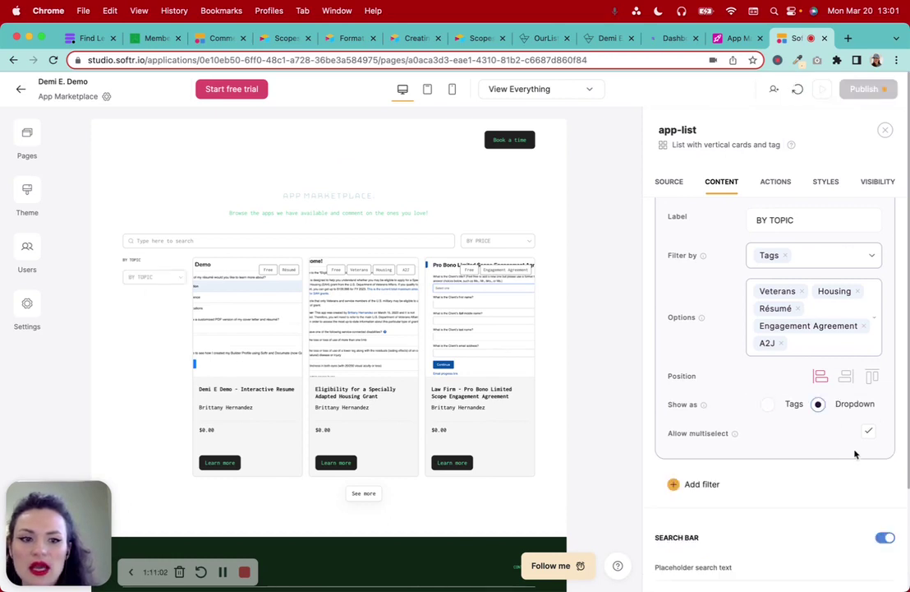
{"action": "left_click", "coordinate": [774, 406]}
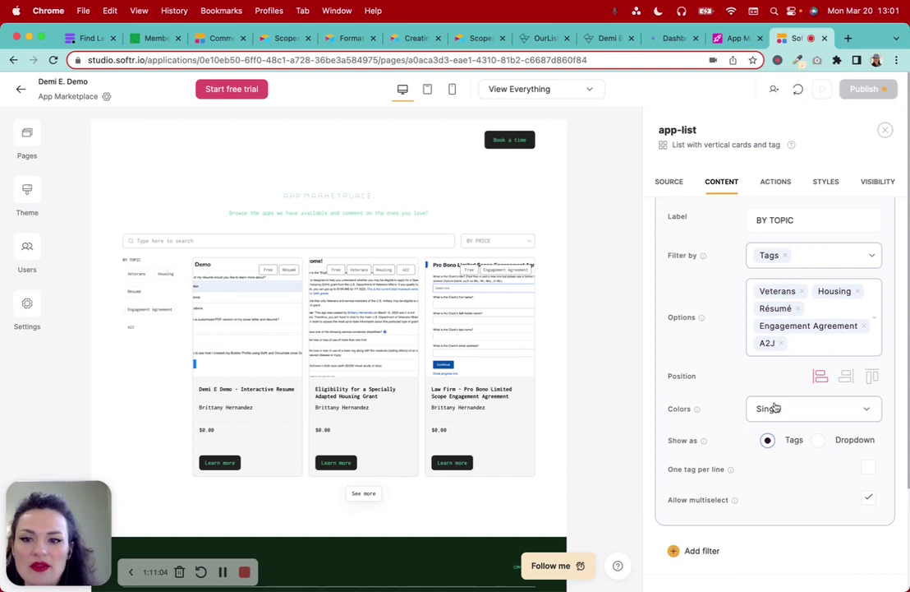
{"action": "scroll", "coordinate": [842, 491], "scroll_direction": "down", "scroll_amount": 3}
{"action": "scroll", "coordinate": [841, 493], "scroll_direction": "down", "scroll_amount": 1}
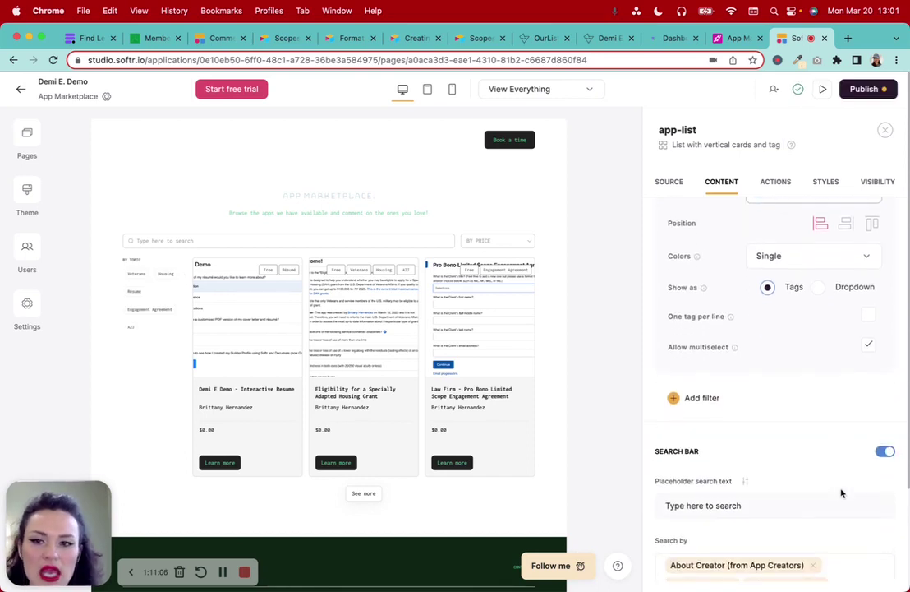
{"action": "scroll", "coordinate": [835, 472], "scroll_direction": "down", "scroll_amount": 2}
{"action": "scroll", "coordinate": [829, 460], "scroll_direction": "up", "scroll_amount": 10}
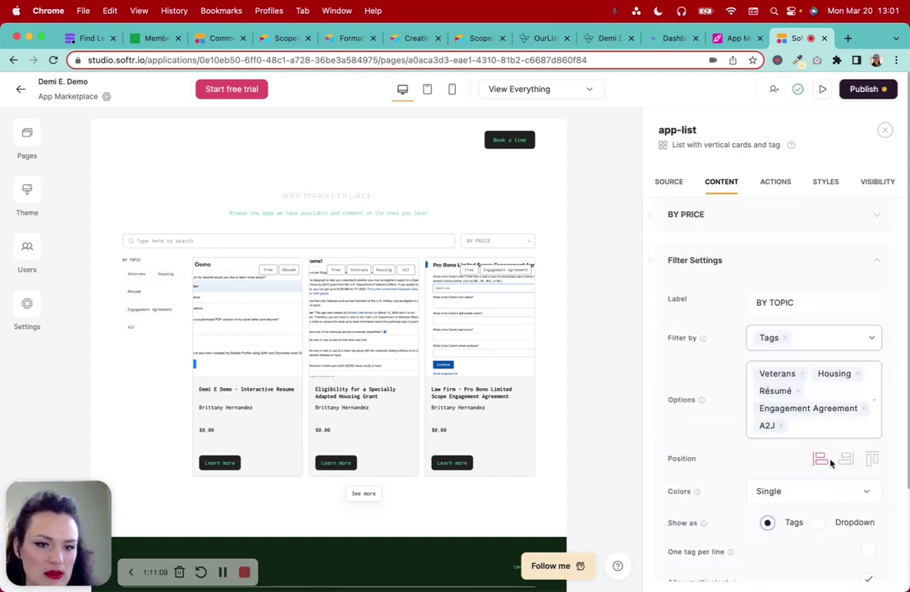
Publish all pending updates to the live site
{"action": "left_click", "coordinate": [870, 96]}
{"action": "left_click", "coordinate": [804, 270]}
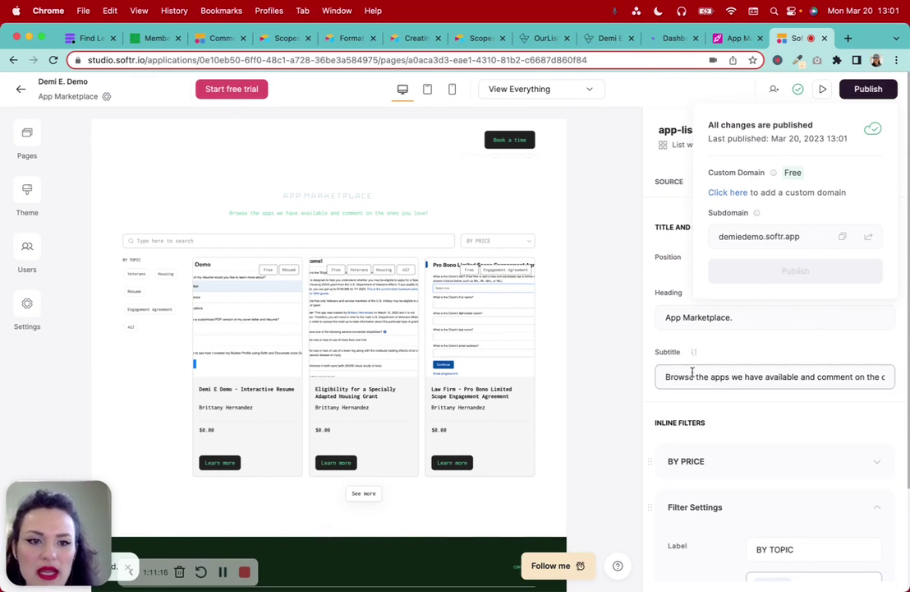
{"action": "left_click", "coordinate": [697, 102]}
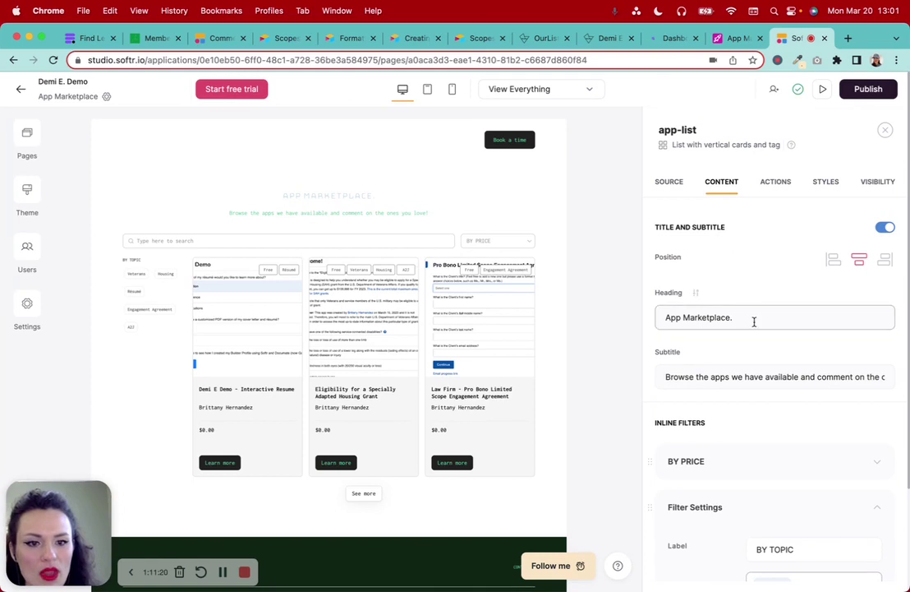
Expand the BY PRICE filter and review its options, leaving Free as the only one
{"action": "scroll", "coordinate": [753, 322], "scroll_direction": "down", "scroll_amount": 4}
{"action": "left_click", "coordinate": [879, 356]}
{"action": "left_click", "coordinate": [879, 312]}
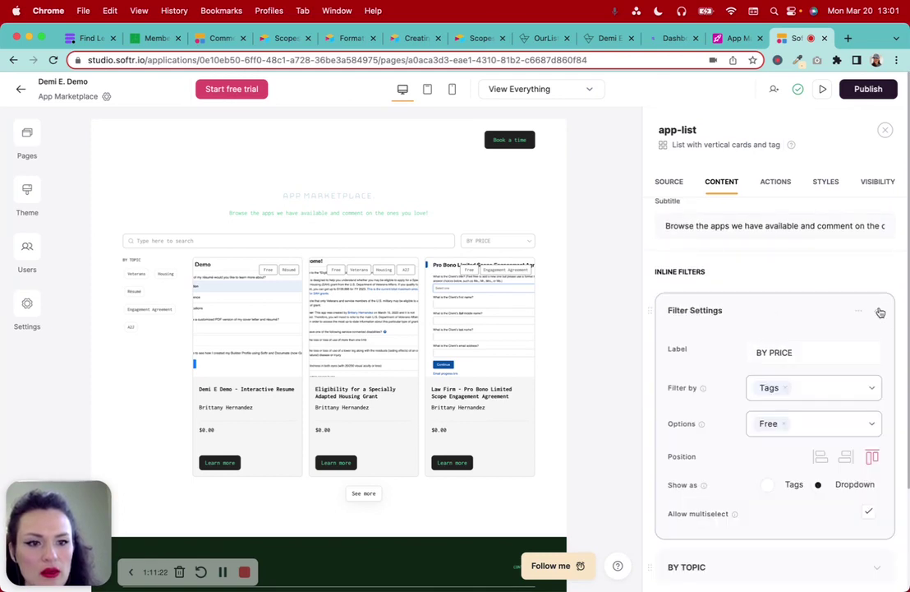
{"action": "left_click", "coordinate": [807, 427]}
{"action": "scroll", "coordinate": [813, 499], "scroll_direction": "down", "scroll_amount": 2}
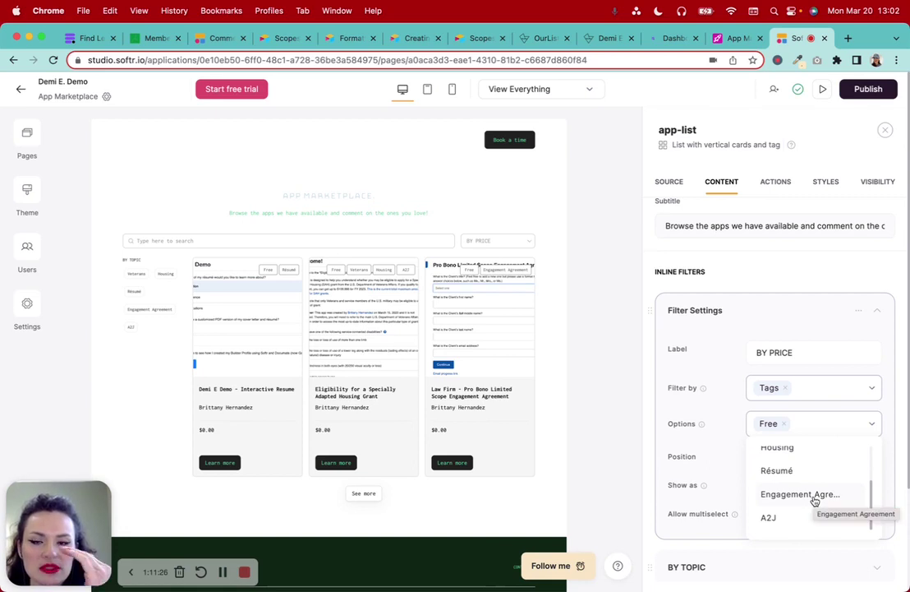
{"action": "scroll", "coordinate": [814, 501], "scroll_direction": "up", "scroll_amount": 2}
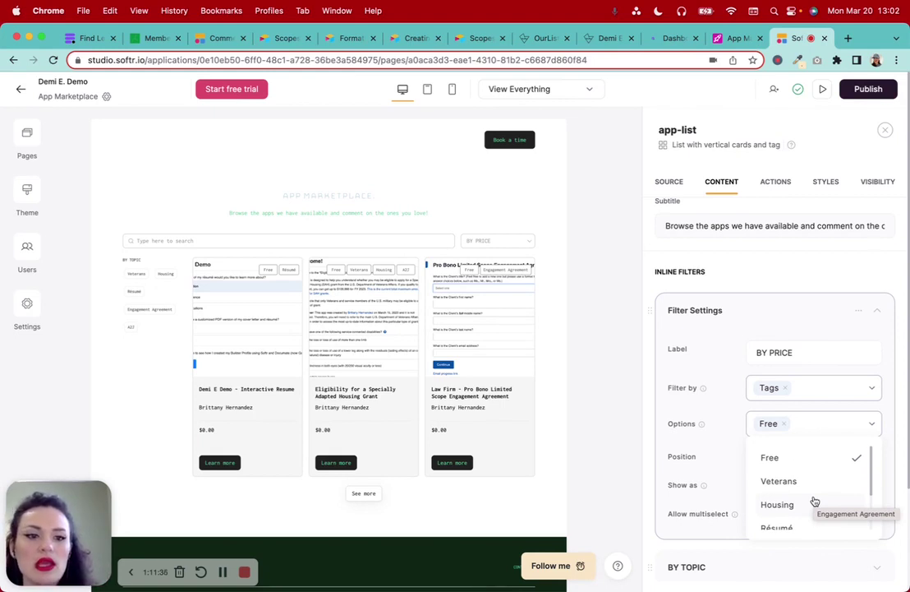
{"action": "scroll", "coordinate": [814, 501], "scroll_direction": "down", "scroll_amount": 3}
{"action": "scroll", "coordinate": [814, 493], "scroll_direction": "up", "scroll_amount": 3}
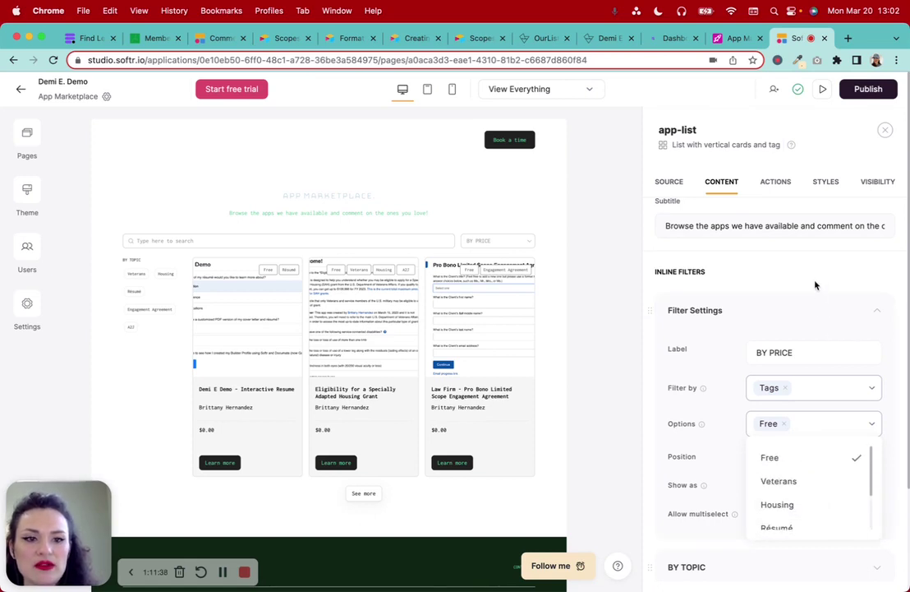
Collapse the price filter and open the published site in a new tab
{"action": "left_click", "coordinate": [877, 310]}
{"action": "left_click", "coordinate": [876, 310]}
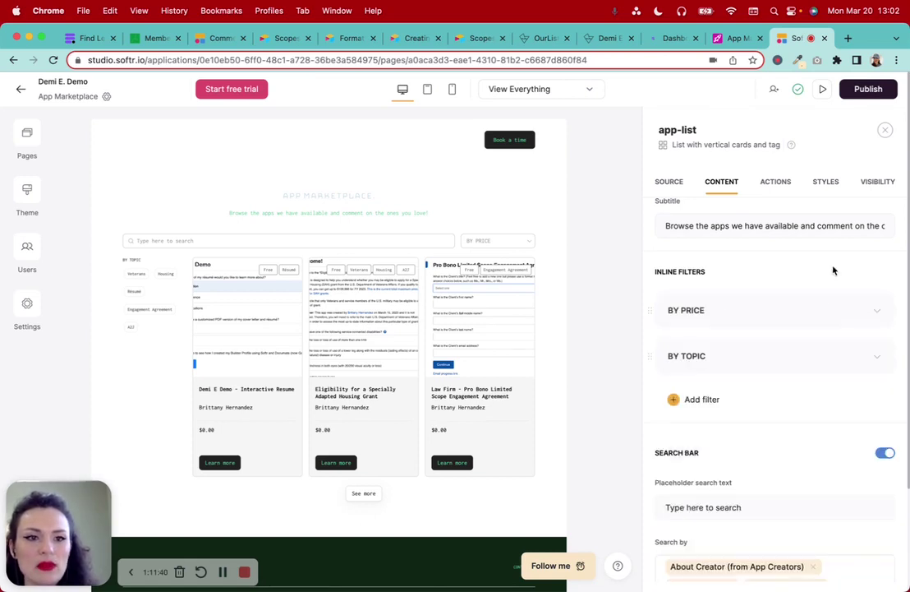
{"action": "left_click", "coordinate": [862, 89]}
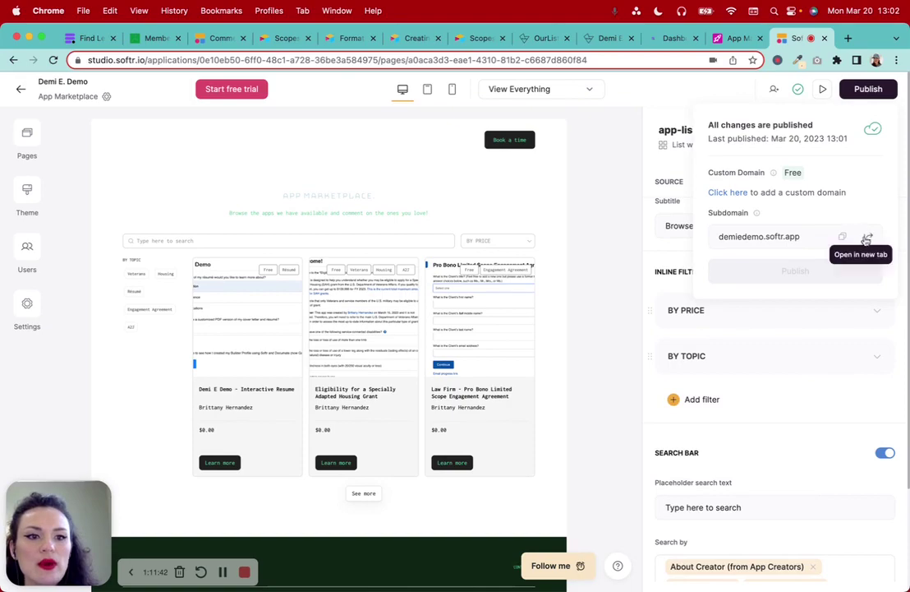
{"action": "left_click", "coordinate": [866, 235]}
Go to the live App Marketplace from the Apps card and browse the listing
{"action": "scroll", "coordinate": [601, 261], "scroll_direction": "down", "scroll_amount": 10}
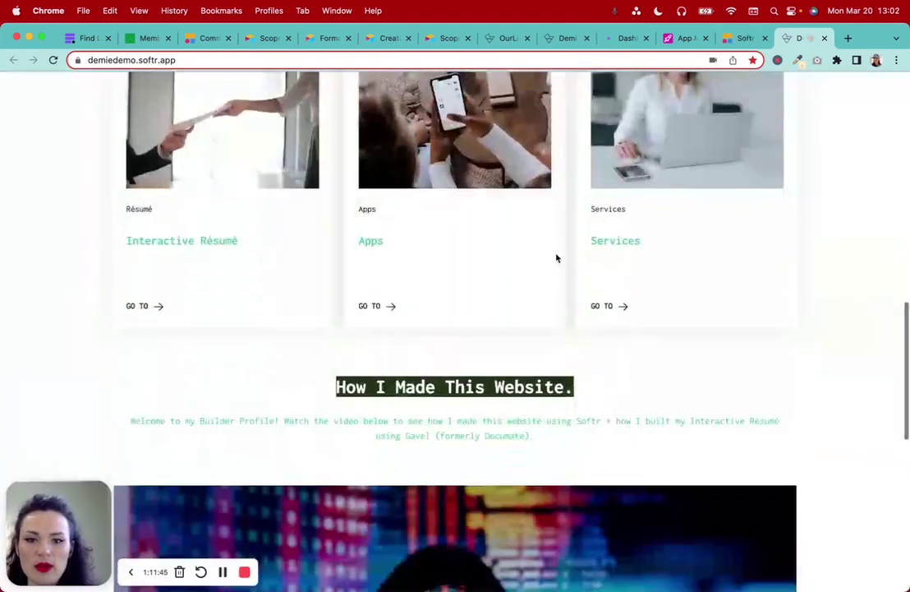
{"action": "left_click", "coordinate": [433, 196]}
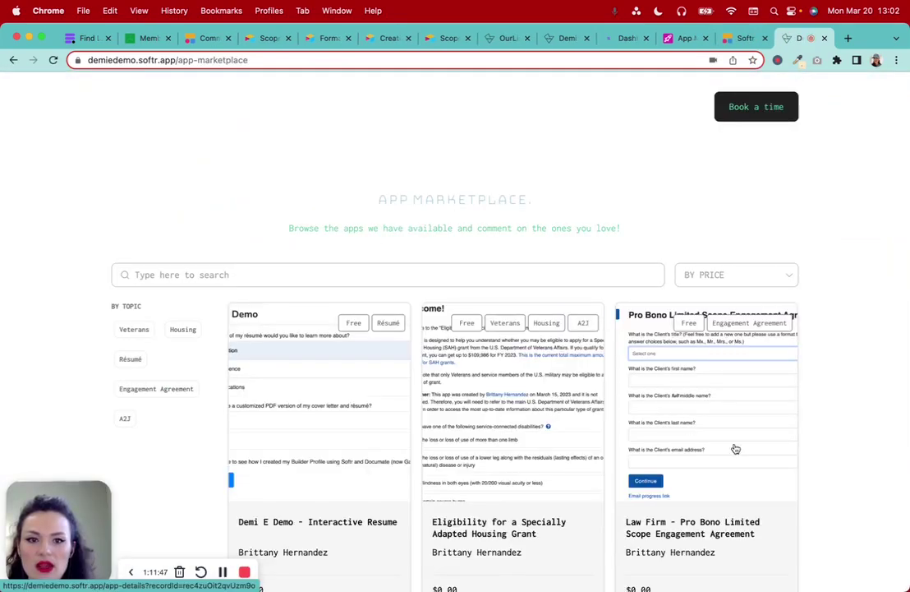
{"action": "scroll", "coordinate": [895, 425], "scroll_direction": "down", "scroll_amount": 1}
{"action": "scroll", "coordinate": [895, 426], "scroll_direction": "down", "scroll_amount": 4}
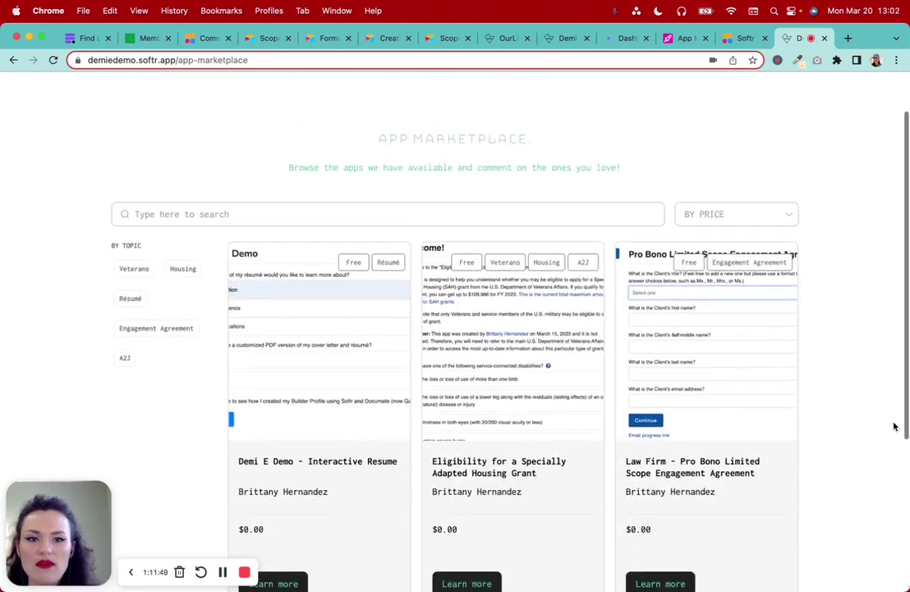
{"action": "scroll", "coordinate": [895, 425], "scroll_direction": "up", "scroll_amount": 5}
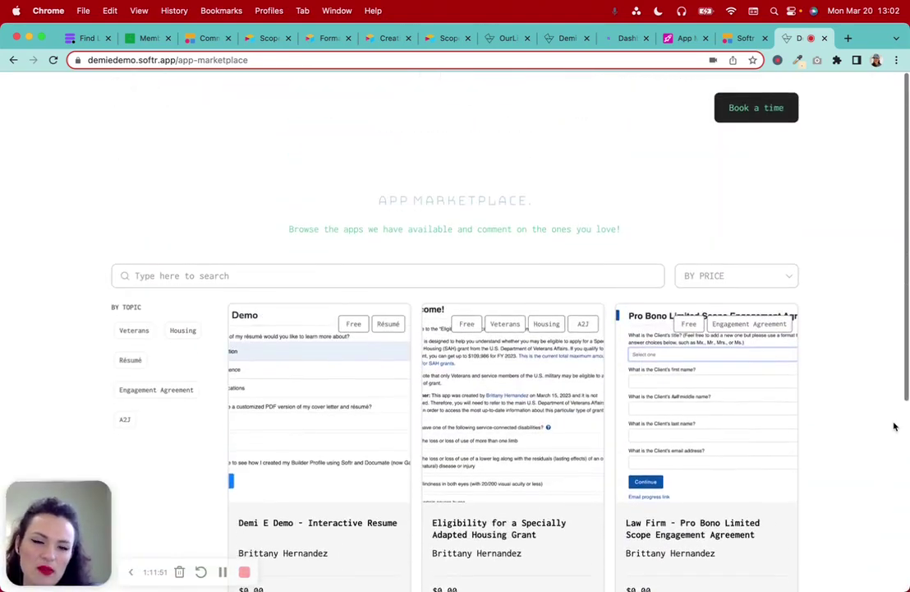
{"action": "scroll", "coordinate": [895, 426], "scroll_direction": "down", "scroll_amount": 3}
{"action": "scroll", "coordinate": [803, 206], "scroll_direction": "up", "scroll_amount": 3}
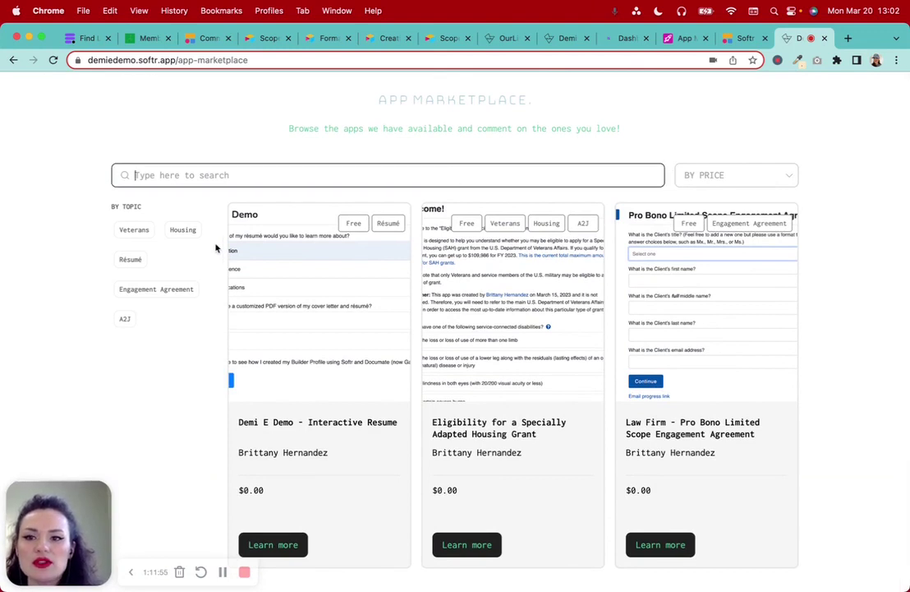
Test the Veterans and Engagement Agreement topic filters and the Free price filter, clearing each
{"action": "left_click", "coordinate": [138, 231]}
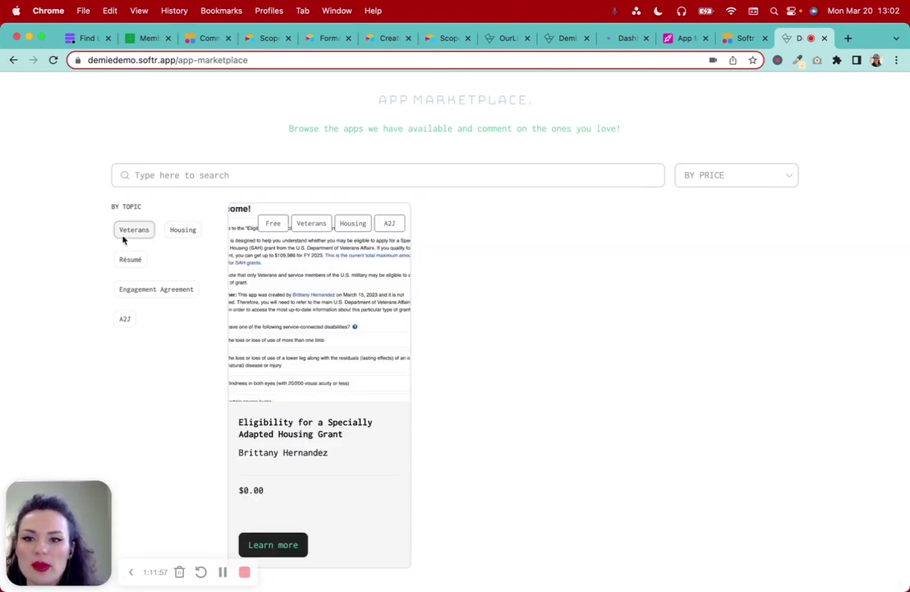
{"action": "left_click", "coordinate": [124, 233]}
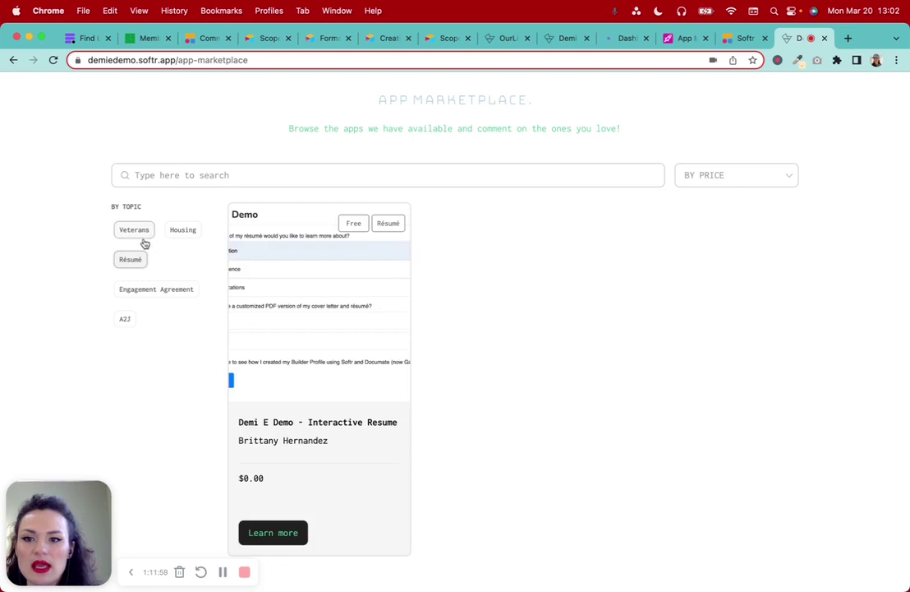
{"action": "left_click", "coordinate": [148, 293]}
{"action": "left_click", "coordinate": [166, 287]}
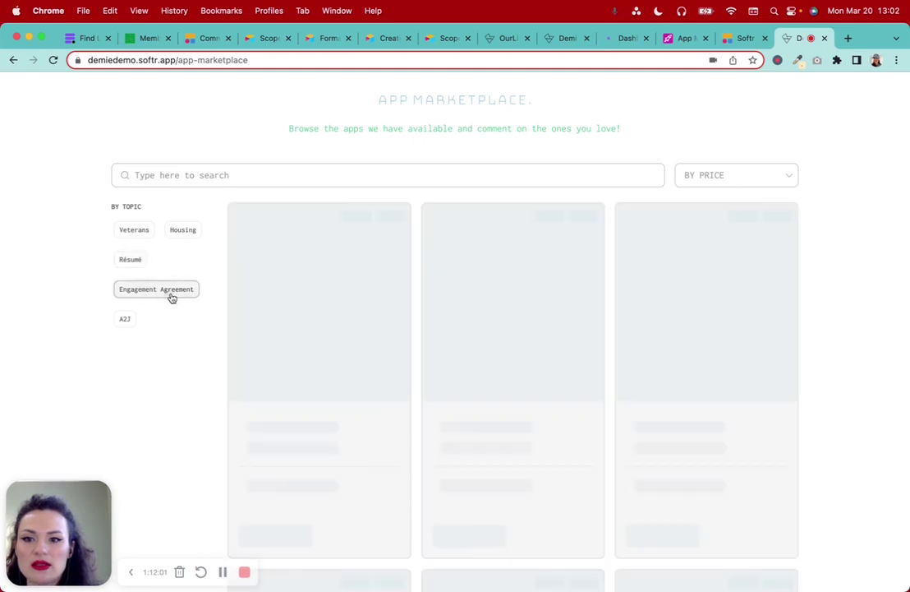
{"action": "left_click", "coordinate": [726, 175]}
{"action": "left_click", "coordinate": [719, 229]}
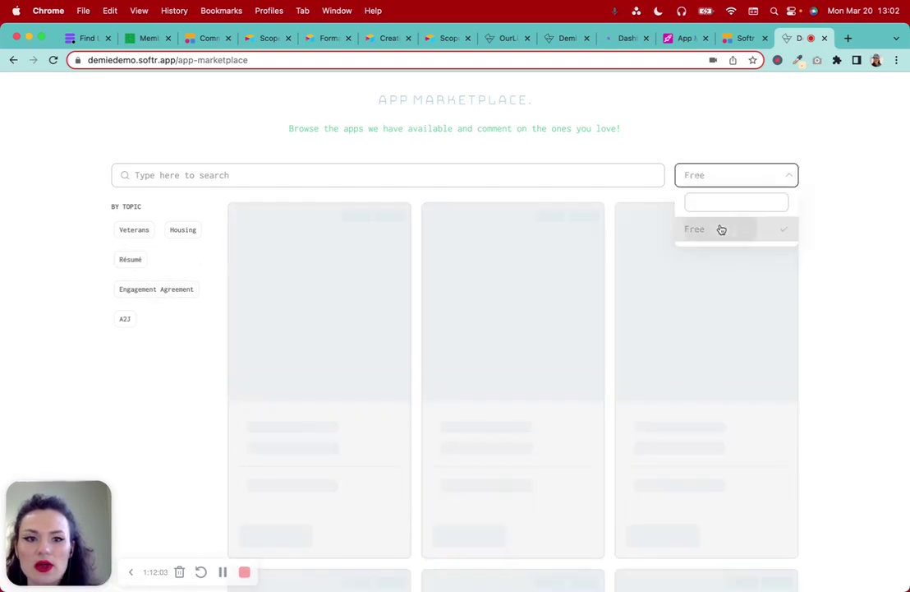
{"action": "left_click", "coordinate": [781, 230]}
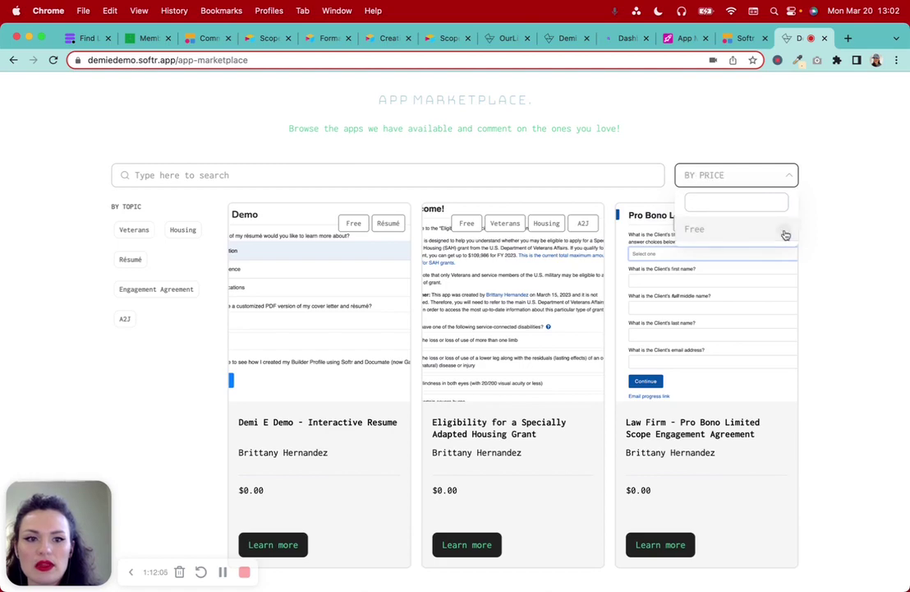
Switch to the OurList site's tab for comparison
{"action": "scroll", "coordinate": [838, 220], "scroll_direction": "up", "scroll_amount": 3}
{"action": "scroll", "coordinate": [836, 215], "scroll_direction": "down", "scroll_amount": 5}
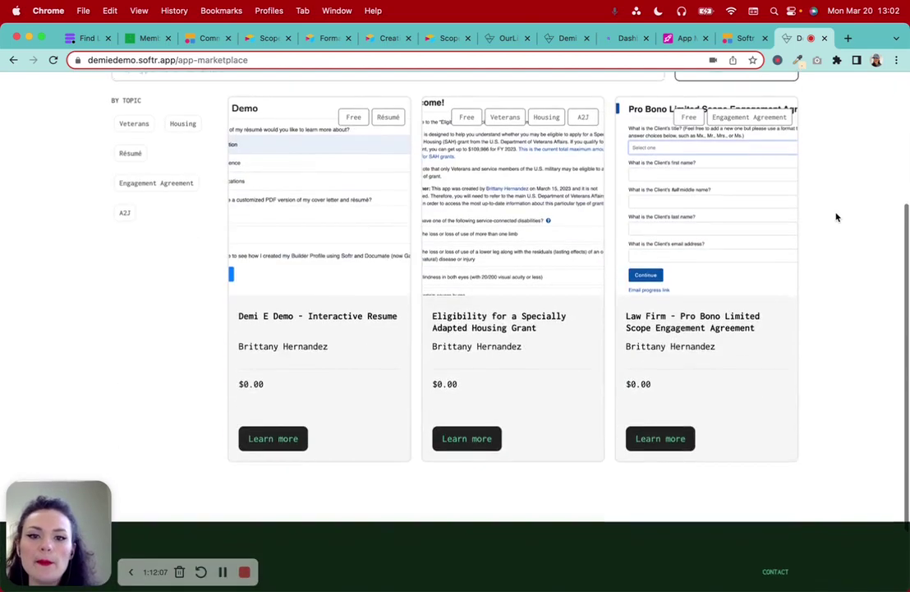
{"action": "scroll", "coordinate": [830, 197], "scroll_direction": "up", "scroll_amount": 5}
{"action": "scroll", "coordinate": [388, 334], "scroll_direction": "down", "scroll_amount": 1}
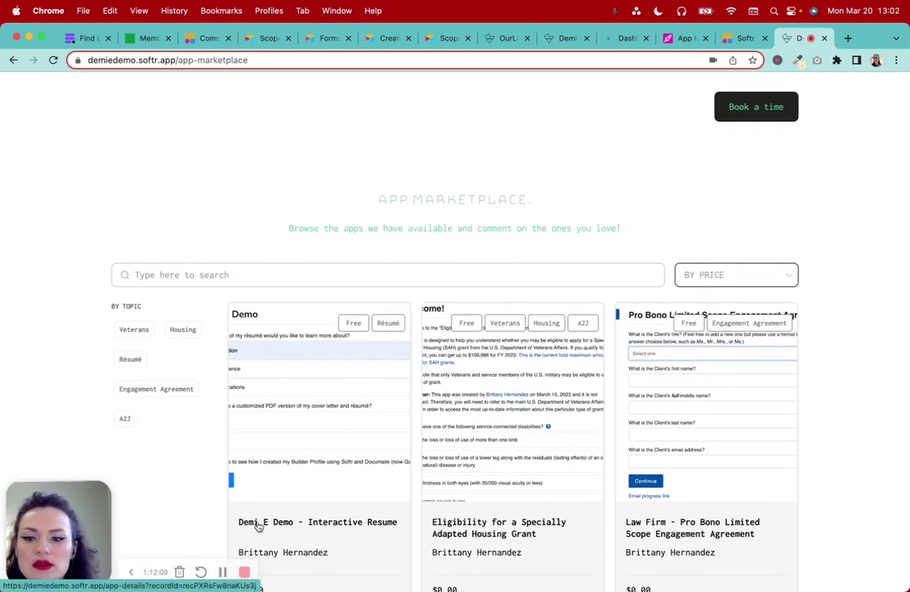
{"action": "left_click", "coordinate": [502, 40]}
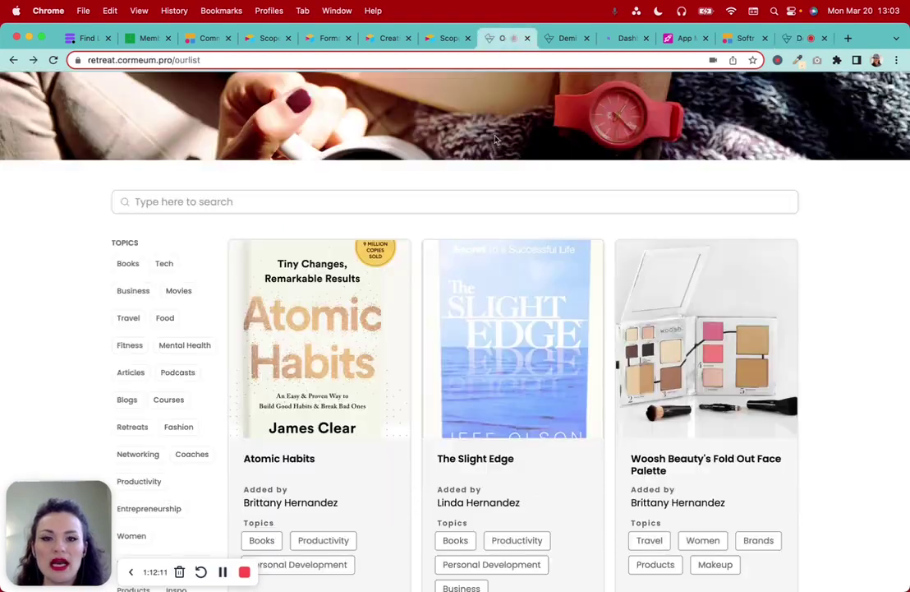
Open the Atomic Habits details page and scroll through it
{"action": "scroll", "coordinate": [326, 261], "scroll_direction": "down", "scroll_amount": 5}
{"action": "scroll", "coordinate": [326, 261], "scroll_direction": "up", "scroll_amount": 4}
{"action": "scroll", "coordinate": [326, 260], "scroll_direction": "up", "scroll_amount": 1}
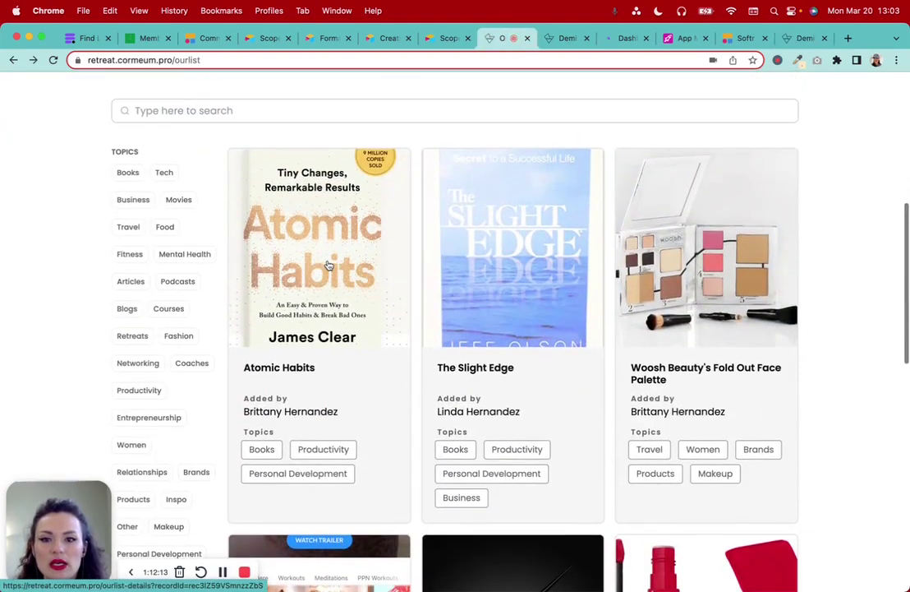
{"action": "left_click", "coordinate": [355, 291]}
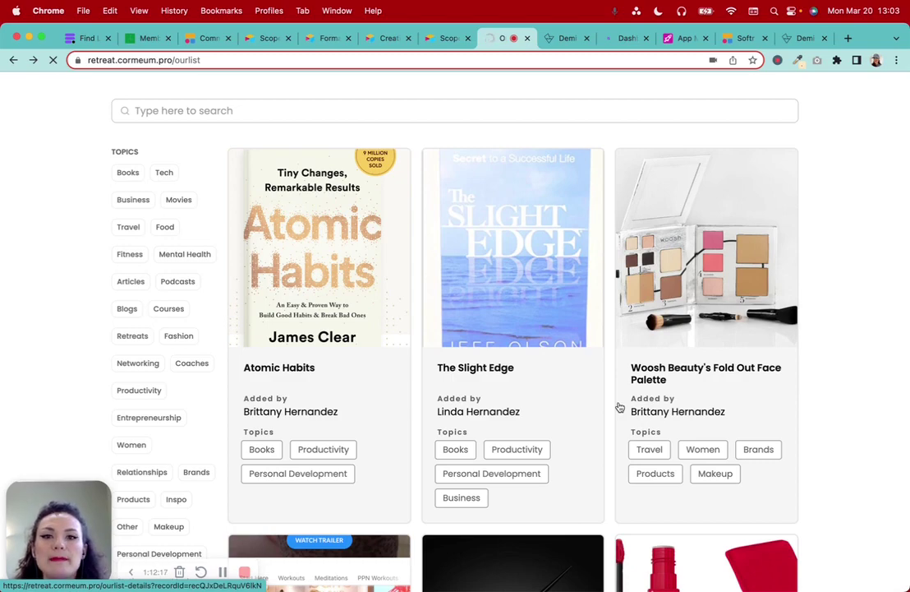
{"action": "scroll", "coordinate": [619, 407], "scroll_direction": "down", "scroll_amount": 15}
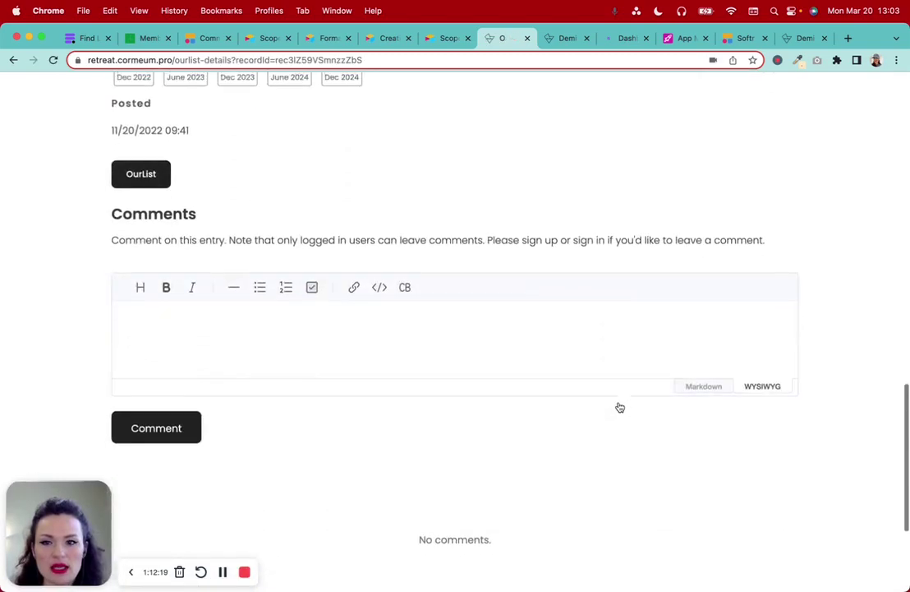
{"action": "scroll", "coordinate": [619, 408], "scroll_direction": "up", "scroll_amount": 15}
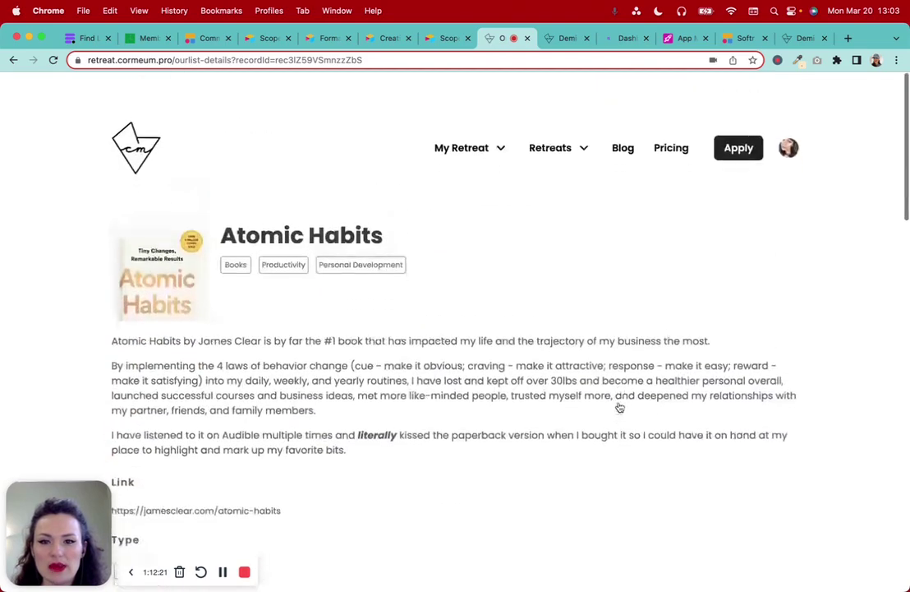
{"action": "scroll", "coordinate": [620, 408], "scroll_direction": "down", "scroll_amount": 1}
Sign out of the retreat site and view its list of upcoming retreats
{"action": "mouse_move", "coordinate": [793, 139]}
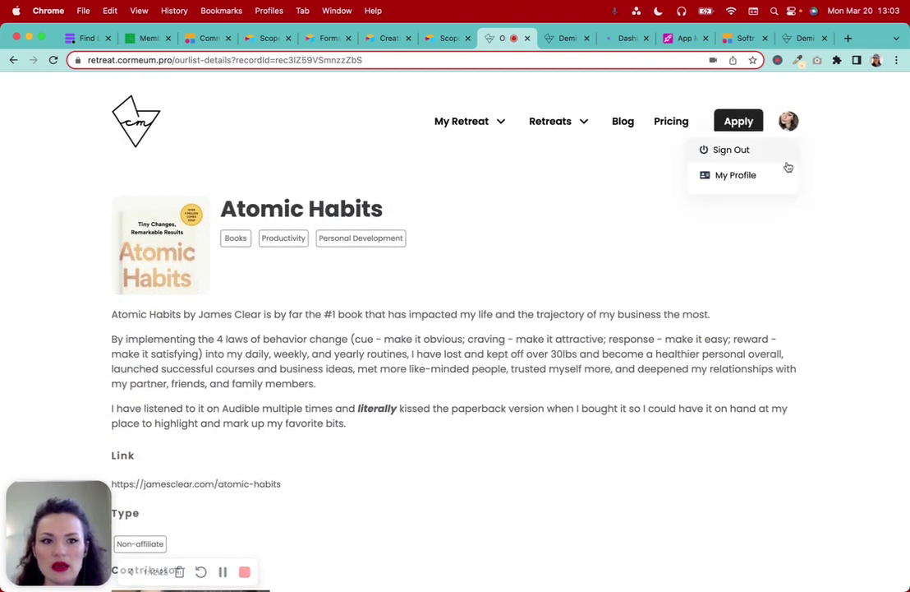
{"action": "left_click", "coordinate": [749, 150]}
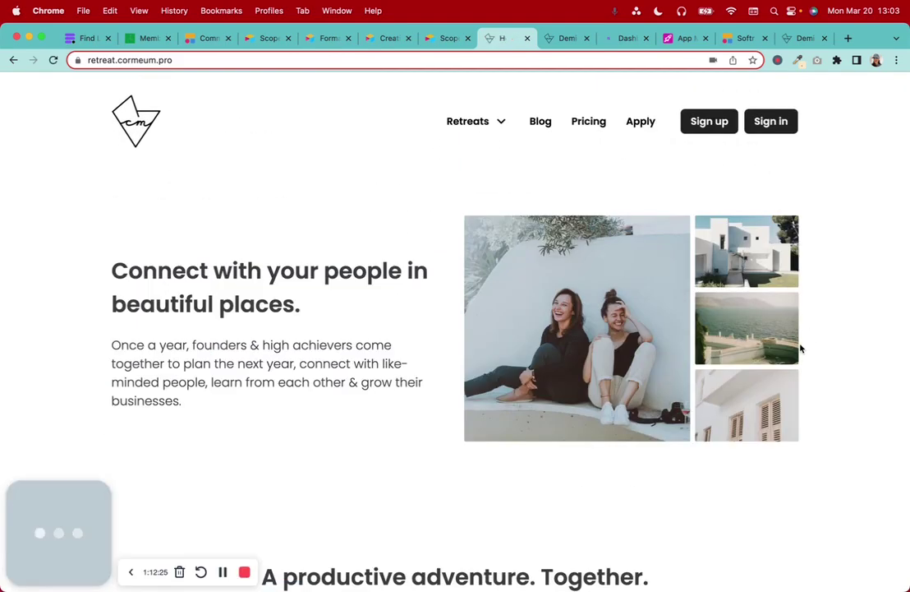
{"action": "left_click", "coordinate": [486, 123]}
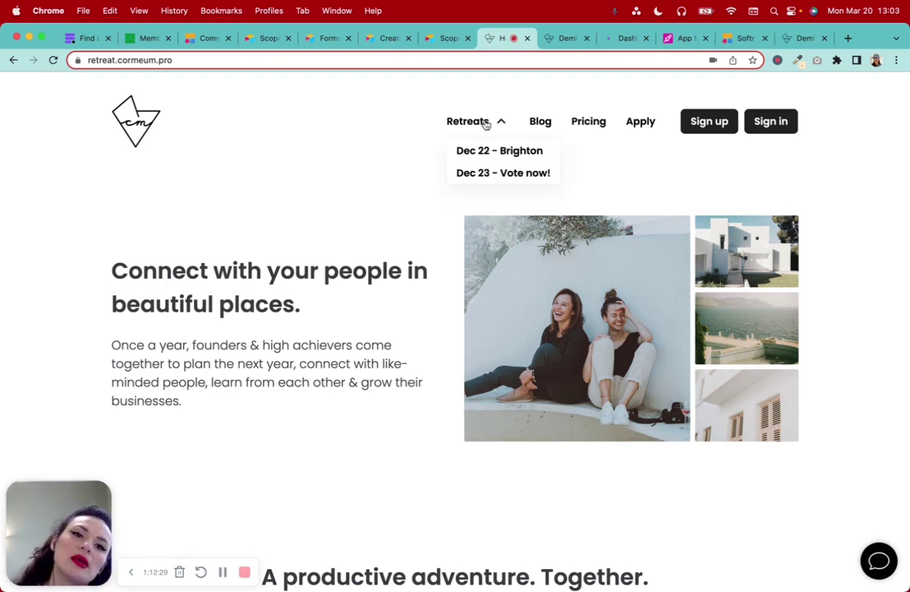
{"action": "left_click", "coordinate": [223, 573]}
{"action": "left_click", "coordinate": [222, 574]}
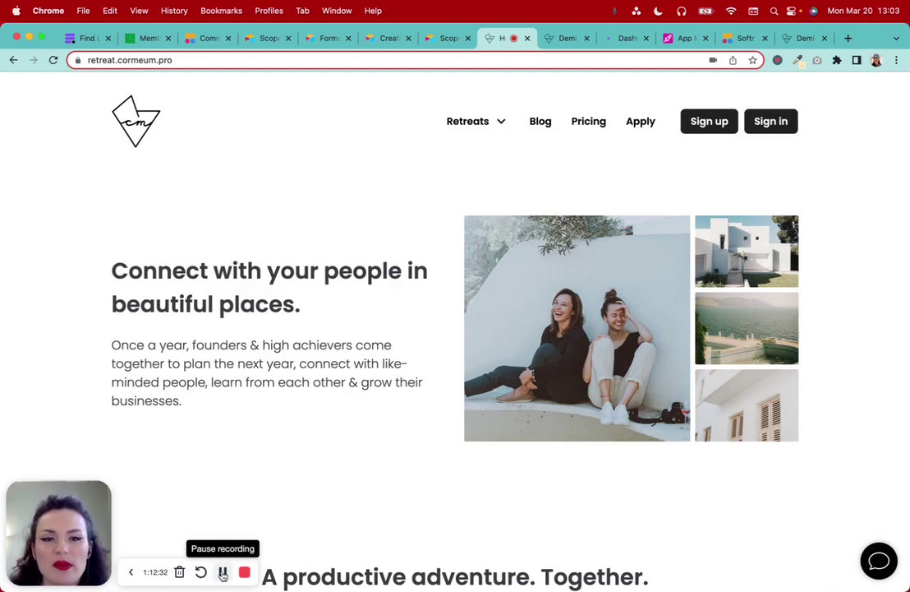
{"action": "left_click", "coordinate": [222, 573]}
{"action": "left_click", "coordinate": [223, 572]}
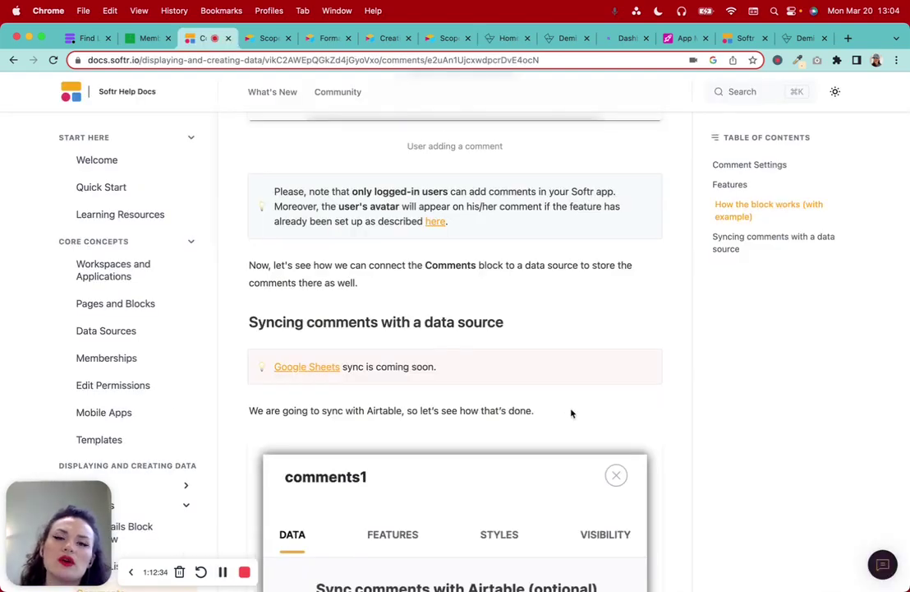
Scroll through the Comments help article, including the section on syncing comments with Airtable
{"action": "scroll", "coordinate": [357, 347], "scroll_direction": "up", "scroll_amount": 17}
{"action": "scroll", "coordinate": [357, 347], "scroll_direction": "down", "scroll_amount": 11}
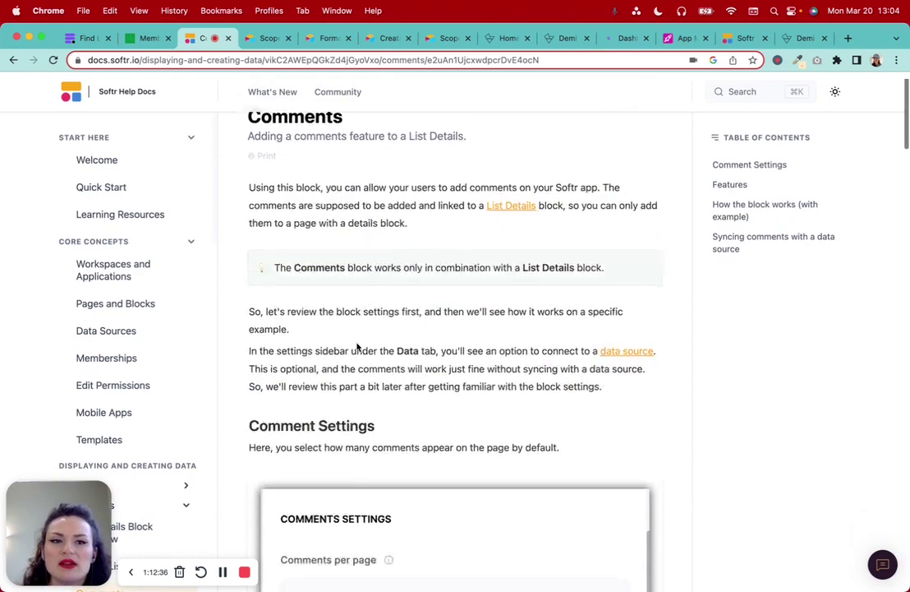
{"action": "scroll", "coordinate": [356, 346], "scroll_direction": "down", "scroll_amount": 13}
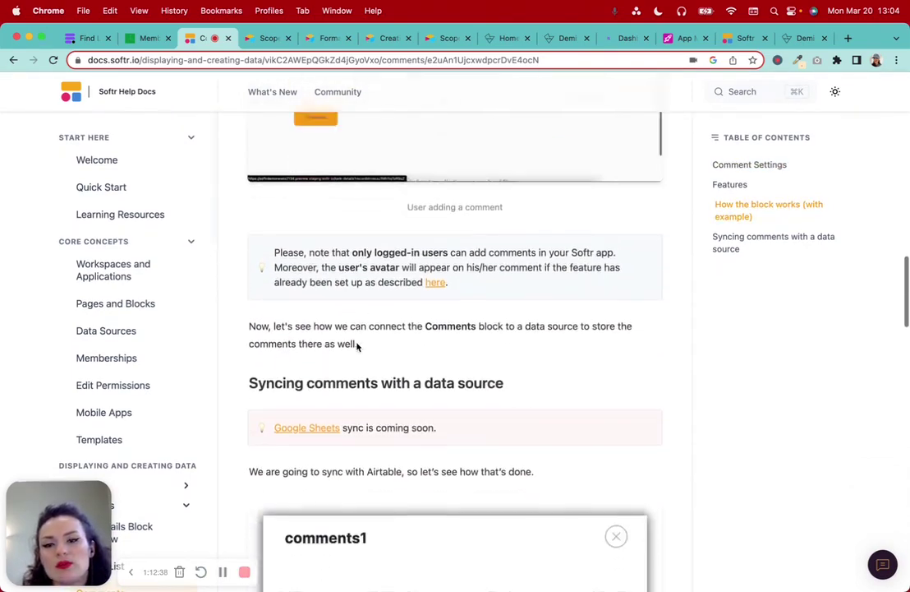
{"action": "scroll", "coordinate": [356, 347], "scroll_direction": "down", "scroll_amount": 2}
{"action": "scroll", "coordinate": [357, 347], "scroll_direction": "down", "scroll_amount": 3}
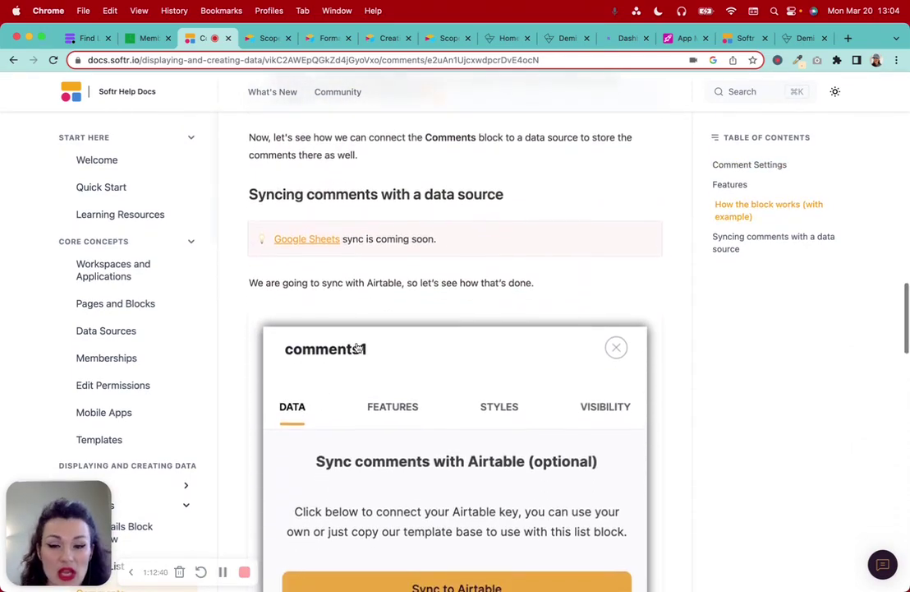
{"action": "scroll", "coordinate": [357, 346], "scroll_direction": "up", "scroll_amount": 4}
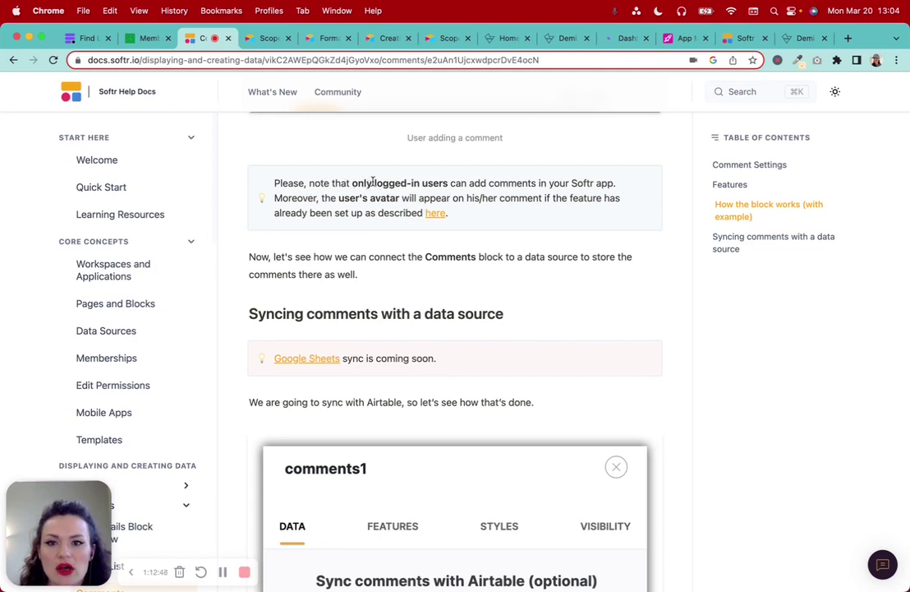
Highlight the note that only logged-in users can comment, then return to the live App Marketplace
{"action": "left_click_drag", "start_coordinate": [354, 182], "coordinate": [649, 234]}
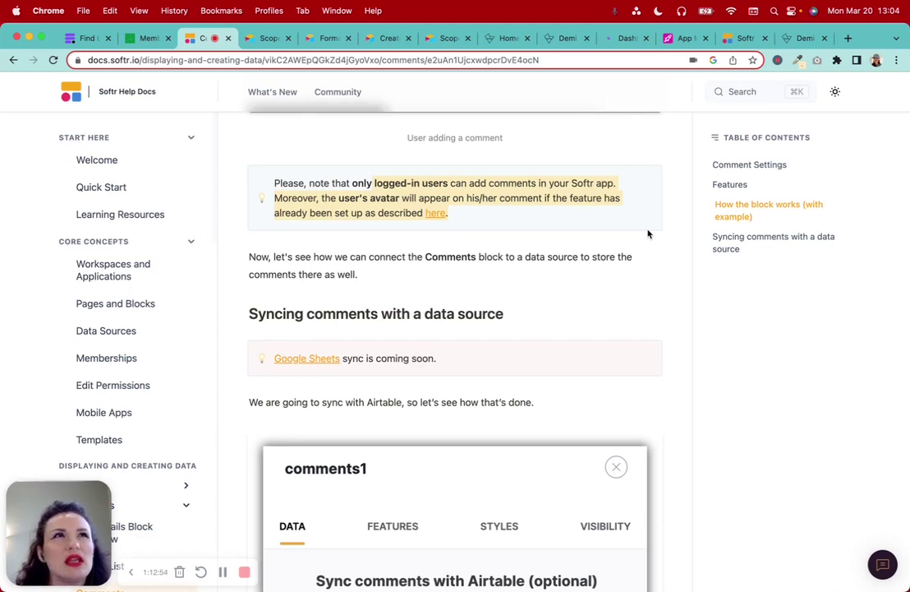
{"action": "left_click", "coordinate": [685, 325]}
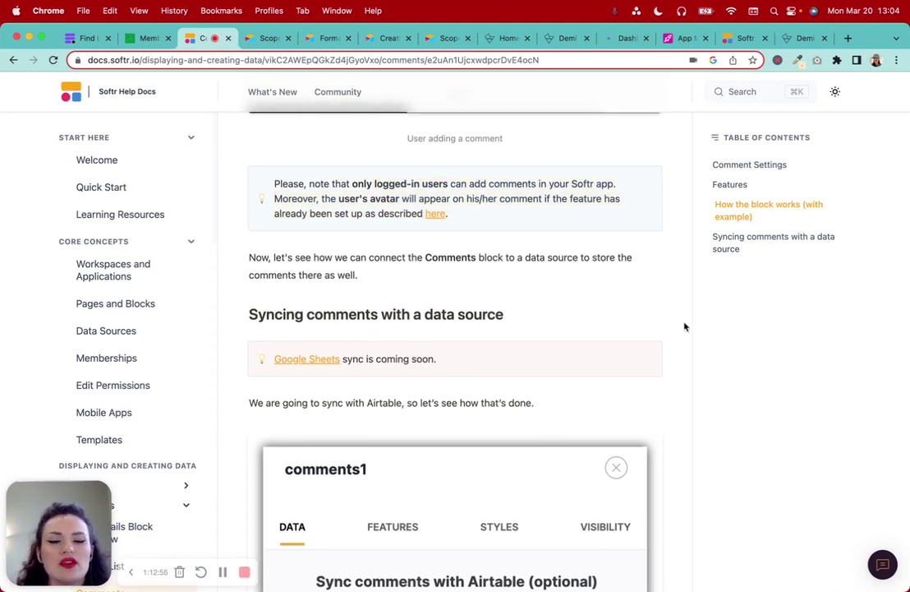
{"action": "scroll", "coordinate": [684, 327], "scroll_direction": "up", "scroll_amount": 10}
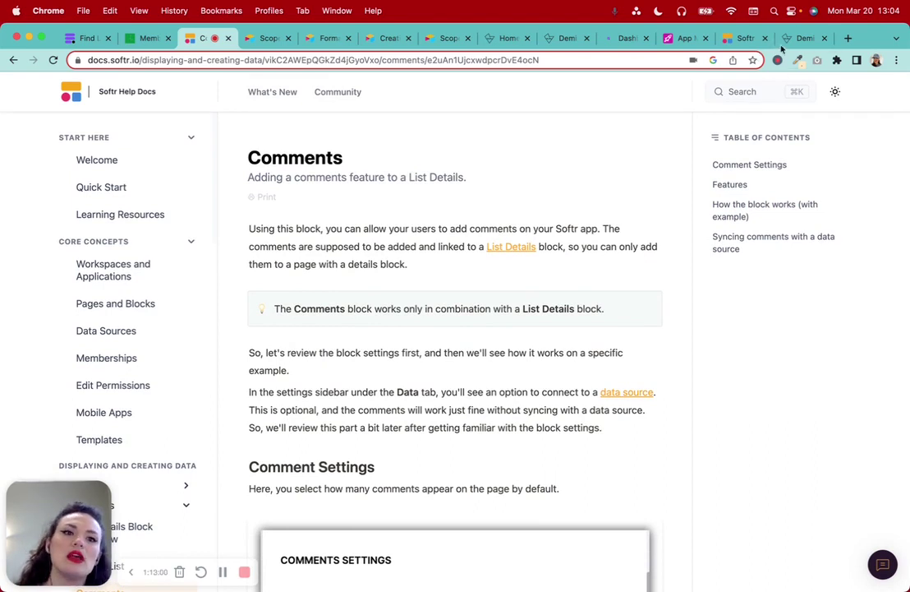
{"action": "left_click", "coordinate": [794, 40]}
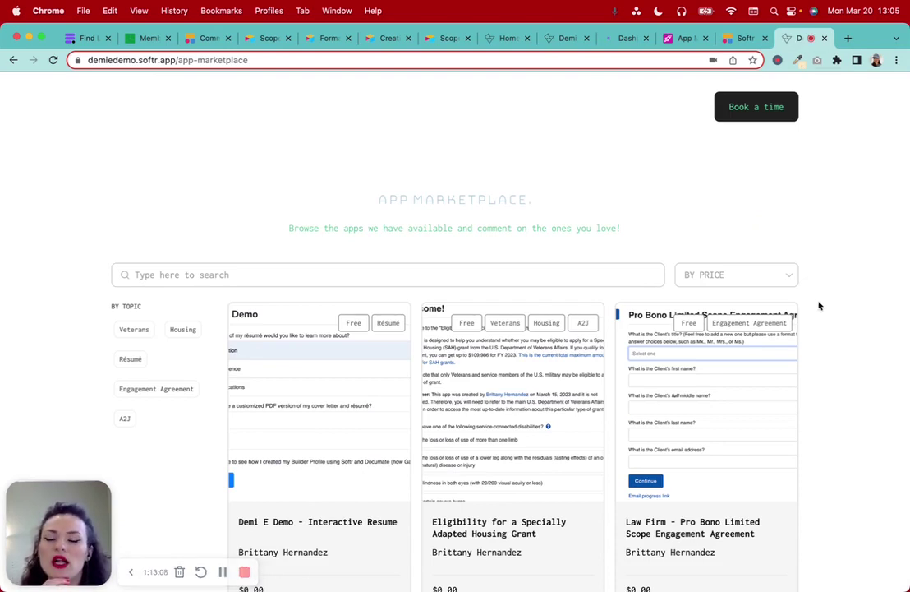
Open the Interactive Resume detail page, launch its embedded résumé form, then close it
{"action": "scroll", "coordinate": [858, 369], "scroll_direction": "down", "scroll_amount": 4}
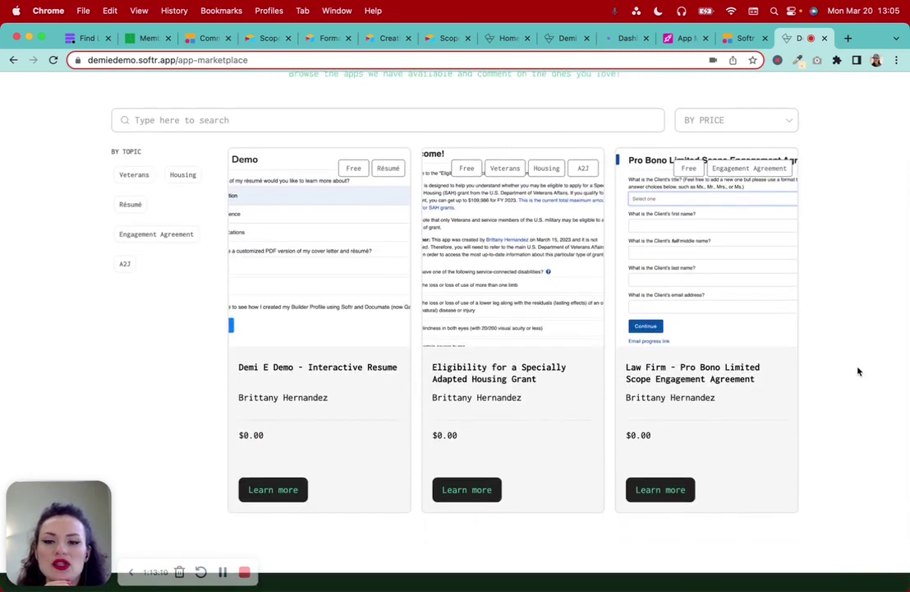
{"action": "scroll", "coordinate": [857, 372], "scroll_direction": "up", "scroll_amount": 4}
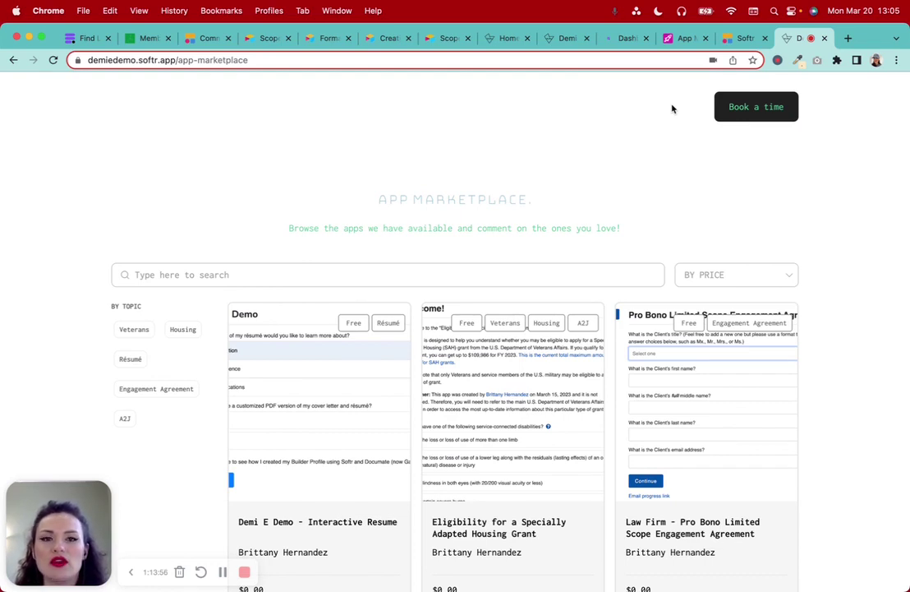
{"action": "scroll", "coordinate": [602, 184], "scroll_direction": "down", "scroll_amount": 5}
{"action": "scroll", "coordinate": [601, 184], "scroll_direction": "up", "scroll_amount": 5}
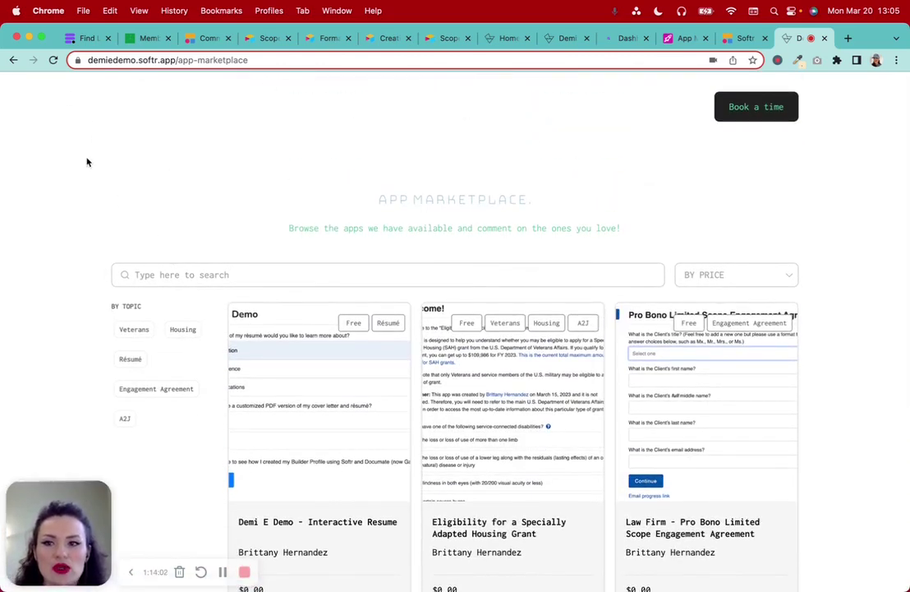
{"action": "left_click", "coordinate": [275, 428]}
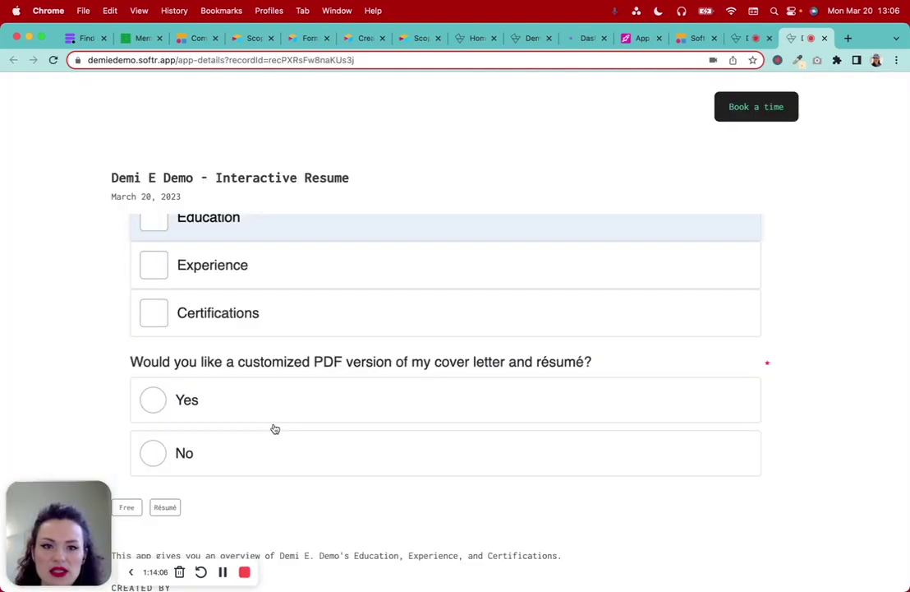
{"action": "scroll", "coordinate": [275, 429], "scroll_direction": "down", "scroll_amount": 15}
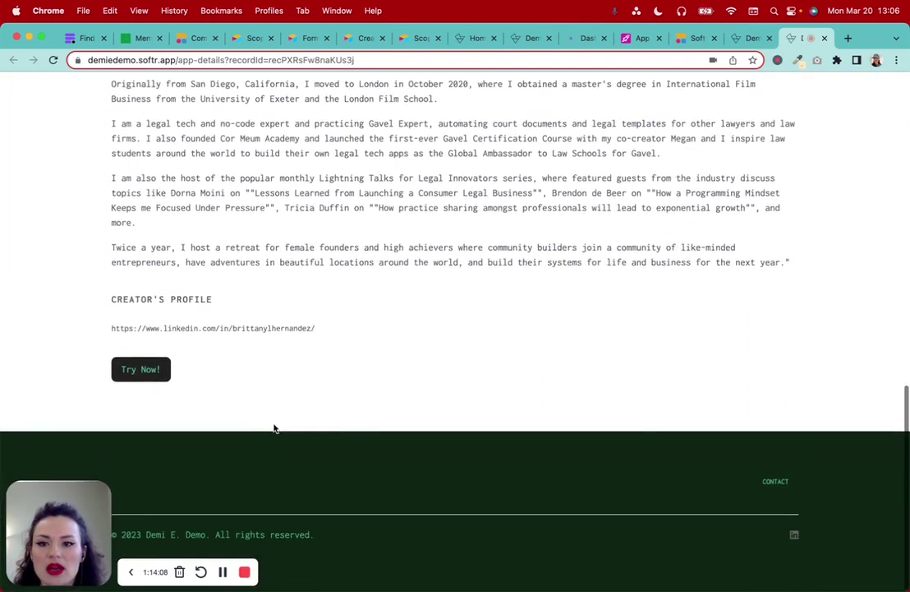
{"action": "left_click", "coordinate": [154, 373]}
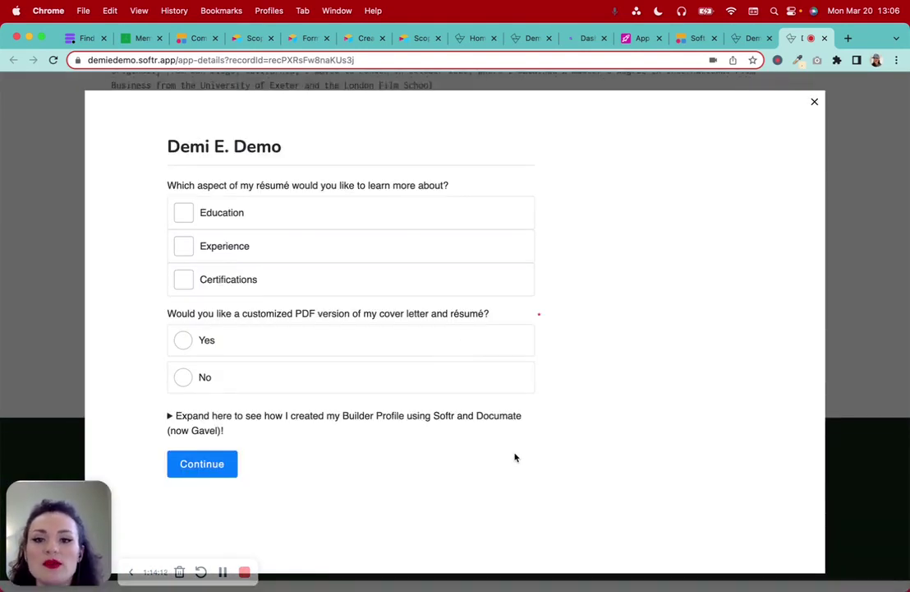
{"action": "left_click", "coordinate": [814, 101]}
{"action": "scroll", "coordinate": [433, 261], "scroll_direction": "down", "scroll_amount": 8}
{"action": "scroll", "coordinate": [435, 258], "scroll_direction": "up", "scroll_amount": 3}
{"action": "scroll", "coordinate": [434, 257], "scroll_direction": "up", "scroll_amount": 5}
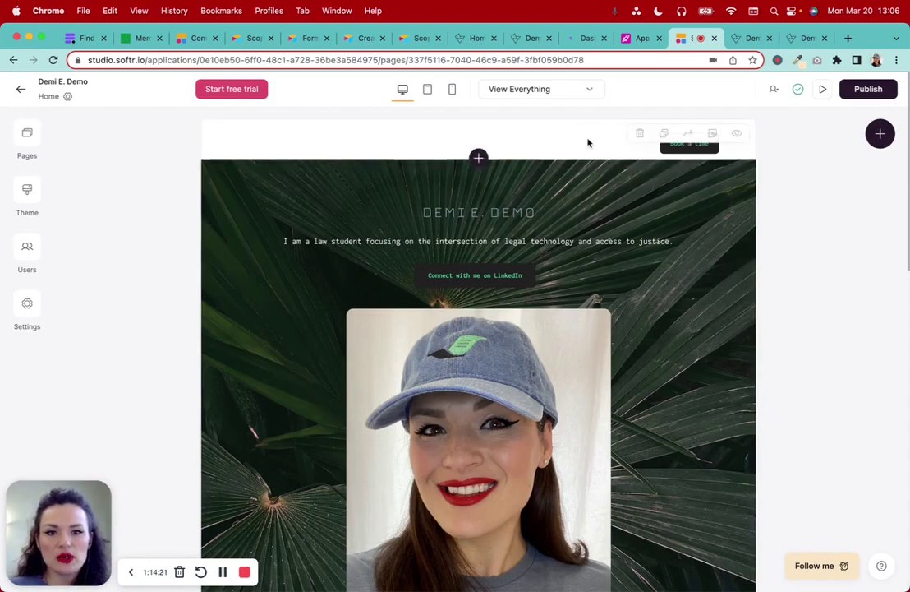
Select the page header in the editor after a brief look back at the Interactive Resume page
{"action": "left_click", "coordinate": [590, 143]}
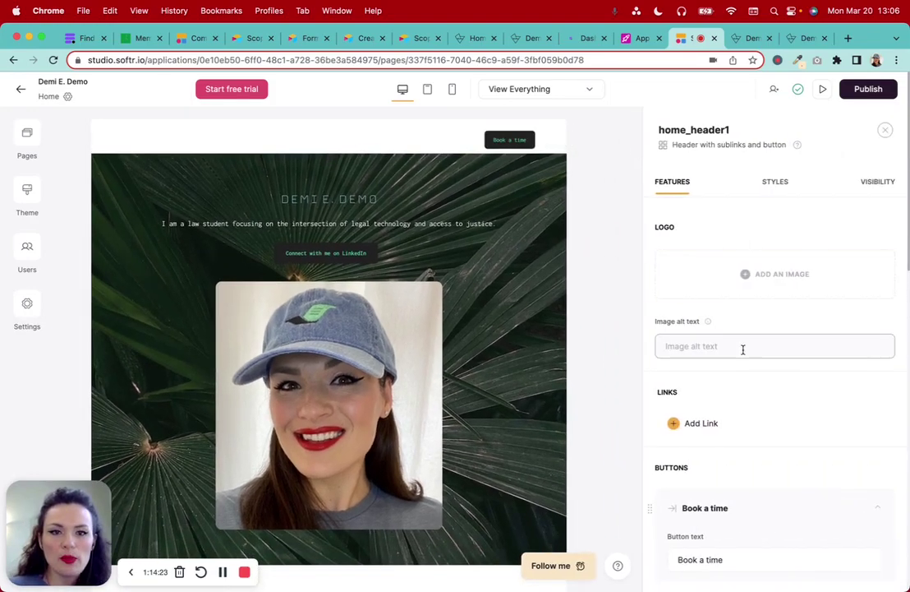
{"action": "left_click", "coordinate": [800, 41]}
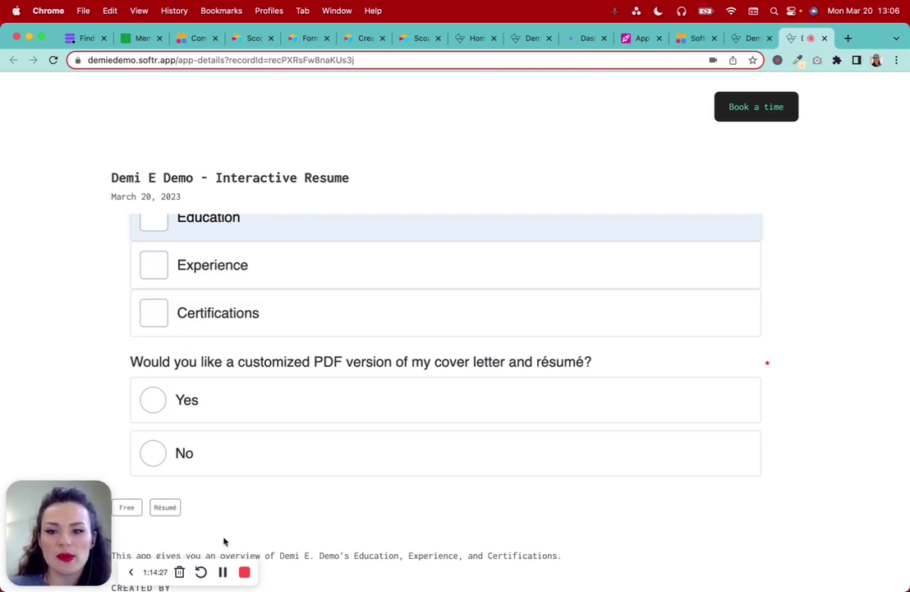
{"action": "key", "text": "ctrl+shift+Tab"}
{"action": "key", "text": "ctrl+shift+Tab"}
{"action": "left_click", "coordinate": [25, 138]}
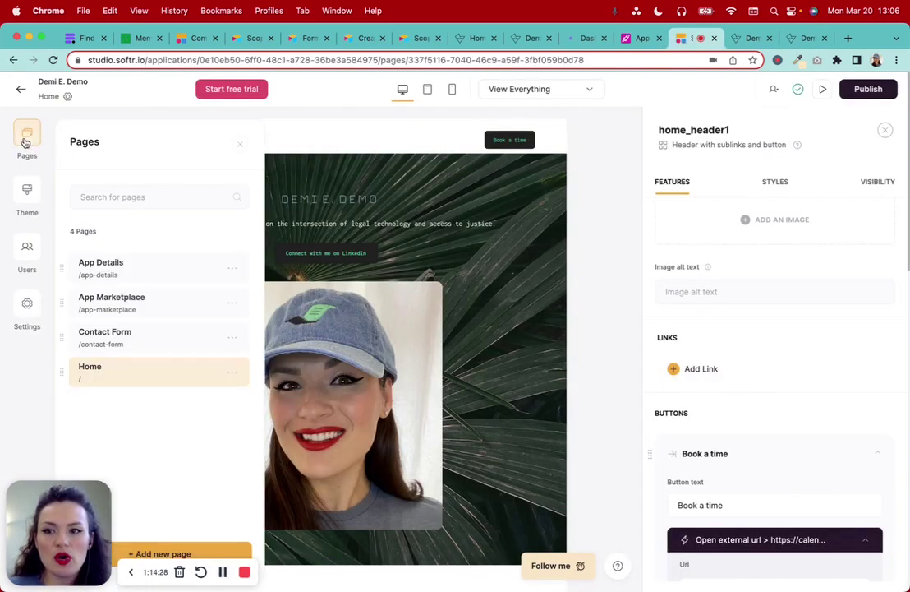
{"action": "left_click", "coordinate": [117, 374]}
Add a header link labelled HOME that opens the Home page
{"action": "left_click", "coordinate": [690, 368]}
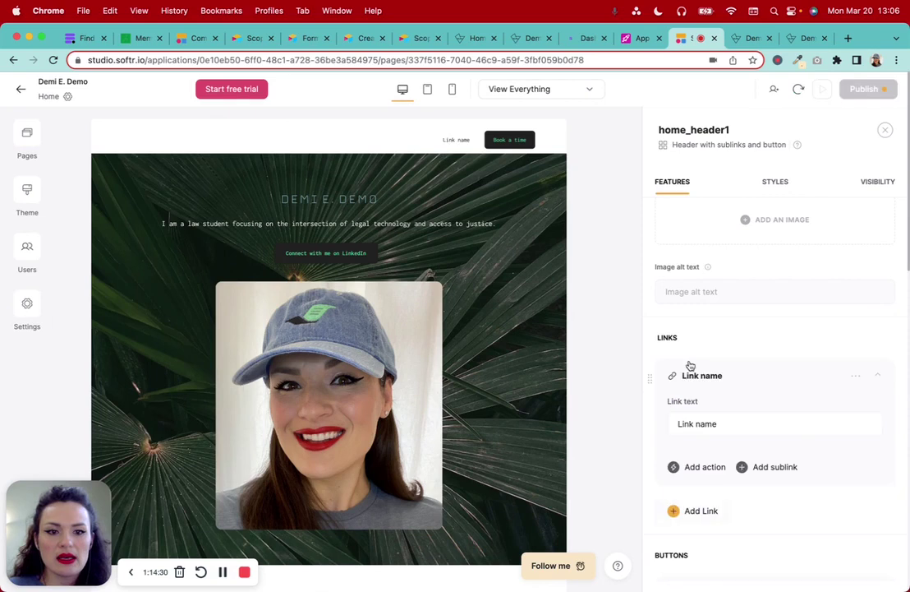
{"action": "left_click", "coordinate": [697, 423]}
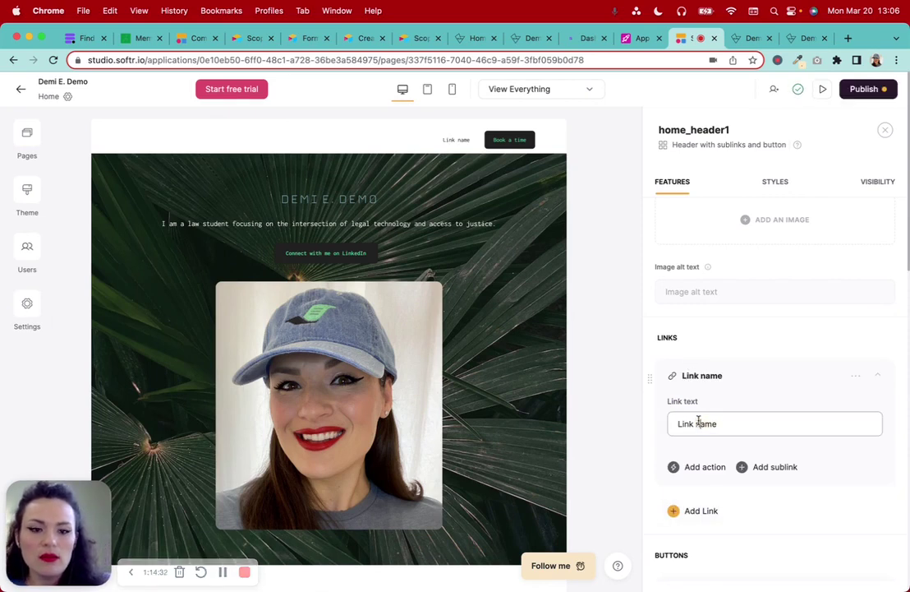
{"action": "type", "text": "HOME"}
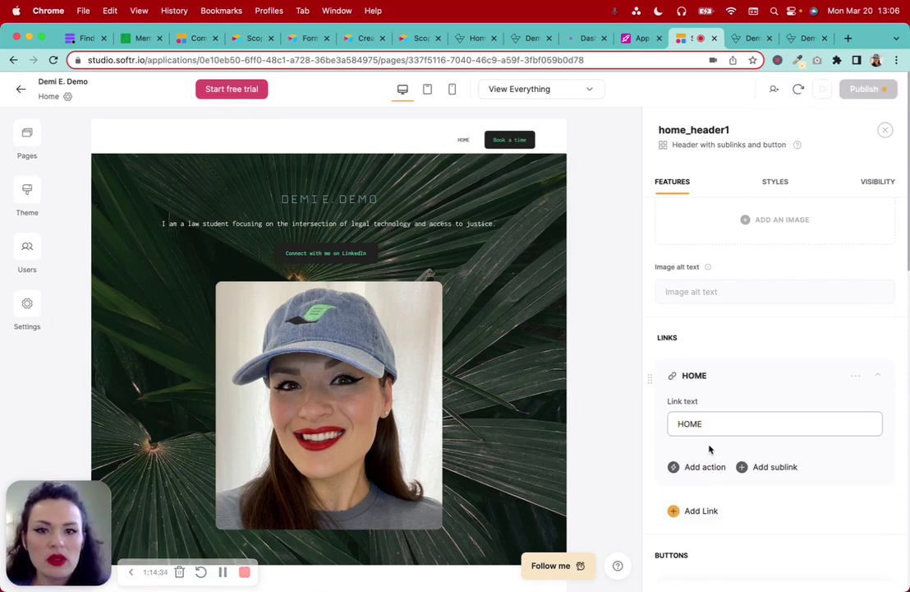
{"action": "left_click", "coordinate": [708, 468]}
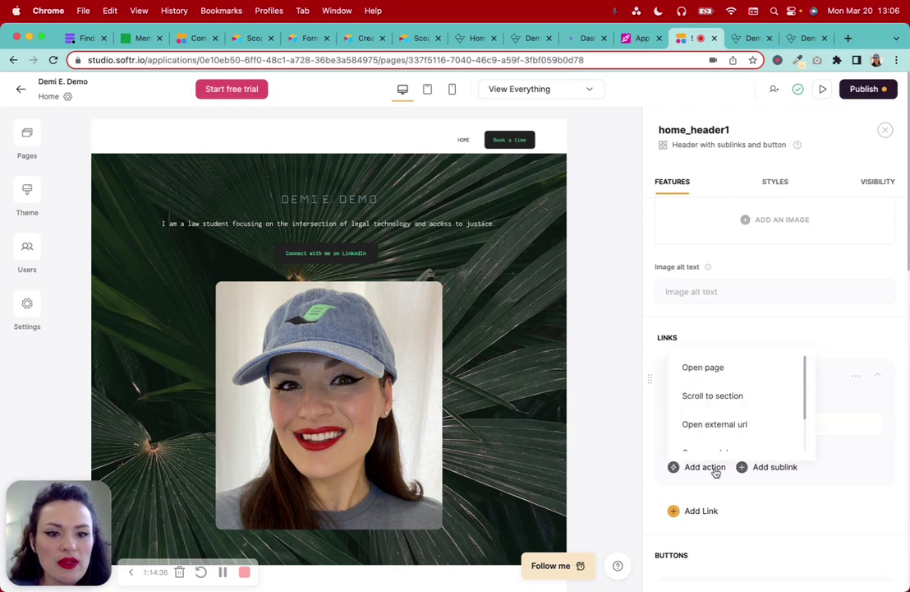
{"action": "left_click", "coordinate": [712, 372]}
{"action": "left_click", "coordinate": [727, 501]}
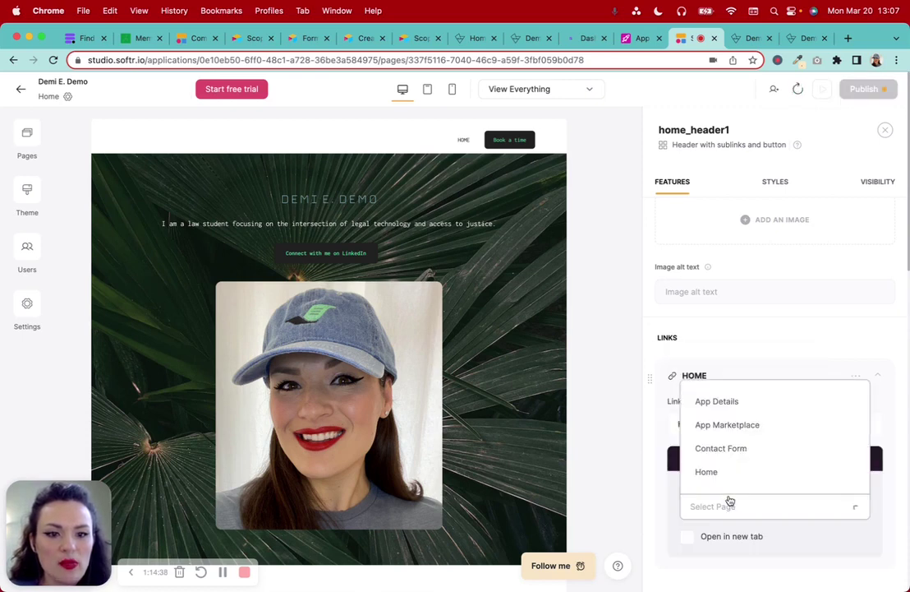
{"action": "left_click", "coordinate": [722, 471]}
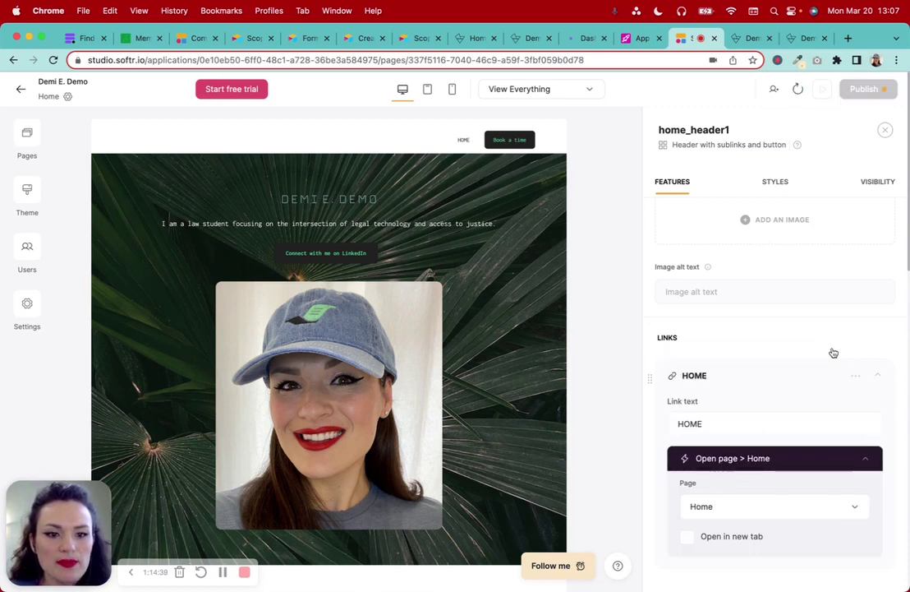
Publish the updated header and return to the live App Marketplace tab
{"action": "left_click", "coordinate": [866, 91]}
{"action": "left_click", "coordinate": [790, 273]}
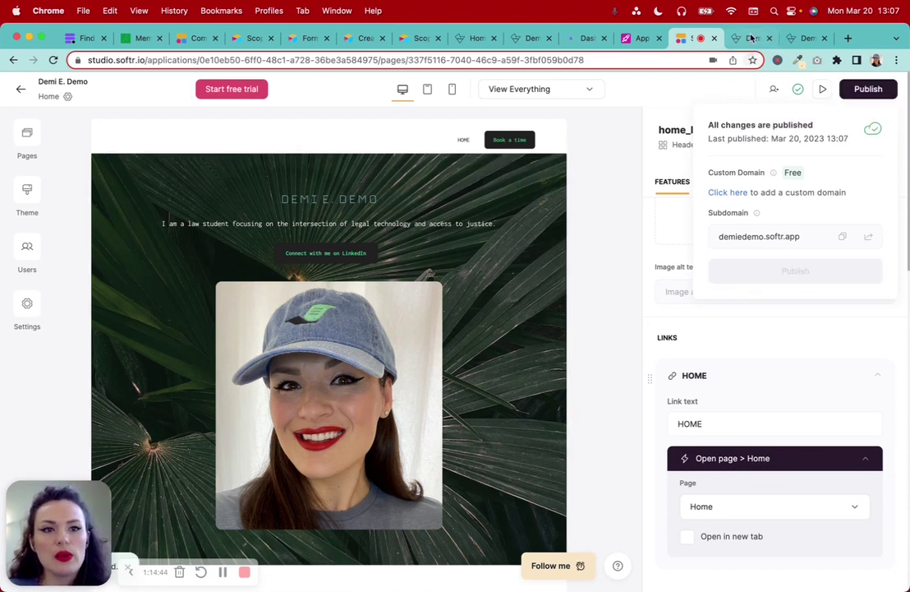
{"action": "left_click", "coordinate": [752, 39]}
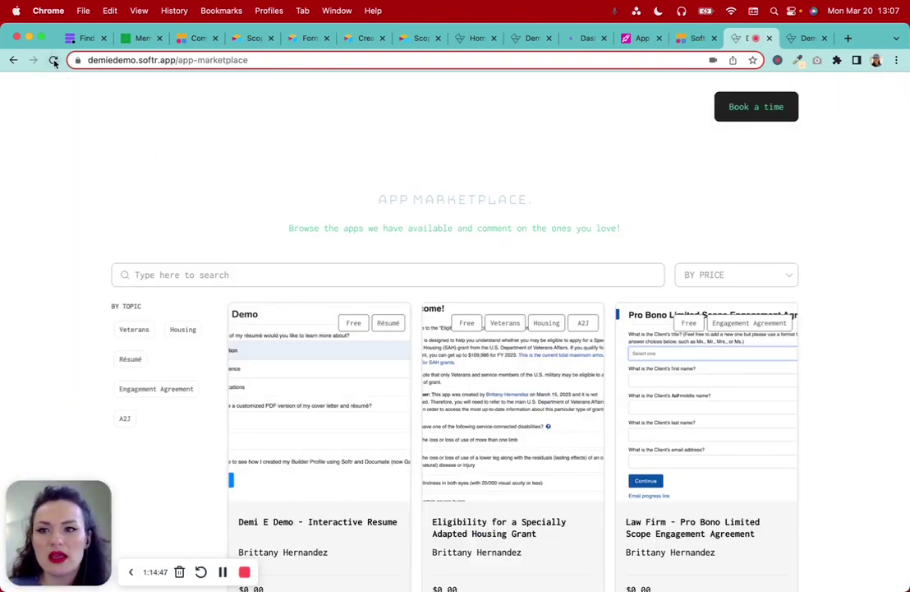
{"action": "left_click", "coordinate": [53, 60]}
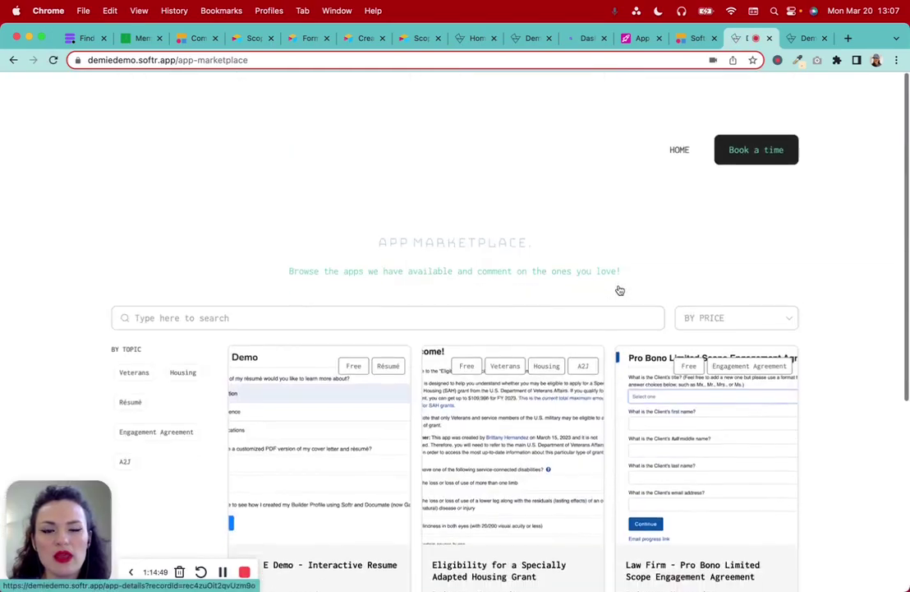
{"action": "left_click", "coordinate": [675, 115]}
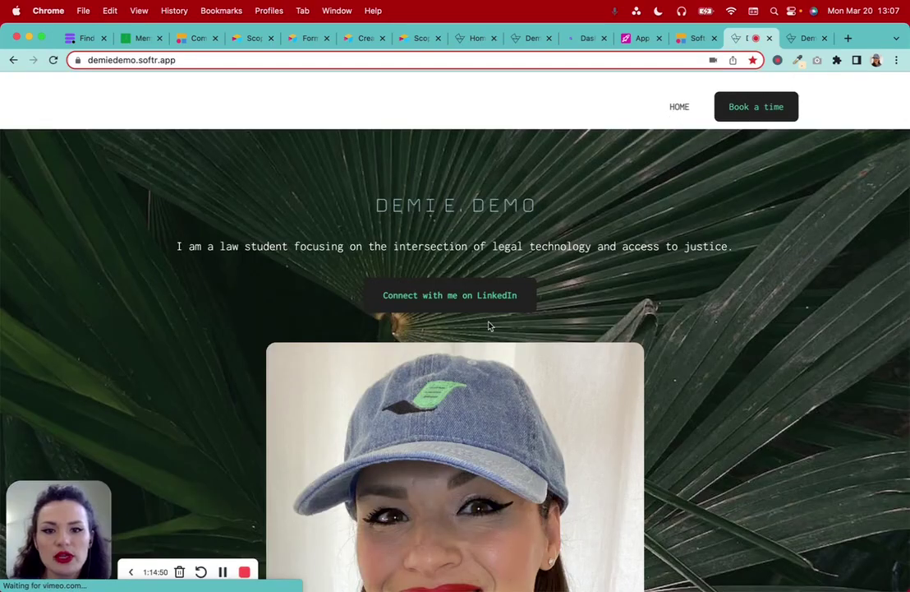
{"action": "scroll", "coordinate": [488, 324], "scroll_direction": "down", "scroll_amount": 10}
{"action": "scroll", "coordinate": [490, 327], "scroll_direction": "down", "scroll_amount": 8}
{"action": "scroll", "coordinate": [489, 327], "scroll_direction": "up", "scroll_amount": 20}
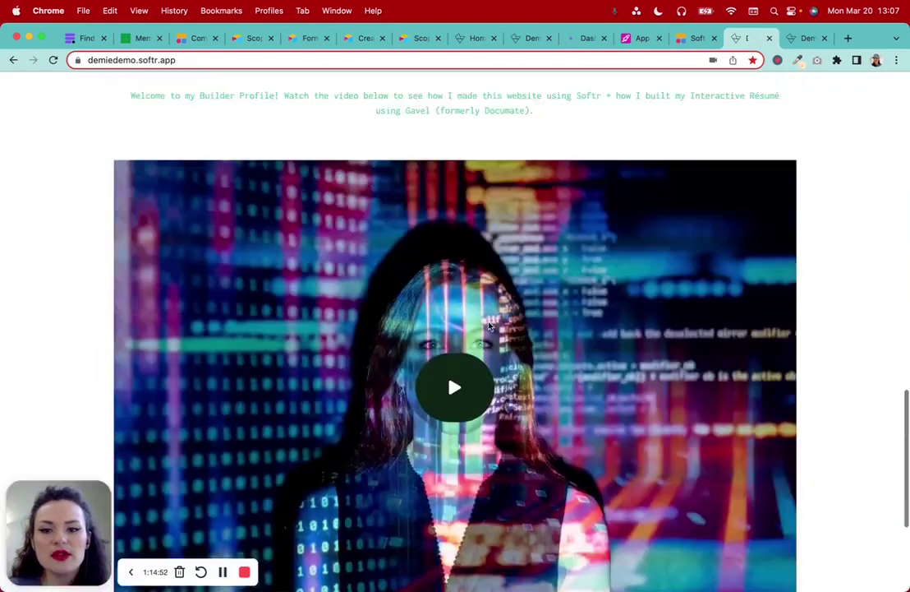
{"action": "scroll", "coordinate": [488, 328], "scroll_direction": "down", "scroll_amount": 8}
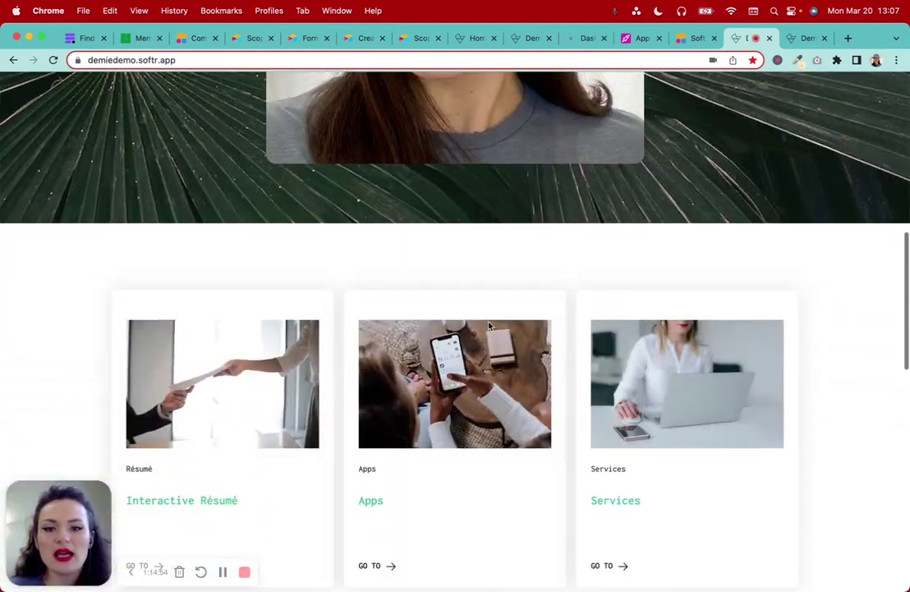
{"action": "scroll", "coordinate": [489, 327], "scroll_direction": "down", "scroll_amount": 1}
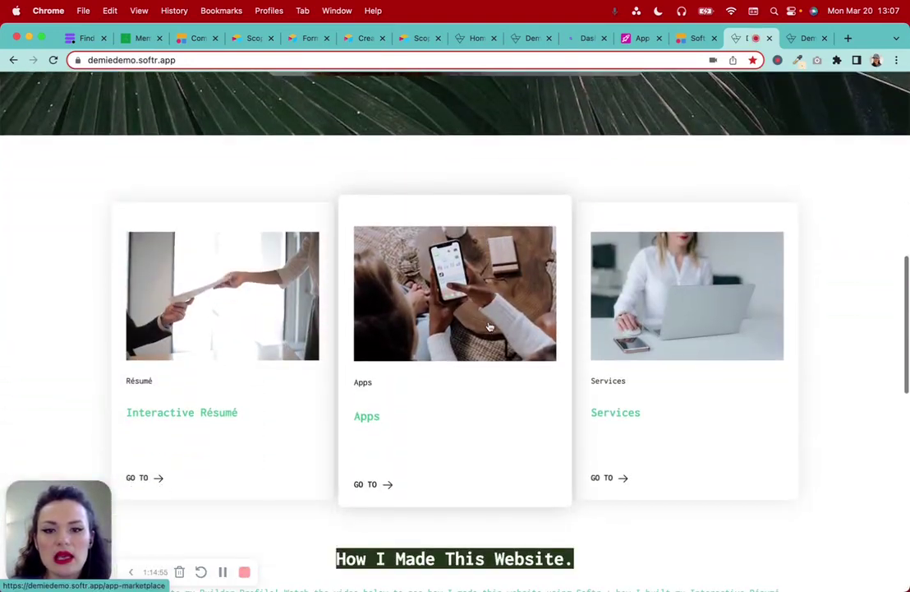
{"action": "left_click", "coordinate": [441, 358]}
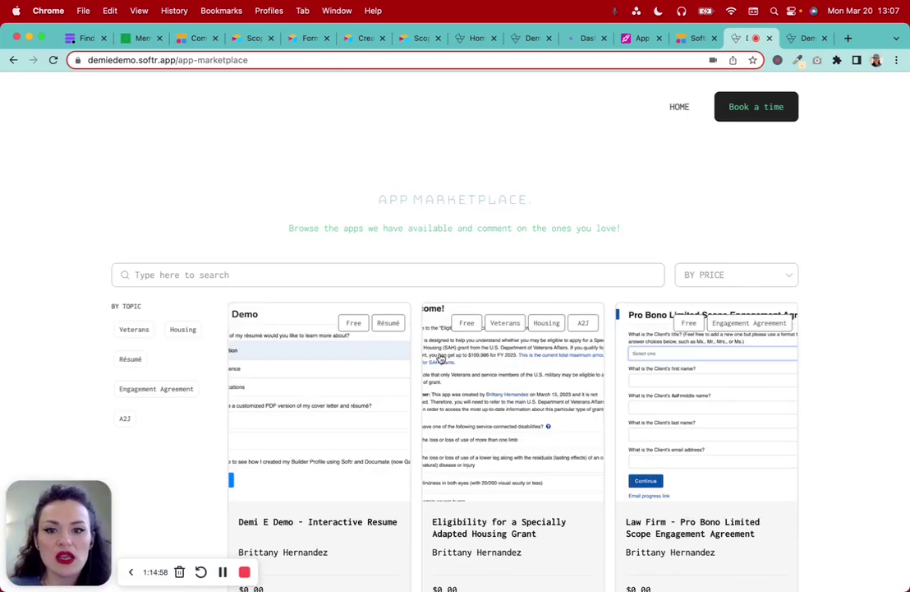
{"action": "scroll", "coordinate": [441, 358], "scroll_direction": "down", "scroll_amount": 3}
{"action": "scroll", "coordinate": [575, 198], "scroll_direction": "down", "scroll_amount": 1}
{"action": "left_click", "coordinate": [734, 125]}
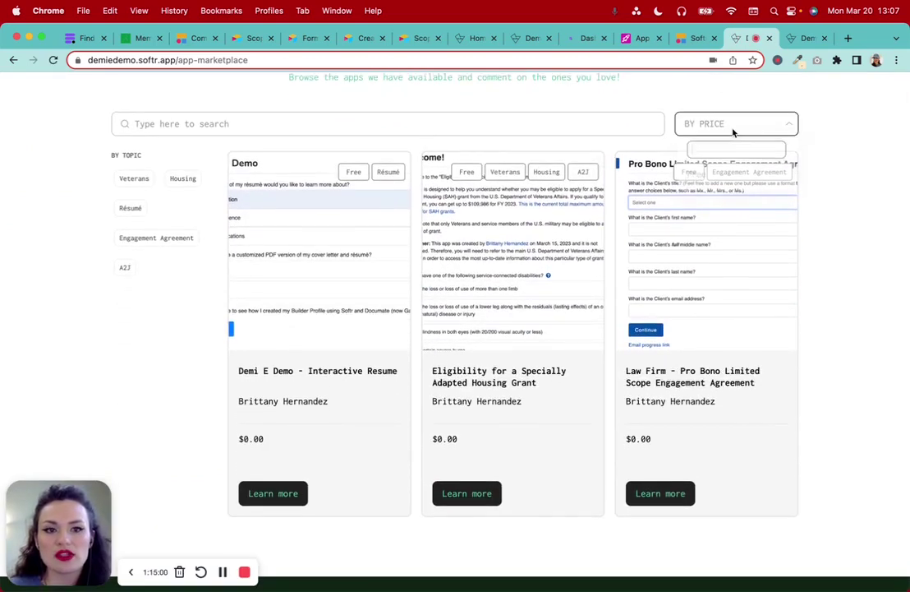
{"action": "left_click", "coordinate": [173, 125]}
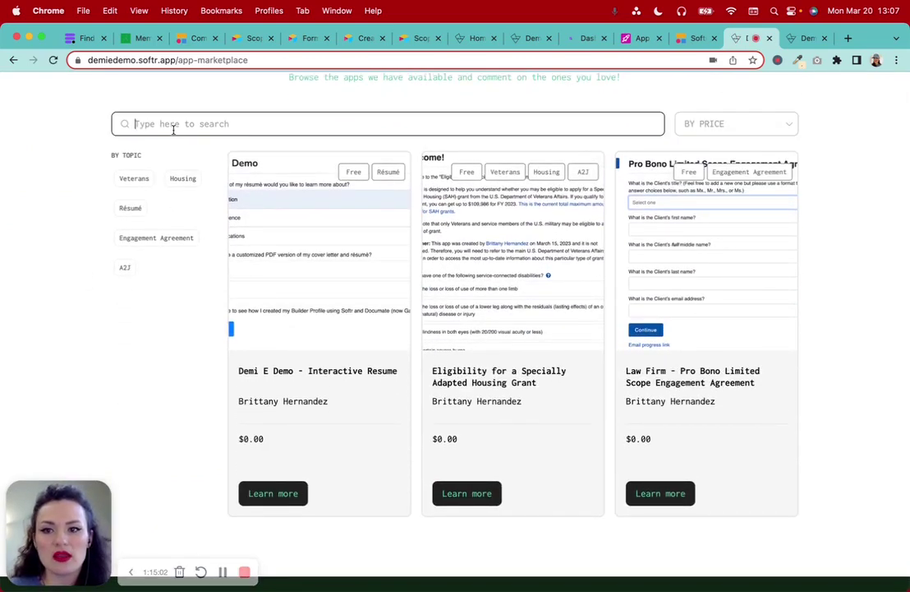
{"action": "scroll", "coordinate": [255, 128], "scroll_direction": "up", "scroll_amount": 3}
{"action": "scroll", "coordinate": [254, 130], "scroll_direction": "down", "scroll_amount": 3}
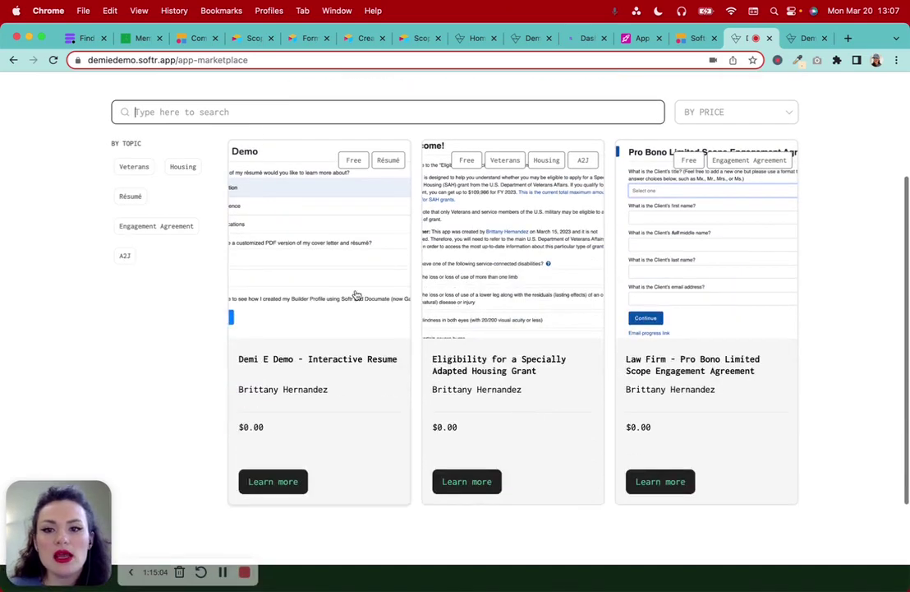
{"action": "left_click", "coordinate": [682, 275]}
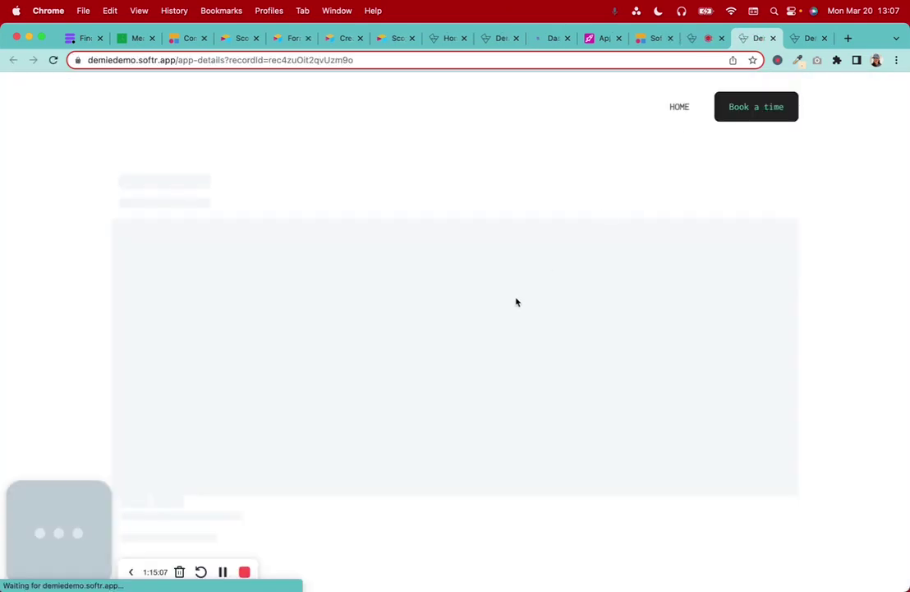
Read the Law Firm app's description and creator bio on its details page
{"action": "scroll", "coordinate": [517, 303], "scroll_direction": "down", "scroll_amount": 2}
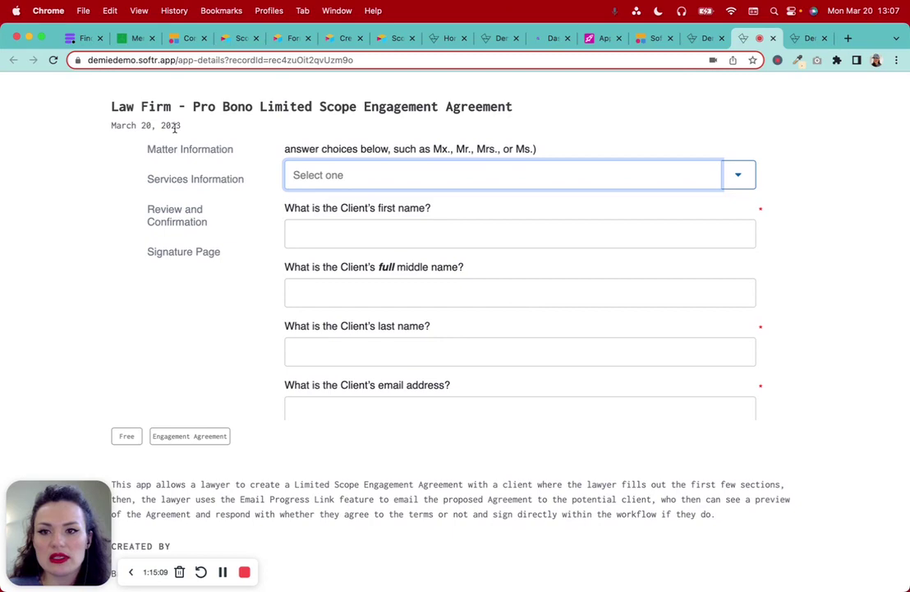
{"action": "left_click_drag", "start_coordinate": [169, 125], "coordinate": [530, 116]}
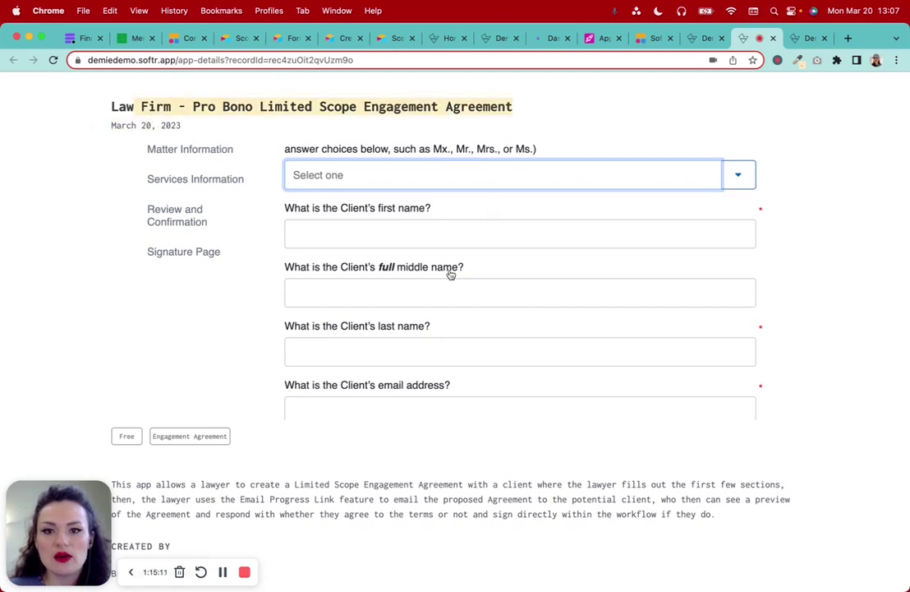
{"action": "scroll", "coordinate": [427, 312], "scroll_direction": "down", "scroll_amount": 5}
{"action": "left_click_drag", "start_coordinate": [181, 232], "coordinate": [471, 285]}
{"action": "left_click", "coordinate": [111, 253]}
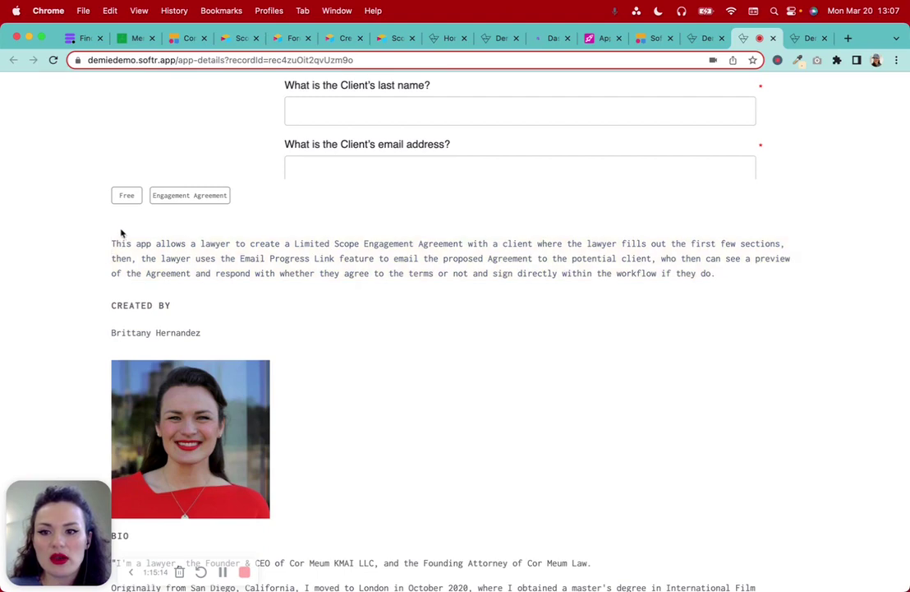
{"action": "scroll", "coordinate": [121, 230], "scroll_direction": "down", "scroll_amount": 3}
{"action": "scroll", "coordinate": [163, 240], "scroll_direction": "down", "scroll_amount": 5}
{"action": "left_click_drag", "start_coordinate": [131, 209], "coordinate": [188, 310]}
{"action": "scroll", "coordinate": [188, 310], "scroll_direction": "down", "scroll_amount": 3}
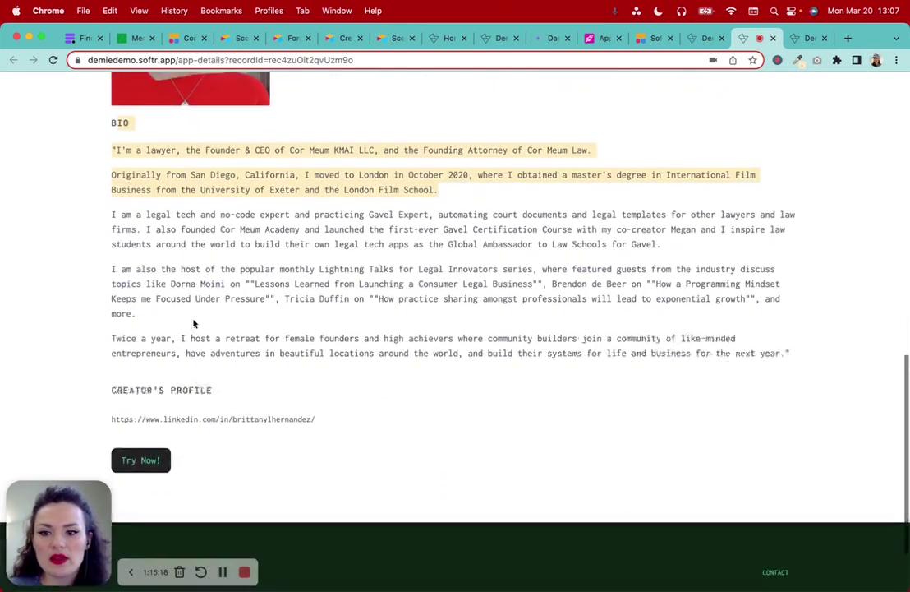
Launch the Gavel engagement agreement workflow and check the signed-in account options
{"action": "left_click", "coordinate": [142, 444]}
{"action": "scroll", "coordinate": [470, 386], "scroll_direction": "down", "scroll_amount": 1}
{"action": "scroll", "coordinate": [470, 387], "scroll_direction": "up", "scroll_amount": 3}
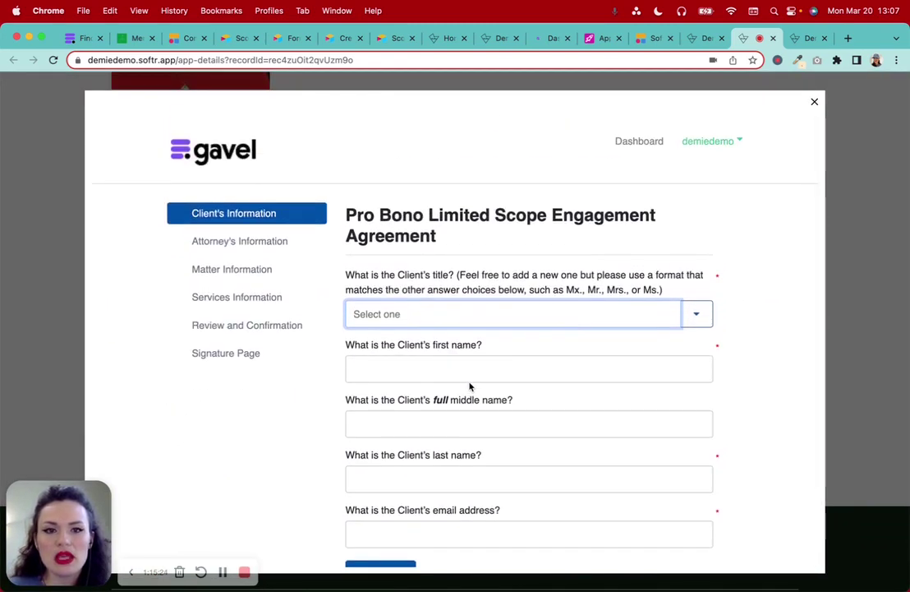
{"action": "scroll", "coordinate": [469, 384], "scroll_direction": "down", "scroll_amount": 3}
{"action": "scroll", "coordinate": [705, 183], "scroll_direction": "up", "scroll_amount": 3}
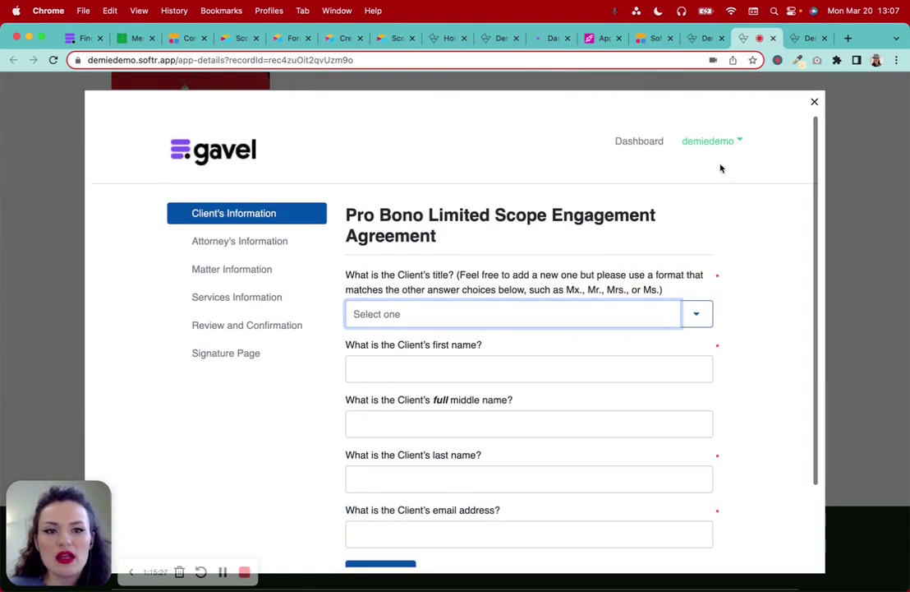
{"action": "left_click", "coordinate": [708, 141]}
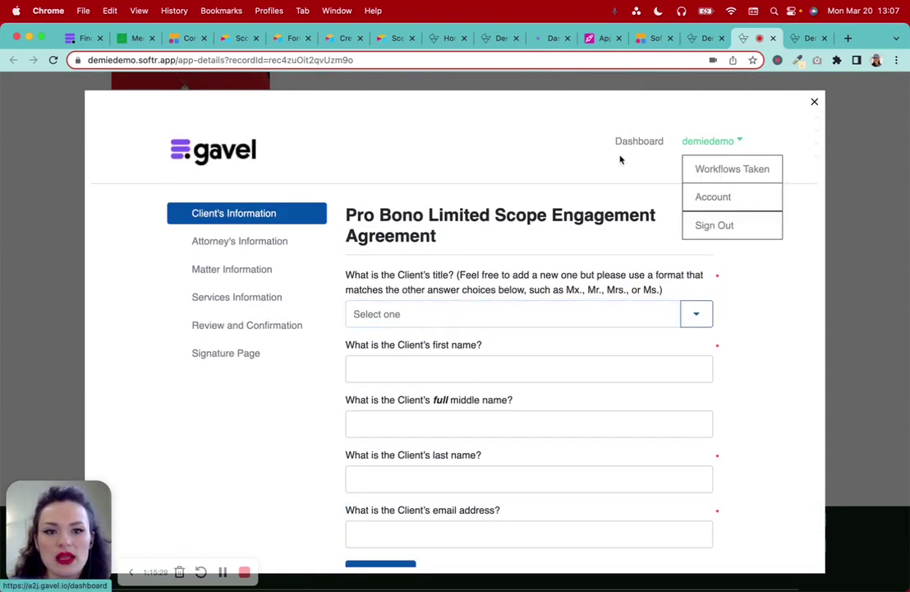
{"action": "left_click", "coordinate": [445, 146]}
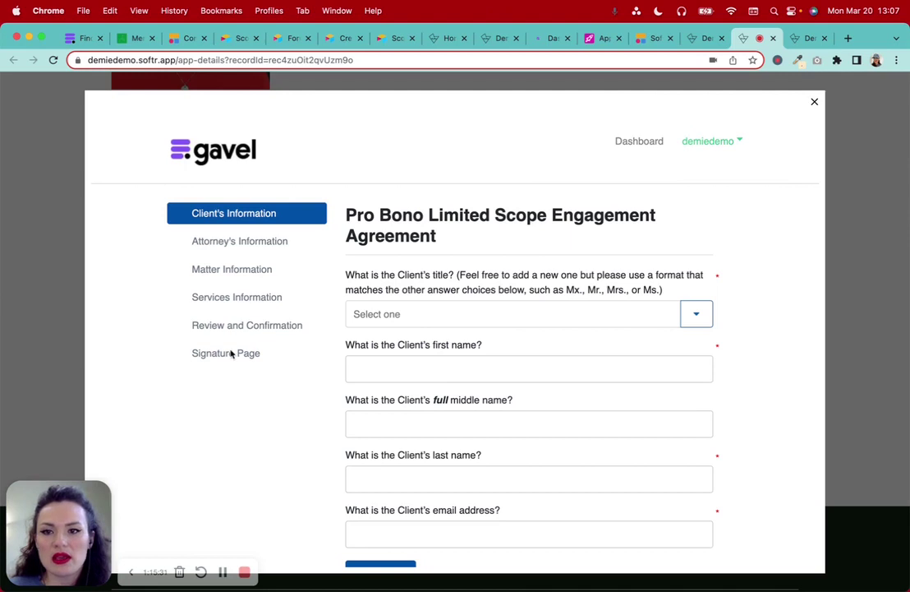
Inspect the Gavel form's client title choices without picking one, then close the window
{"action": "scroll", "coordinate": [231, 353], "scroll_direction": "down", "scroll_amount": 2}
{"action": "scroll", "coordinate": [229, 352], "scroll_direction": "up", "scroll_amount": 2}
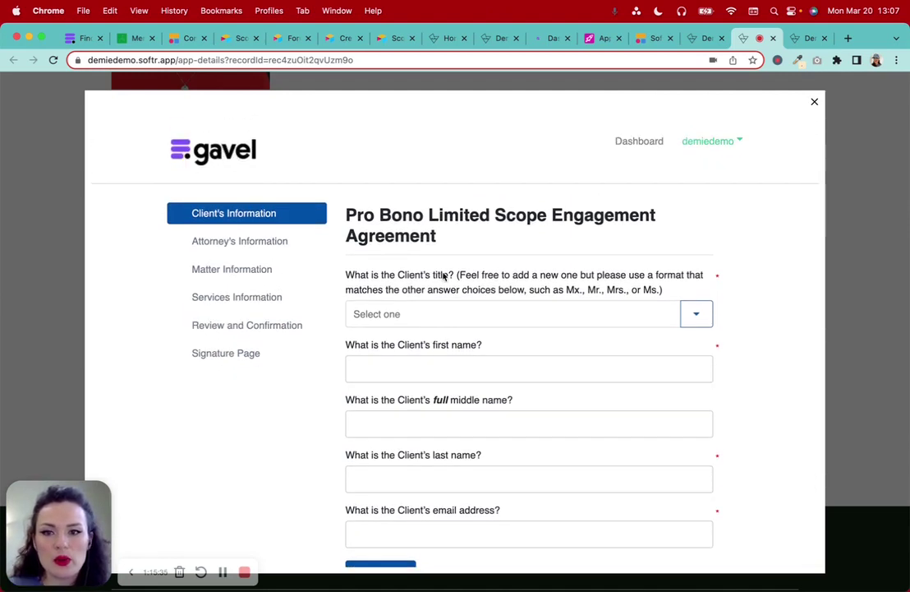
{"action": "scroll", "coordinate": [444, 277], "scroll_direction": "down", "scroll_amount": 3}
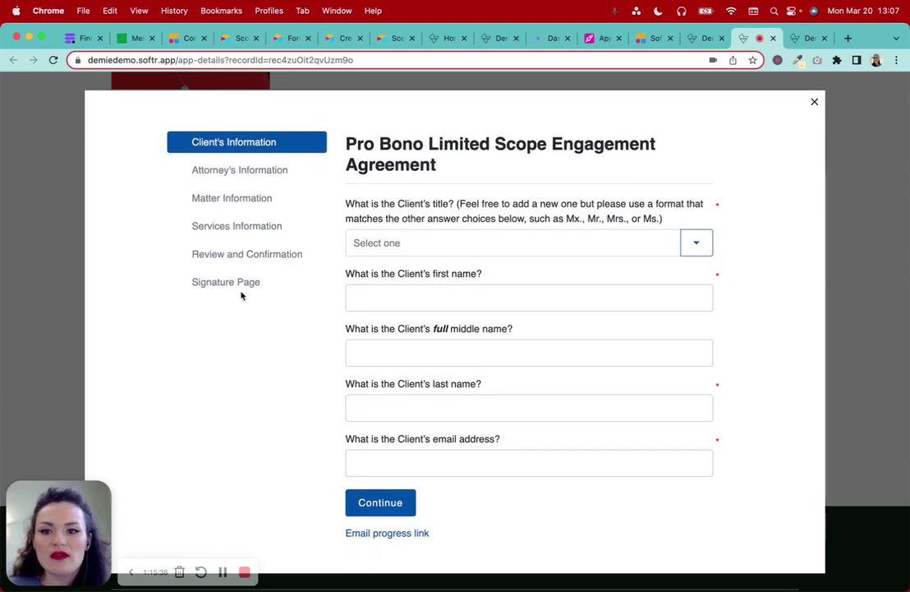
{"action": "left_click", "coordinate": [697, 242]}
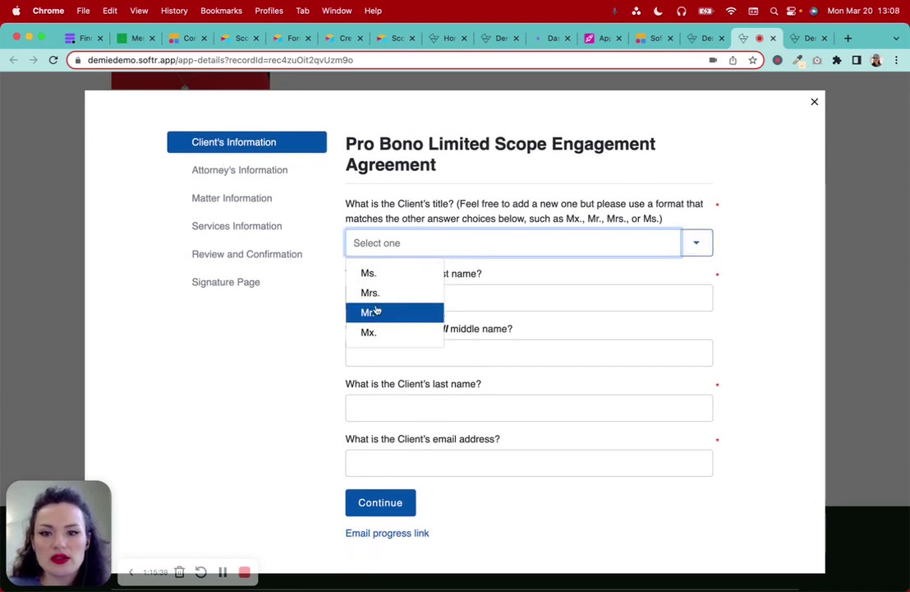
{"action": "left_click", "coordinate": [417, 407]}
{"action": "scroll", "coordinate": [422, 493], "scroll_direction": "down", "scroll_amount": 2}
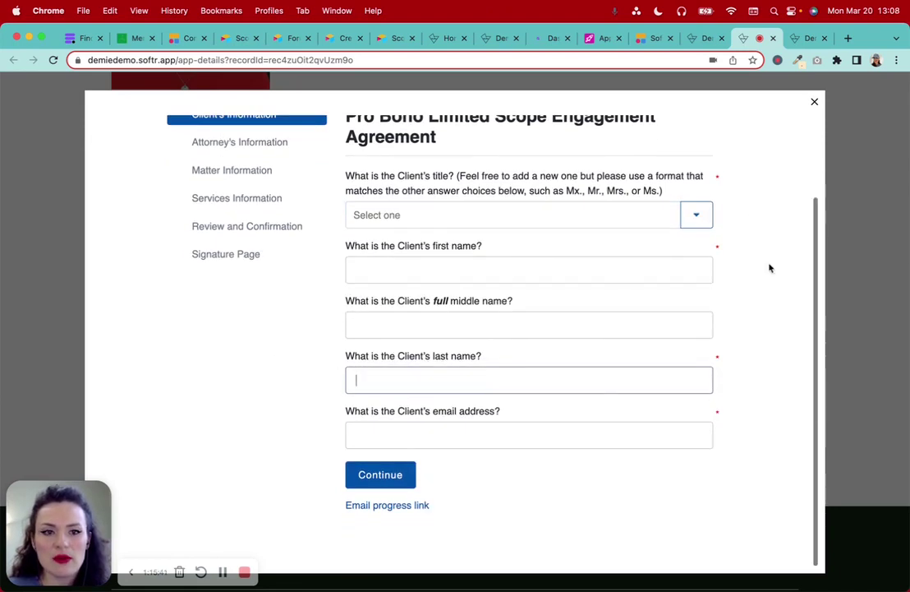
{"action": "left_click", "coordinate": [815, 102]}
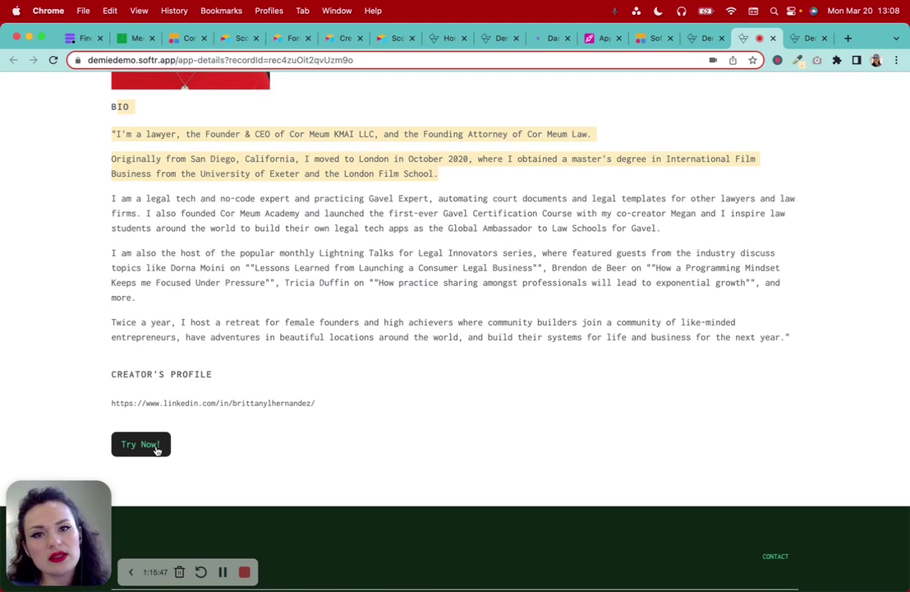
Relaunch the Gavel workflow once more and close it again
{"action": "left_click", "coordinate": [141, 445]}
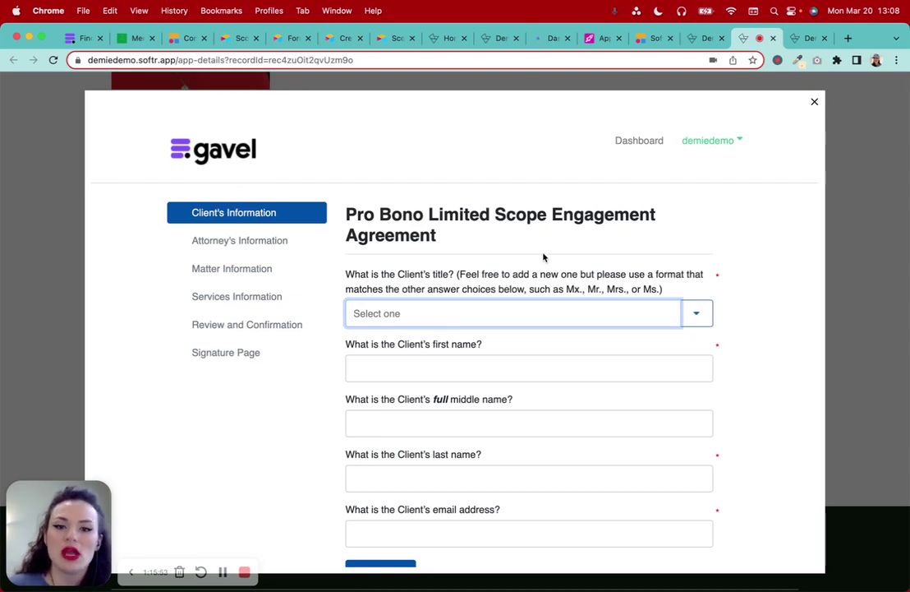
{"action": "left_click", "coordinate": [815, 104]}
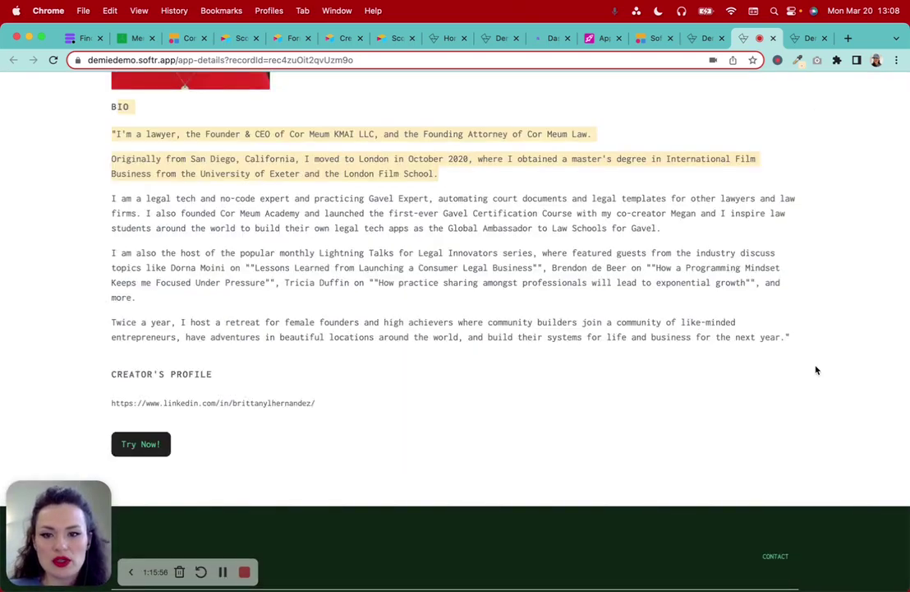
{"action": "scroll", "coordinate": [816, 370], "scroll_direction": "up", "scroll_amount": 10}
{"action": "scroll", "coordinate": [816, 370], "scroll_direction": "down", "scroll_amount": 3}
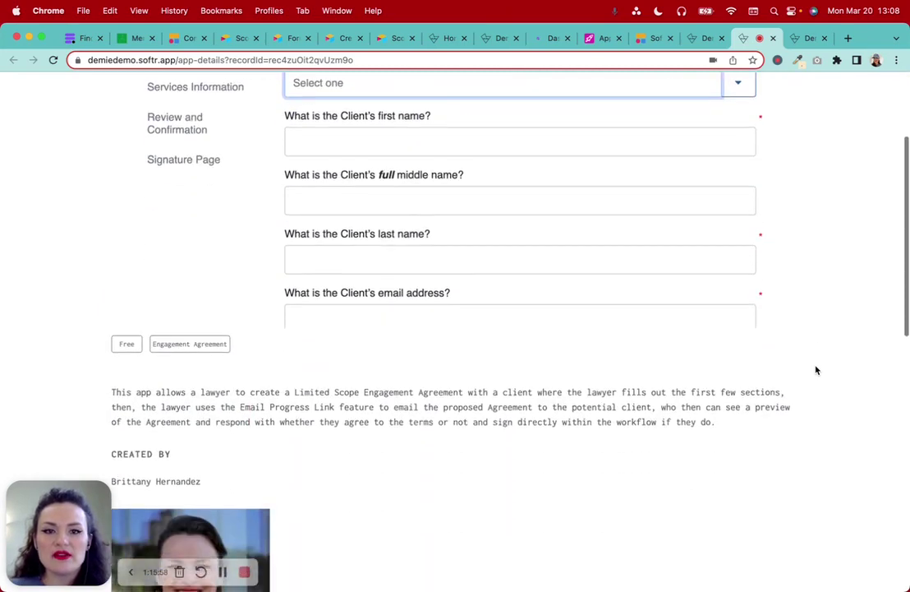